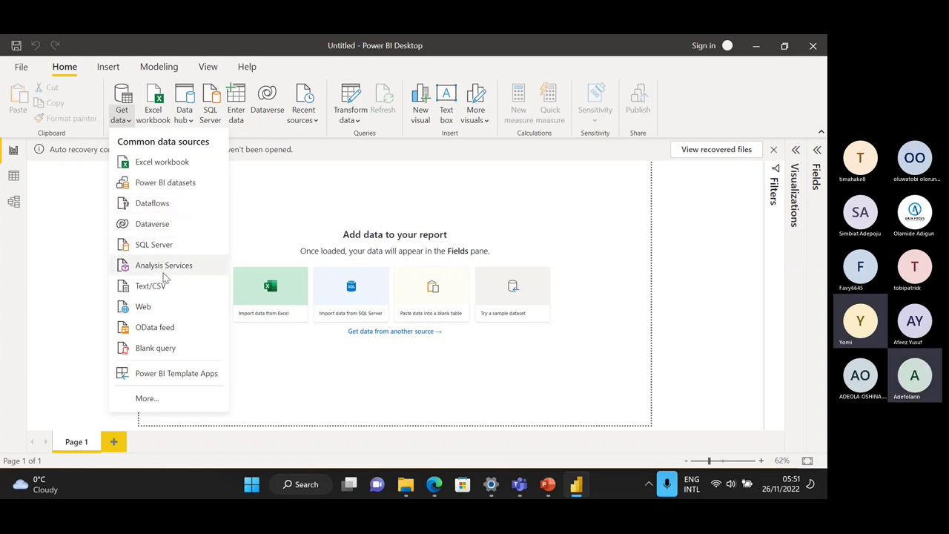
Step: Open the complete Get Data source list and examine the connectors offered in the File and Database categories
{"action": "left_click", "coordinate": [149, 398]}
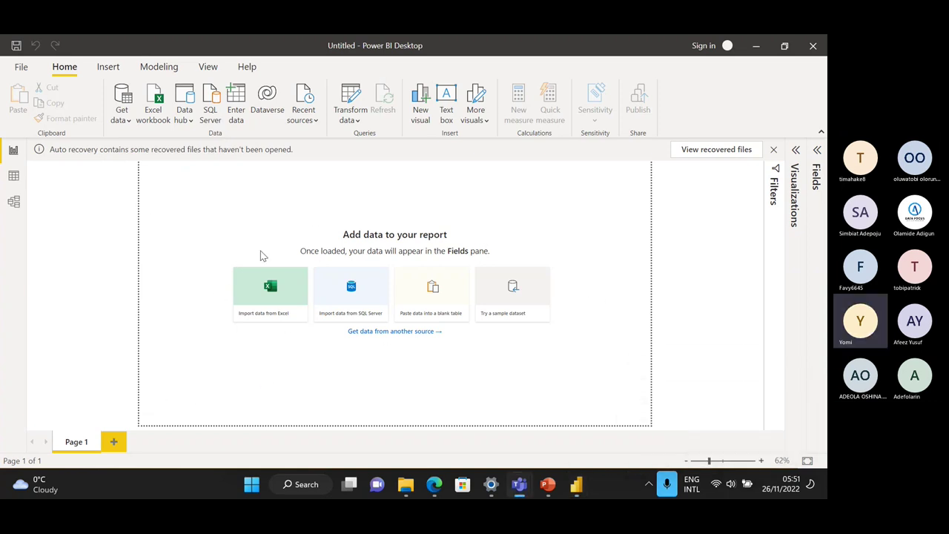
{"action": "left_click", "coordinate": [124, 123]}
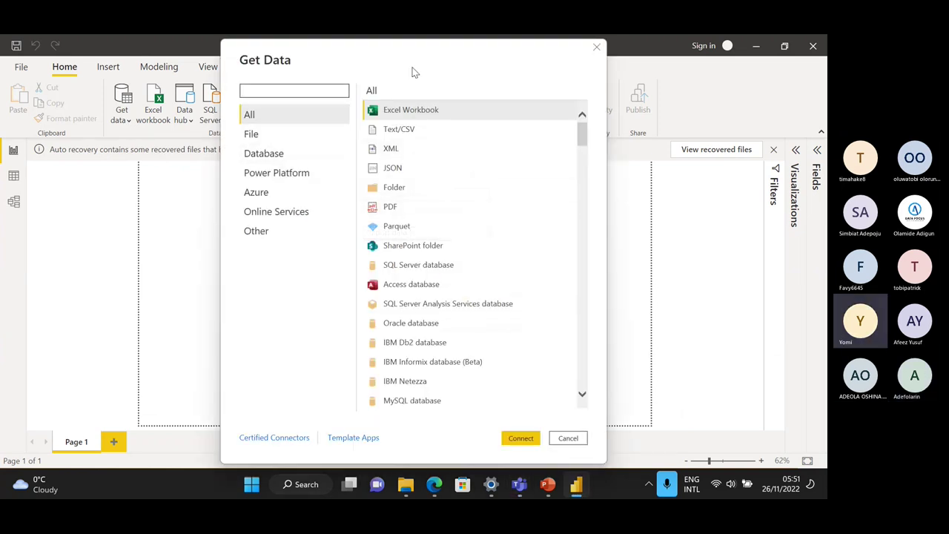
{"action": "left_click", "coordinate": [256, 136]}
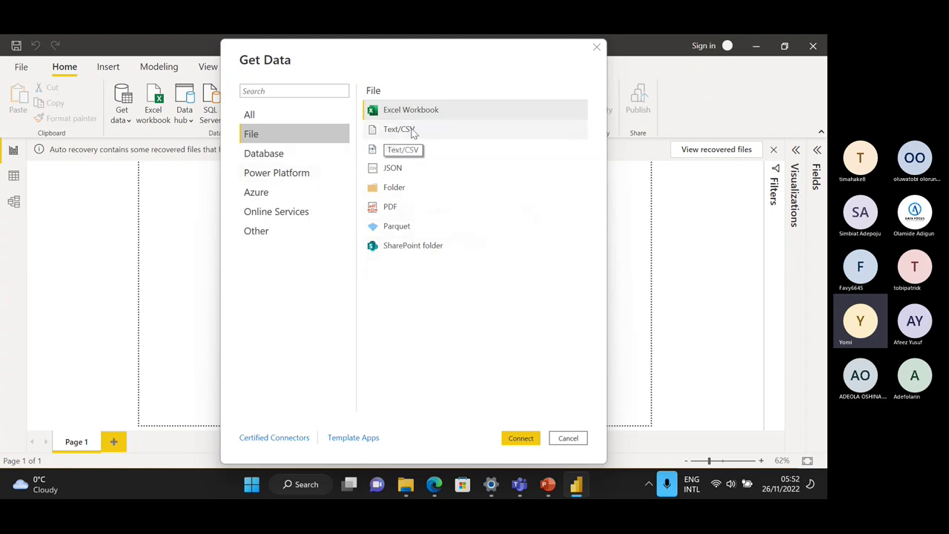
{"action": "left_click", "coordinate": [296, 158]}
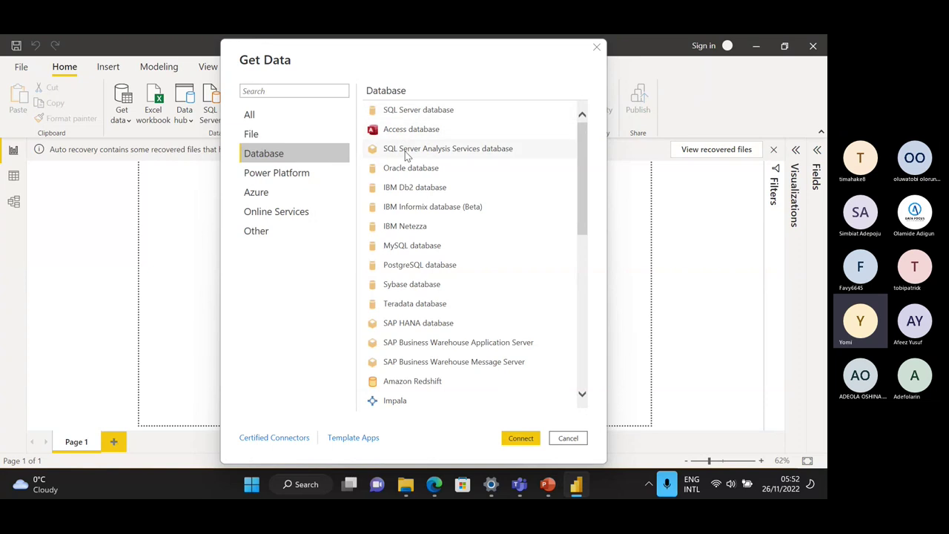
{"action": "scroll", "coordinate": [415, 249], "scroll_direction": "down", "scroll_amount": 5}
{"action": "scroll", "coordinate": [421, 297], "scroll_direction": "down", "scroll_amount": 3}
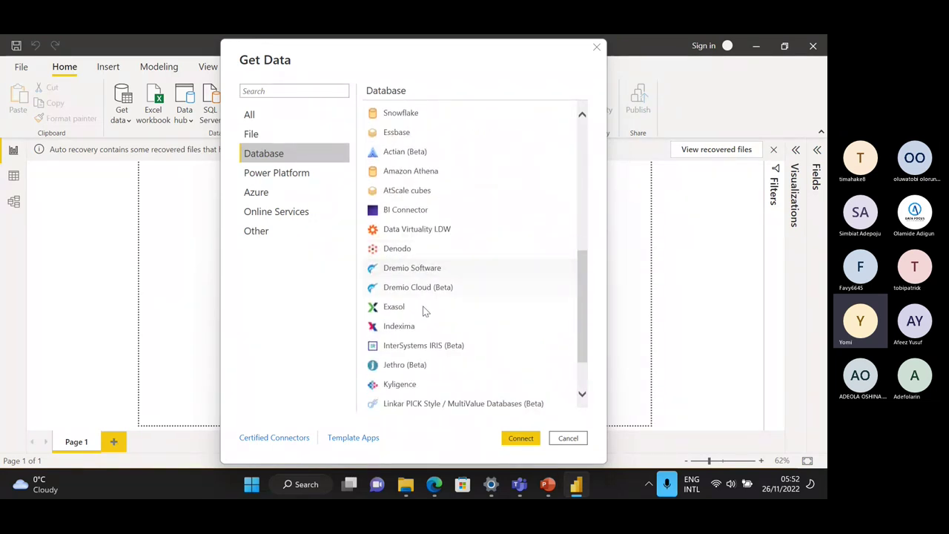
{"action": "scroll", "coordinate": [425, 326], "scroll_direction": "up", "scroll_amount": 7}
{"action": "scroll", "coordinate": [427, 325], "scroll_direction": "up", "scroll_amount": 3}
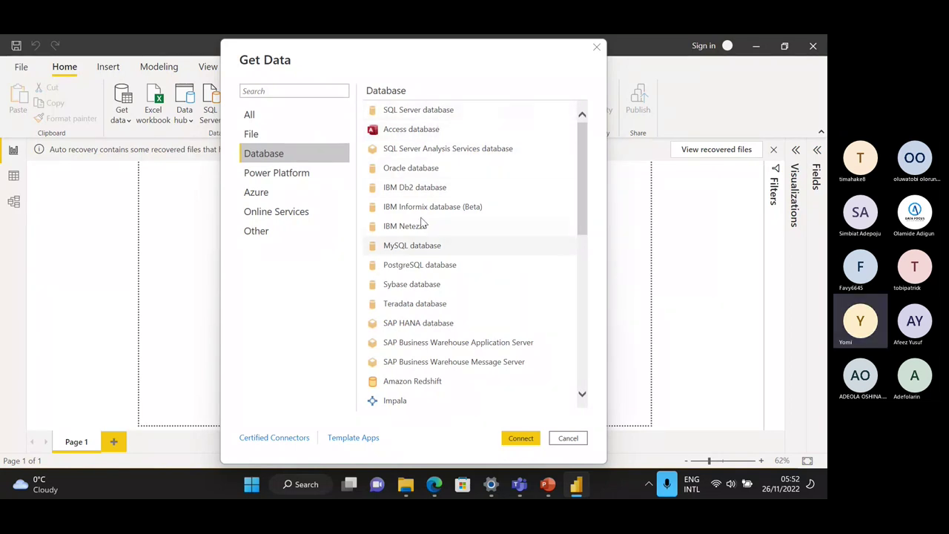
{"action": "scroll", "coordinate": [426, 274], "scroll_direction": "down", "scroll_amount": 3}
{"action": "scroll", "coordinate": [428, 282], "scroll_direction": "down", "scroll_amount": 3}
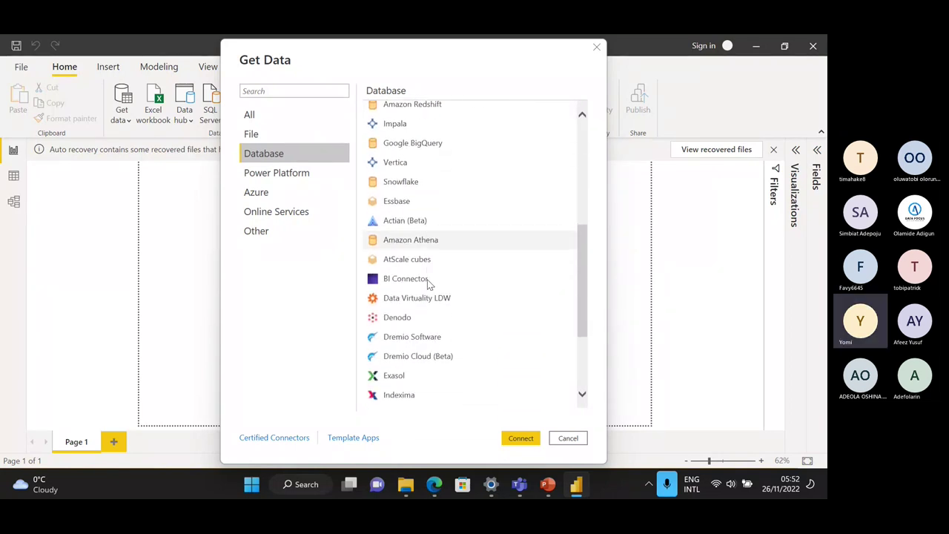
{"action": "scroll", "coordinate": [428, 282], "scroll_direction": "up", "scroll_amount": 4}
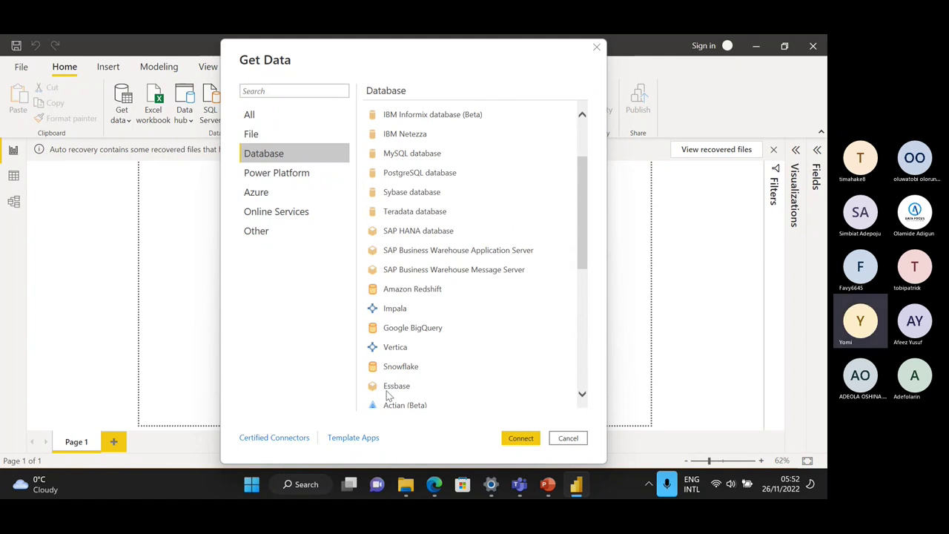
{"action": "scroll", "coordinate": [441, 223], "scroll_direction": "up", "scroll_amount": 2}
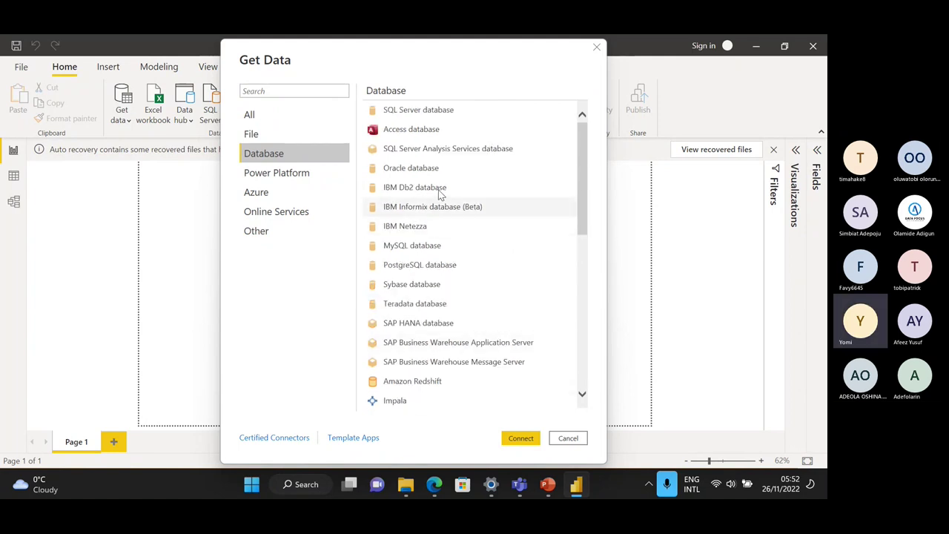
Step: Examine the data connectors offered in the Power Platform and Azure categories
{"action": "left_click", "coordinate": [269, 173]}
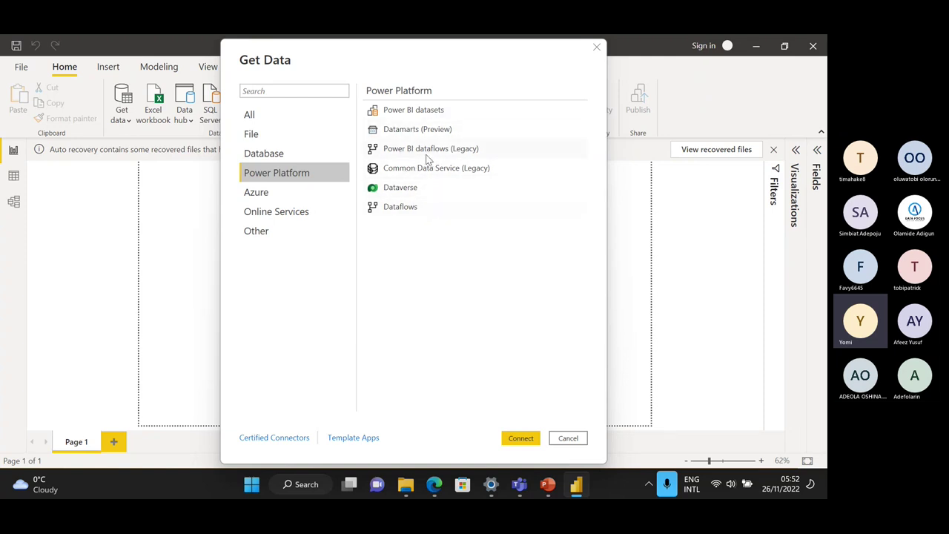
{"action": "left_click", "coordinate": [283, 193]}
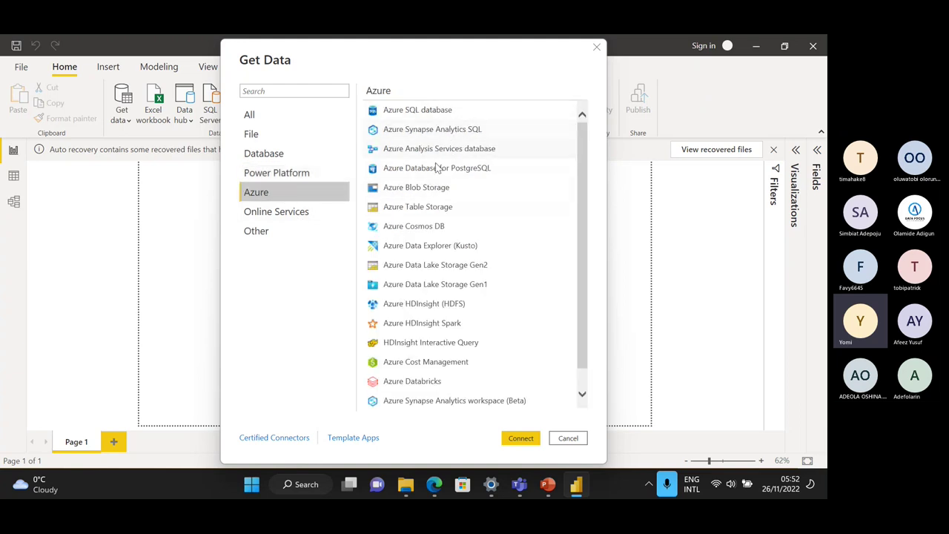
{"action": "scroll", "coordinate": [424, 239], "scroll_direction": "down", "scroll_amount": 1}
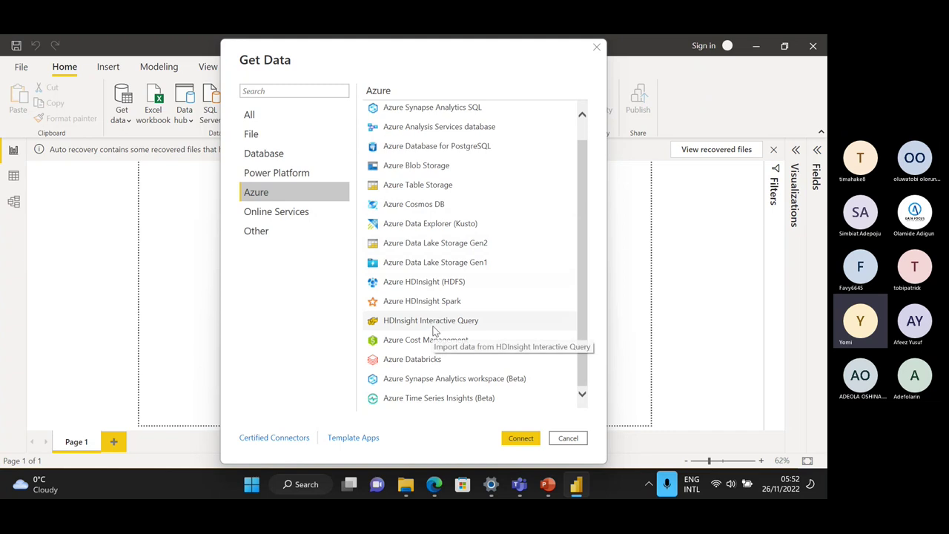
{"action": "scroll", "coordinate": [434, 330], "scroll_direction": "up", "scroll_amount": 1}
{"action": "scroll", "coordinate": [436, 324], "scroll_direction": "down", "scroll_amount": 1}
{"action": "scroll", "coordinate": [467, 278], "scroll_direction": "up", "scroll_amount": 1}
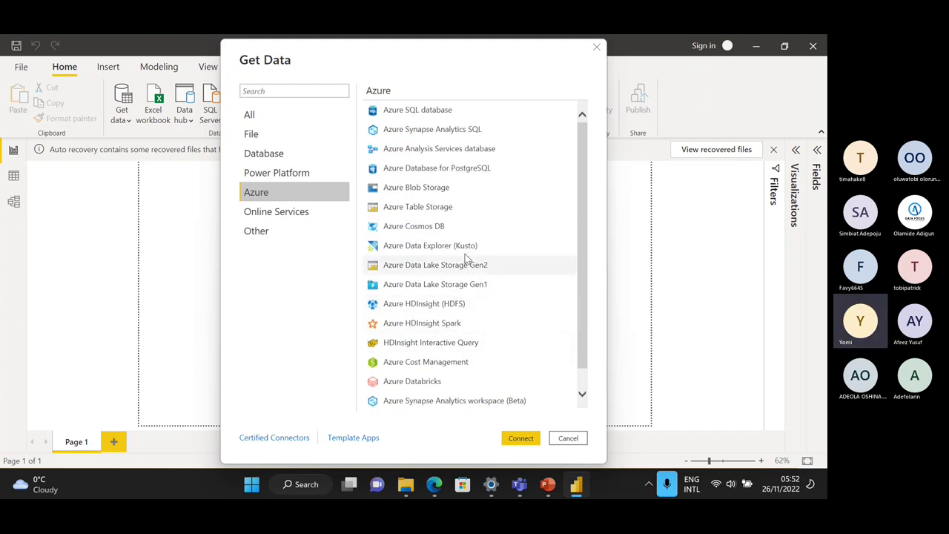
Step: Look through the whole range of Online Services connectors, from SharePoint Online List to Zoho Creator
{"action": "left_click", "coordinate": [292, 215]}
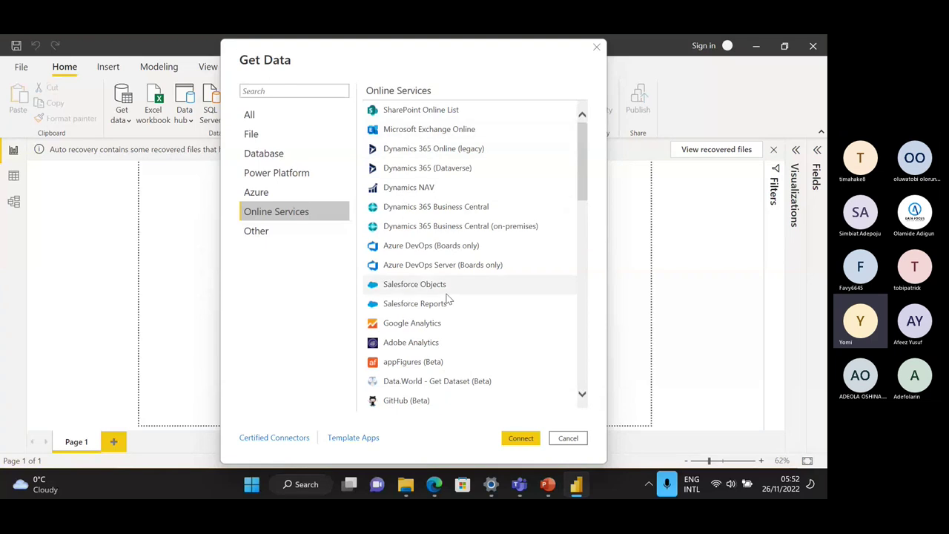
{"action": "scroll", "coordinate": [447, 298], "scroll_direction": "down", "scroll_amount": 3}
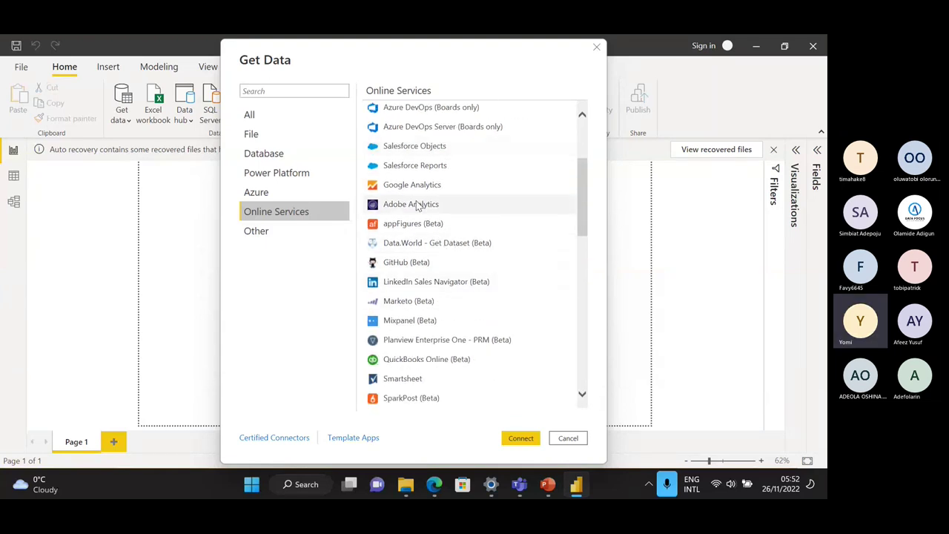
{"action": "scroll", "coordinate": [430, 289], "scroll_direction": "down", "scroll_amount": 4}
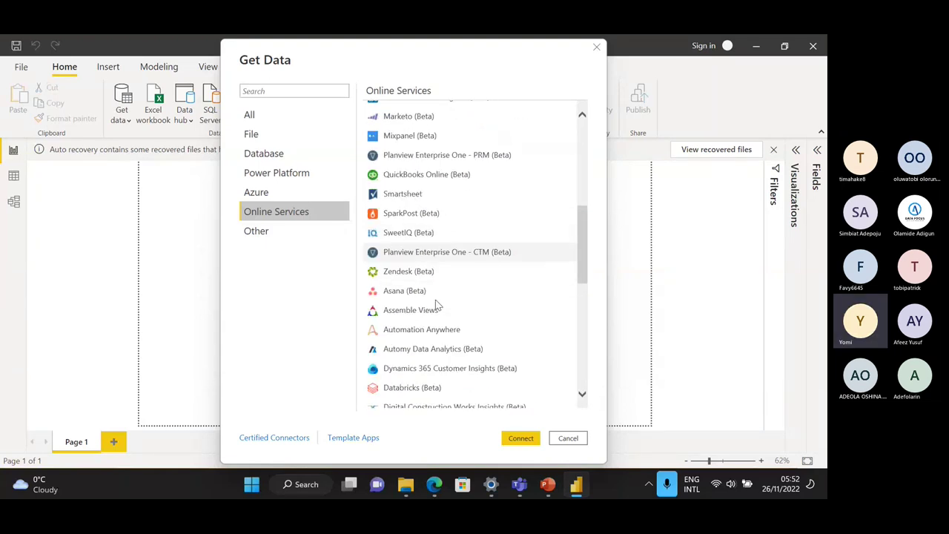
{"action": "scroll", "coordinate": [430, 293], "scroll_direction": "down", "scroll_amount": 1}
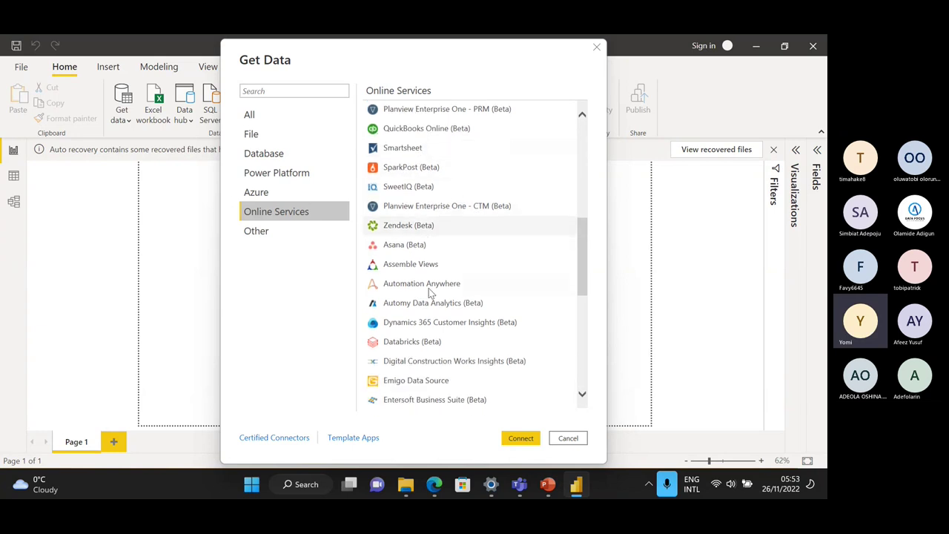
{"action": "scroll", "coordinate": [430, 292], "scroll_direction": "down", "scroll_amount": 8}
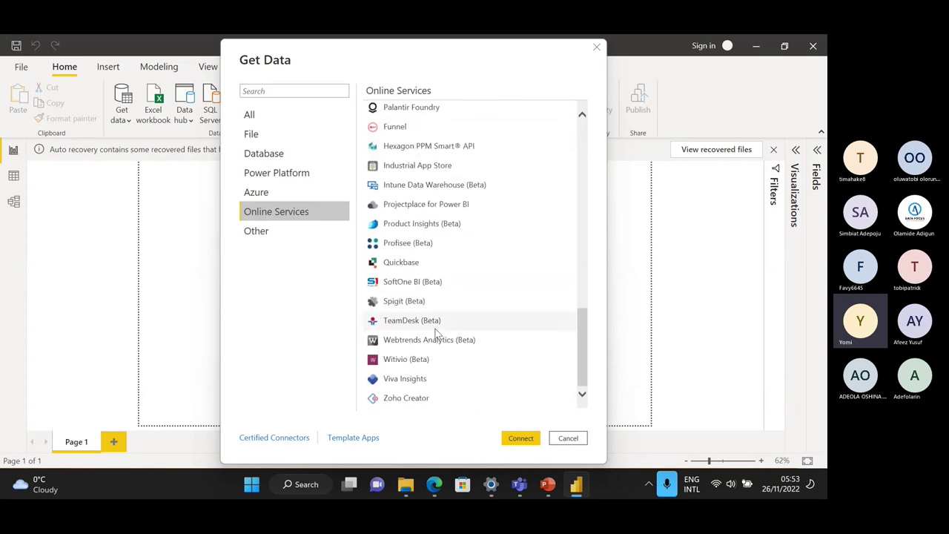
{"action": "scroll", "coordinate": [447, 385], "scroll_direction": "up", "scroll_amount": 7}
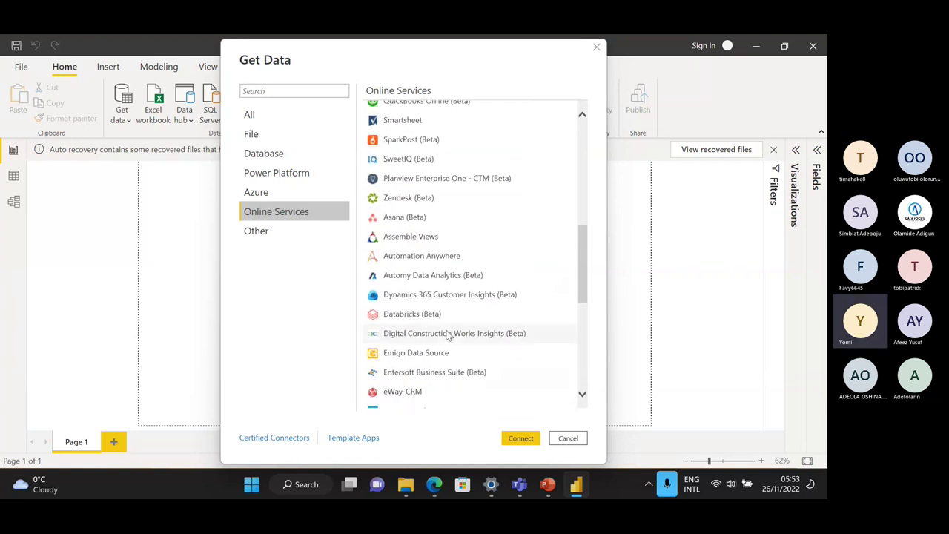
{"action": "scroll", "coordinate": [448, 333], "scroll_direction": "up", "scroll_amount": 9}
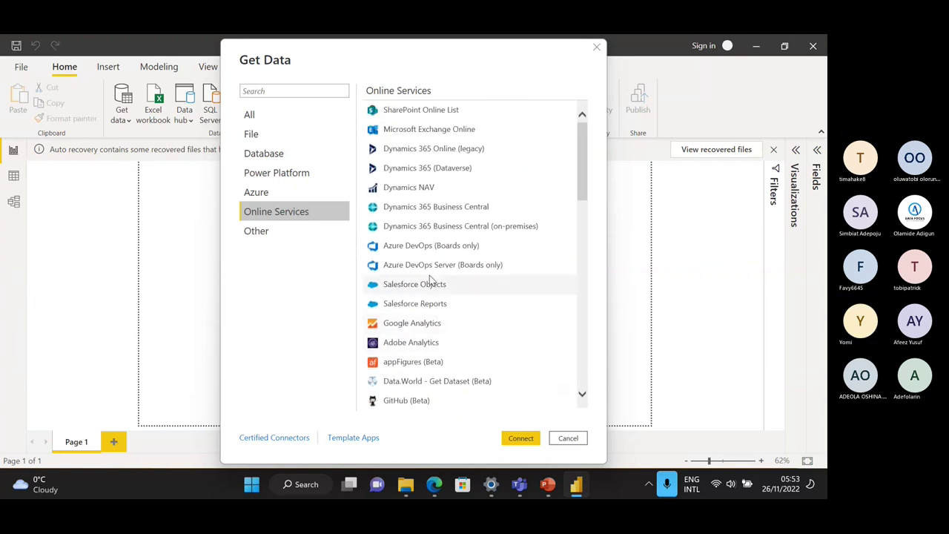
{"action": "scroll", "coordinate": [442, 137], "scroll_direction": "down", "scroll_amount": 9}
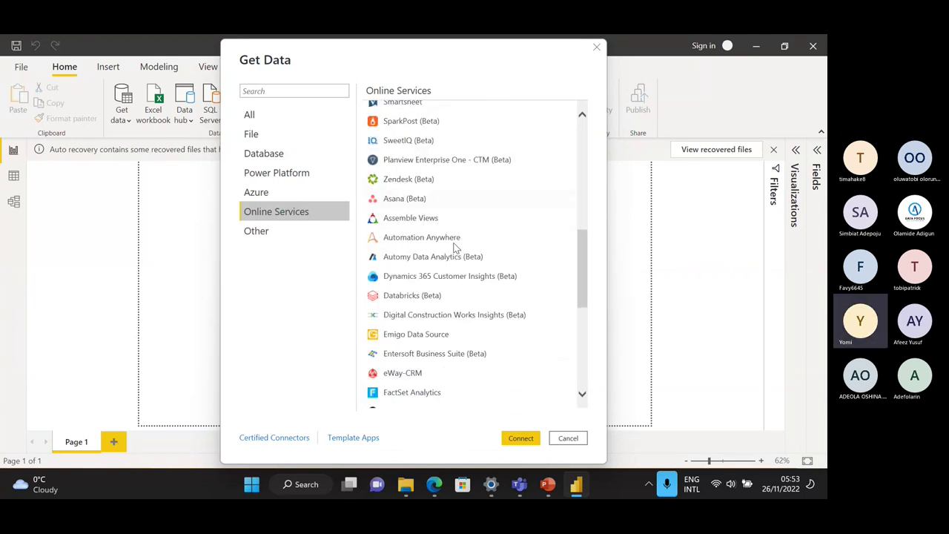
{"action": "scroll", "coordinate": [452, 252], "scroll_direction": "down", "scroll_amount": 8}
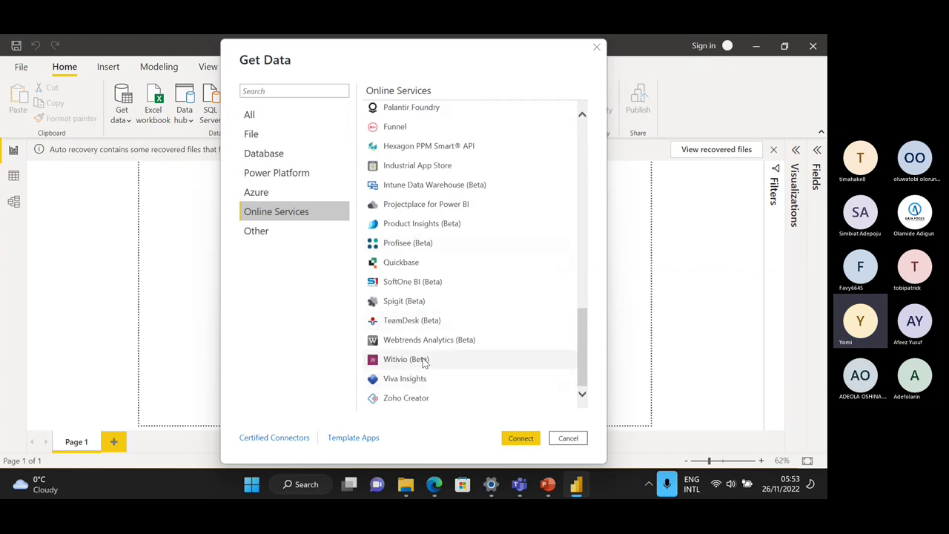
{"action": "scroll", "coordinate": [424, 361], "scroll_direction": "up", "scroll_amount": 14}
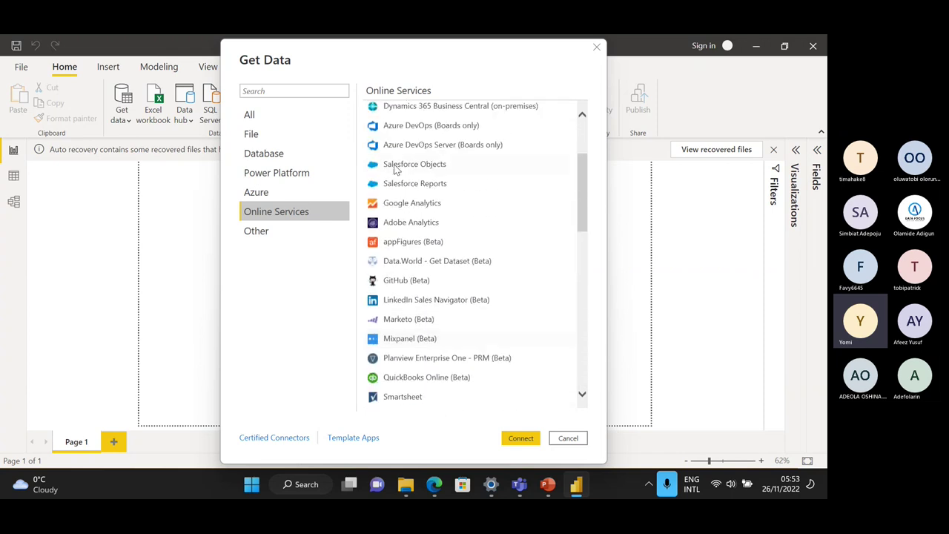
Step: Examine the connectors in the Other category, review the Database ones again and close Get Data without connecting
{"action": "left_click", "coordinate": [269, 233]}
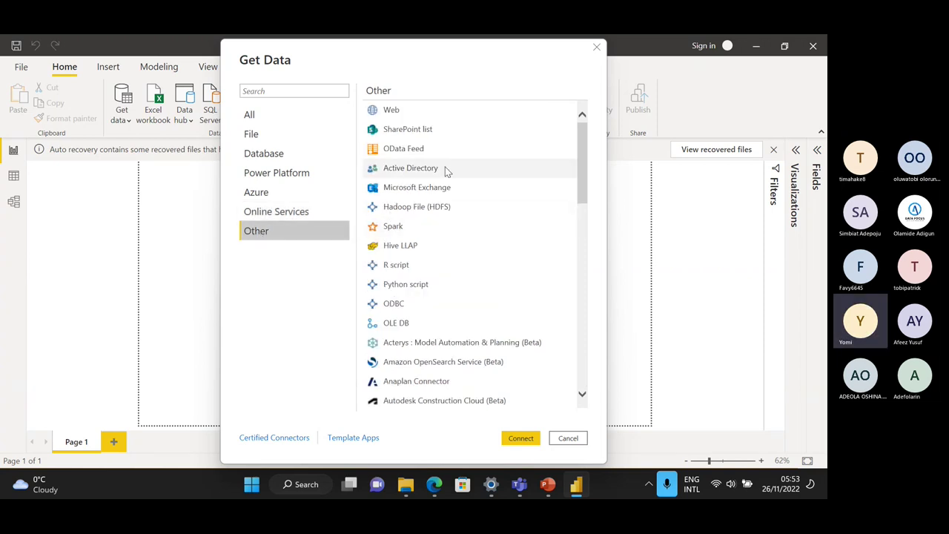
{"action": "scroll", "coordinate": [440, 225], "scroll_direction": "down", "scroll_amount": 5}
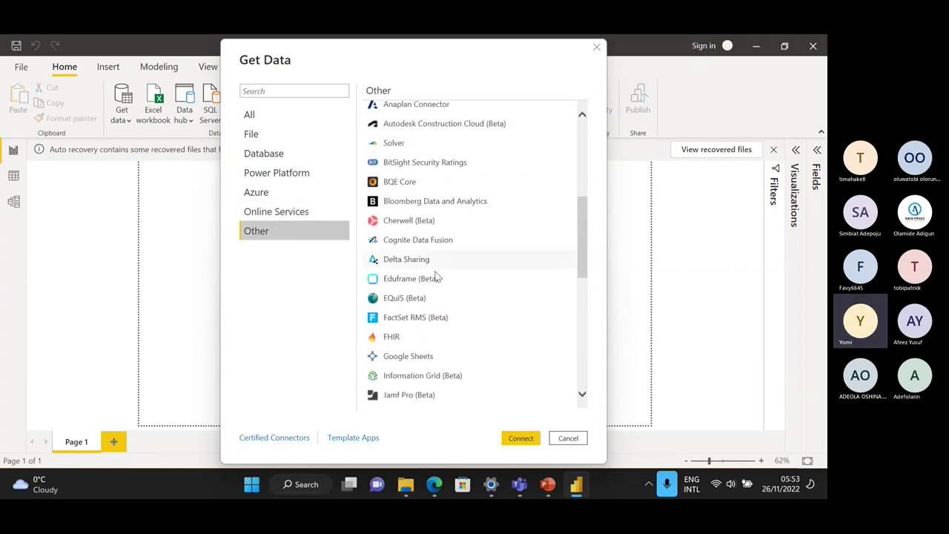
{"action": "scroll", "coordinate": [437, 249], "scroll_direction": "up", "scroll_amount": 3}
{"action": "scroll", "coordinate": [437, 249], "scroll_direction": "up", "scroll_amount": 3}
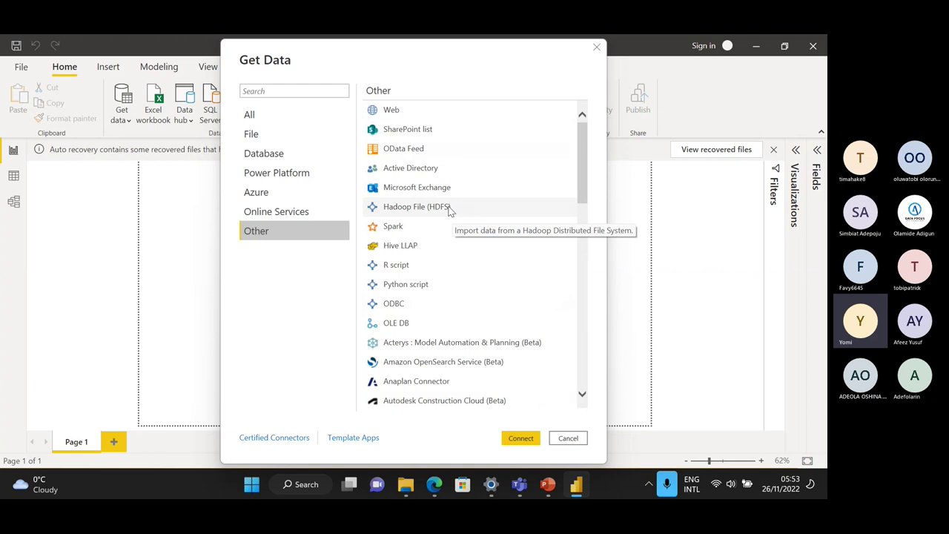
{"action": "left_click", "coordinate": [303, 155]}
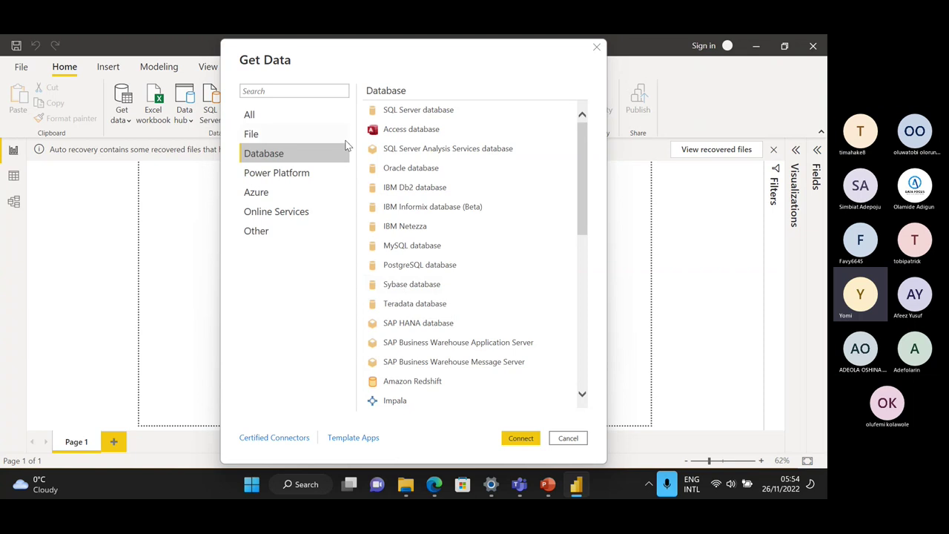
{"action": "left_click", "coordinate": [596, 49]}
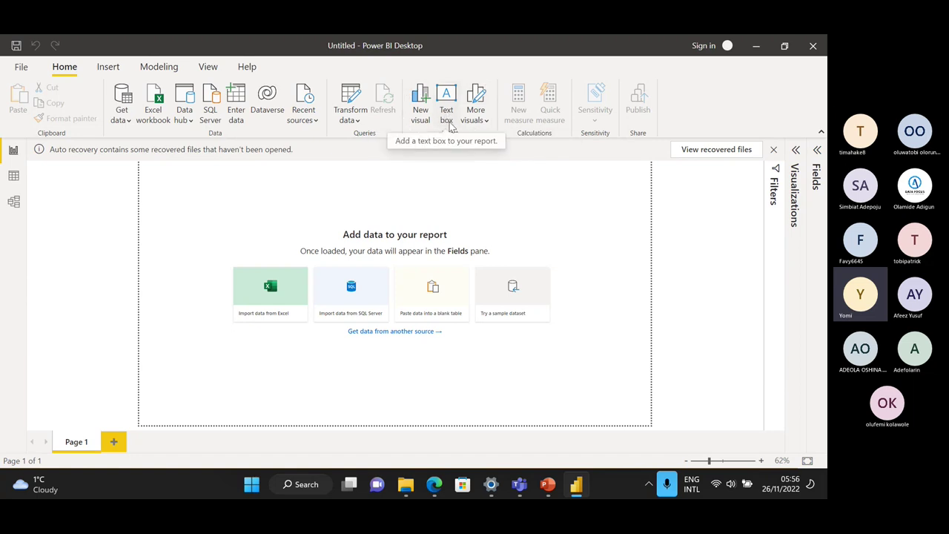
Step: Review the sources for more visuals and the Insert, Modeling, View and Help commands, ending back at the Home commands
{"action": "left_click", "coordinate": [486, 122]}
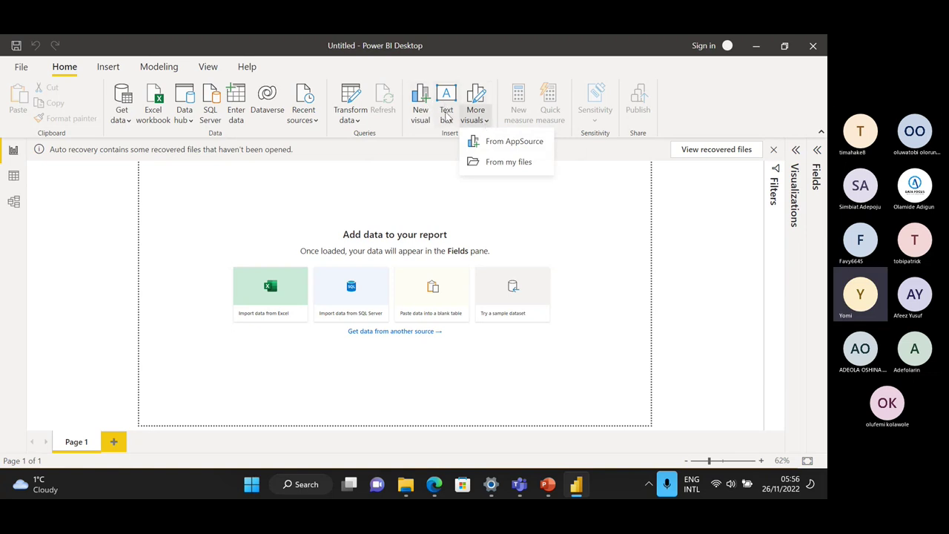
{"action": "left_click", "coordinate": [377, 201]}
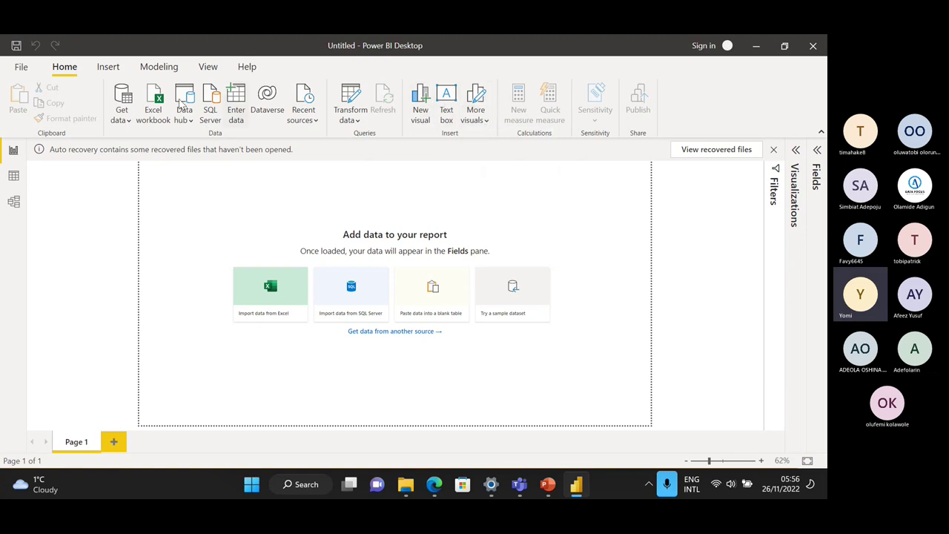
{"action": "left_click", "coordinate": [108, 68]}
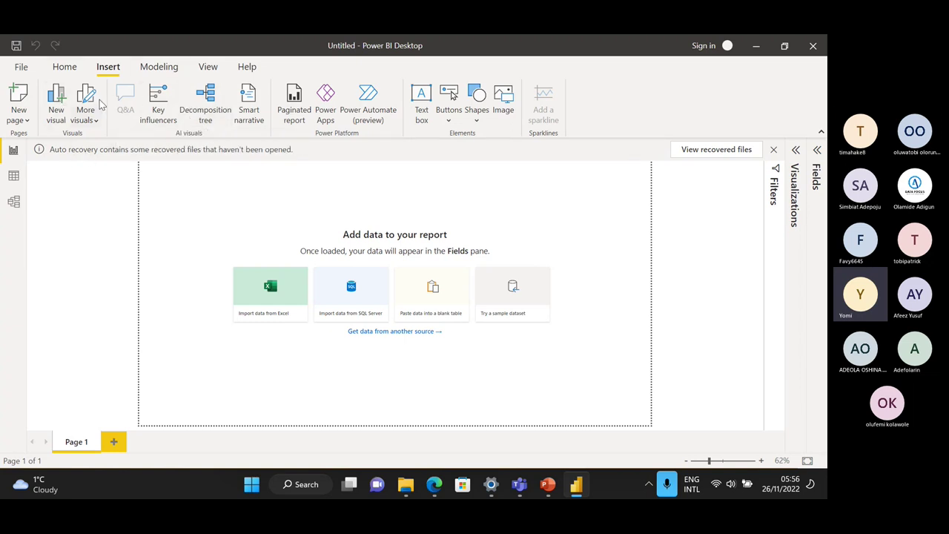
{"action": "left_click", "coordinate": [159, 69]}
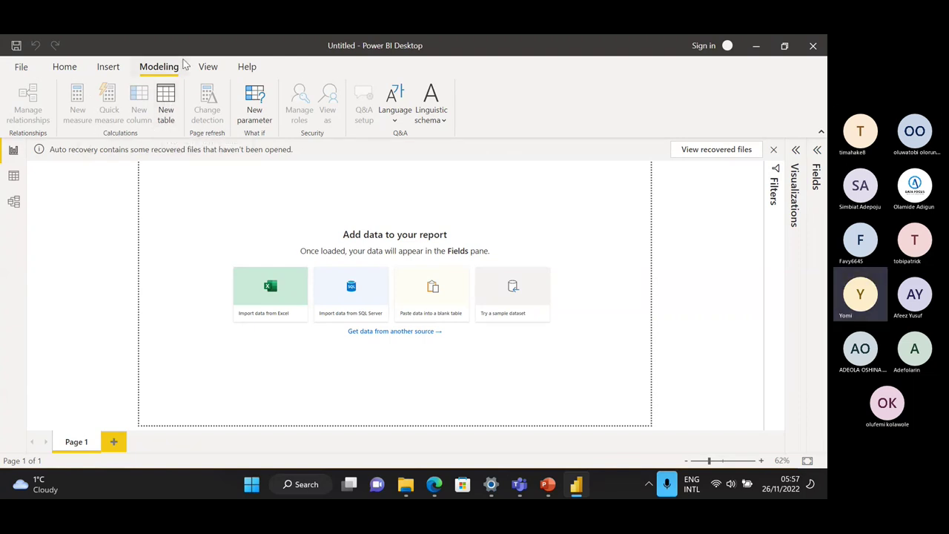
{"action": "left_click", "coordinate": [207, 68]}
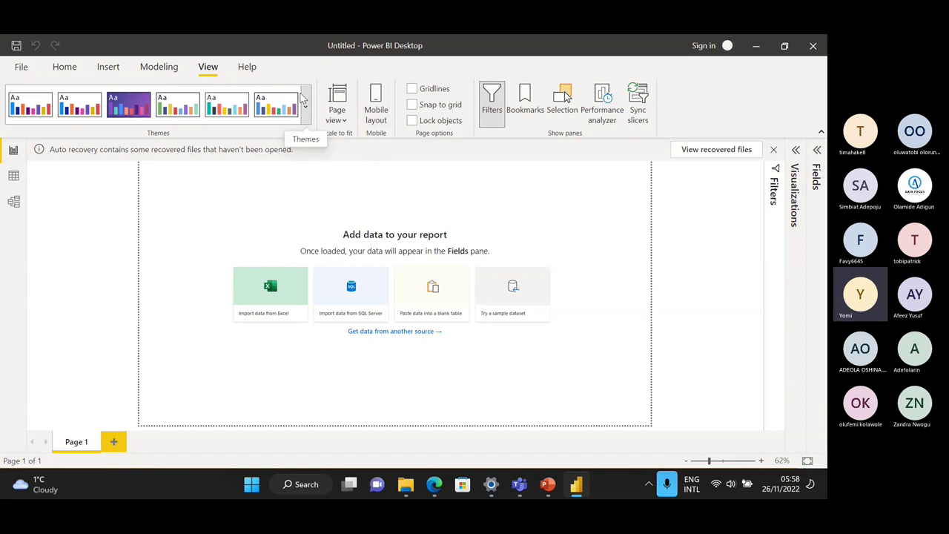
{"action": "left_click", "coordinate": [247, 68]}
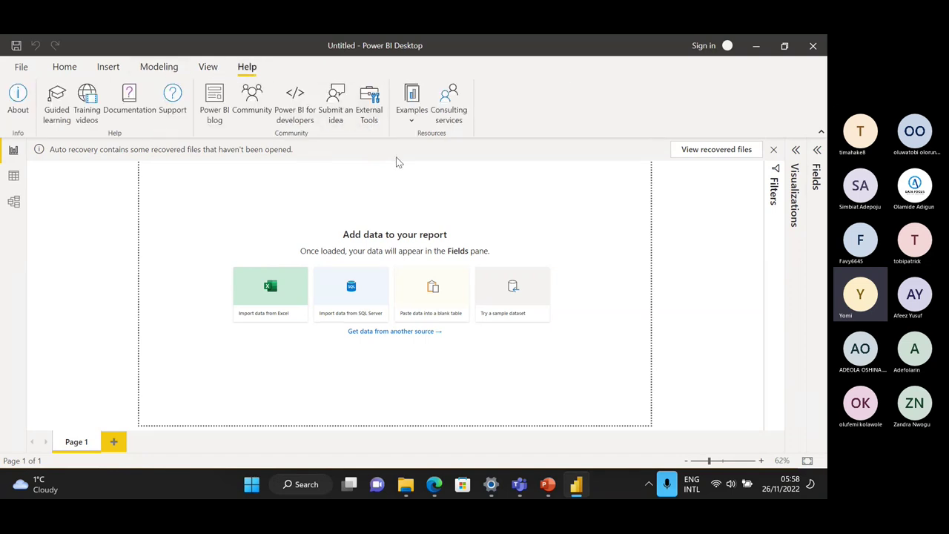
{"action": "left_click", "coordinate": [64, 67]}
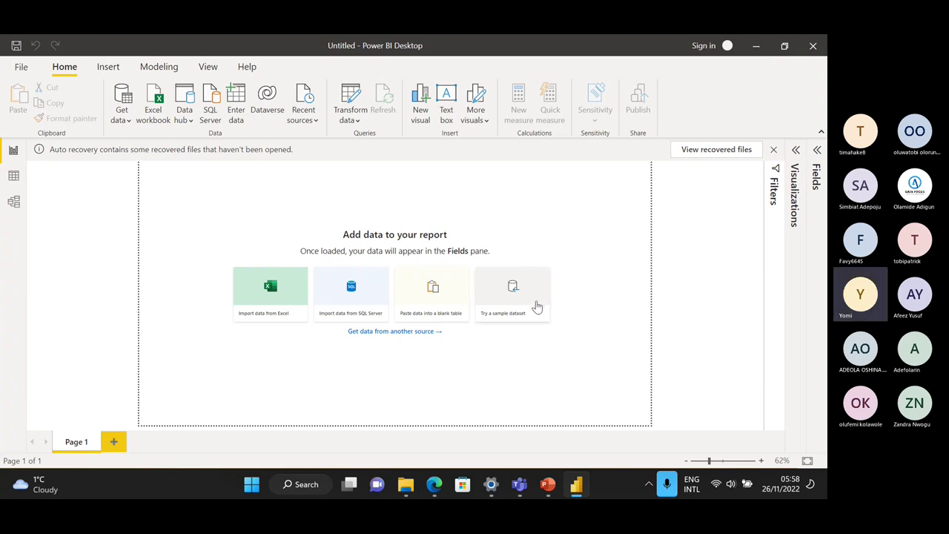
Step: Compare the Report, Data and Model views of the empty report, ending in the Model view
{"action": "left_click", "coordinate": [14, 151]}
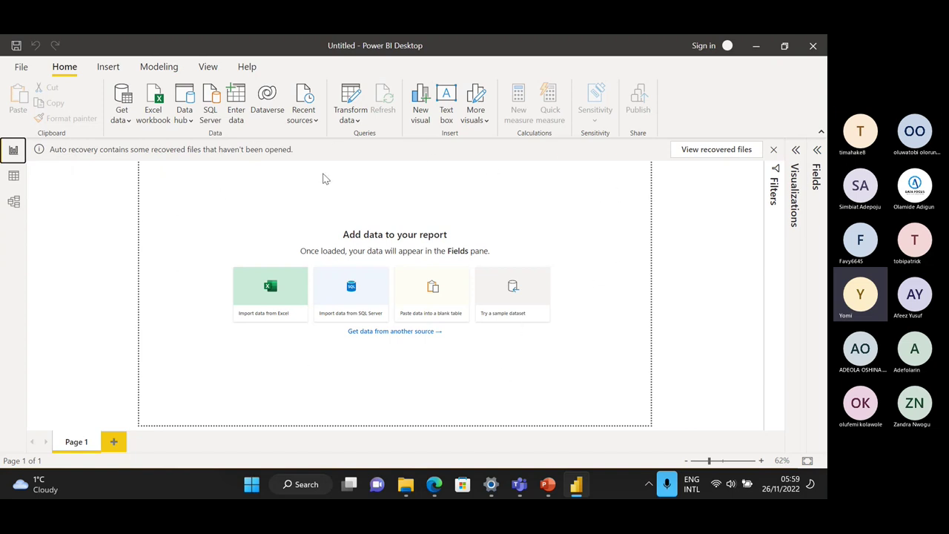
{"action": "left_click", "coordinate": [13, 175]}
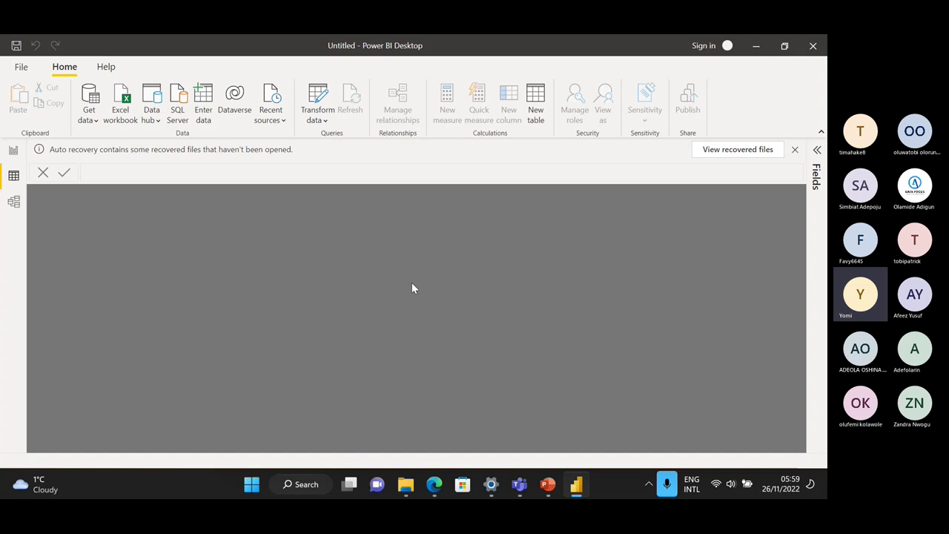
{"action": "left_click", "coordinate": [12, 211]}
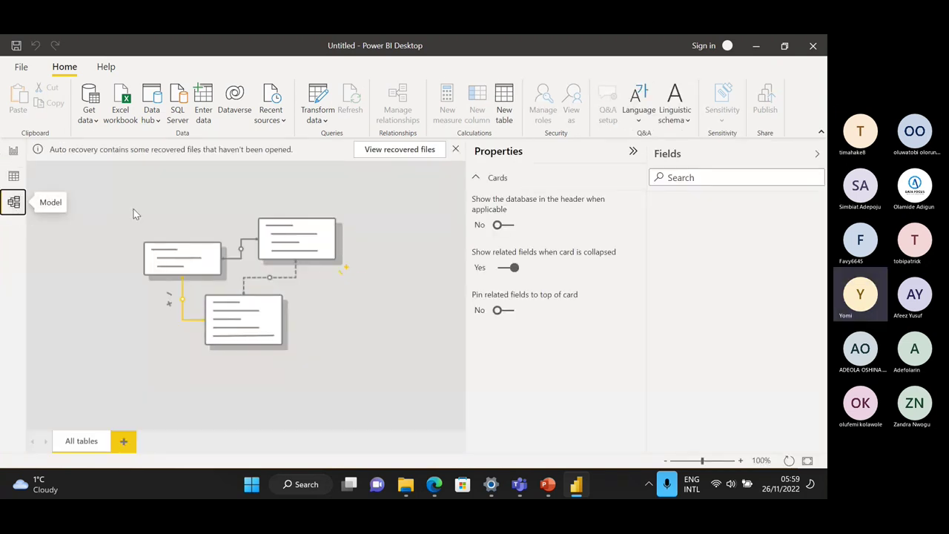
{"action": "left_click", "coordinate": [14, 150]}
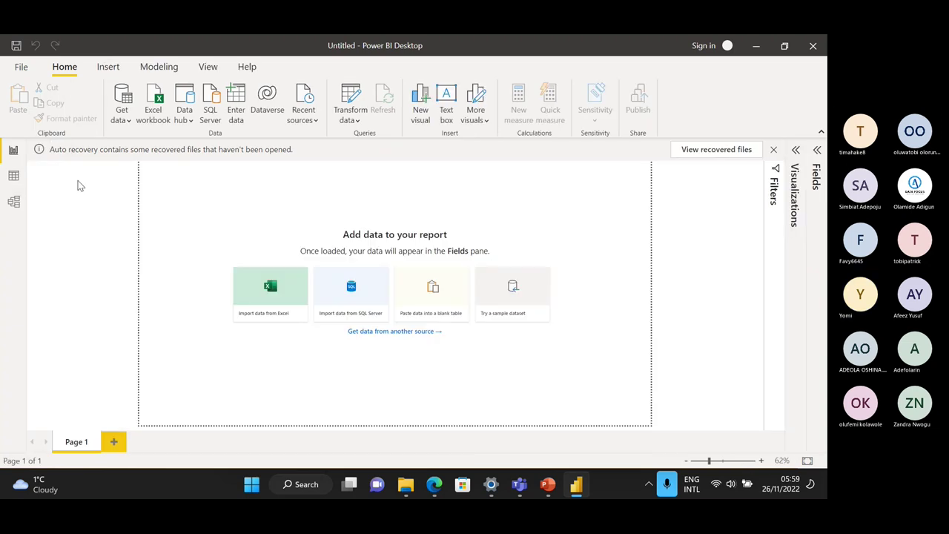
{"action": "left_click", "coordinate": [13, 203]}
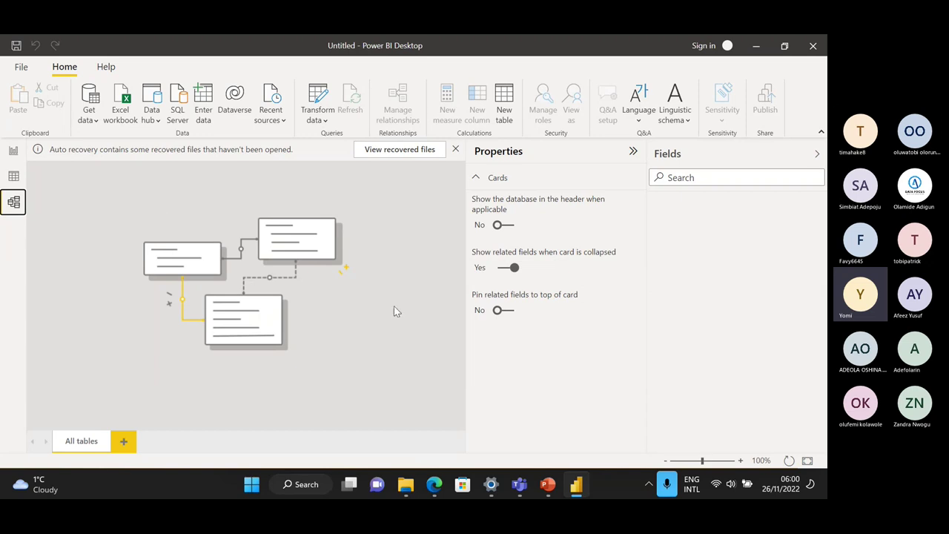
Step: Dismiss the auto recovery notice, choosing to view the recovered files later, and collapse the Properties pane
{"action": "left_click", "coordinate": [455, 149]}
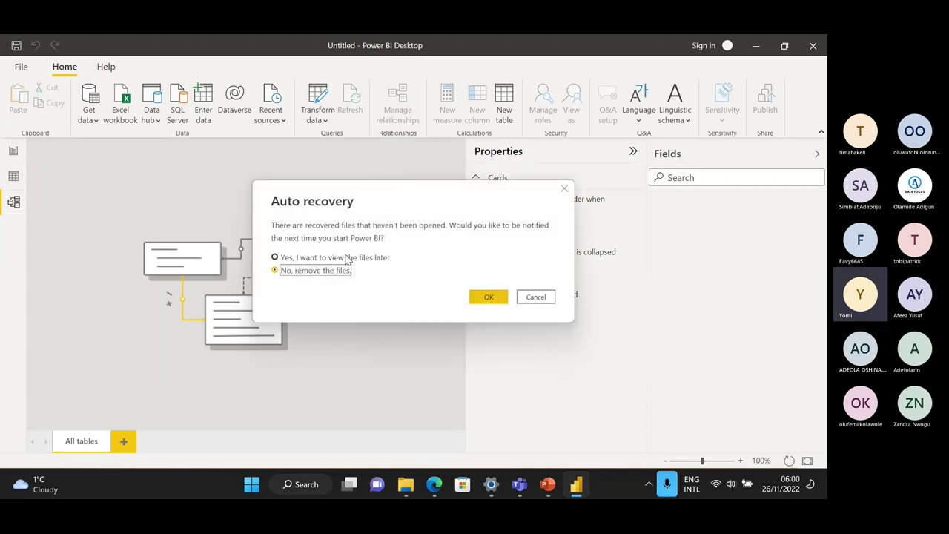
{"action": "left_click", "coordinate": [320, 258]}
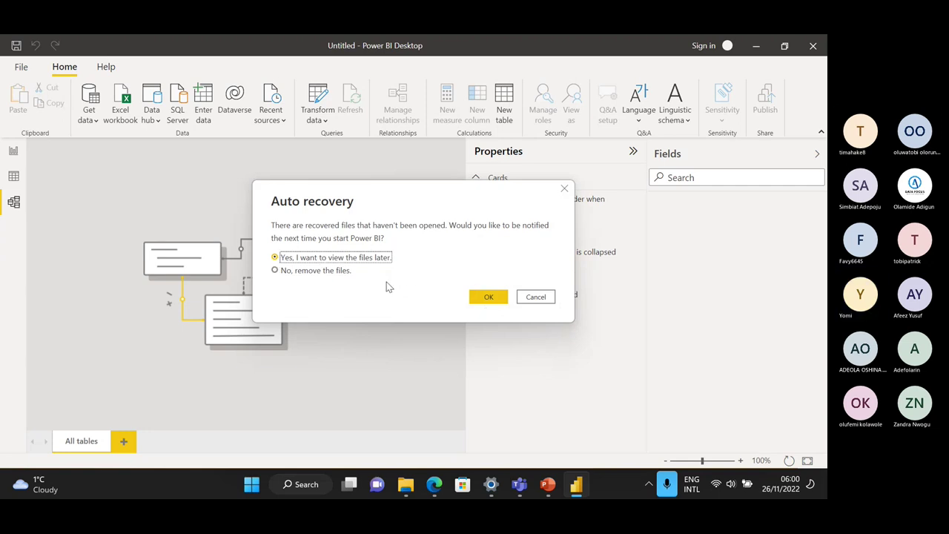
{"action": "left_click", "coordinate": [491, 298]}
{"action": "left_click", "coordinate": [633, 151]}
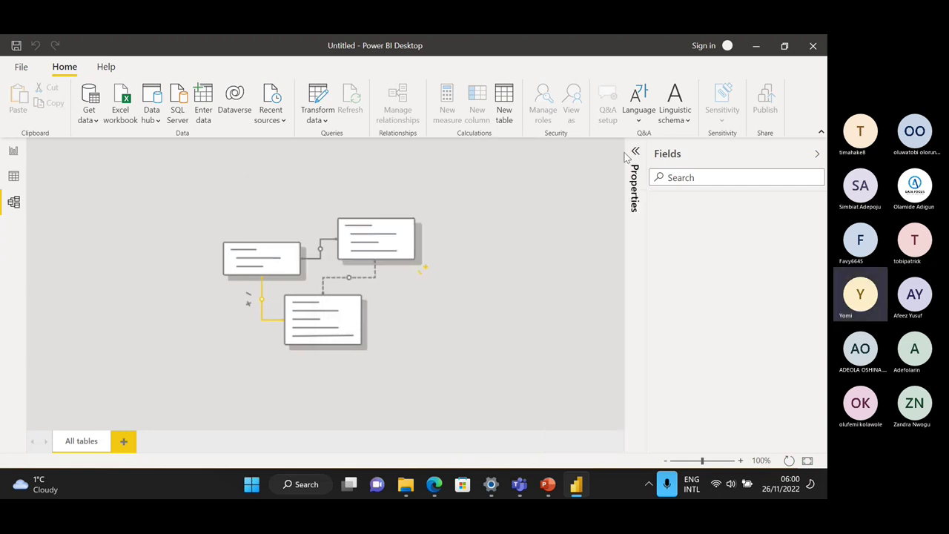
Step: Return to the Report view by way of the Data view and expand the Filters, Visualizations and Fields panes
{"action": "left_click", "coordinate": [13, 176]}
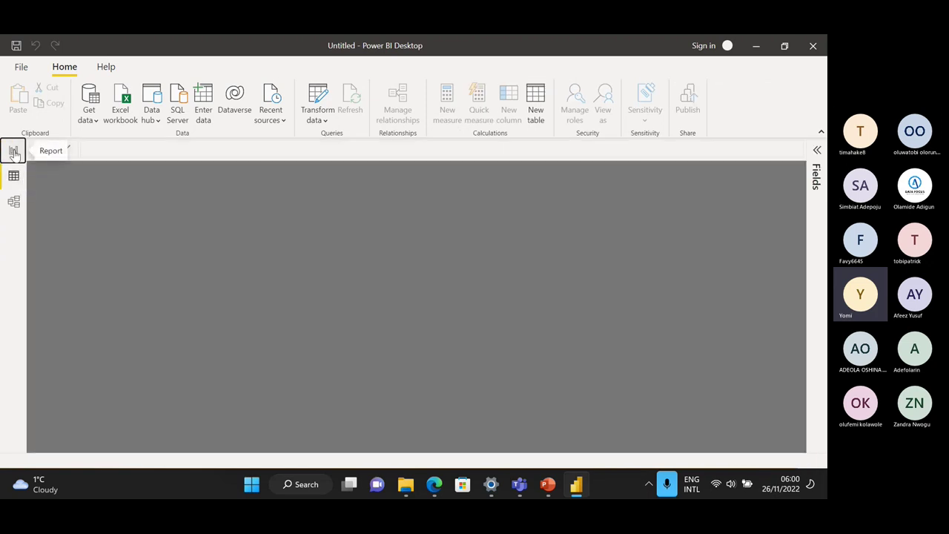
{"action": "left_click", "coordinate": [13, 150]}
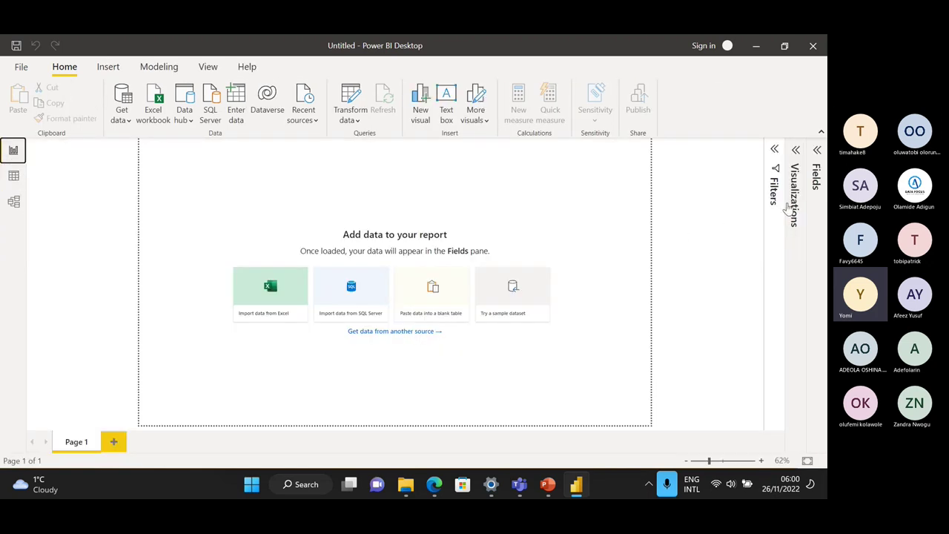
{"action": "left_click", "coordinate": [774, 150]}
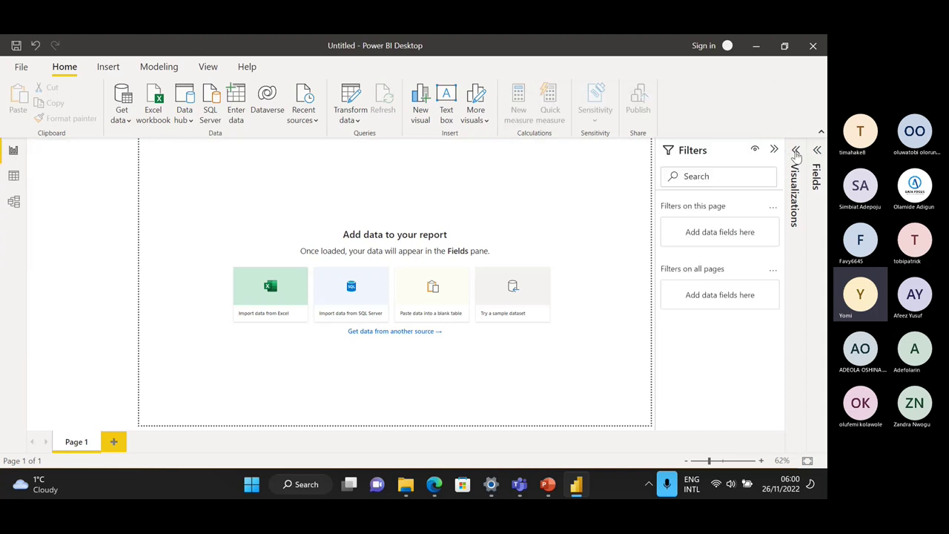
{"action": "left_click", "coordinate": [796, 152]}
{"action": "left_click", "coordinate": [817, 151]}
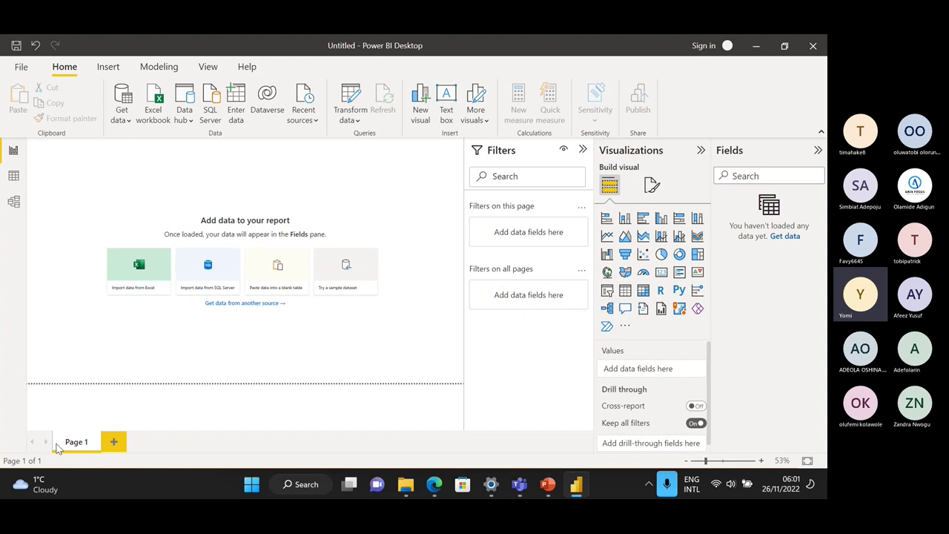
Step: Add three new pages to the report, up to Page 4
{"action": "left_click", "coordinate": [113, 443]}
{"action": "left_click", "coordinate": [165, 443]}
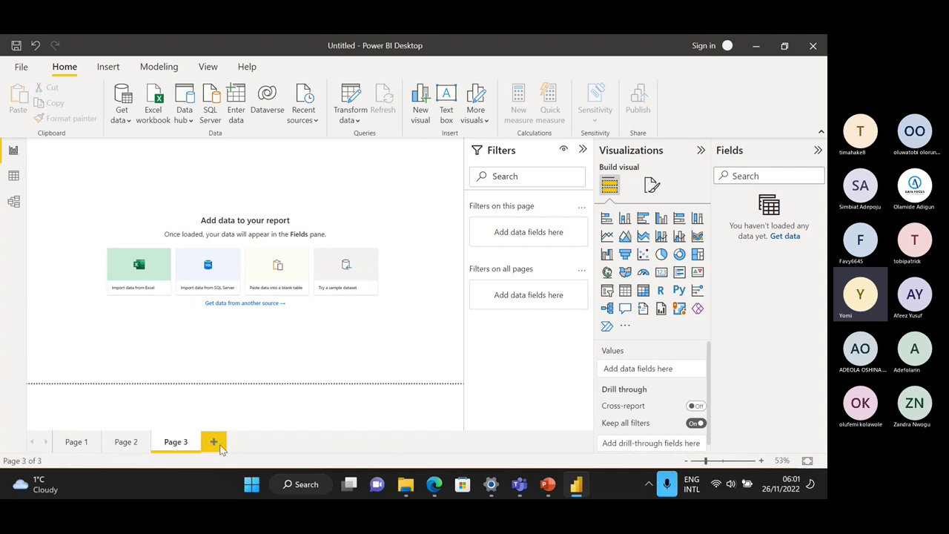
{"action": "left_click", "coordinate": [214, 443]}
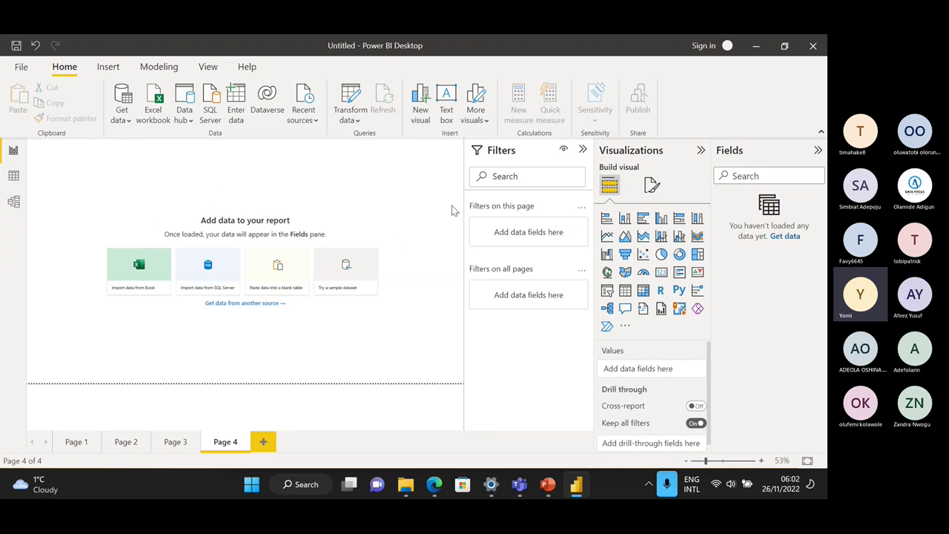
Step: Collapse the Filters, Visualizations and Fields panes to free up the canvas
{"action": "left_click", "coordinate": [583, 152]}
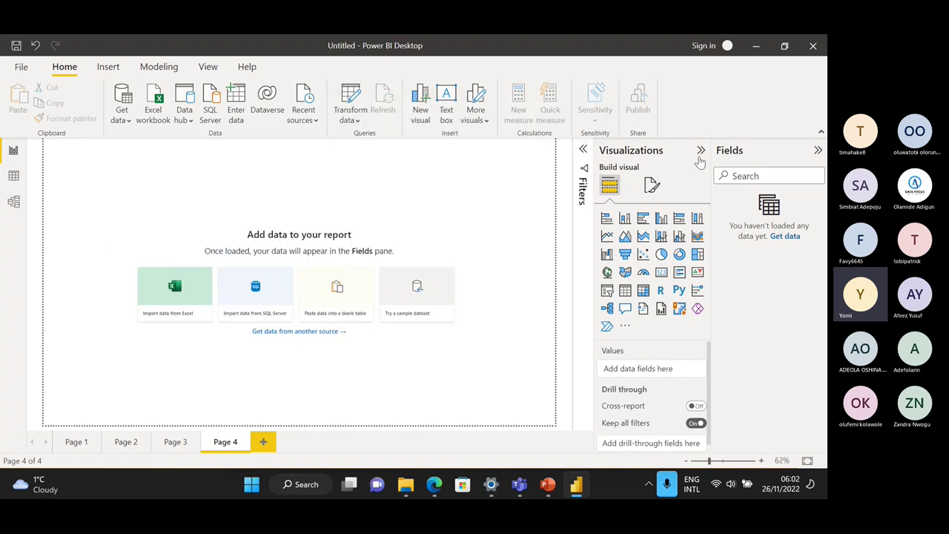
{"action": "left_click", "coordinate": [700, 149]}
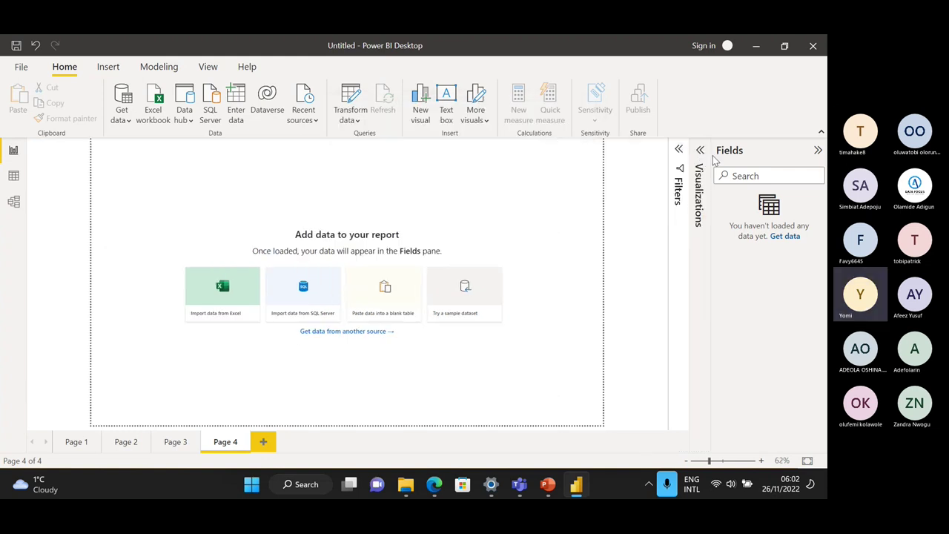
{"action": "left_click", "coordinate": [818, 151]}
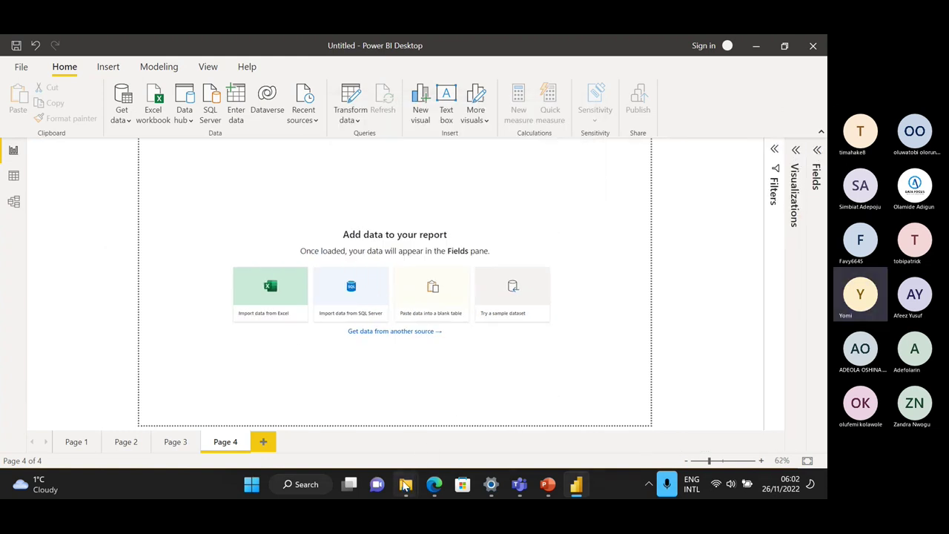
Step: Switch to File Explorer and open the PDF "Peach AD Tech Power BI Report" from the recent files
{"action": "mouse_move", "coordinate": [406, 485]}
{"action": "left_click", "coordinate": [370, 428]}
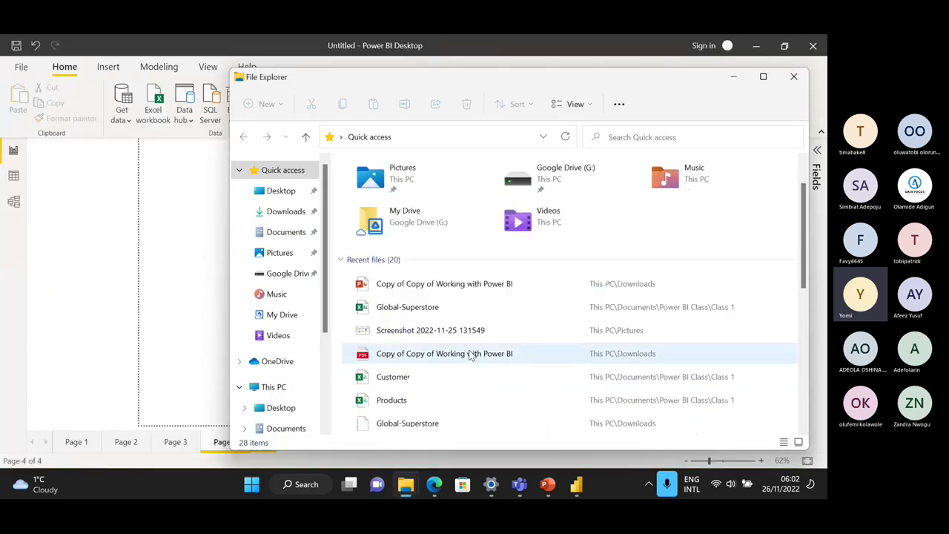
{"action": "scroll", "coordinate": [471, 356], "scroll_direction": "down", "scroll_amount": 2}
{"action": "scroll", "coordinate": [470, 366], "scroll_direction": "down", "scroll_amount": 4}
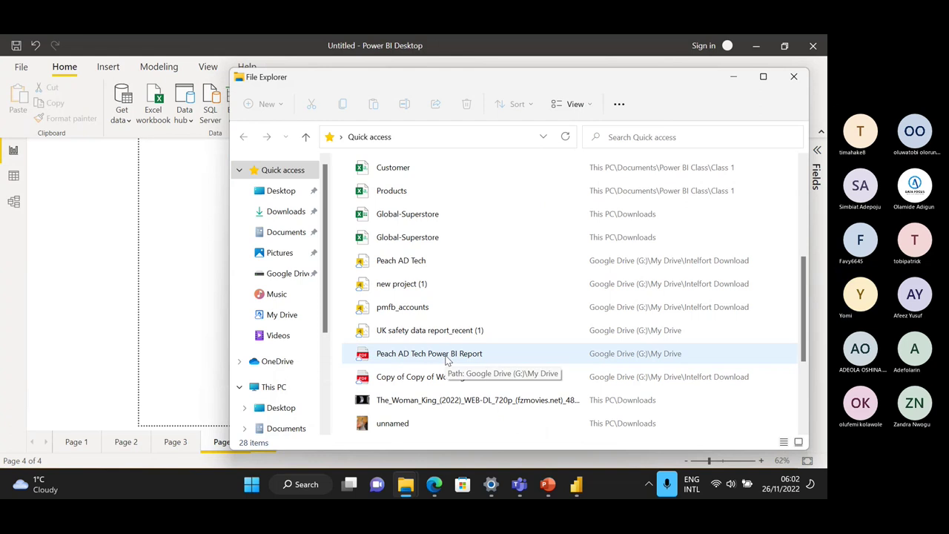
{"action": "left_click", "coordinate": [448, 359]}
{"action": "double_click", "coordinate": [448, 359]}
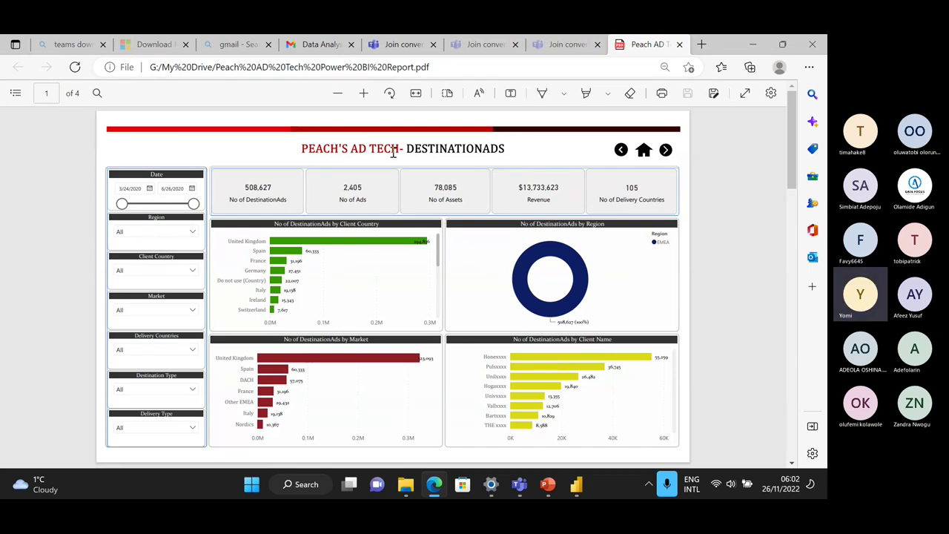
Step: Look through all four pages of the sample report, examining its slicers, summary cards and the DestinationAds and Revenue charts
{"action": "scroll", "coordinate": [491, 227], "scroll_direction": "down", "scroll_amount": 1}
{"action": "scroll", "coordinate": [496, 227], "scroll_direction": "up", "scroll_amount": 1}
{"action": "scroll", "coordinate": [726, 186], "scroll_direction": "down", "scroll_amount": 1}
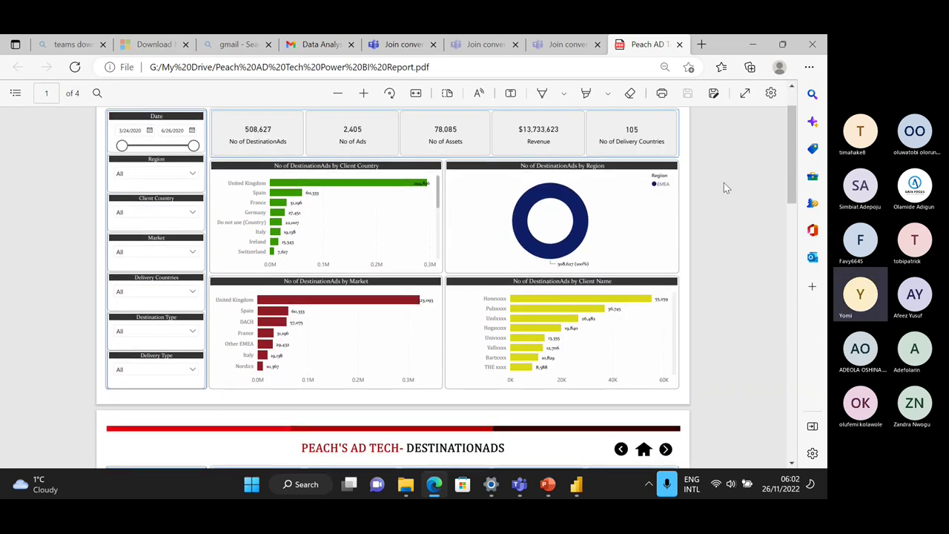
{"action": "scroll", "coordinate": [725, 194], "scroll_direction": "up", "scroll_amount": 1}
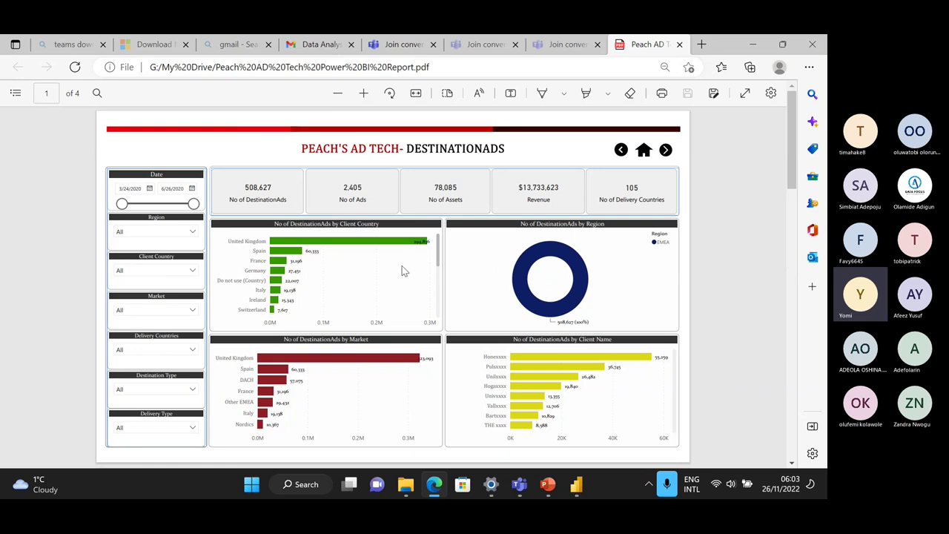
{"action": "scroll", "coordinate": [565, 276], "scroll_direction": "down", "scroll_amount": 10}
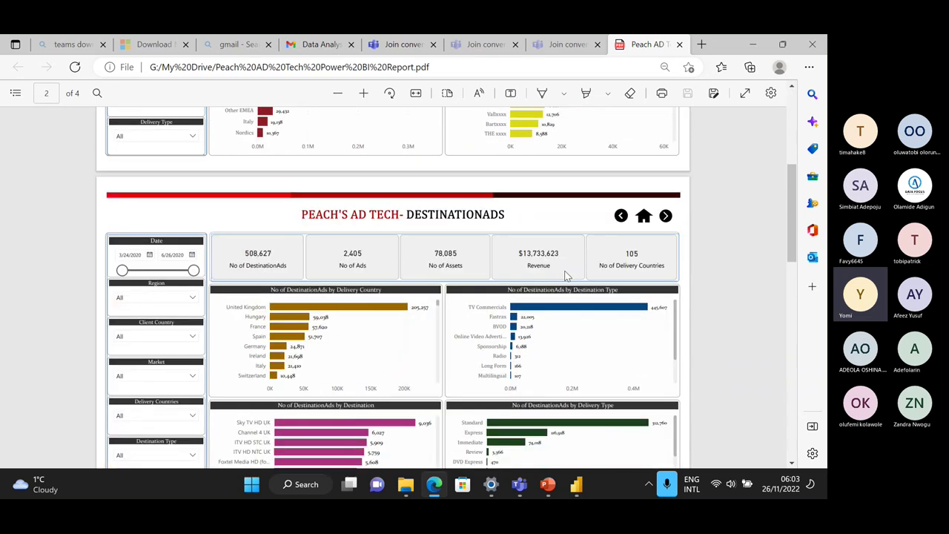
{"action": "scroll", "coordinate": [360, 217], "scroll_direction": "up", "scroll_amount": 2}
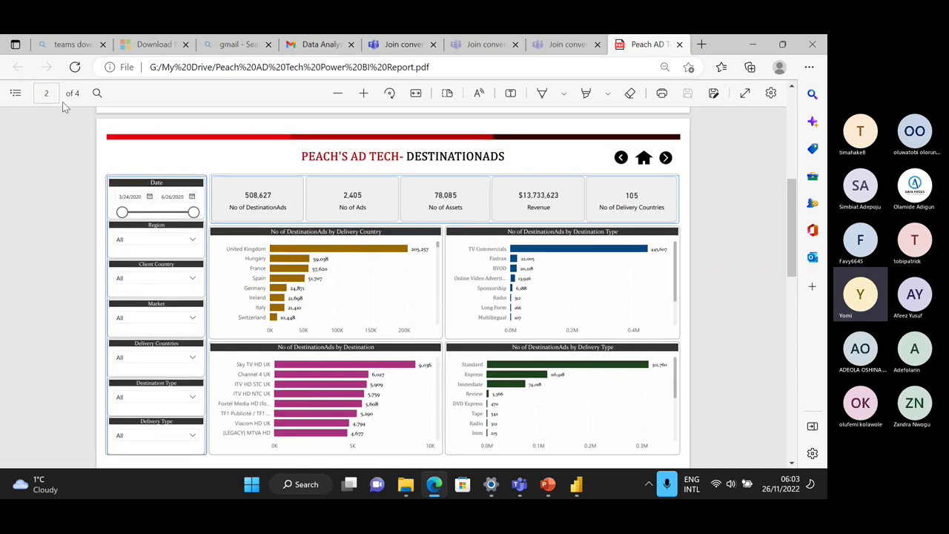
{"action": "scroll", "coordinate": [571, 263], "scroll_direction": "down", "scroll_amount": 2}
{"action": "scroll", "coordinate": [582, 263], "scroll_direction": "down", "scroll_amount": 15}
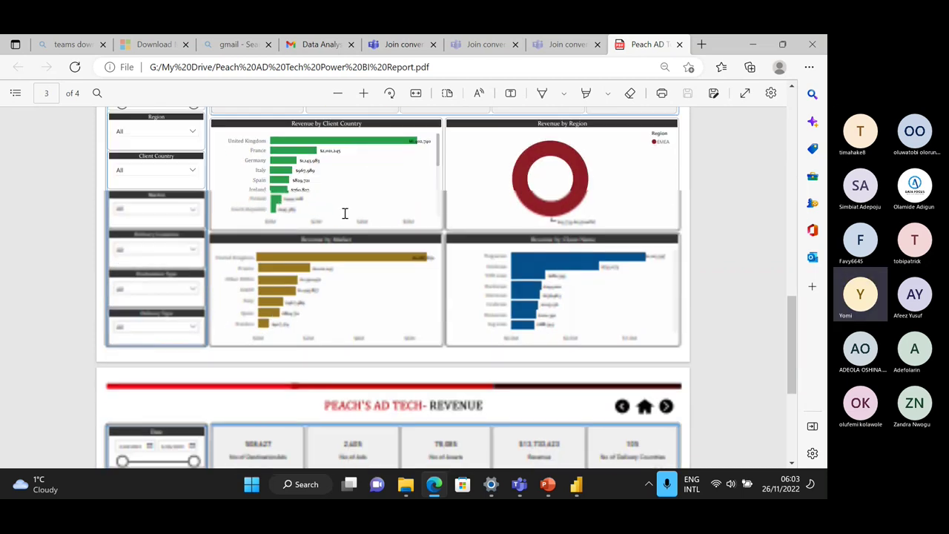
{"action": "scroll", "coordinate": [430, 296], "scroll_direction": "up", "scroll_amount": 12}
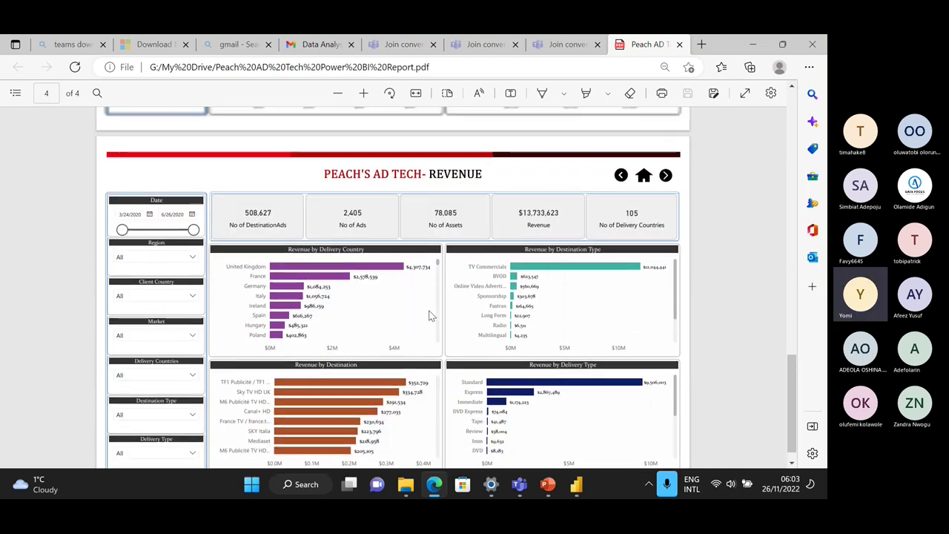
{"action": "scroll", "coordinate": [436, 293], "scroll_direction": "up", "scroll_amount": 5}
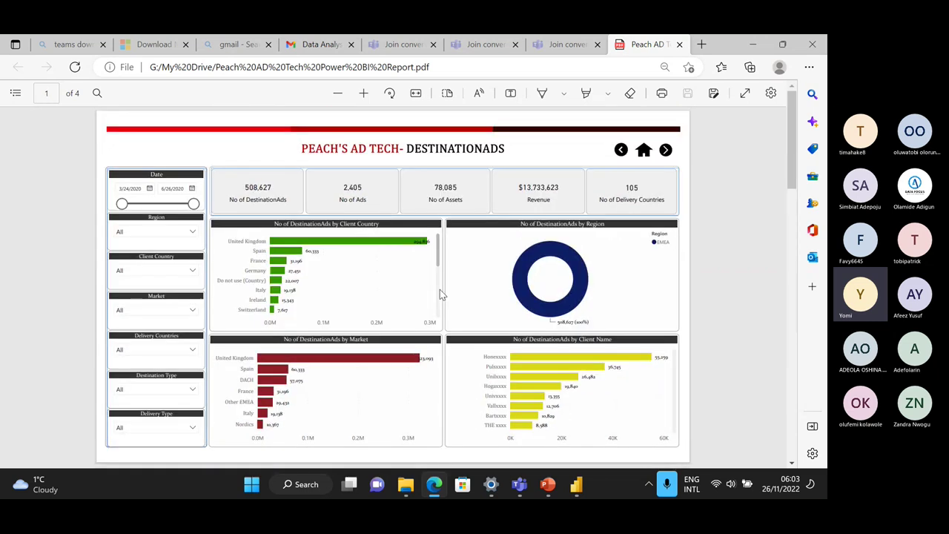
{"action": "scroll", "coordinate": [528, 184], "scroll_direction": "down", "scroll_amount": 5}
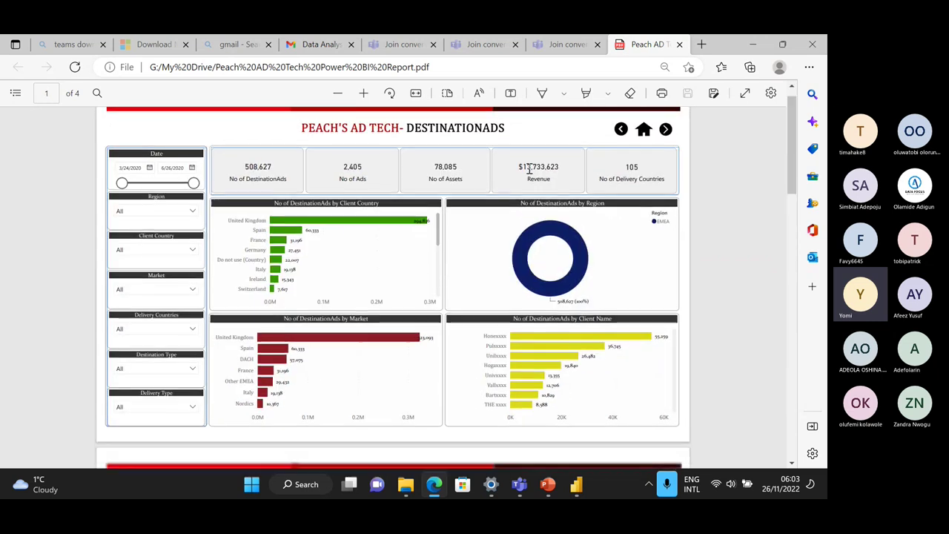
{"action": "scroll", "coordinate": [528, 185], "scroll_direction": "down", "scroll_amount": 5}
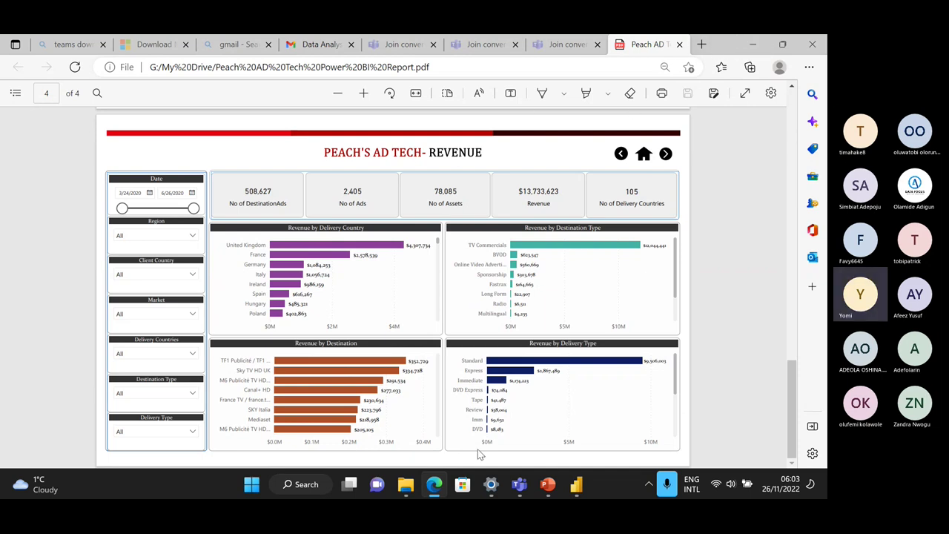
Step: Switch to Power BI Desktop and open the Global-Superstore Excel workbook from Documents > Power BI Class > Class 1 as a data source
{"action": "left_click", "coordinate": [579, 485]}
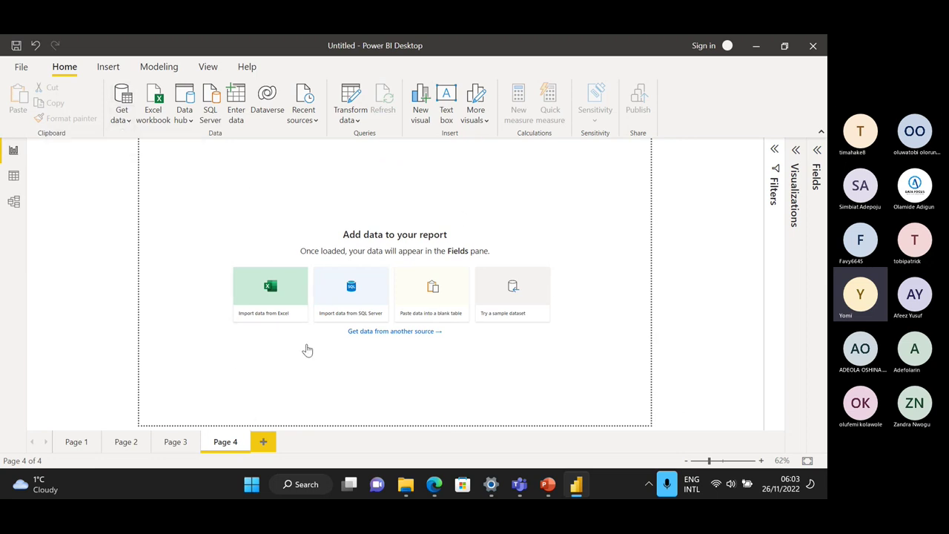
{"action": "left_click", "coordinate": [123, 120]}
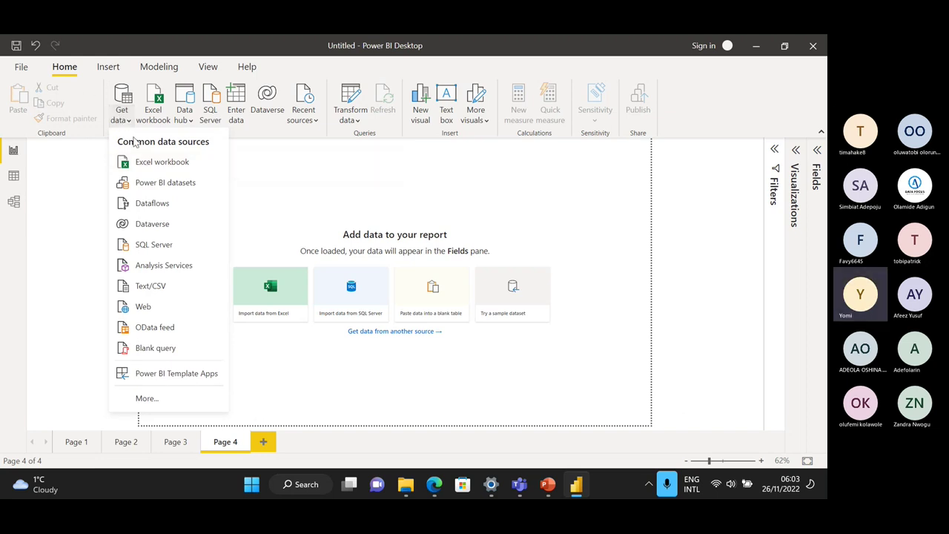
{"action": "left_click", "coordinate": [156, 161]}
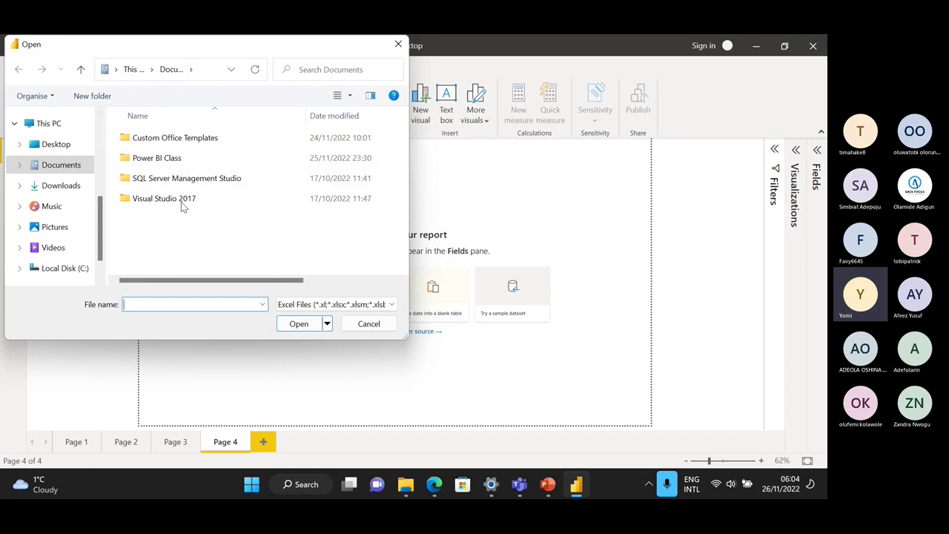
{"action": "double_click", "coordinate": [182, 163]}
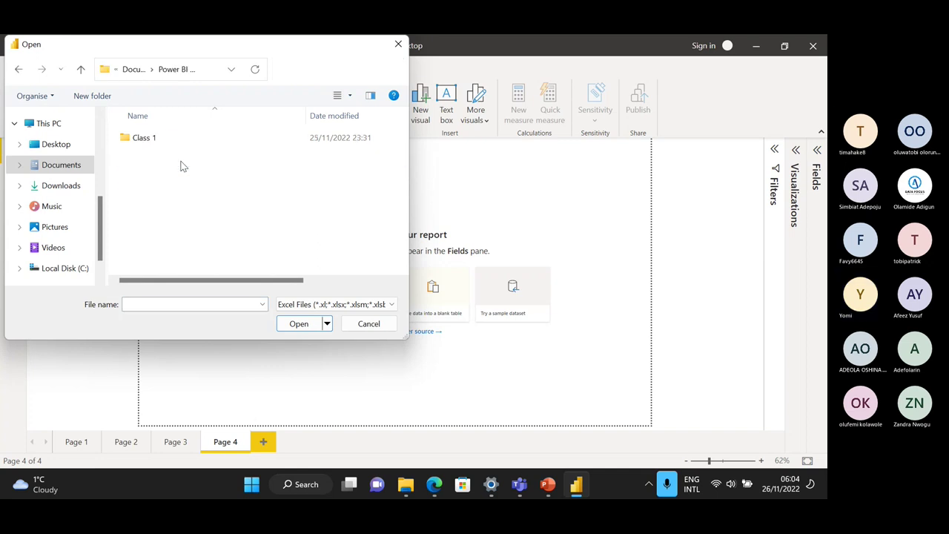
{"action": "double_click", "coordinate": [162, 144]}
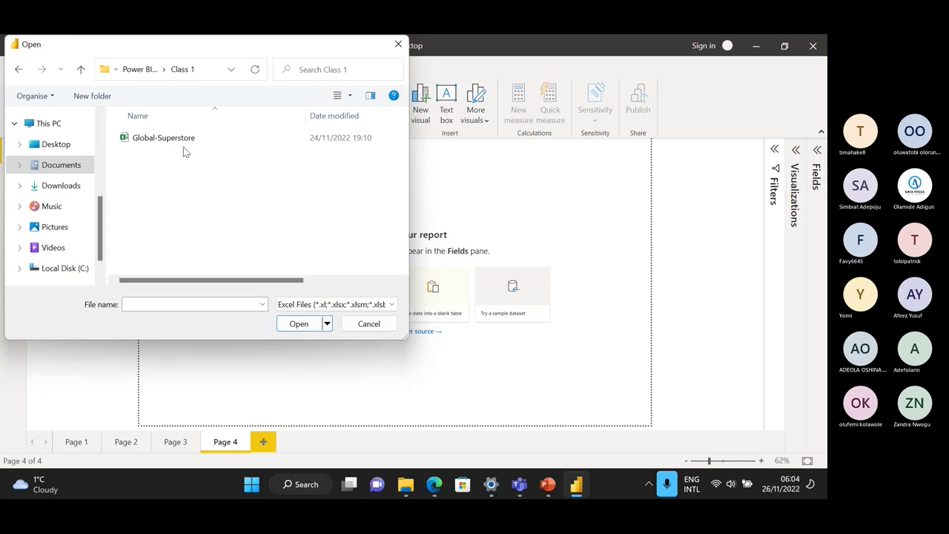
{"action": "left_click", "coordinate": [183, 145]}
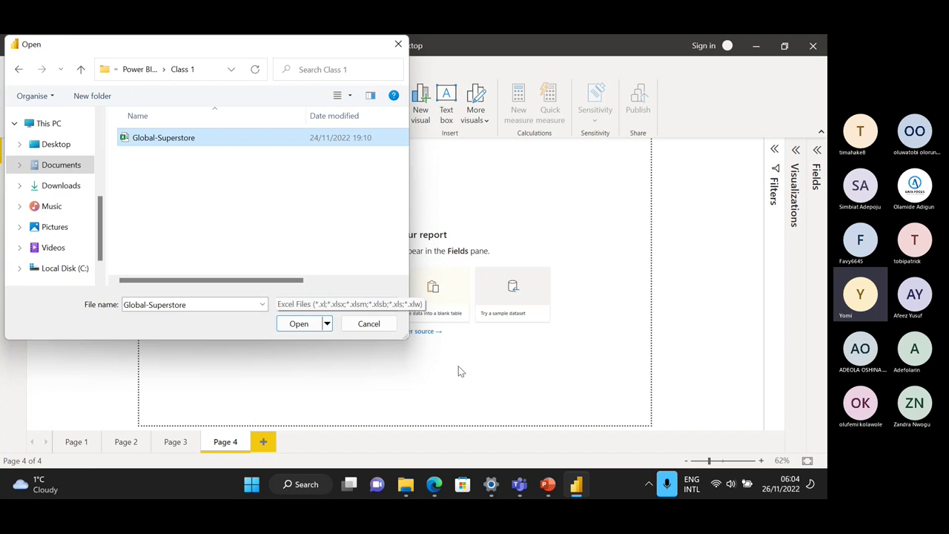
{"action": "left_click", "coordinate": [299, 323]}
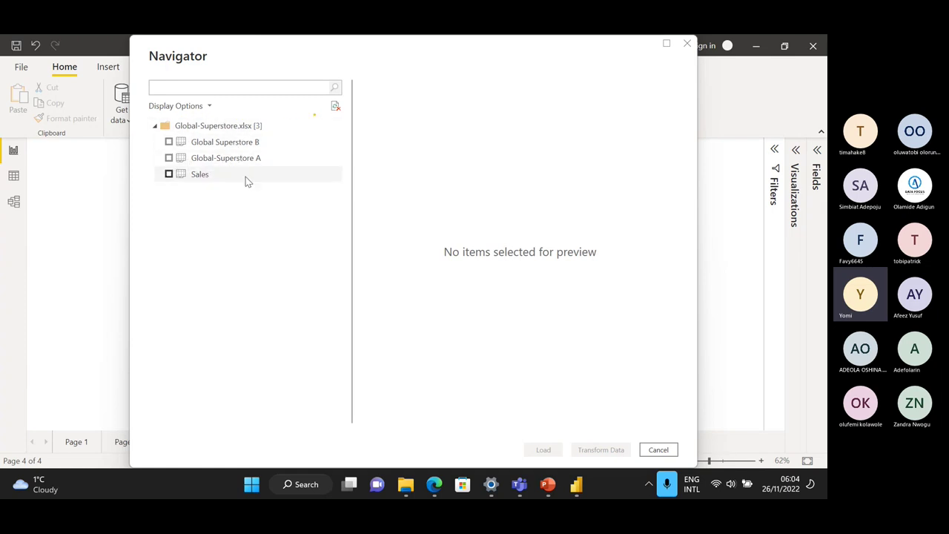
Step: Select the Global Superstore B, Global-Superstore A and Sales sheets, preview each one, and load them into the report
{"action": "left_click", "coordinate": [169, 142]}
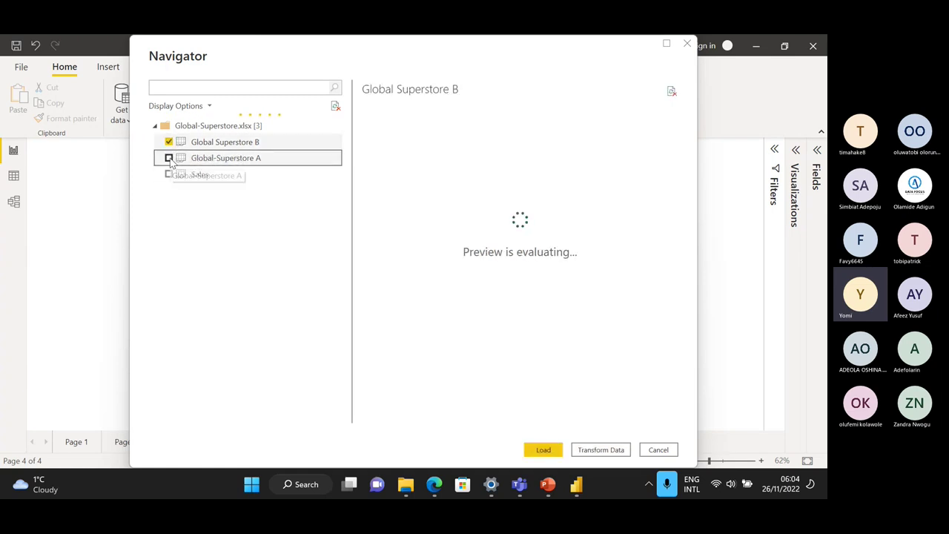
{"action": "left_click", "coordinate": [169, 157]}
{"action": "left_click", "coordinate": [169, 174]}
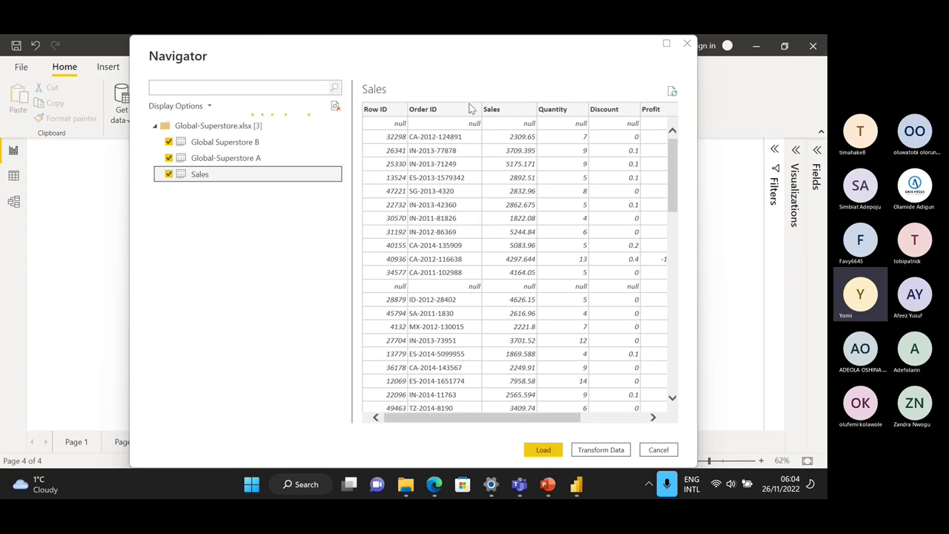
{"action": "left_click", "coordinate": [232, 160]}
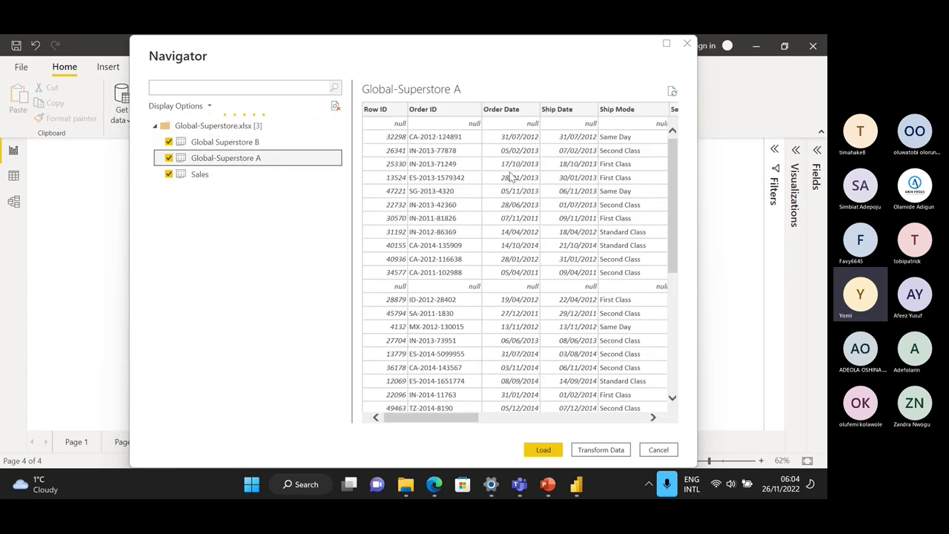
{"action": "left_click", "coordinate": [230, 141]}
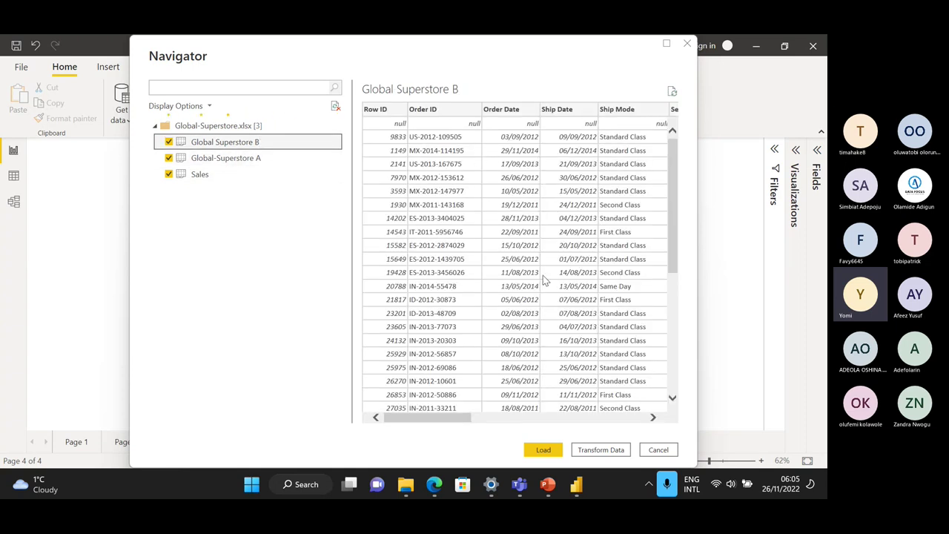
{"action": "key", "text": "alt+Tab"}
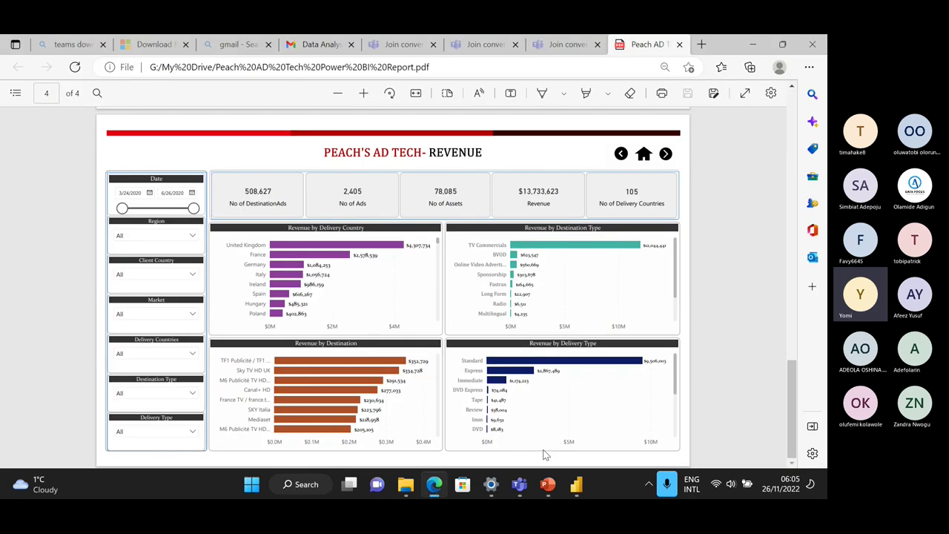
{"action": "key", "text": "alt+Tab"}
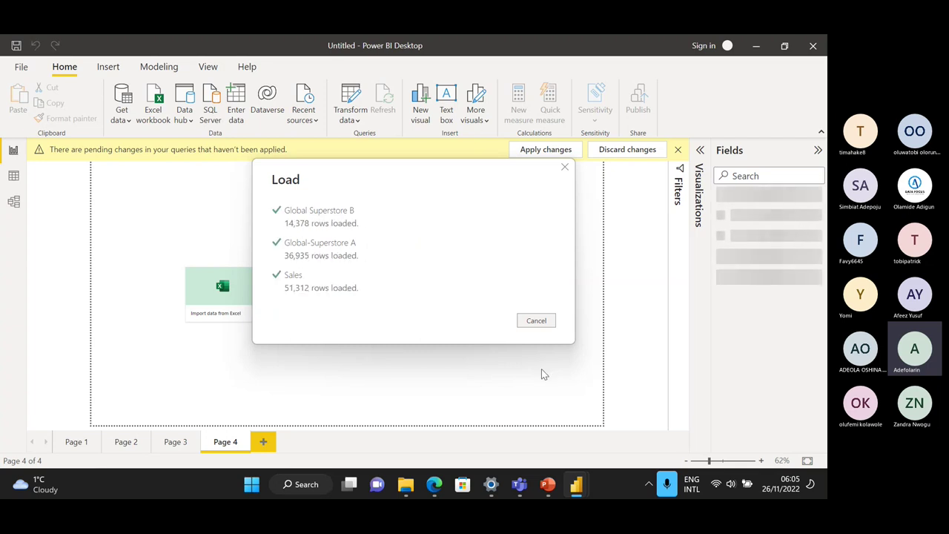
{"action": "left_click", "coordinate": [122, 115]}
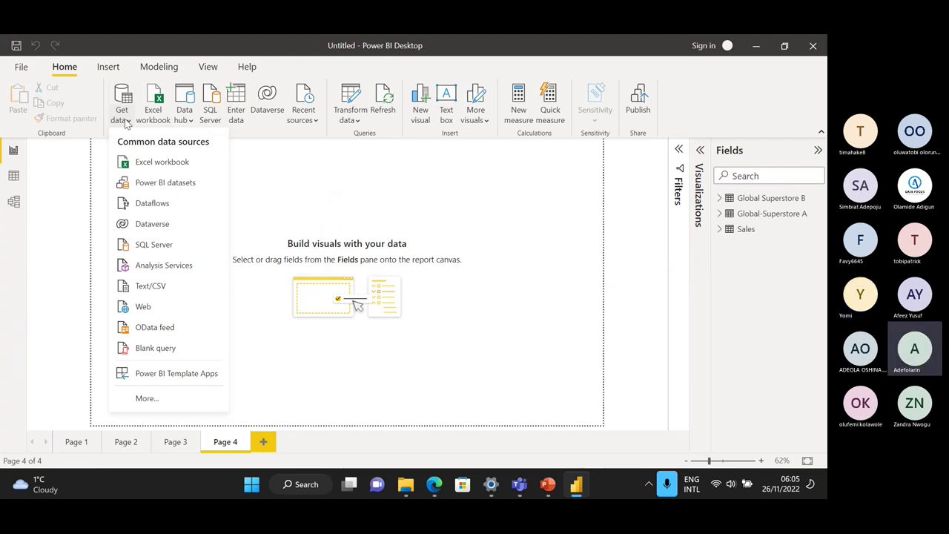
{"action": "left_click", "coordinate": [140, 169]}
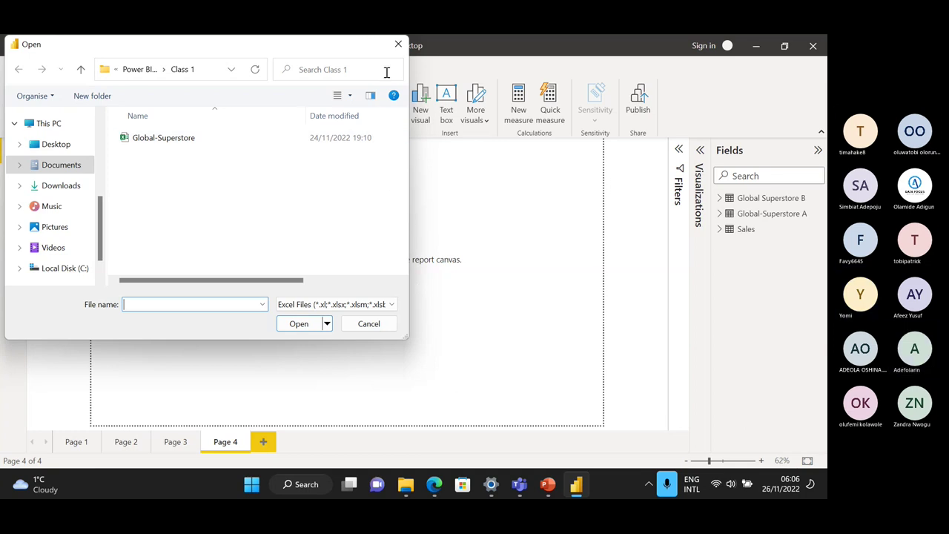
{"action": "left_click", "coordinate": [399, 43]}
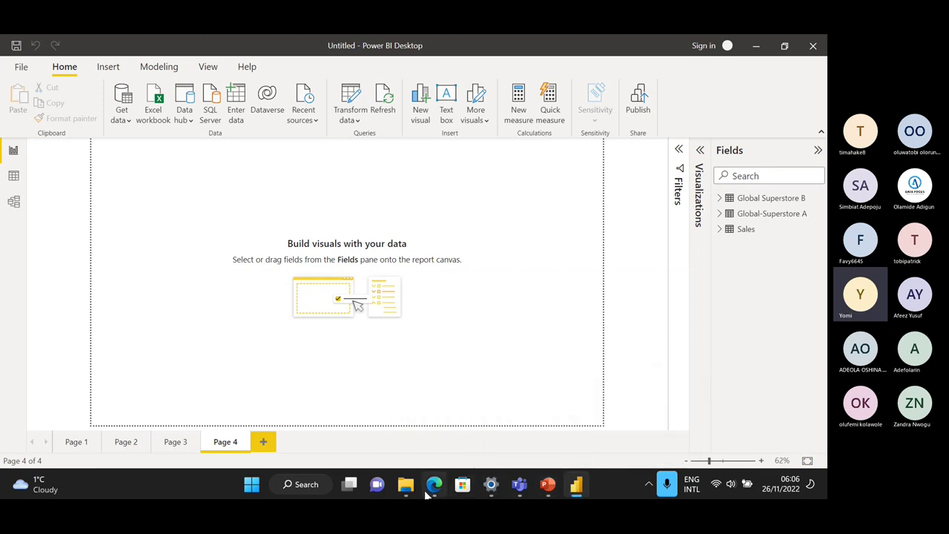
Step: Dismiss the recording notice in the Microsoft Teams meeting window and return to Power BI Desktop
{"action": "mouse_move", "coordinate": [405, 486]}
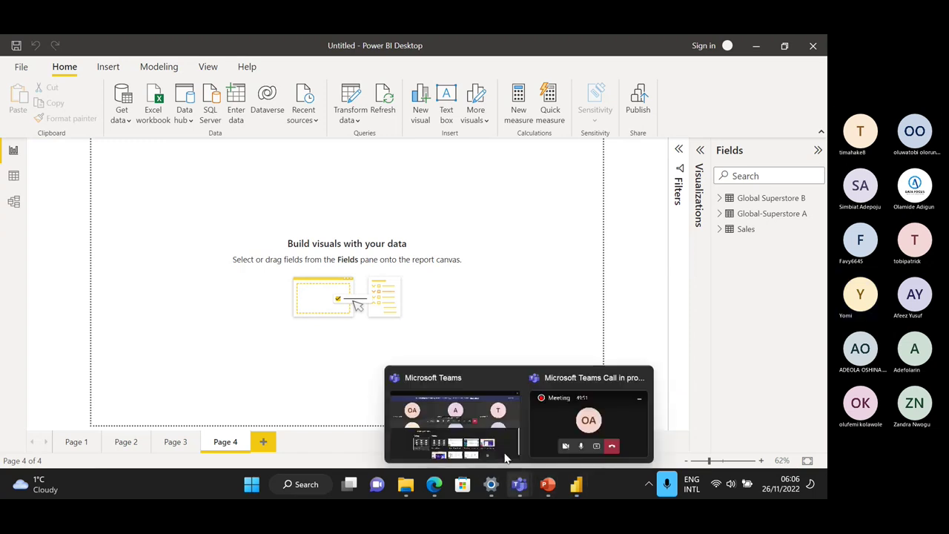
{"action": "mouse_move", "coordinate": [519, 485]}
{"action": "left_click", "coordinate": [469, 412]}
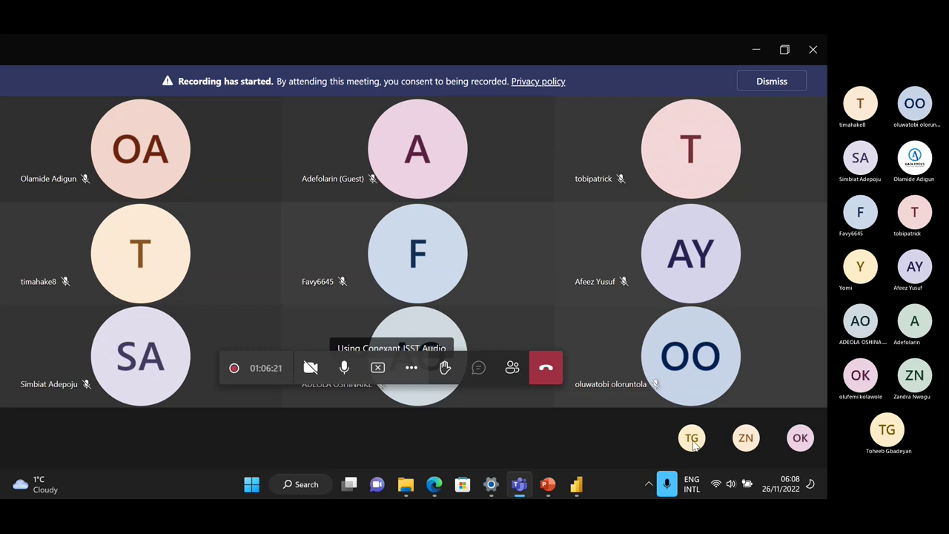
{"action": "left_click", "coordinate": [782, 84]}
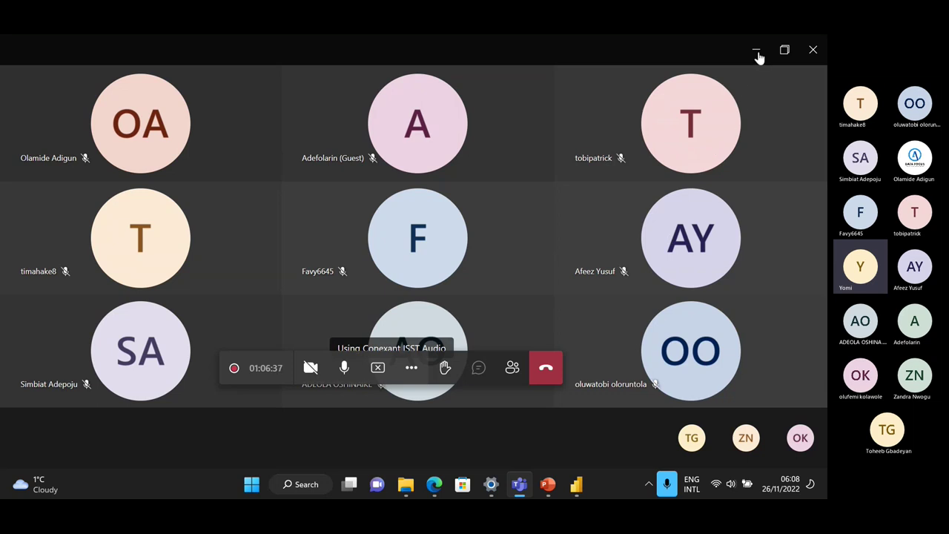
{"action": "left_click", "coordinate": [576, 486]}
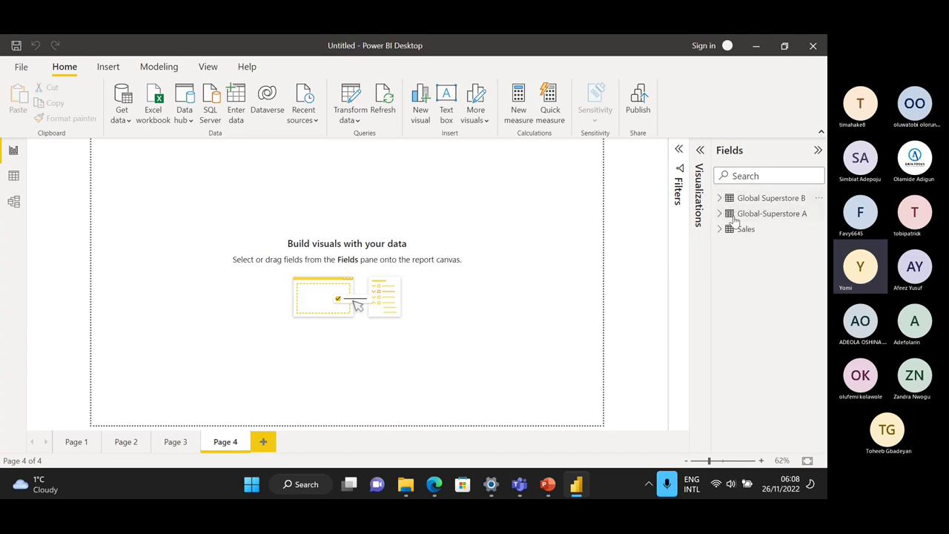
Step: Examine the rows of the Global Superstore B, Global-Superstore A and Sales tables in Data view, and return to Report view
{"action": "left_click", "coordinate": [14, 178]}
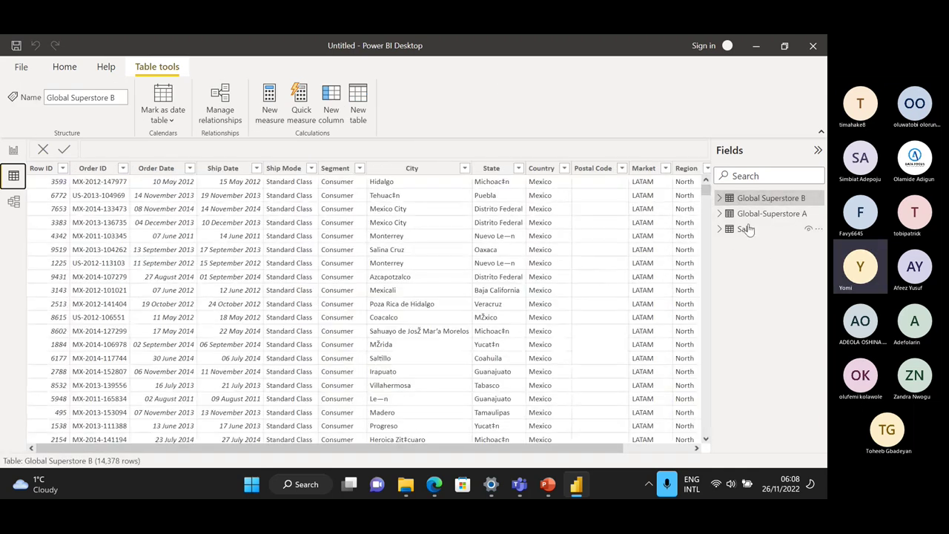
{"action": "left_click", "coordinate": [769, 214]}
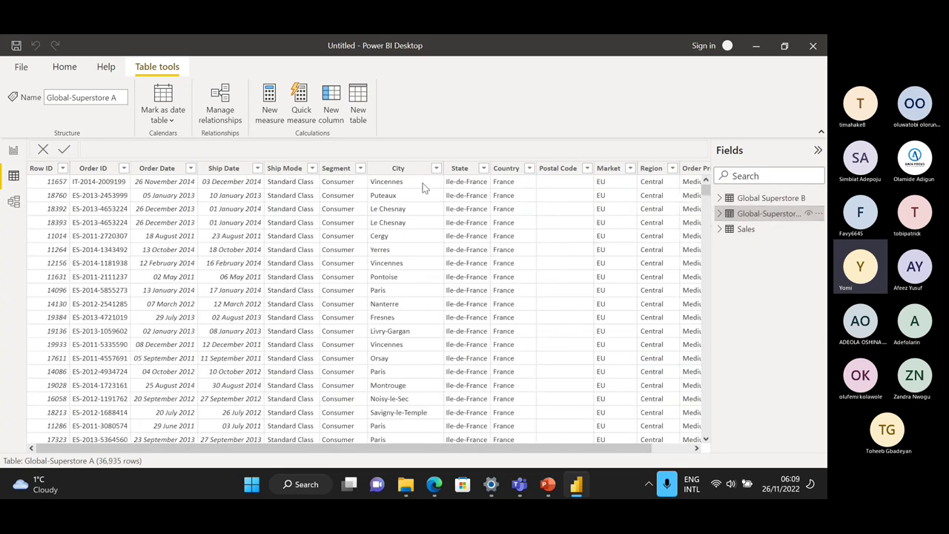
{"action": "left_click", "coordinate": [745, 232]}
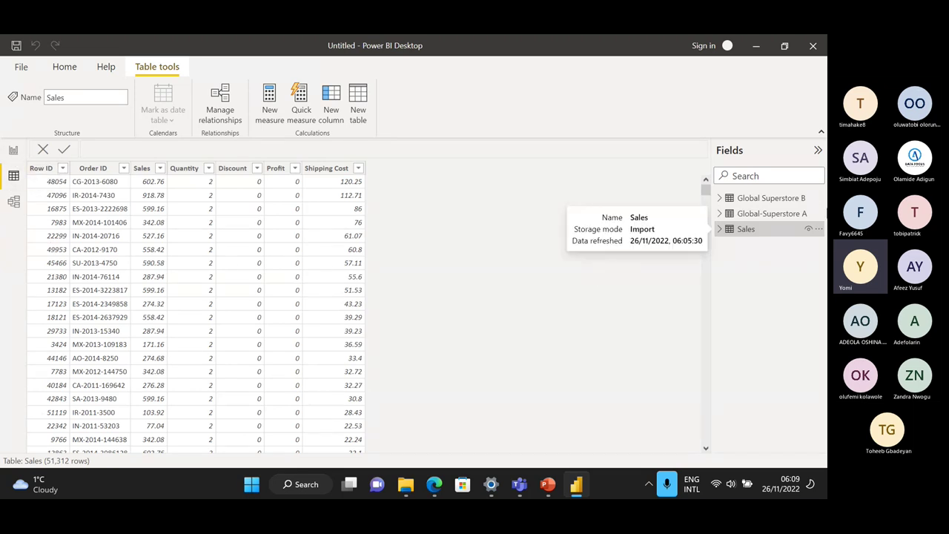
{"action": "left_click", "coordinate": [13, 150]}
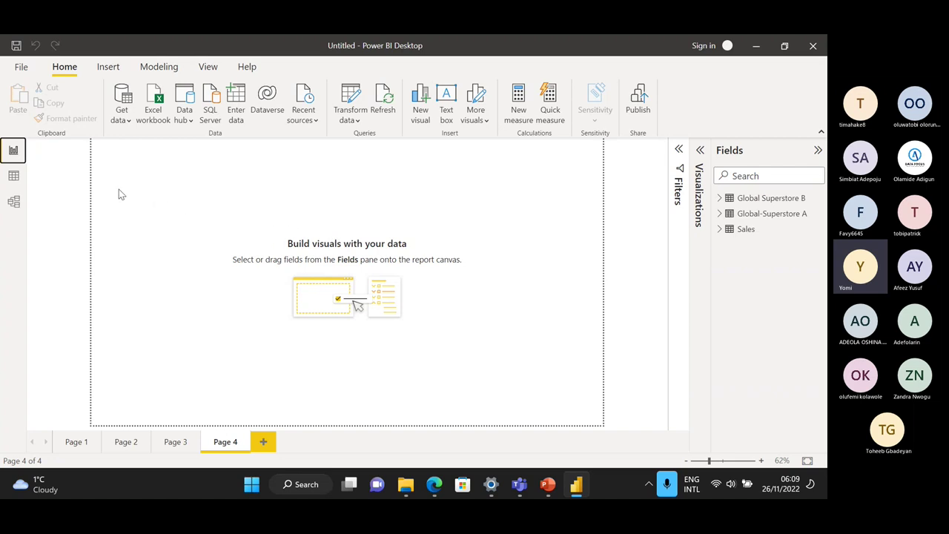
Step: Search all data connectors for "csv" and preview the Customer file from Class 1 through Text/CSV, closing the preview without loading it
{"action": "left_click", "coordinate": [127, 124]}
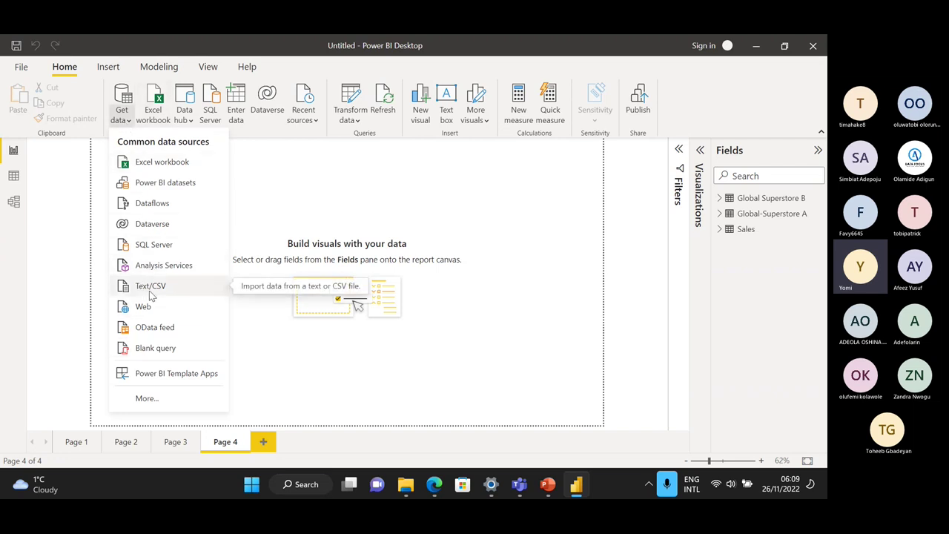
{"action": "left_click", "coordinate": [146, 399]}
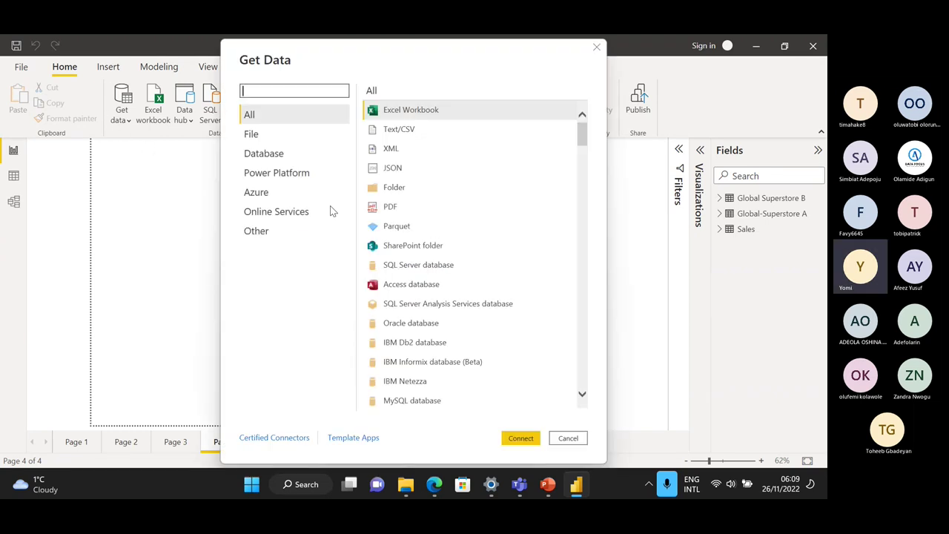
{"action": "left_click", "coordinate": [269, 91]}
{"action": "type", "text": "csv"}
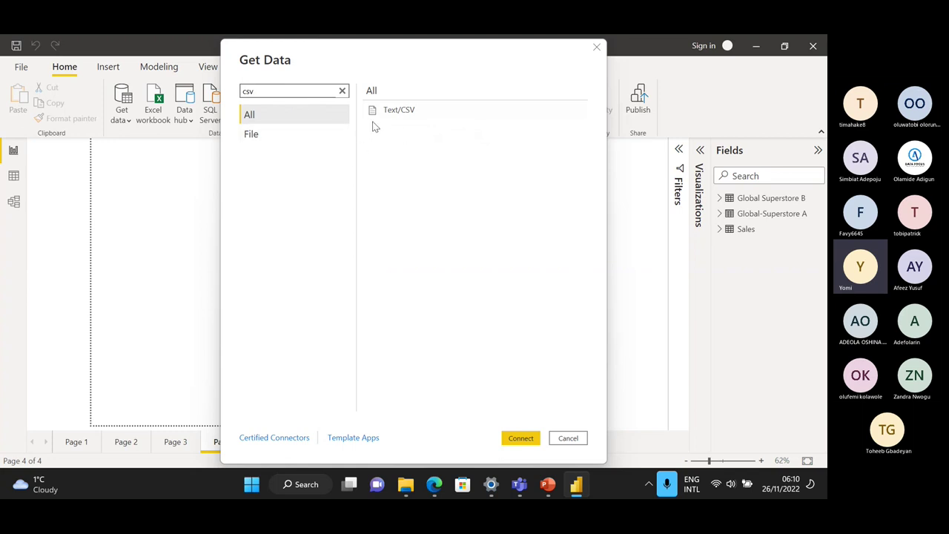
{"action": "left_click", "coordinate": [427, 116]}
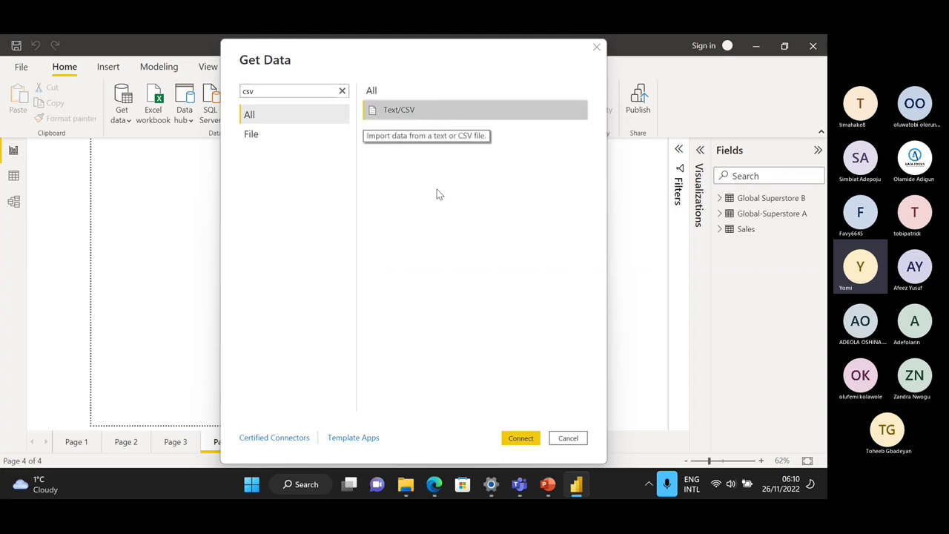
{"action": "left_click", "coordinate": [519, 443]}
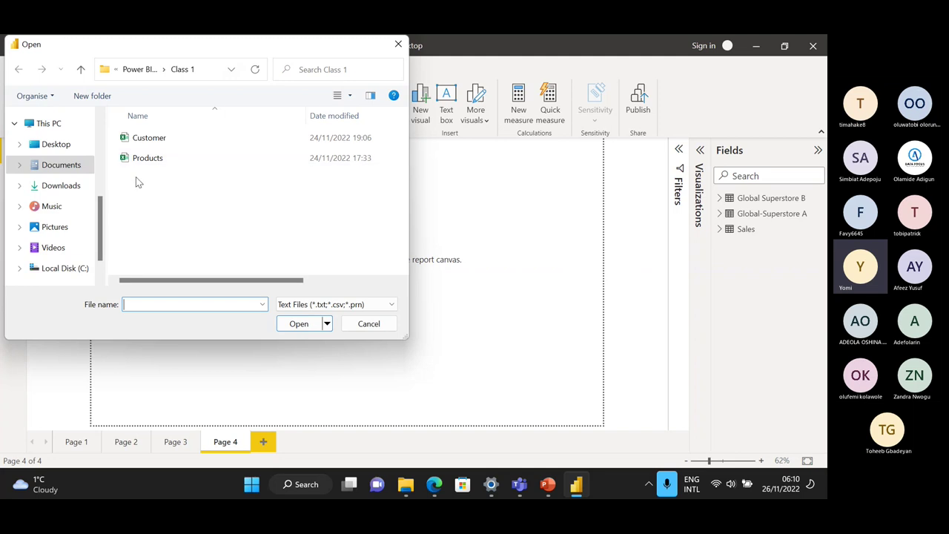
{"action": "left_click", "coordinate": [183, 140]}
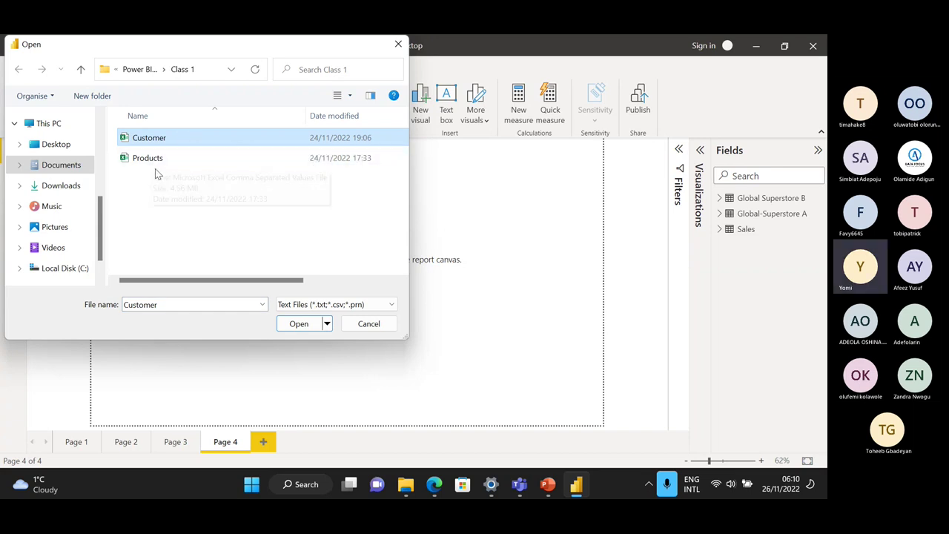
{"action": "left_click", "coordinate": [300, 324]}
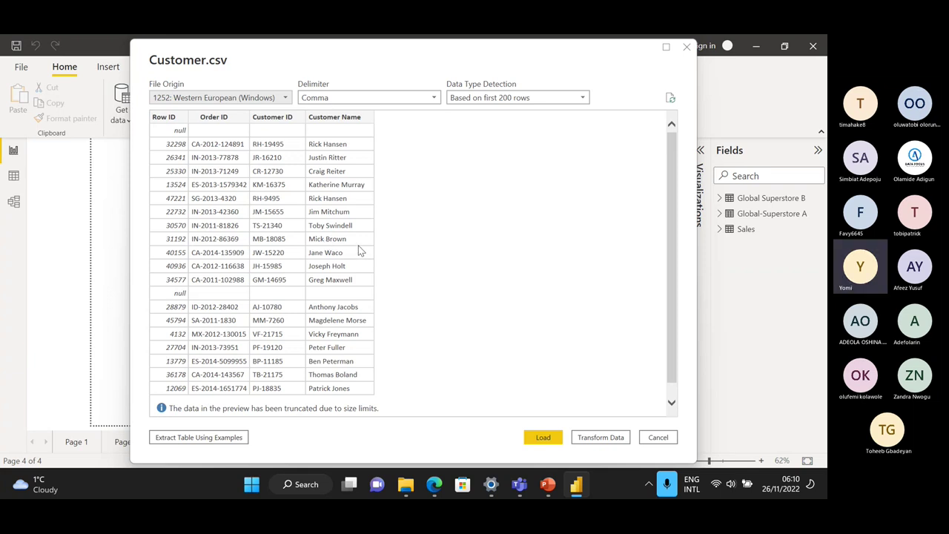
{"action": "left_click", "coordinate": [687, 48]}
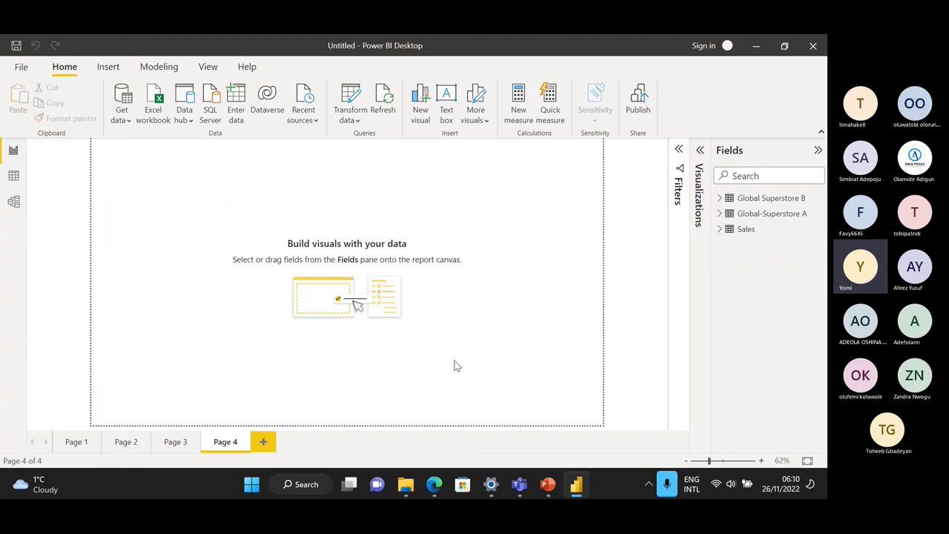
Step: Switch to File Explorer, browse to Documents > Power BI Class > Class 1, and widen the Type column to show the full file types
{"action": "left_click", "coordinate": [409, 487]}
{"action": "mouse_move", "coordinate": [408, 487]}
{"action": "left_click", "coordinate": [363, 430]}
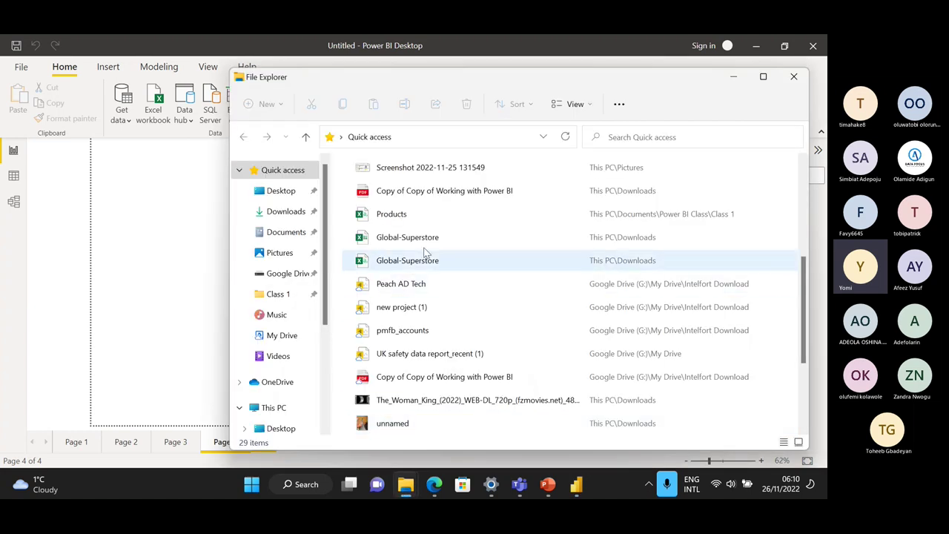
{"action": "left_click", "coordinate": [286, 232]}
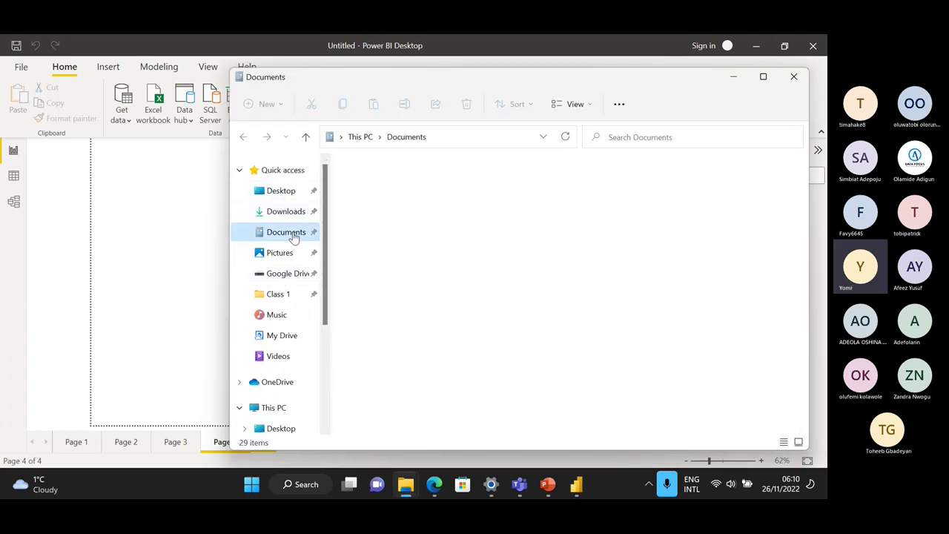
{"action": "double_click", "coordinate": [385, 211]}
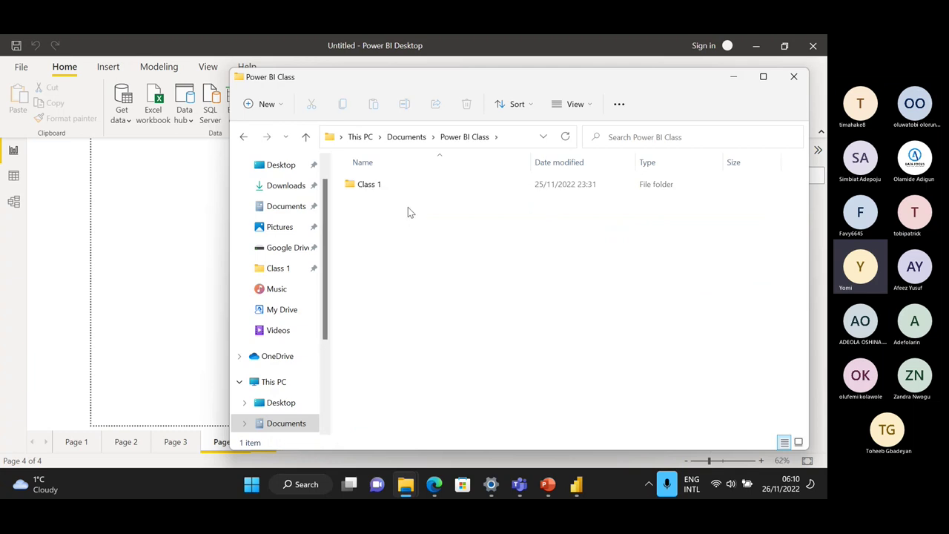
{"action": "double_click", "coordinate": [377, 186]}
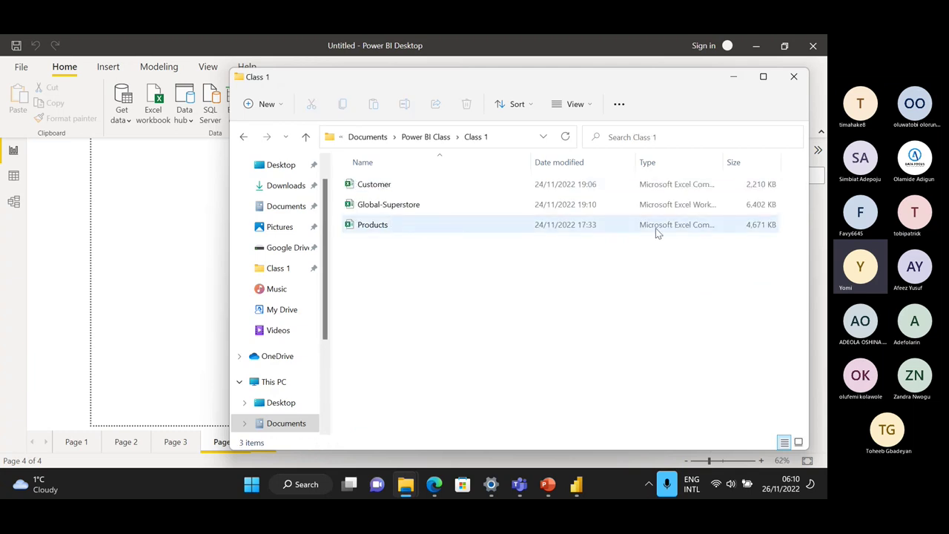
{"action": "left_click", "coordinate": [770, 80]}
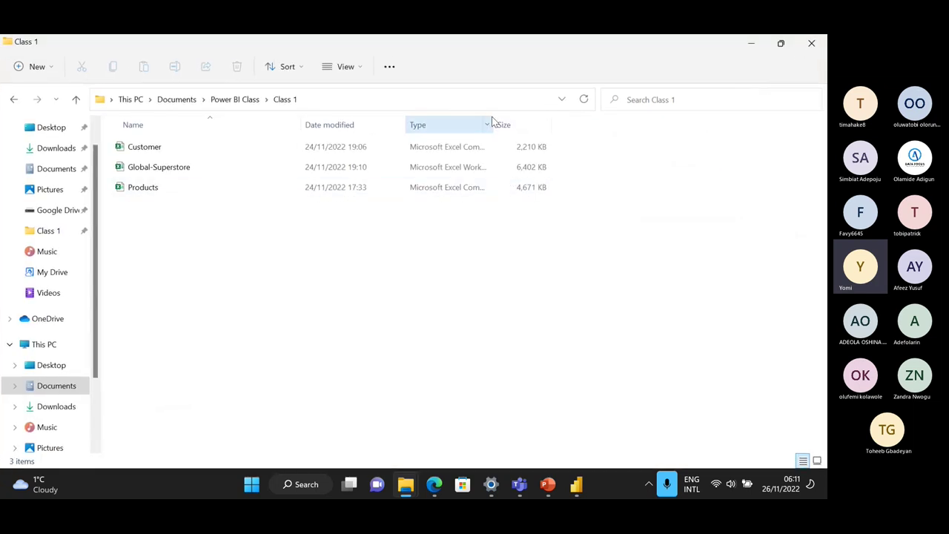
{"action": "left_click_drag", "start_coordinate": [493, 119], "coordinate": [610, 131]}
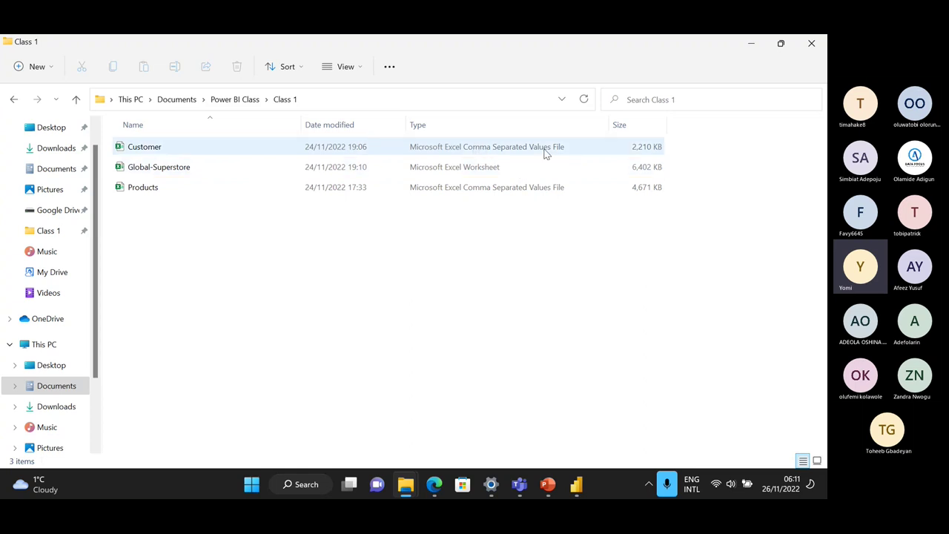
Step: Open the Customer CSV file with Notepad to view its comma-separated contents, and close it
{"action": "left_click", "coordinate": [157, 150]}
{"action": "right_click", "coordinate": [157, 151]}
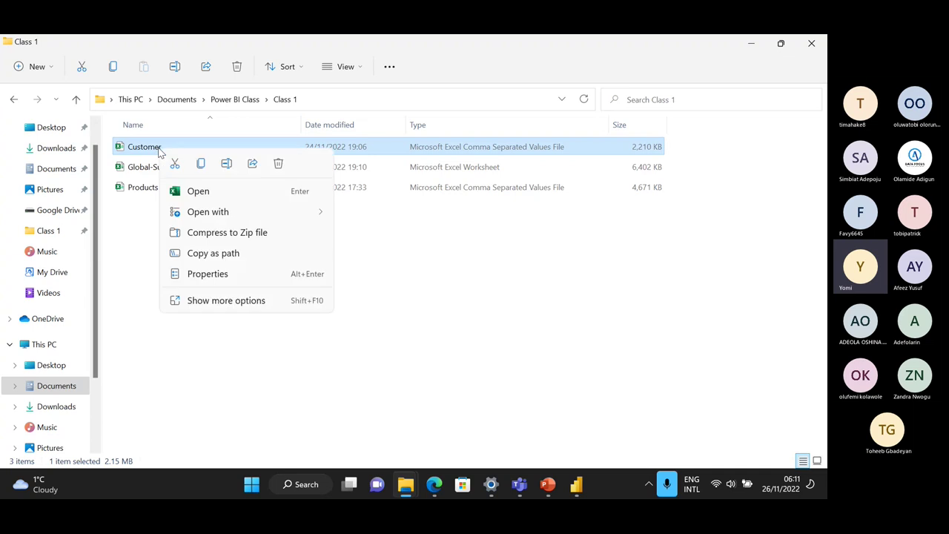
{"action": "mouse_move", "coordinate": [232, 216]}
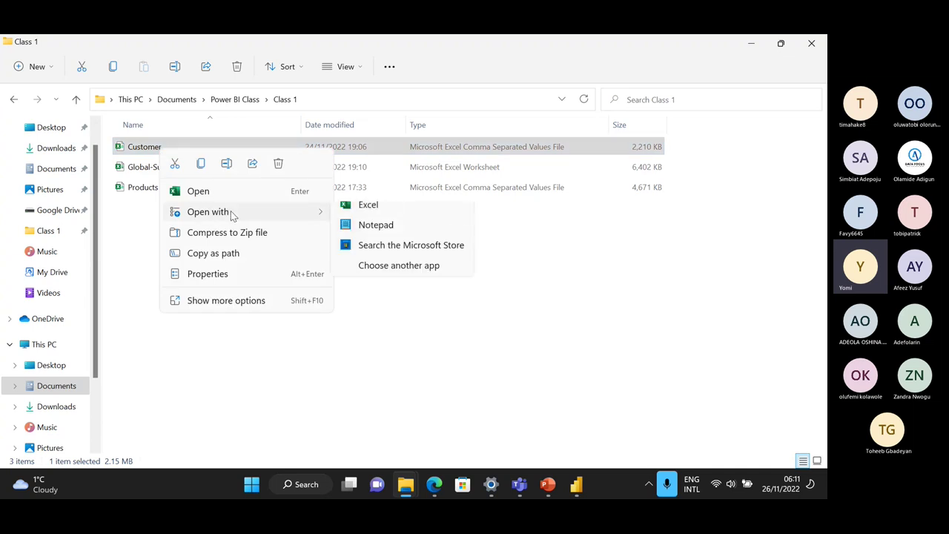
{"action": "left_click", "coordinate": [370, 234]}
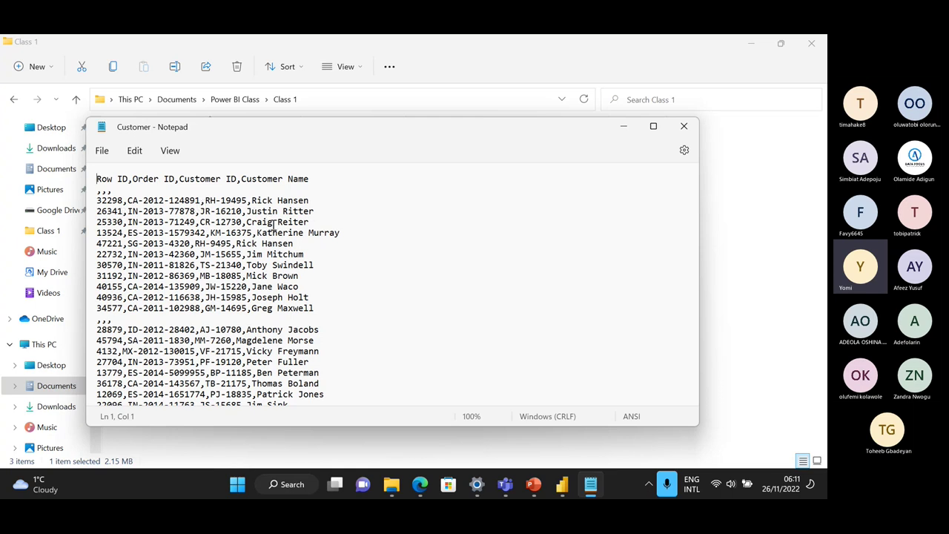
{"action": "left_click", "coordinate": [685, 128]}
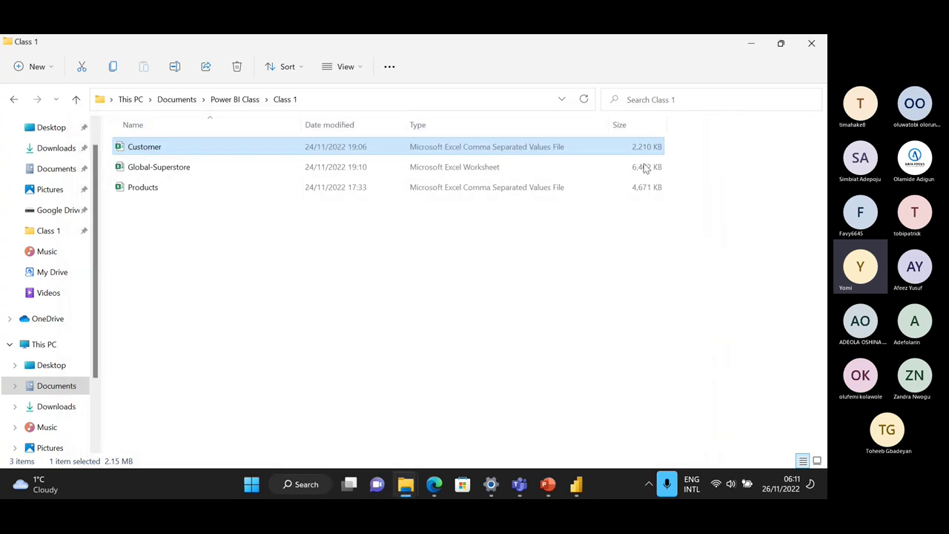
Step: Return to Power BI Desktop and load the Customer CSV file from Class 1 through Text/CSV with Comma as the delimiter
{"action": "left_click", "coordinate": [576, 484]}
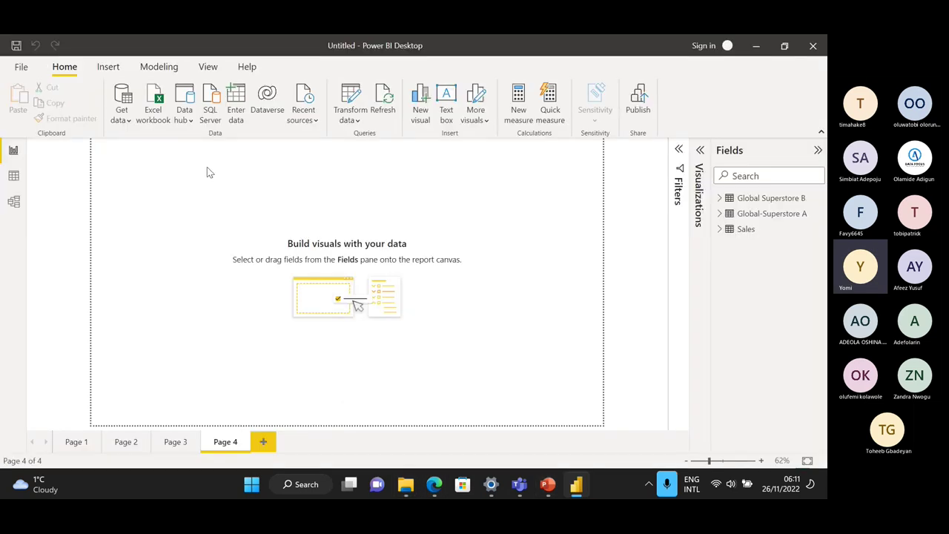
{"action": "left_click", "coordinate": [127, 125]}
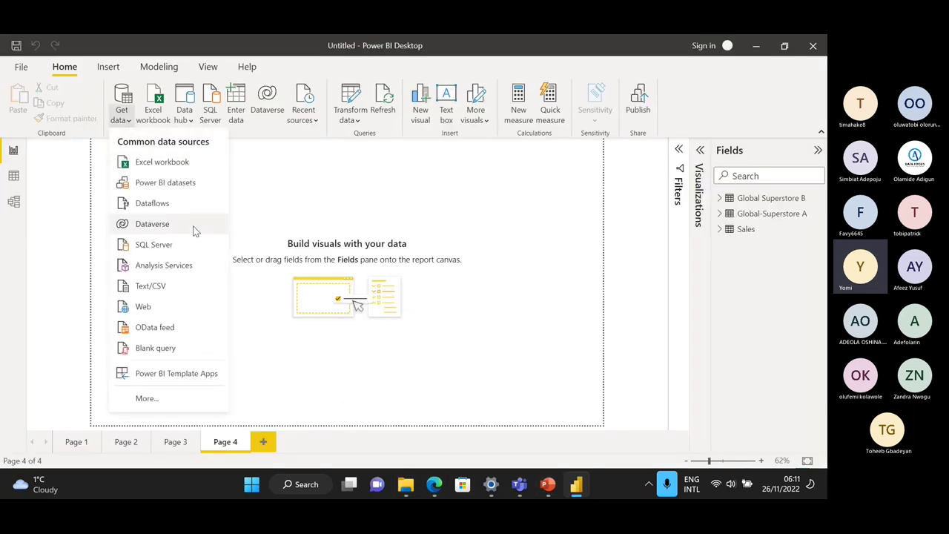
{"action": "left_click", "coordinate": [161, 290]}
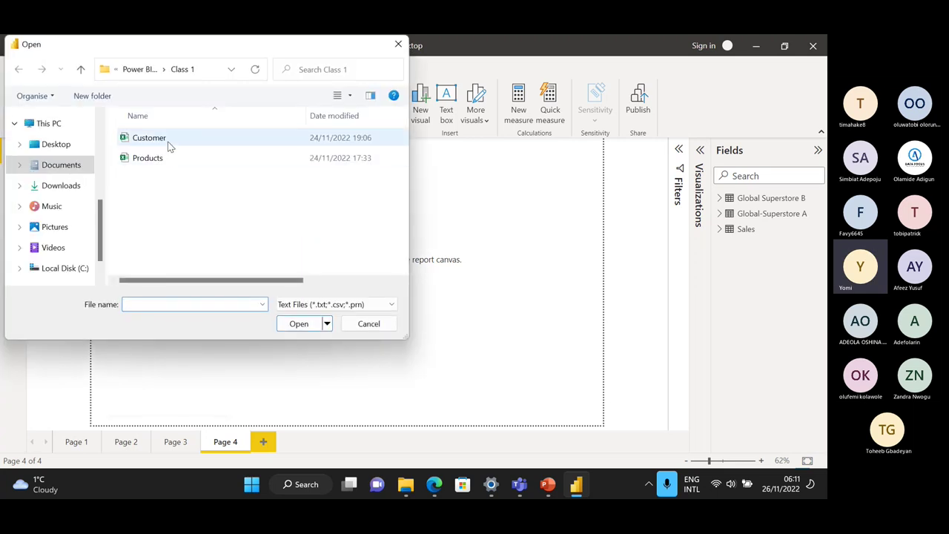
{"action": "left_click", "coordinate": [162, 139]}
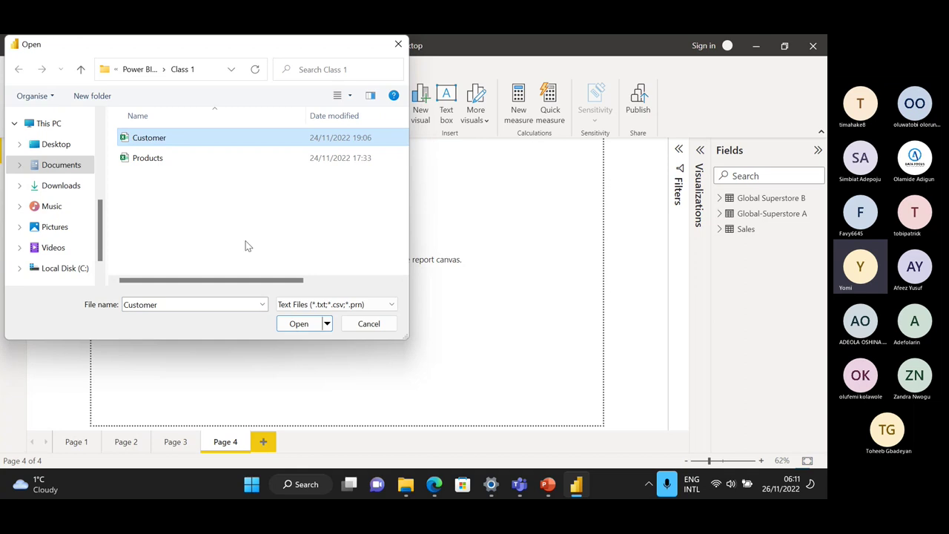
{"action": "left_click", "coordinate": [299, 324]}
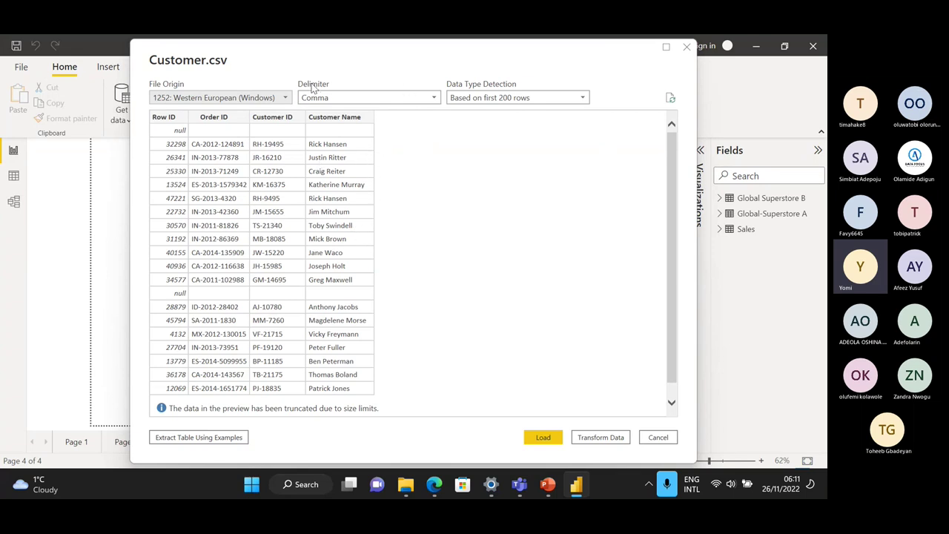
{"action": "left_click", "coordinate": [434, 98]}
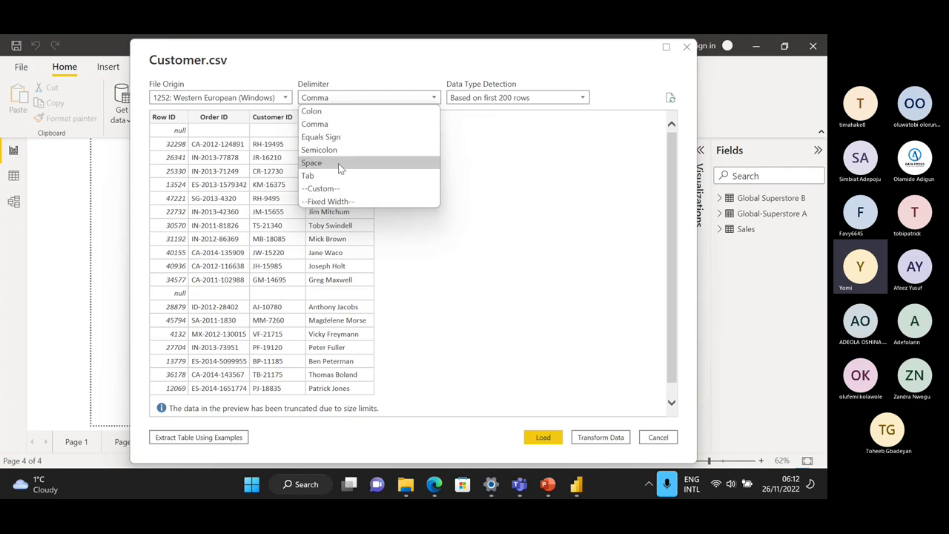
{"action": "left_click", "coordinate": [343, 125]}
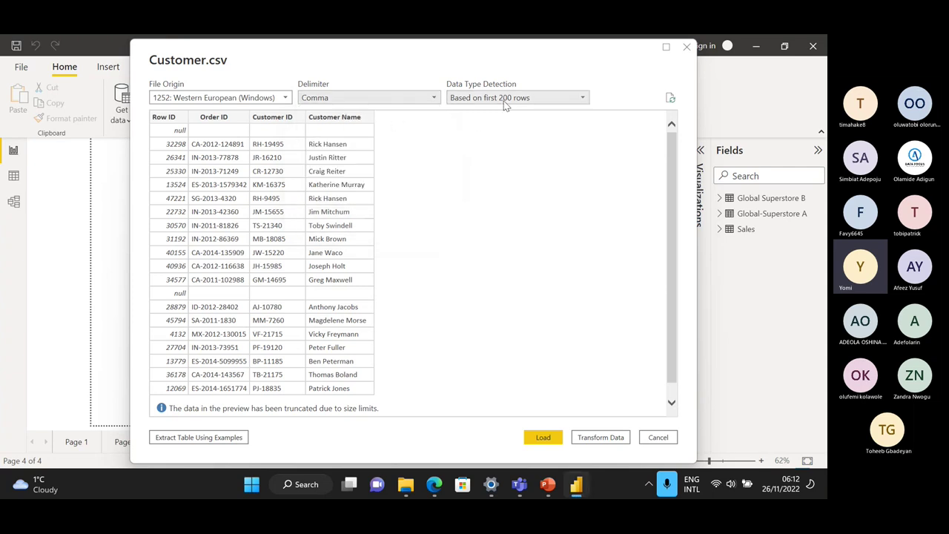
{"action": "left_click", "coordinate": [542, 438]}
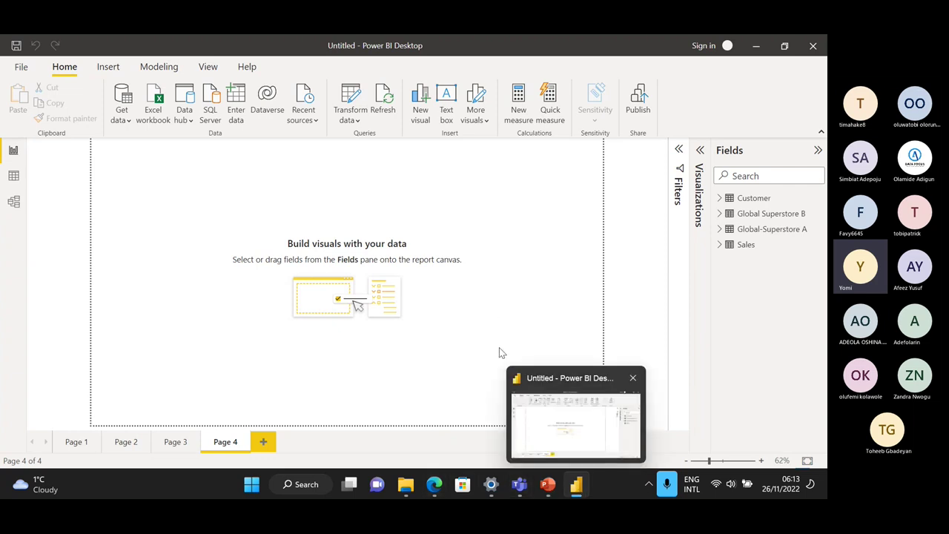
Step: Import the Products CSV file from Class 1 through the Text/CSV source and load it into the report
{"action": "mouse_move", "coordinate": [578, 487]}
{"action": "left_click", "coordinate": [125, 118]}
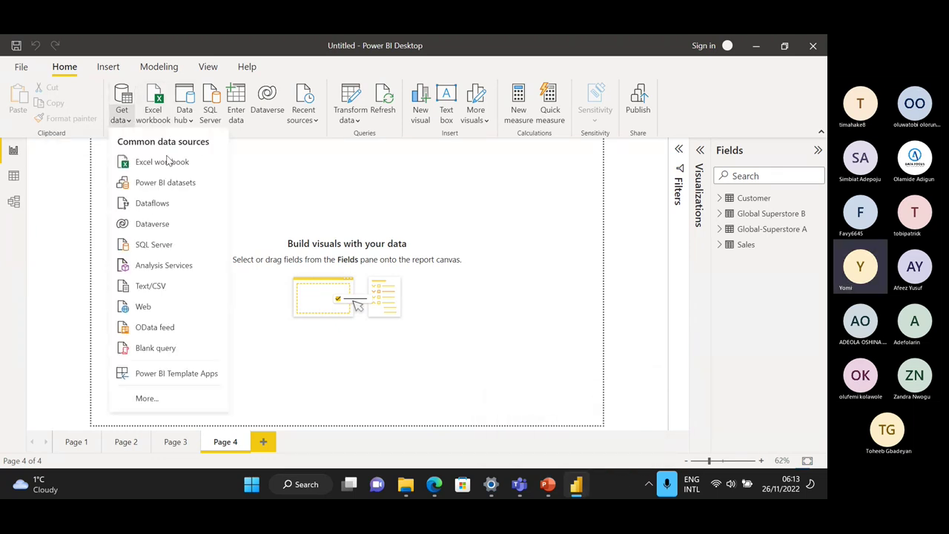
{"action": "left_click", "coordinate": [154, 285]}
{"action": "left_click", "coordinate": [192, 160]}
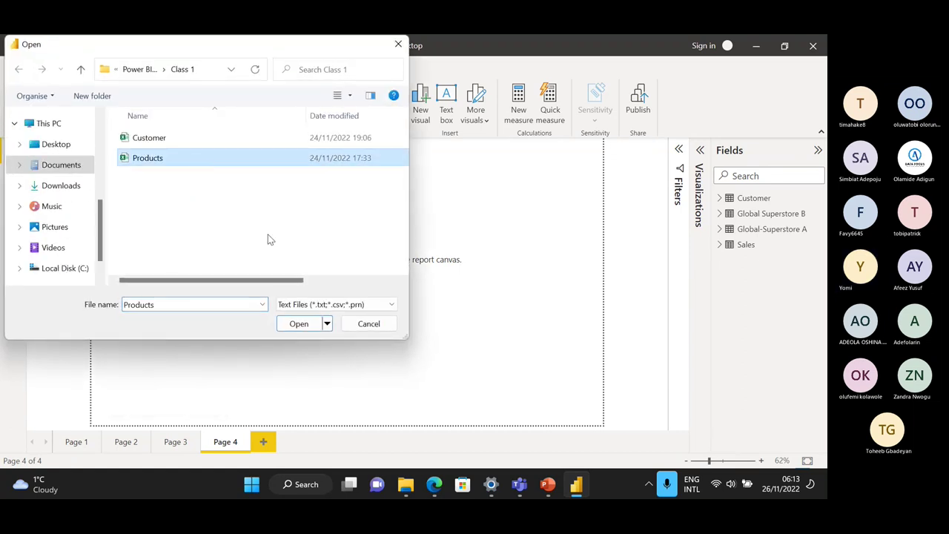
{"action": "left_click", "coordinate": [293, 329]}
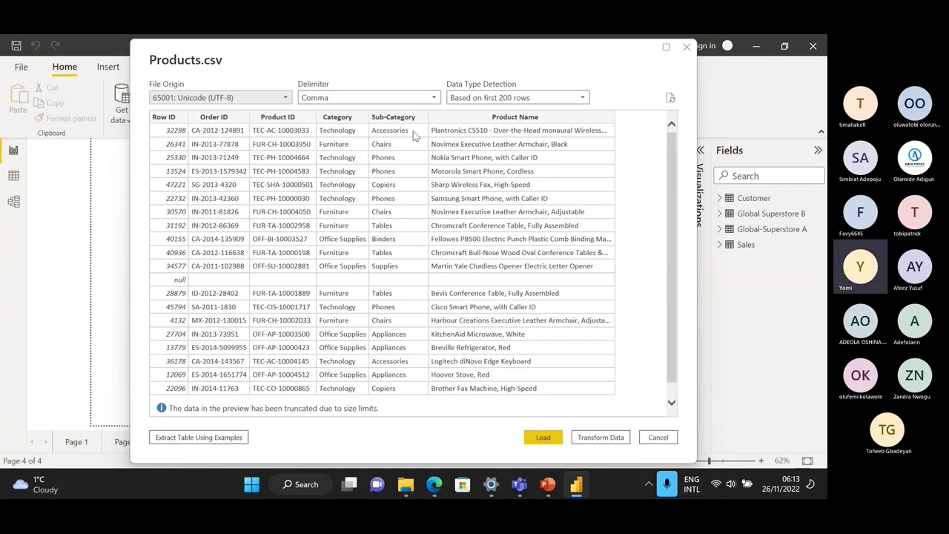
{"action": "left_click", "coordinate": [542, 438]}
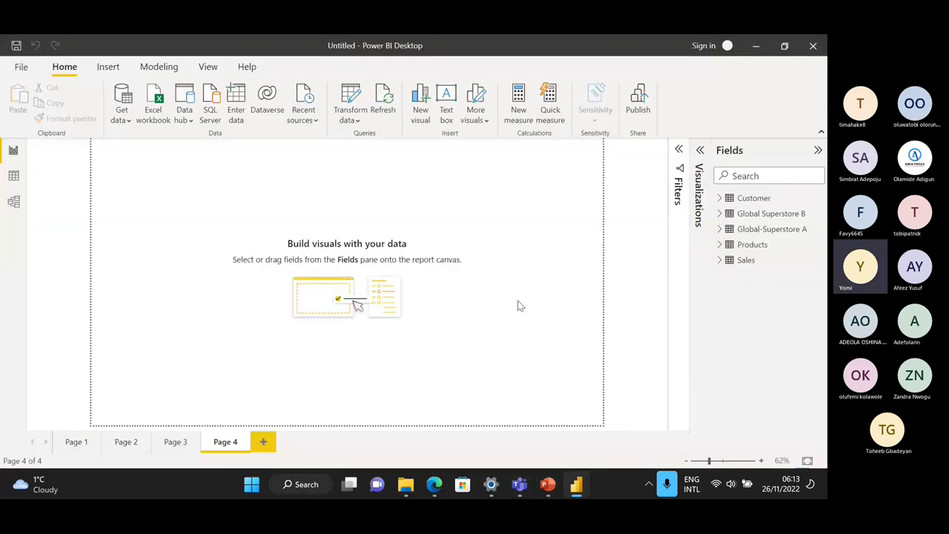
Step: Switch to the Microsoft Teams meeting, look through the list of participants, and close the list
{"action": "left_click", "coordinate": [521, 487]}
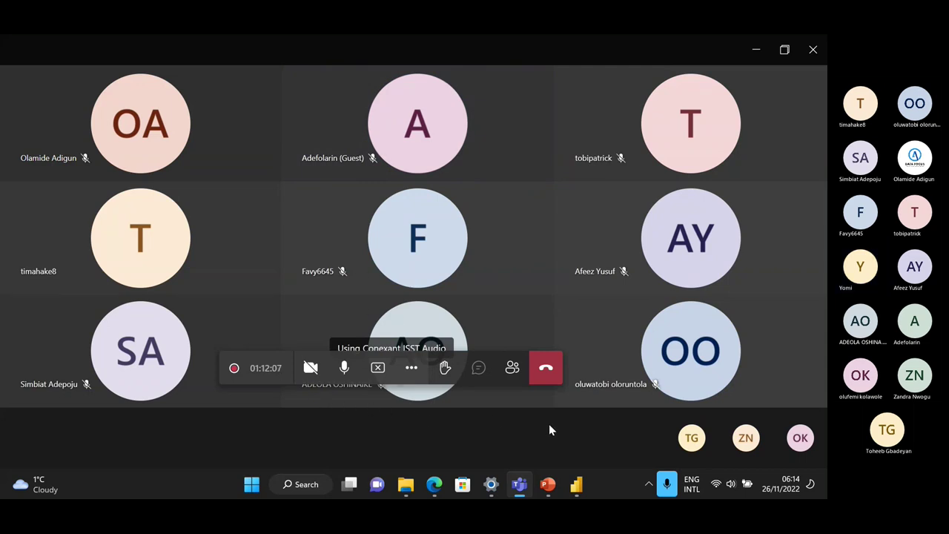
{"action": "left_click", "coordinate": [513, 369]}
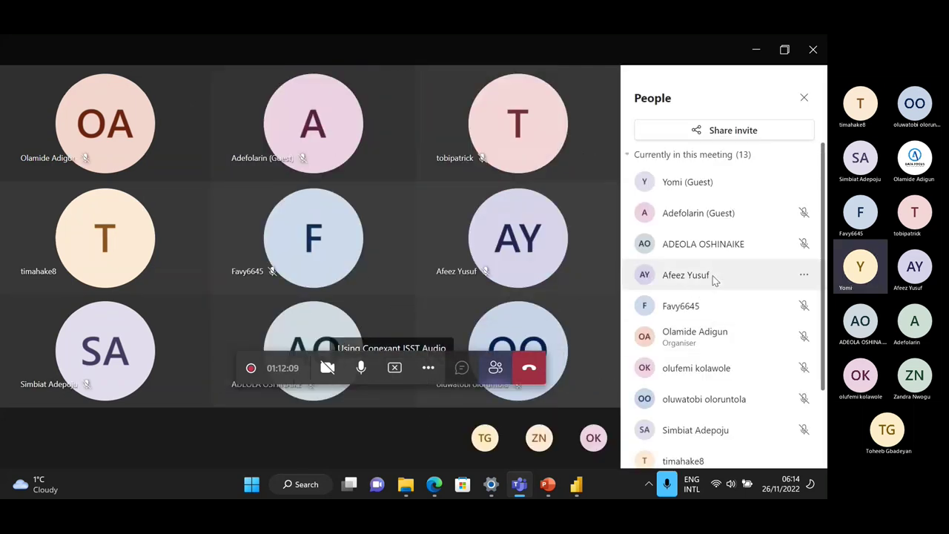
{"action": "scroll", "coordinate": [723, 315], "scroll_direction": "down", "scroll_amount": 2}
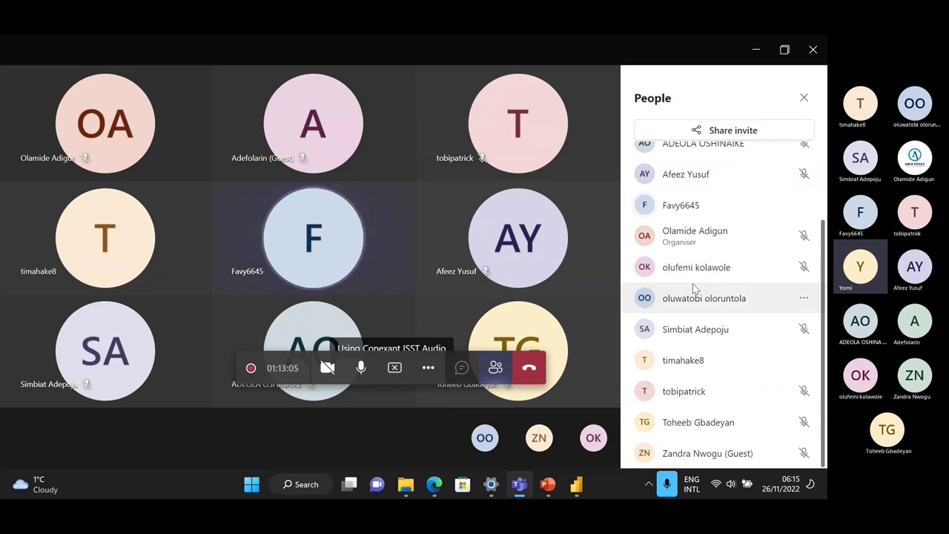
{"action": "scroll", "coordinate": [693, 292], "scroll_direction": "up", "scroll_amount": 2}
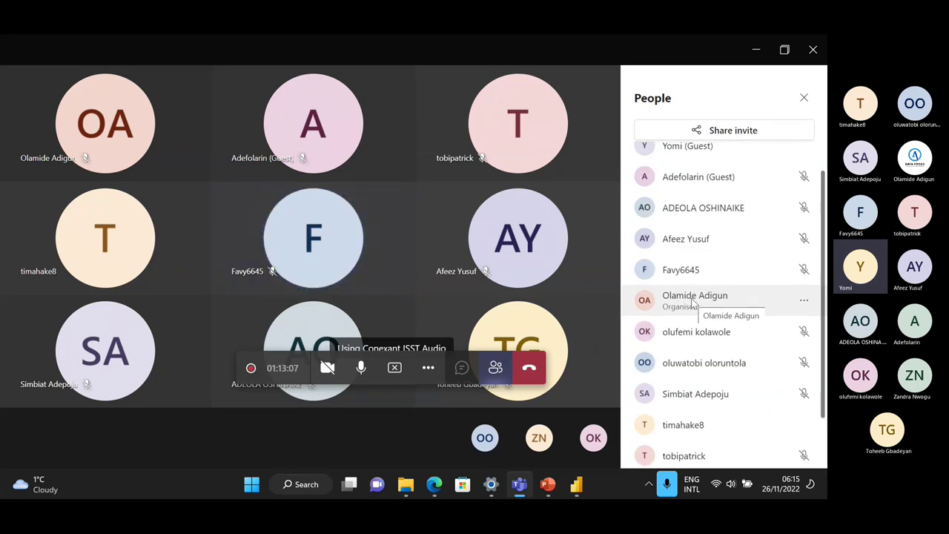
{"action": "scroll", "coordinate": [694, 304], "scroll_direction": "down", "scroll_amount": 2}
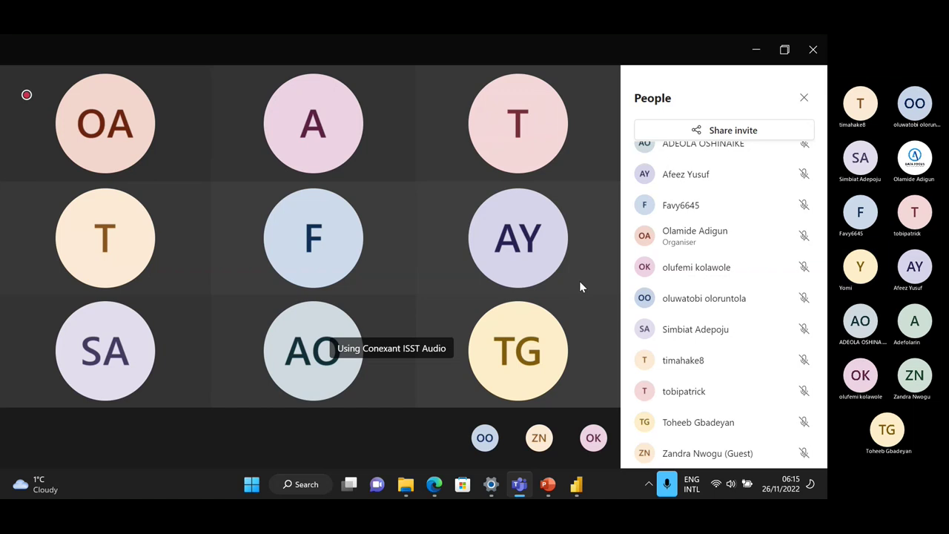
{"action": "mouse_move", "coordinate": [555, 278]}
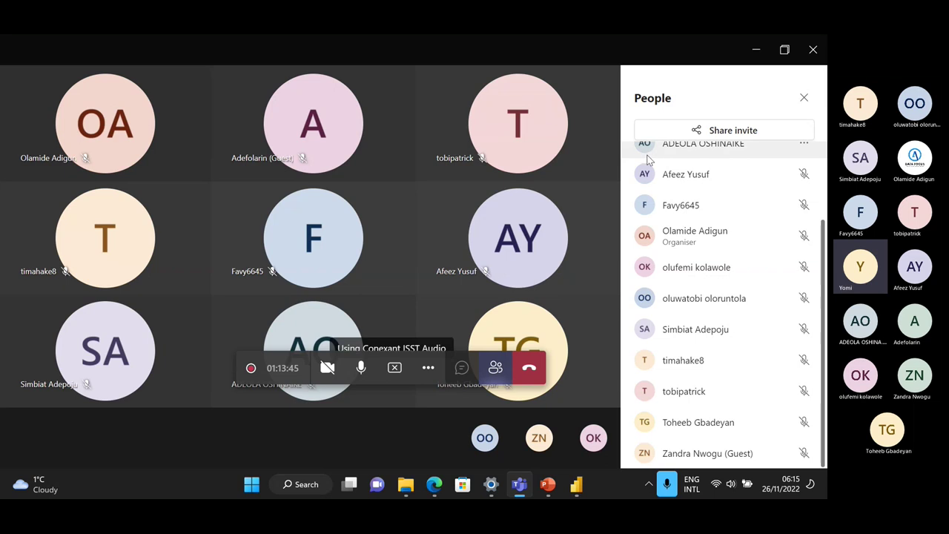
{"action": "scroll", "coordinate": [694, 263], "scroll_direction": "up", "scroll_amount": 3}
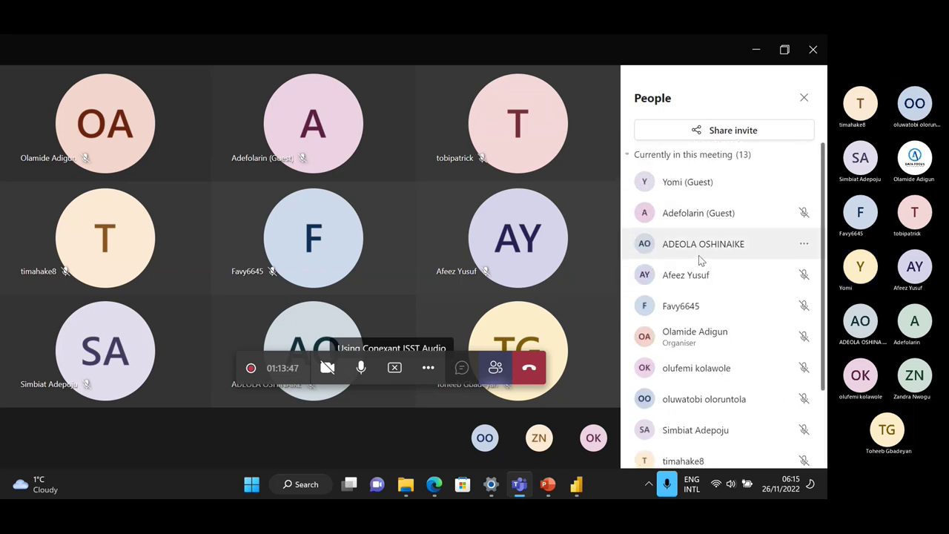
{"action": "scroll", "coordinate": [689, 327], "scroll_direction": "down", "scroll_amount": 3}
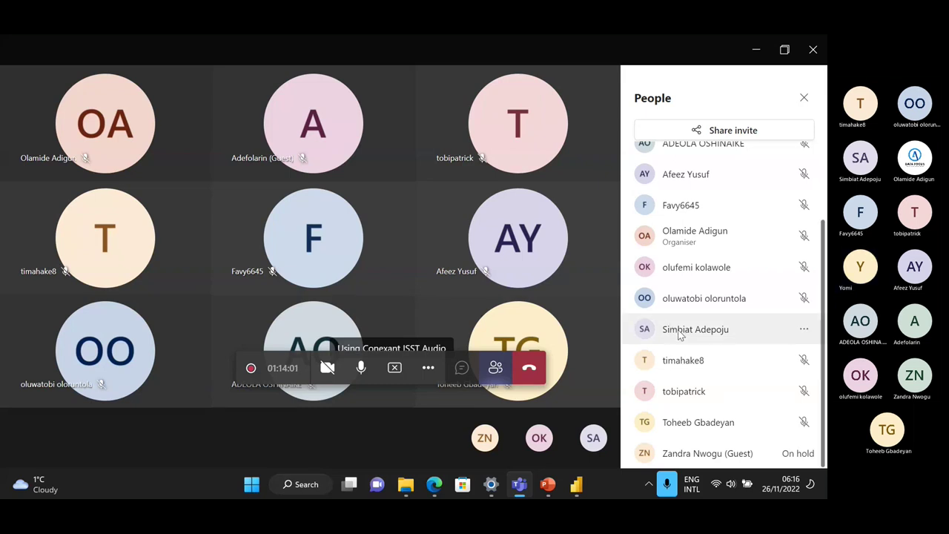
{"action": "scroll", "coordinate": [680, 333], "scroll_direction": "up", "scroll_amount": 3}
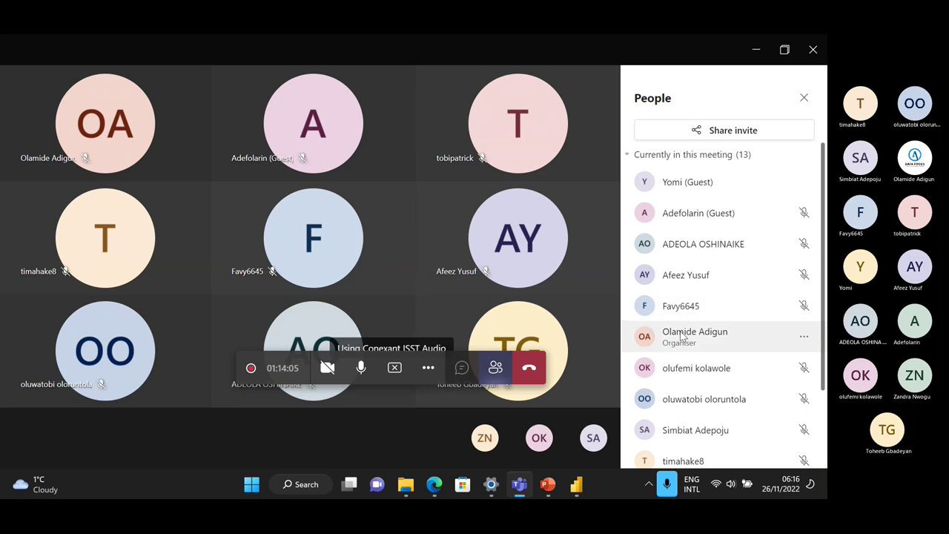
{"action": "scroll", "coordinate": [680, 335], "scroll_direction": "down", "scroll_amount": 3}
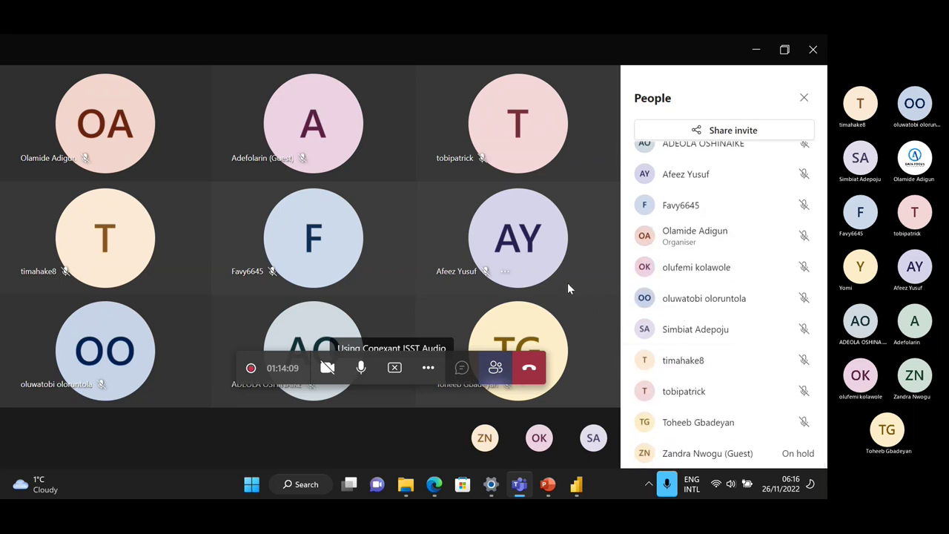
{"action": "left_click", "coordinate": [803, 98]}
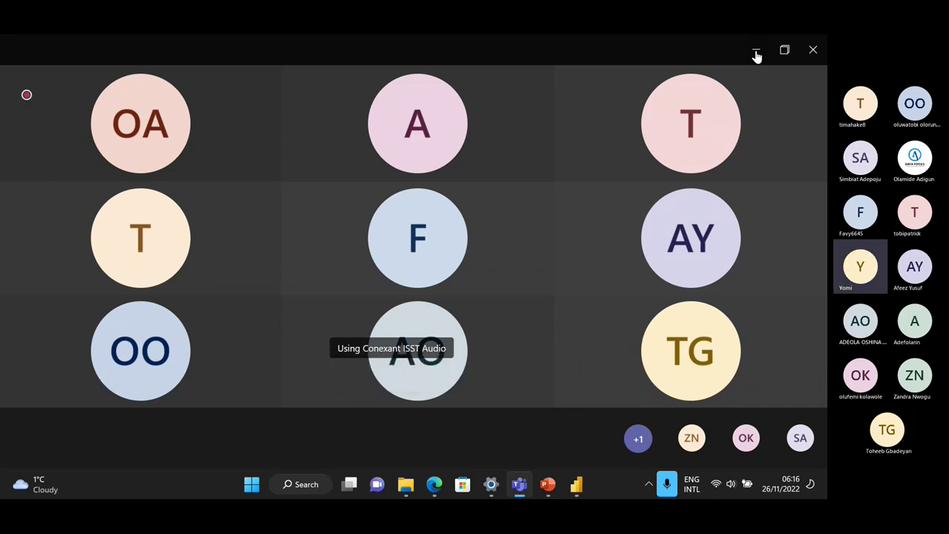
Step: Switch to Microsoft Edge and open the favourited Wikipedia page "List of countries by GDP (PPP)"
{"action": "left_click", "coordinate": [577, 483]}
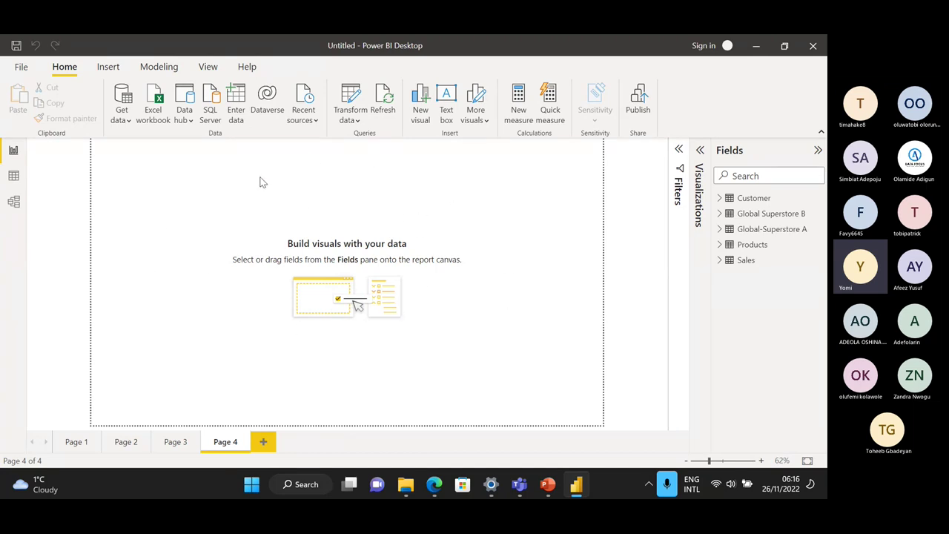
{"action": "left_click", "coordinate": [129, 122]}
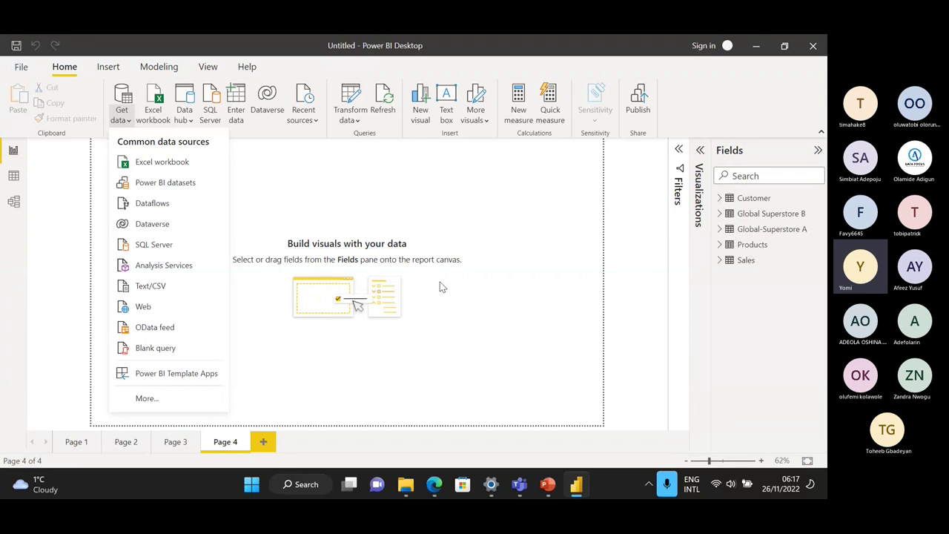
{"action": "mouse_move", "coordinate": [435, 491]}
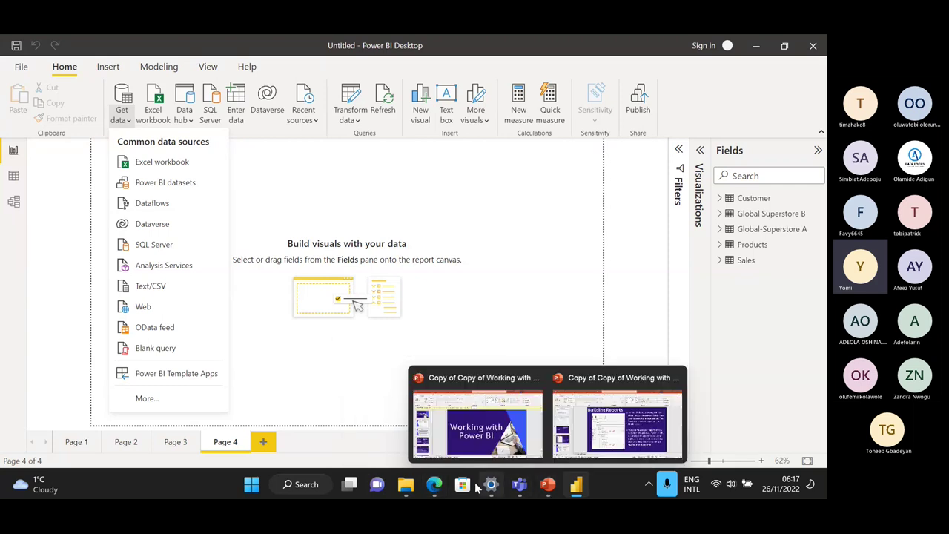
{"action": "left_click", "coordinate": [435, 486]}
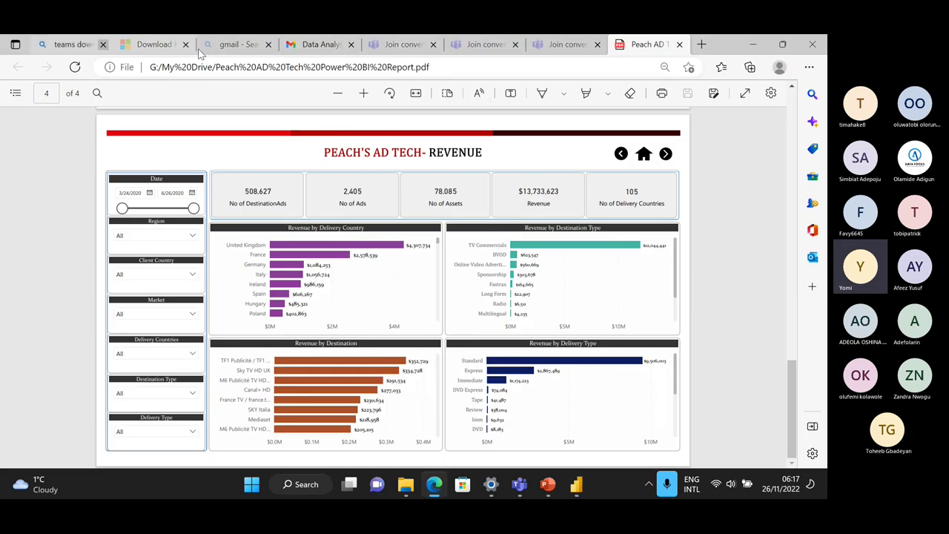
{"action": "left_click", "coordinate": [722, 68]}
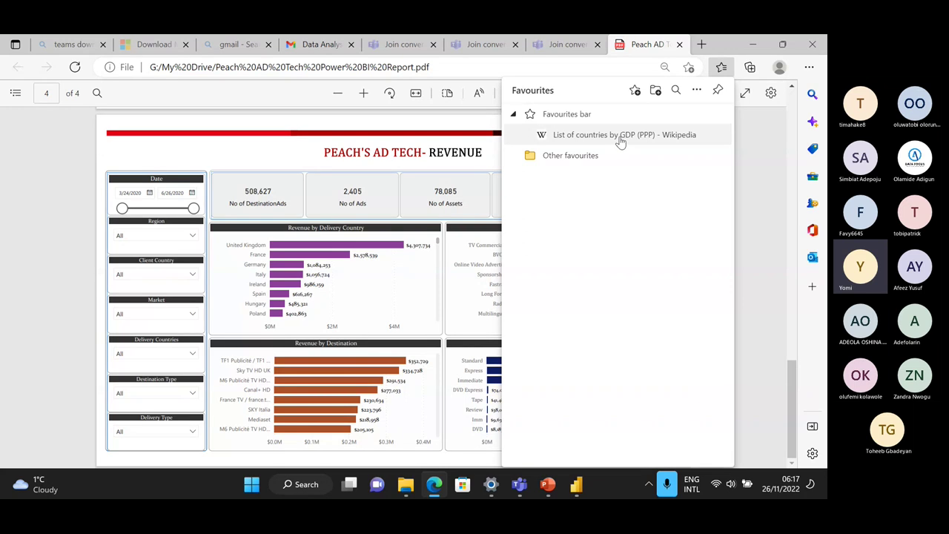
{"action": "left_click", "coordinate": [620, 136]}
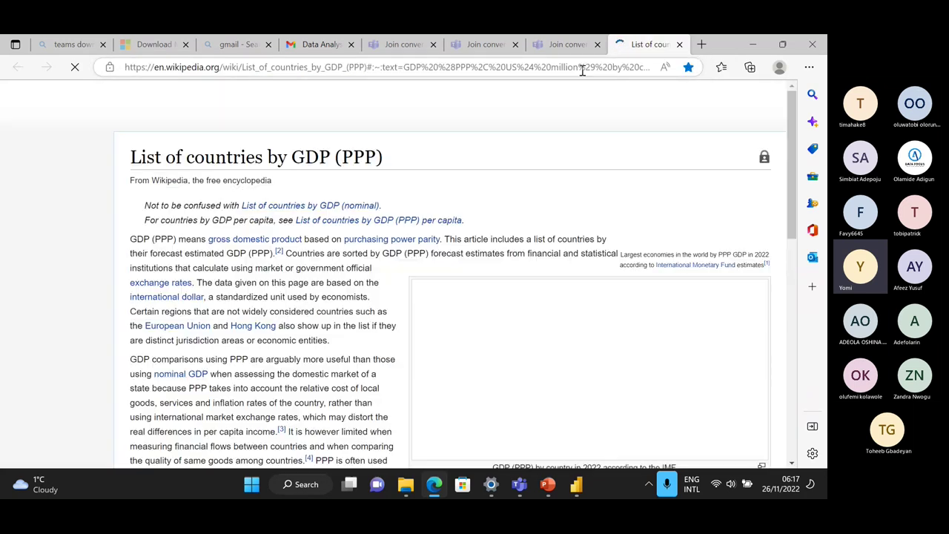
{"action": "left_click", "coordinate": [581, 69]}
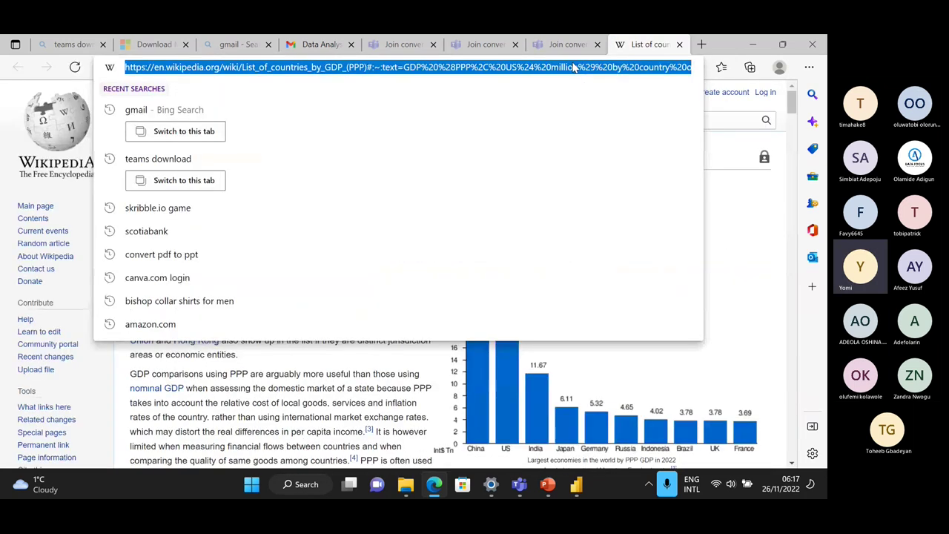
{"action": "left_click", "coordinate": [766, 237]}
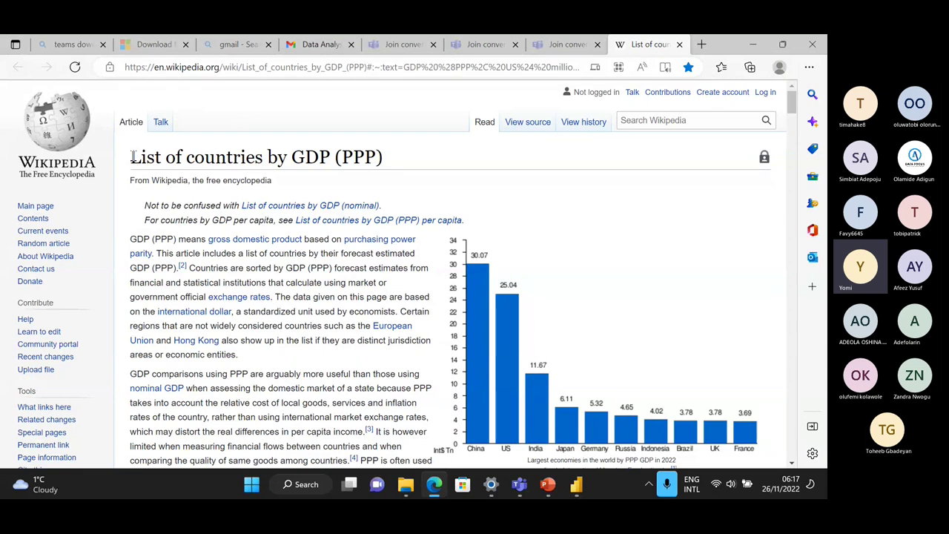
Step: Highlight the Wikipedia article's title, look over the page, and copy its full web address
{"action": "left_click_drag", "start_coordinate": [132, 156], "coordinate": [393, 158]}
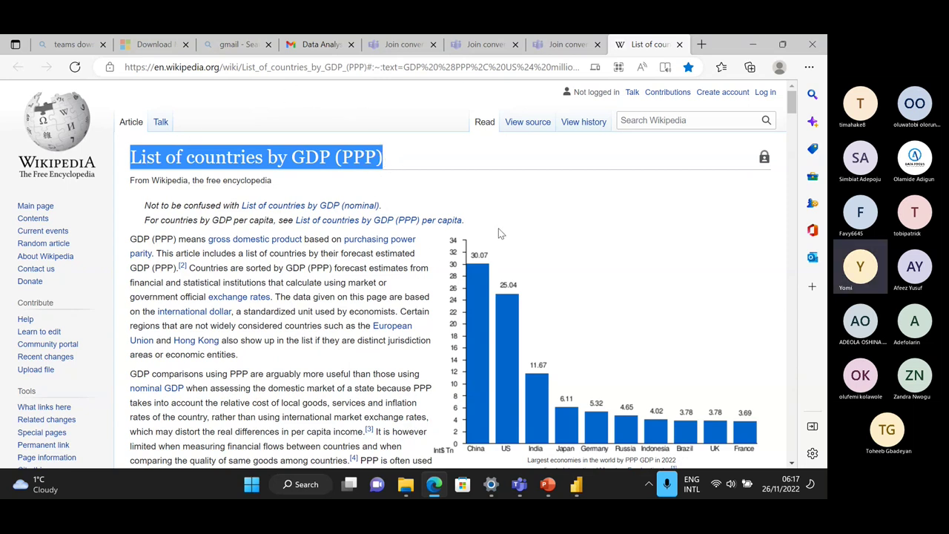
{"action": "scroll", "coordinate": [502, 245], "scroll_direction": "down", "scroll_amount": 3}
{"action": "scroll", "coordinate": [497, 252], "scroll_direction": "up", "scroll_amount": 3}
{"action": "left_click", "coordinate": [282, 67]}
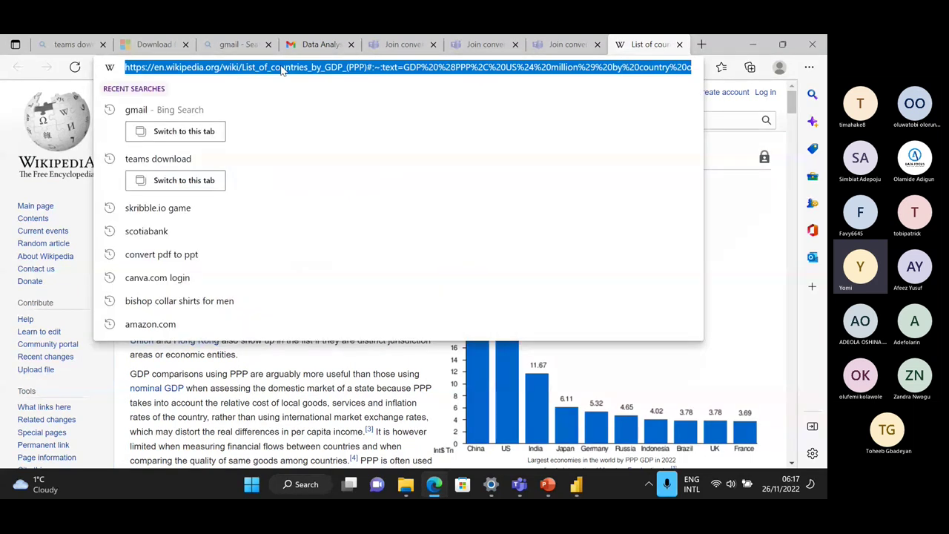
Step: Return to Power BI Desktop, find the Web source by searching all connectors for "web", and connect to the copied Wikipedia URL
{"action": "left_click", "coordinate": [576, 484]}
{"action": "left_click", "coordinate": [118, 104]}
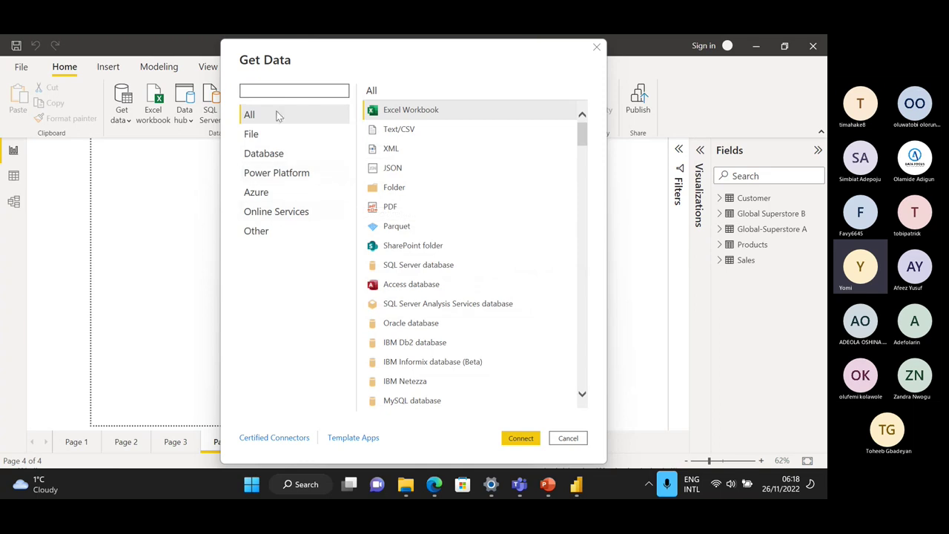
{"action": "type", "text": "web"}
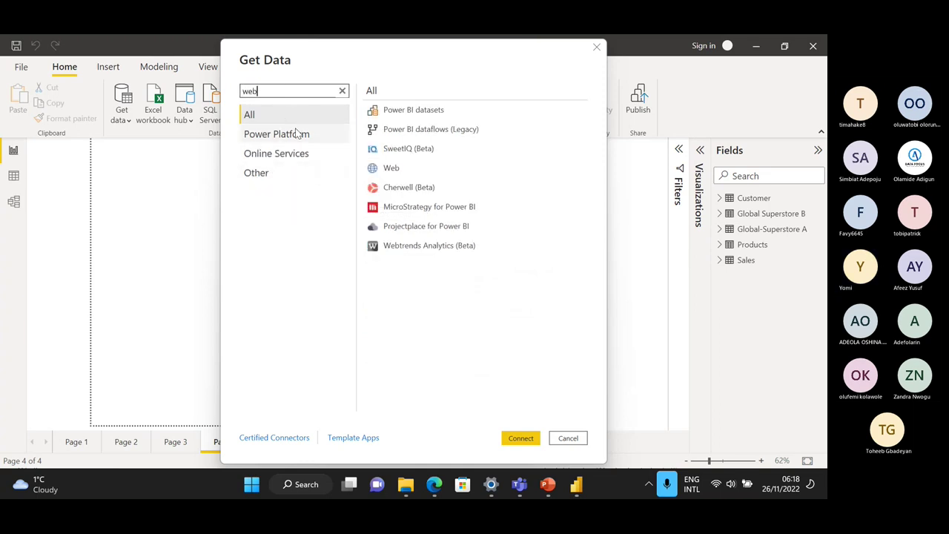
{"action": "left_click", "coordinate": [385, 113]}
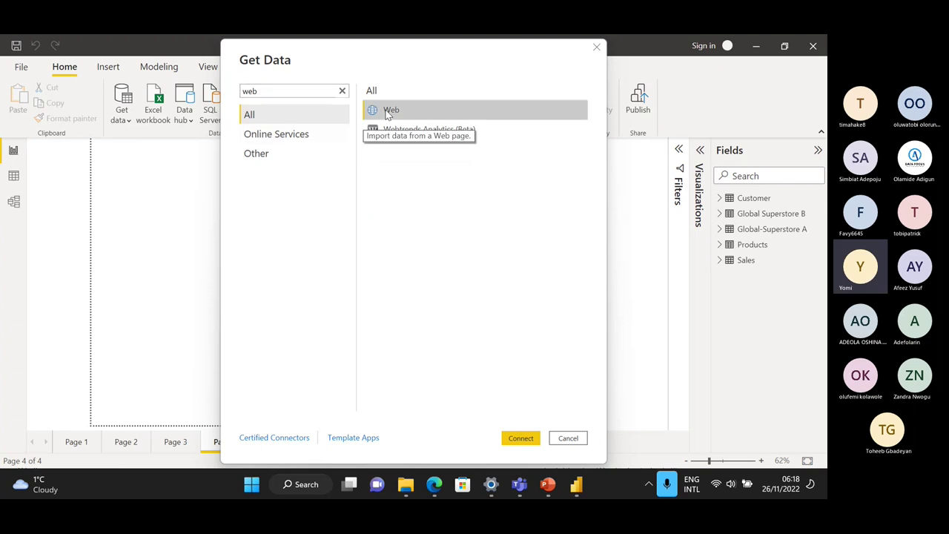
{"action": "left_click", "coordinate": [519, 438]}
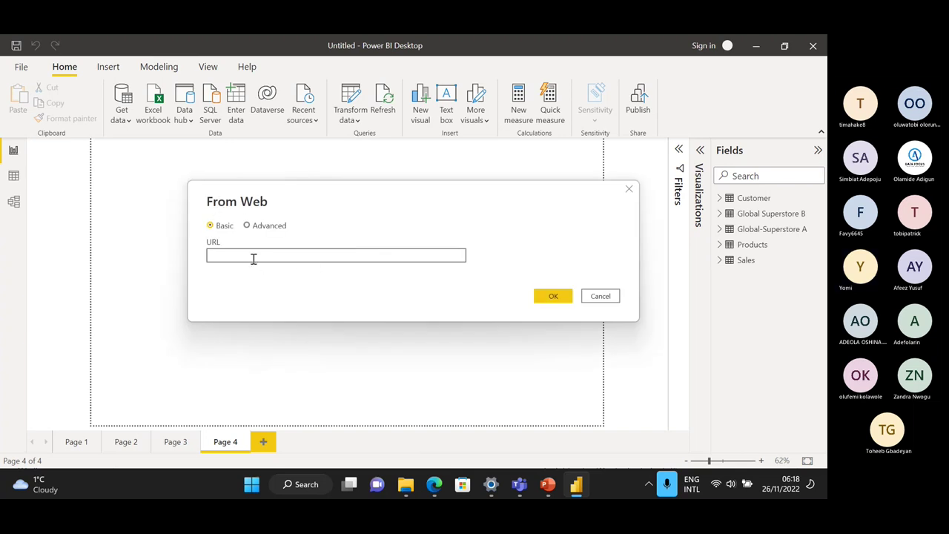
{"action": "key", "text": "ctrl+v"}
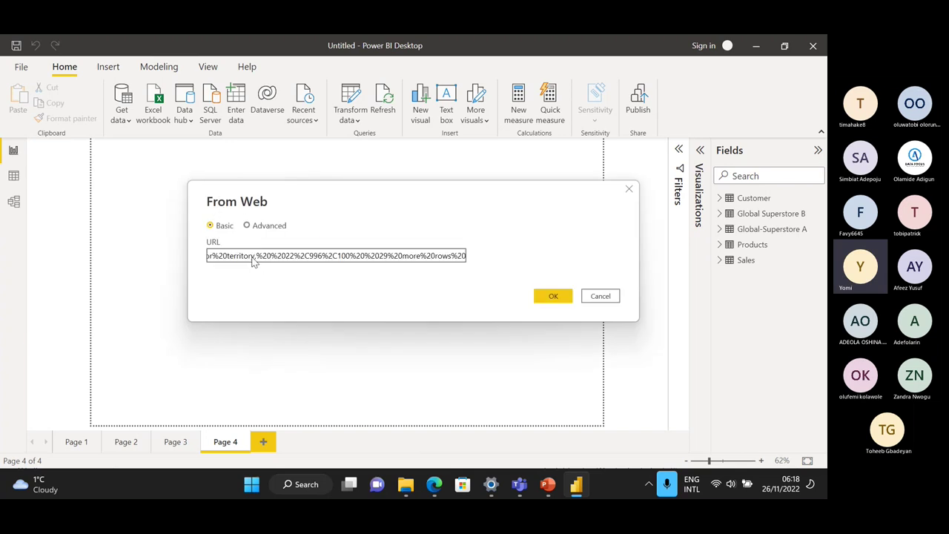
{"action": "left_click", "coordinate": [553, 297]}
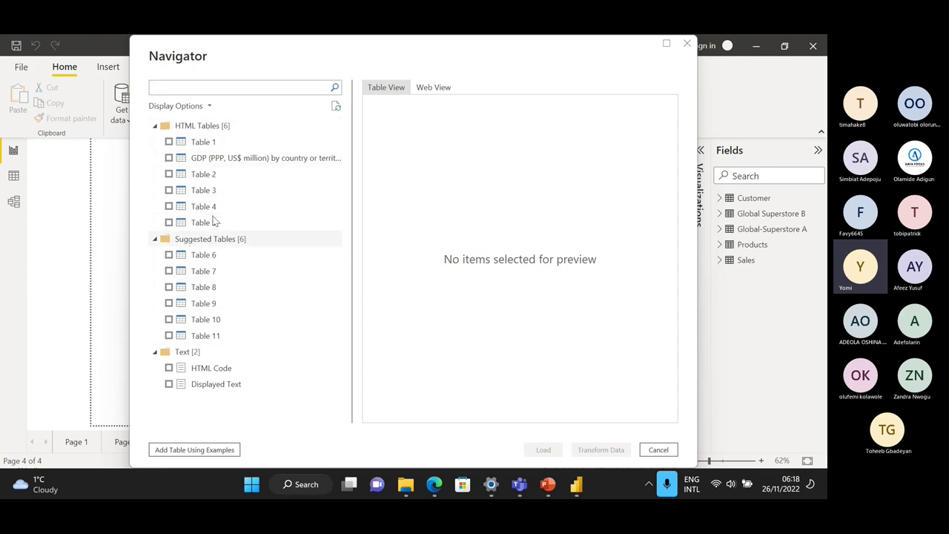
Step: Select the "GDP (PPP, US$ million) by country or territory" table and preview it in Web View and Table View
{"action": "left_click", "coordinate": [168, 158]}
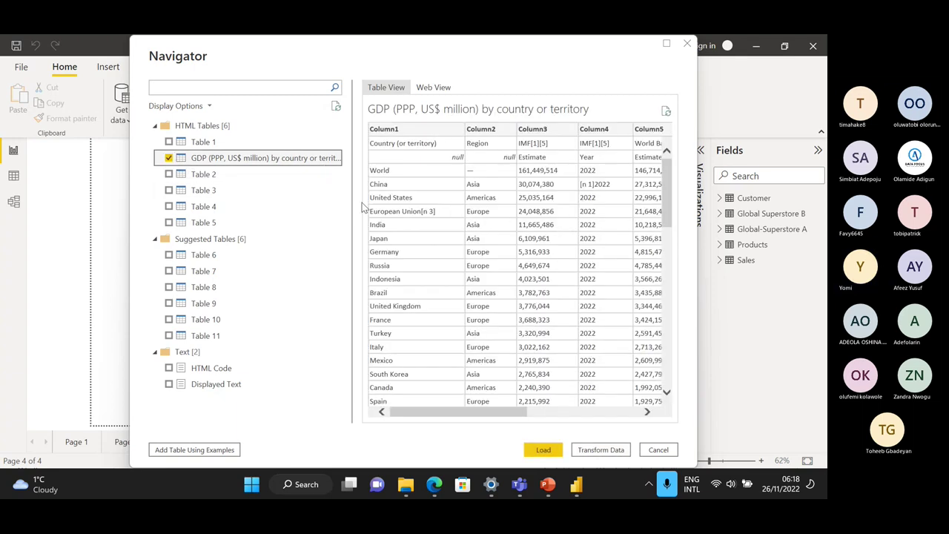
{"action": "left_click", "coordinate": [434, 88]}
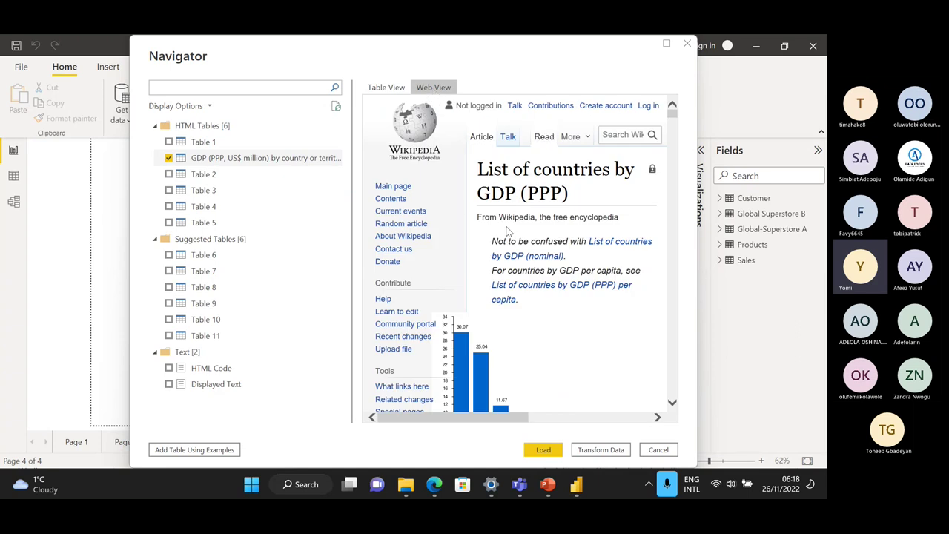
{"action": "left_click", "coordinate": [387, 87]}
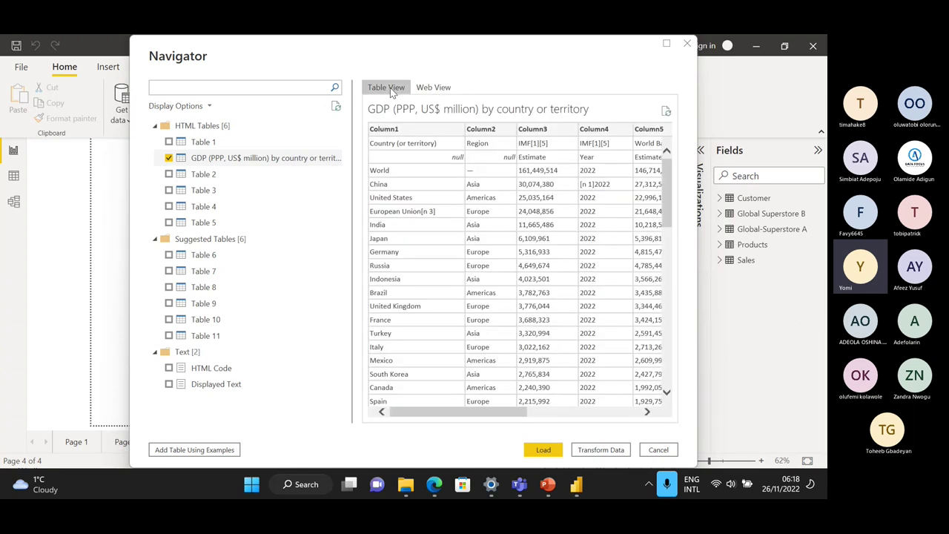
Step: Preview Table 2 and Table 3 in the Navigator, and load only the "GDP (PPP, US$ million) by country or territory" table
{"action": "left_click", "coordinate": [169, 174]}
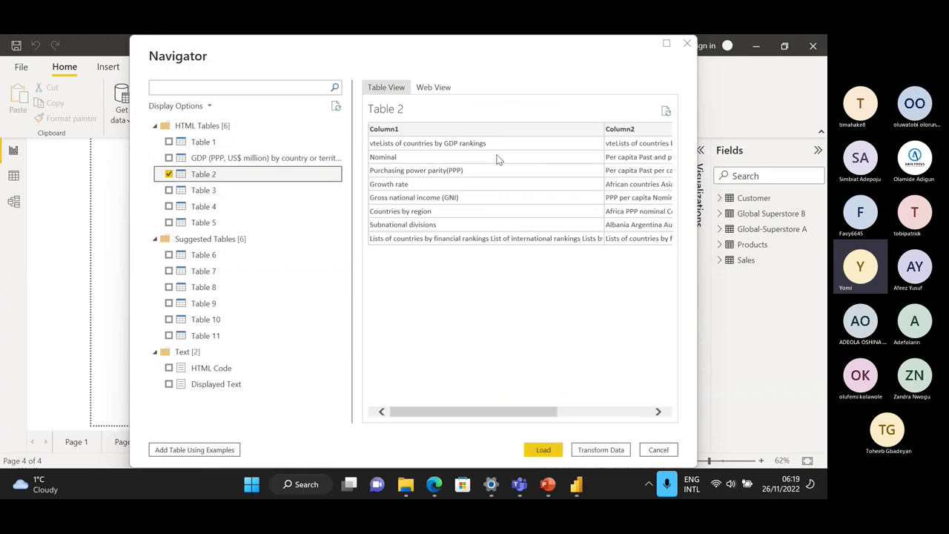
{"action": "left_click", "coordinate": [169, 173]}
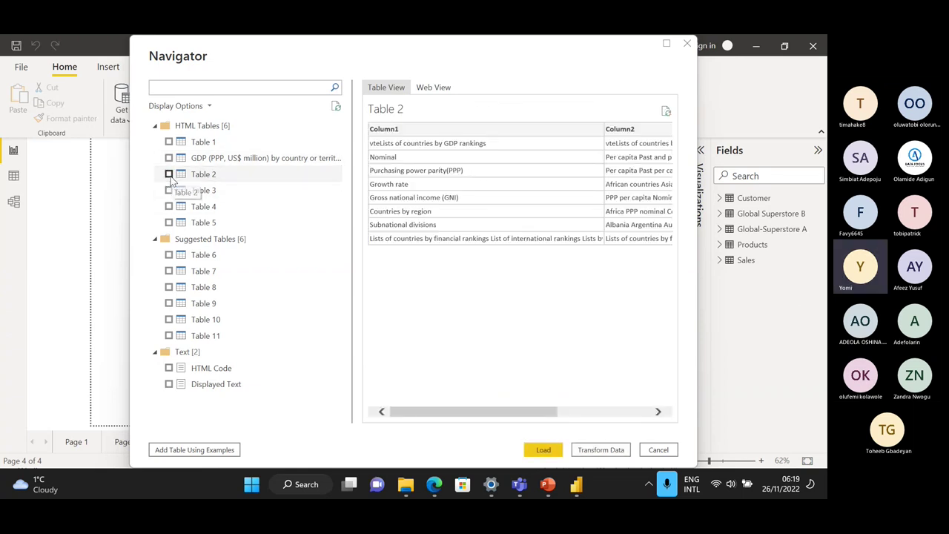
{"action": "left_click", "coordinate": [169, 190]}
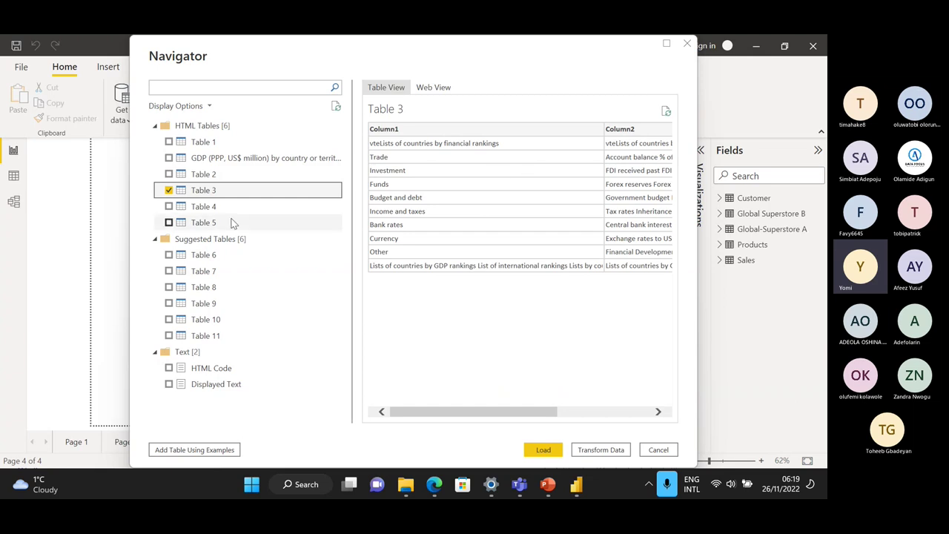
{"action": "left_click", "coordinate": [169, 190]}
{"action": "left_click", "coordinate": [169, 158]}
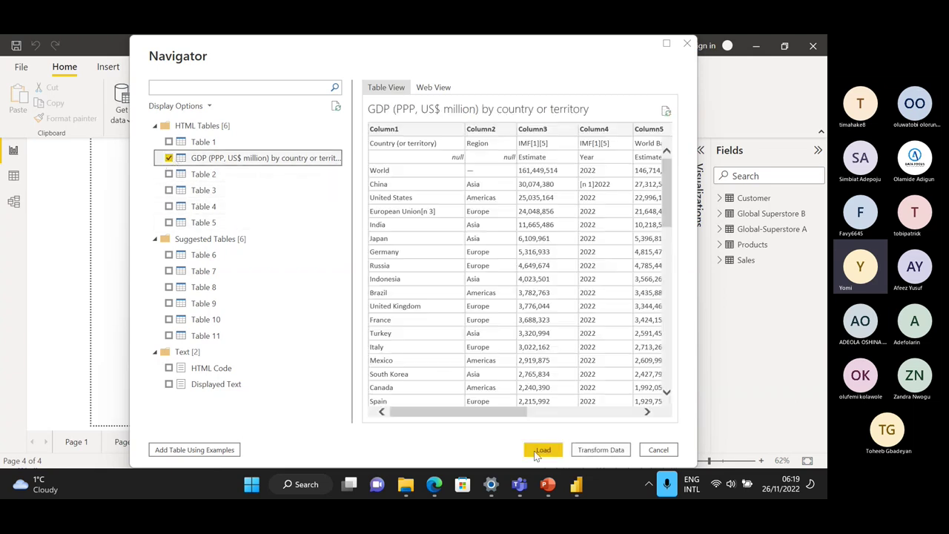
{"action": "left_click", "coordinate": [543, 453]}
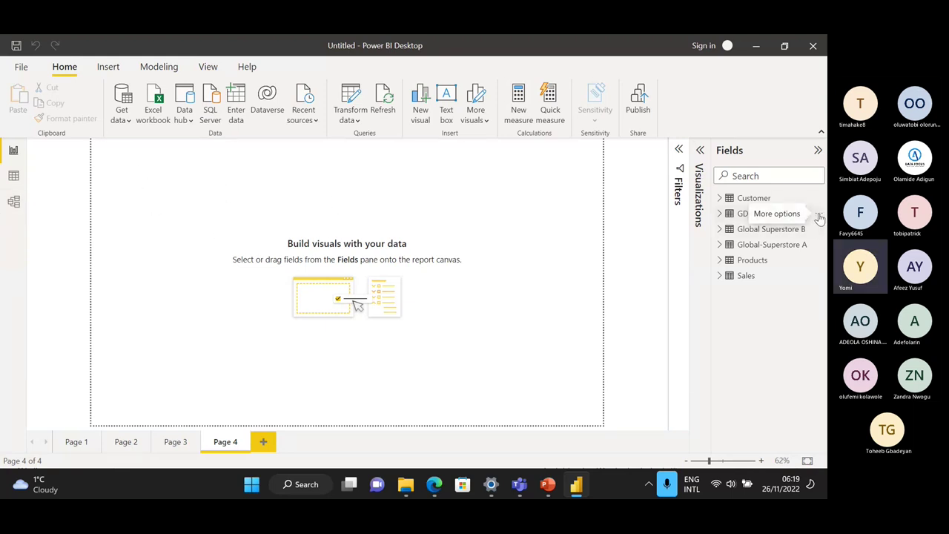
Step: Delete the "GDP (PPP, US$ million) by country or territory" table from the model
{"action": "left_click", "coordinate": [818, 214]}
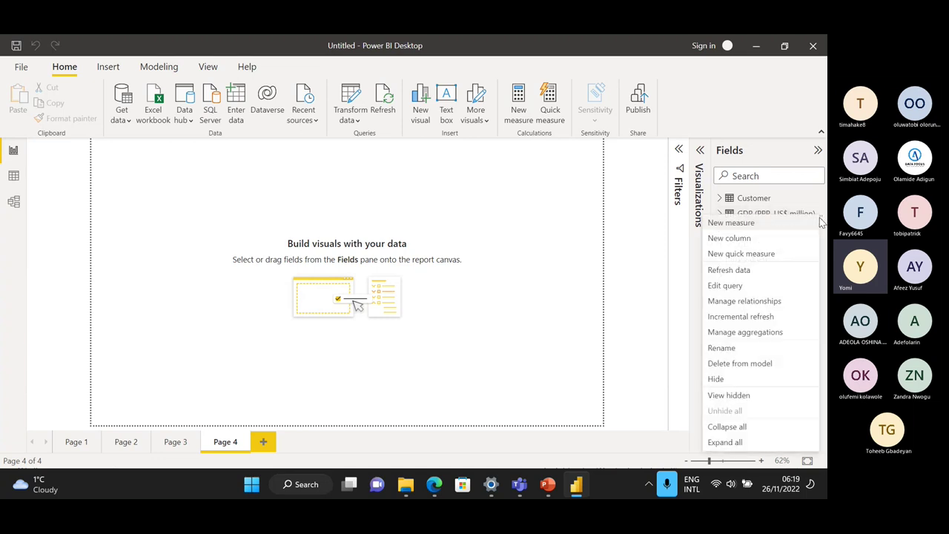
{"action": "left_click", "coordinate": [747, 365]}
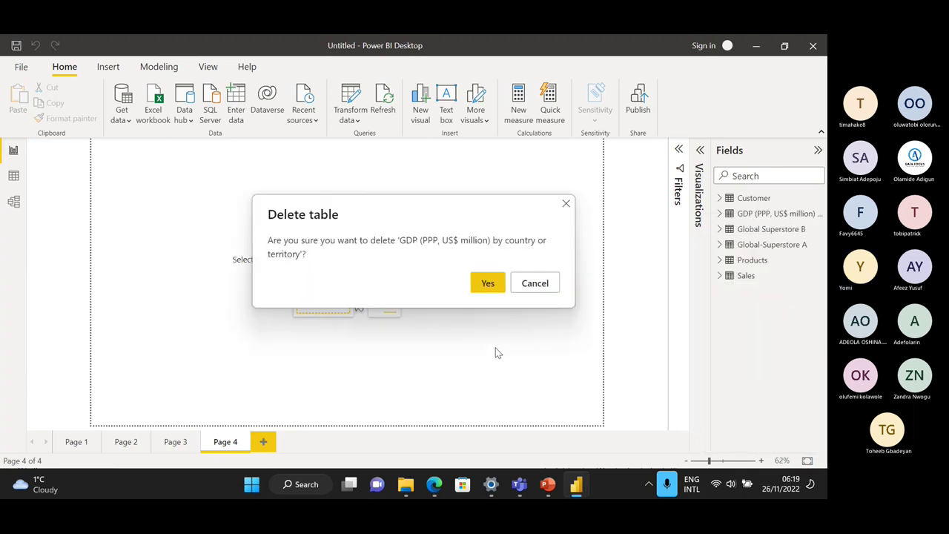
{"action": "left_click", "coordinate": [485, 285]}
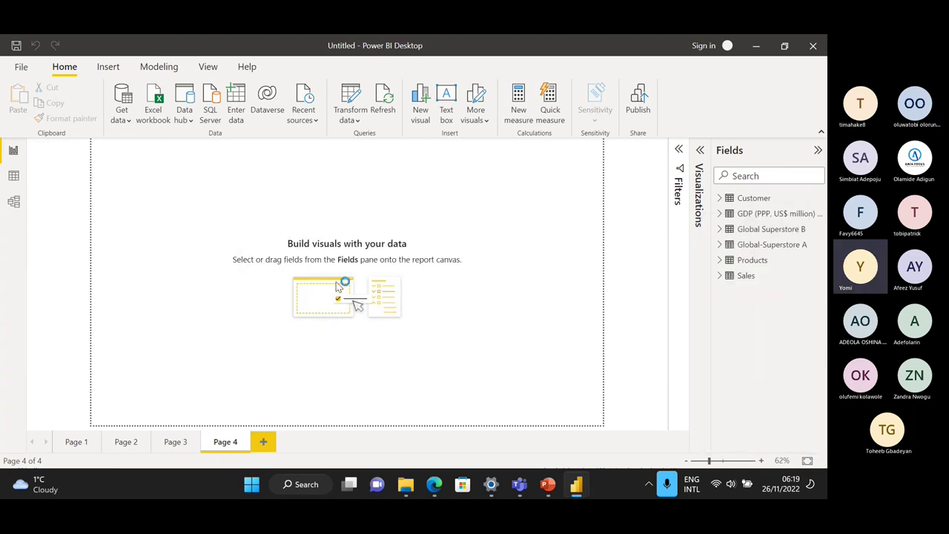
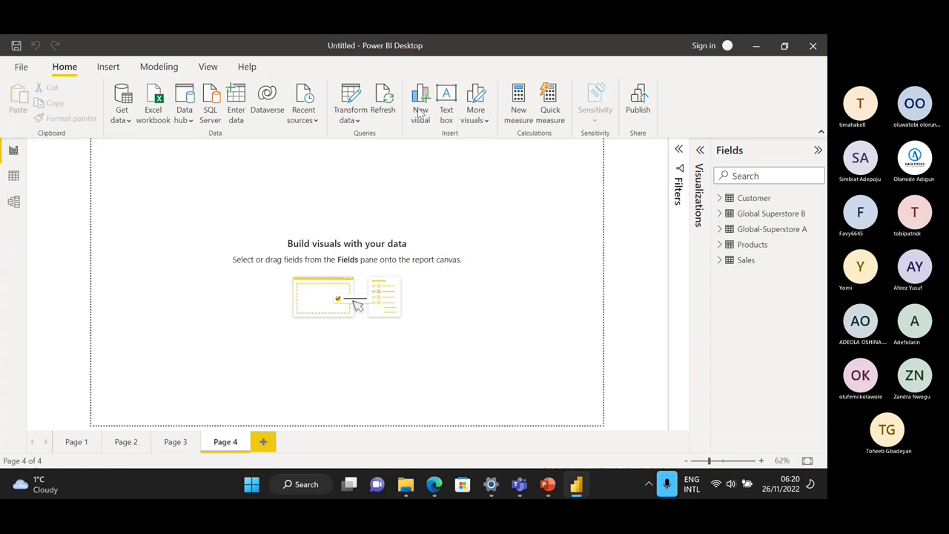
Step: Open the SQL Server database connection dialog for importing data
{"action": "left_click", "coordinate": [126, 119]}
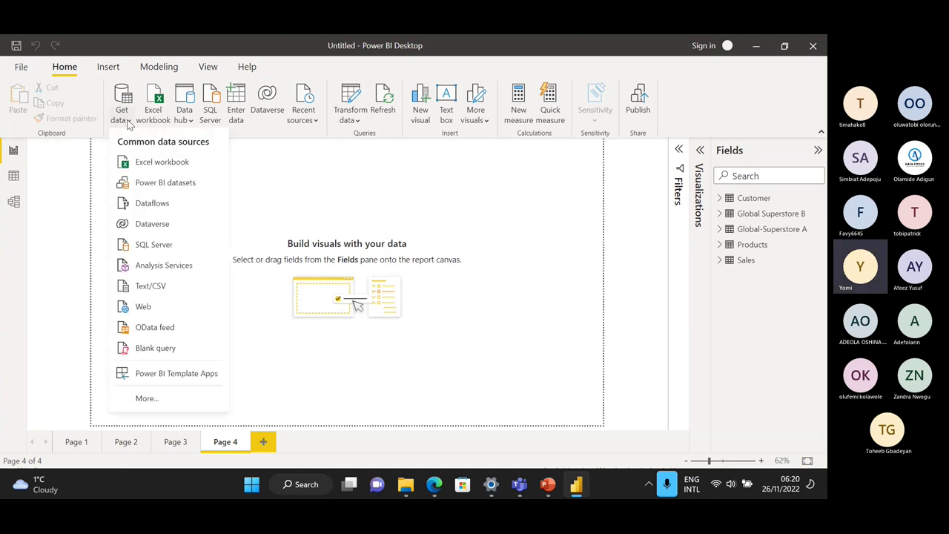
{"action": "left_click", "coordinate": [168, 251]}
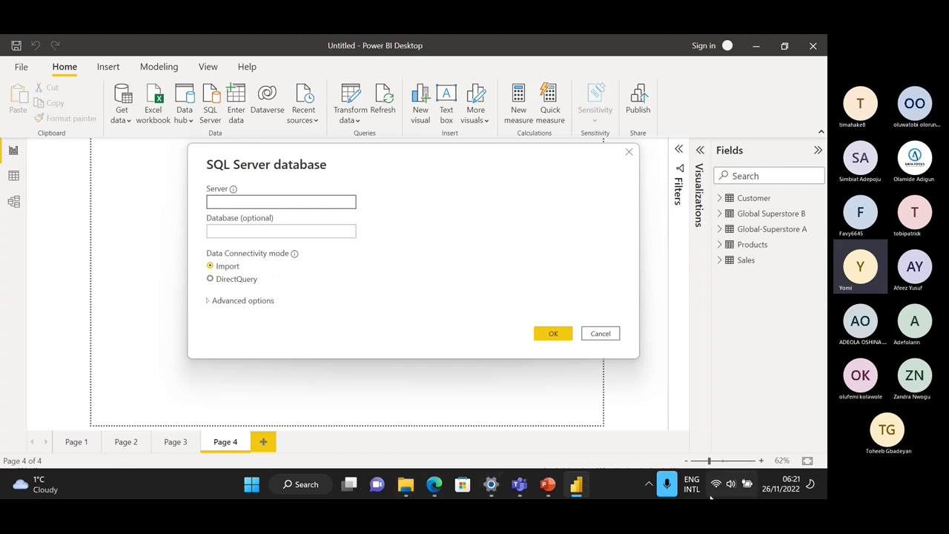
Step: Launch Microsoft SQL Server Management Studio and copy the server name from its Connect to Server dialog
{"action": "left_click", "coordinate": [647, 484]}
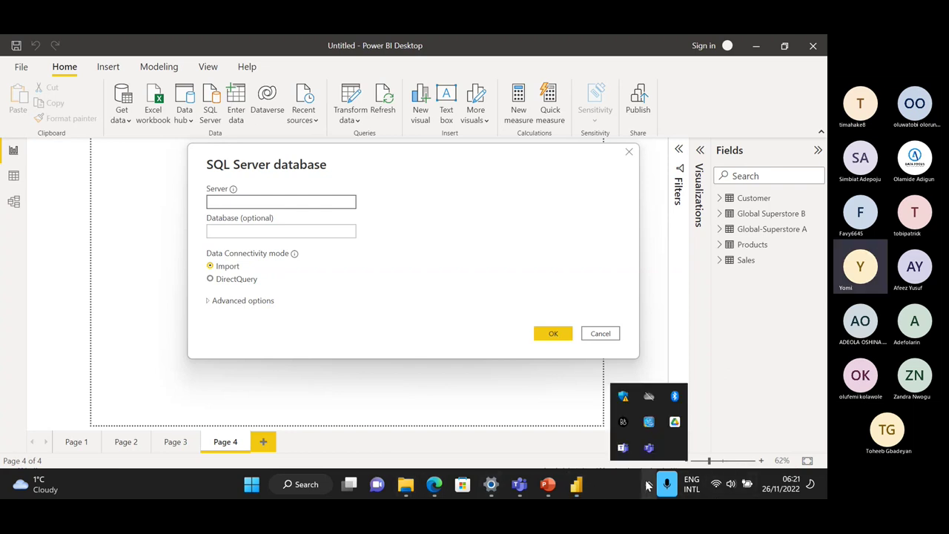
{"action": "left_click", "coordinate": [306, 486]}
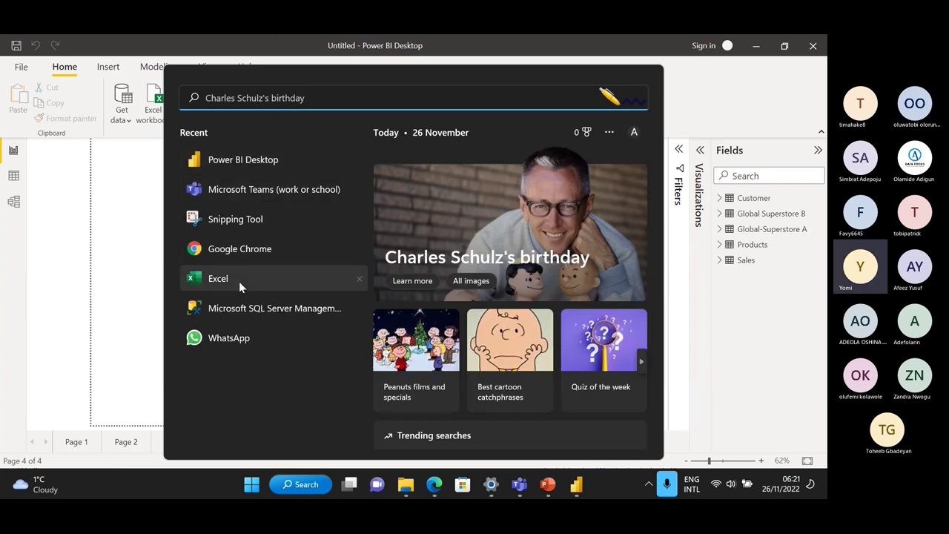
{"action": "left_click", "coordinate": [241, 311]}
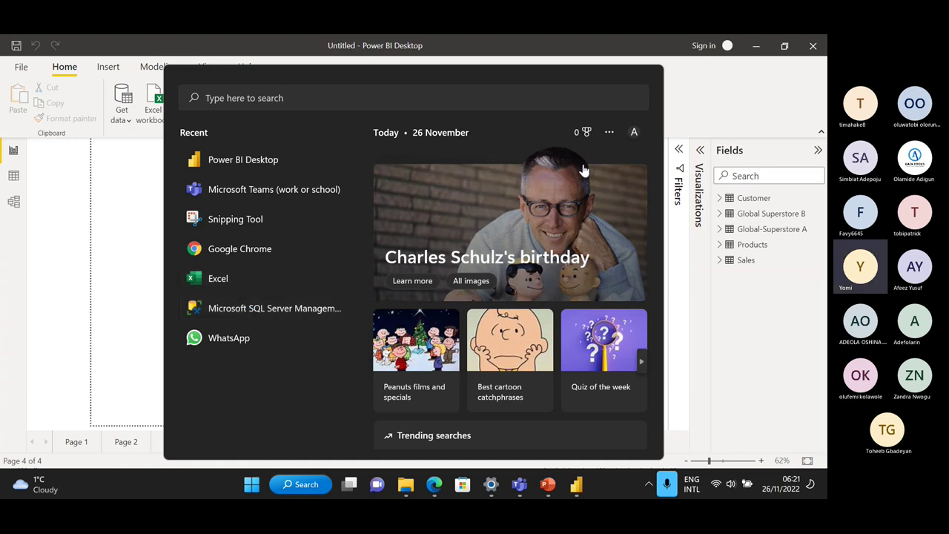
{"action": "left_click", "coordinate": [699, 85]}
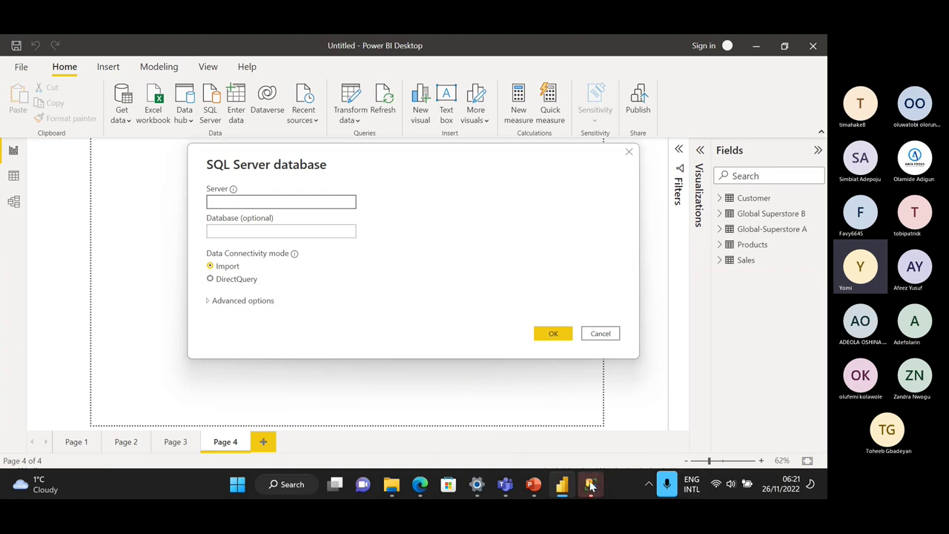
{"action": "mouse_move", "coordinate": [591, 485]}
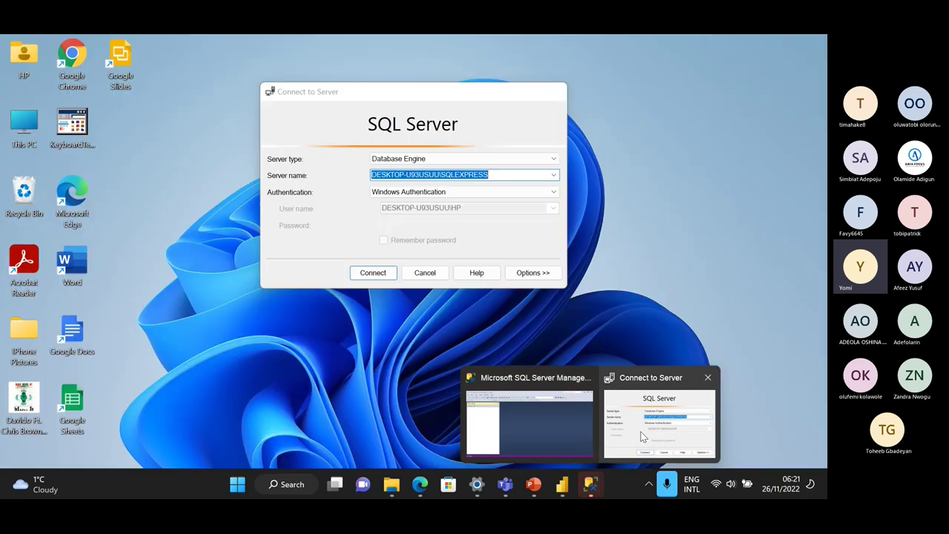
{"action": "left_click", "coordinate": [641, 432]}
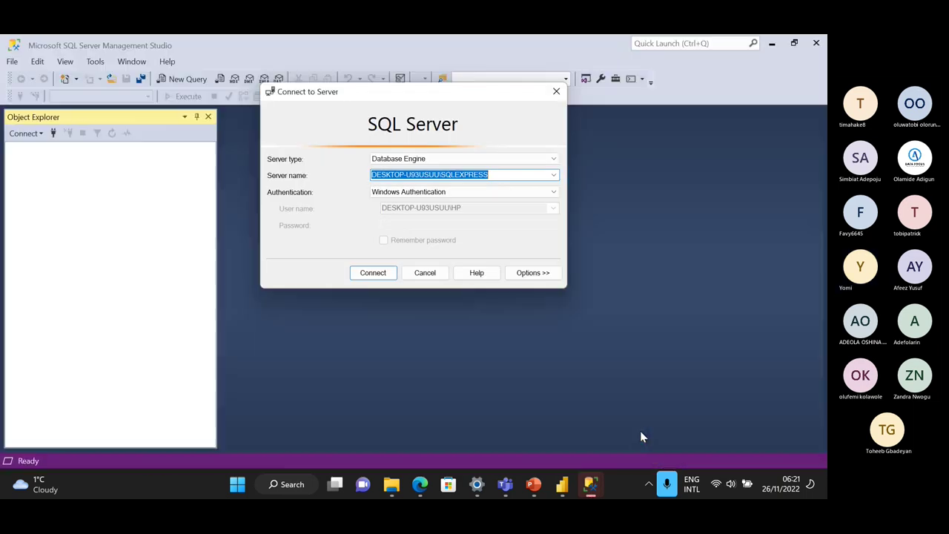
{"action": "left_click", "coordinate": [494, 176]}
{"action": "double_click", "coordinate": [385, 174]}
{"action": "key", "text": "ctrl+c"}
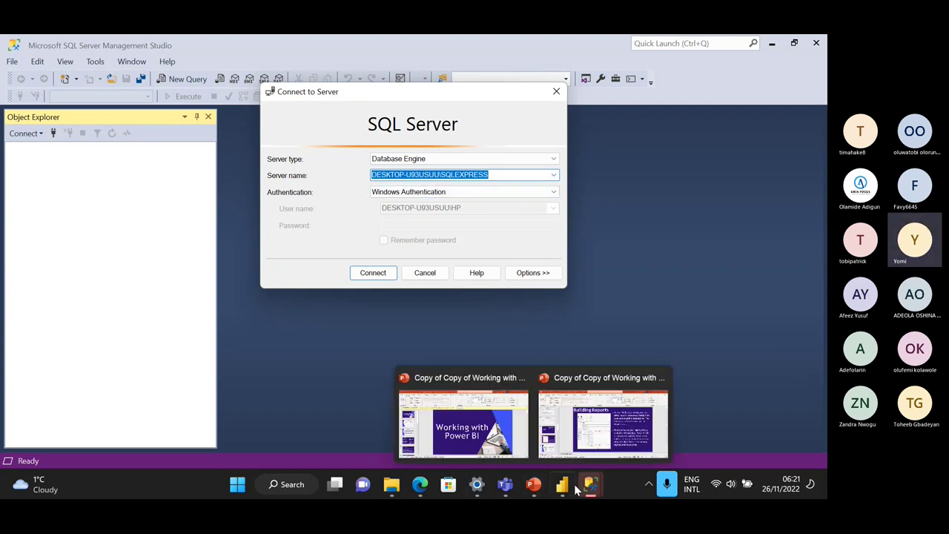
Step: Return to Power BI Desktop and connect to the SQL Server DESKTOP-U93USUU\SQLEXPRESS in Import mode
{"action": "mouse_move", "coordinate": [565, 487]}
{"action": "left_click", "coordinate": [561, 404]}
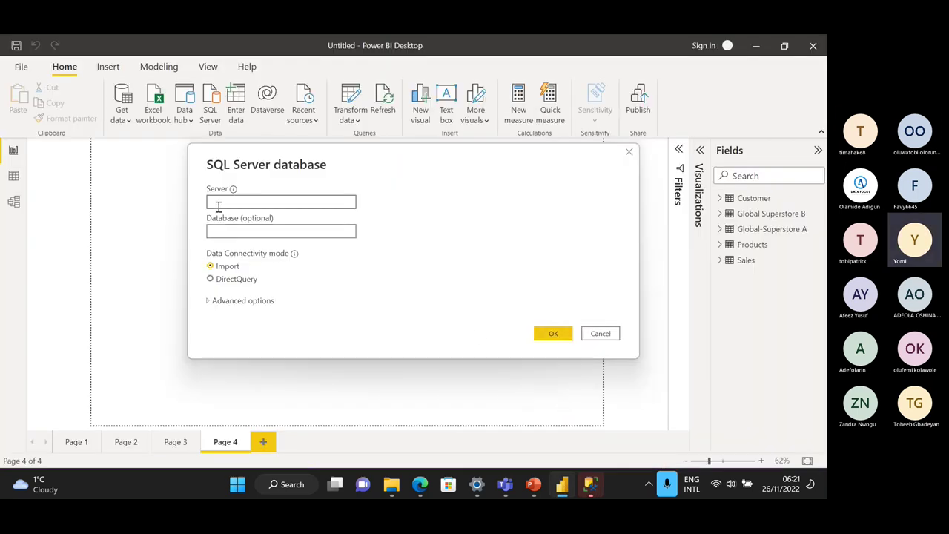
{"action": "key", "text": "ctrl+v"}
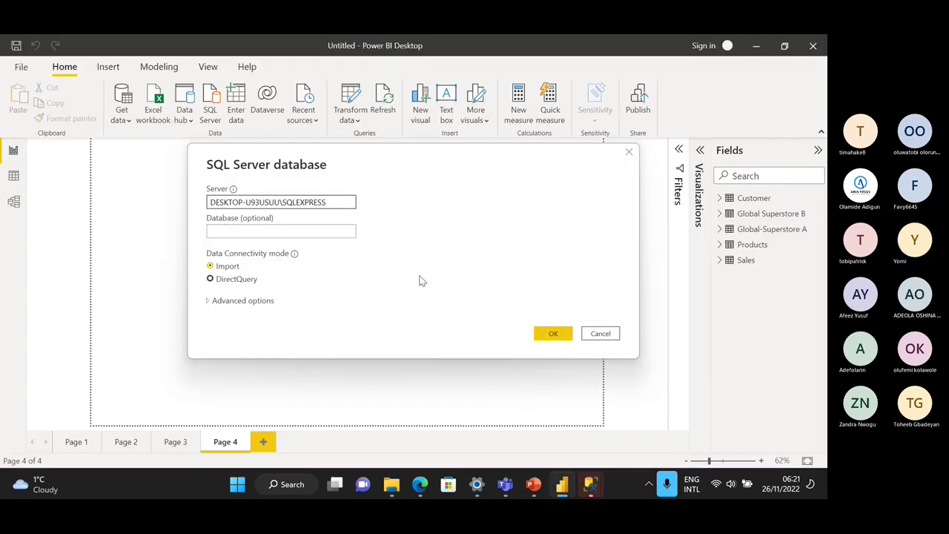
{"action": "left_click", "coordinate": [556, 333]}
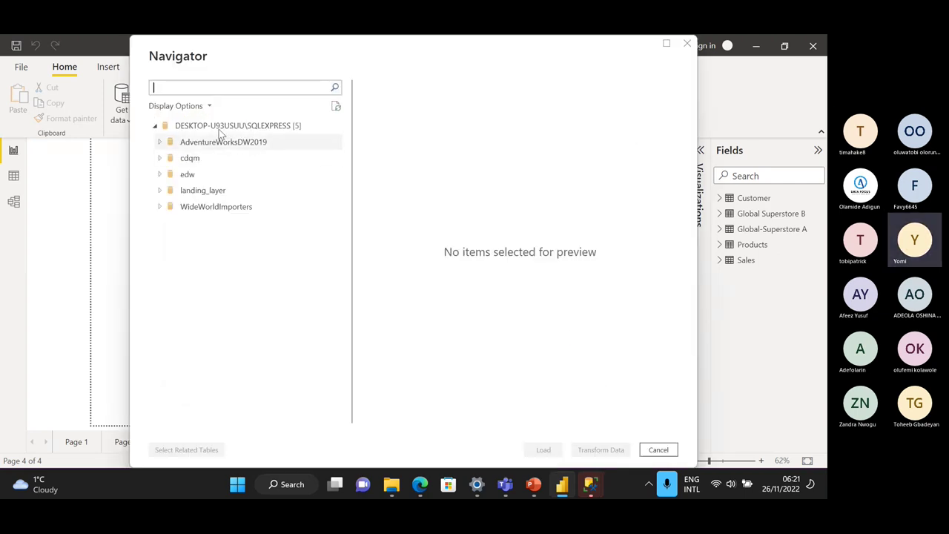
Step: Browse the cdqm and edw databases, try previewing dds.fd_absolute_defaulters, and leave the Navigator without loading anything
{"action": "left_click", "coordinate": [161, 161]}
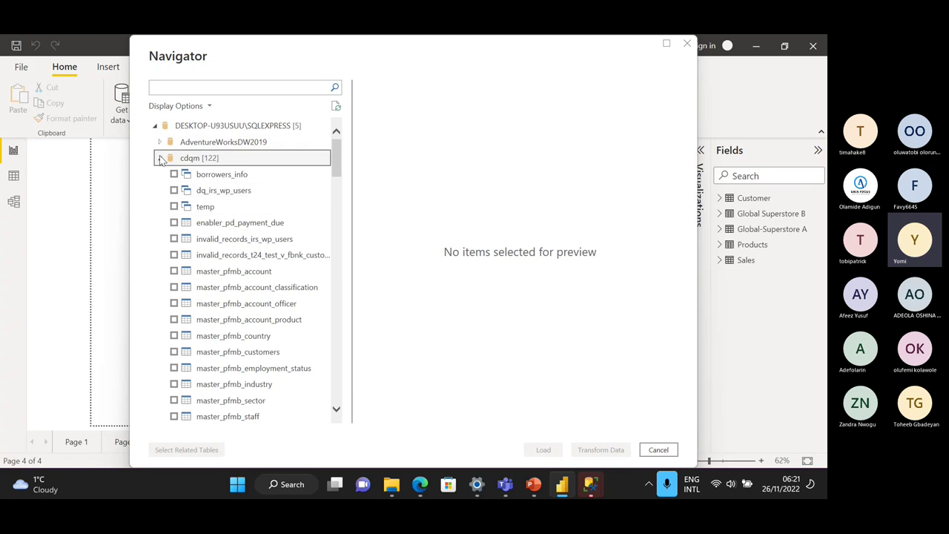
{"action": "left_click", "coordinate": [161, 160]}
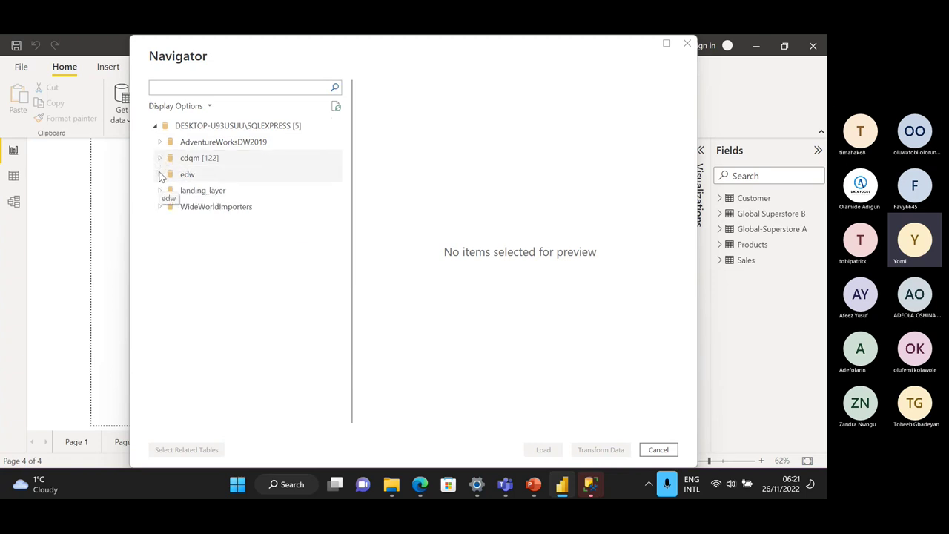
{"action": "left_click", "coordinate": [167, 176]}
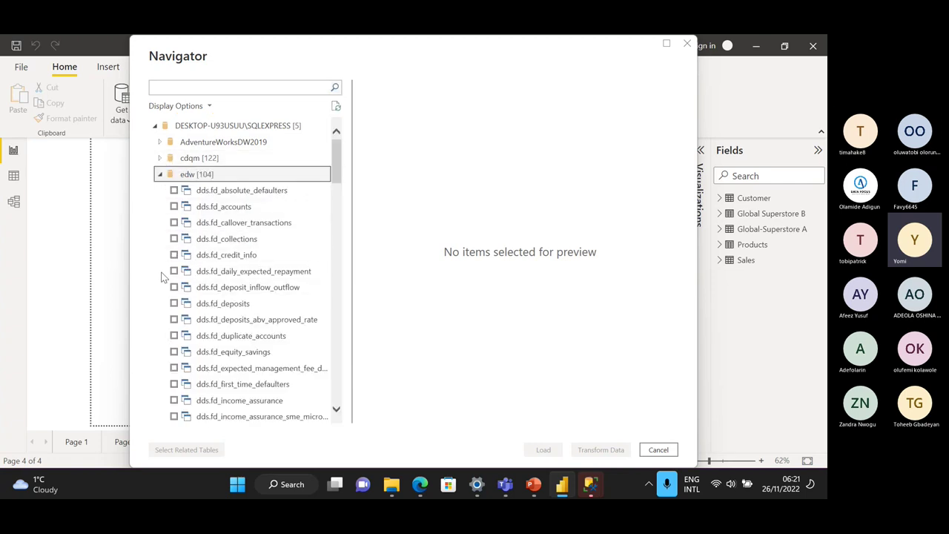
{"action": "left_click", "coordinate": [173, 189]}
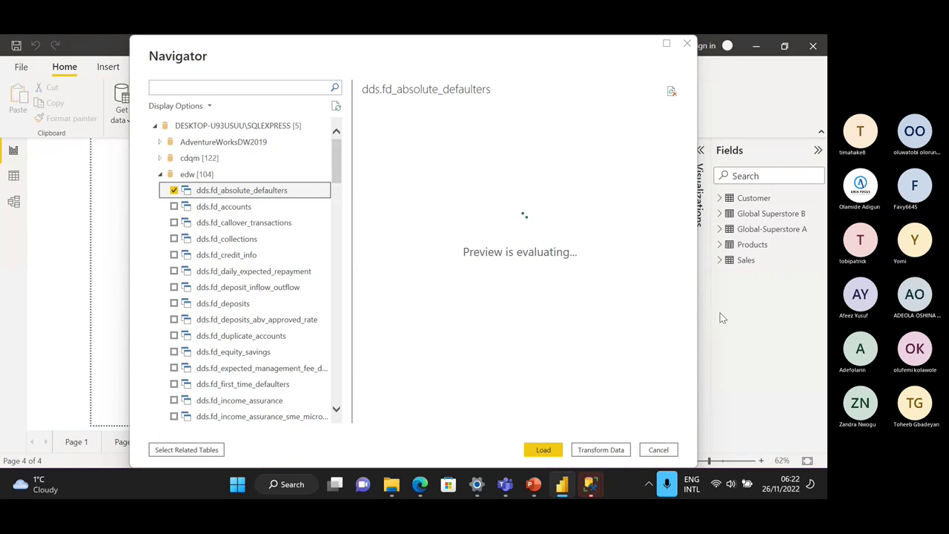
{"action": "left_click", "coordinate": [175, 190]}
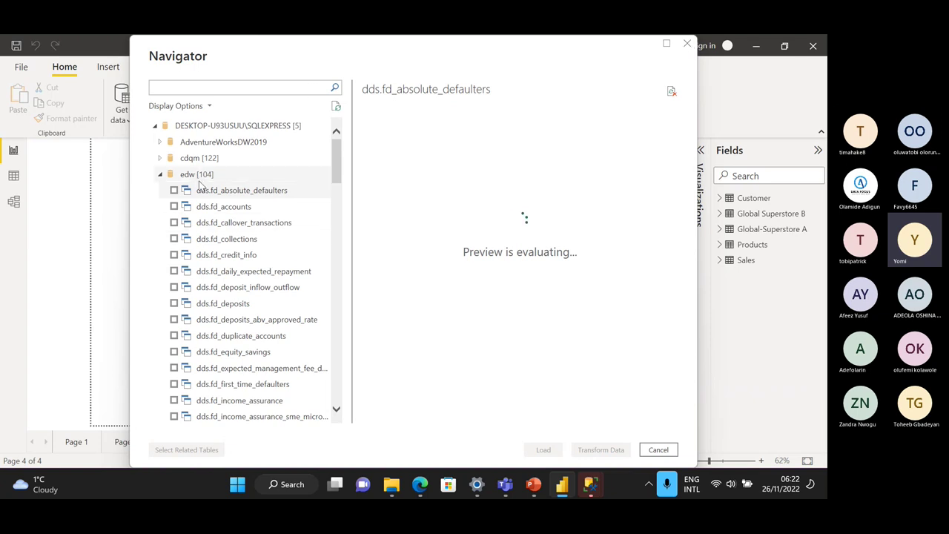
{"action": "left_click", "coordinate": [688, 46]}
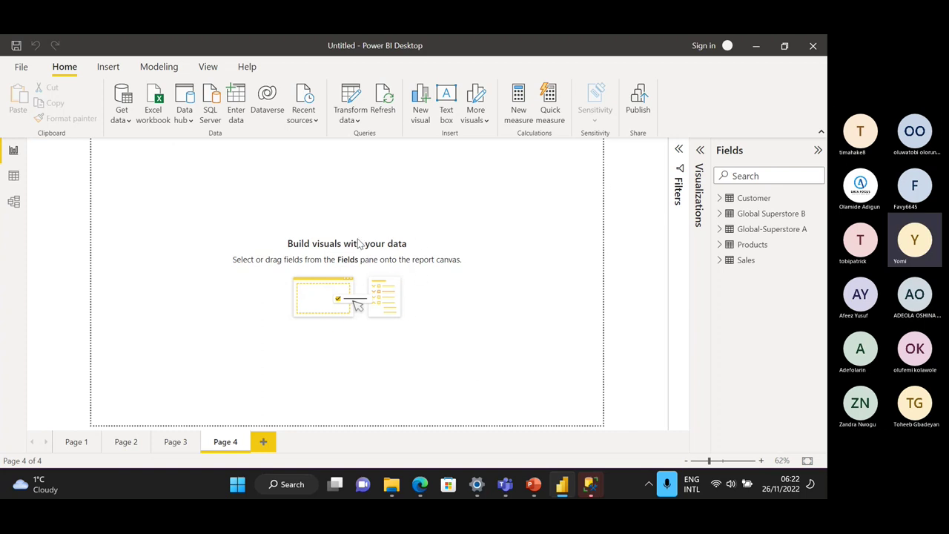
Step: Switch to SQL Server Management Studio, dismiss its Connect to Server dialog and close the program
{"action": "mouse_move", "coordinate": [590, 485]}
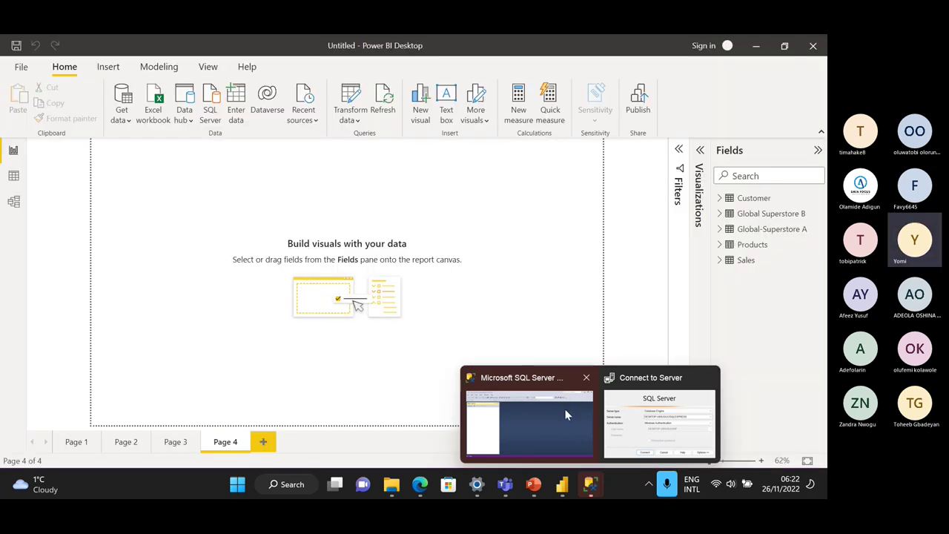
{"action": "left_click", "coordinate": [566, 414]}
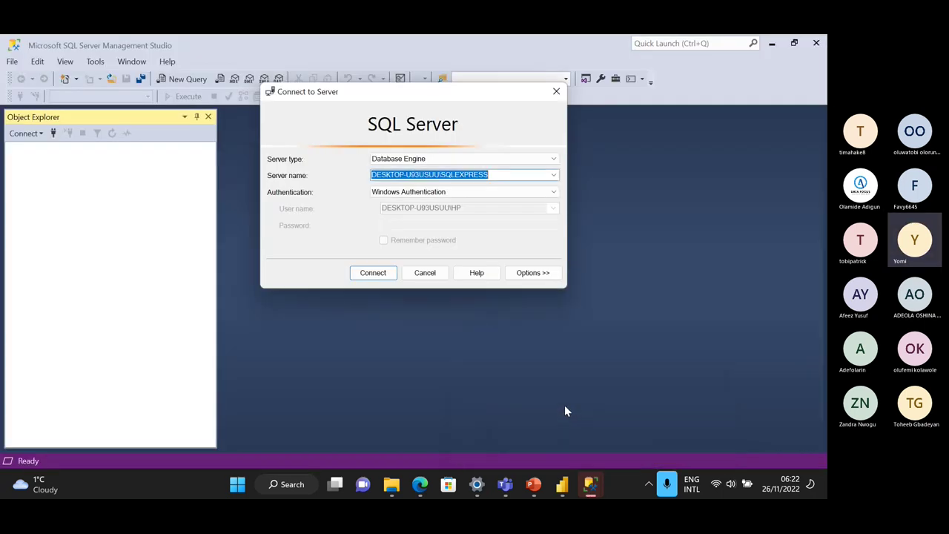
{"action": "left_click", "coordinate": [556, 92]}
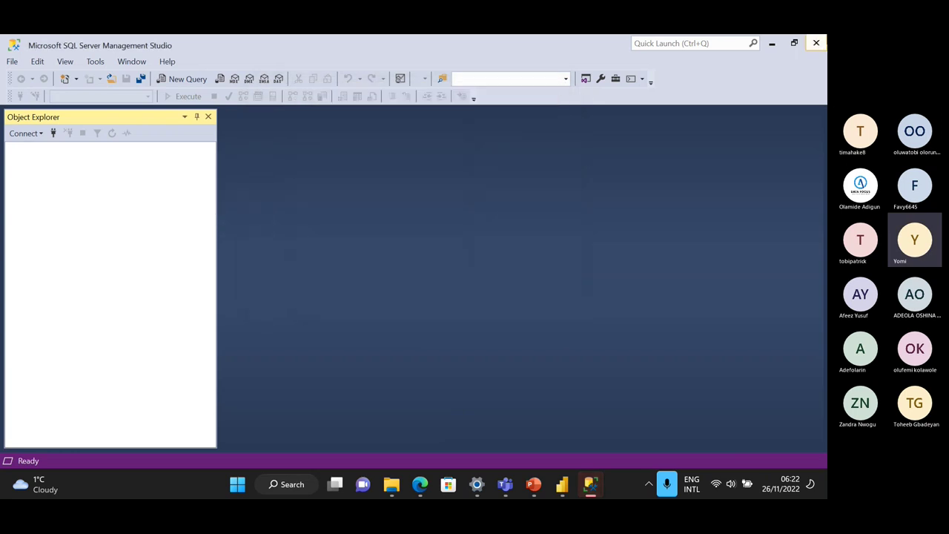
{"action": "left_click", "coordinate": [816, 42]}
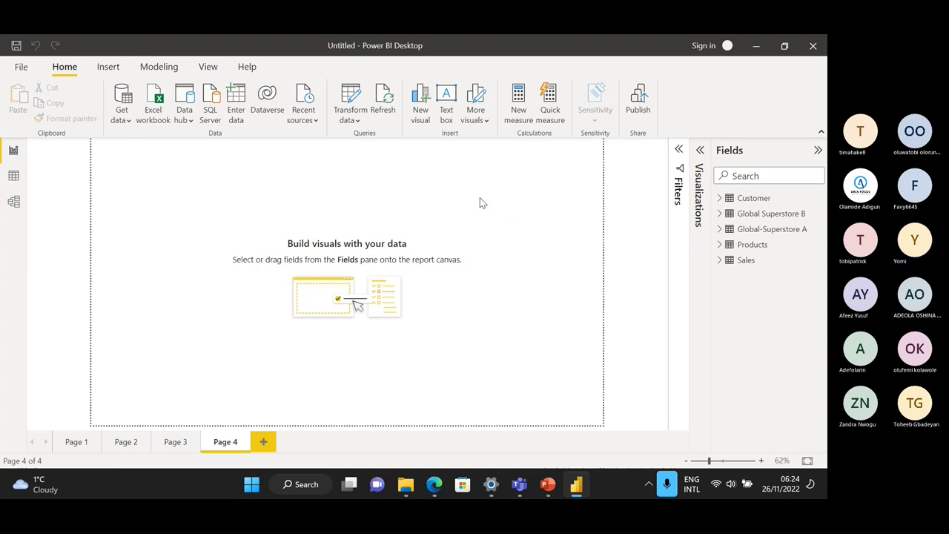
Step: Switch to the Teams meeting, look through its participant list, and return to Power BI Desktop
{"action": "mouse_move", "coordinate": [553, 488]}
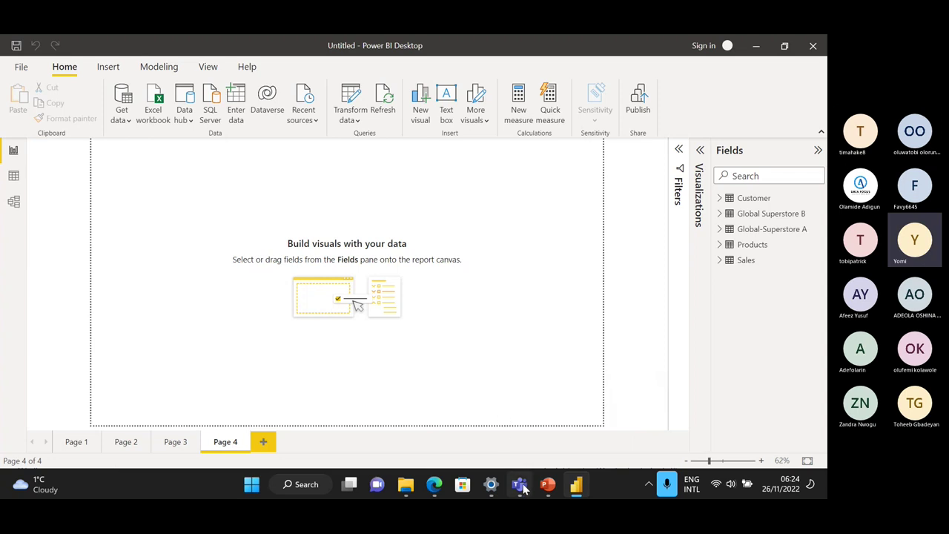
{"action": "left_click", "coordinate": [521, 485]}
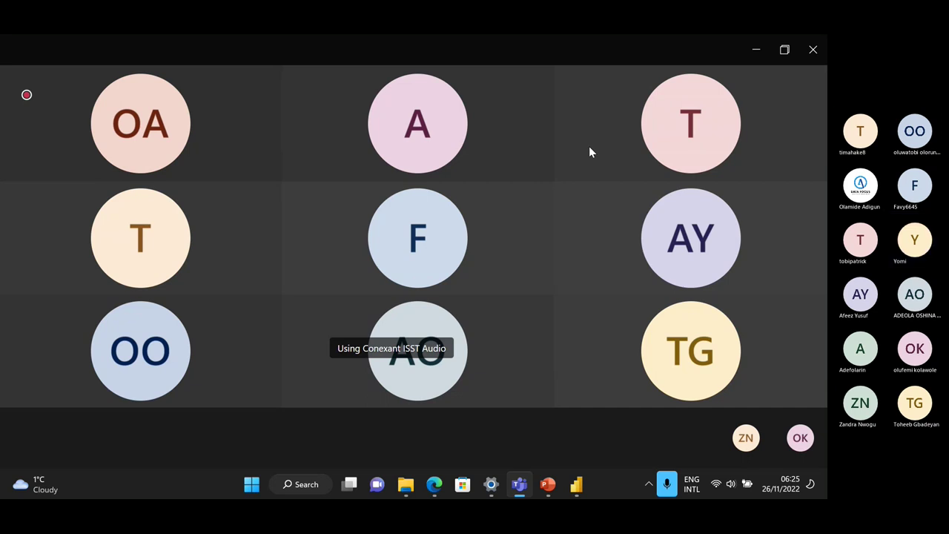
{"action": "mouse_move", "coordinate": [364, 42]}
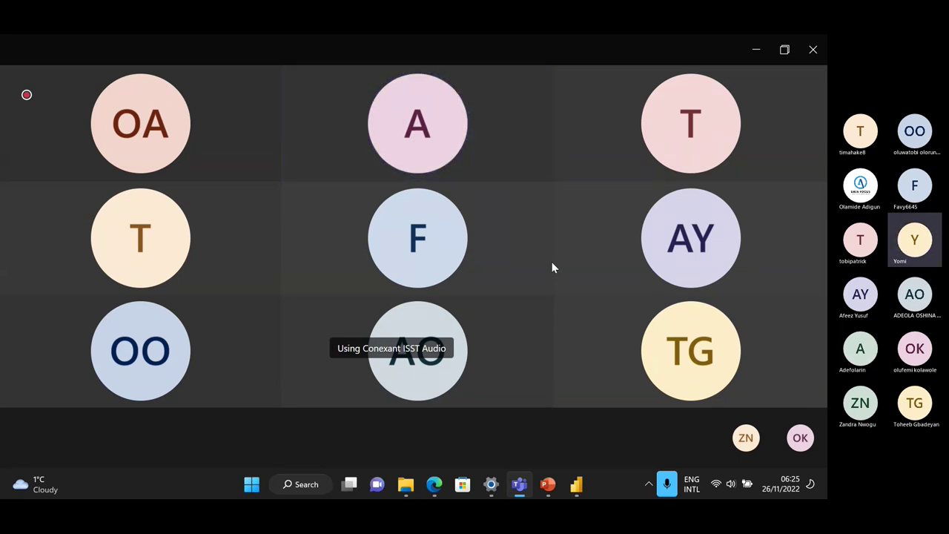
{"action": "mouse_move", "coordinate": [570, 252]}
{"action": "mouse_move", "coordinate": [381, 387]}
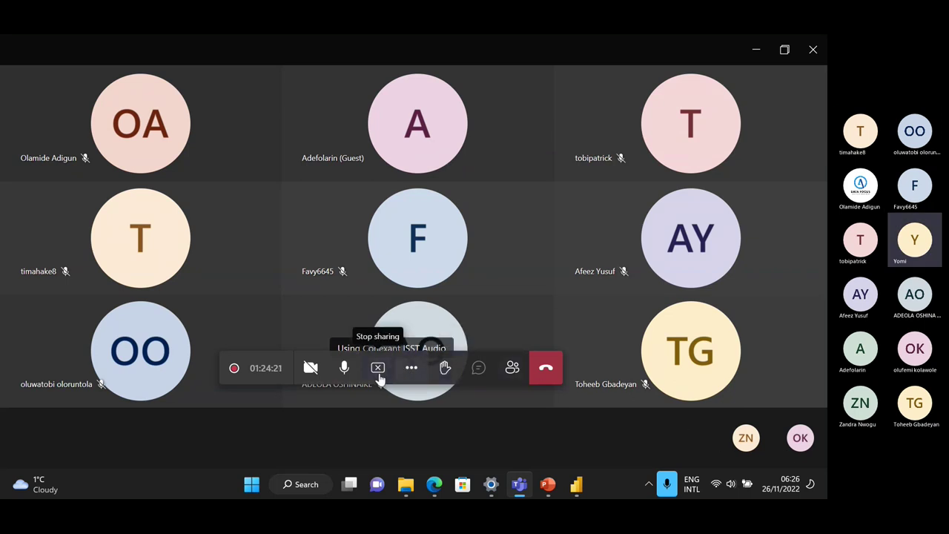
{"action": "left_click", "coordinate": [512, 368]}
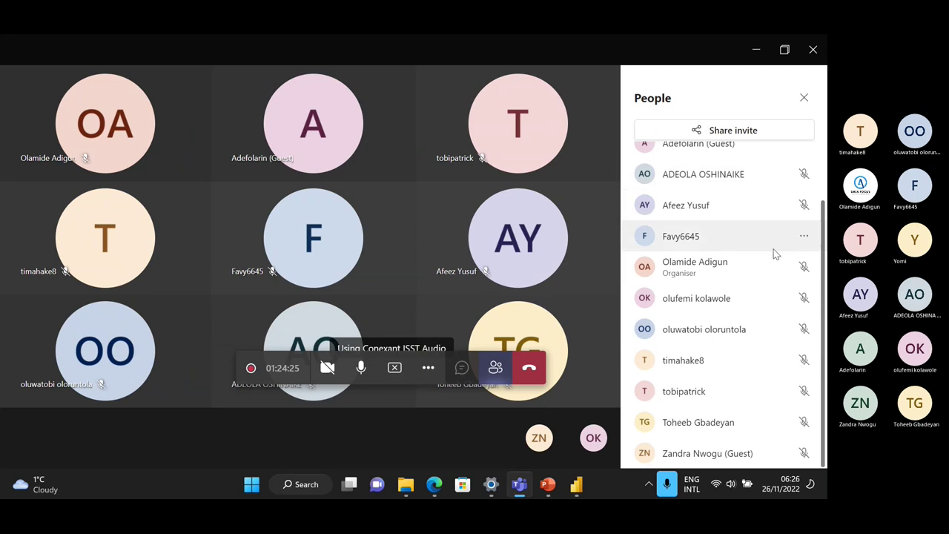
{"action": "scroll", "coordinate": [734, 237], "scroll_direction": "up", "scroll_amount": 2}
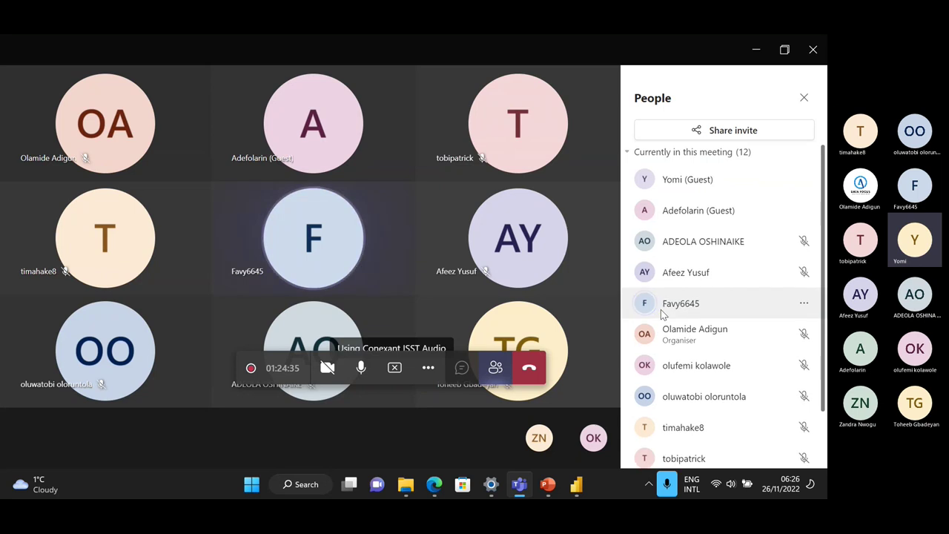
{"action": "scroll", "coordinate": [662, 314], "scroll_direction": "down", "scroll_amount": 2}
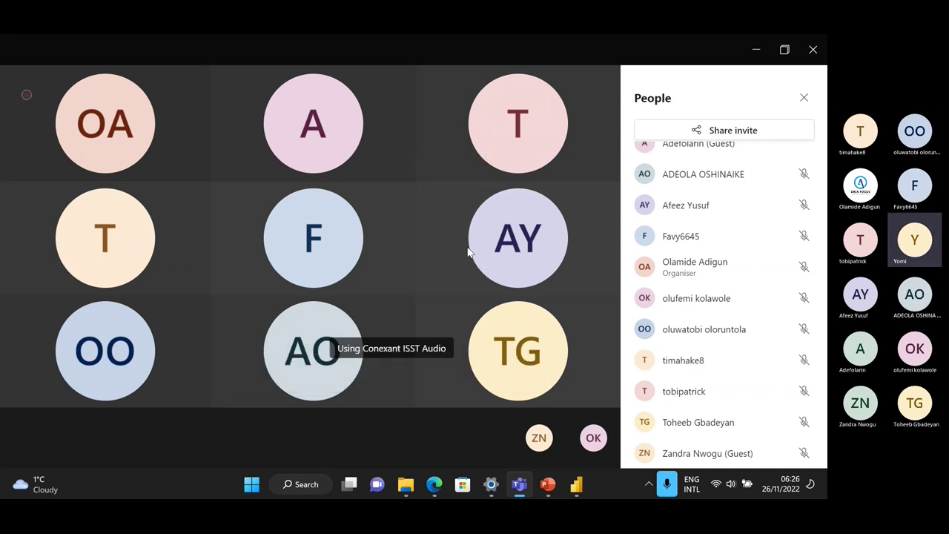
{"action": "left_click", "coordinate": [578, 486]}
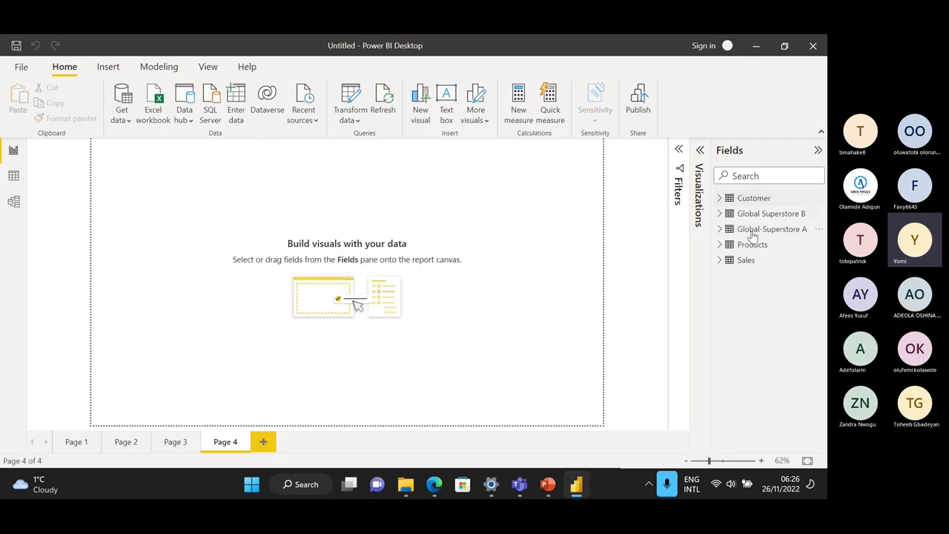
Step: Review the data sources in the current file in Data source settings, and close the dialog
{"action": "mouse_move", "coordinate": [752, 202]}
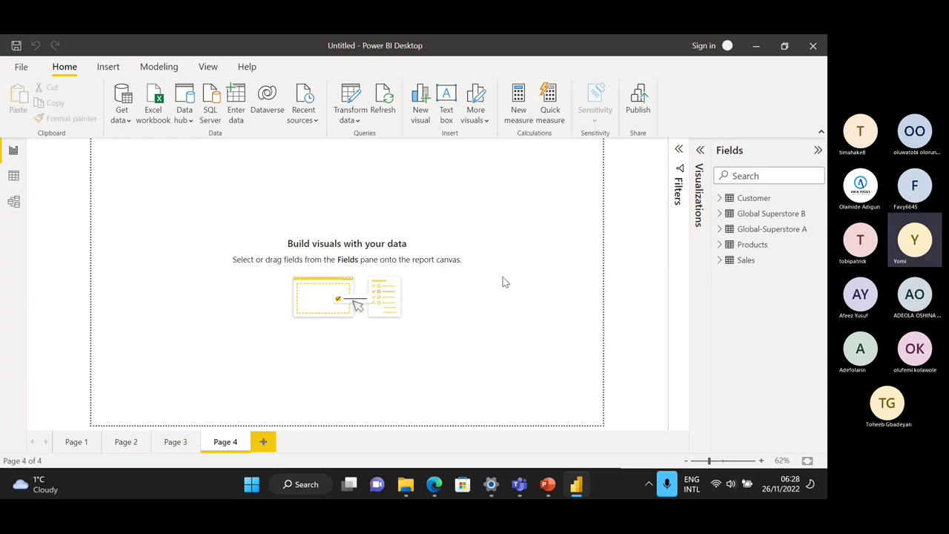
{"action": "left_click", "coordinate": [352, 120]}
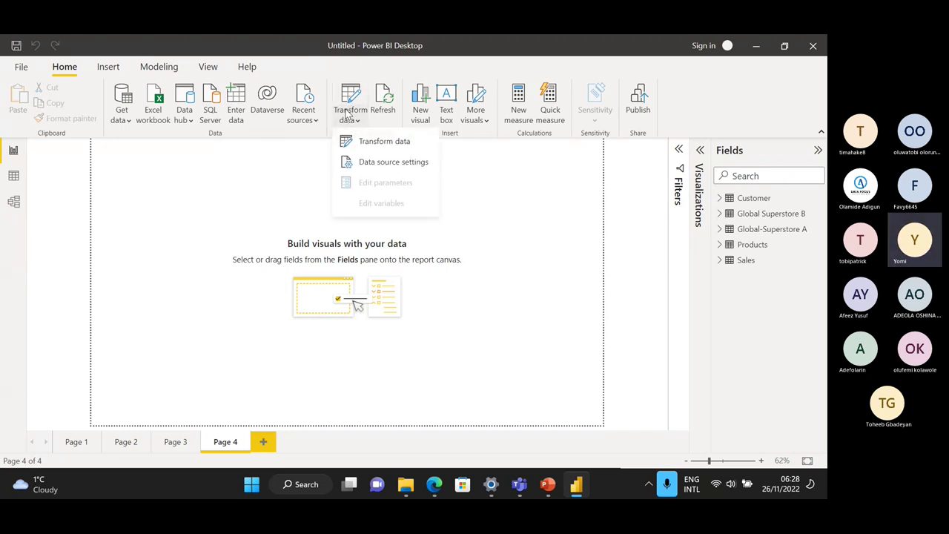
{"action": "left_click", "coordinate": [402, 162]}
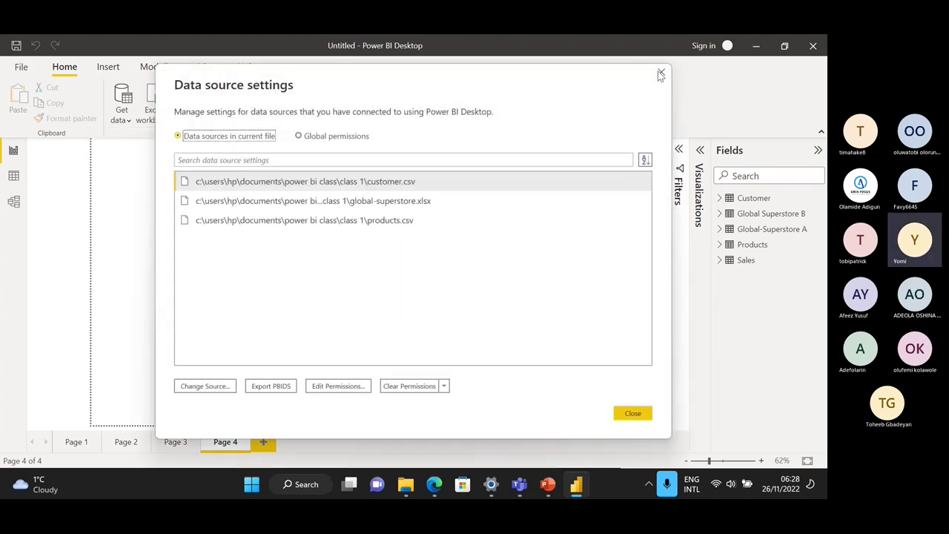
{"action": "left_click", "coordinate": [661, 72]}
Step: Open the Power Query Editor and look through the Global Superstore B, Global-Superstore A and Sales queries
{"action": "left_click", "coordinate": [355, 116]}
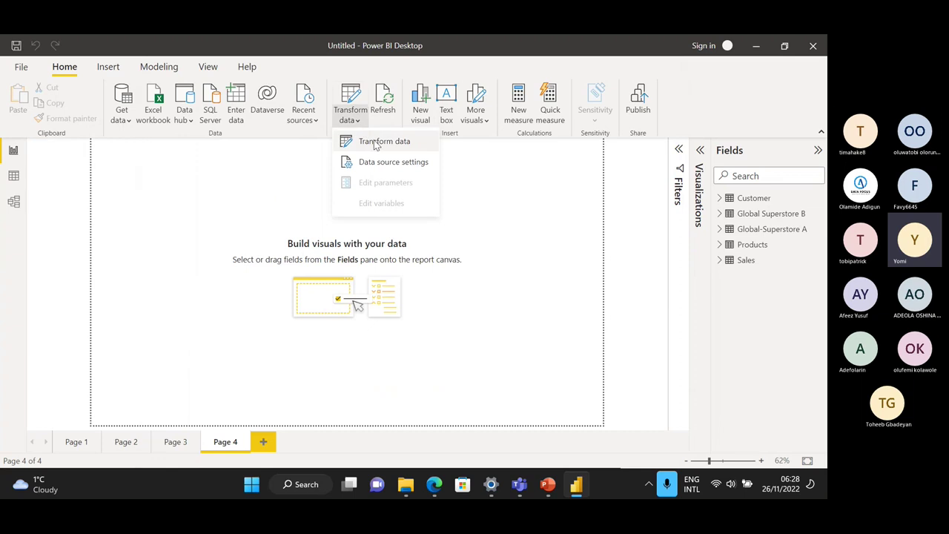
{"action": "left_click", "coordinate": [345, 141]}
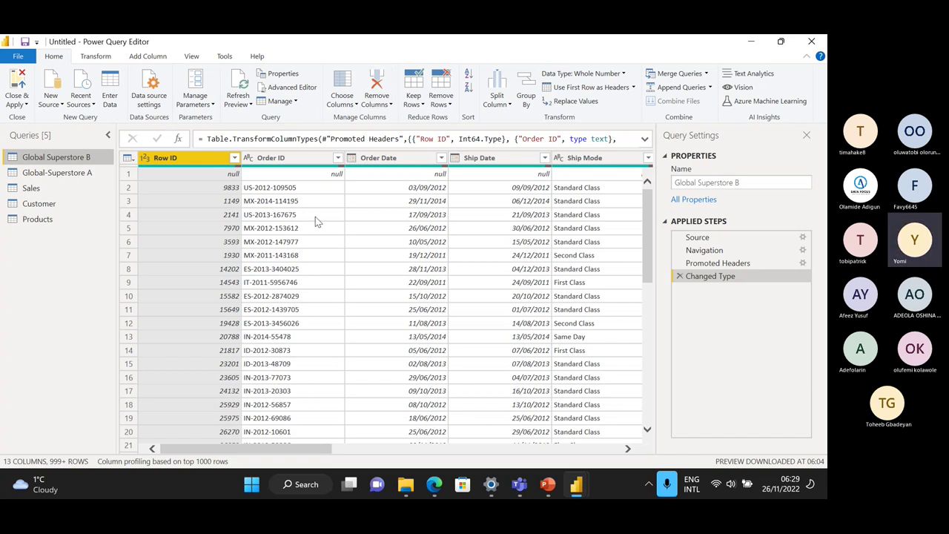
{"action": "scroll", "coordinate": [319, 237], "scroll_direction": "down", "scroll_amount": 6}
{"action": "scroll", "coordinate": [307, 275], "scroll_direction": "up", "scroll_amount": 6}
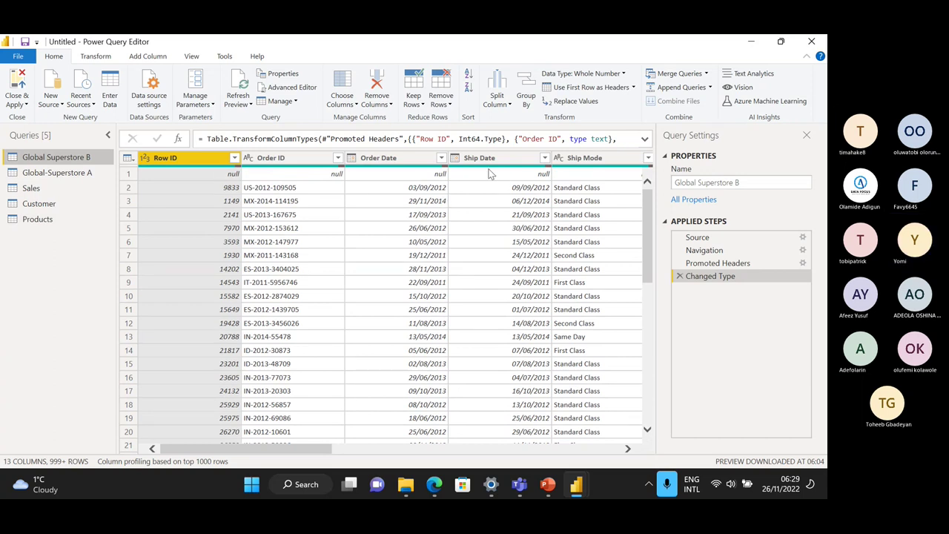
{"action": "left_click", "coordinate": [71, 178]}
{"action": "left_click", "coordinate": [58, 189]}
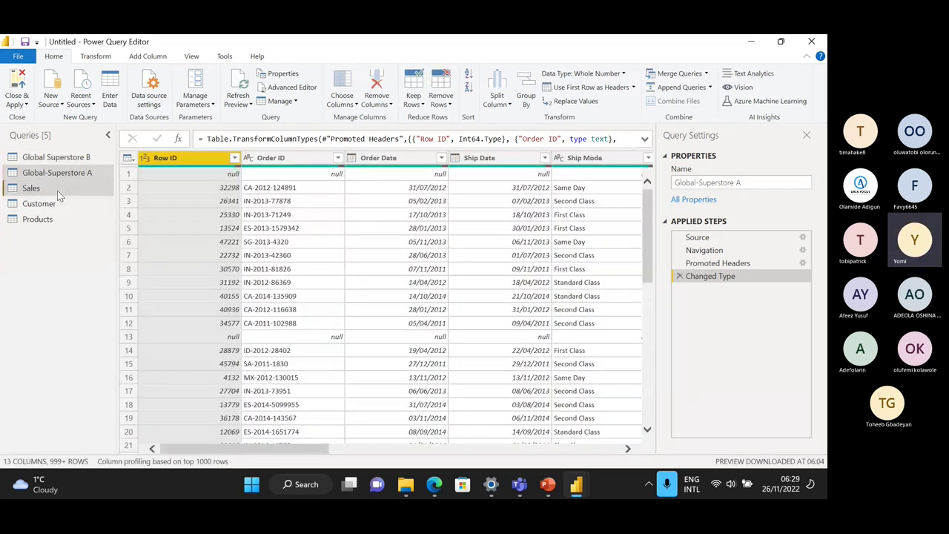
Step: Look through the Customer and Products queries, and return to the Global Superstore B query
{"action": "left_click", "coordinate": [54, 205]}
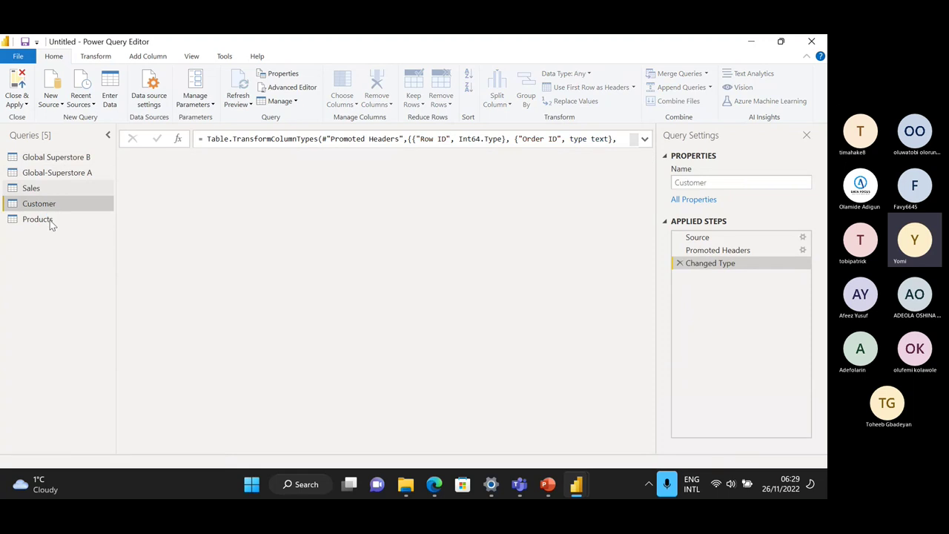
{"action": "left_click", "coordinate": [52, 221]}
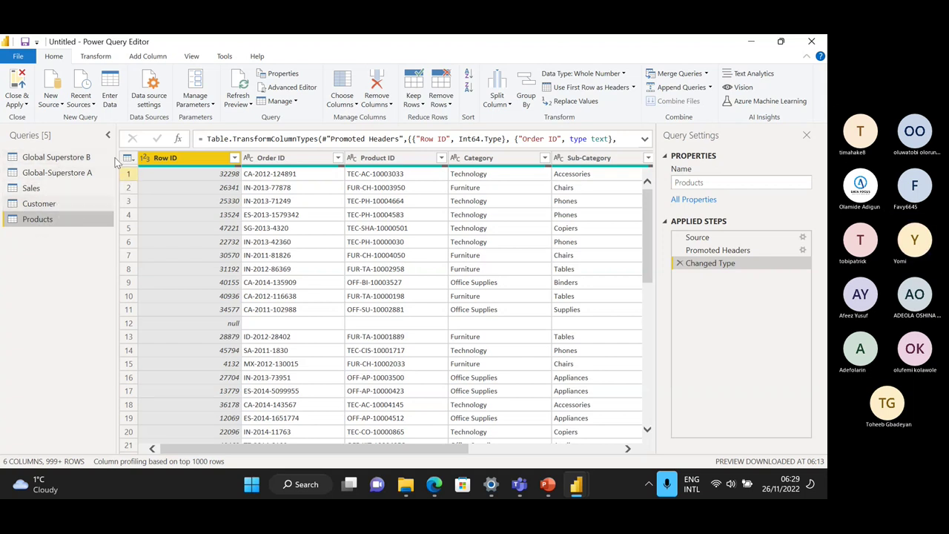
{"action": "left_click", "coordinate": [65, 157]}
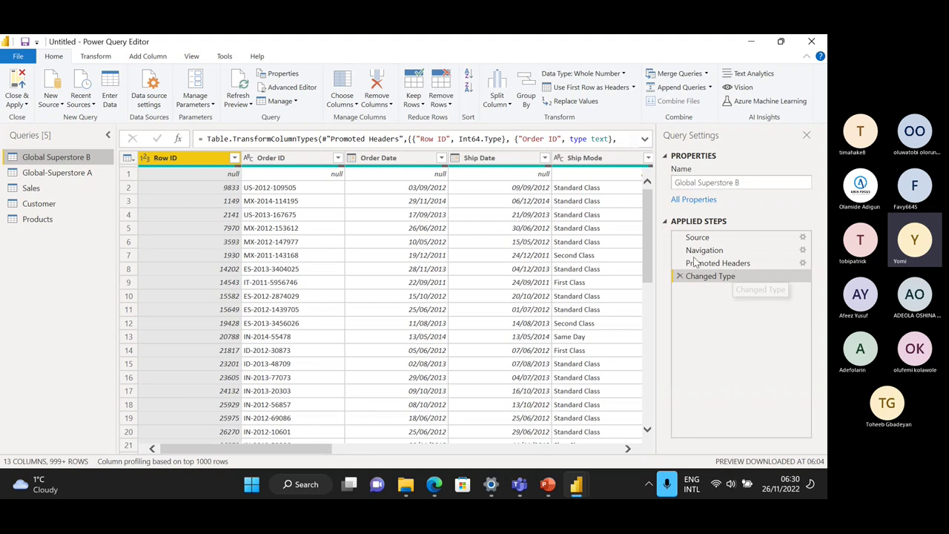
{"action": "left_click_drag", "start_coordinate": [644, 241], "coordinate": [634, 199]}
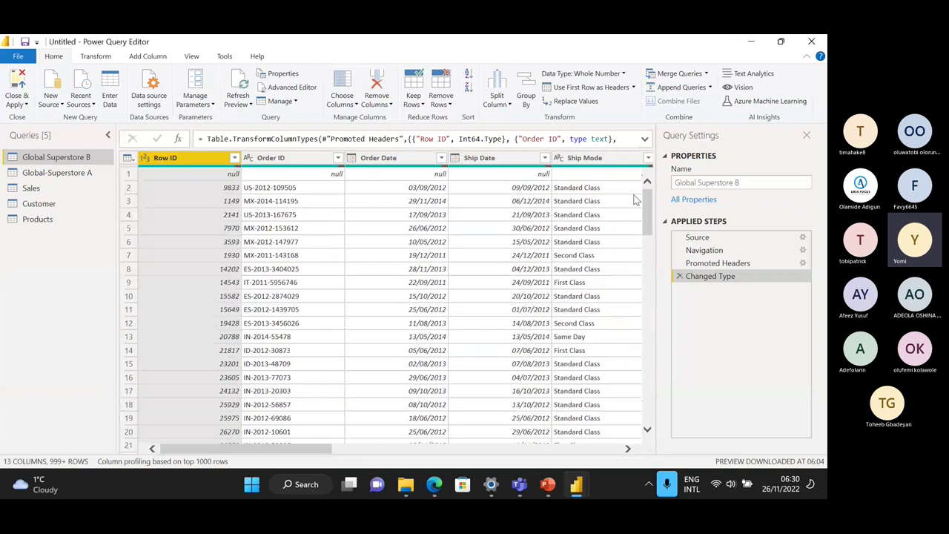
Step: Filter the Row ID column of Global Superstore B to show only null values
{"action": "left_click", "coordinate": [234, 158]}
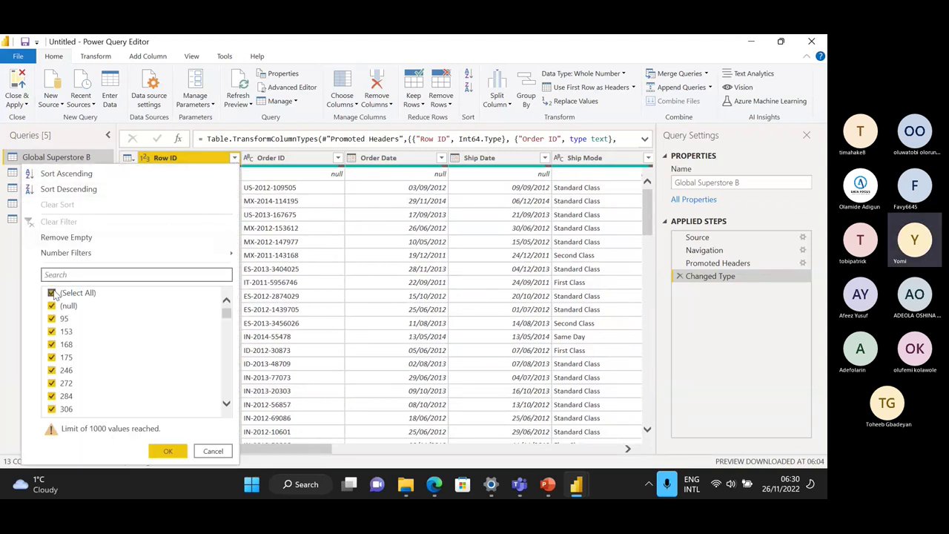
{"action": "left_click", "coordinate": [53, 293]}
{"action": "left_click", "coordinate": [52, 306]}
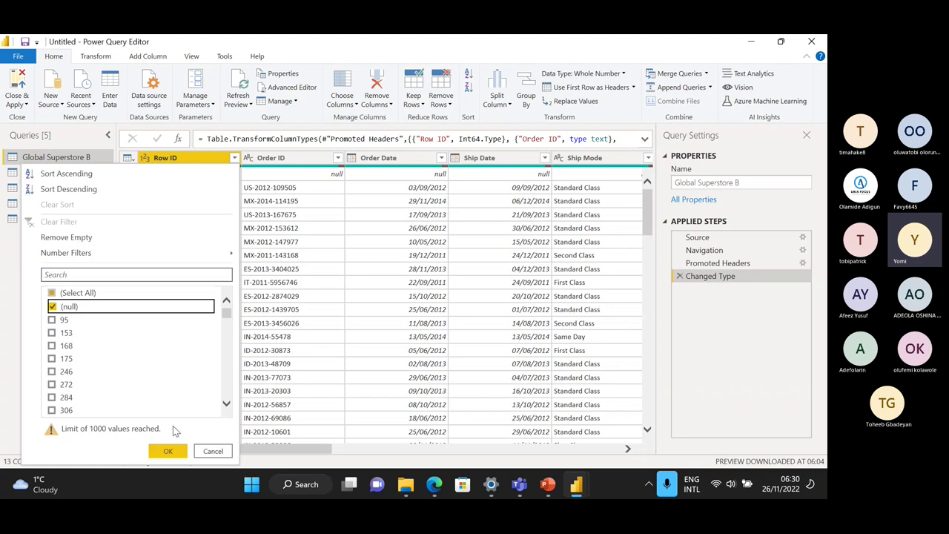
{"action": "left_click", "coordinate": [168, 453]}
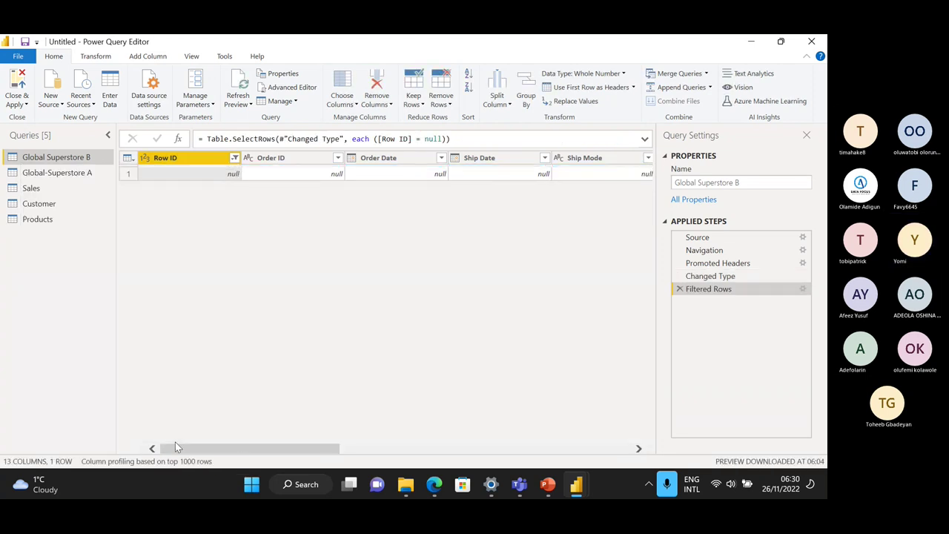
Step: Reset the Row ID filter in Global Superstore B so that all values are selected
{"action": "left_click", "coordinate": [234, 158]}
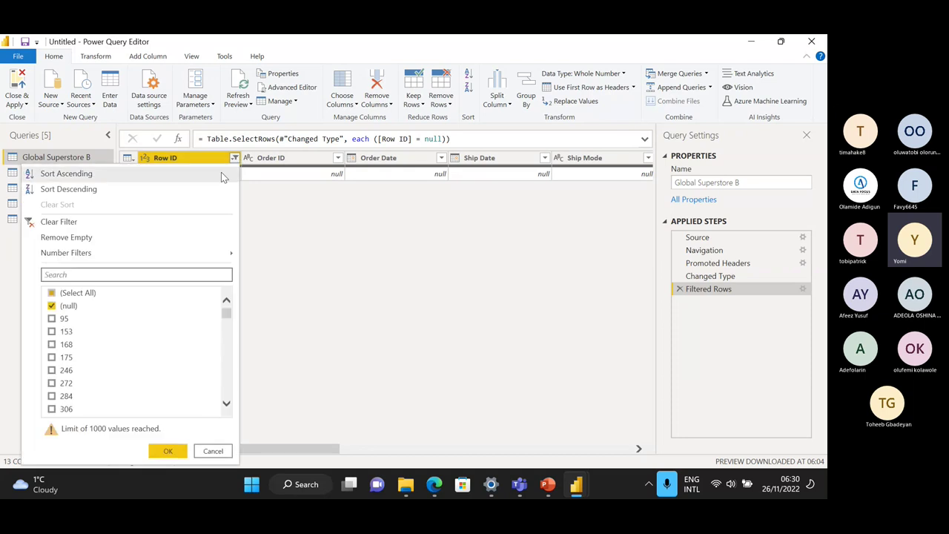
{"action": "left_click", "coordinate": [52, 307]}
{"action": "left_click", "coordinate": [52, 293]}
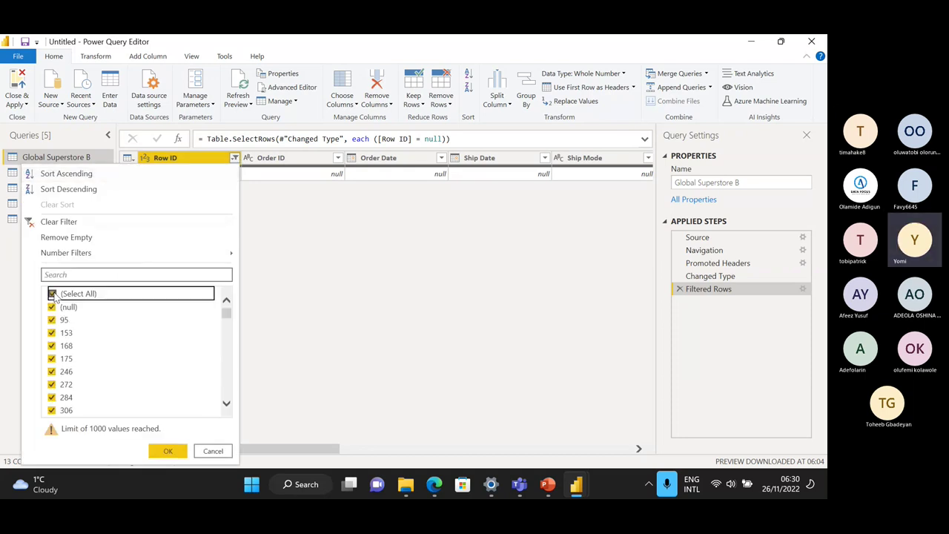
{"action": "left_click", "coordinate": [169, 450]}
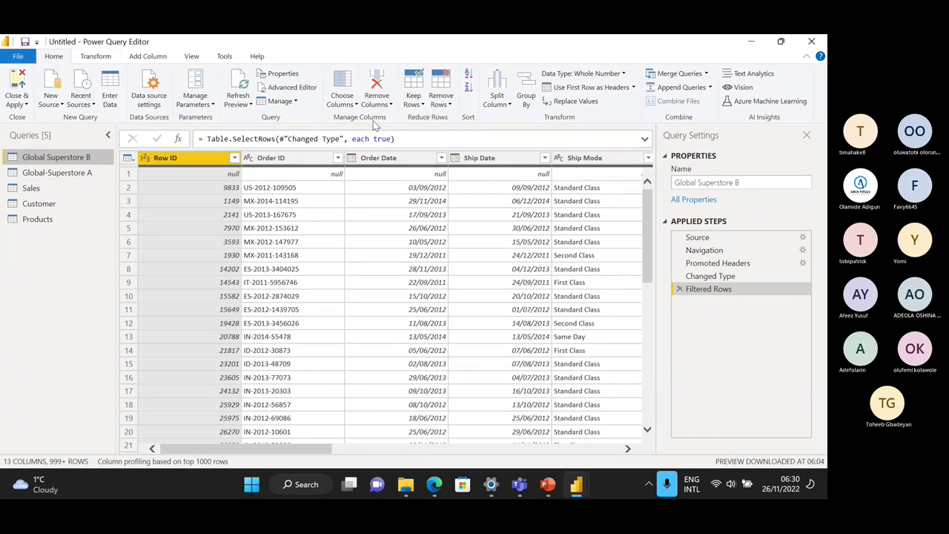
Step: Remove the blank rows from the Global Superstore B query
{"action": "left_click", "coordinate": [449, 106]}
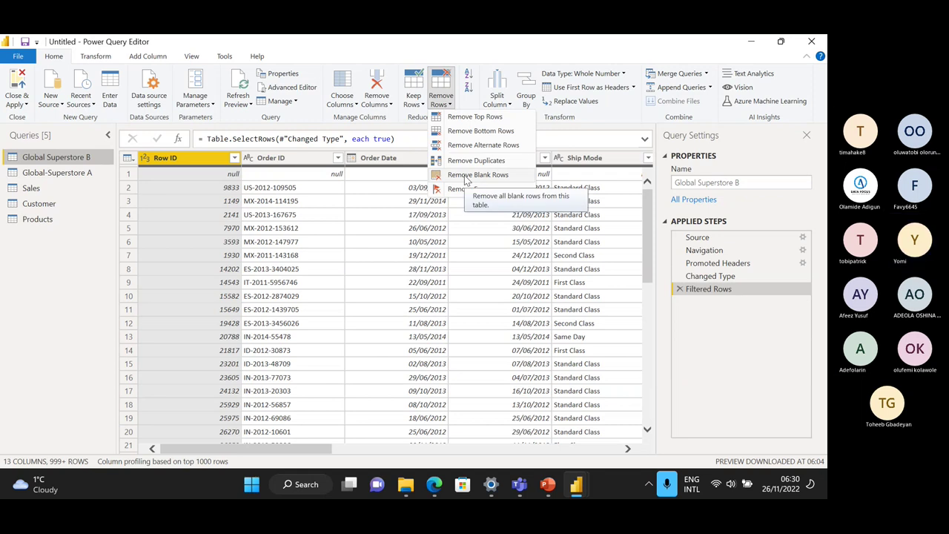
{"action": "left_click", "coordinate": [448, 106]}
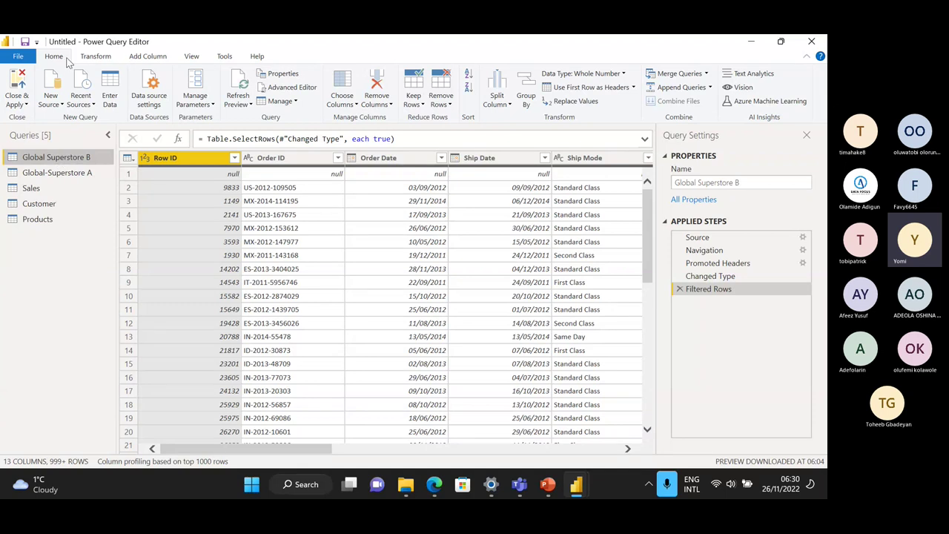
{"action": "left_click", "coordinate": [108, 59]}
{"action": "left_click", "coordinate": [58, 61]}
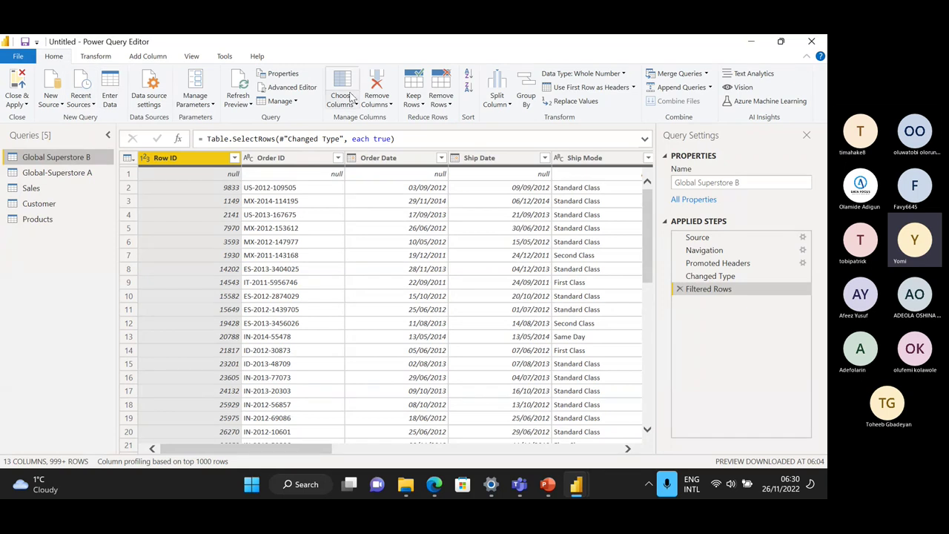
{"action": "left_click", "coordinate": [451, 105]}
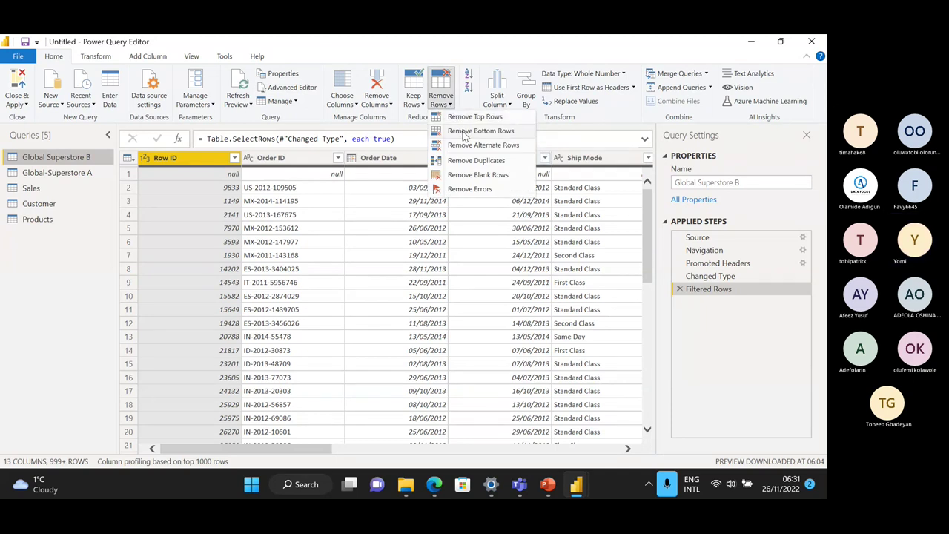
{"action": "left_click", "coordinate": [477, 177]}
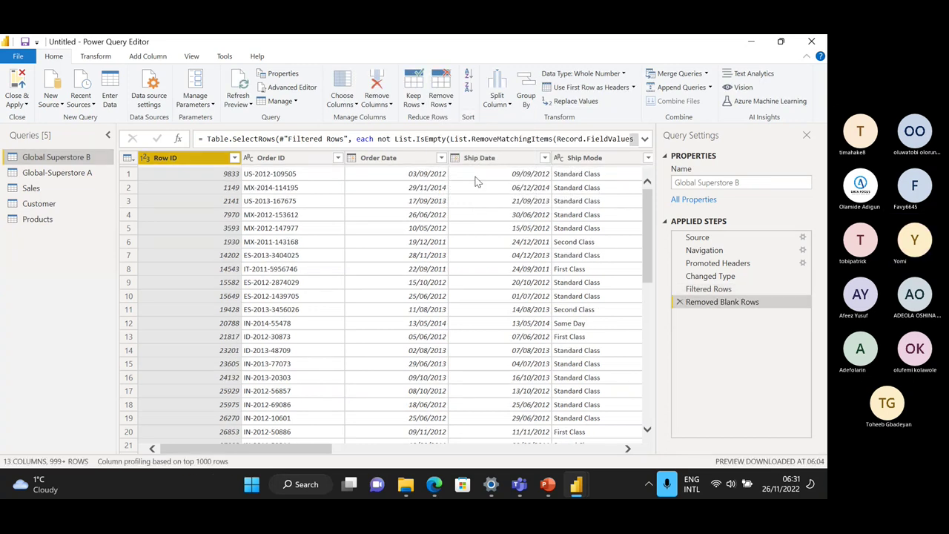
Step: Check the Row ID filter values of Global Superstore B for nulls and accept the list with all values selected
{"action": "left_click", "coordinate": [236, 158]}
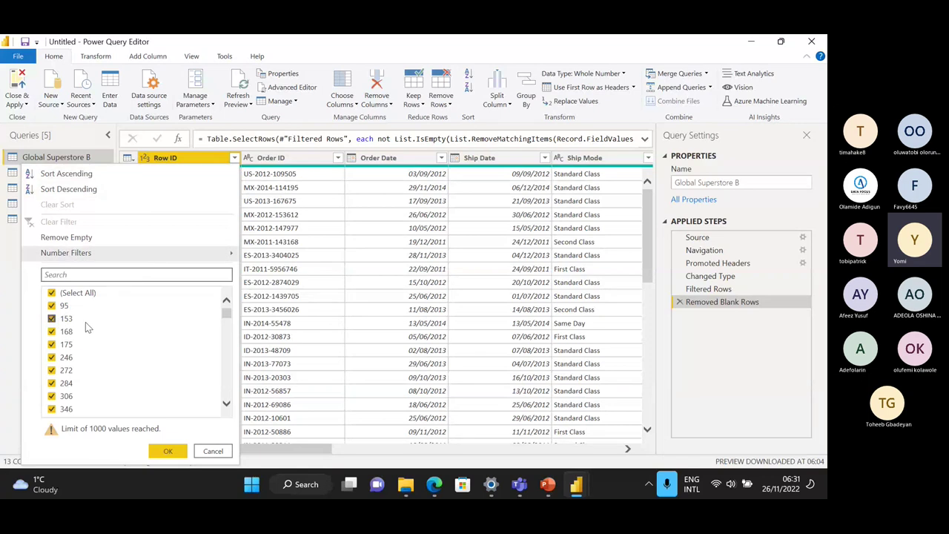
{"action": "scroll", "coordinate": [86, 319], "scroll_direction": "down", "scroll_amount": 1}
{"action": "scroll", "coordinate": [87, 320], "scroll_direction": "down", "scroll_amount": 2}
{"action": "scroll", "coordinate": [102, 331], "scroll_direction": "up", "scroll_amount": 4}
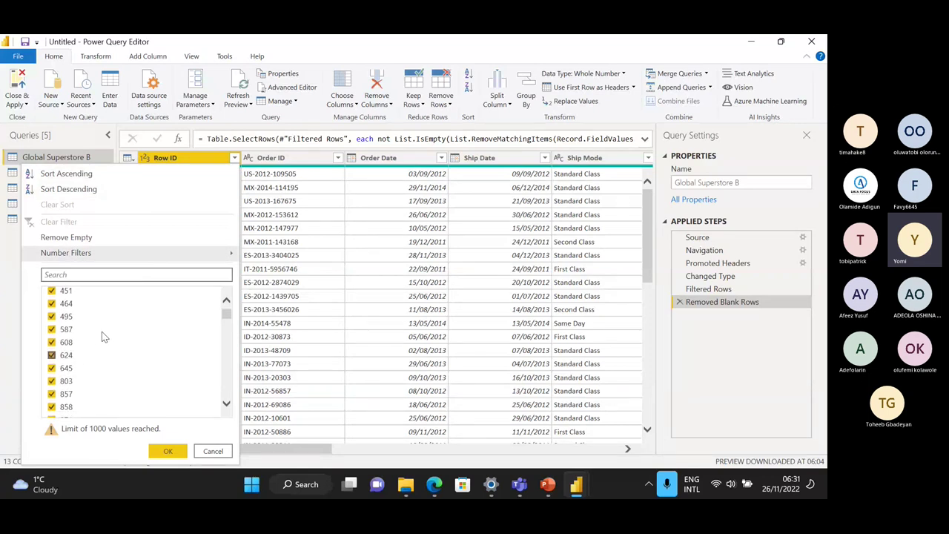
{"action": "left_click", "coordinate": [169, 451]}
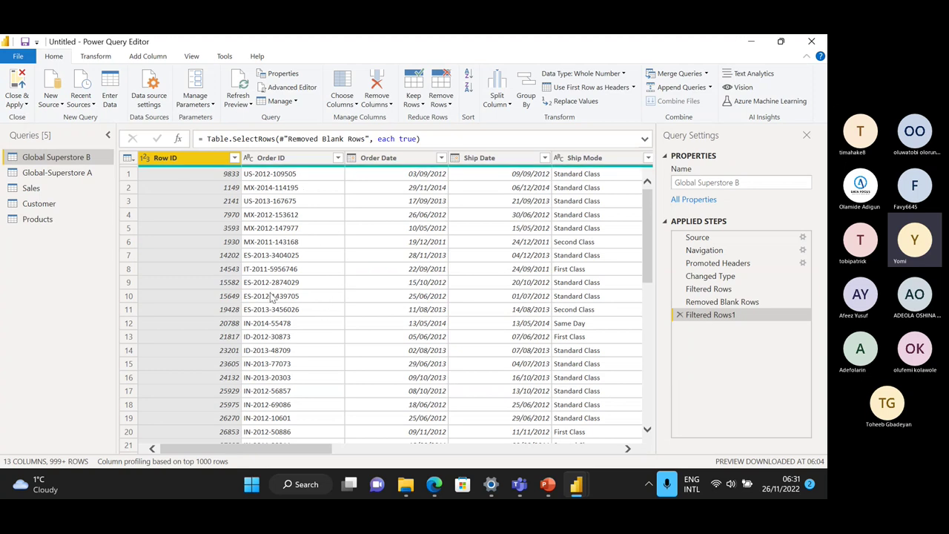
Step: Remove the blank rows from the Global-Superstore A query
{"action": "left_click", "coordinate": [57, 172]}
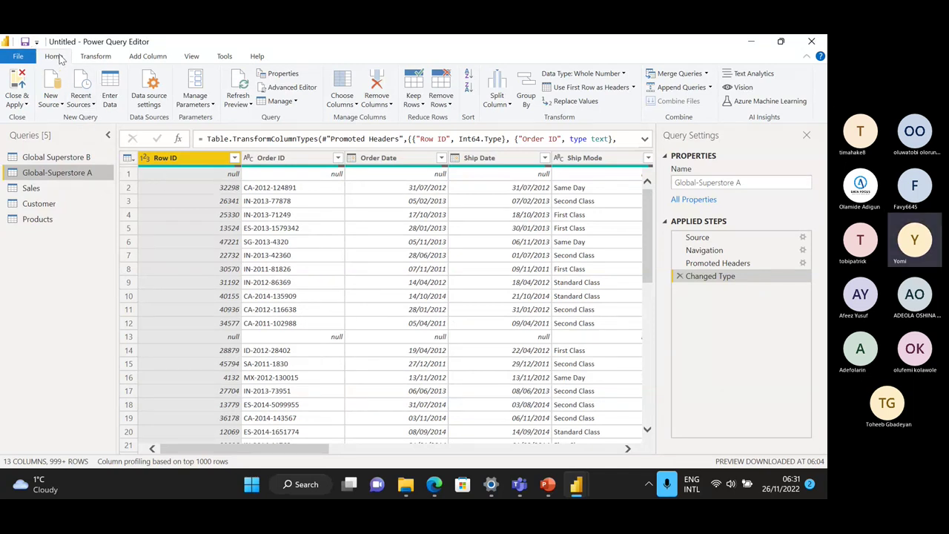
{"action": "left_click", "coordinate": [447, 108]}
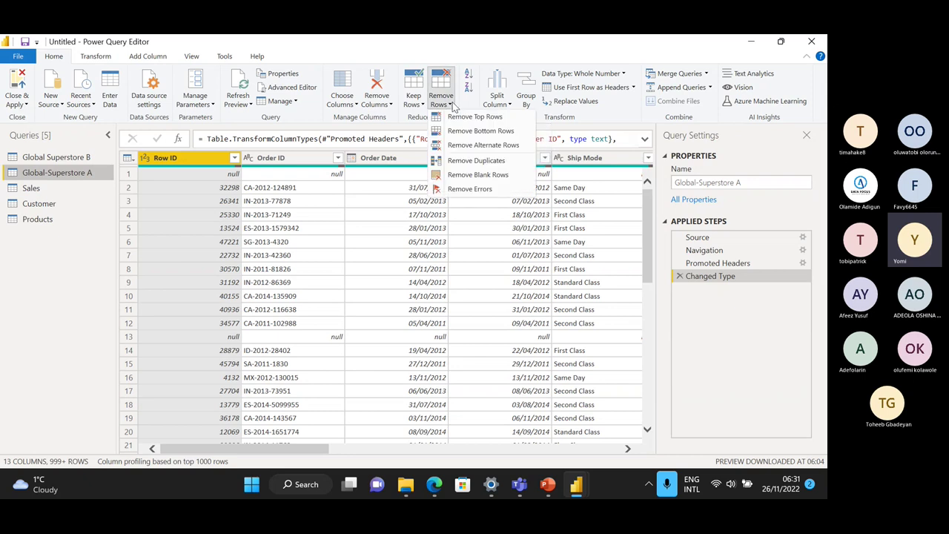
{"action": "left_click", "coordinate": [478, 175]}
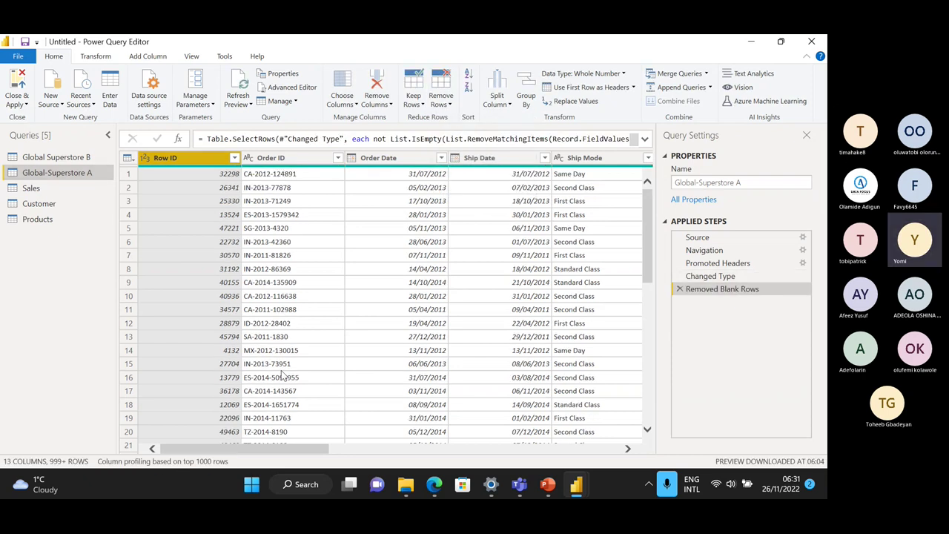
Step: Remove the blank rows from the Sales query
{"action": "left_click", "coordinate": [53, 189]}
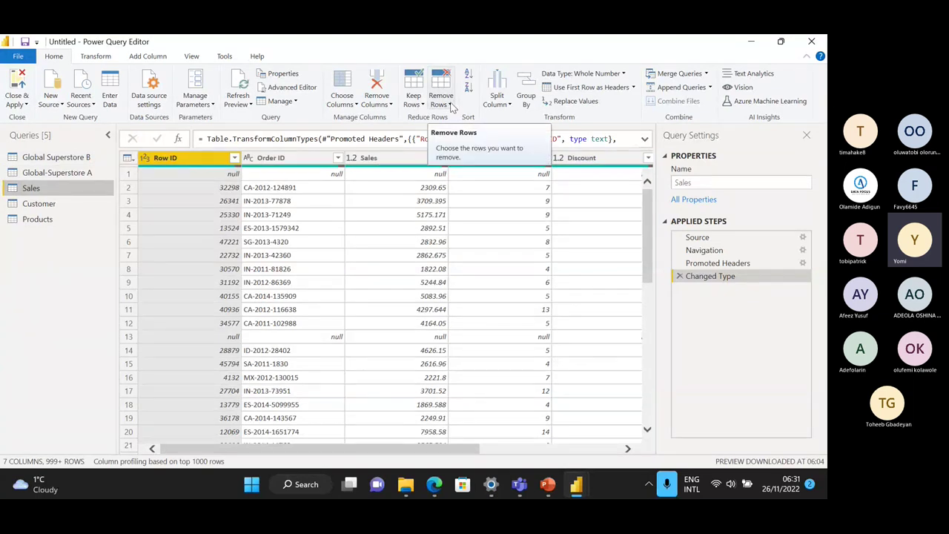
{"action": "left_click", "coordinate": [451, 106]}
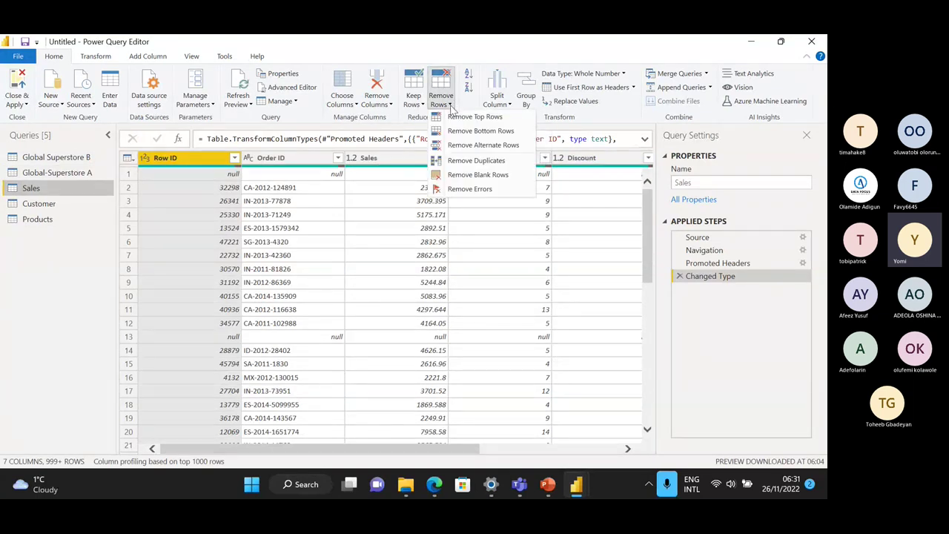
{"action": "left_click", "coordinate": [469, 177]}
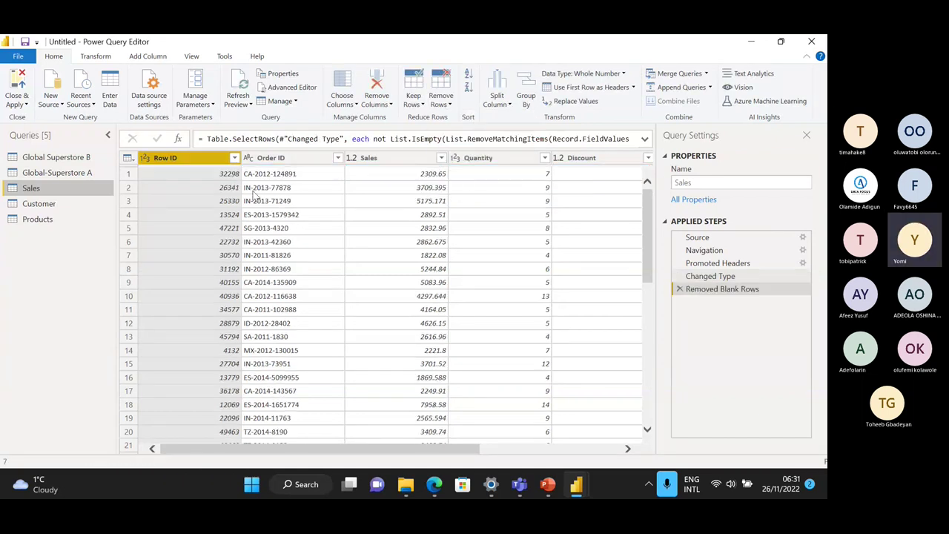
Step: Remove the blank rows from the Customer query
{"action": "left_click", "coordinate": [67, 209]}
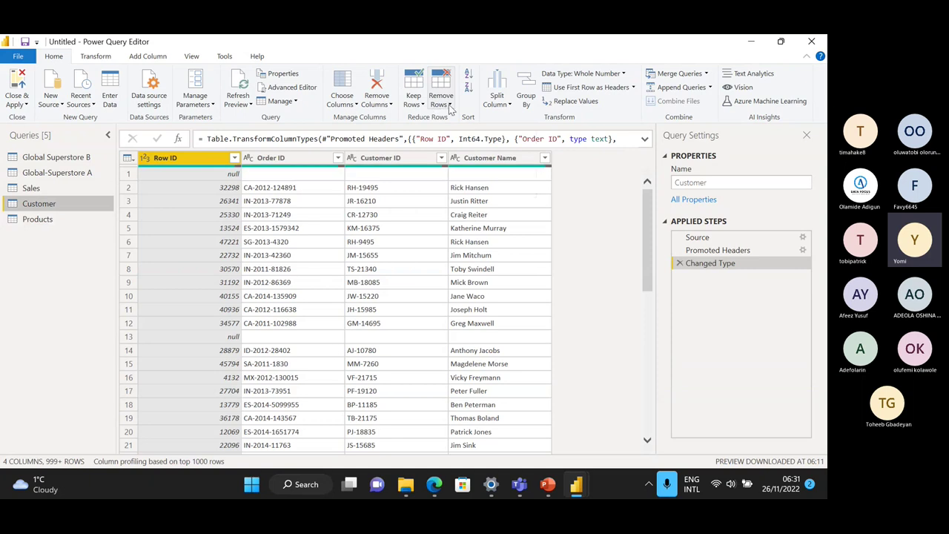
{"action": "left_click", "coordinate": [442, 100]}
{"action": "left_click", "coordinate": [478, 176]}
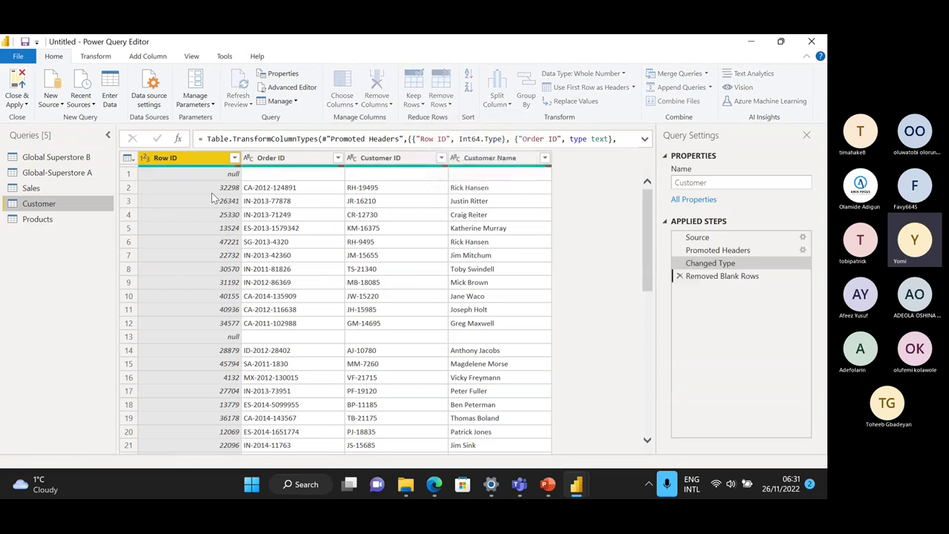
Step: Remove the blank rows from the Products query
{"action": "left_click", "coordinate": [64, 218]}
{"action": "left_click", "coordinate": [447, 103]}
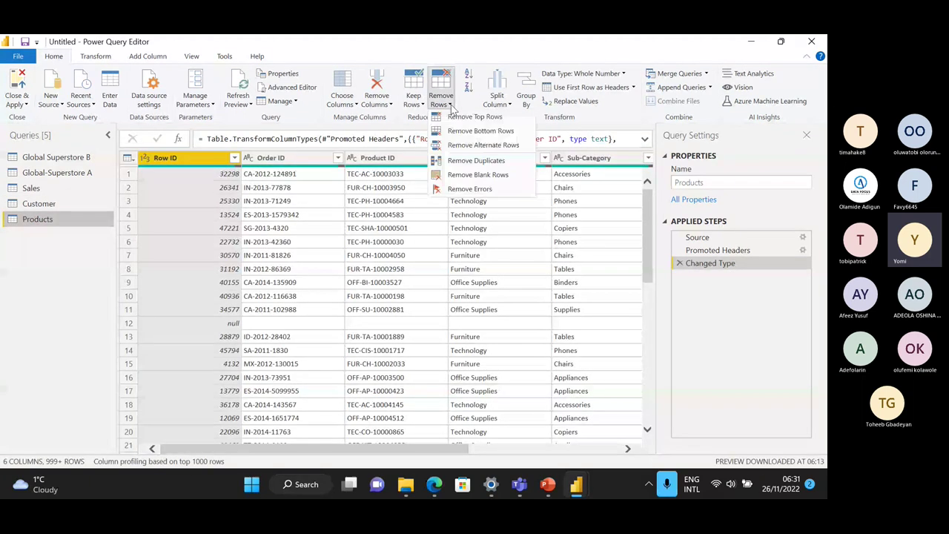
{"action": "left_click", "coordinate": [463, 176]}
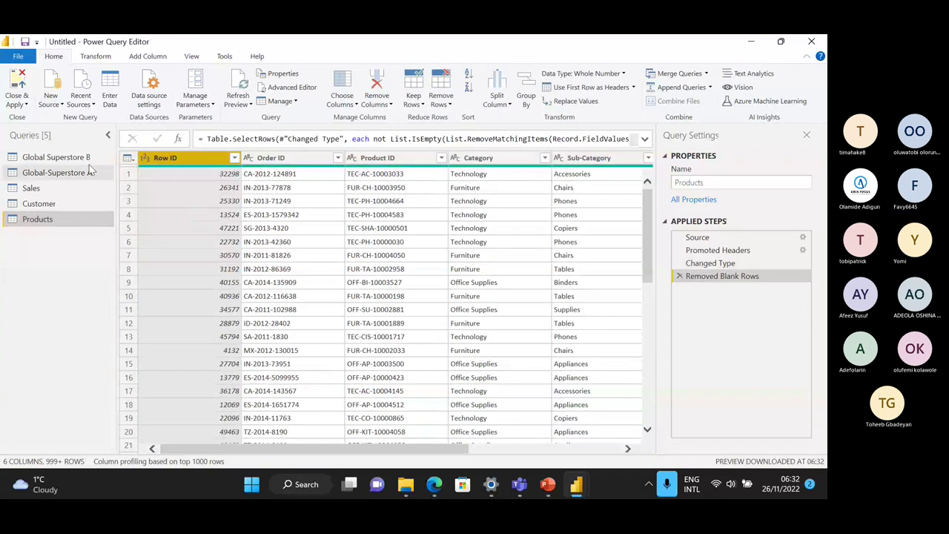
Step: Return to Global Superstore B, review its Row ID filter values for nulls, and close the list without changes
{"action": "left_click", "coordinate": [62, 158]}
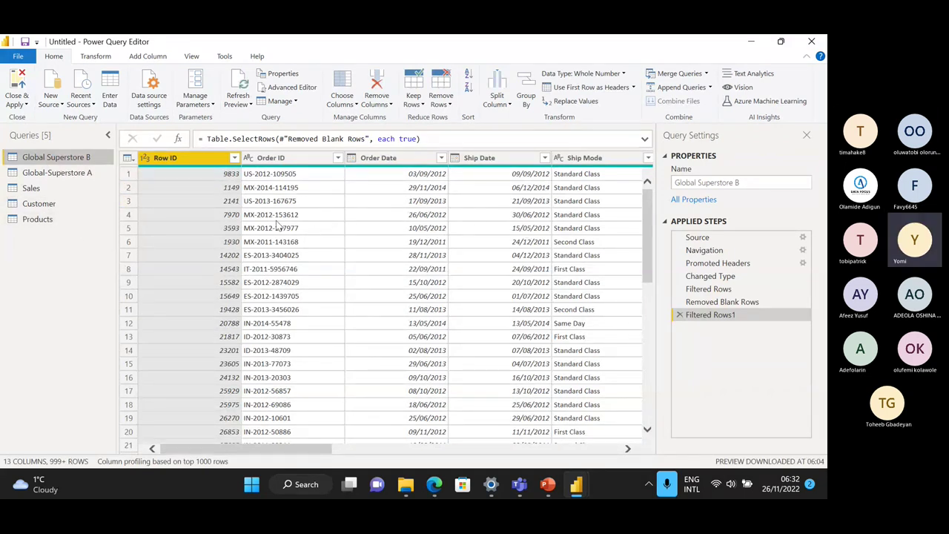
{"action": "left_click", "coordinate": [235, 157]}
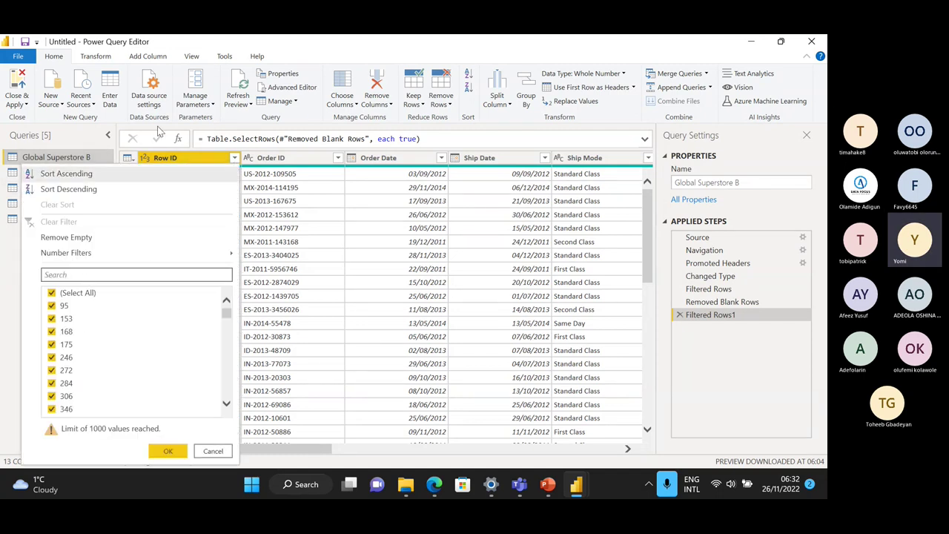
{"action": "scroll", "coordinate": [119, 319], "scroll_direction": "down", "scroll_amount": 3}
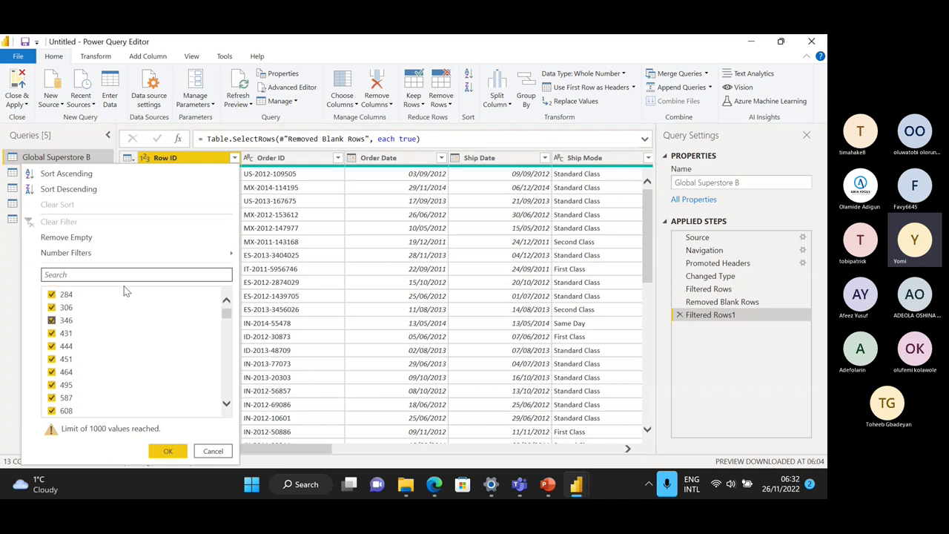
{"action": "scroll", "coordinate": [125, 291], "scroll_direction": "up", "scroll_amount": 1}
{"action": "left_click", "coordinate": [371, 266]}
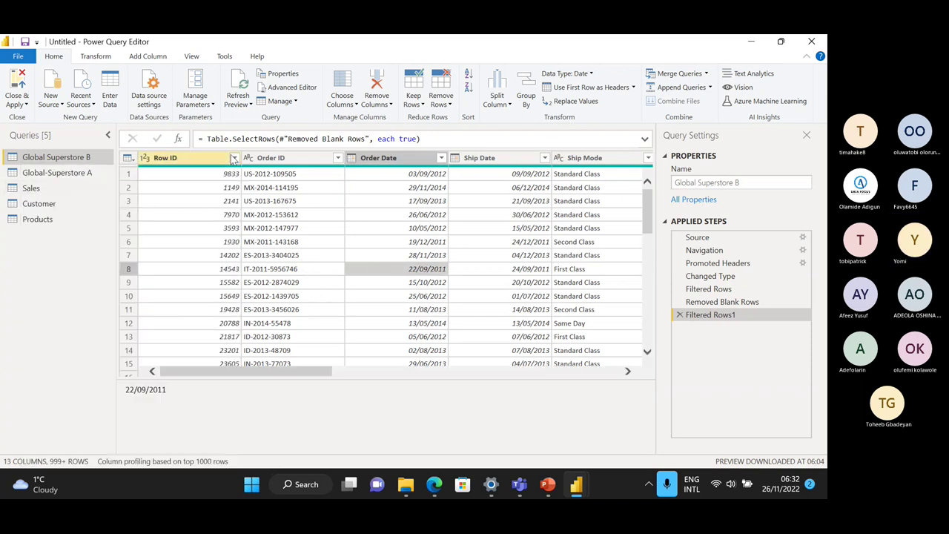
Step: Review the Global-Superstore A, Sales, Customer and Products queries in turn for remaining blank rows, and return to Global Superstore B
{"action": "left_click", "coordinate": [72, 174]}
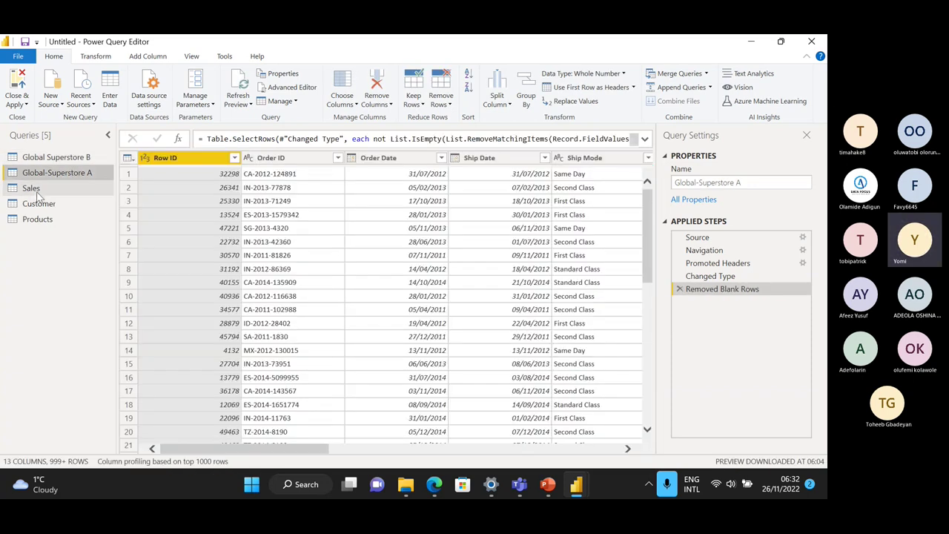
{"action": "left_click", "coordinate": [37, 191]}
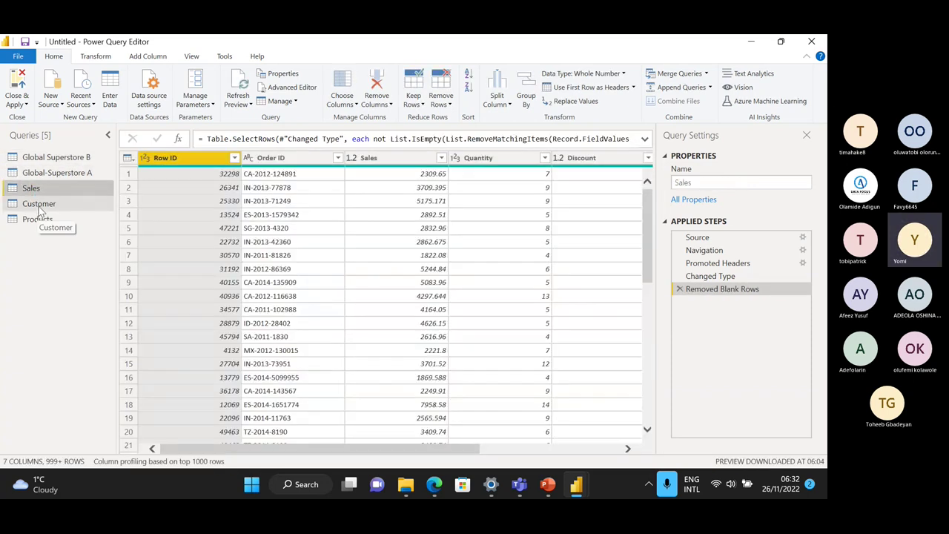
{"action": "left_click", "coordinate": [37, 208]}
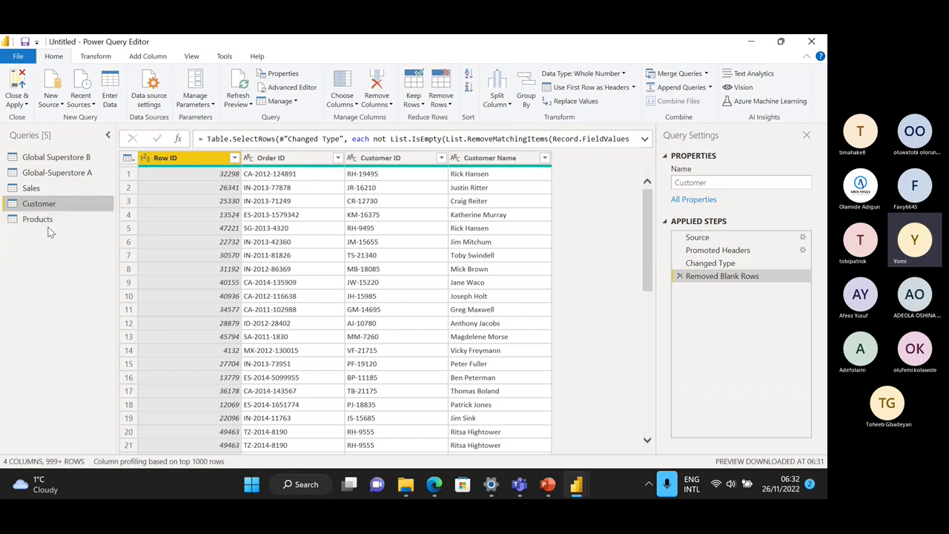
{"action": "left_click", "coordinate": [46, 220]}
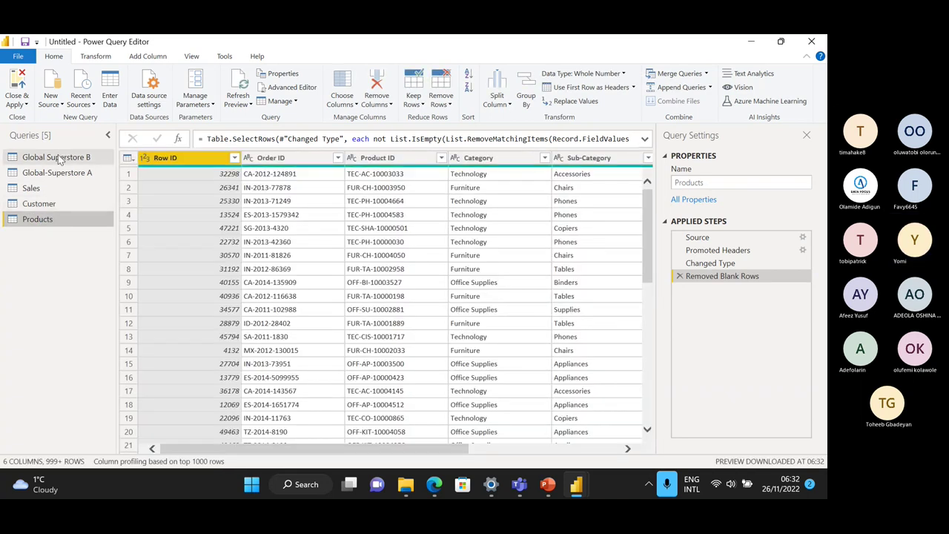
{"action": "left_click", "coordinate": [58, 158]}
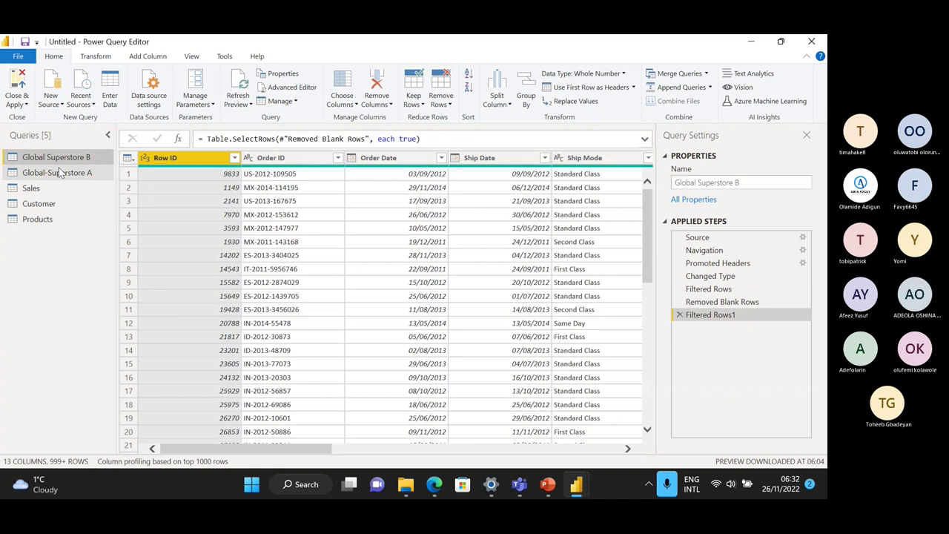
Step: Switch to the Teams meeting to check the participants, and return to the Power Query Editor
{"action": "left_click", "coordinate": [521, 486]}
{"action": "mouse_move", "coordinate": [487, 321]}
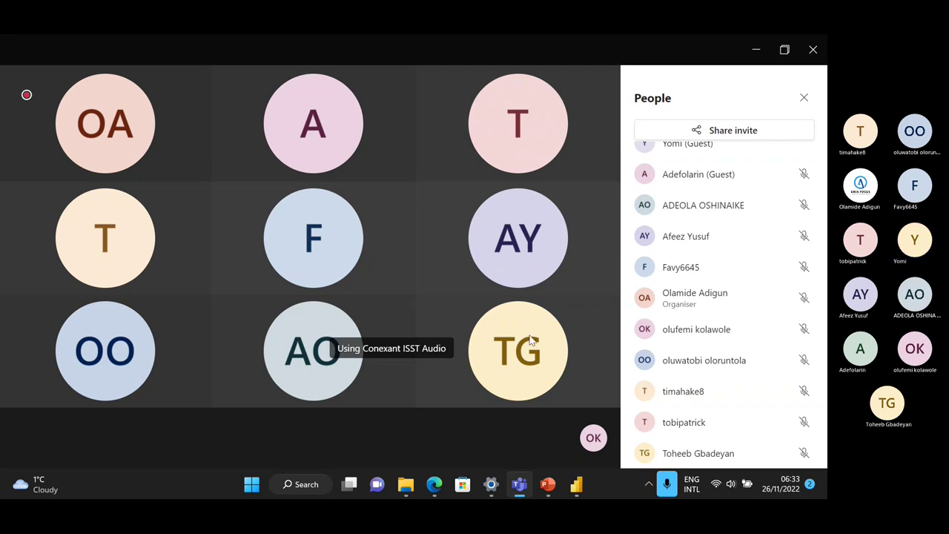
{"action": "mouse_move", "coordinate": [583, 488]}
{"action": "mouse_move", "coordinate": [557, 293]}
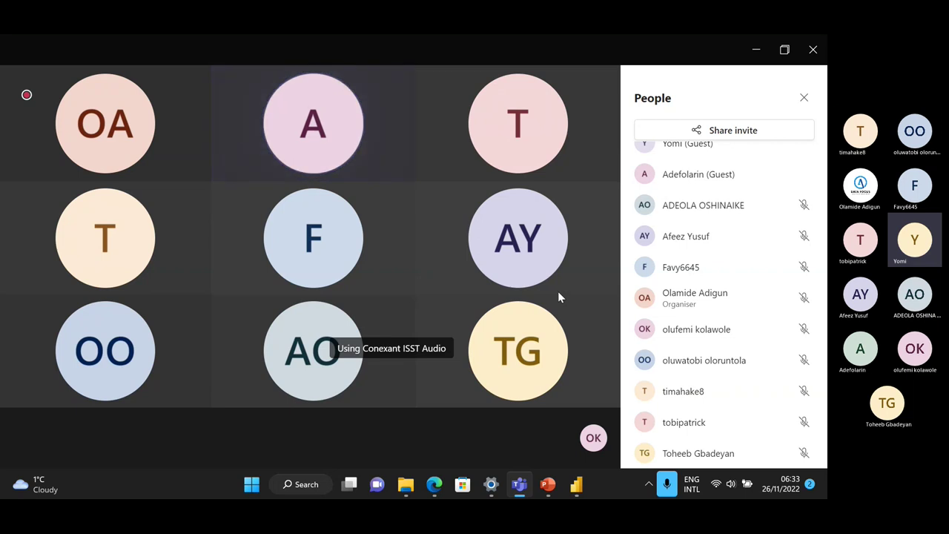
{"action": "mouse_move", "coordinate": [567, 261]}
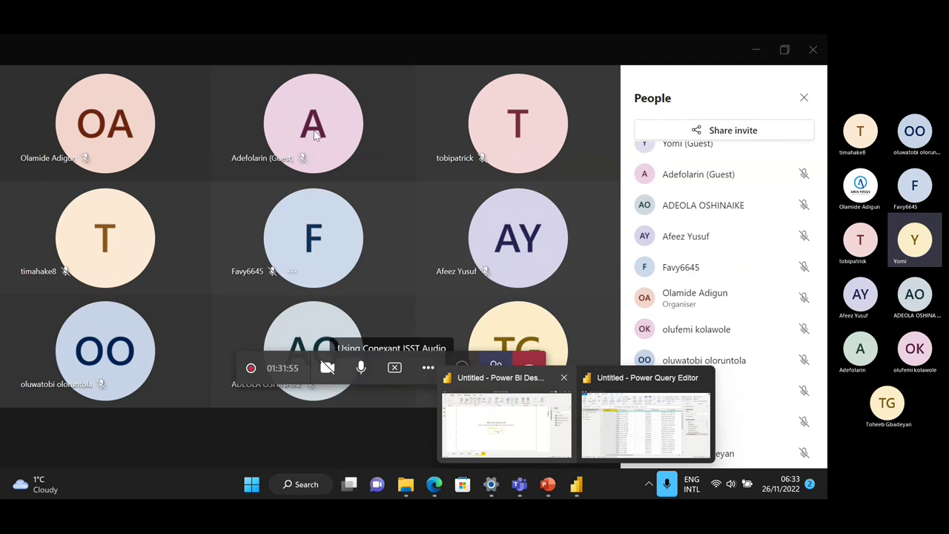
{"action": "left_click", "coordinate": [597, 426]}
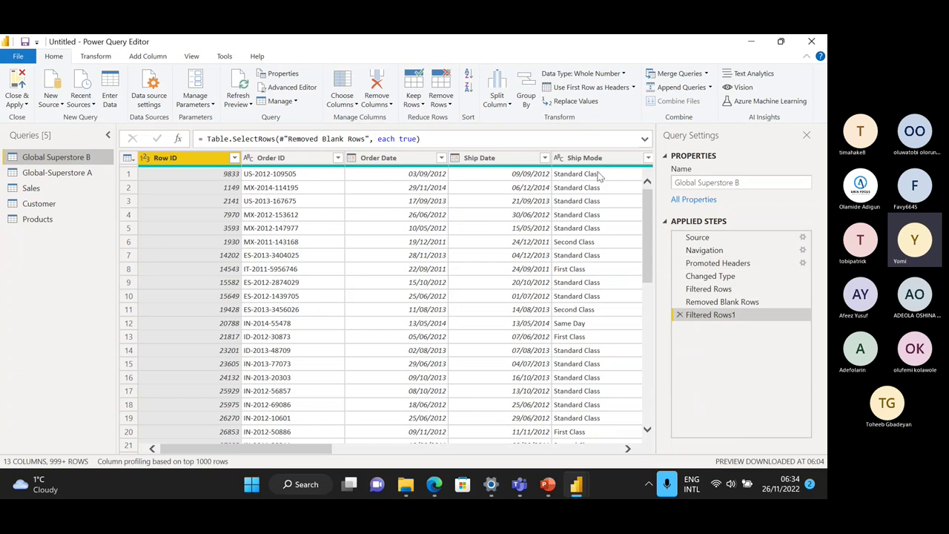
Step: Examine the Global Superstore B columns and compare them with the Global-Superstore A, Sales, Customer and Products tables
{"action": "left_click", "coordinate": [185, 159]}
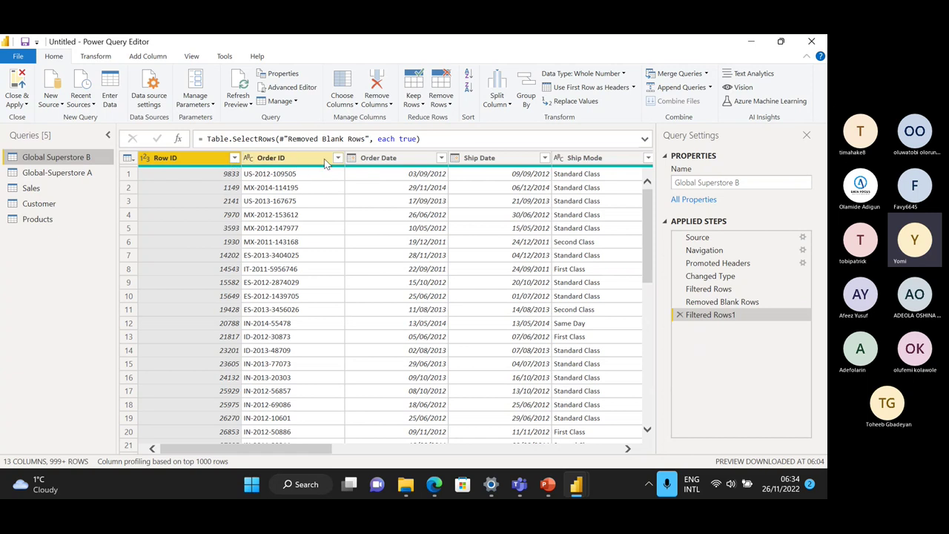
{"action": "left_click", "coordinate": [568, 159], "text": "ctrl"}
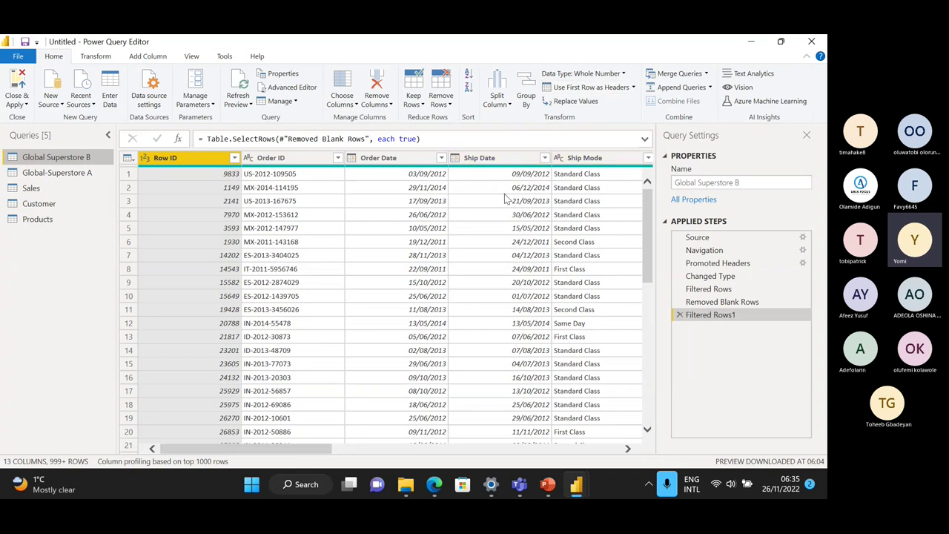
{"action": "left_click", "coordinate": [74, 173]}
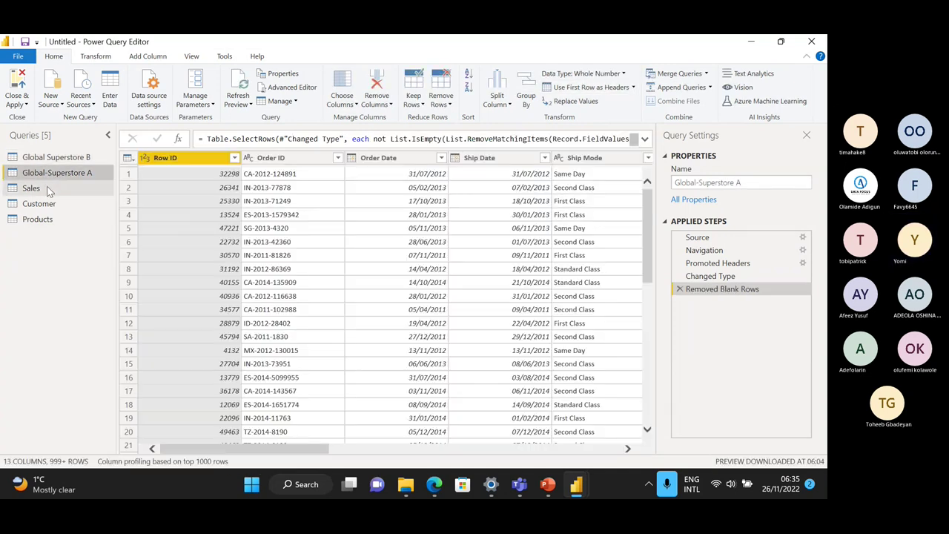
{"action": "left_click", "coordinate": [56, 157]}
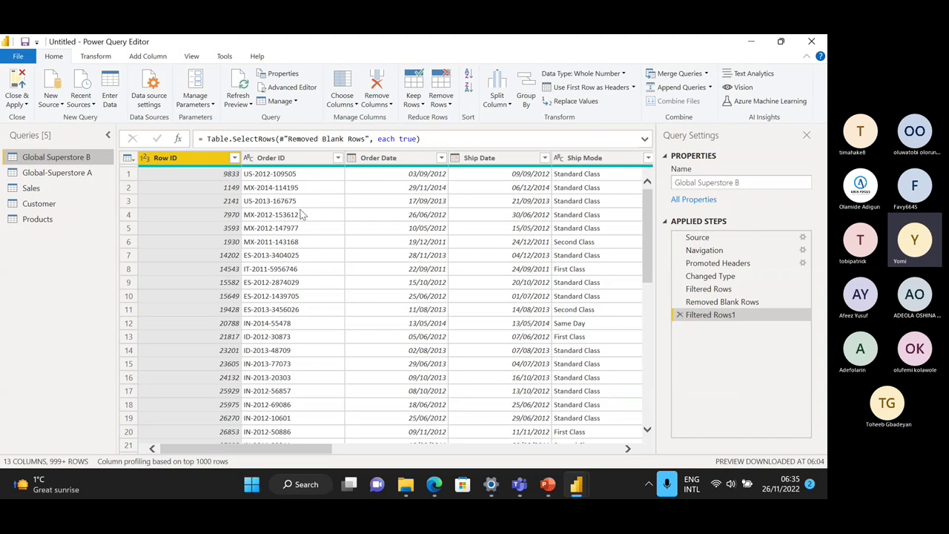
{"action": "left_click", "coordinate": [51, 175]}
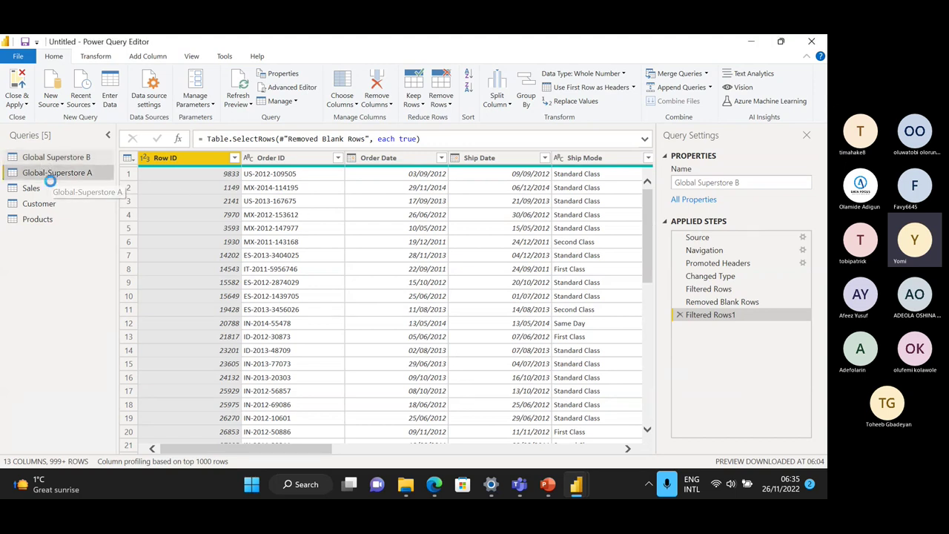
{"action": "left_click", "coordinate": [35, 188]}
{"action": "left_click", "coordinate": [44, 205]}
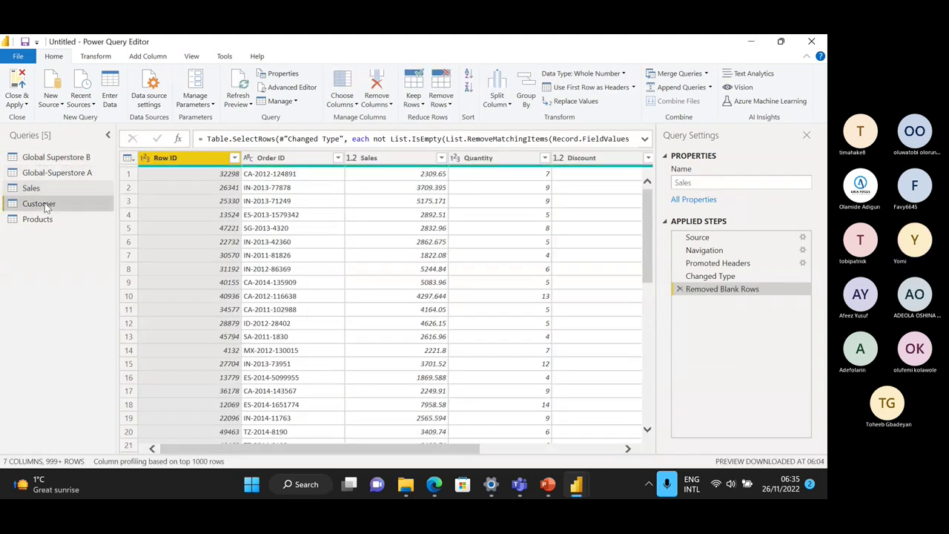
{"action": "left_click", "coordinate": [44, 219]}
{"action": "left_click", "coordinate": [58, 158]}
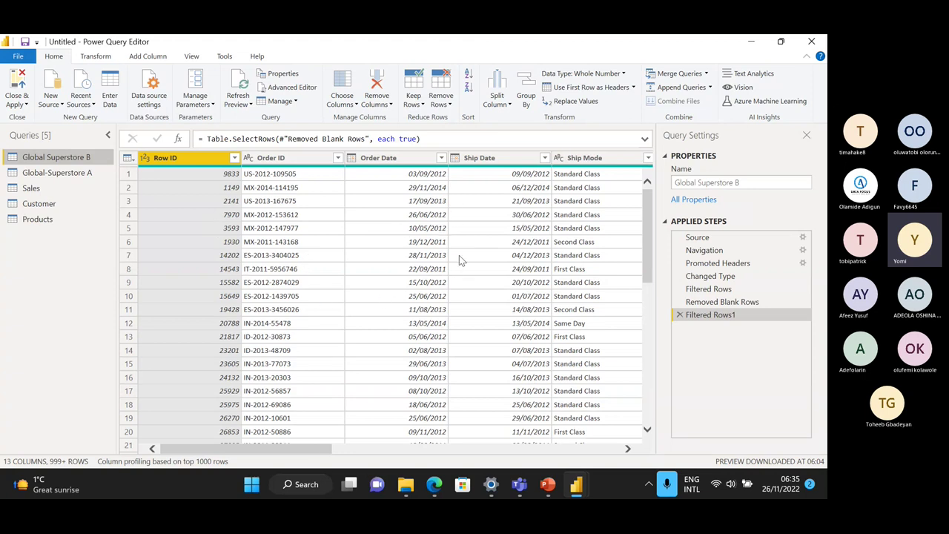
Step: Review the applied steps of Global Superstore B from Source and Navigation through Promoted Headers to Filtered Rows1
{"action": "left_click", "coordinate": [725, 236]}
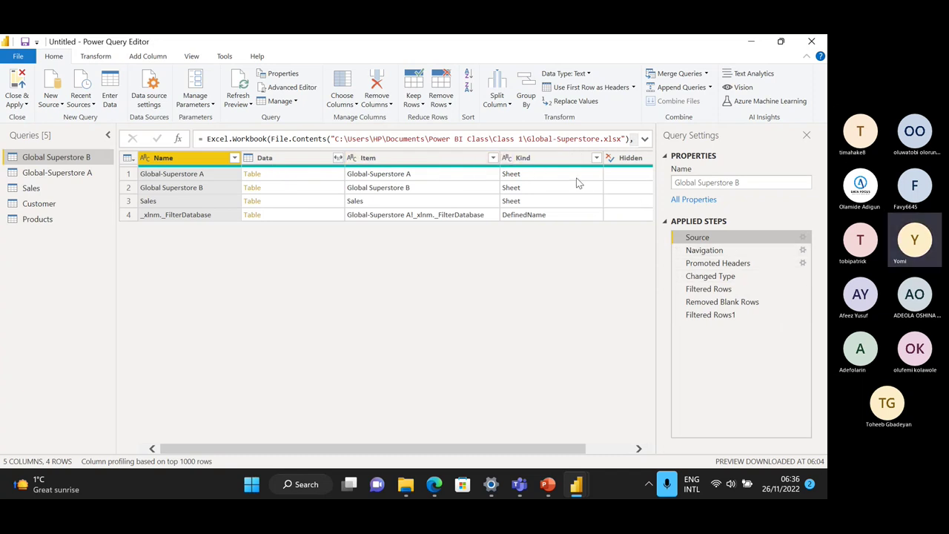
{"action": "left_click", "coordinate": [745, 250]}
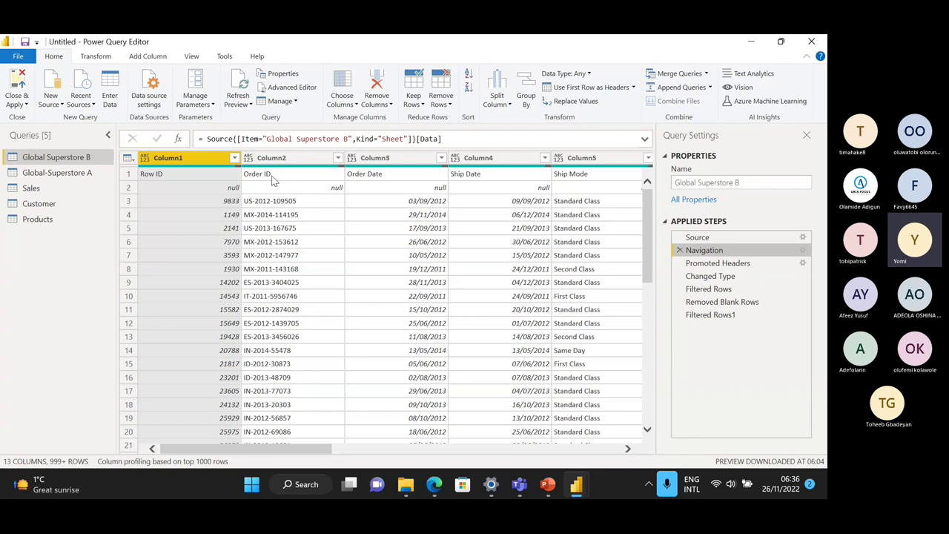
{"action": "left_click", "coordinate": [737, 268]}
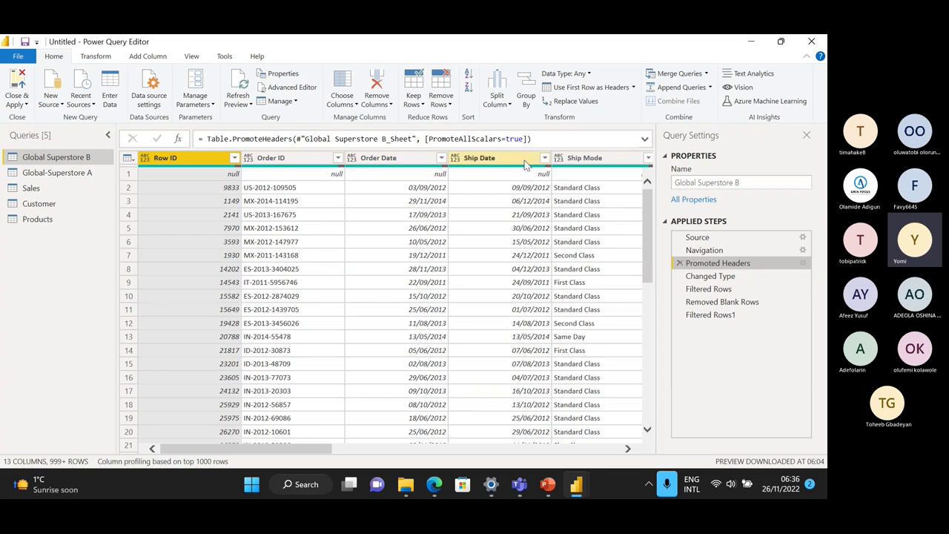
{"action": "left_click", "coordinate": [709, 291]}
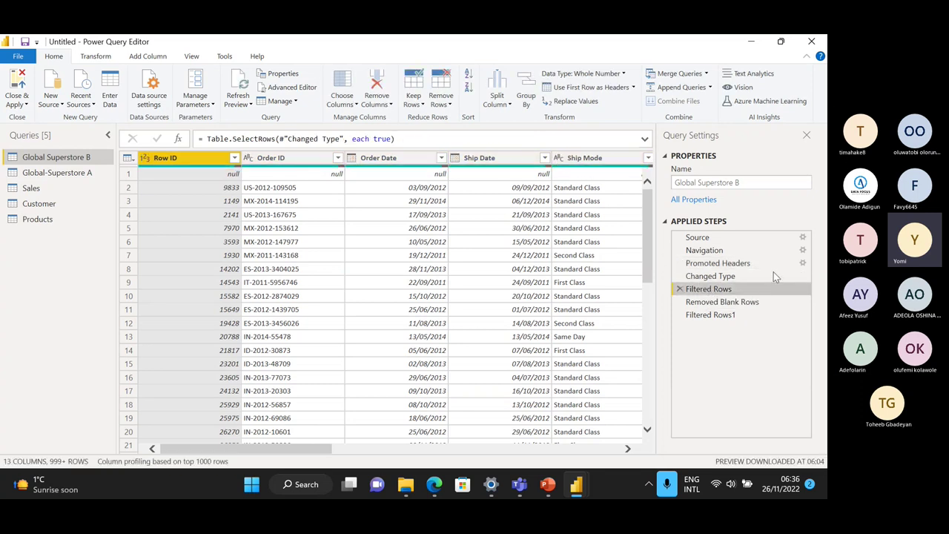
{"action": "left_click", "coordinate": [704, 301]}
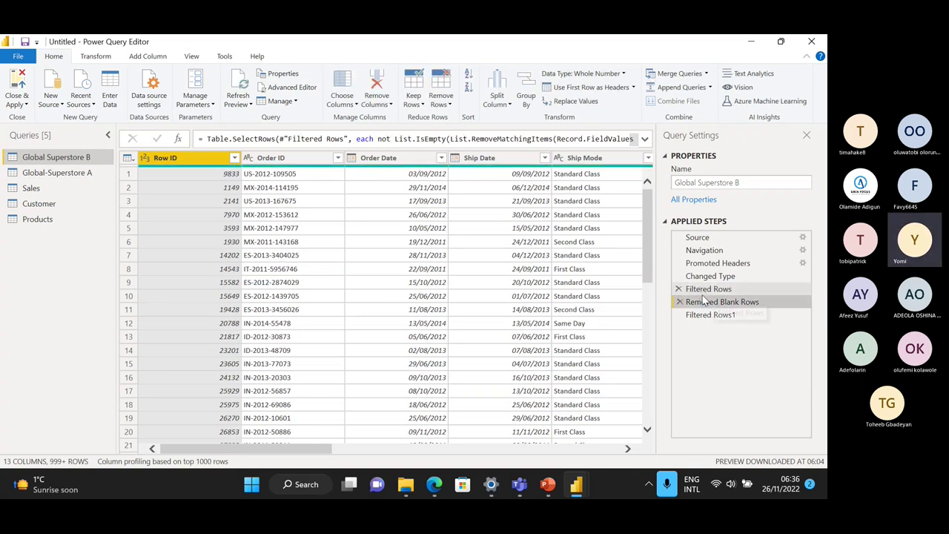
{"action": "left_click", "coordinate": [704, 316]}
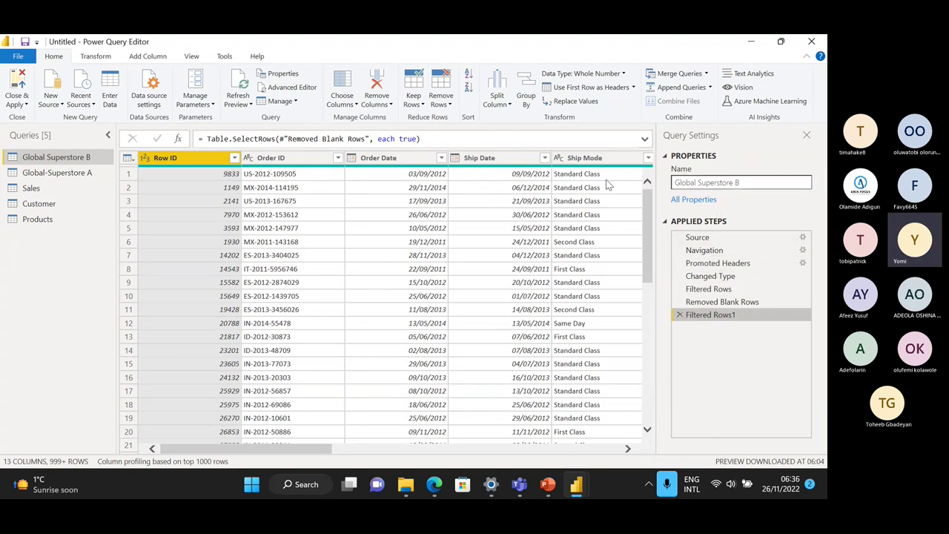
Step: Look through the other four queries and their applied steps, ending back on Global Superstore B
{"action": "left_click", "coordinate": [65, 172]}
{"action": "left_click", "coordinate": [52, 187]}
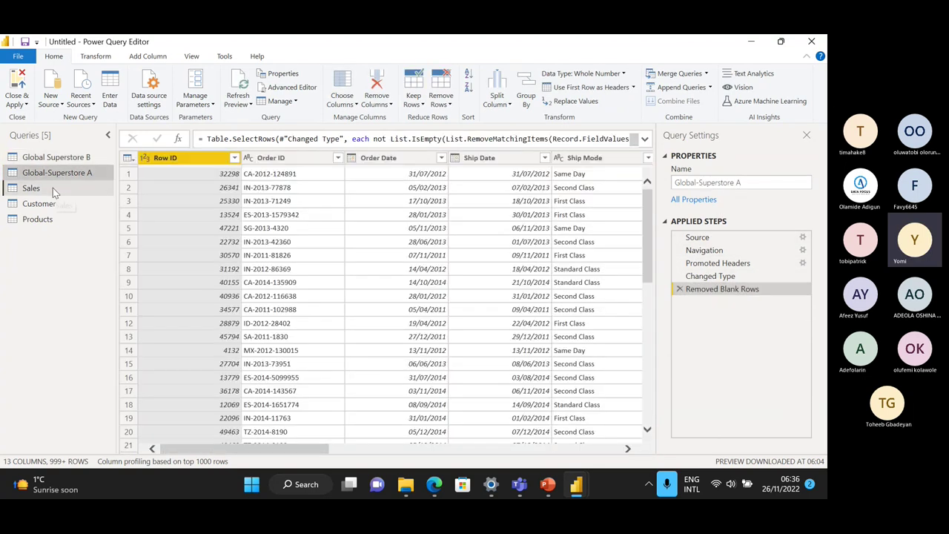
{"action": "left_click", "coordinate": [41, 206]}
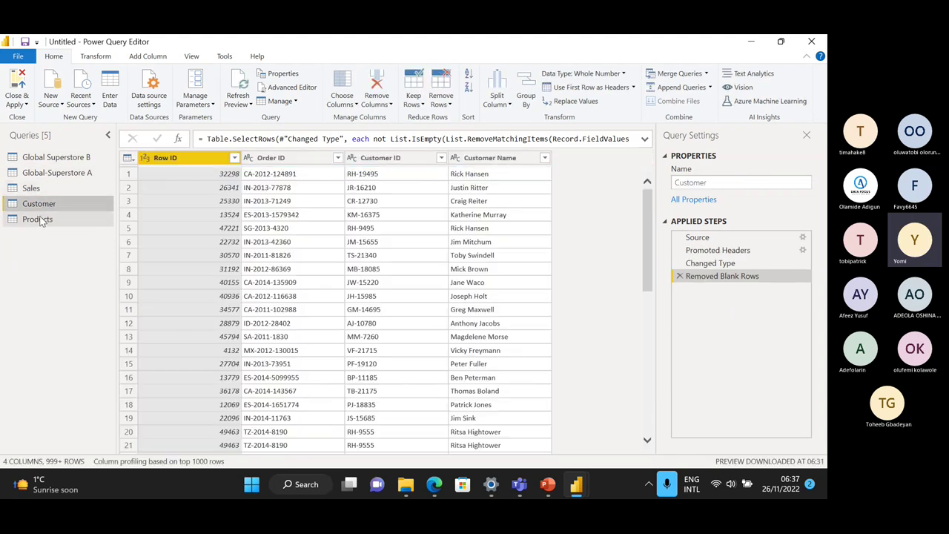
{"action": "left_click", "coordinate": [35, 219]}
{"action": "left_click", "coordinate": [64, 159]}
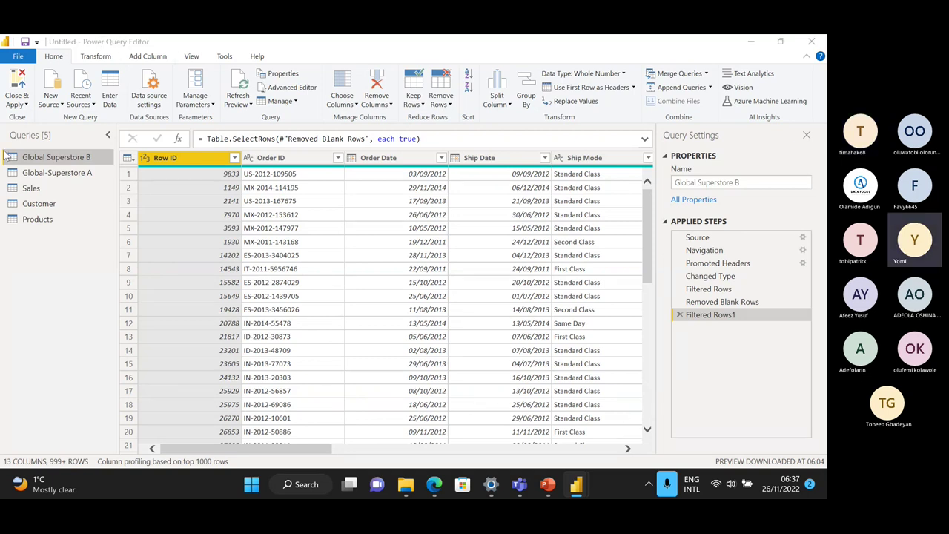
Step: Review the Remove Rows options for Global-Superstore A and close the list without applying any
{"action": "left_click", "coordinate": [54, 176]}
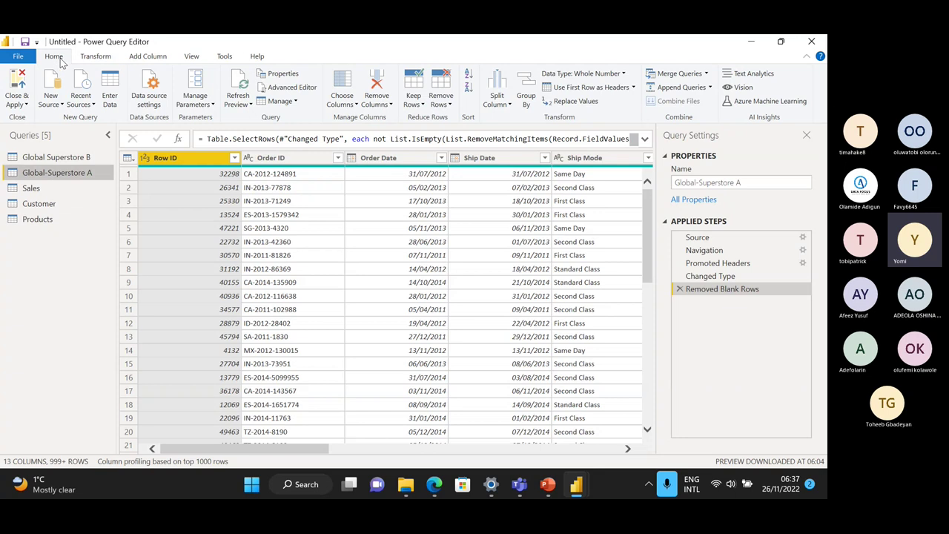
{"action": "left_click", "coordinate": [448, 104]}
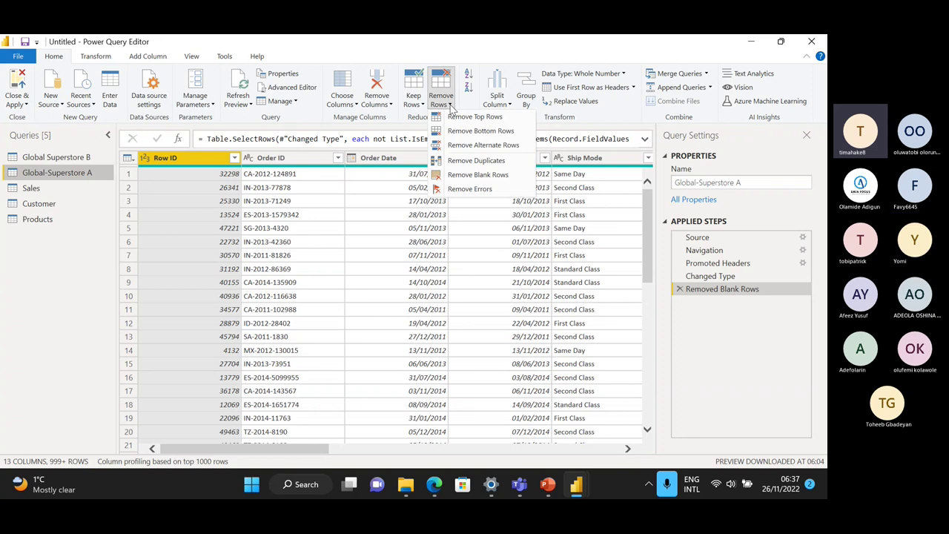
{"action": "left_click", "coordinate": [63, 277]}
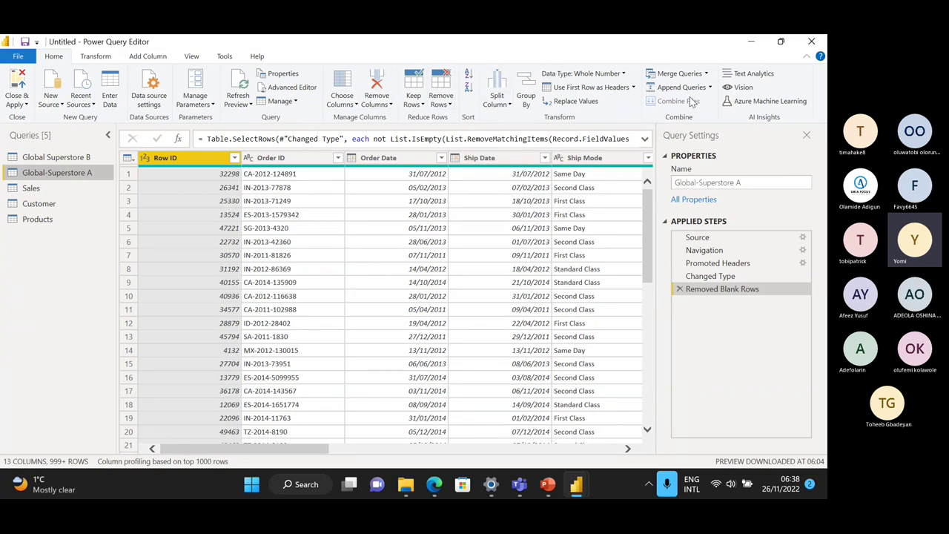
{"action": "left_click", "coordinate": [449, 104]}
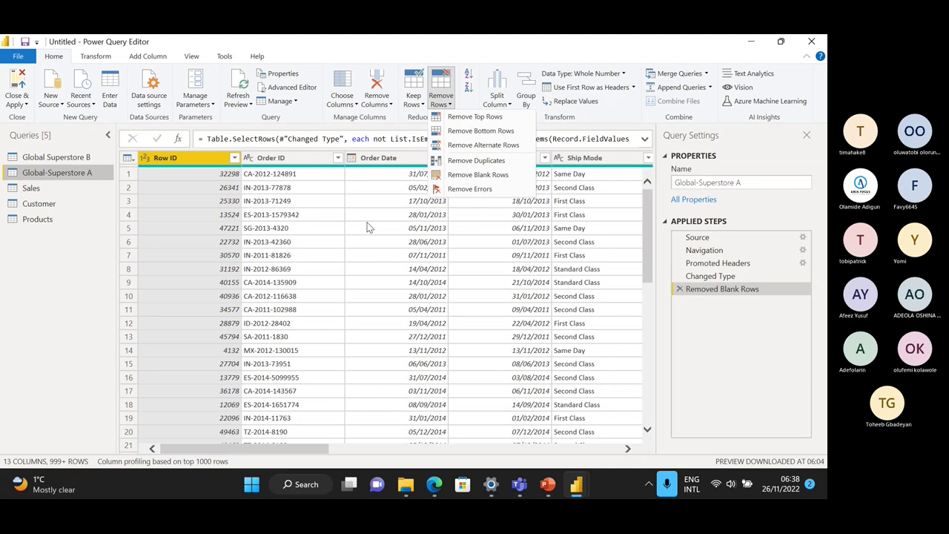
{"action": "left_click", "coordinate": [36, 306]}
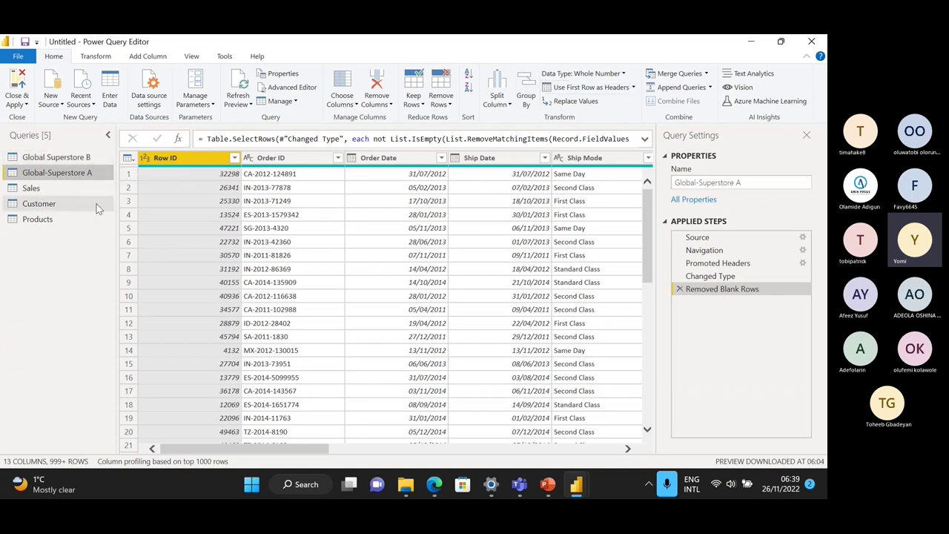
Step: Compare the column structure of Global Superstore B with that of Global-Superstore A
{"action": "left_click", "coordinate": [67, 157]}
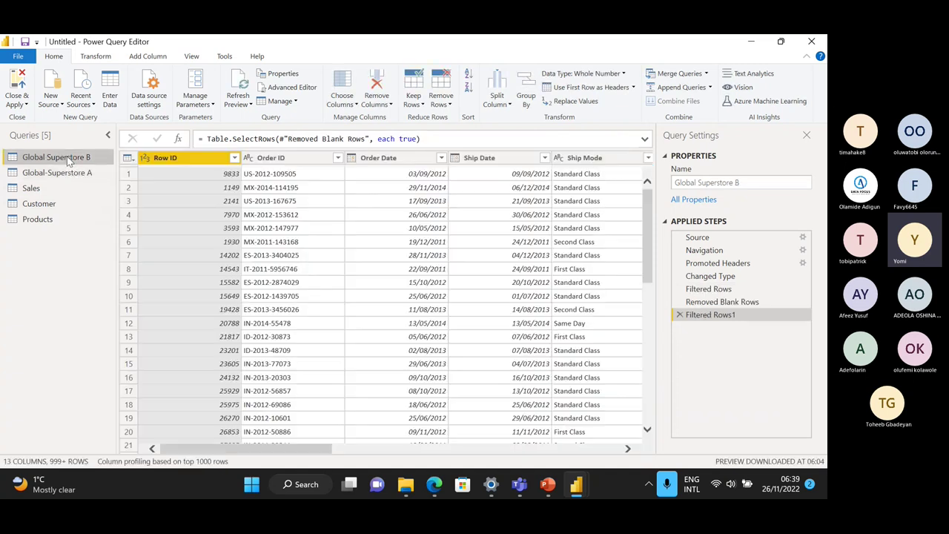
{"action": "left_click", "coordinate": [75, 173]}
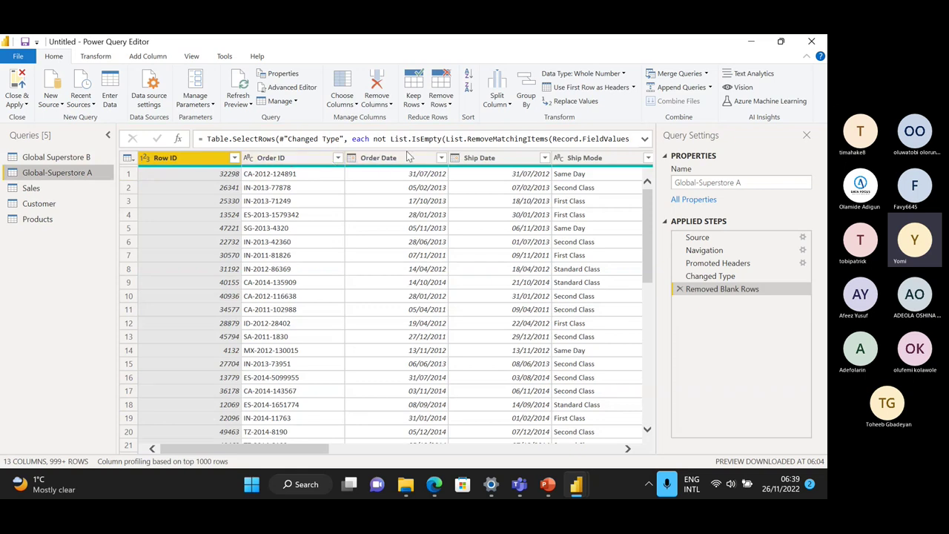
{"action": "left_click", "coordinate": [97, 157]}
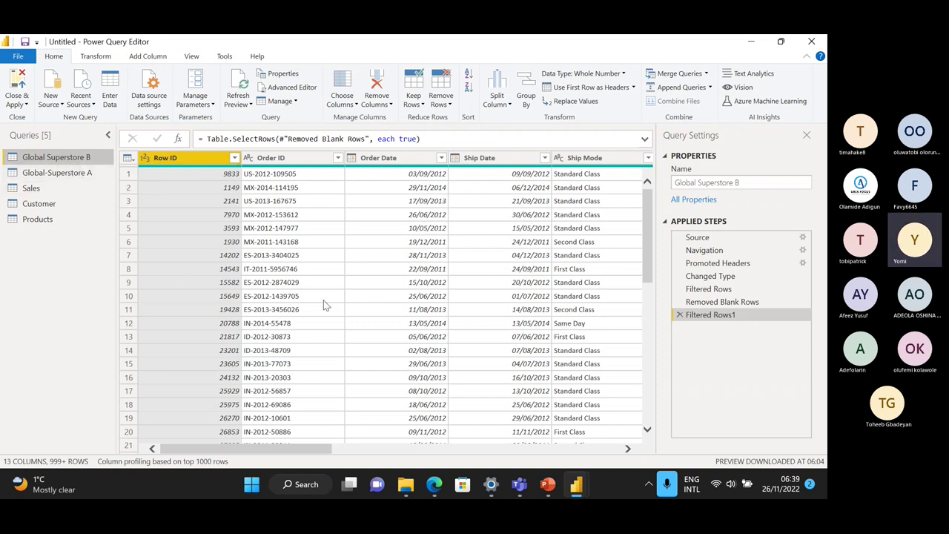
Step: Append Global Superstore B to the existing Global-Superstore A query as a two-table append
{"action": "left_click", "coordinate": [81, 176]}
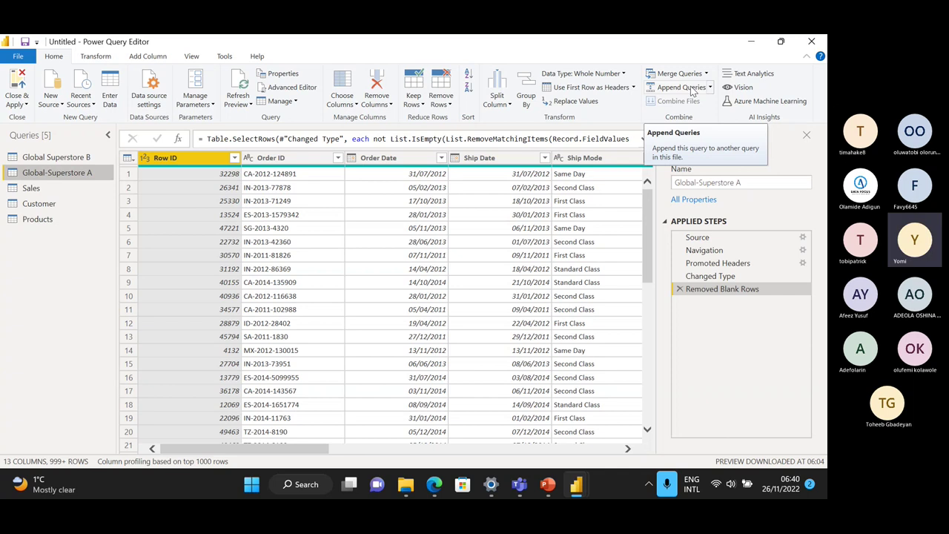
{"action": "left_click", "coordinate": [710, 87]}
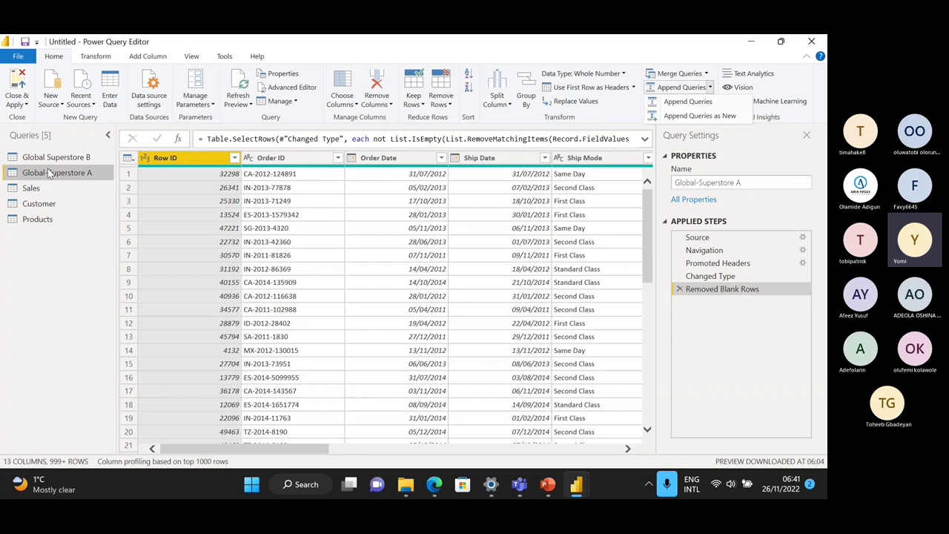
{"action": "left_click", "coordinate": [717, 106]}
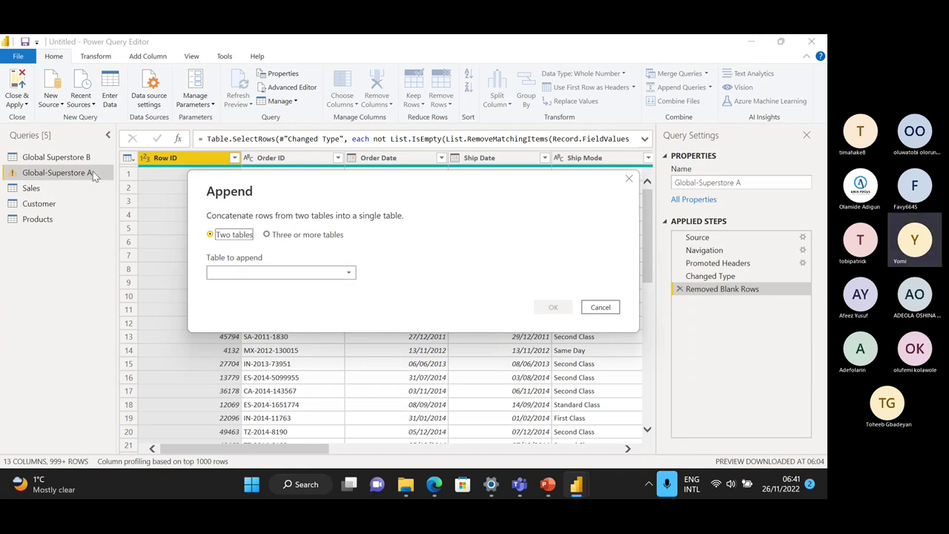
{"action": "left_click", "coordinate": [303, 273]}
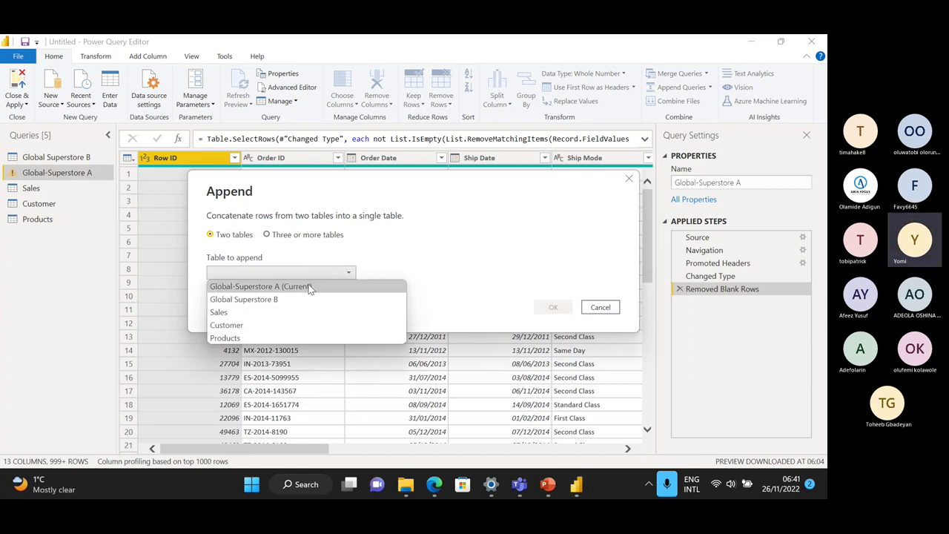
{"action": "left_click", "coordinate": [259, 300]}
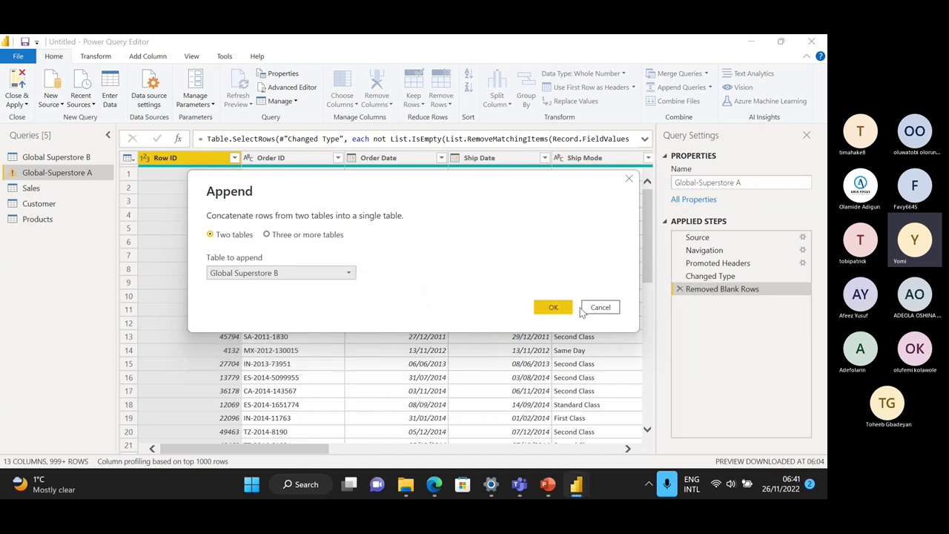
{"action": "left_click", "coordinate": [554, 308]}
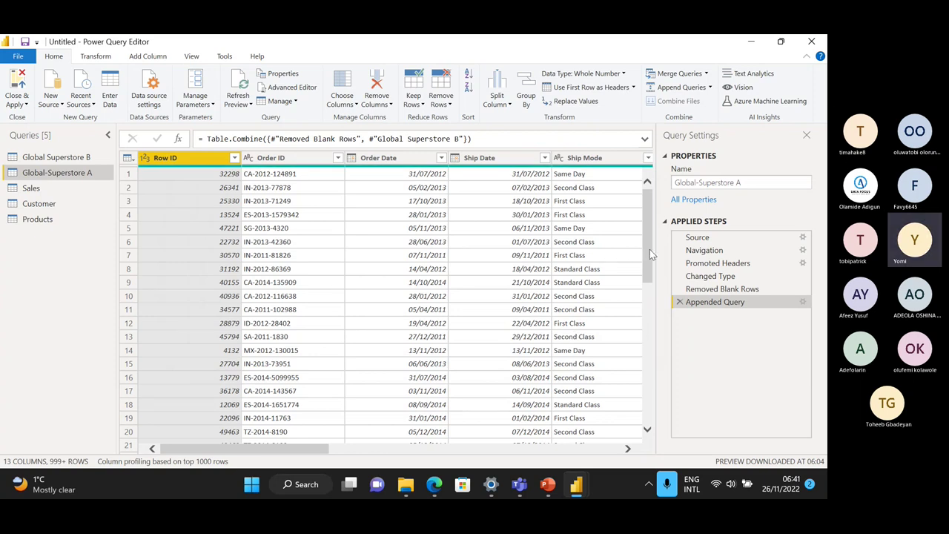
Step: Delete the Appended Query step from Global-Superstore A
{"action": "left_click_drag", "start_coordinate": [650, 250], "coordinate": [635, 227]}
{"action": "left_click", "coordinate": [679, 301]}
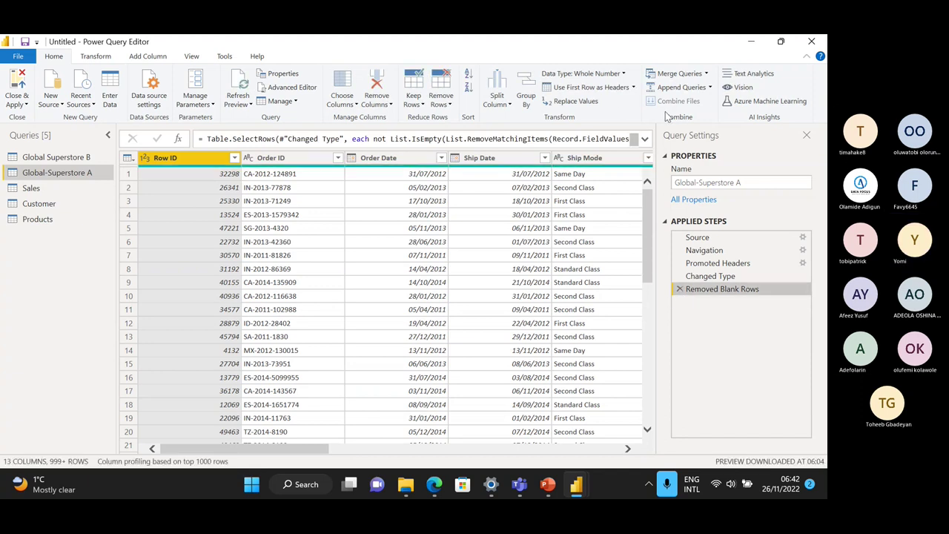
Step: Append Global-Superstore A and Global Superstore B as a new query, with A as the first table and B as the second
{"action": "left_click", "coordinate": [710, 88]}
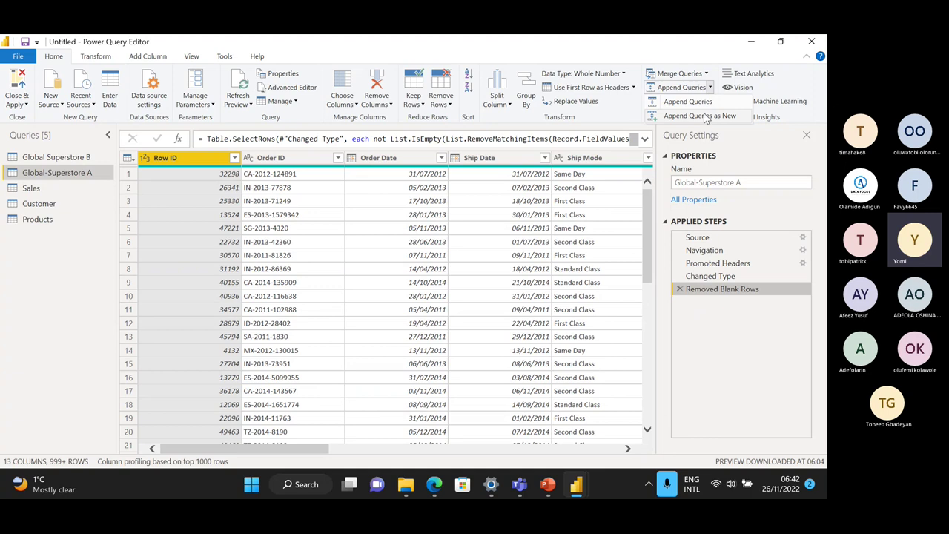
{"action": "left_click", "coordinate": [704, 117]}
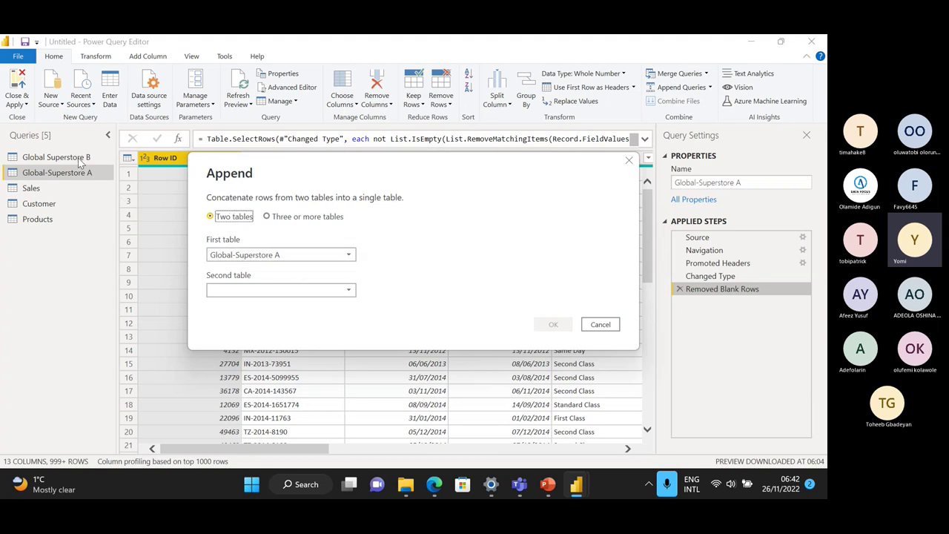
{"action": "left_click", "coordinate": [275, 293]}
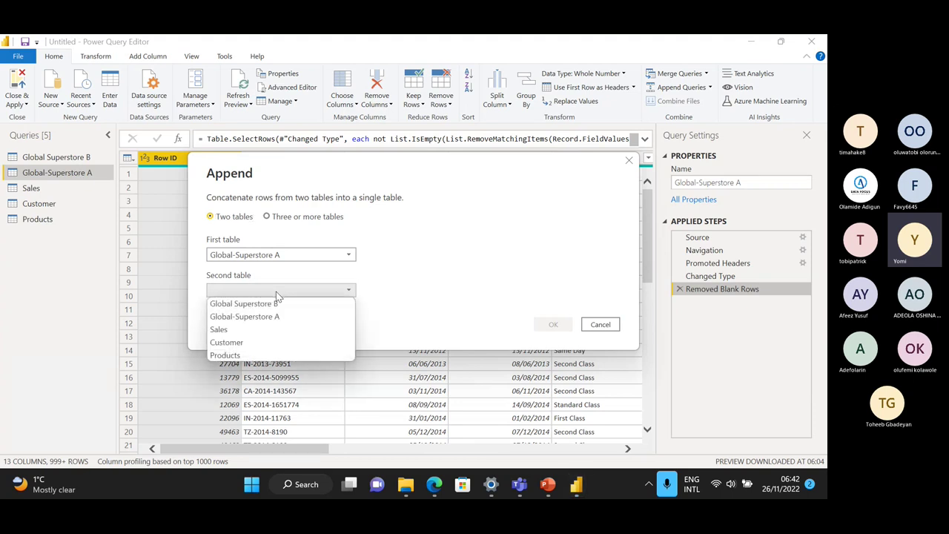
{"action": "left_click", "coordinate": [274, 303]}
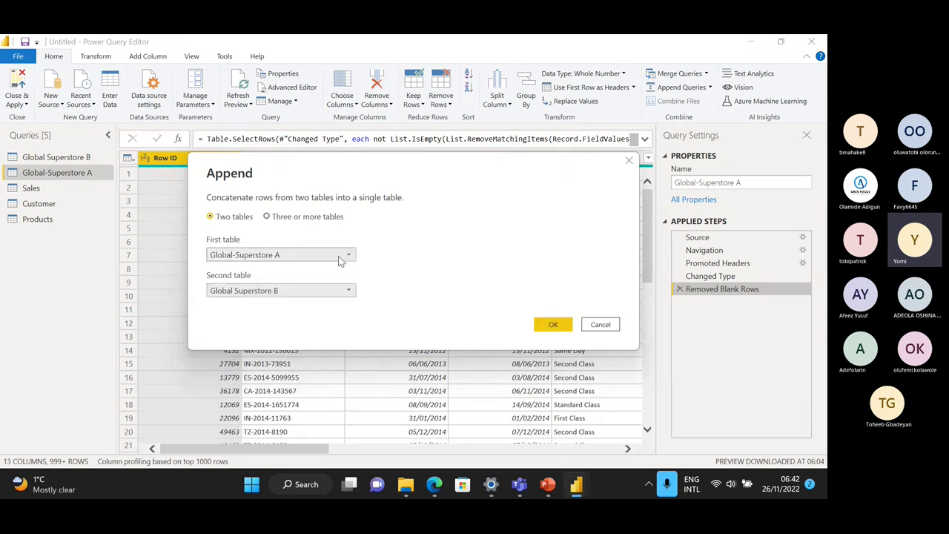
{"action": "left_click", "coordinate": [553, 327]}
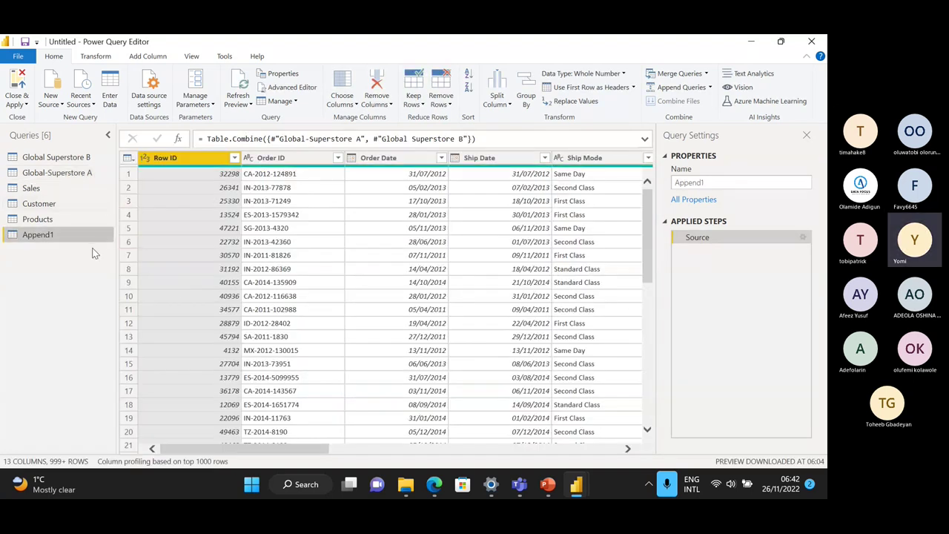
Step: Rename the newly appended query as Global Superstore
{"action": "double_click", "coordinate": [52, 235]}
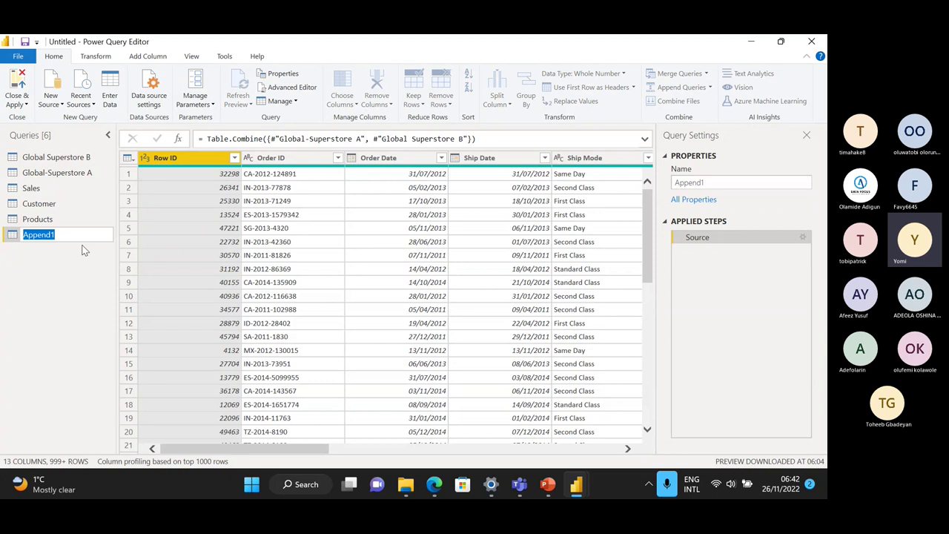
{"action": "type", "text": "Final \\\\\\\\\\\\g"}
{"action": "key", "text": "BackSpace"}
{"action": "key", "text": "BackSpace"}
{"action": "key", "text": "BackSpace"}
{"action": "key", "text": "BackSpace"}
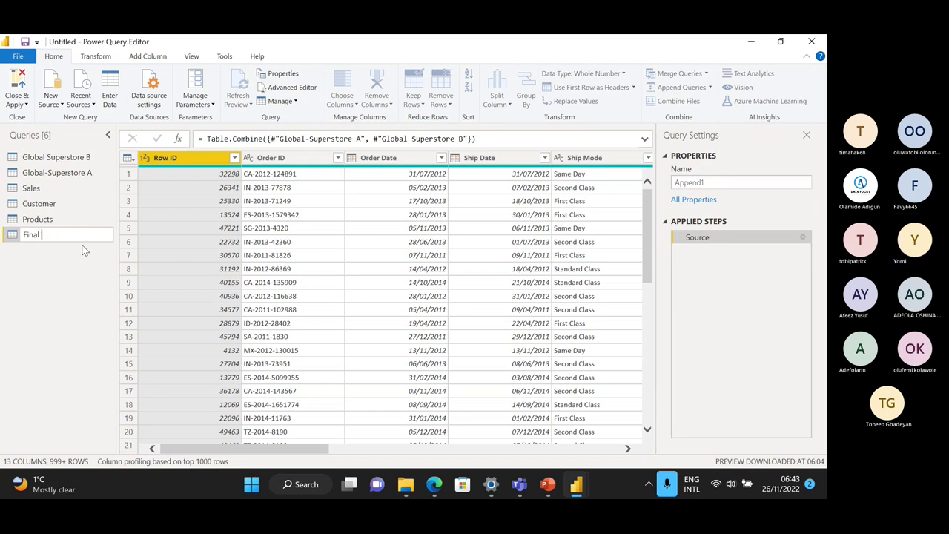
{"action": "key", "text": "BackSpace"}
{"action": "key", "text": "BackSpace"}
{"action": "key", "text": "BackSpace"}
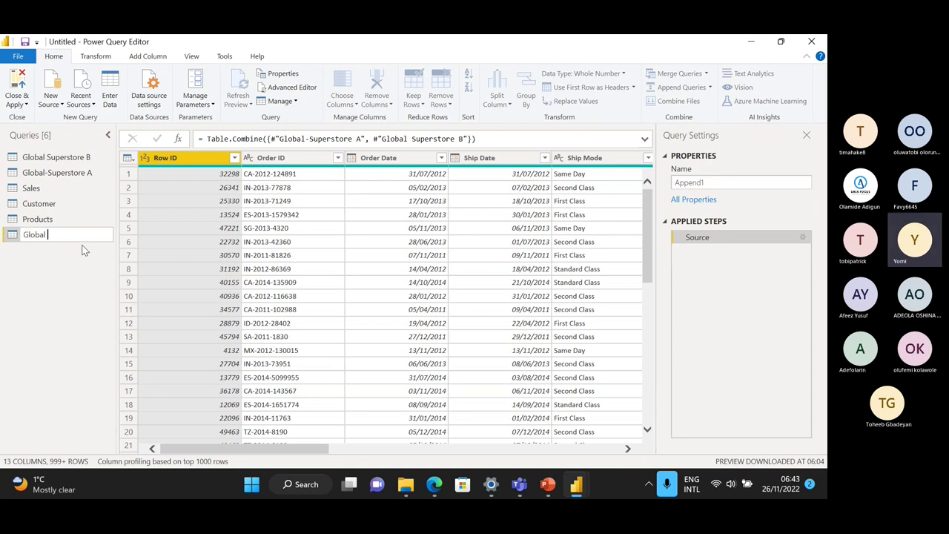
{"action": "type", "text": "Global Superstore"}
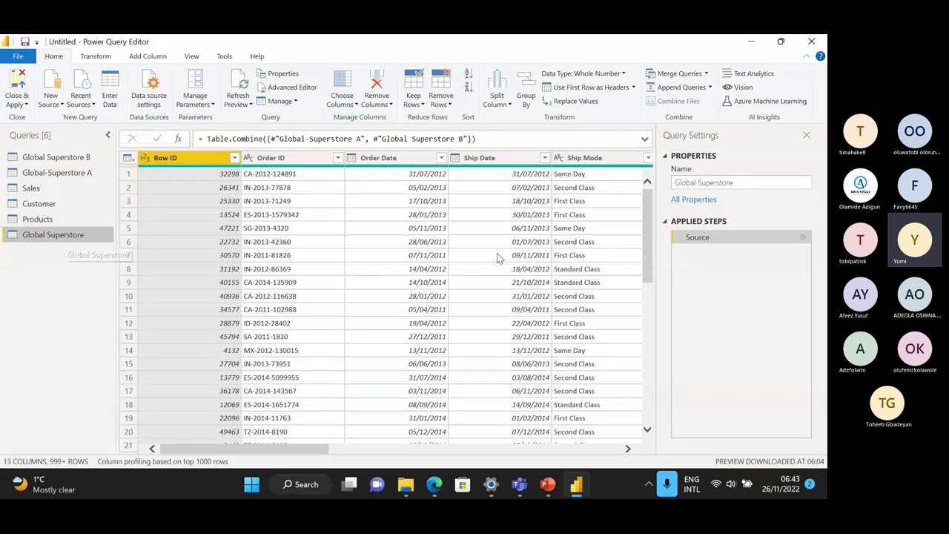
Step: Compare the combined Global Superstore query with Global-Superstore A and review the Append Queries options without applying any
{"action": "scroll", "coordinate": [260, 312], "scroll_direction": "down", "scroll_amount": 1}
{"action": "scroll", "coordinate": [224, 321], "scroll_direction": "up", "scroll_amount": 1}
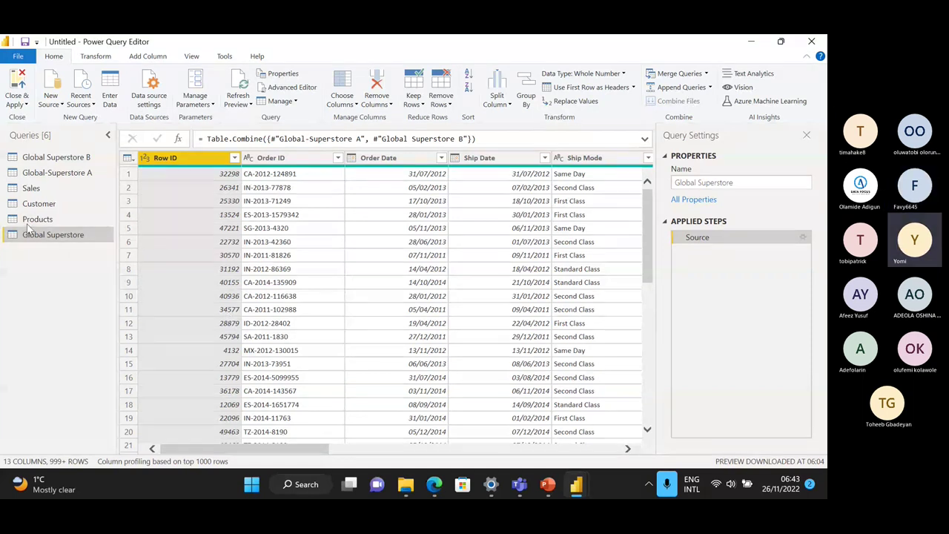
{"action": "left_click", "coordinate": [64, 175]}
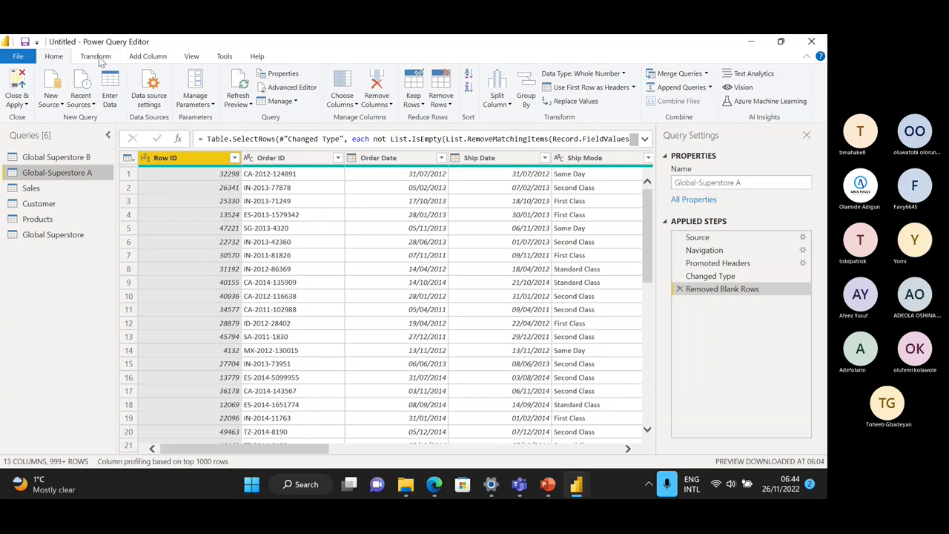
{"action": "left_click", "coordinate": [55, 240]}
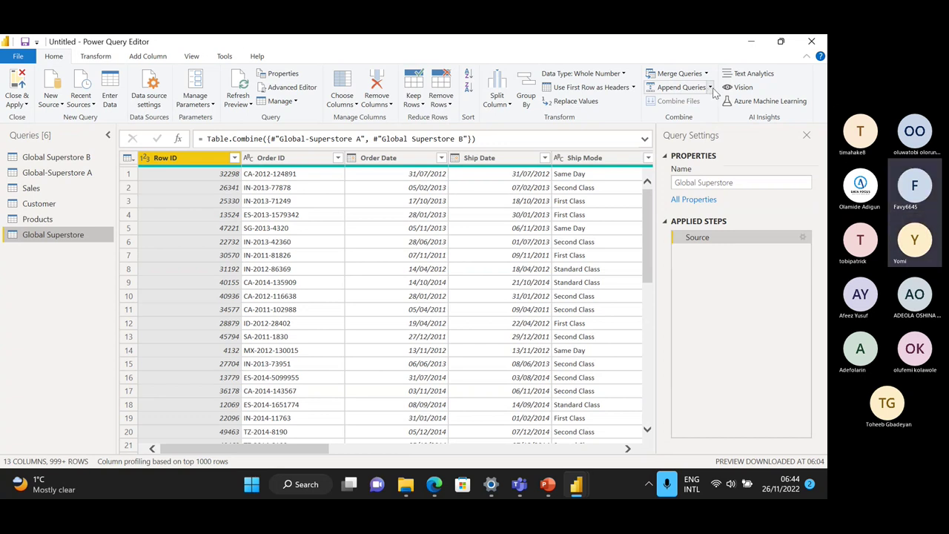
{"action": "left_click", "coordinate": [709, 89]}
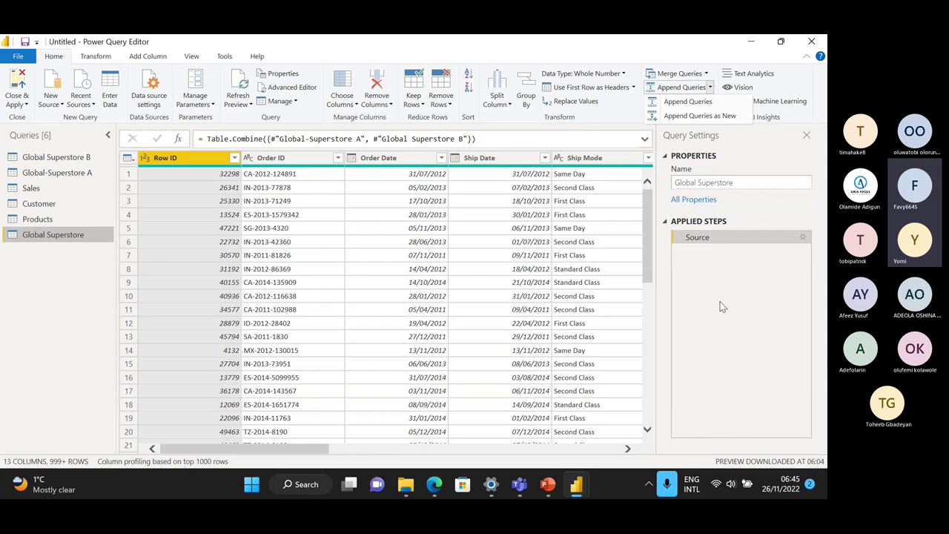
{"action": "left_click", "coordinate": [48, 178]}
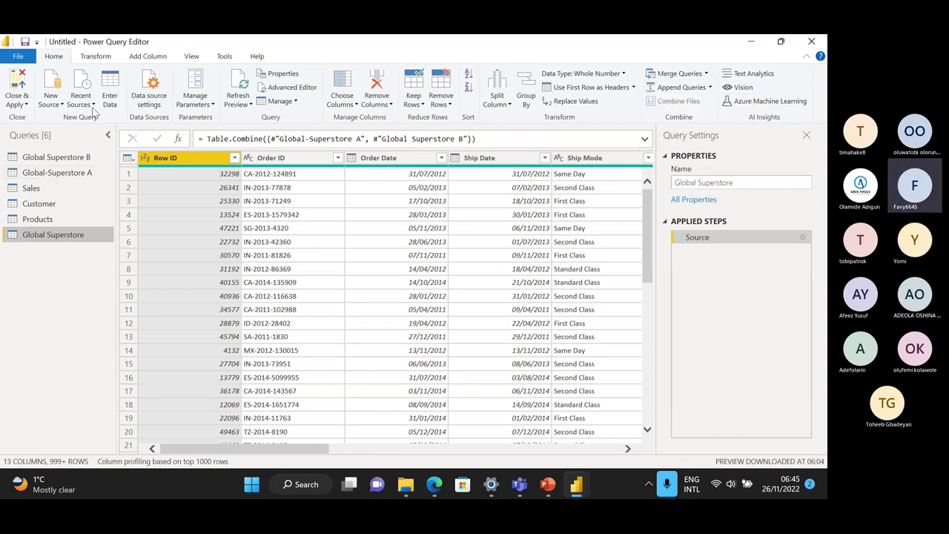
{"action": "left_click", "coordinate": [64, 174]}
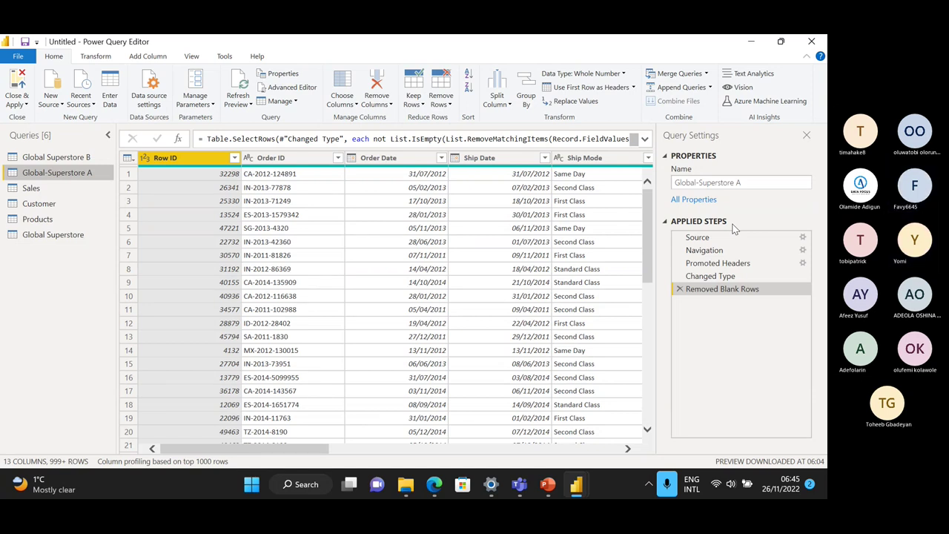
{"action": "left_click", "coordinate": [750, 41]}
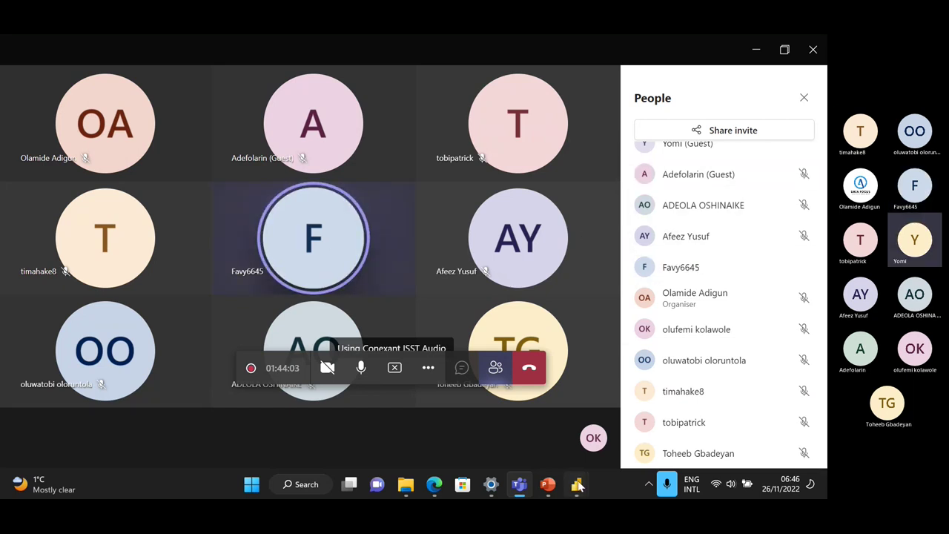
{"action": "mouse_move", "coordinate": [579, 485]}
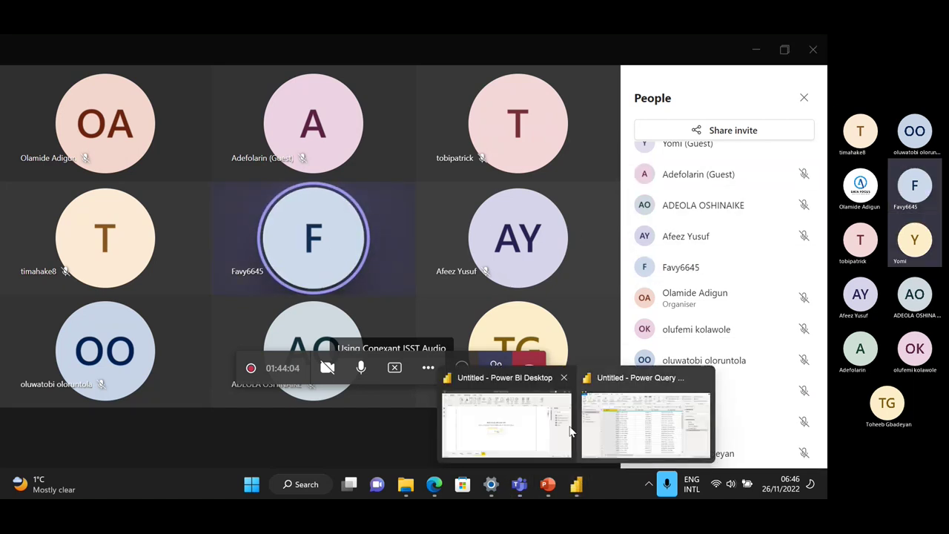
{"action": "left_click", "coordinate": [650, 442]}
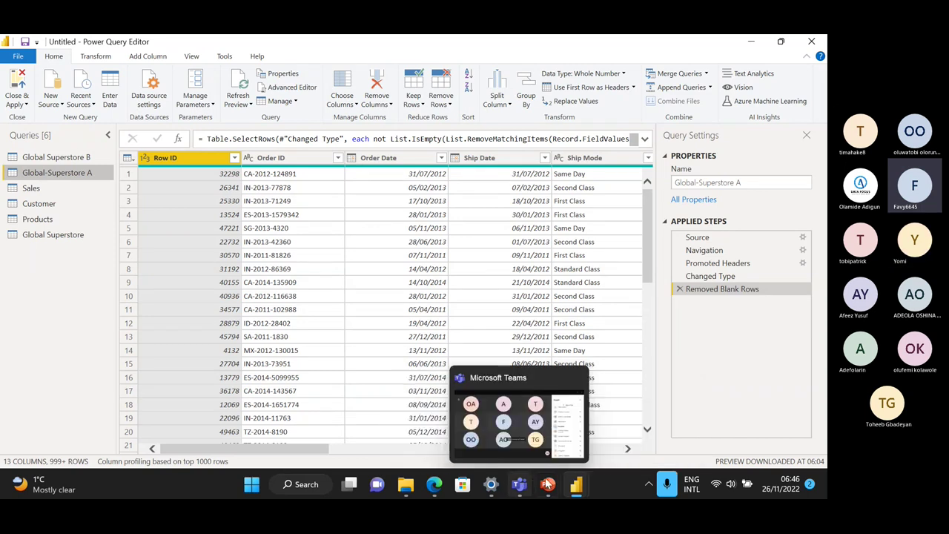
Step: Switch to the Microsoft Teams meeting and stop sharing the screen
{"action": "mouse_move", "coordinate": [576, 486]}
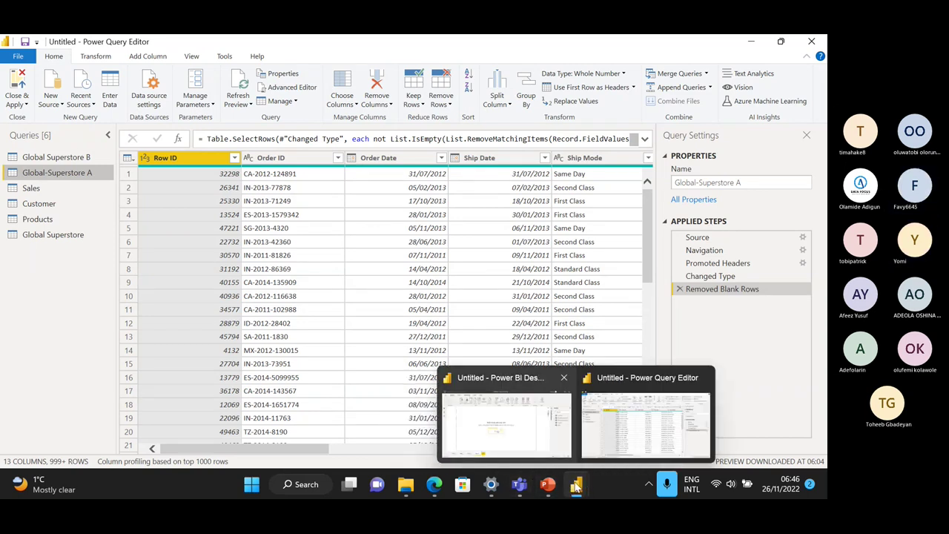
{"action": "left_click", "coordinate": [519, 484]}
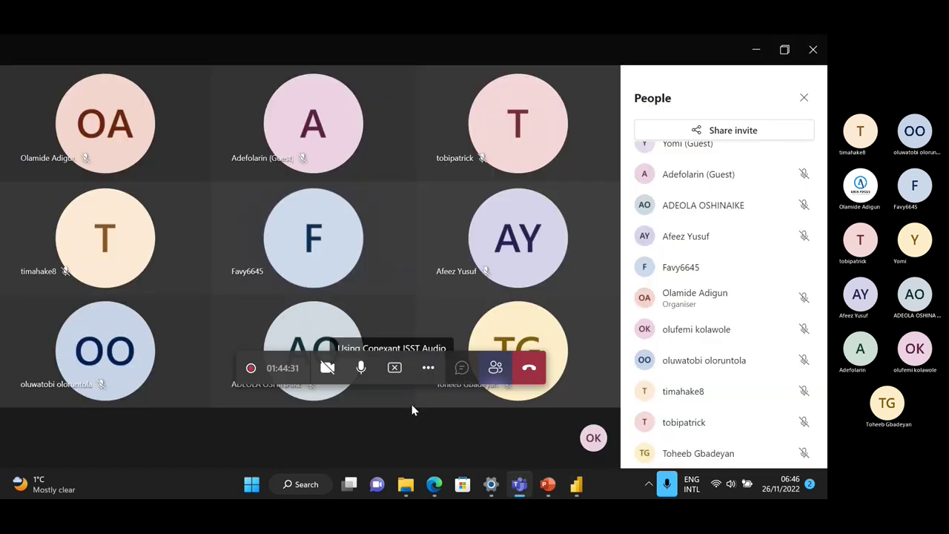
{"action": "left_click", "coordinate": [394, 368]}
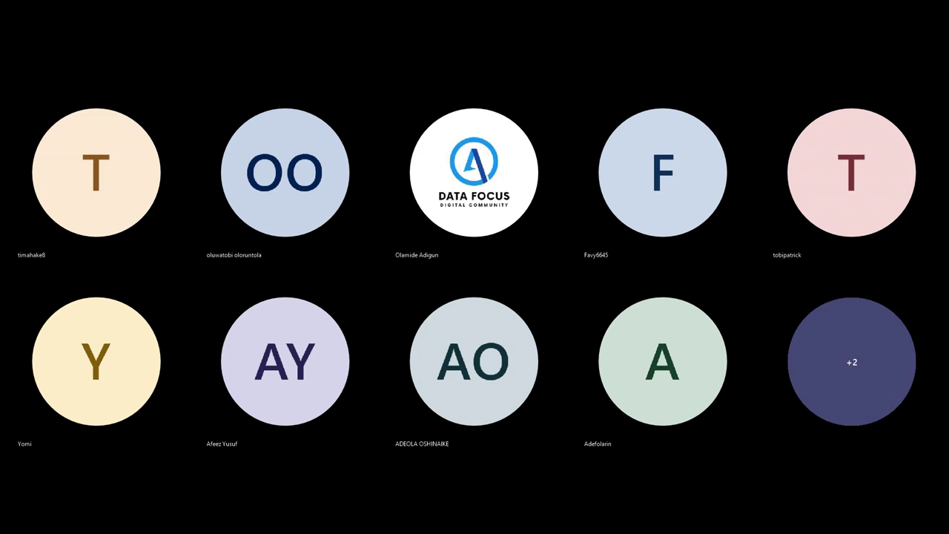
Step: Switch to the Power Query Editor window and examine the remaining columns of Global-Superstore A through Order Priority
{"action": "mouse_move", "coordinate": [593, 485]}
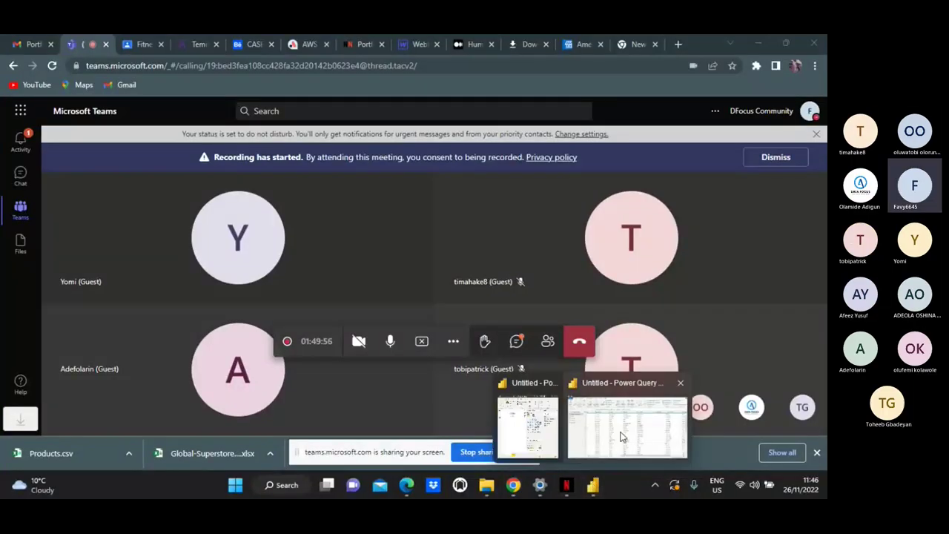
{"action": "left_click", "coordinate": [622, 438]}
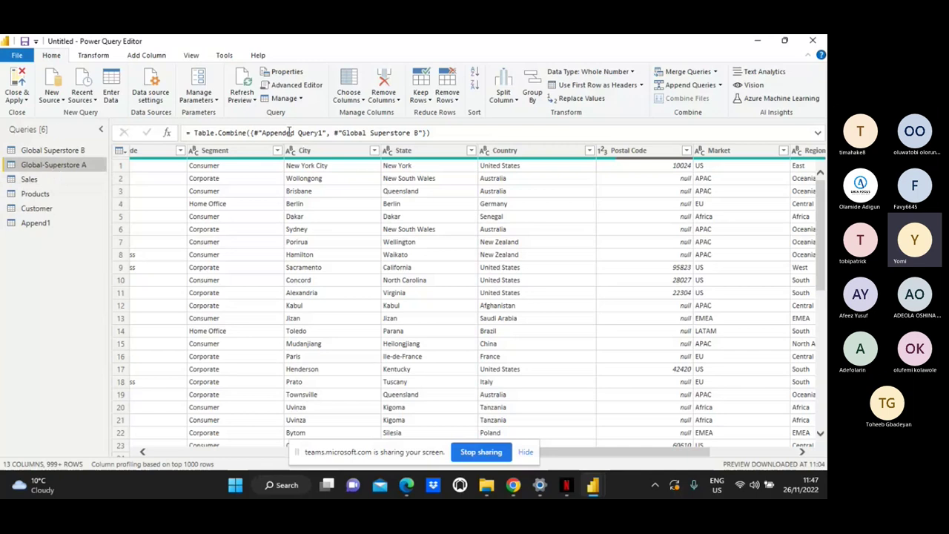
{"action": "left_click", "coordinate": [802, 453]}
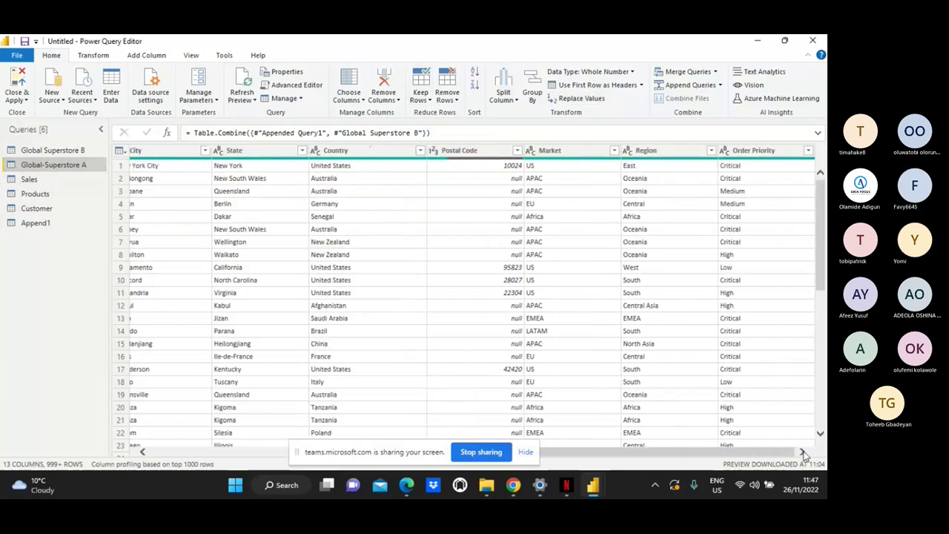
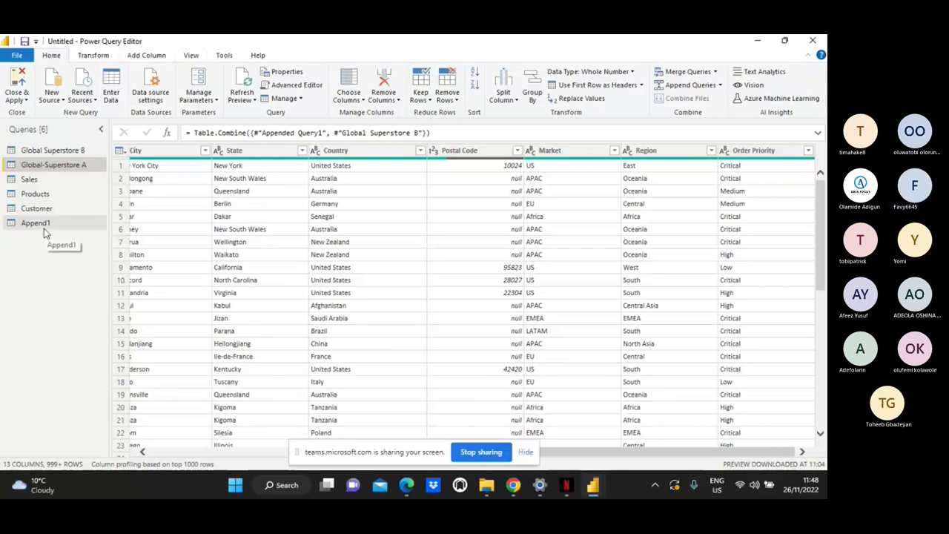
Step: Show the query settings for Global-Superstore A and delete its Appended Query1 step
{"action": "left_click", "coordinate": [190, 55]}
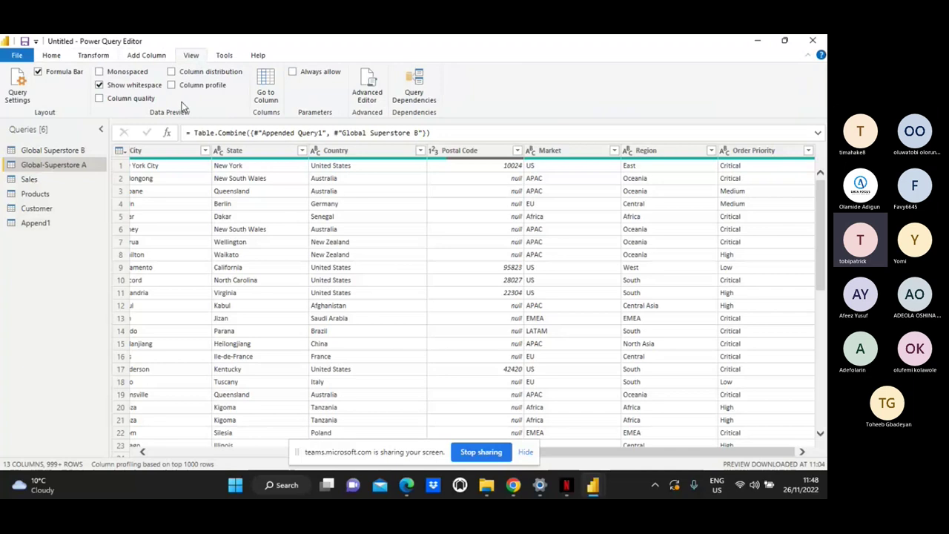
{"action": "left_click", "coordinate": [17, 87]}
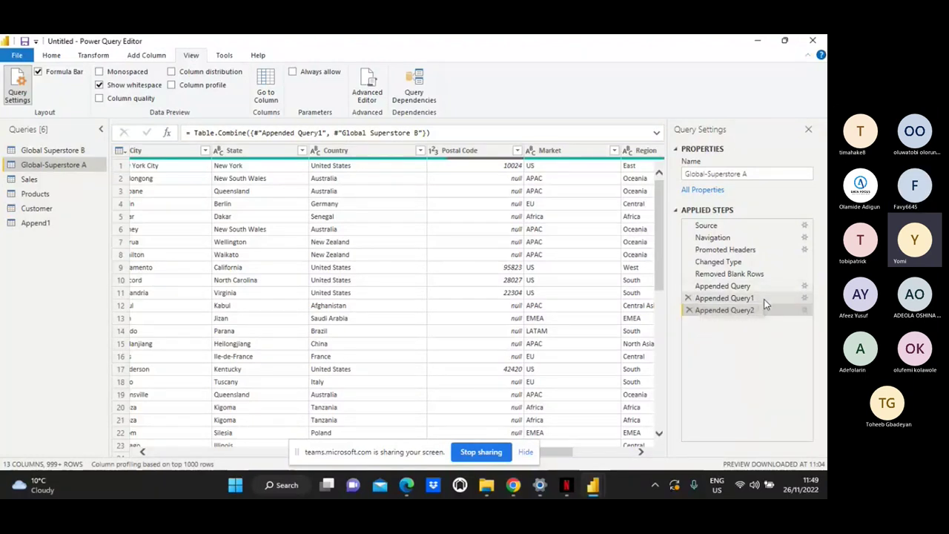
{"action": "right_click", "coordinate": [765, 303]}
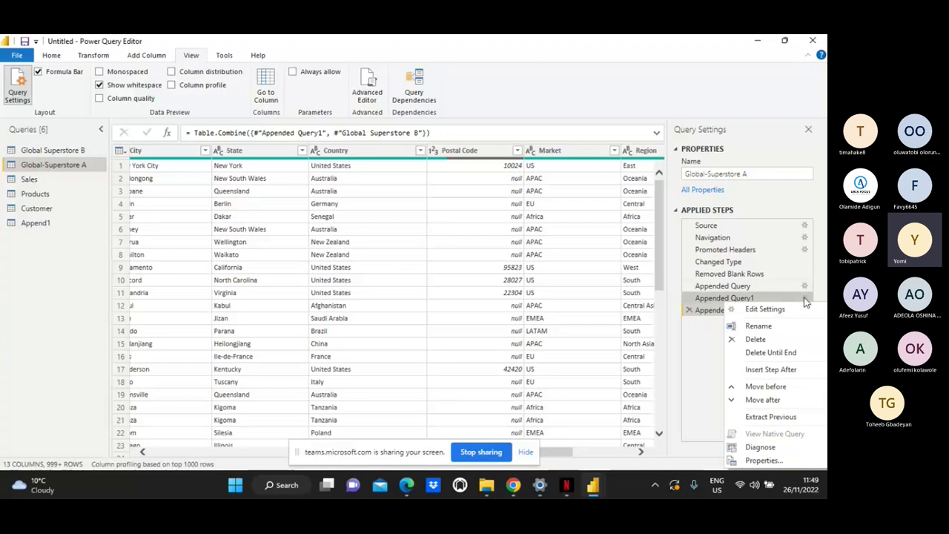
{"action": "left_click", "coordinate": [756, 340]}
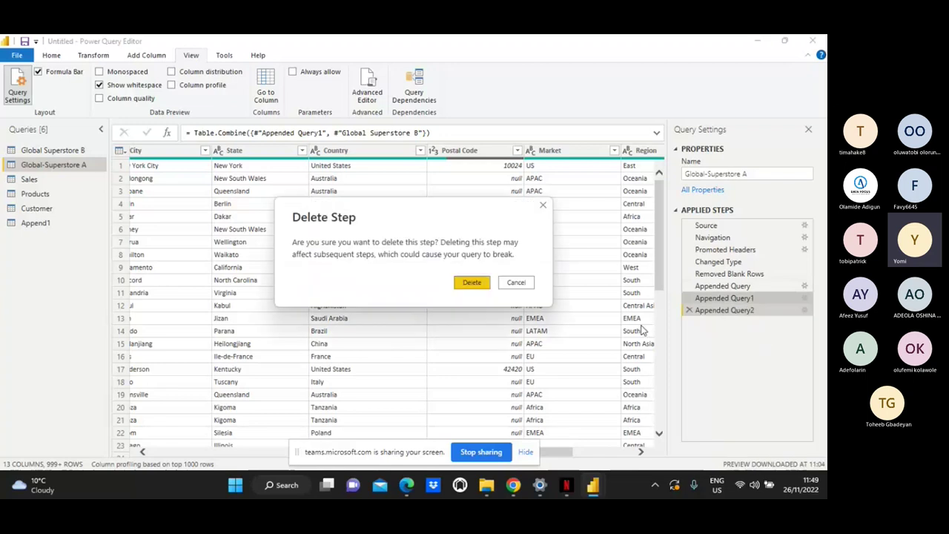
{"action": "left_click", "coordinate": [471, 284]}
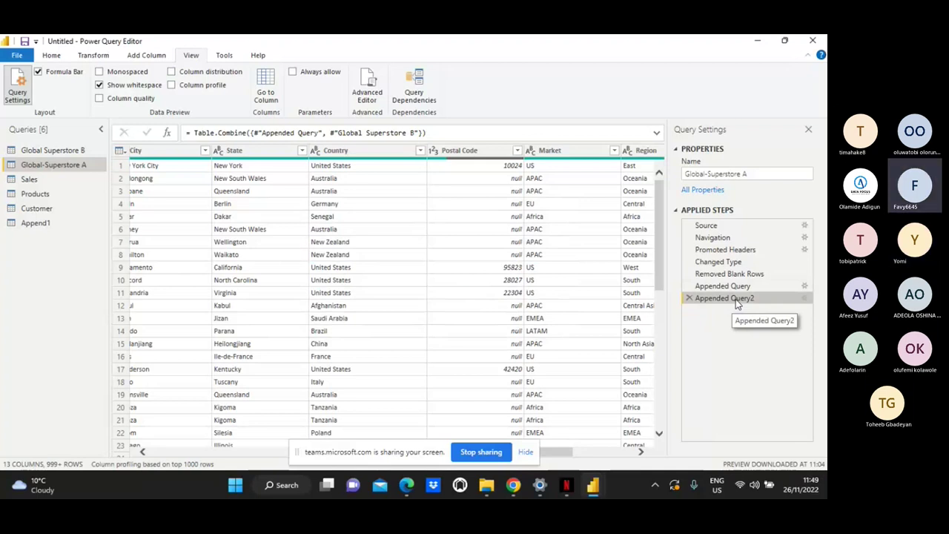
Step: Delete the remaining Appended Query2 and Appended Query steps from Global-Superstore A
{"action": "right_click", "coordinate": [736, 302]}
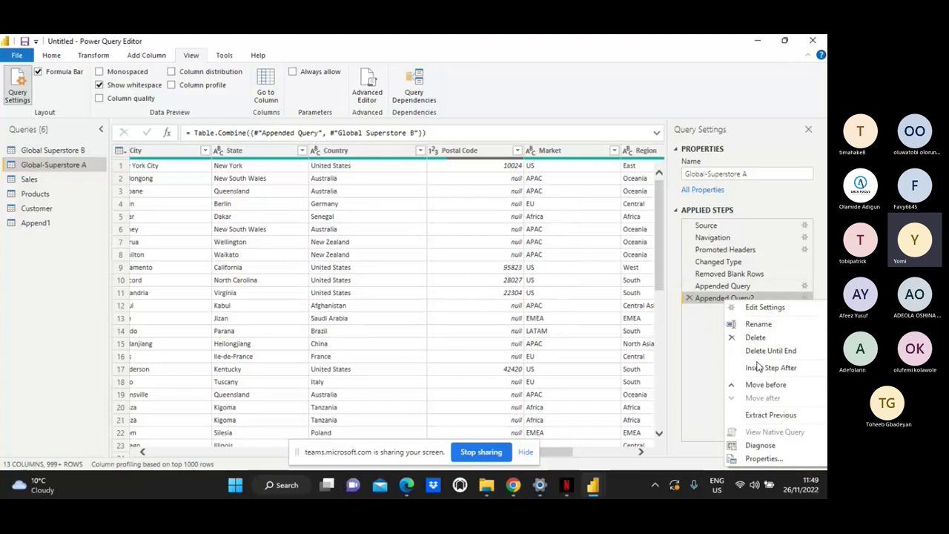
{"action": "left_click", "coordinate": [755, 338]}
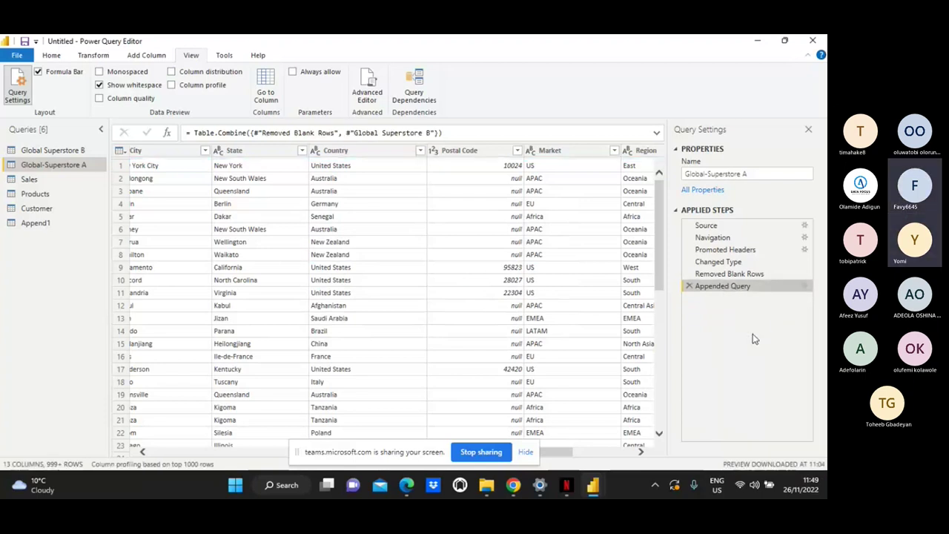
{"action": "right_click", "coordinate": [729, 291]}
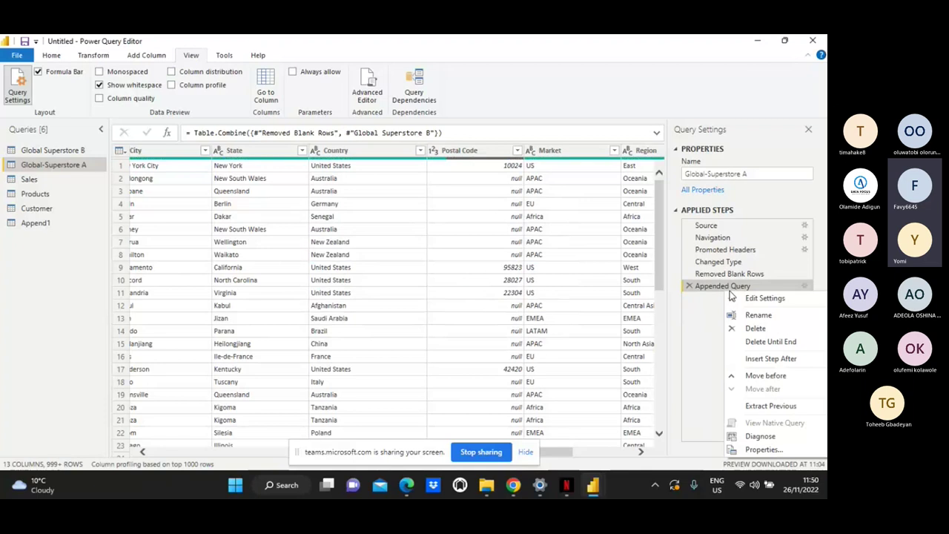
{"action": "left_click", "coordinate": [753, 329]}
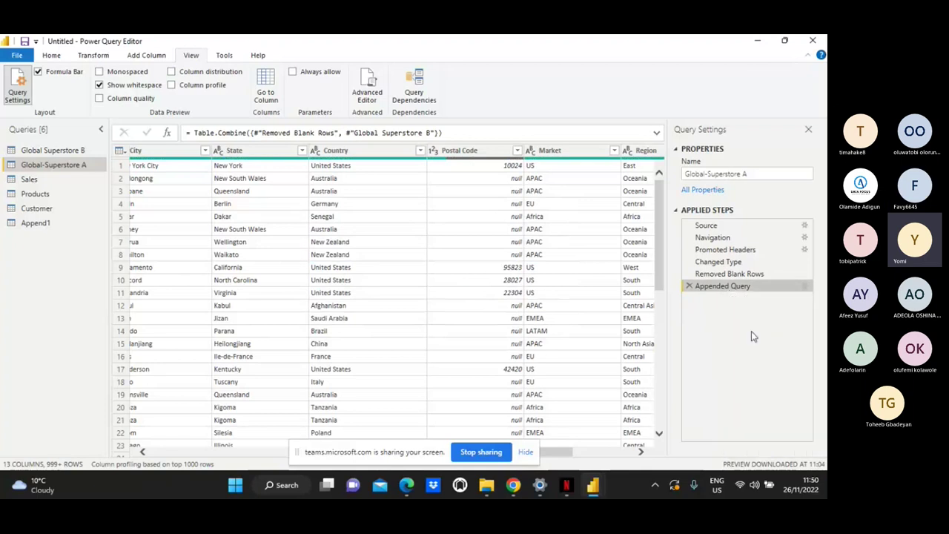
Step: Append Global Superstore B as the first table and Global-Superstore A as the second table into a new query
{"action": "left_click", "coordinate": [74, 151]}
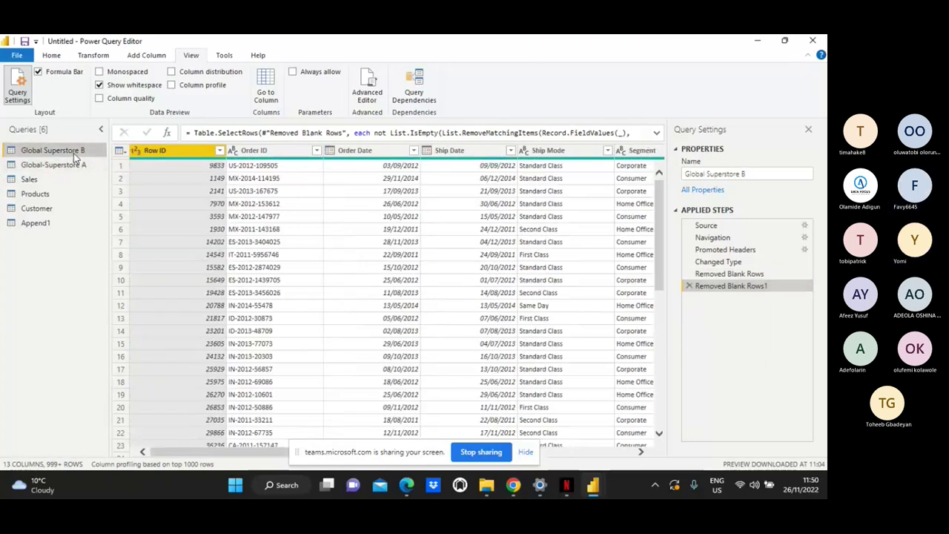
{"action": "left_click", "coordinate": [53, 56]}
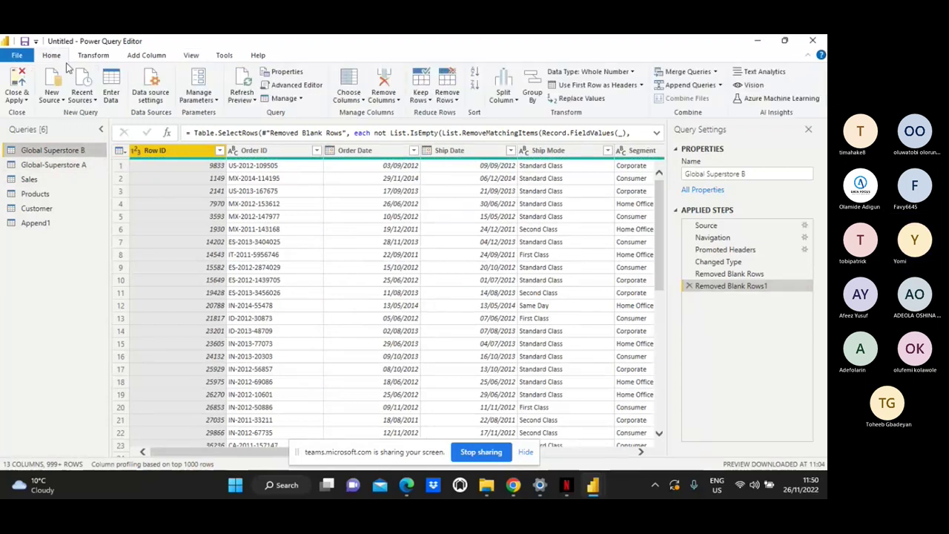
{"action": "left_click", "coordinate": [706, 86]}
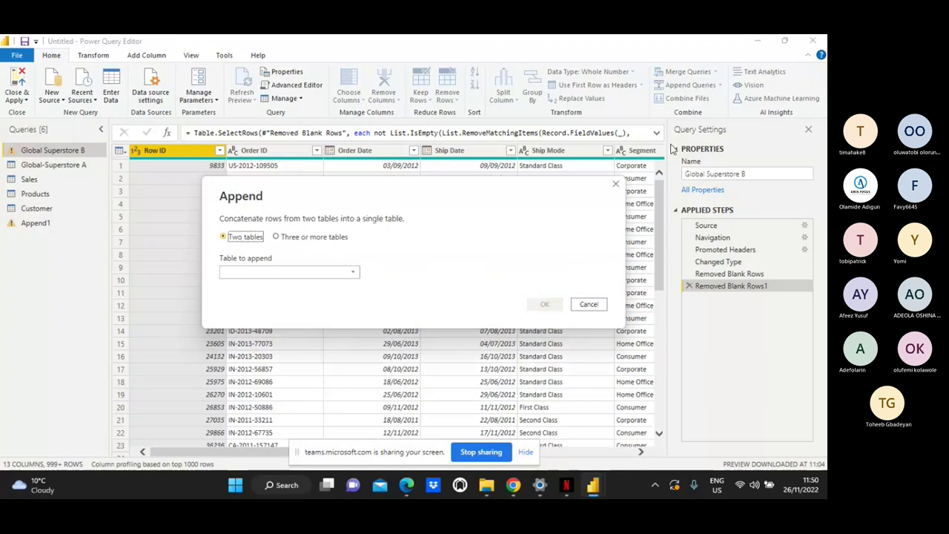
{"action": "left_click", "coordinate": [615, 186]}
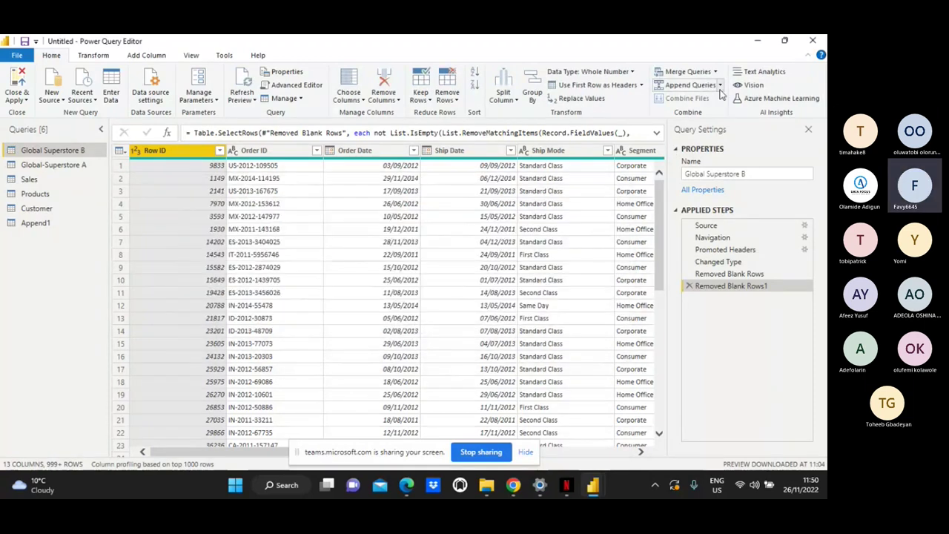
{"action": "left_click", "coordinate": [720, 85]}
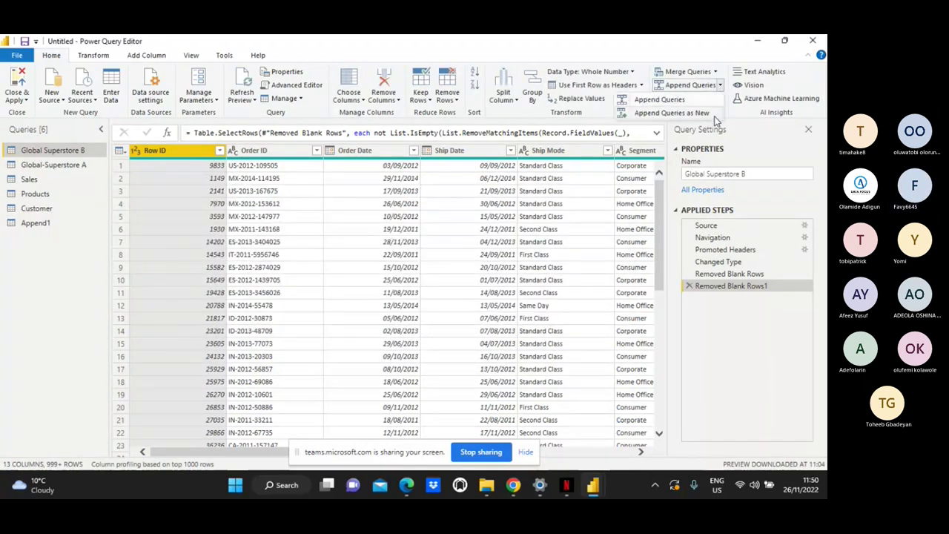
{"action": "left_click", "coordinate": [710, 114]}
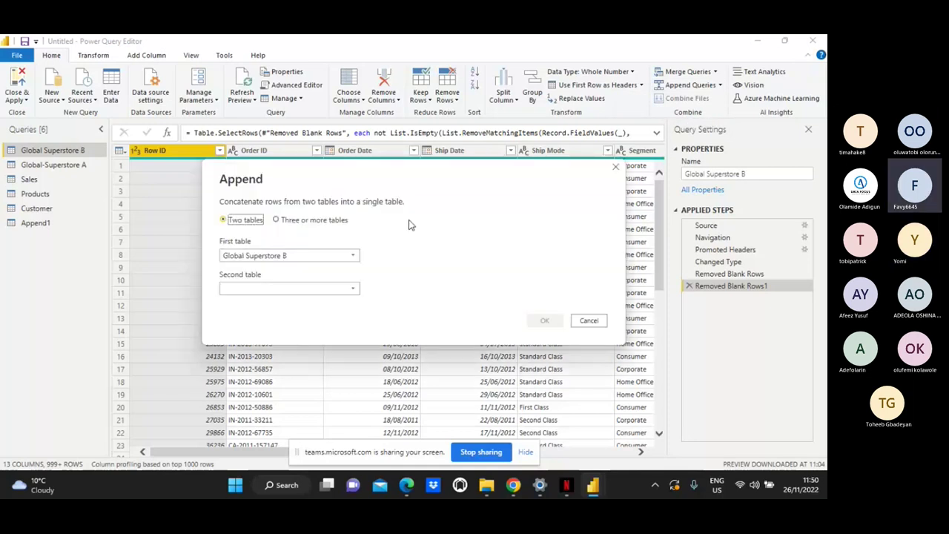
{"action": "left_click", "coordinate": [322, 295]}
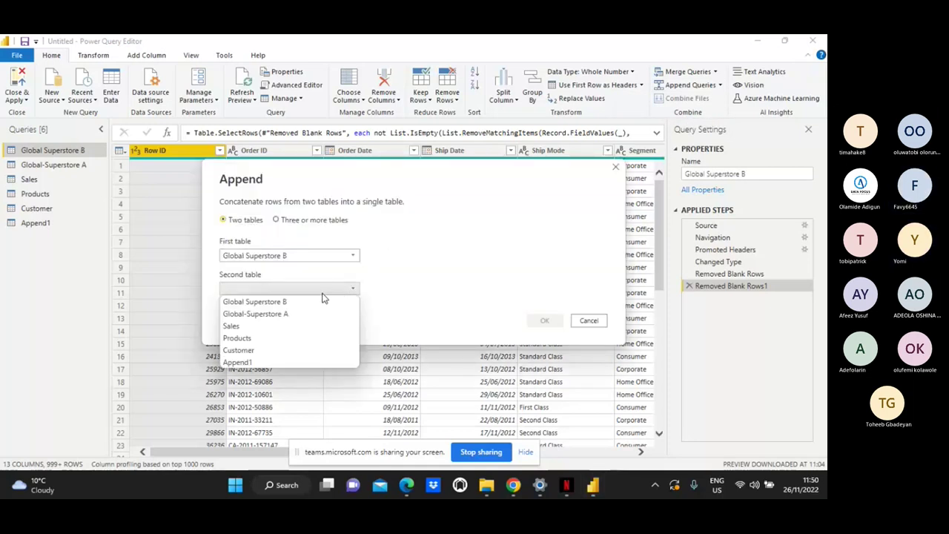
{"action": "left_click", "coordinate": [313, 318]}
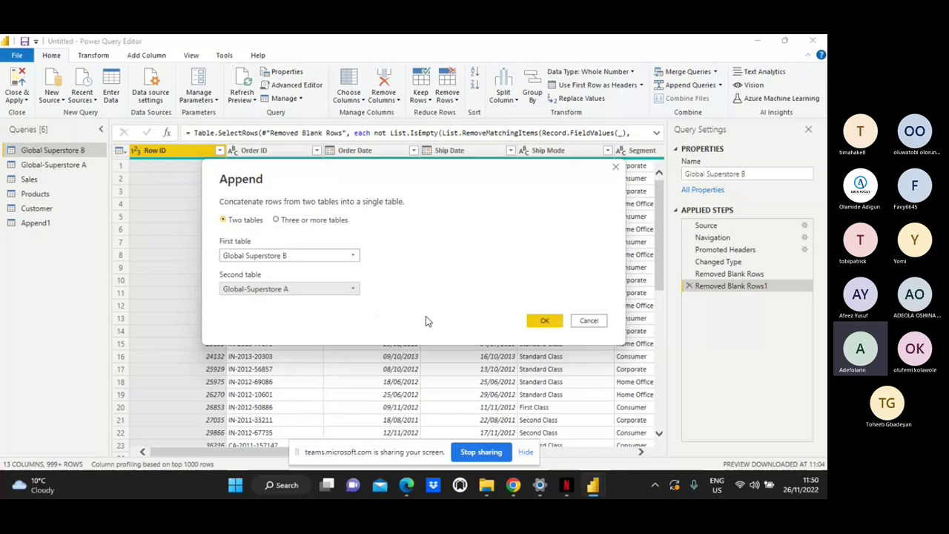
{"action": "left_click", "coordinate": [545, 322]}
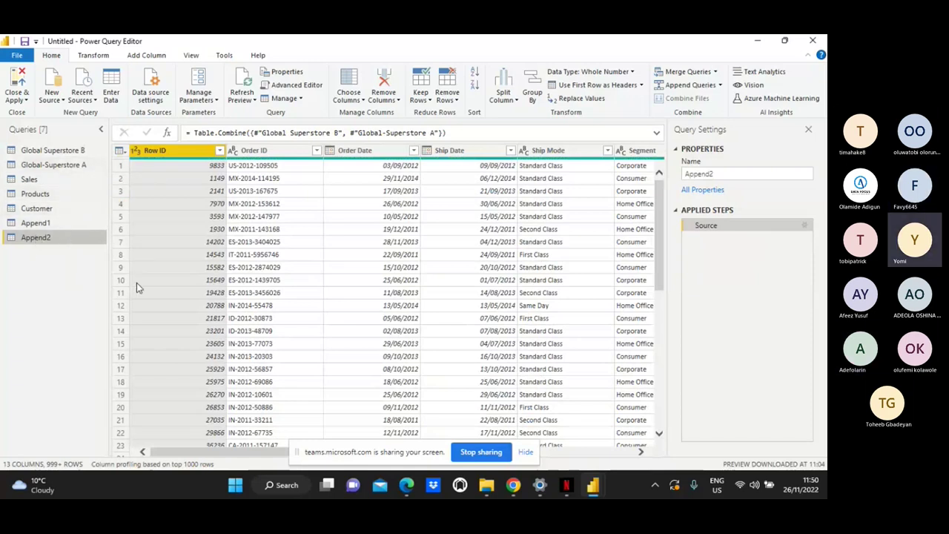
Step: Delete the old Append1 query from the queries list
{"action": "left_click", "coordinate": [88, 222]}
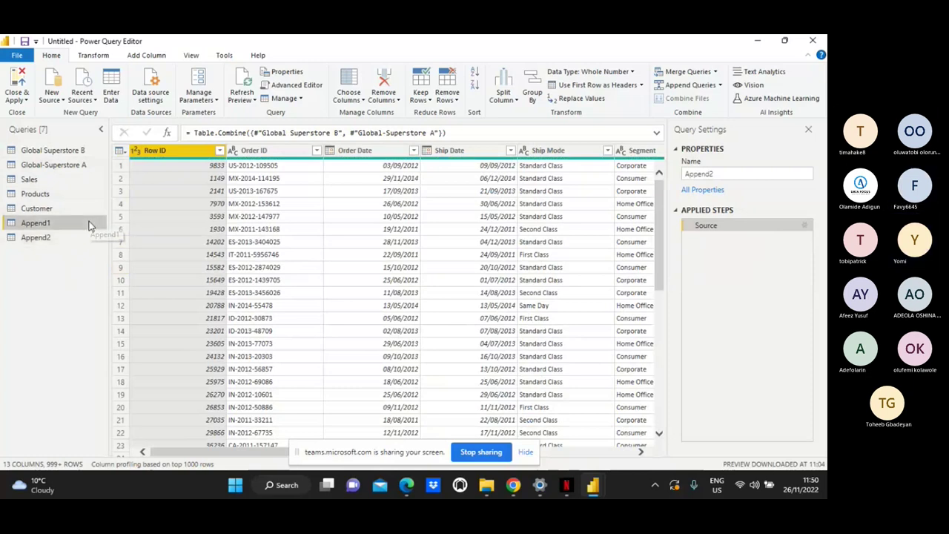
{"action": "right_click", "coordinate": [88, 225]}
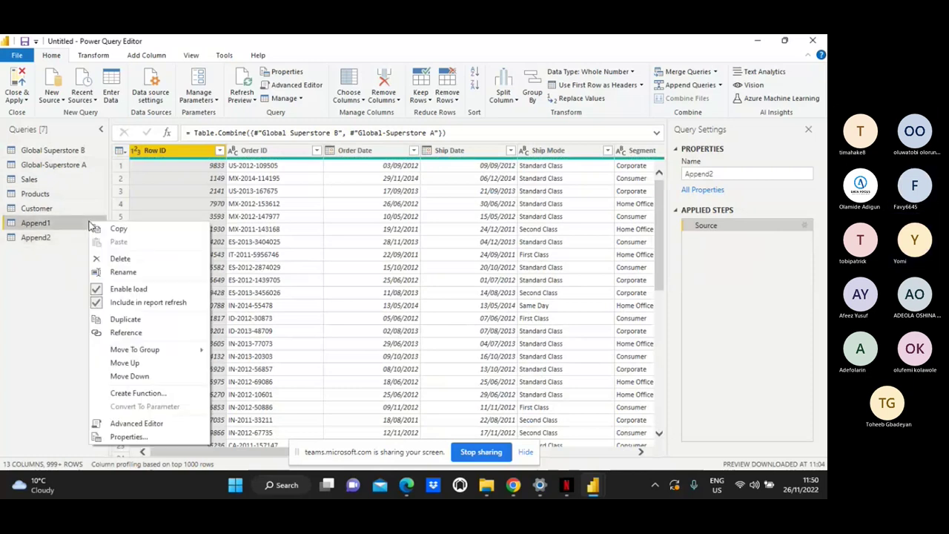
{"action": "left_click", "coordinate": [119, 260]}
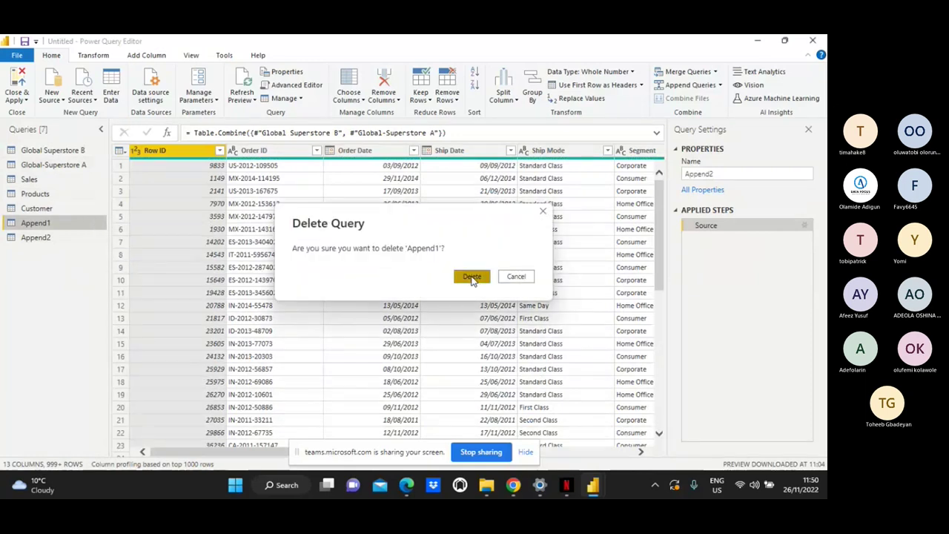
{"action": "left_click", "coordinate": [473, 277]}
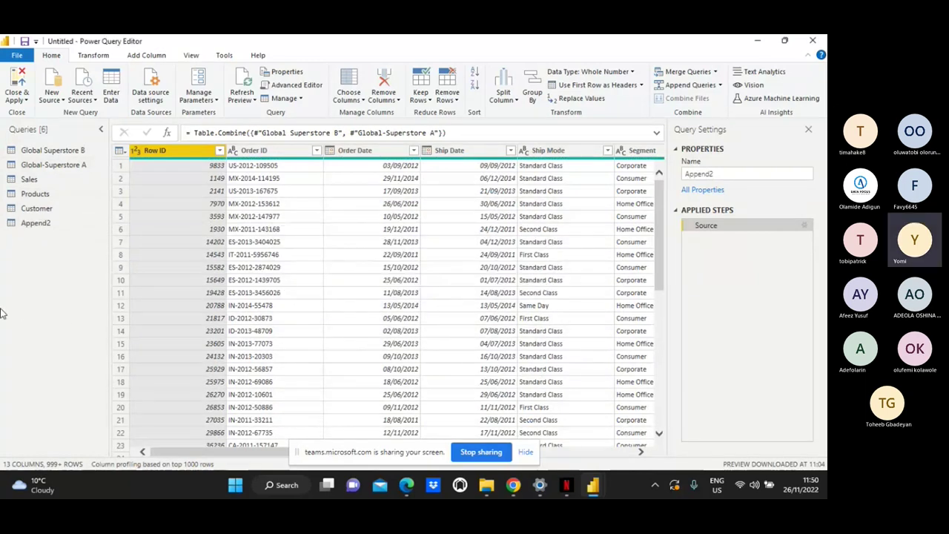
Step: Rename the Append2 query as Final table
{"action": "double_click", "coordinate": [37, 224]}
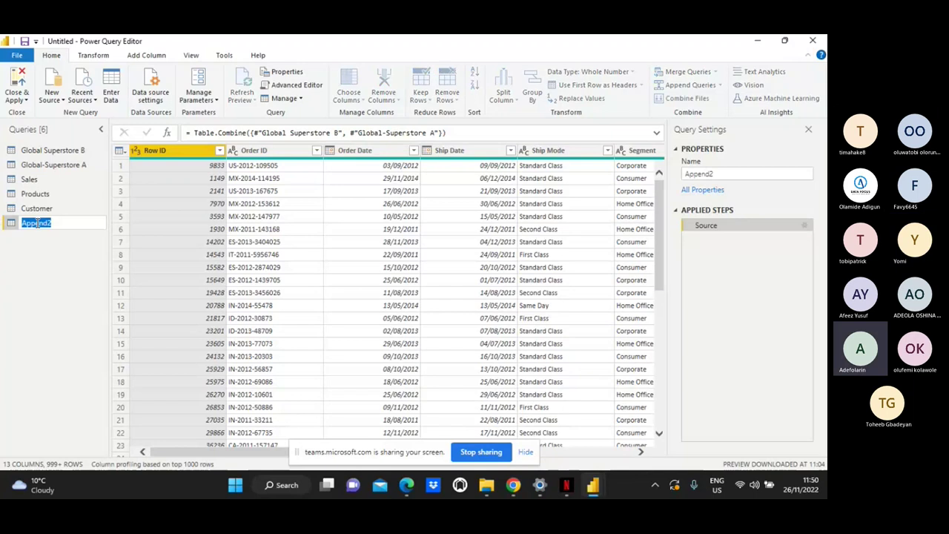
{"action": "key", "text": "BackSpace"}
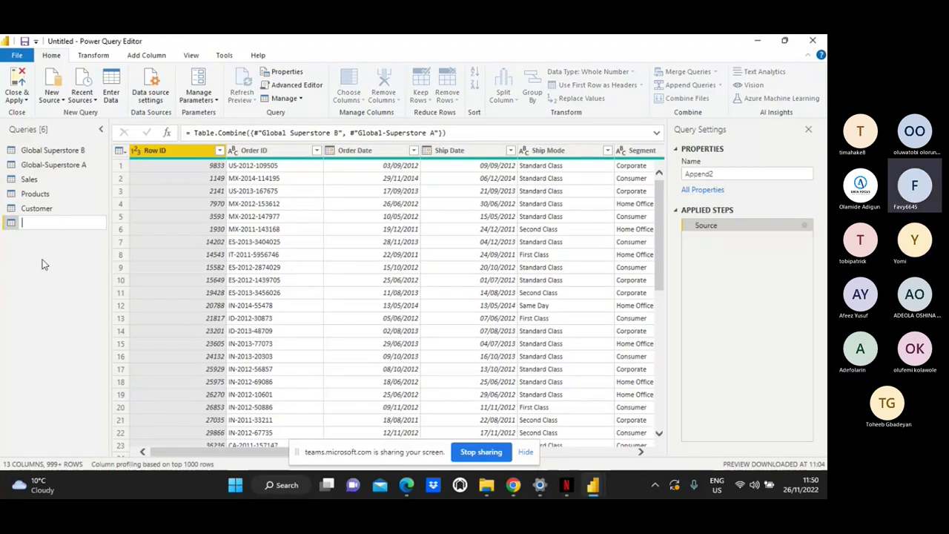
{"action": "type", "text": "F"}
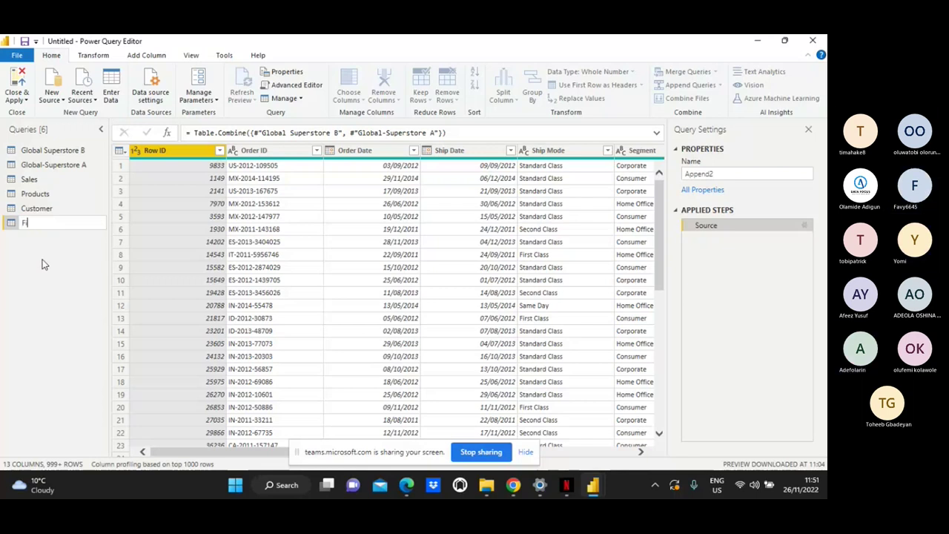
{"action": "type", "text": "inal table"}
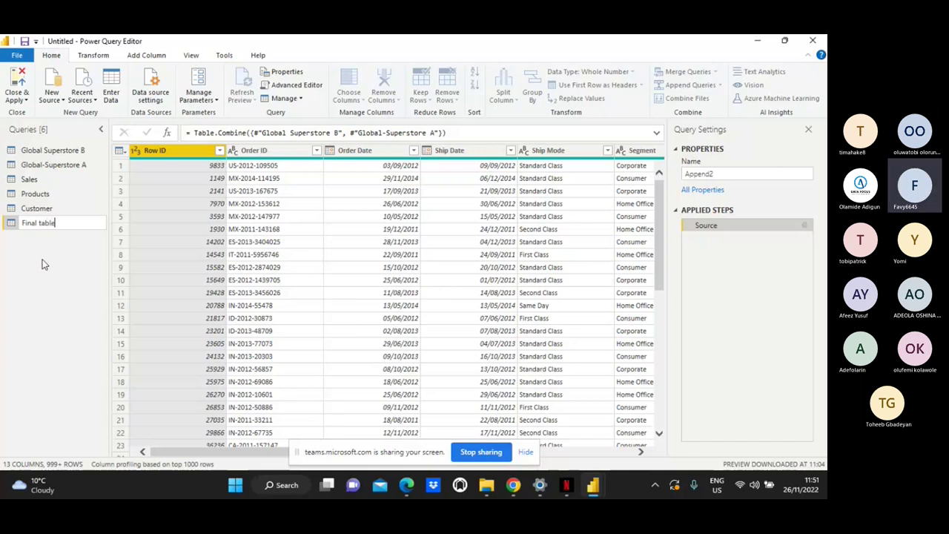
{"action": "key", "text": "Return"}
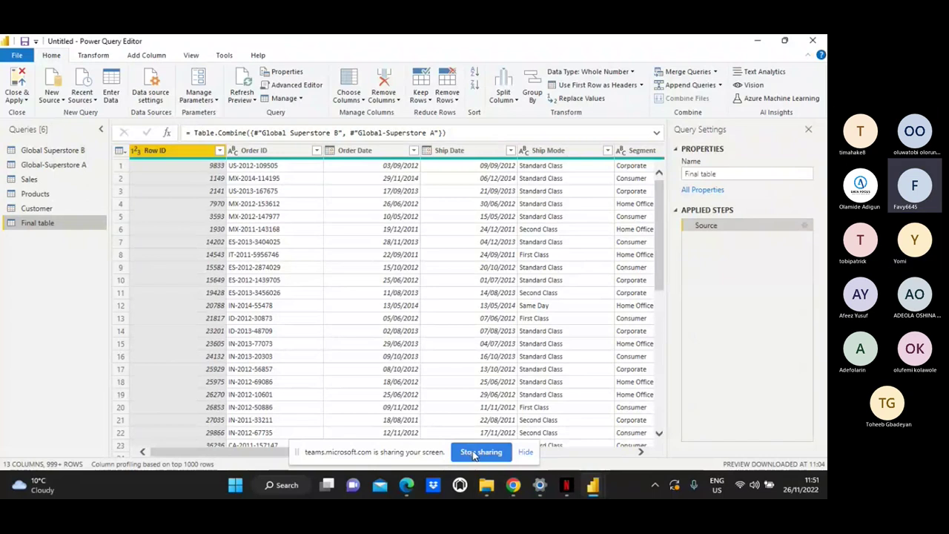
Step: Restore the Power Query Editor to a narrower window beside the Microsoft Teams meeting and stop sharing the screen
{"action": "key", "text": "super+Down"}
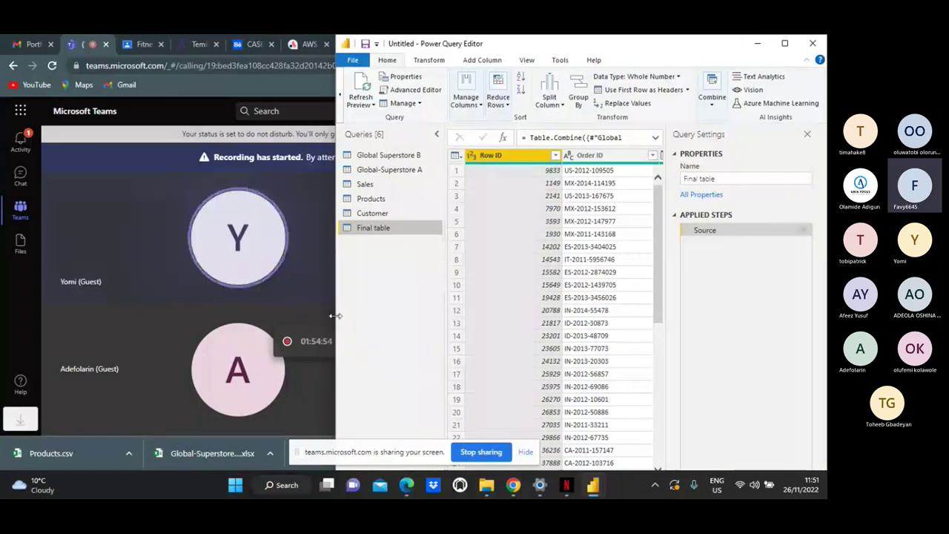
{"action": "left_click_drag", "start_coordinate": [329, 339], "coordinate": [401, 322]}
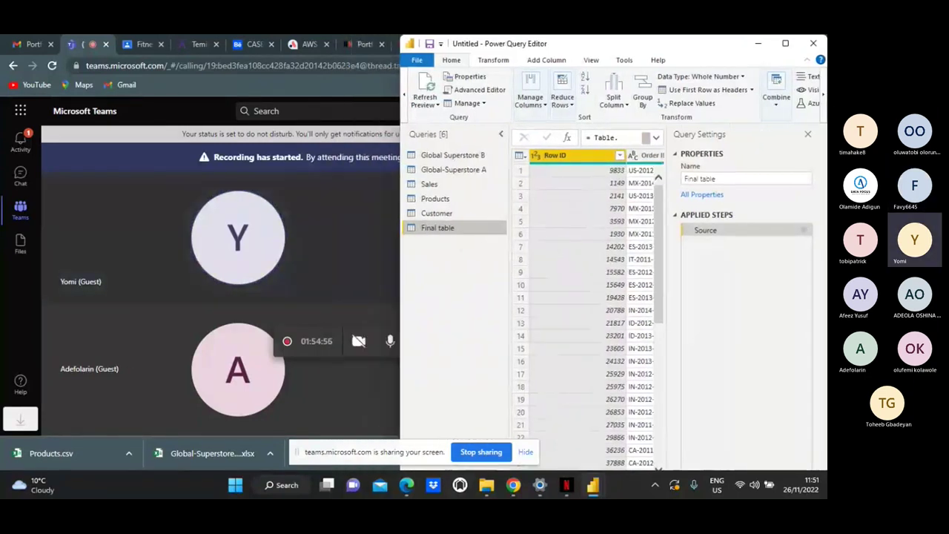
{"action": "left_click", "coordinate": [466, 445]}
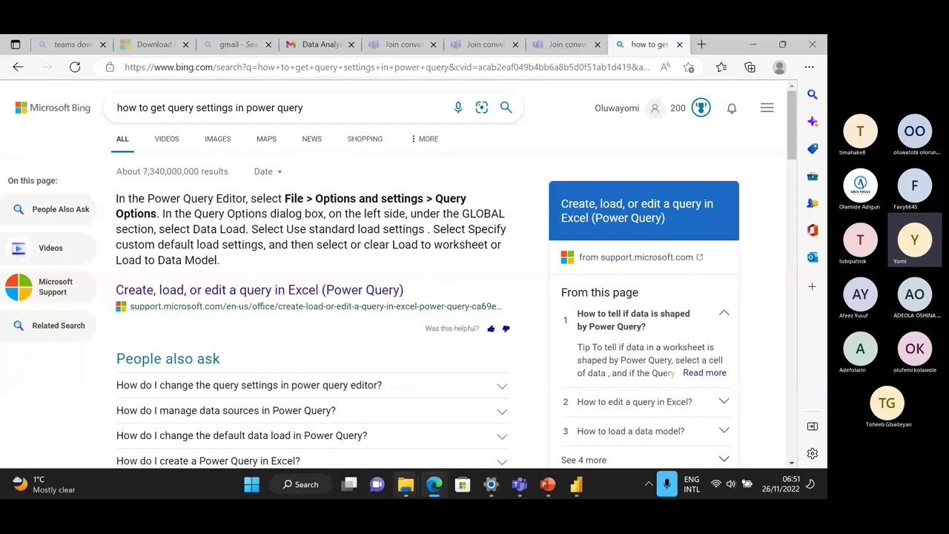
Step: Switch to the Power Query Editor window and review the Append Queries options for Global-Superstore A
{"action": "left_click", "coordinate": [576, 484]}
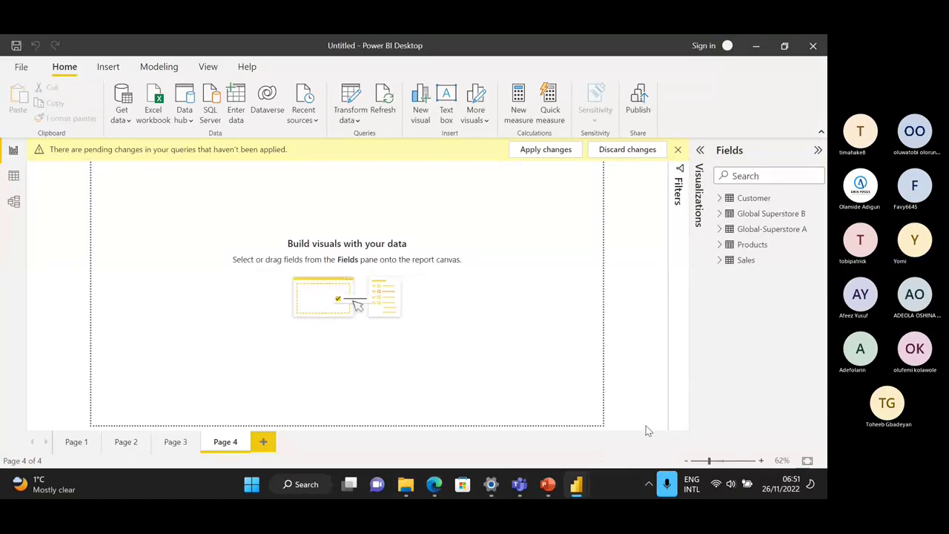
{"action": "mouse_move", "coordinate": [578, 485]}
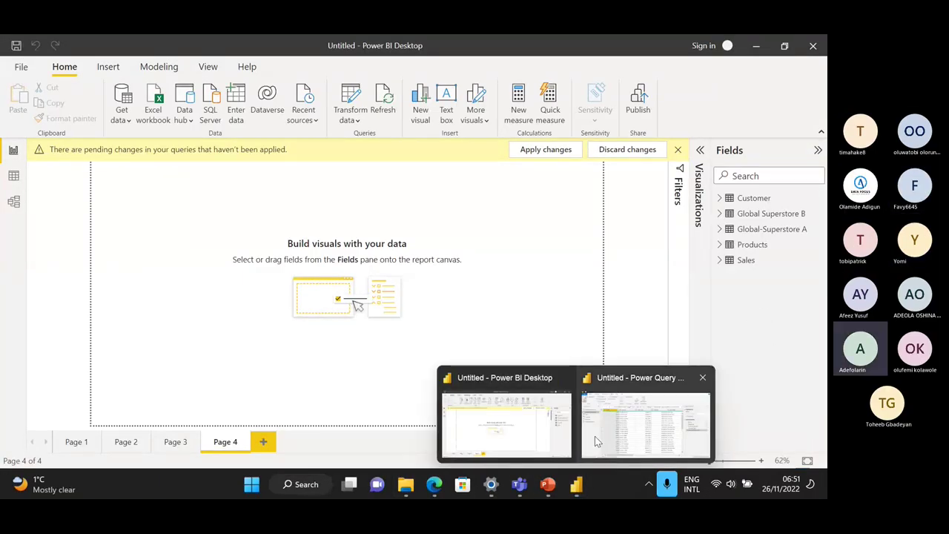
{"action": "left_click", "coordinate": [595, 436]}
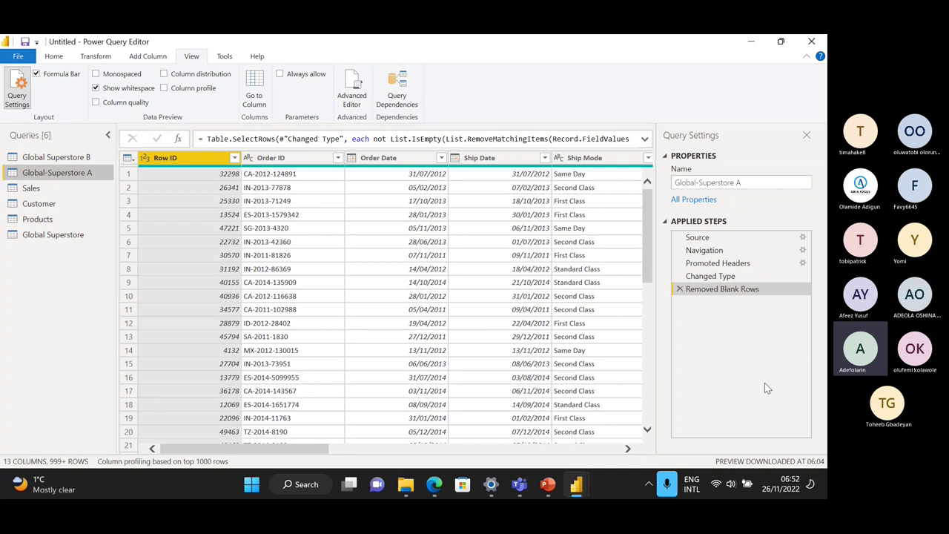
{"action": "left_click", "coordinate": [54, 60]}
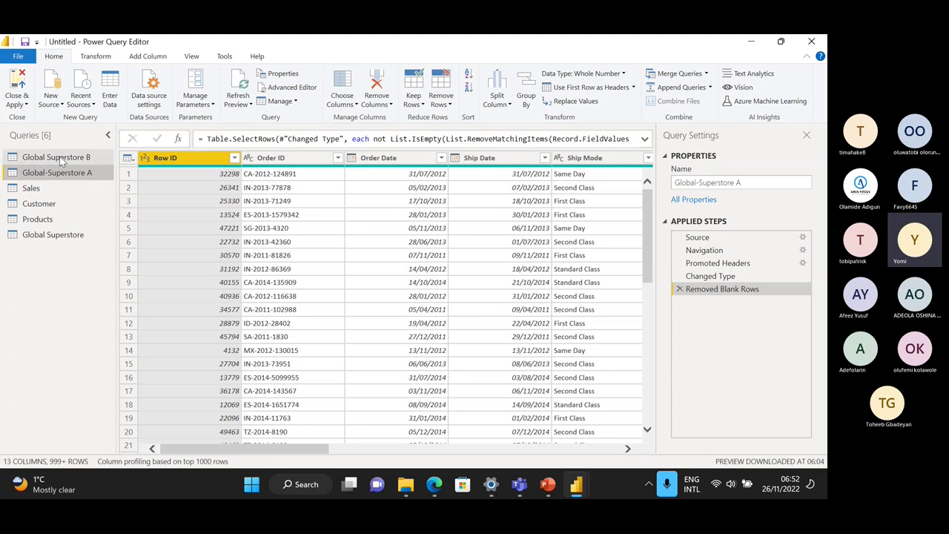
{"action": "left_click", "coordinate": [710, 90]}
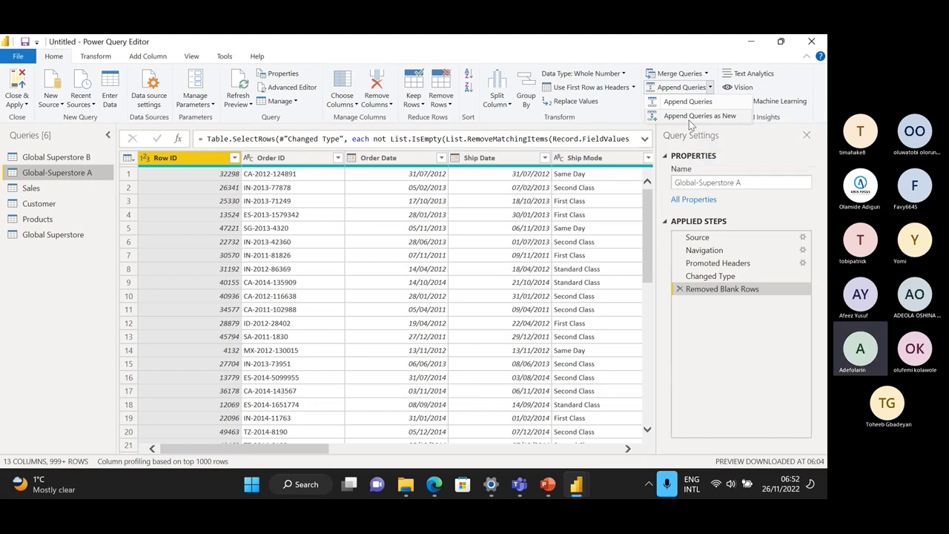
Step: Count the rows of the appended Global Superstore query and remove the Counted Rows step
{"action": "left_click", "coordinate": [70, 162]}
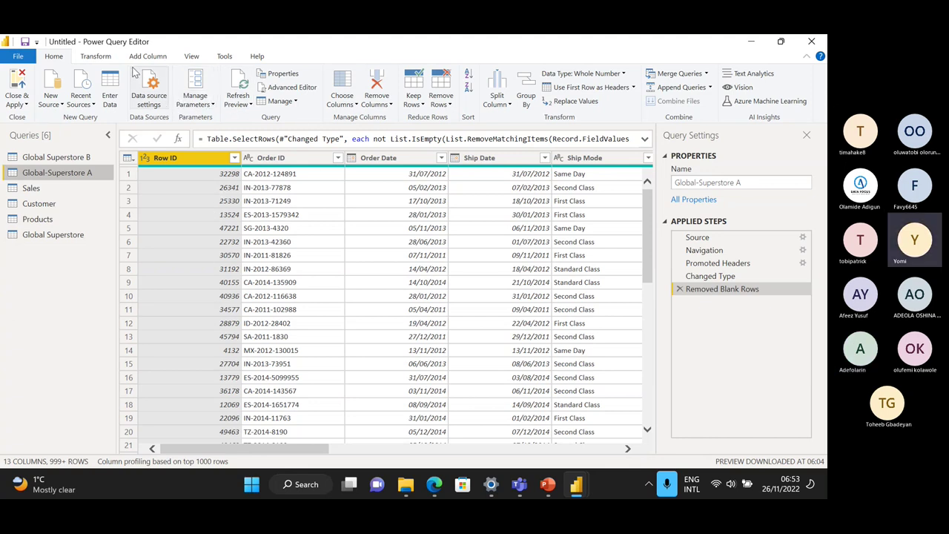
{"action": "left_click", "coordinate": [292, 40]}
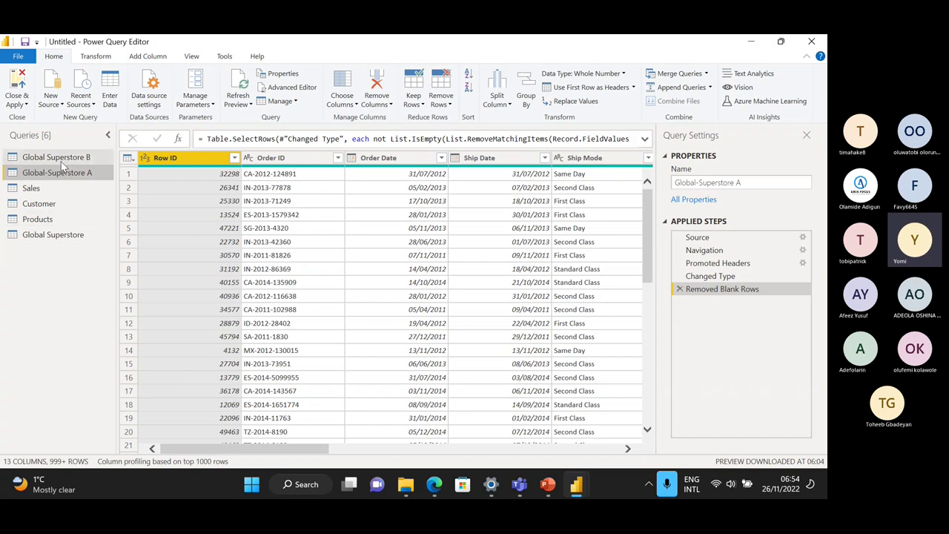
{"action": "left_click", "coordinate": [54, 236]}
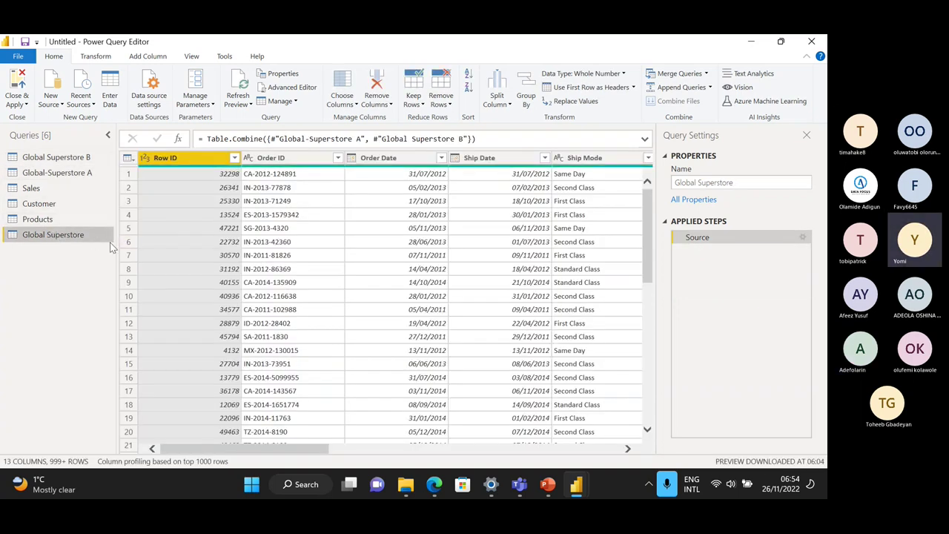
{"action": "left_click", "coordinate": [95, 58]}
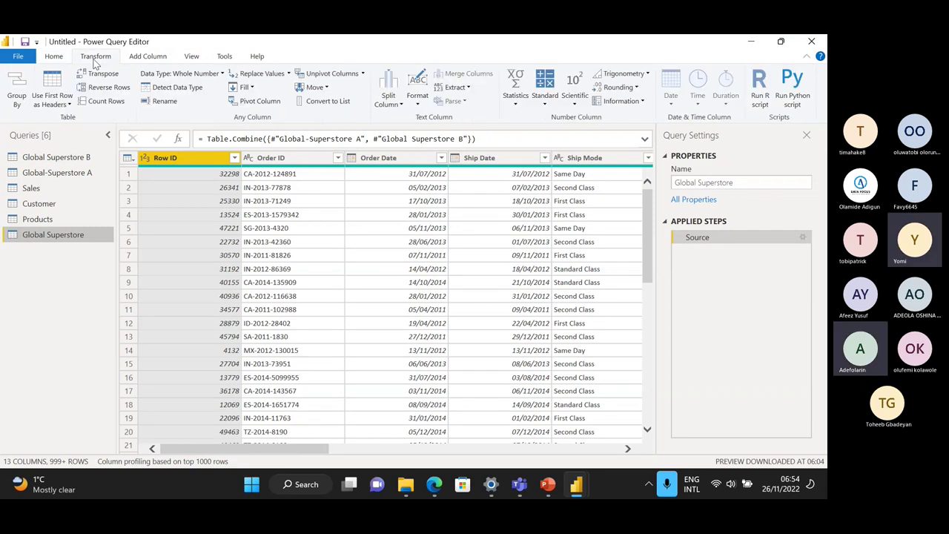
{"action": "left_click", "coordinate": [102, 106]}
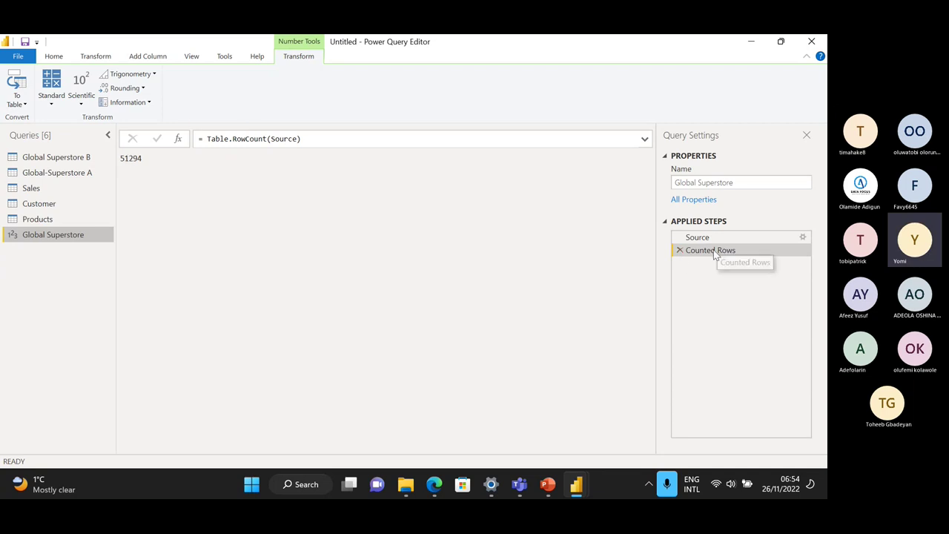
{"action": "left_click", "coordinate": [679, 250]}
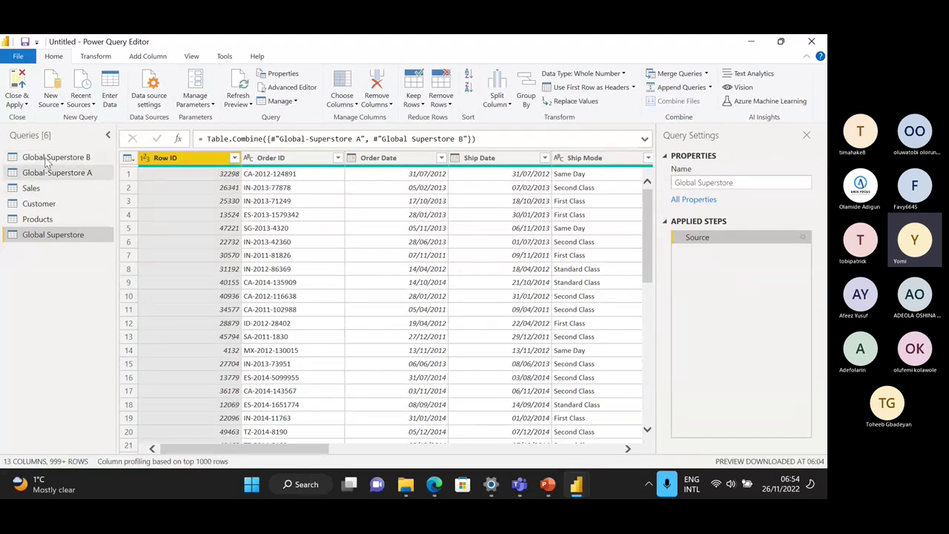
Step: Review the tables and applied steps of the Global-Superstore A and Global Superstore B source queries
{"action": "left_click", "coordinate": [81, 175]}
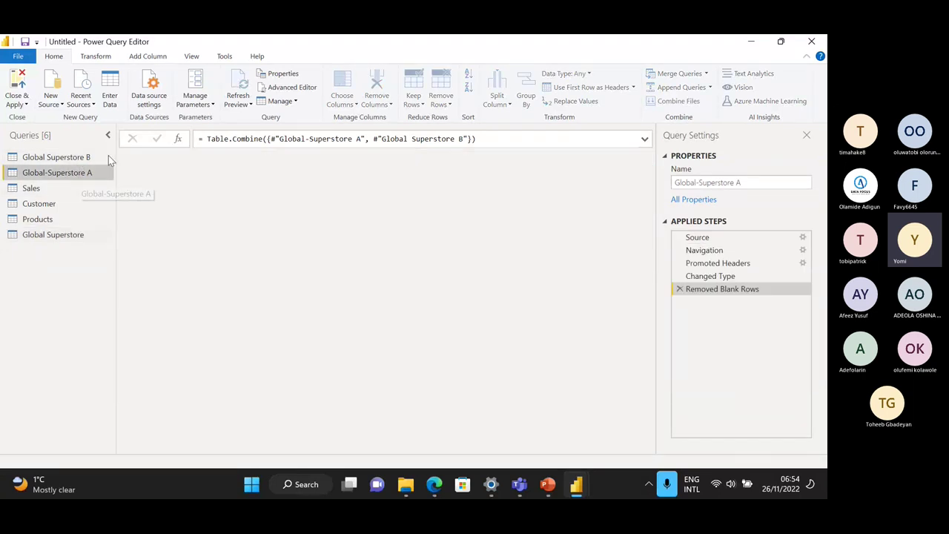
{"action": "left_click", "coordinate": [81, 157]}
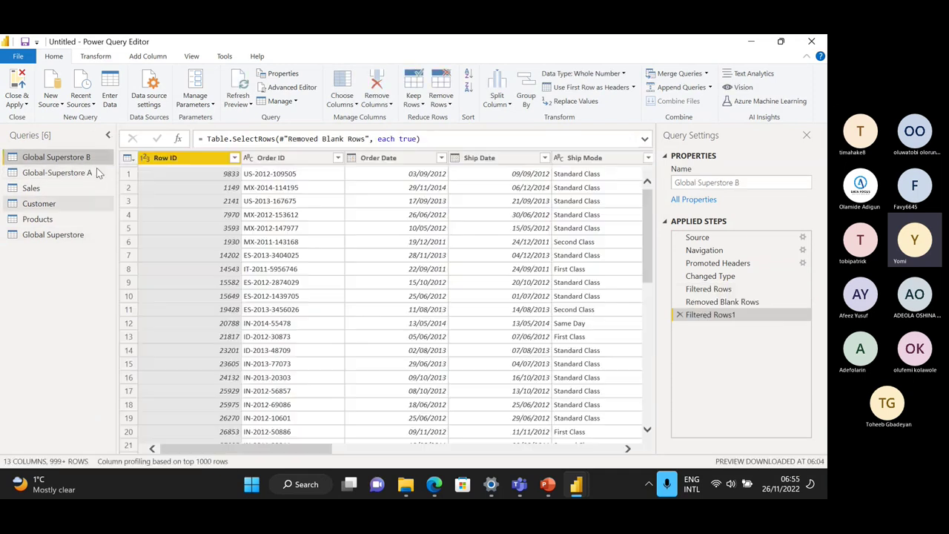
{"action": "left_click", "coordinate": [87, 173]}
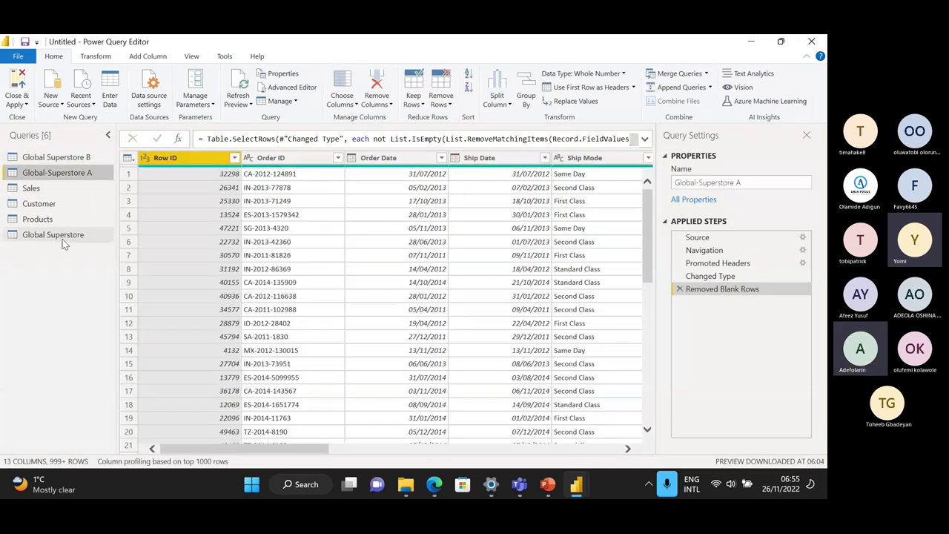
Step: Repeat the row count on the appended Global Superstore query and delete its Counted Rows step again
{"action": "left_click", "coordinate": [62, 236]}
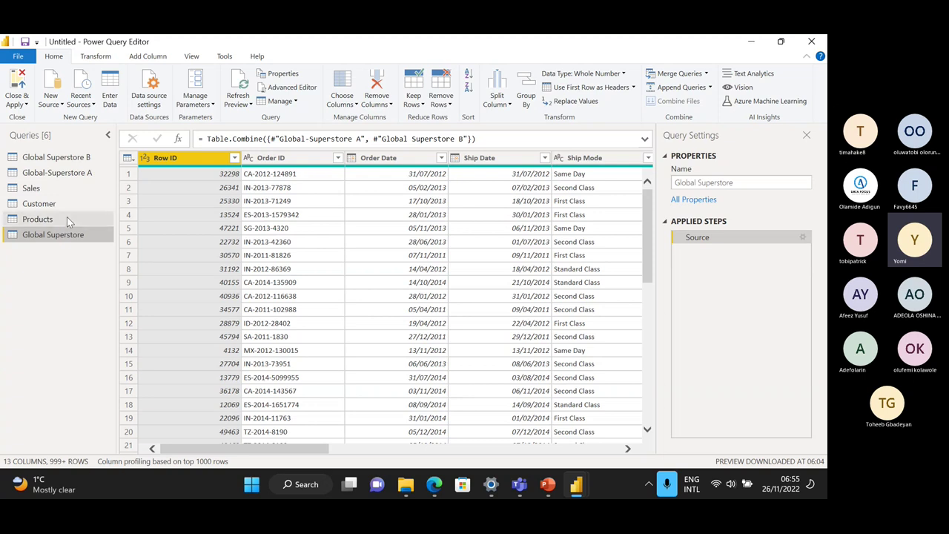
{"action": "left_click", "coordinate": [96, 57]}
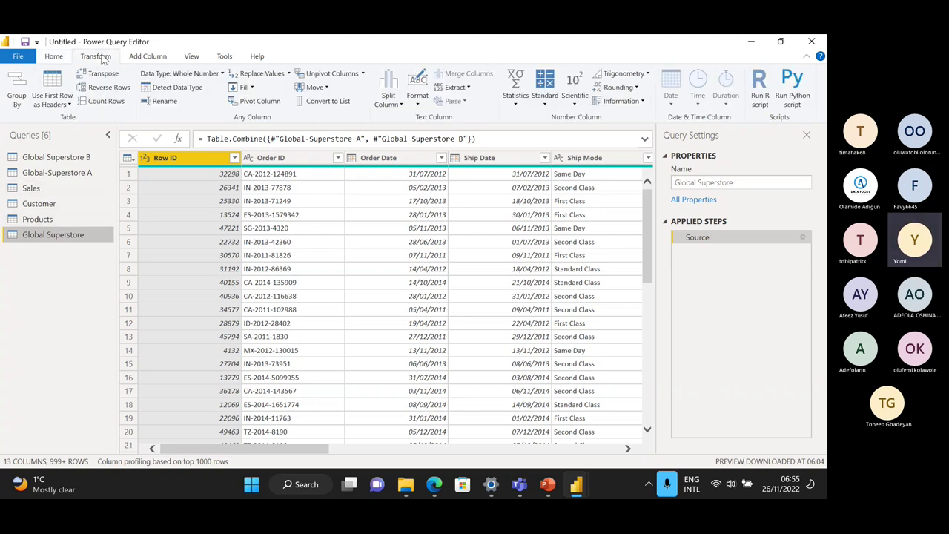
{"action": "left_click", "coordinate": [101, 102]}
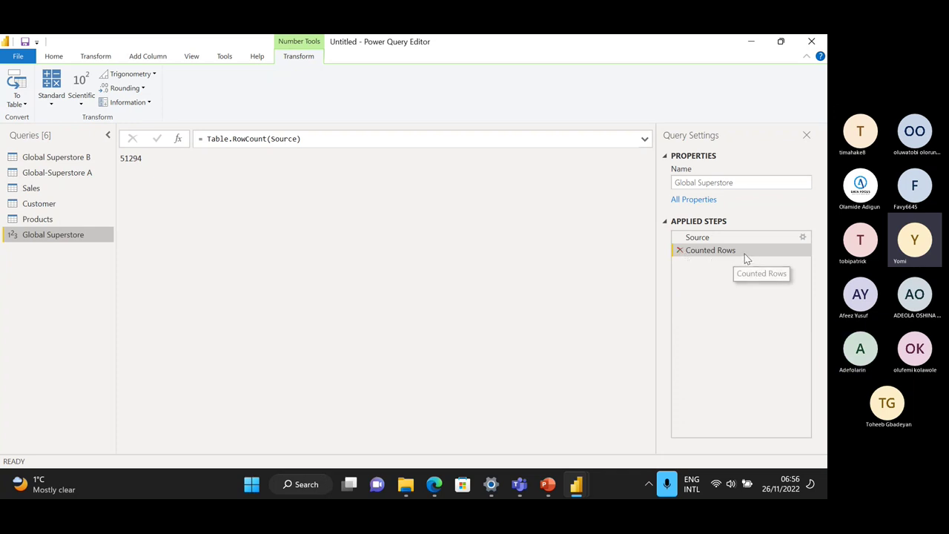
{"action": "left_click", "coordinate": [679, 250]}
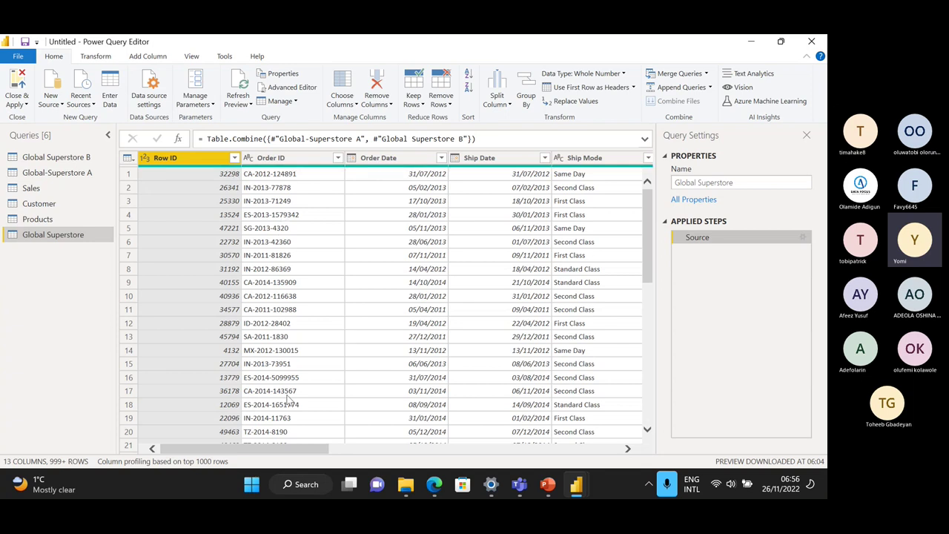
Step: Count the rows of Global Superstore B and Global-Superstore A, and remove the Counted Rows step from both queries
{"action": "left_click", "coordinate": [76, 159]}
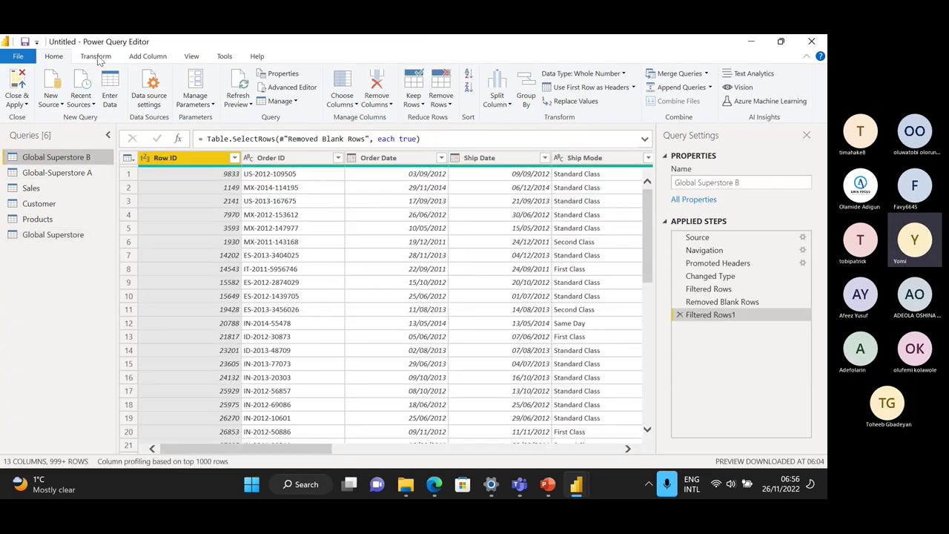
{"action": "left_click", "coordinate": [95, 56]}
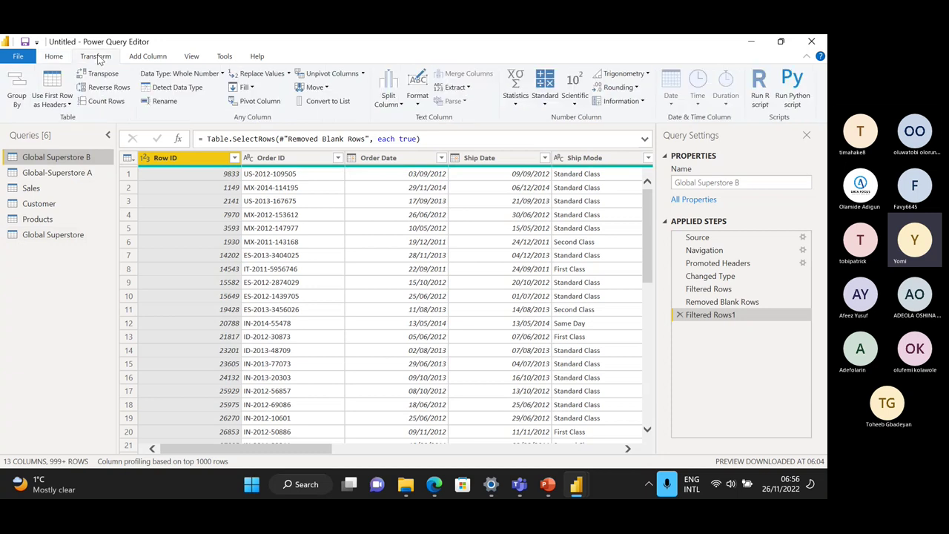
{"action": "left_click", "coordinate": [101, 102]}
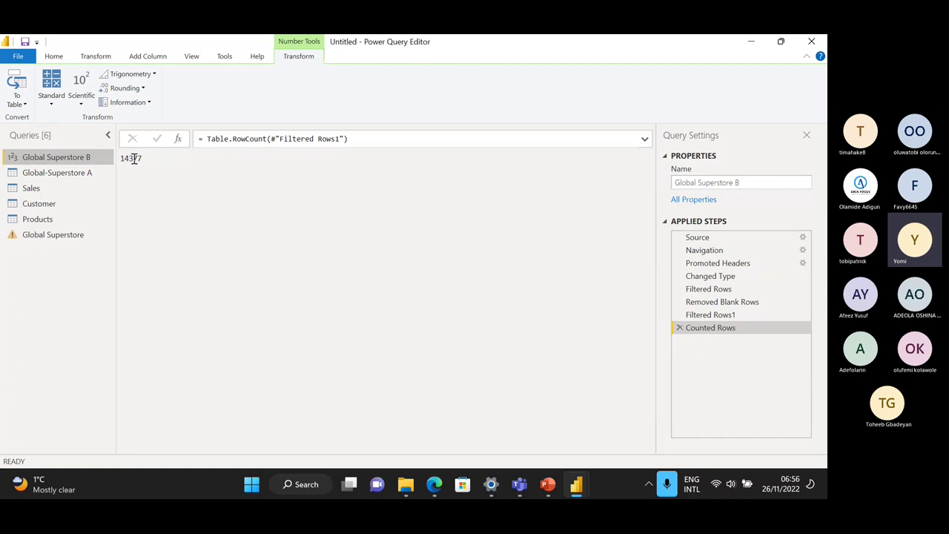
{"action": "left_click", "coordinate": [44, 172]}
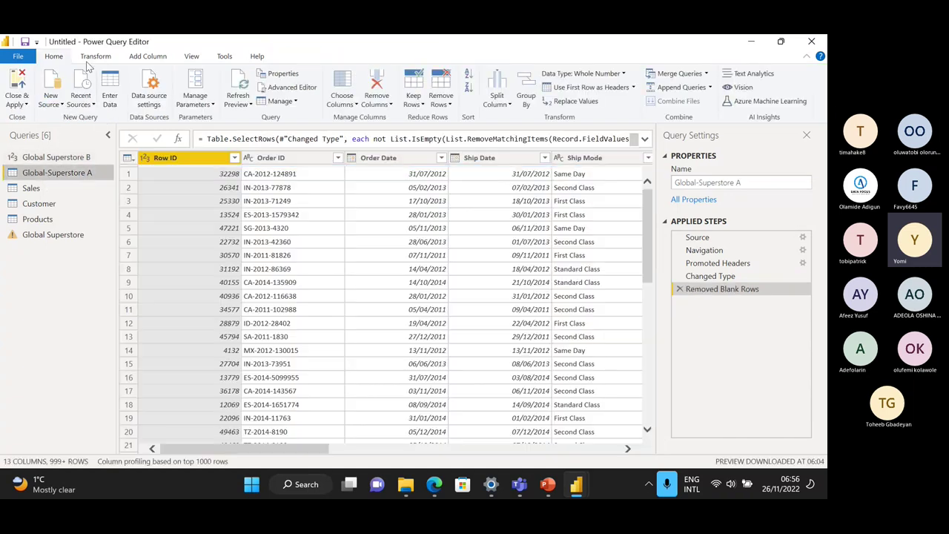
{"action": "left_click", "coordinate": [95, 56]}
{"action": "left_click", "coordinate": [104, 101]}
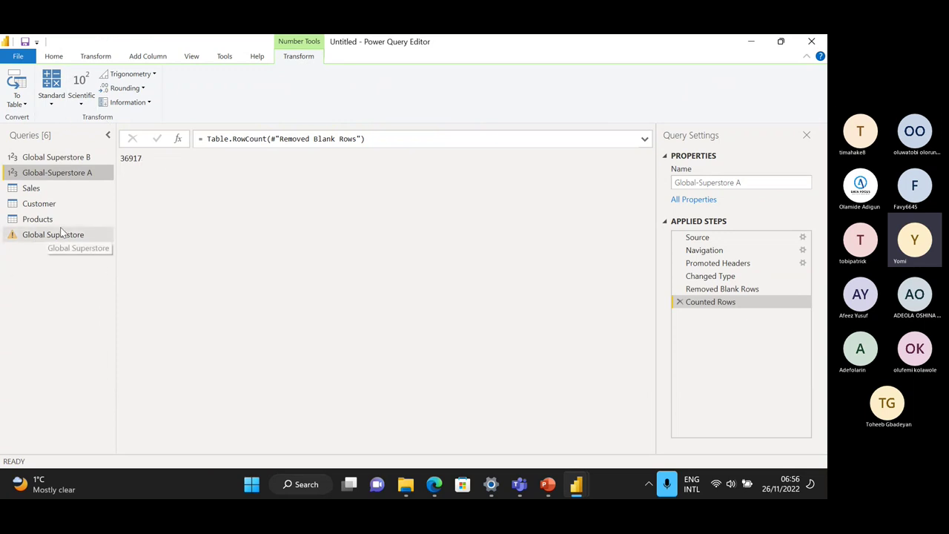
{"action": "left_click", "coordinate": [676, 302]}
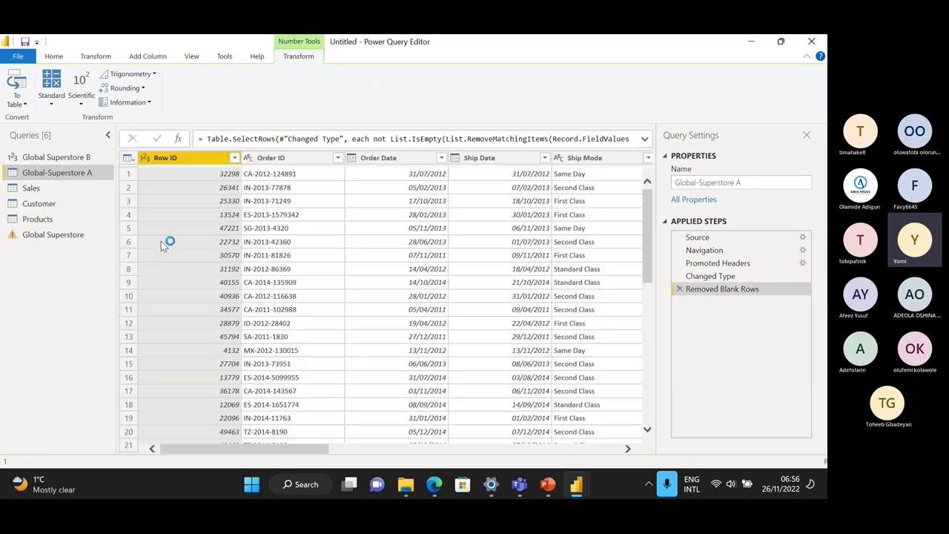
{"action": "left_click", "coordinate": [53, 157]}
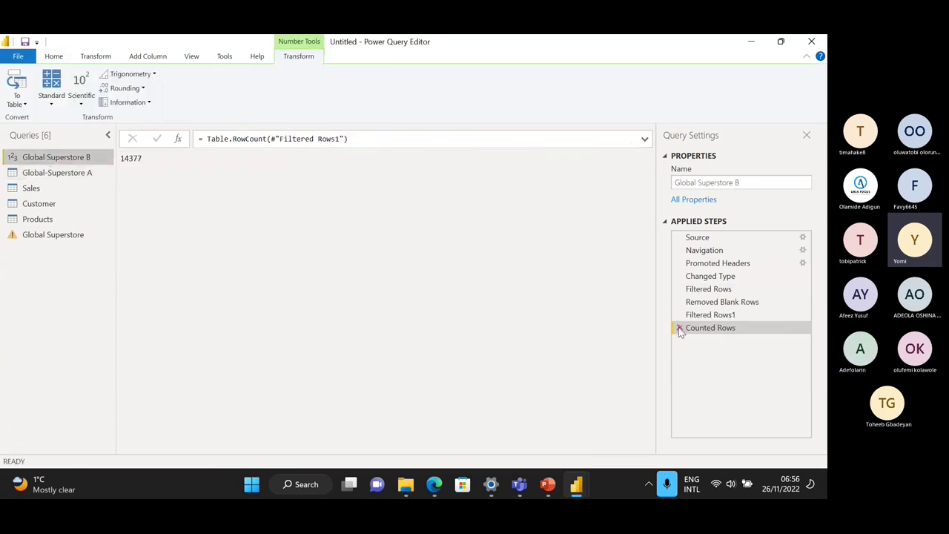
{"action": "left_click", "coordinate": [679, 329]}
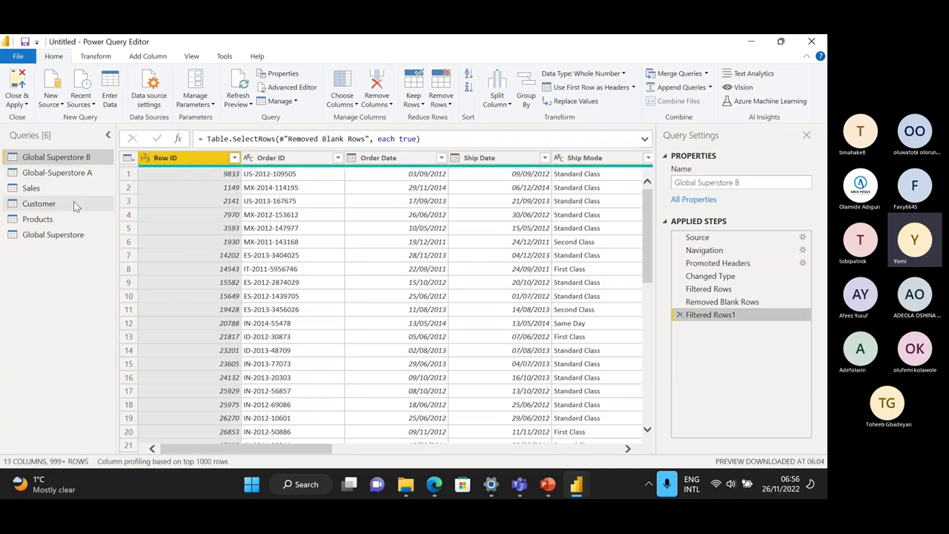
Step: Select the Order ID column in Global Superstore B and look through the table's rows
{"action": "left_click", "coordinate": [289, 159]}
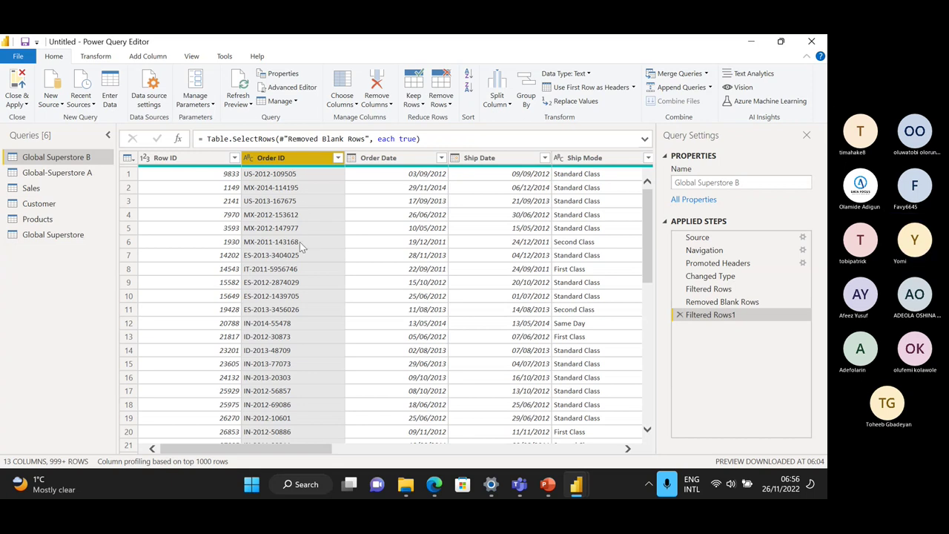
{"action": "scroll", "coordinate": [415, 335], "scroll_direction": "down", "scroll_amount": 10}
{"action": "scroll", "coordinate": [428, 334], "scroll_direction": "down", "scroll_amount": 17}
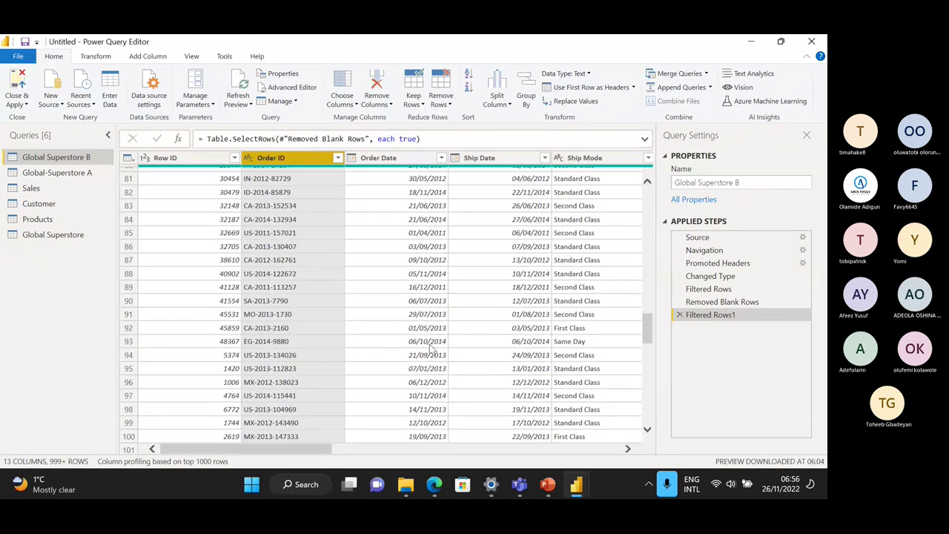
{"action": "scroll", "coordinate": [430, 345], "scroll_direction": "down", "scroll_amount": 7}
{"action": "scroll", "coordinate": [423, 334], "scroll_direction": "up", "scroll_amount": 20}
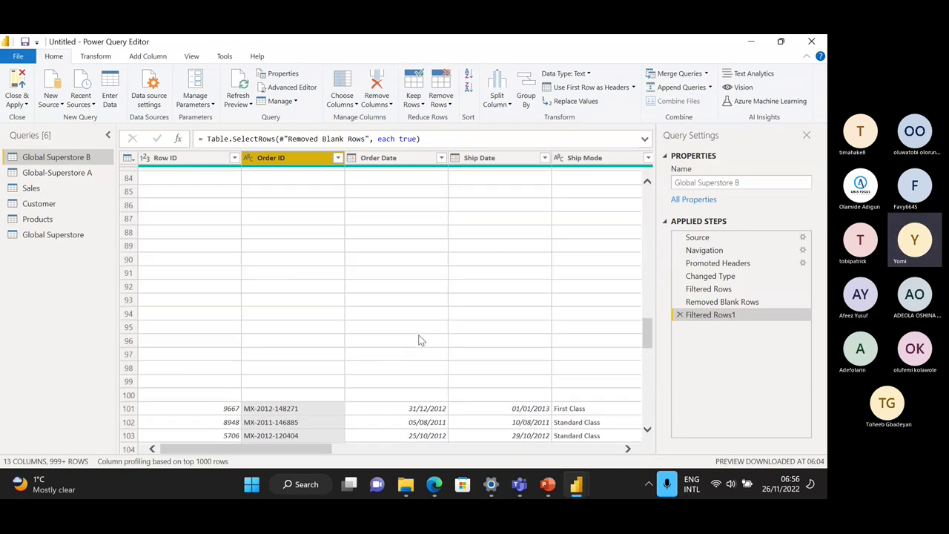
{"action": "scroll", "coordinate": [412, 325], "scroll_direction": "up", "scroll_amount": 12}
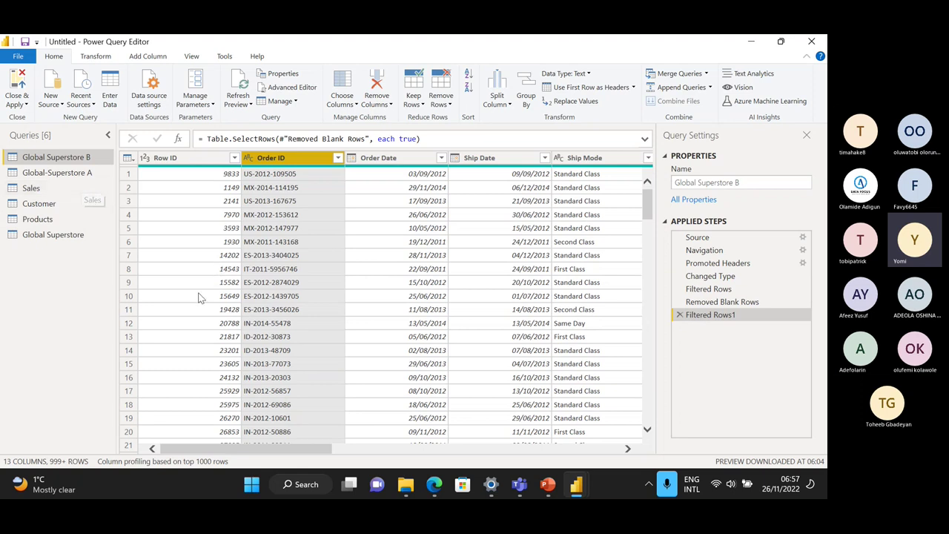
Step: Preview the Power BI Desktop report window and return to the Power Query Editor
{"action": "mouse_move", "coordinate": [576, 484]}
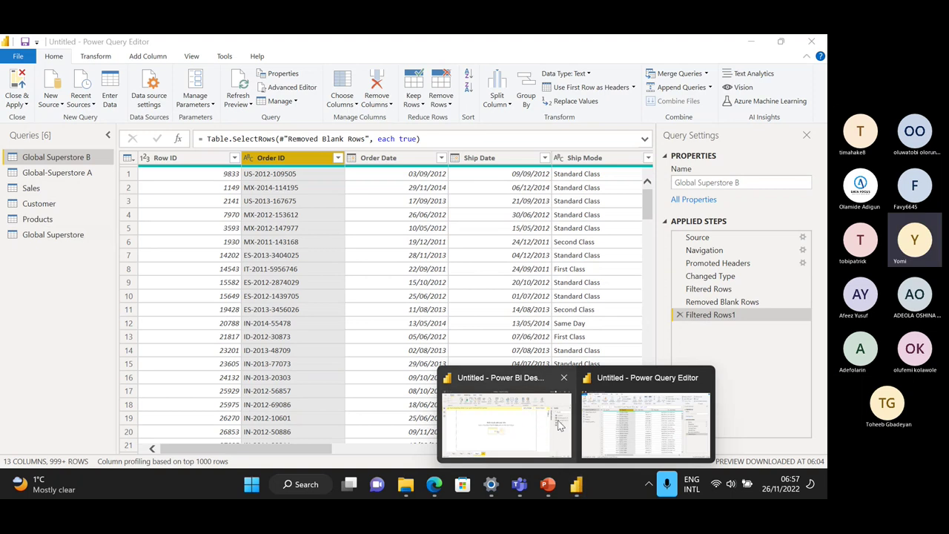
{"action": "mouse_move", "coordinate": [560, 425]}
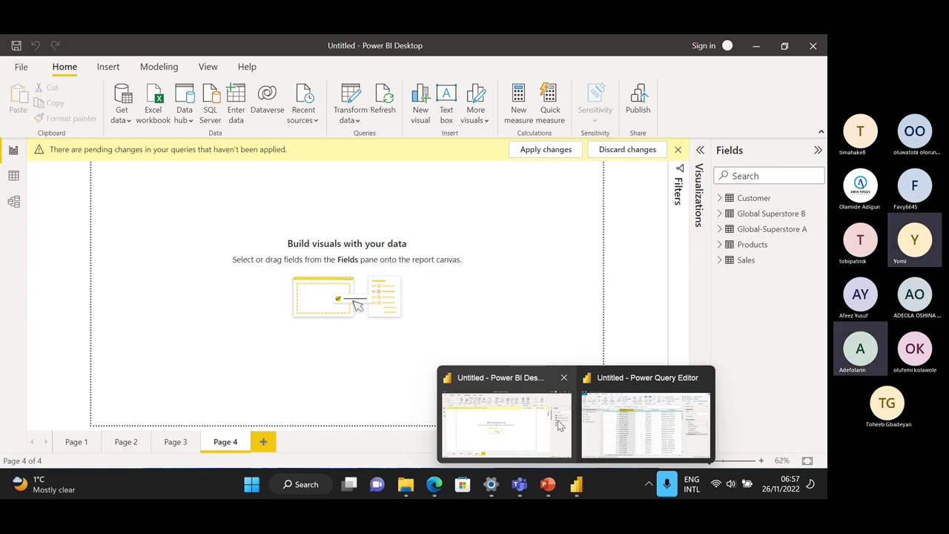
{"action": "left_click", "coordinate": [646, 421]}
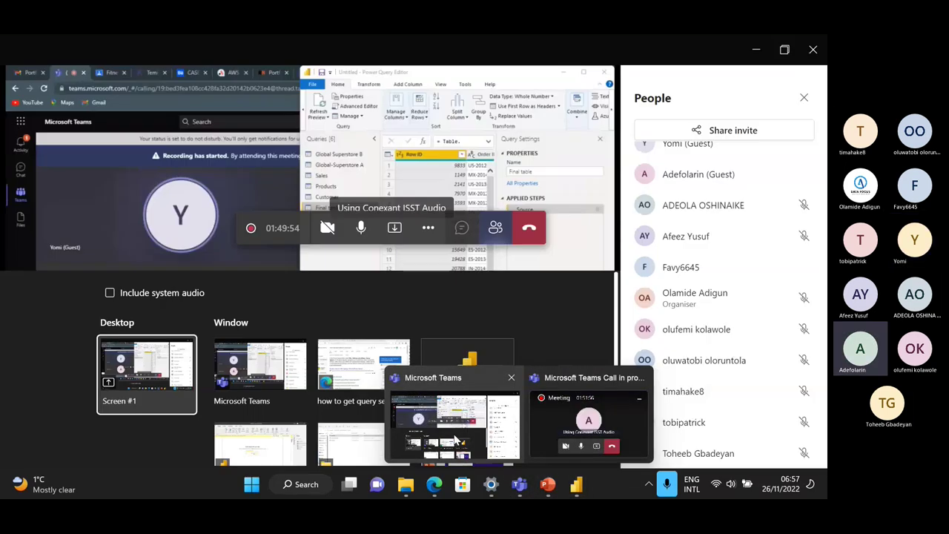
Step: Switch to the Microsoft Teams meeting window, close the People pane and stop sharing the screen
{"action": "left_click", "coordinate": [458, 382]}
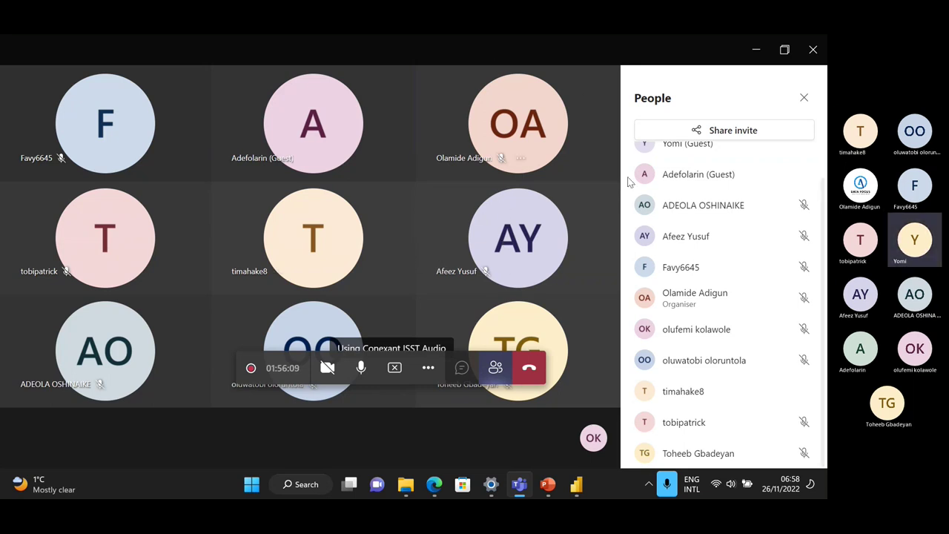
{"action": "left_click", "coordinate": [804, 98]}
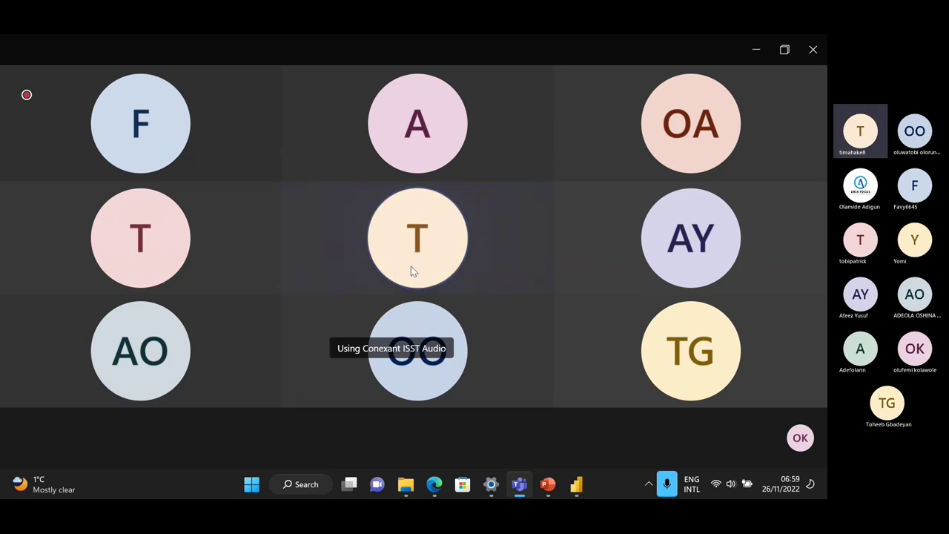
{"action": "mouse_move", "coordinate": [419, 273]}
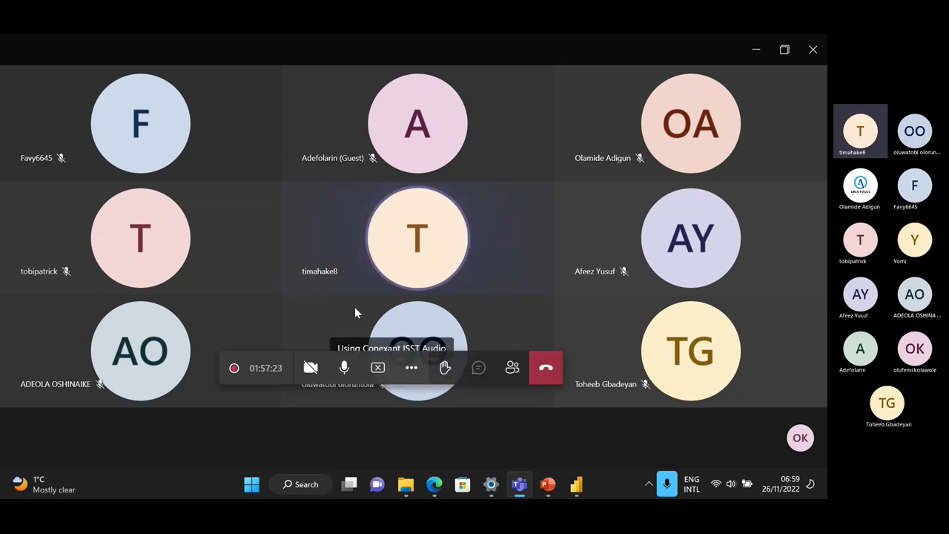
{"action": "left_click", "coordinate": [378, 369]}
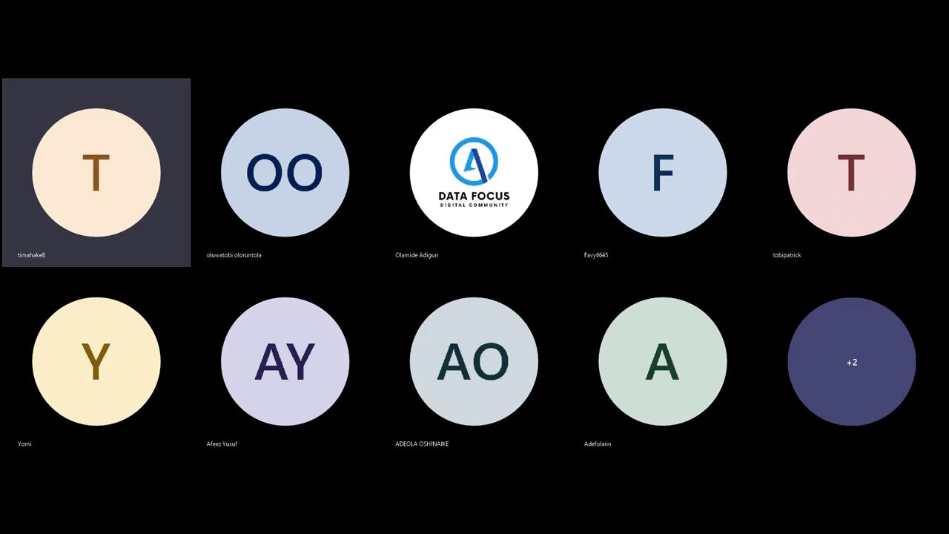
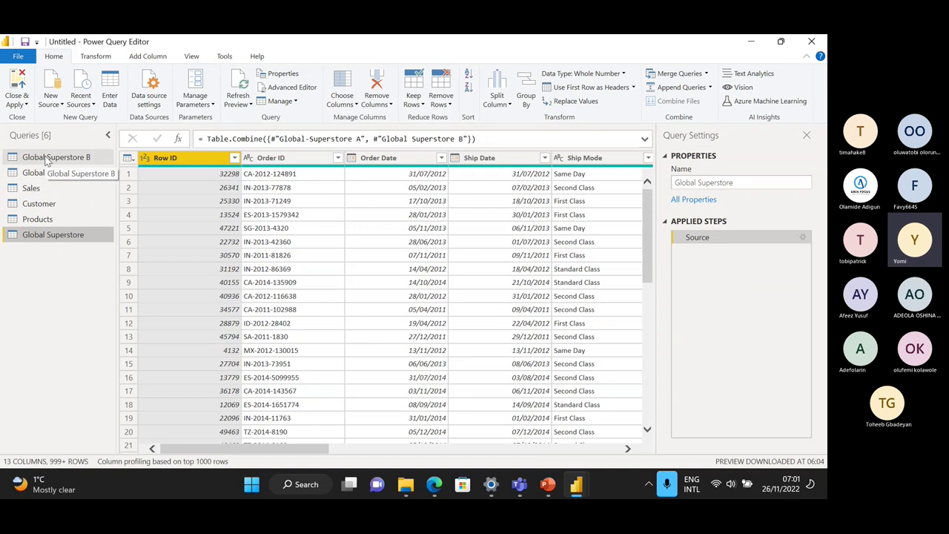
Step: Count the rows of Global Superstore B, check the dependent Global Superstore query, and remove the Counted Rows step
{"action": "left_click", "coordinate": [47, 159]}
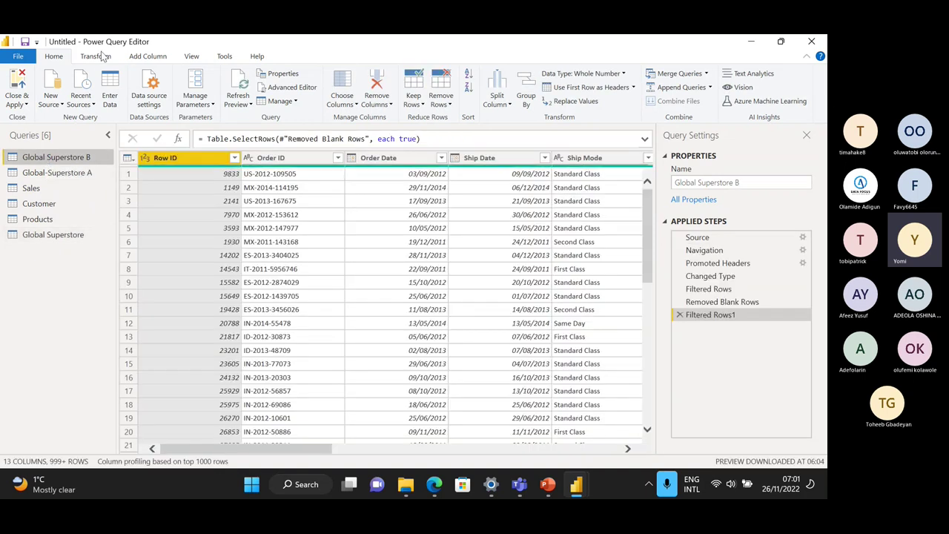
{"action": "left_click", "coordinate": [96, 57]}
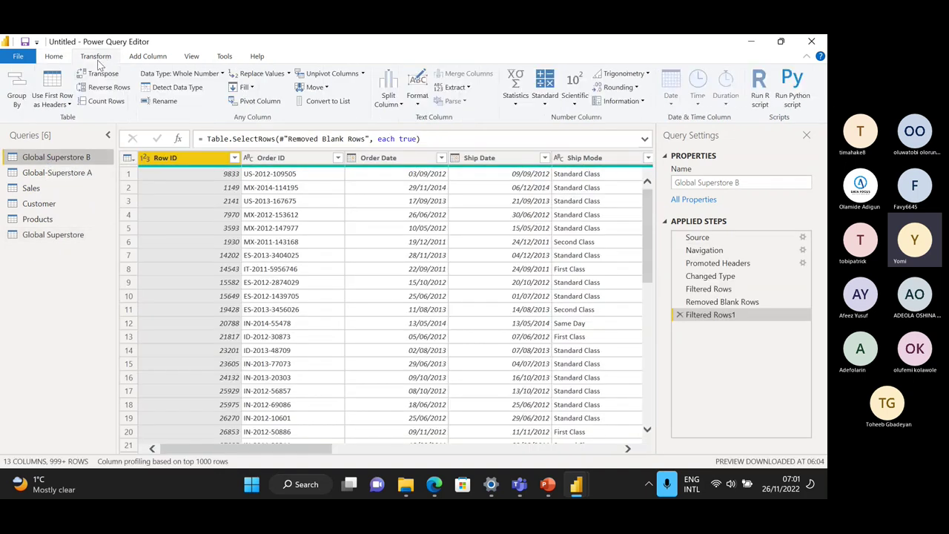
{"action": "left_click", "coordinate": [106, 102]}
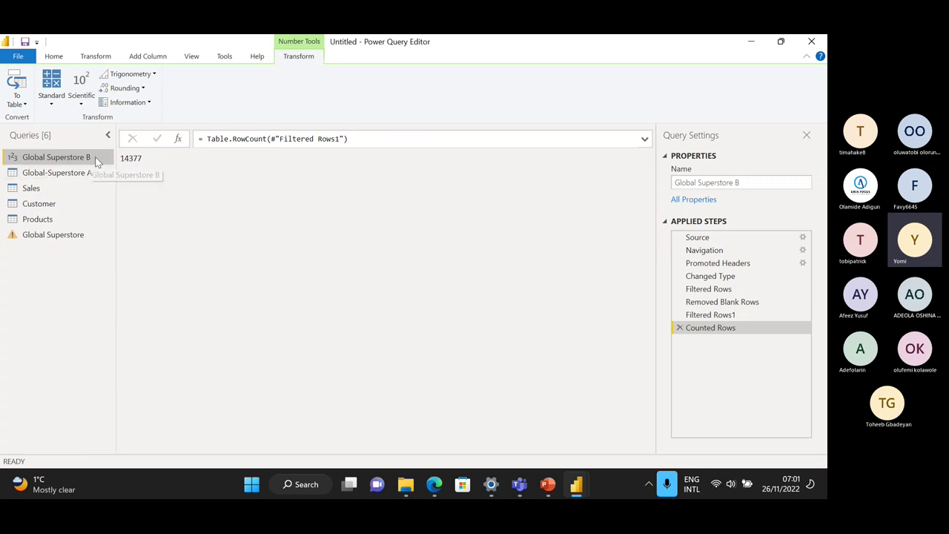
{"action": "left_click", "coordinate": [35, 238]}
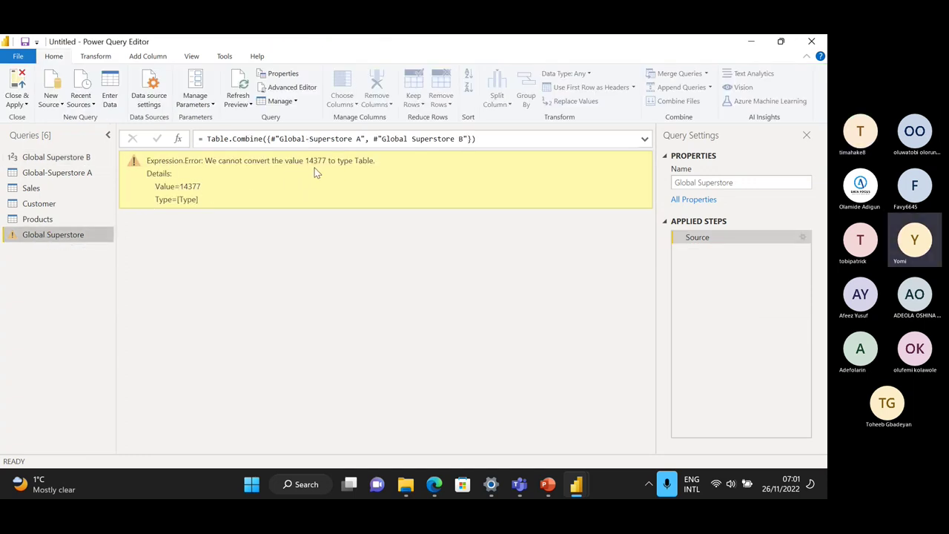
{"action": "left_click", "coordinate": [58, 157]}
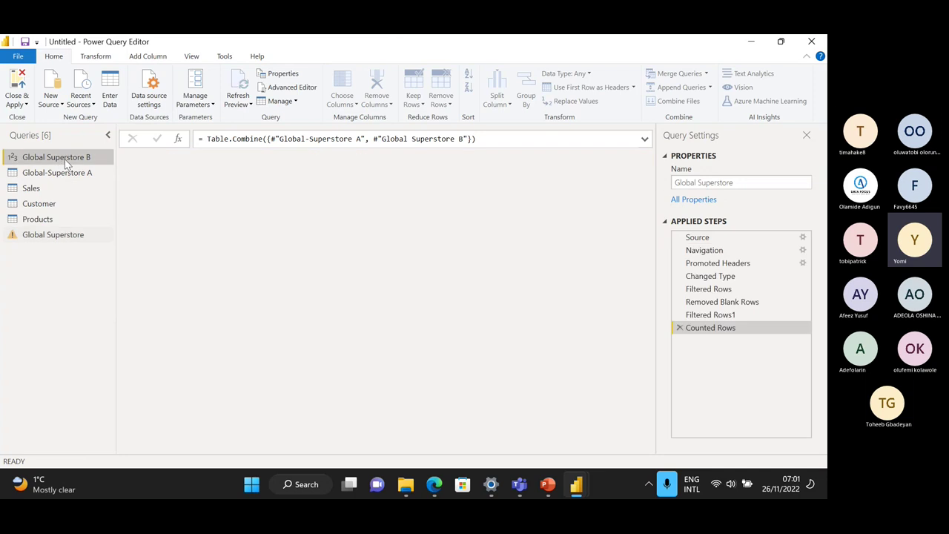
{"action": "left_click", "coordinate": [677, 328]}
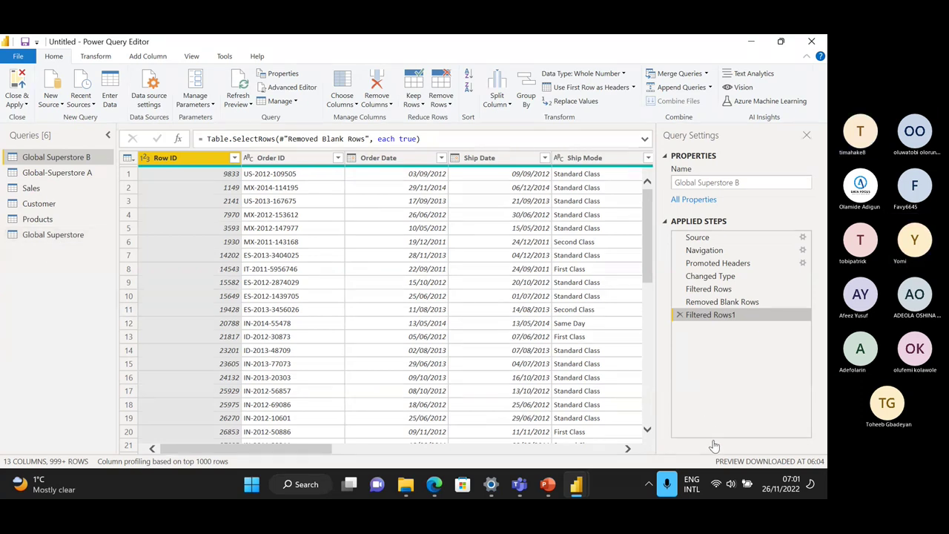
Step: Switch to the Microsoft Teams meeting window and mute and unmute the microphone during the discussion
{"action": "left_click", "coordinate": [666, 484]}
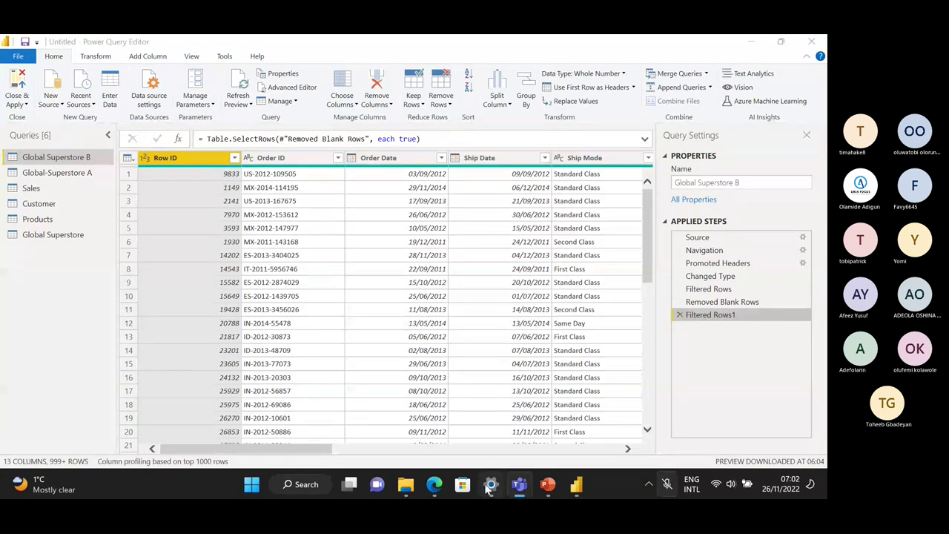
{"action": "mouse_move", "coordinate": [519, 486]}
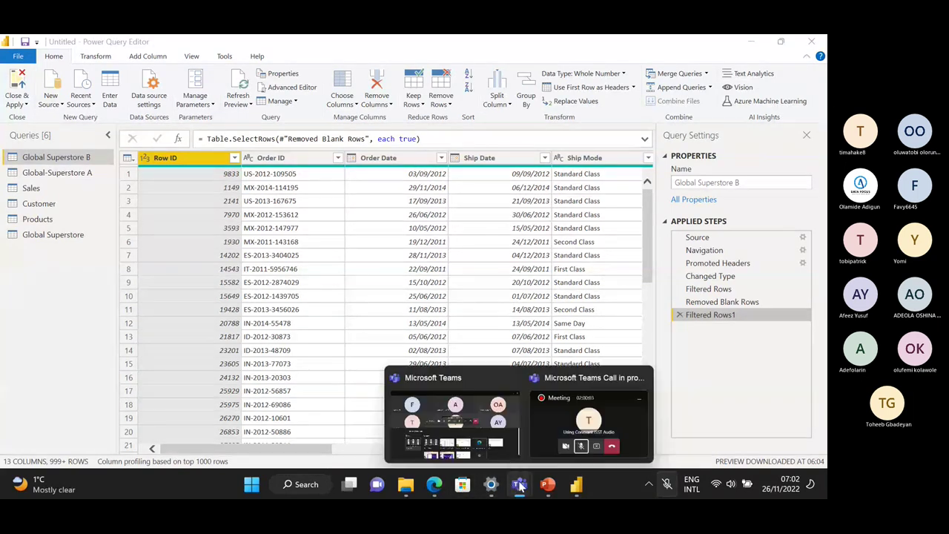
{"action": "left_click", "coordinate": [443, 401]}
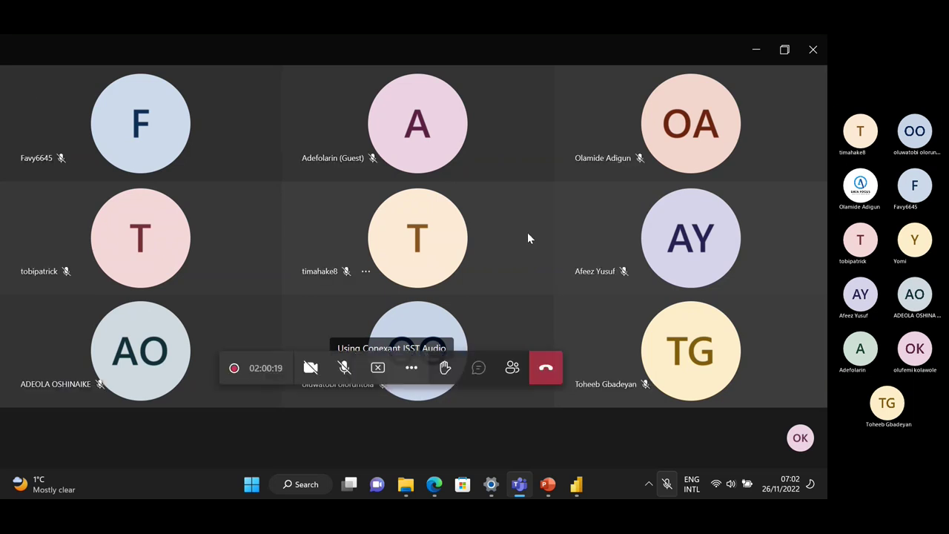
{"action": "left_click", "coordinate": [345, 368]}
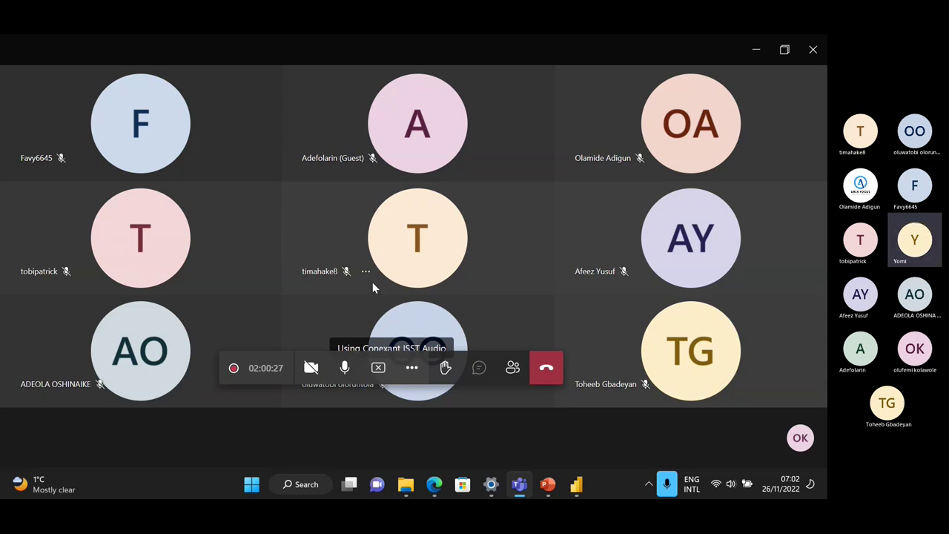
{"action": "left_click", "coordinate": [347, 369]}
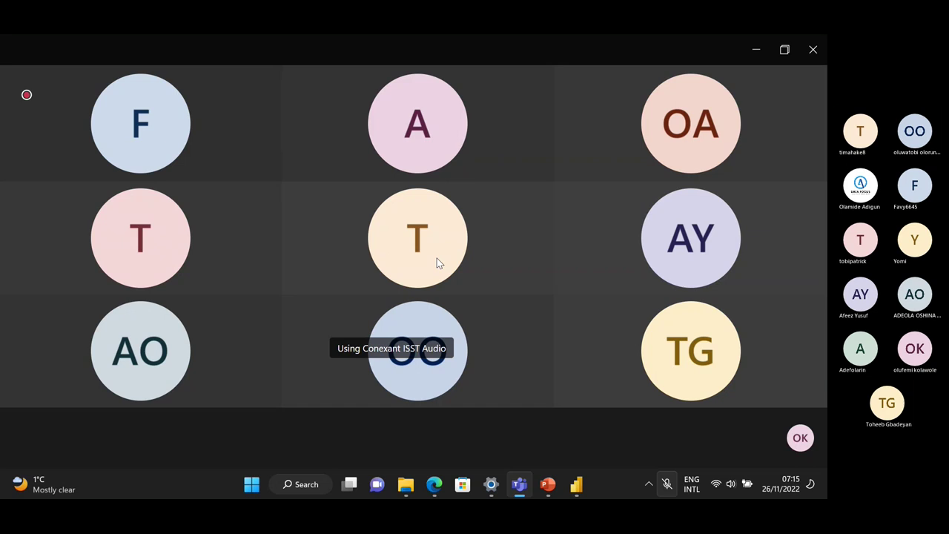
{"action": "mouse_move", "coordinate": [510, 417]}
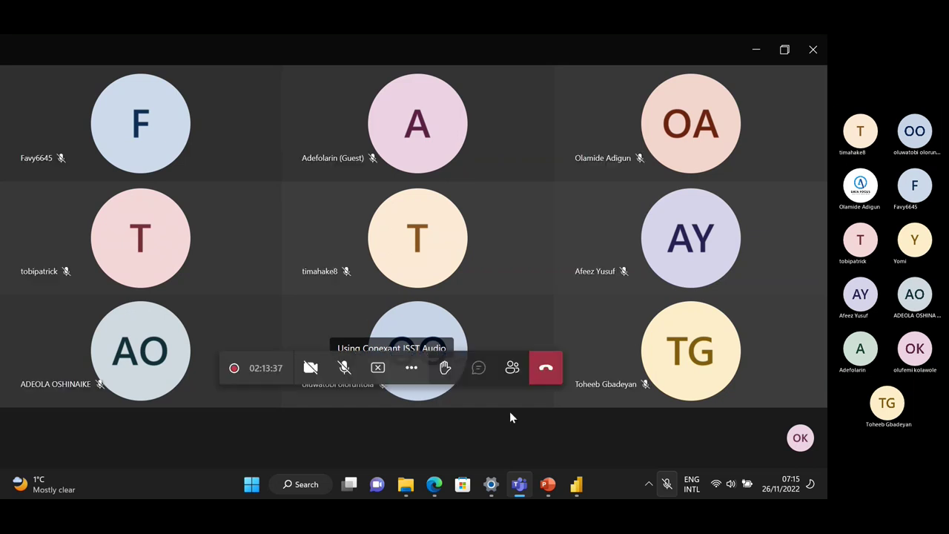
{"action": "left_click", "coordinate": [345, 371]}
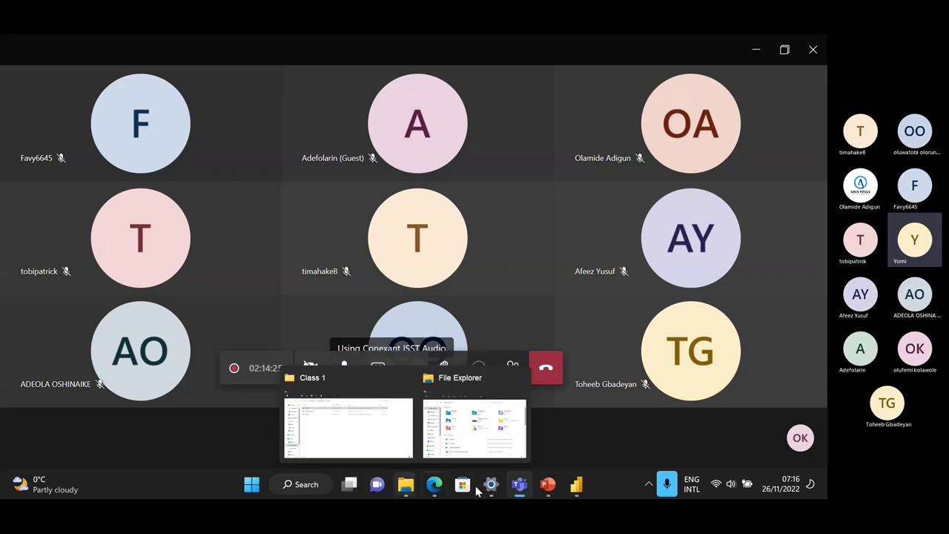
Step: Return to the Power Query Editor and look through the Sales, Customer, Products and Global Superstore tables to compare their columns
{"action": "mouse_move", "coordinate": [576, 493]}
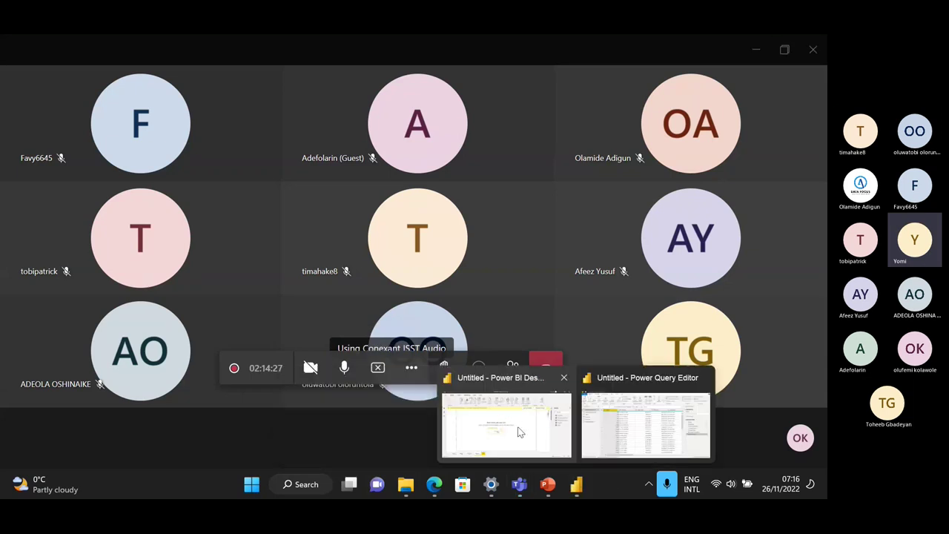
{"action": "left_click", "coordinate": [617, 428]}
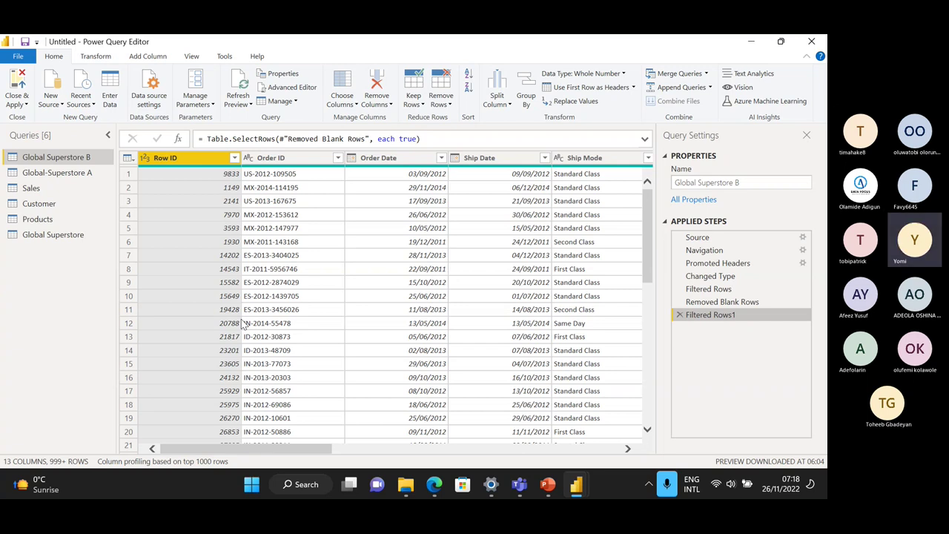
{"action": "left_click", "coordinate": [51, 188]}
{"action": "left_click", "coordinate": [46, 204]}
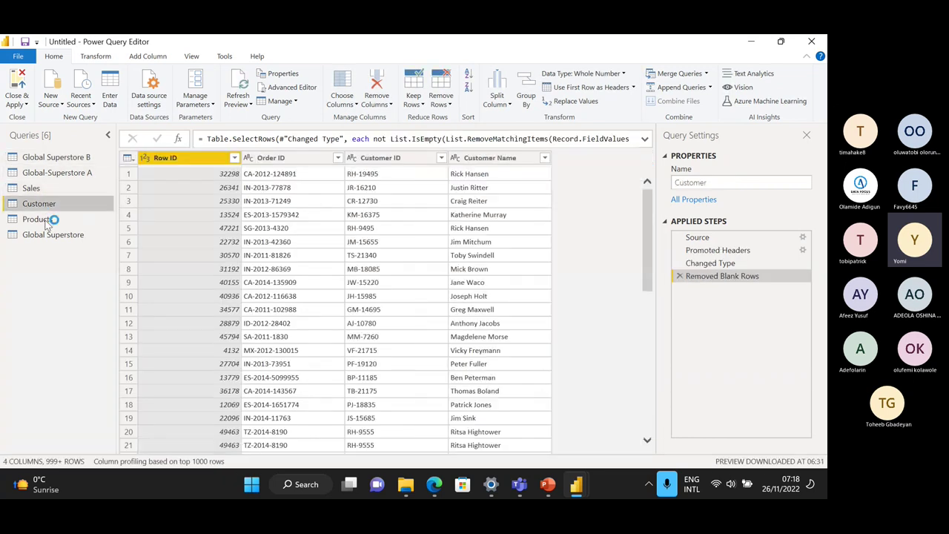
{"action": "left_click", "coordinate": [45, 220]}
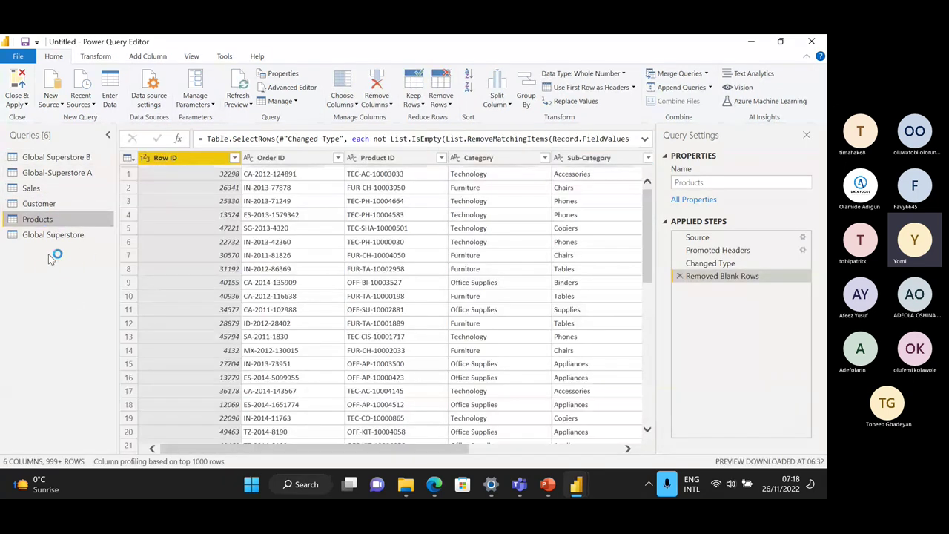
{"action": "left_click", "coordinate": [60, 234]}
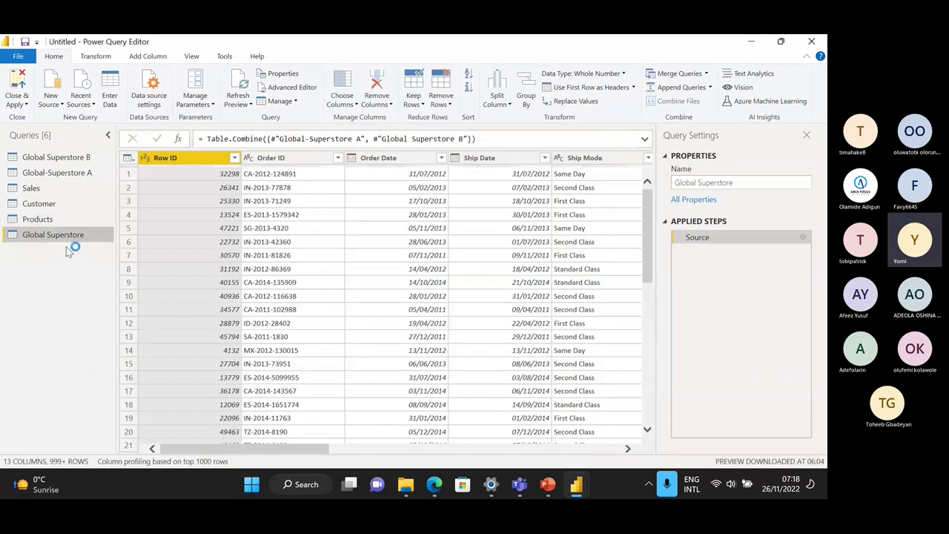
{"action": "left_click", "coordinate": [66, 188]}
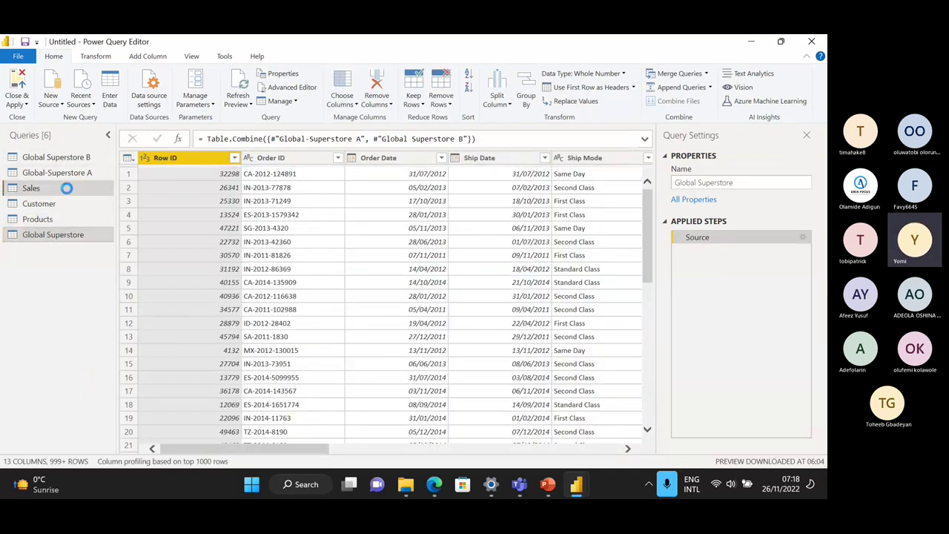
{"action": "left_click", "coordinate": [63, 203]}
{"action": "left_click", "coordinate": [62, 219]}
{"action": "left_click", "coordinate": [59, 235]}
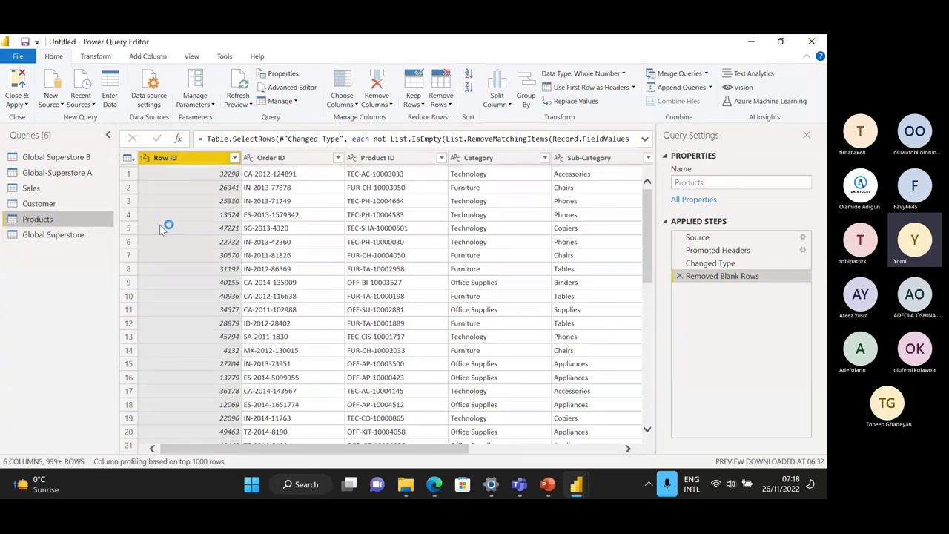
{"action": "left_click", "coordinate": [65, 235]}
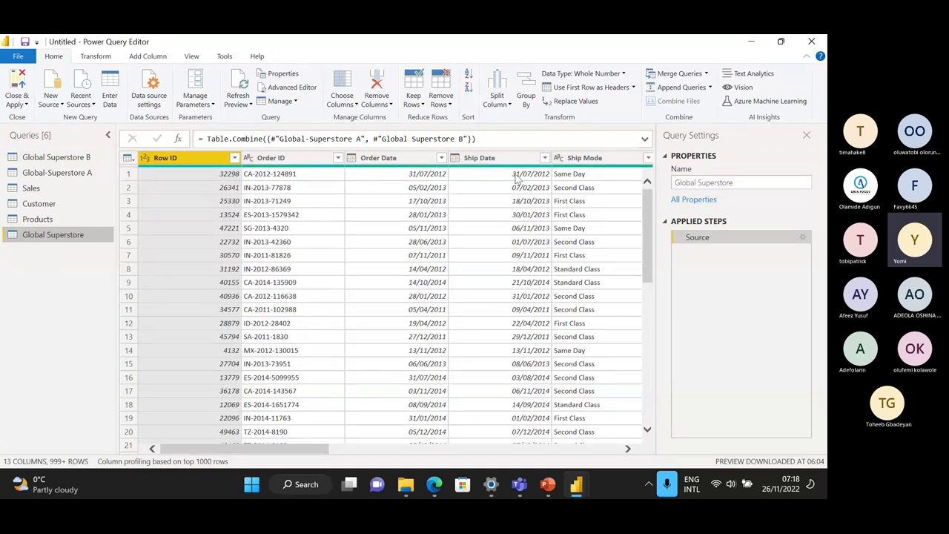
{"action": "left_click", "coordinate": [33, 220]}
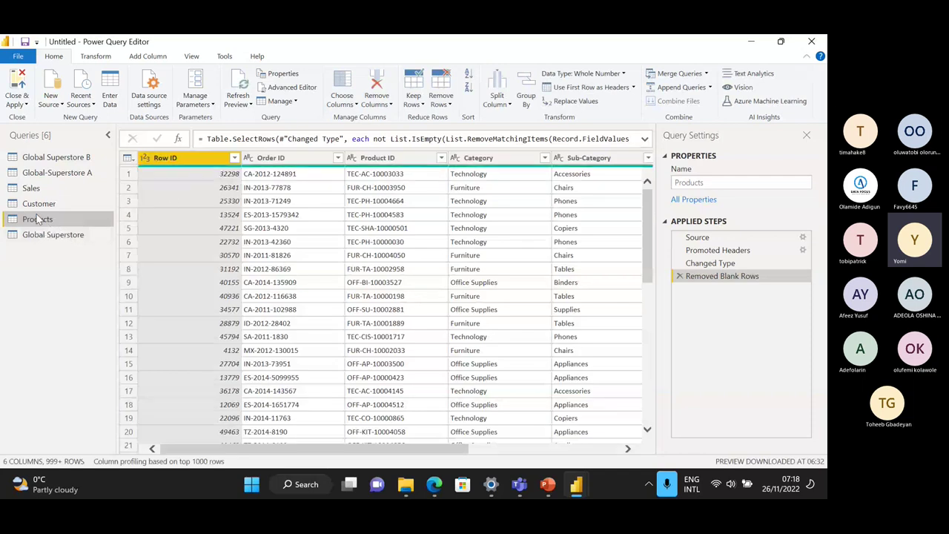
{"action": "left_click", "coordinate": [43, 203]}
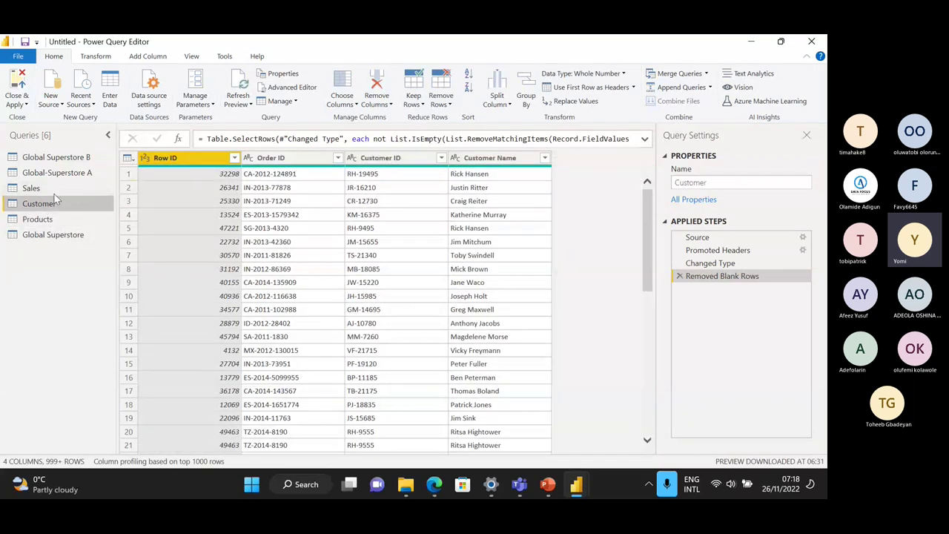
{"action": "left_click", "coordinate": [51, 189]}
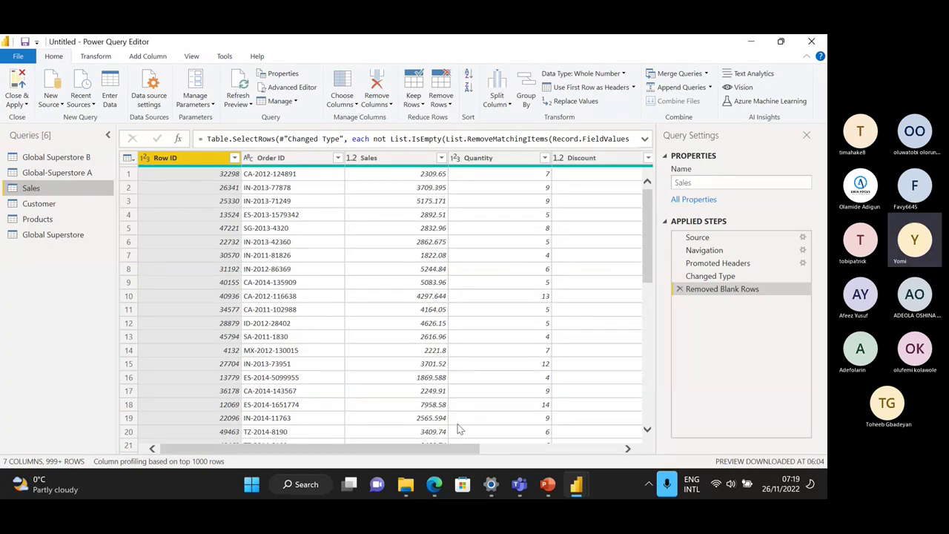
Step: Start a Merge Queries operation on the Global Superstore query with Customer as the second table
{"action": "left_click", "coordinate": [42, 242]}
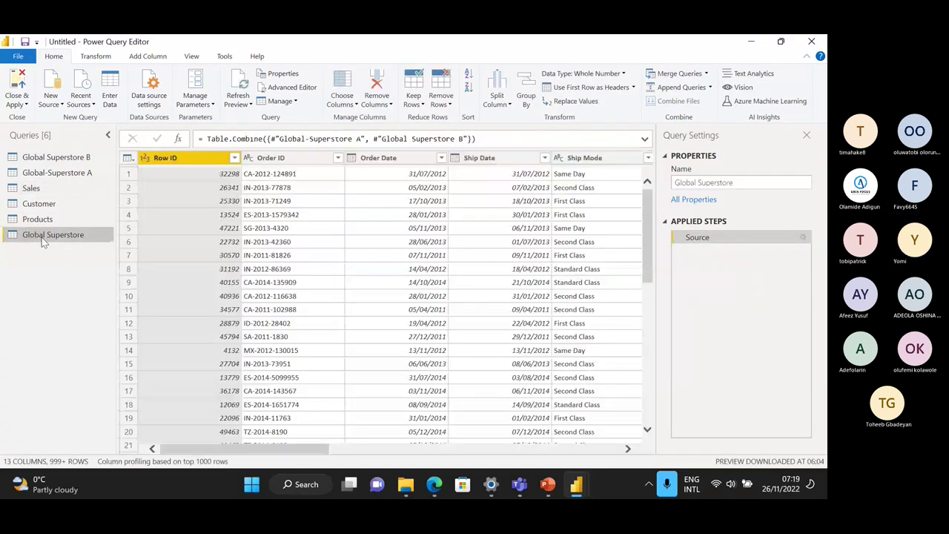
{"action": "left_click", "coordinate": [706, 76]}
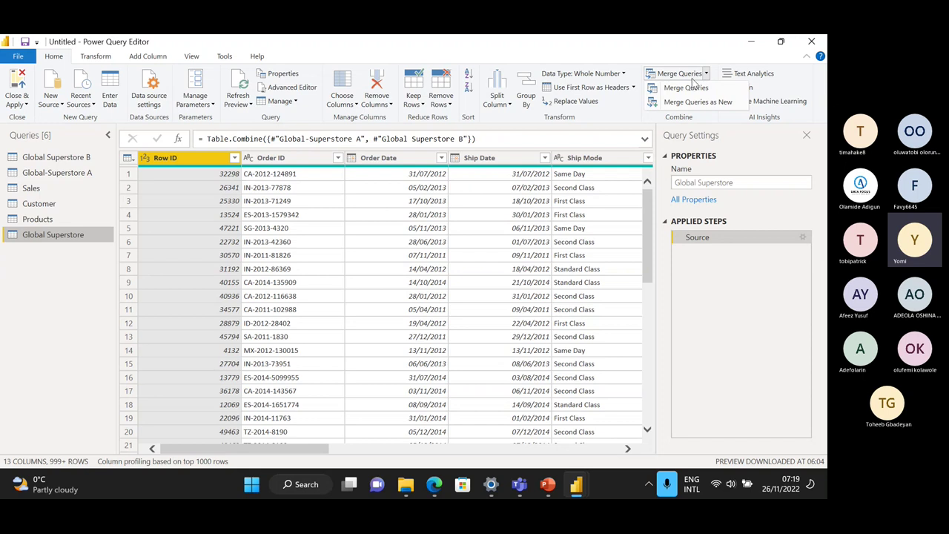
{"action": "left_click", "coordinate": [689, 89]}
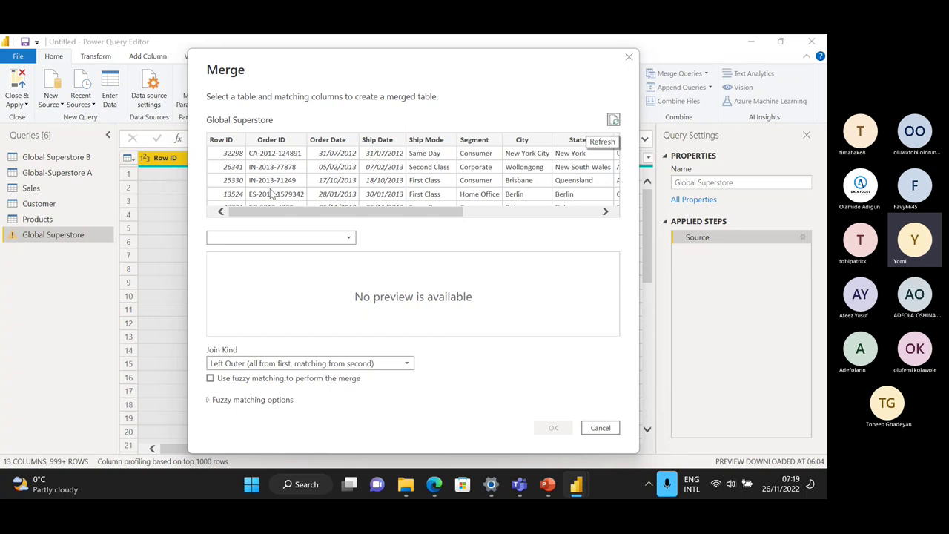
{"action": "left_click", "coordinate": [348, 239]}
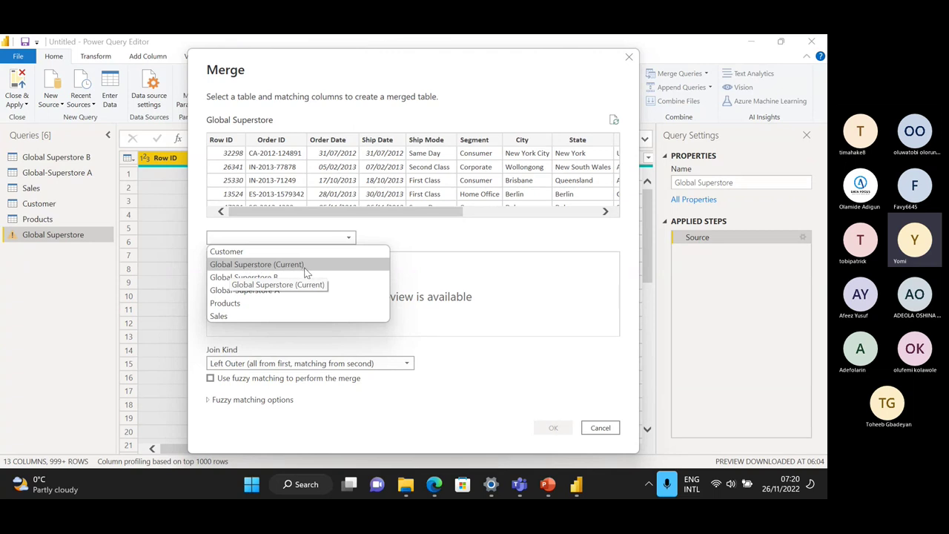
{"action": "left_click", "coordinate": [253, 253]}
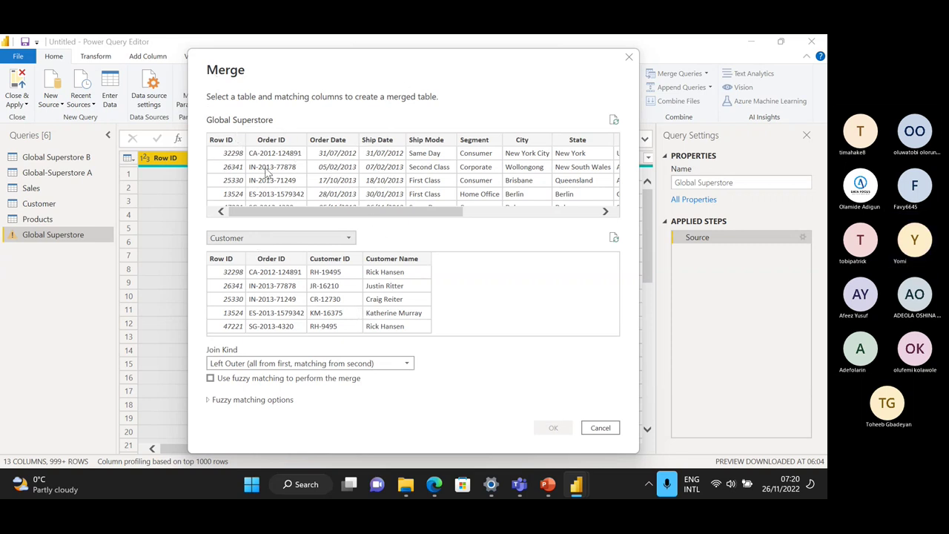
Step: Match Global Superstore and Customer on Row ID with a Left Outer join and create the merge
{"action": "left_click", "coordinate": [224, 141]}
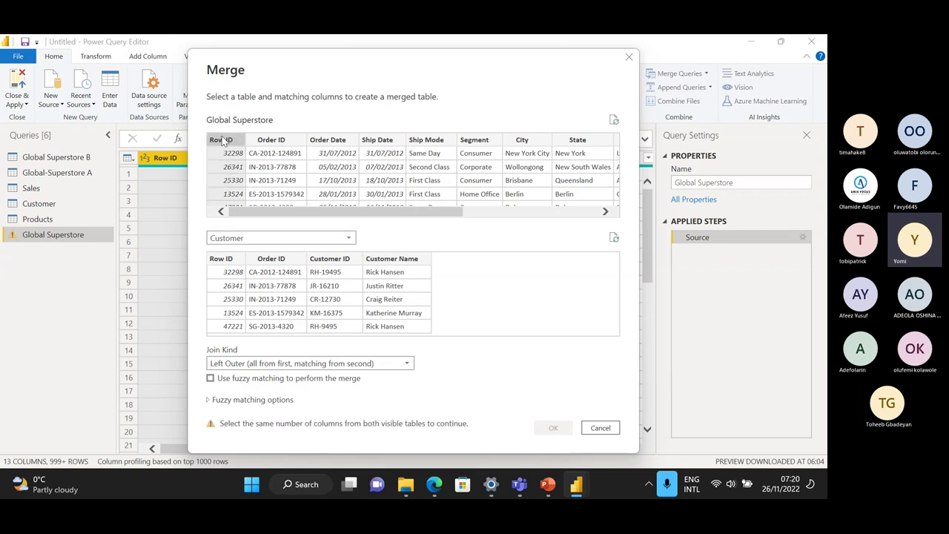
{"action": "left_click", "coordinate": [222, 259]}
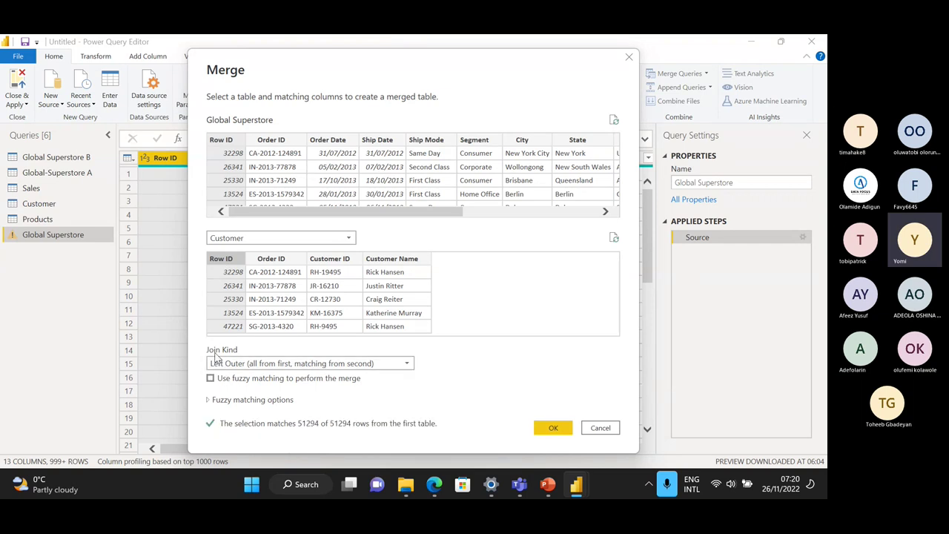
{"action": "left_click", "coordinate": [407, 365]}
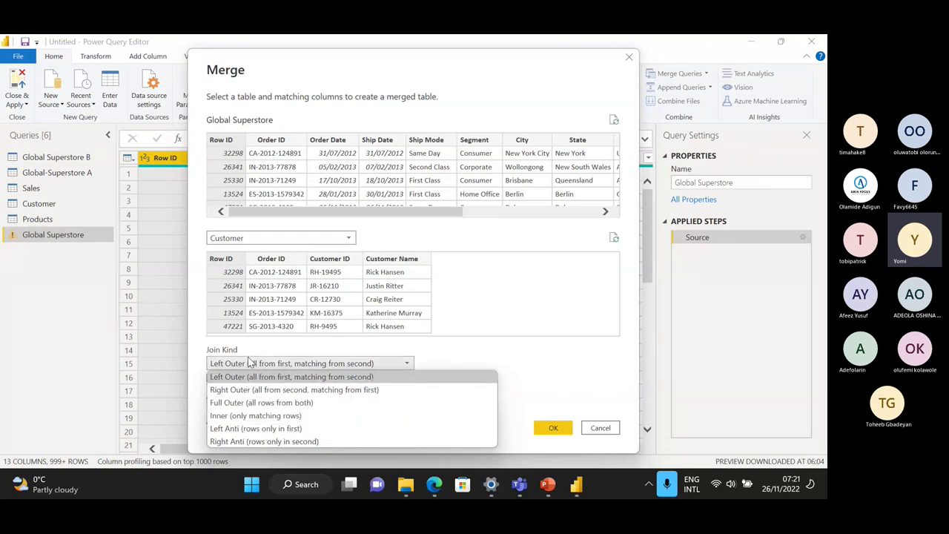
{"action": "left_click", "coordinate": [458, 358]}
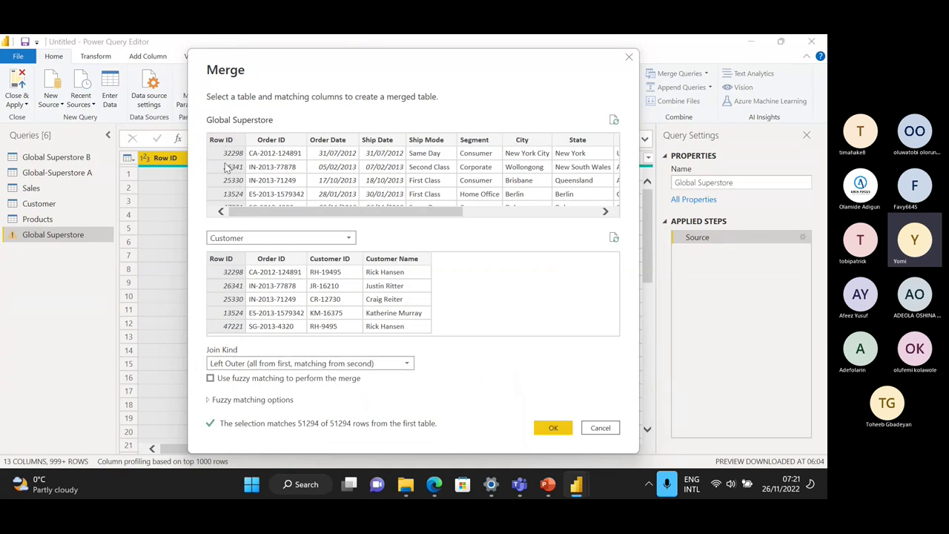
{"action": "left_click", "coordinate": [552, 429]}
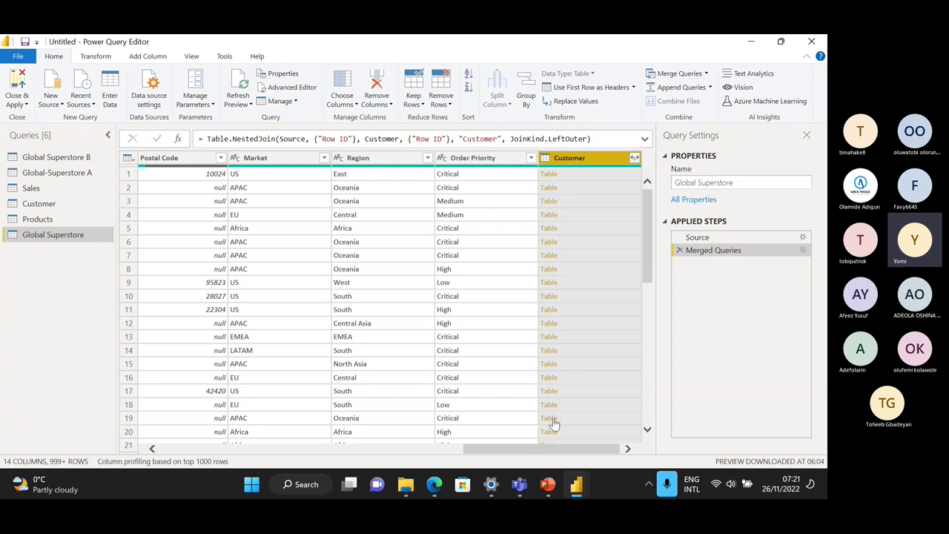
Step: Open the expand options of the merged Customer column in Global Superstore
{"action": "left_click", "coordinate": [634, 158]}
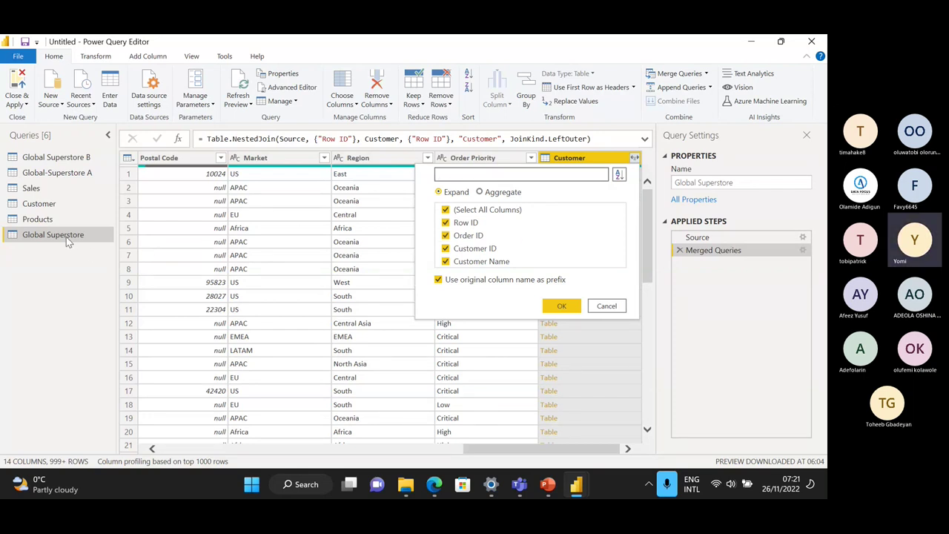
Step: Expand the merged Customer column to include only Customer ID and Customer Name, leaving out Row ID and Order ID
{"action": "left_click", "coordinate": [446, 223]}
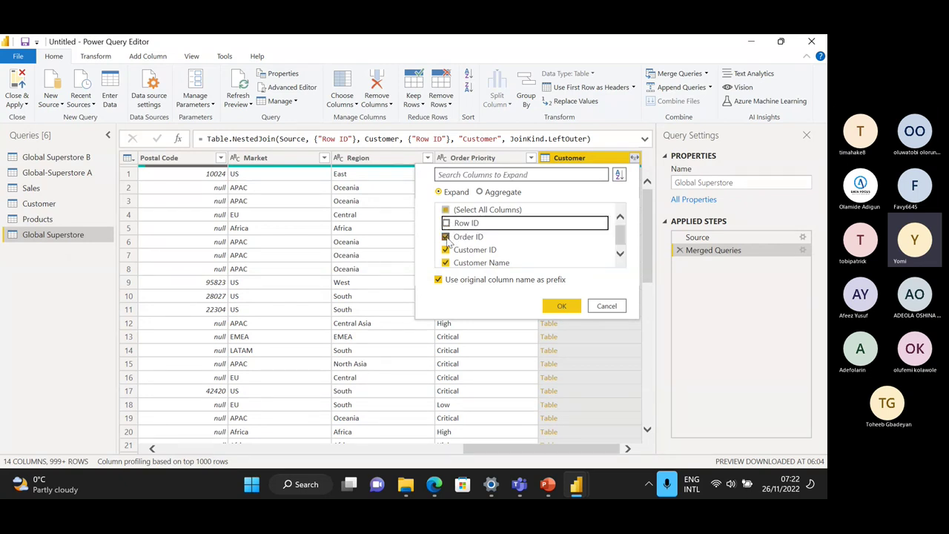
{"action": "left_click", "coordinate": [445, 236]}
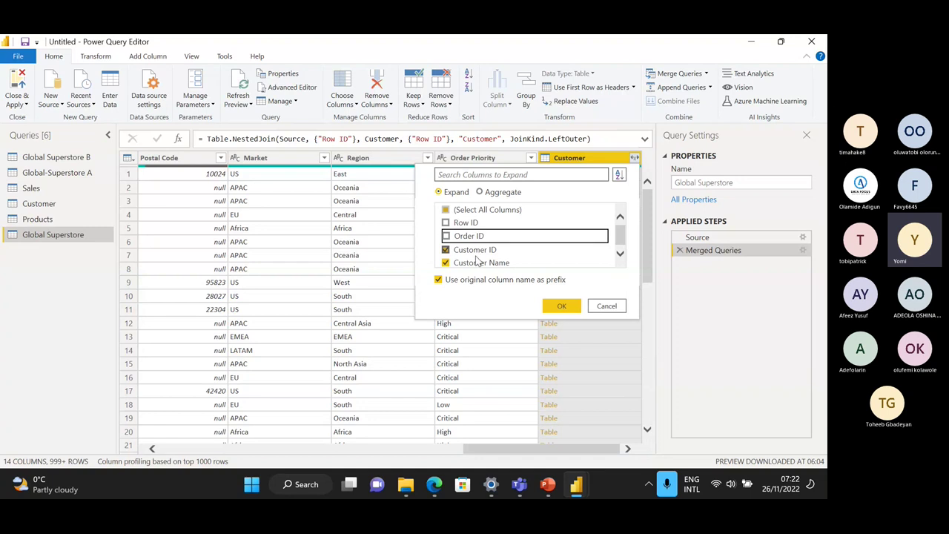
{"action": "left_click", "coordinate": [562, 306]}
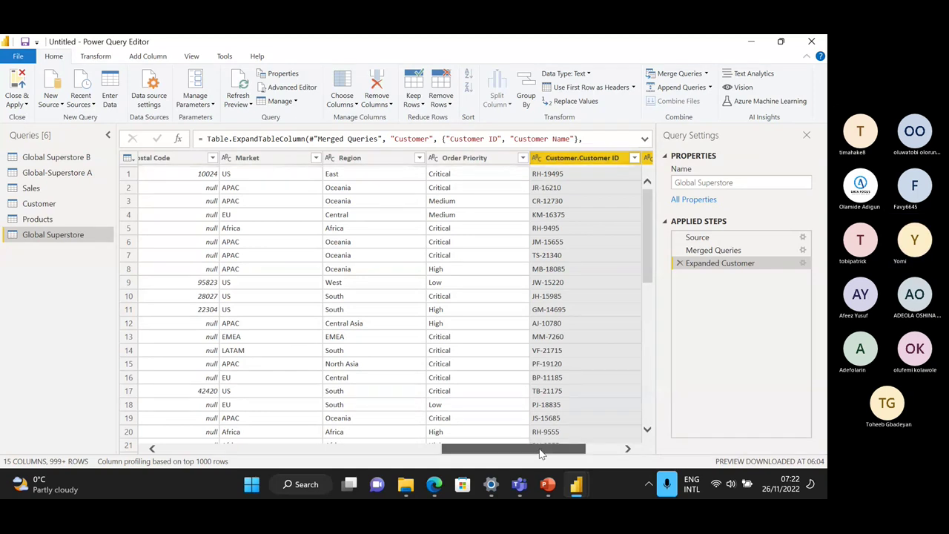
Step: Rename the Customer.Customer ID column as Customer ID by removing its table prefix
{"action": "left_click_drag", "start_coordinate": [575, 448], "coordinate": [608, 448]}
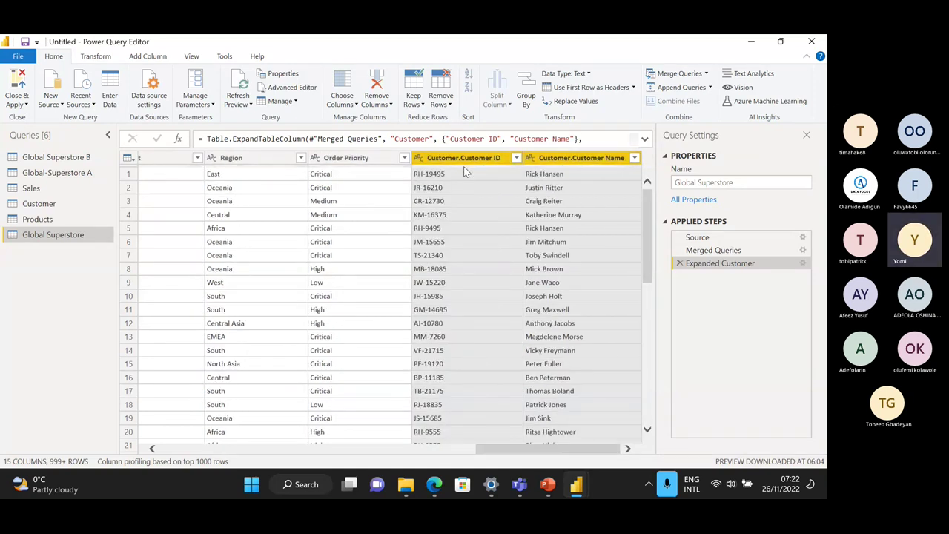
{"action": "double_click", "coordinate": [441, 158]}
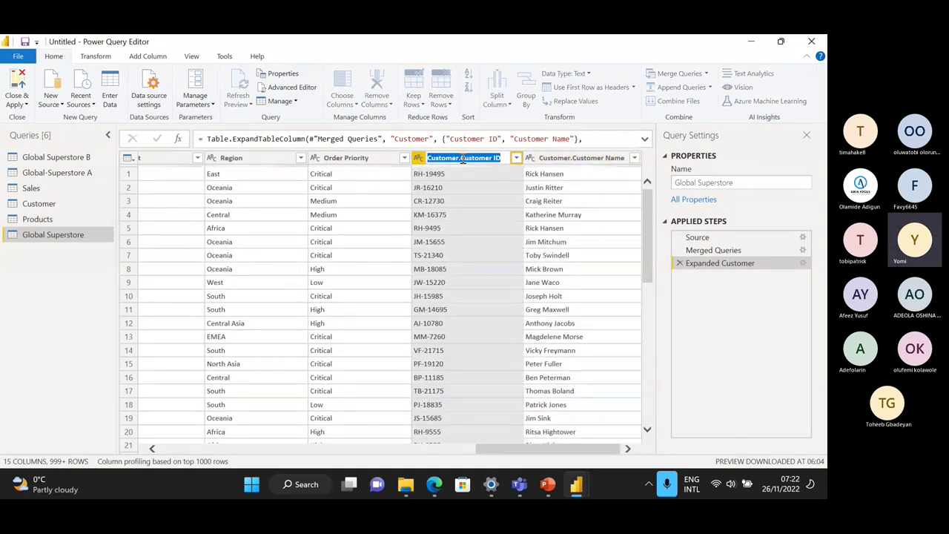
{"action": "left_click", "coordinate": [461, 158]}
{"action": "key", "text": "BackSpace"}
{"action": "key", "text": "BackSpace"}
{"action": "key", "text": "BackSpace"}
{"action": "key", "text": "BackSpace"}
{"action": "key", "text": "BackSpace"}
{"action": "key", "text": "BackSpace"}
{"action": "key", "text": "BackSpace"}
{"action": "key", "text": "BackSpace"}
{"action": "key", "text": "BackSpace"}
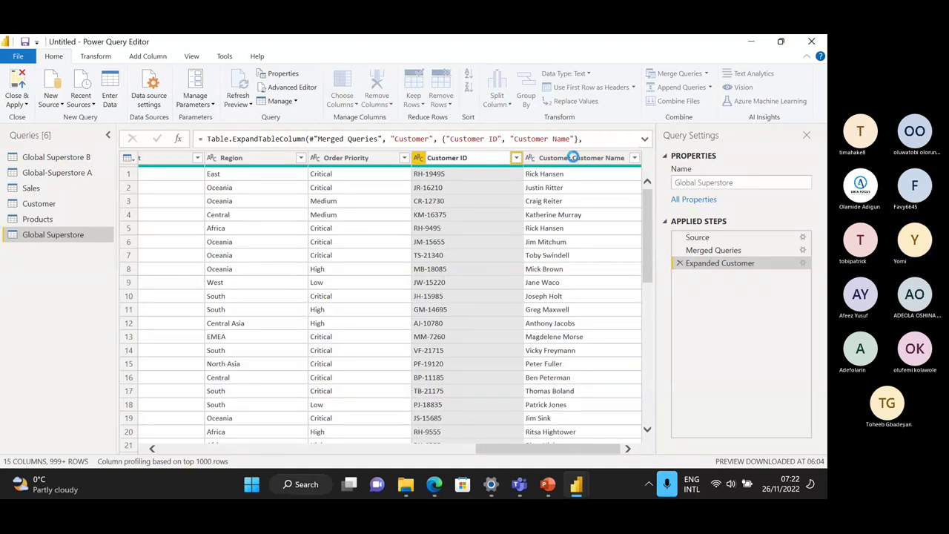
{"action": "key", "text": "Return"}
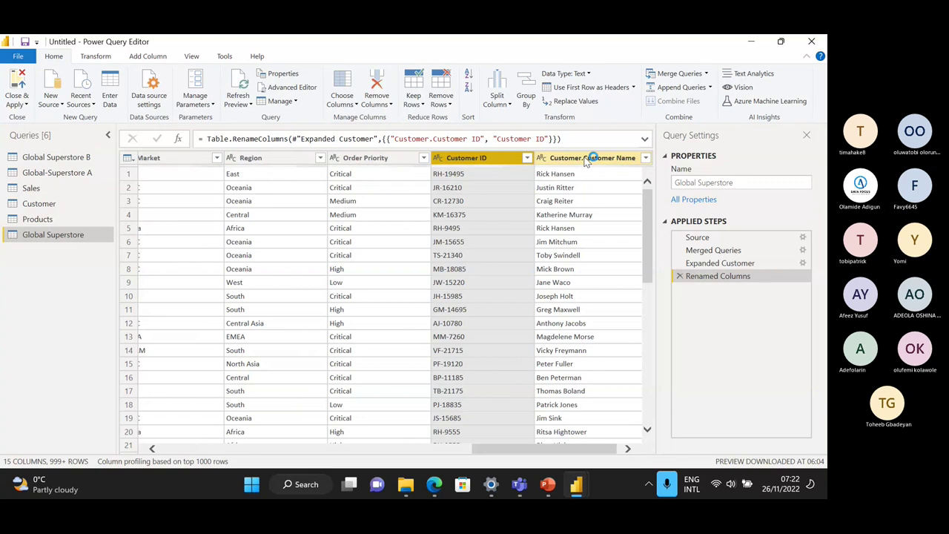
Step: Rename the Customer.Customer Name column as Customer Name by removing its table prefix
{"action": "left_click", "coordinate": [586, 159]}
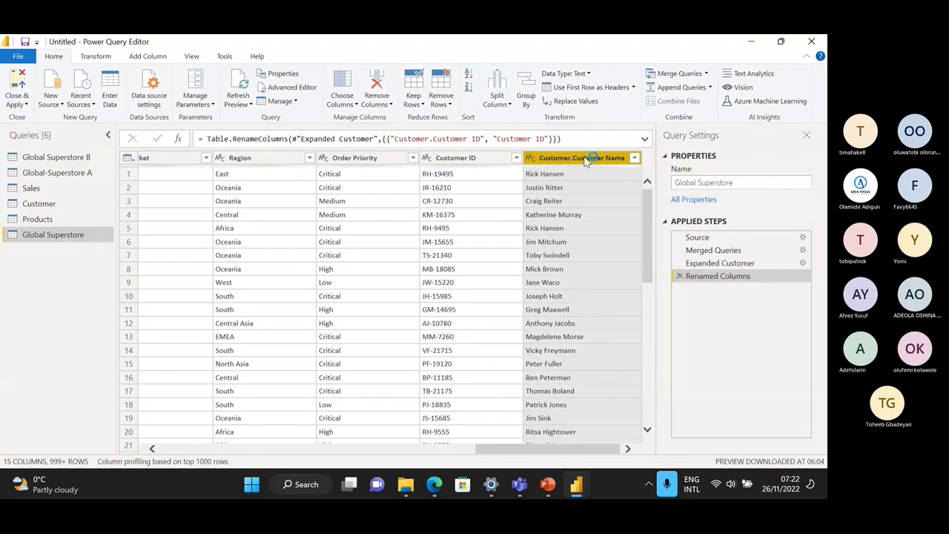
{"action": "double_click", "coordinate": [573, 159]}
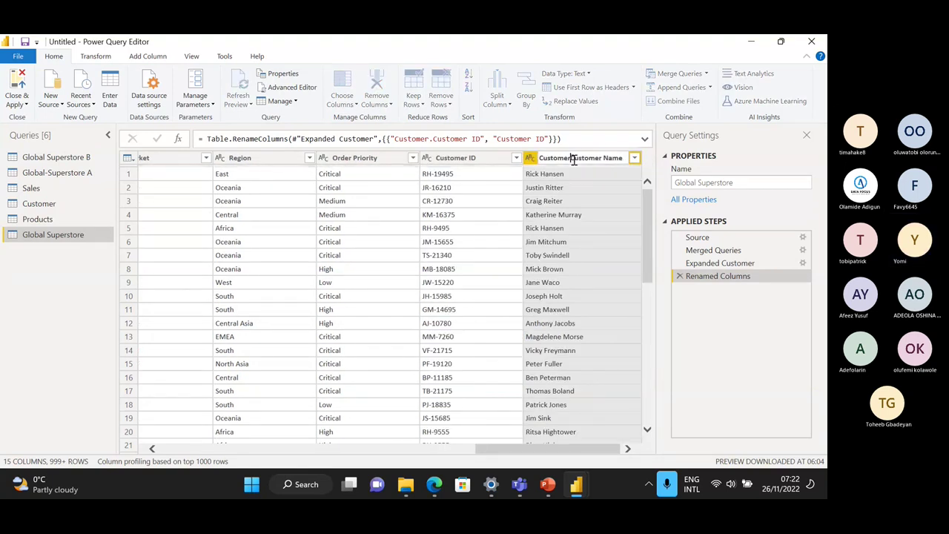
{"action": "key", "text": "BackSpace"}
{"action": "key", "text": "BackSpace"}
{"action": "key", "text": "BackSpace"}
{"action": "key", "text": "BackSpace"}
{"action": "key", "text": "BackSpace"}
{"action": "key", "text": "BackSpace"}
{"action": "key", "text": "BackSpace"}
{"action": "key", "text": "BackSpace"}
{"action": "key", "text": "BackSpace"}
{"action": "key", "text": "Return"}
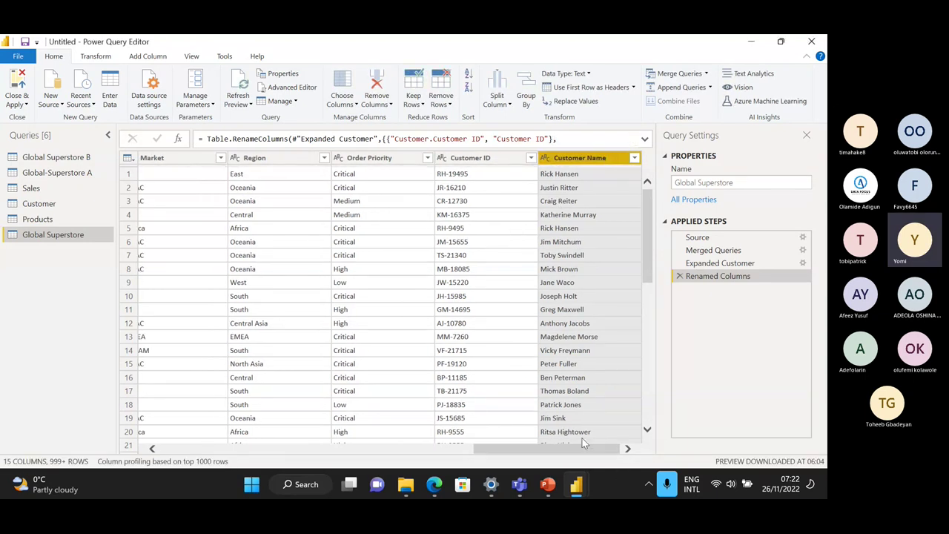
{"action": "left_click", "coordinate": [519, 483]}
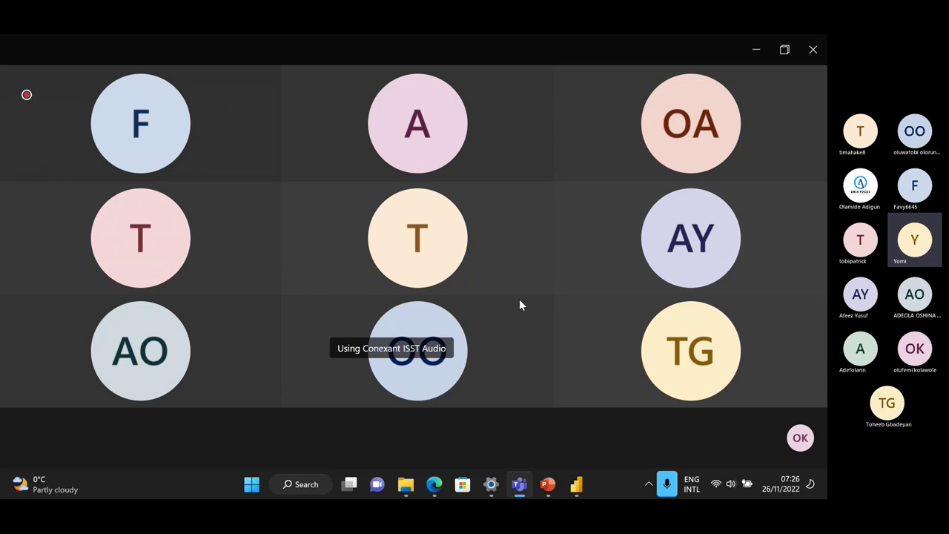
{"action": "mouse_move", "coordinate": [628, 304]}
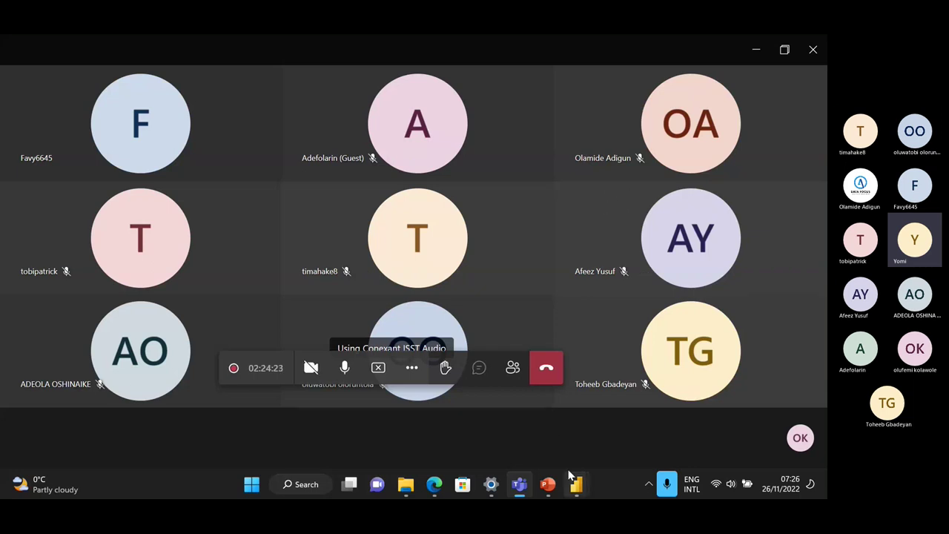
{"action": "mouse_move", "coordinate": [576, 483]}
{"action": "left_click", "coordinate": [627, 430]}
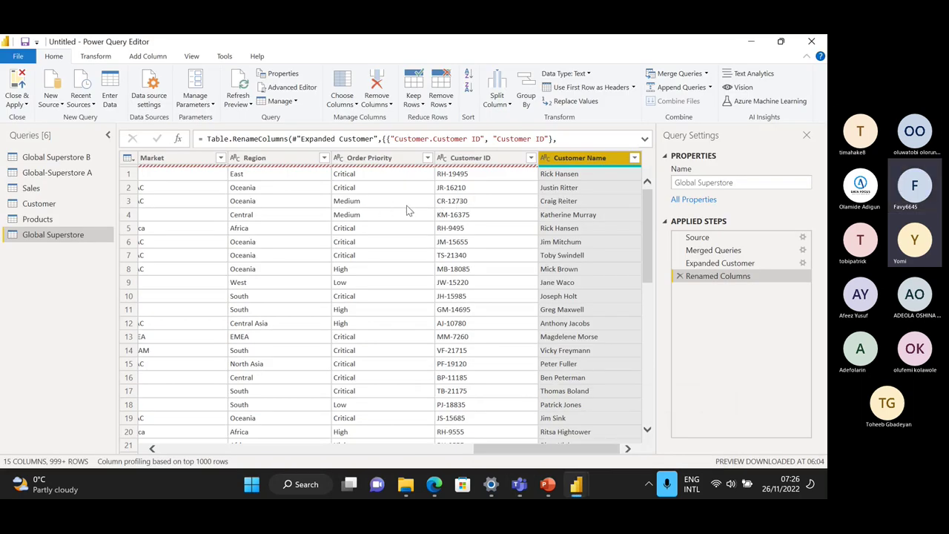
{"action": "left_click", "coordinate": [481, 214]}
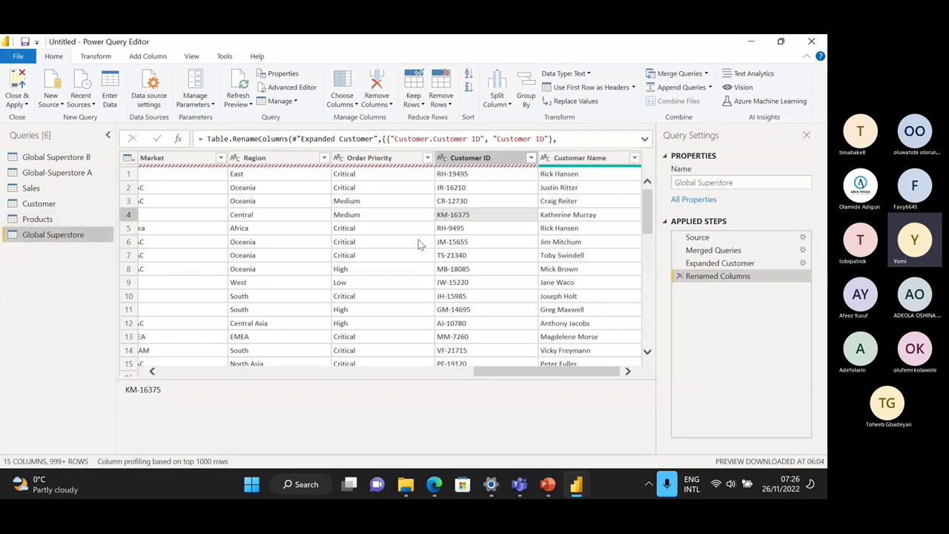
{"action": "left_click_drag", "start_coordinate": [545, 370], "coordinate": [44, 363]}
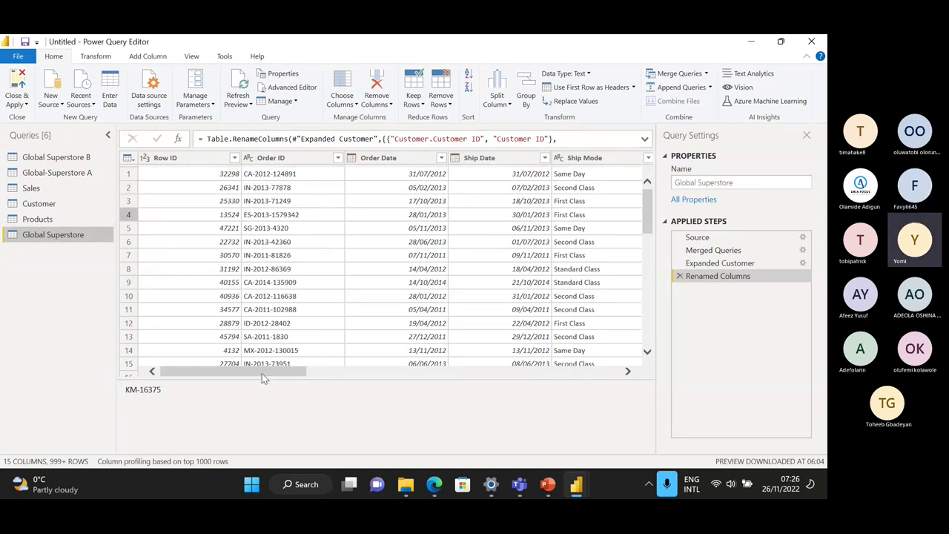
{"action": "left_click_drag", "start_coordinate": [265, 371], "coordinate": [652, 380]}
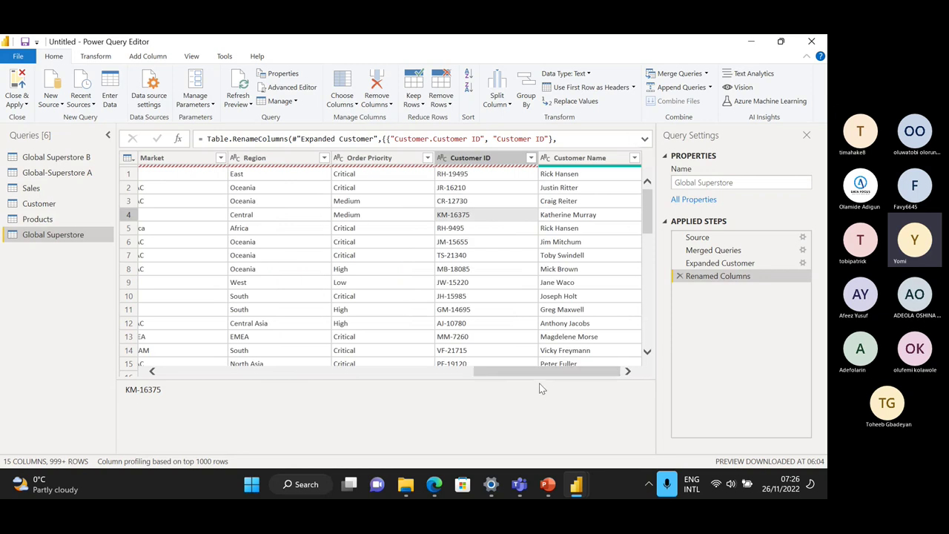
{"action": "left_click_drag", "start_coordinate": [541, 374], "coordinate": [175, 376]}
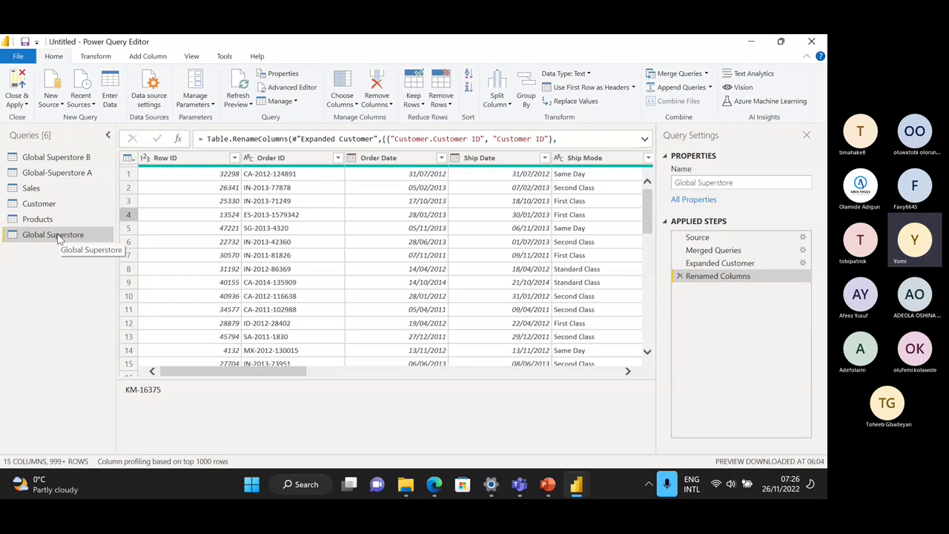
Step: Set up a merge of the Global Superstore query with Products, matching the Row ID column in both tables
{"action": "left_click", "coordinate": [706, 74]}
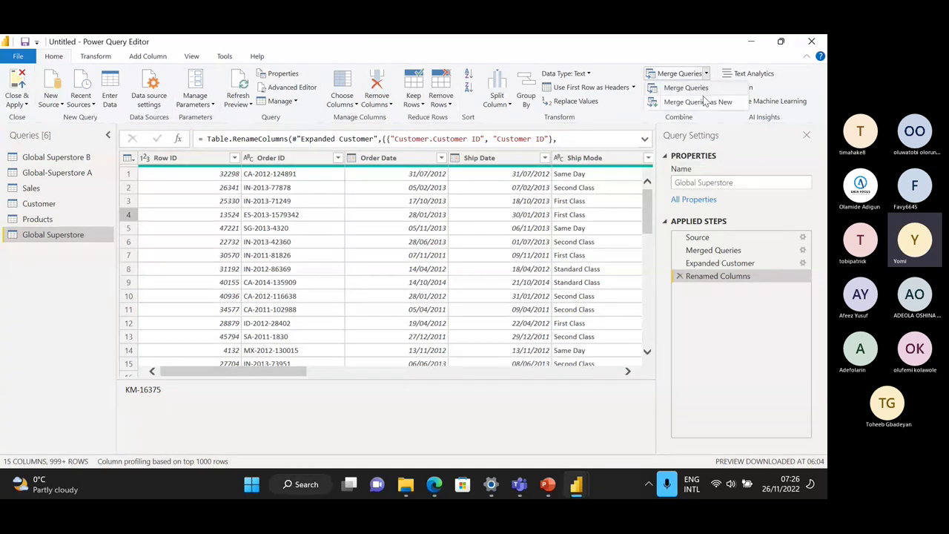
{"action": "left_click", "coordinate": [703, 98]}
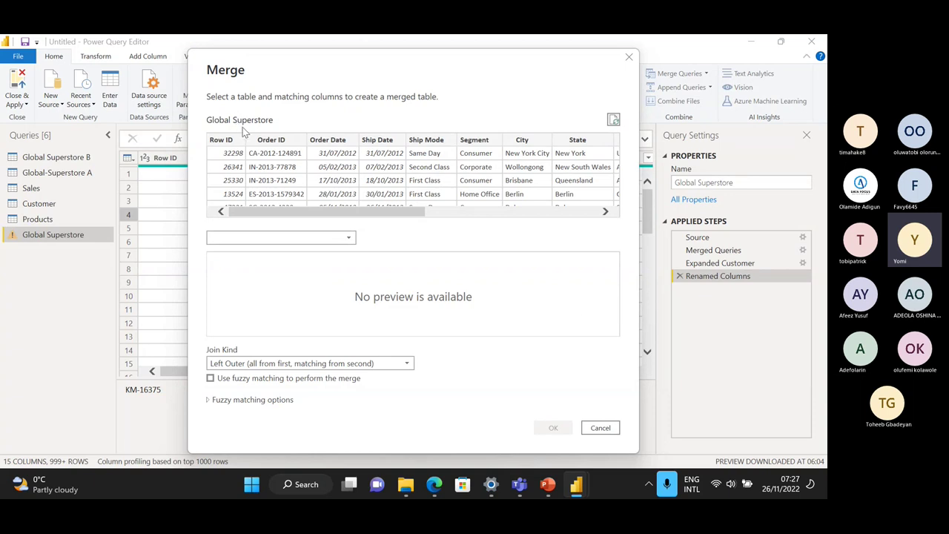
{"action": "left_click", "coordinate": [346, 240]}
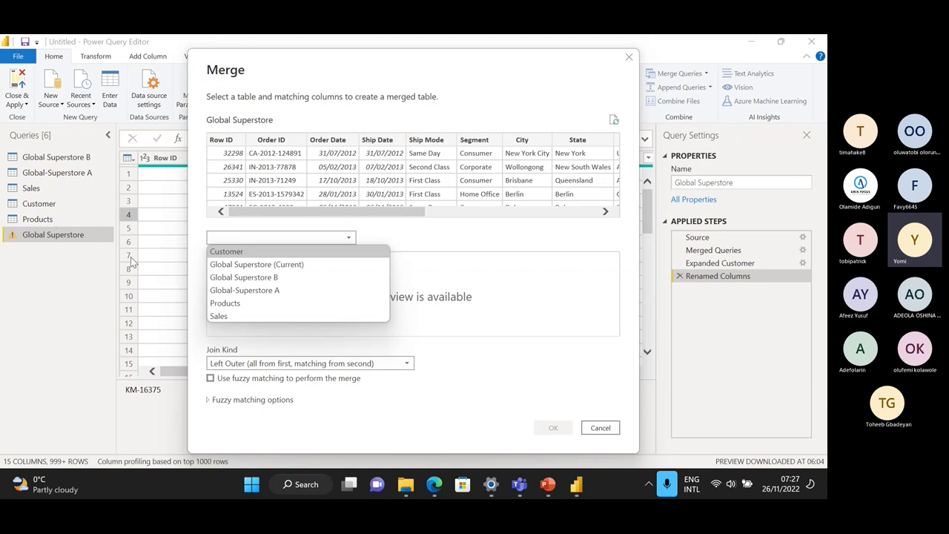
{"action": "left_click", "coordinate": [256, 306]}
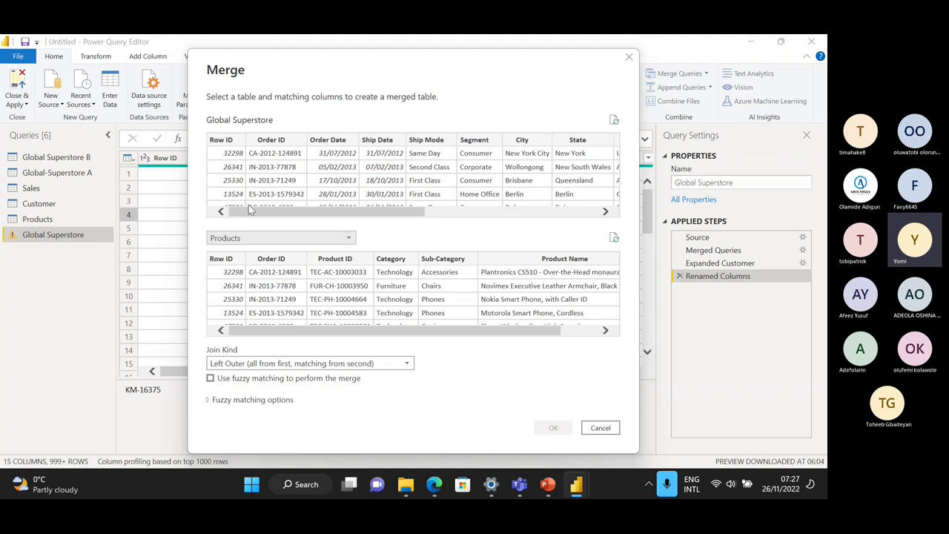
{"action": "left_click", "coordinate": [229, 144]}
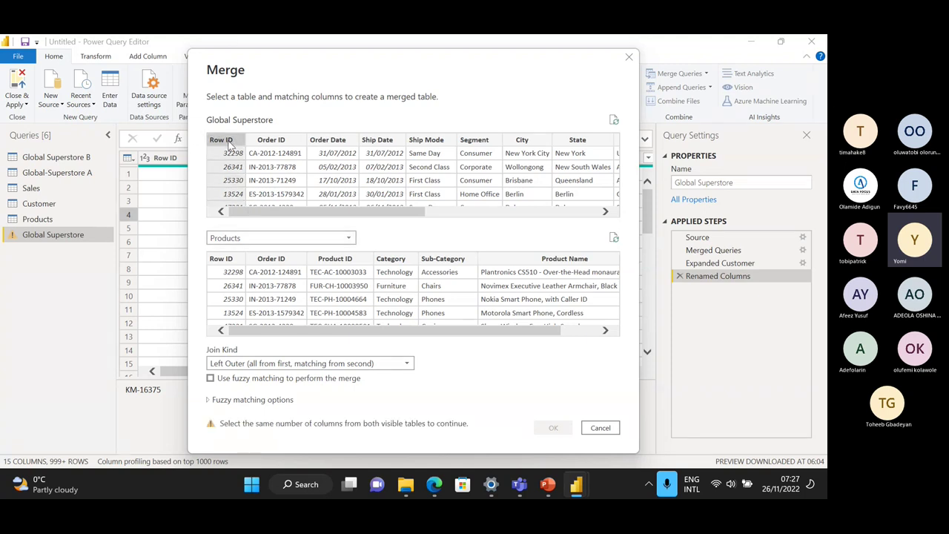
{"action": "left_click", "coordinate": [221, 263]}
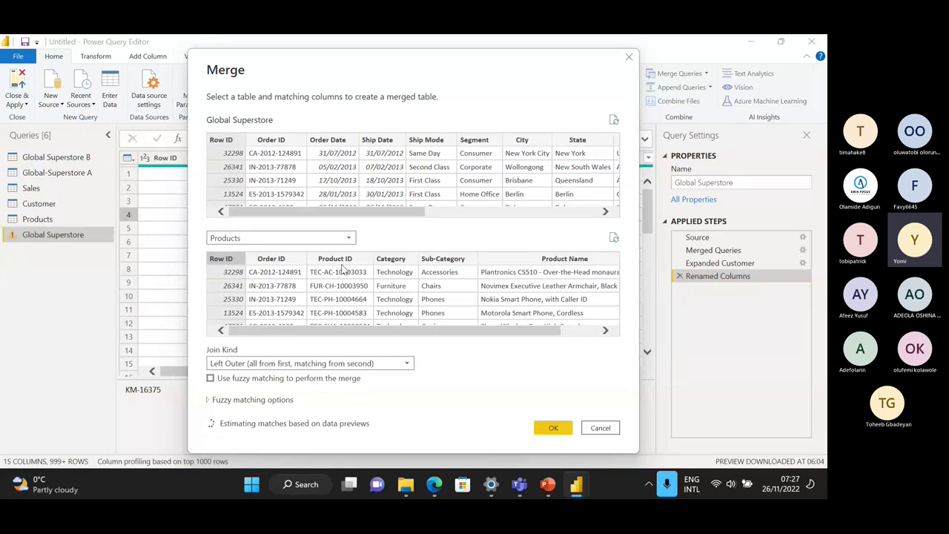
Step: Keep the join kind as Left Outer (all from first, matching from second) and apply the merge with Products
{"action": "left_click", "coordinate": [406, 367]}
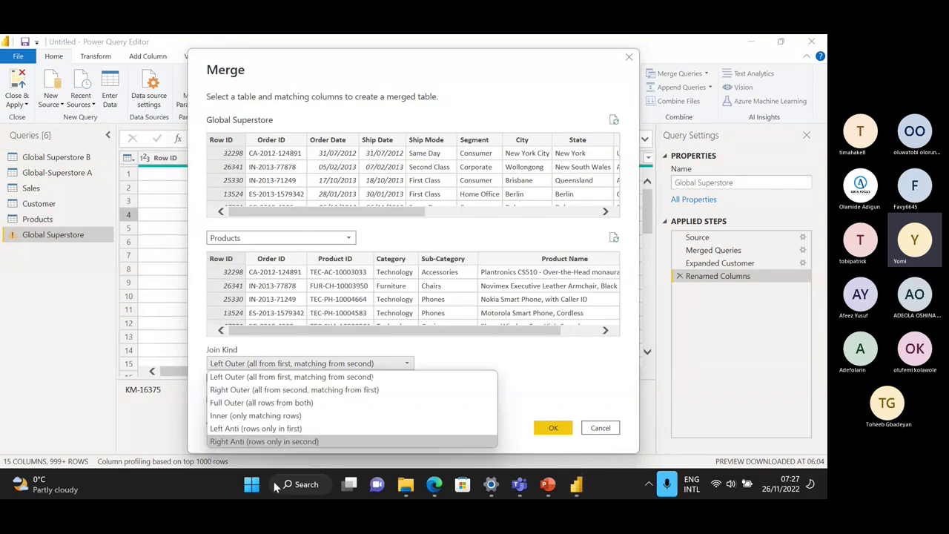
{"action": "left_click", "coordinate": [407, 378]}
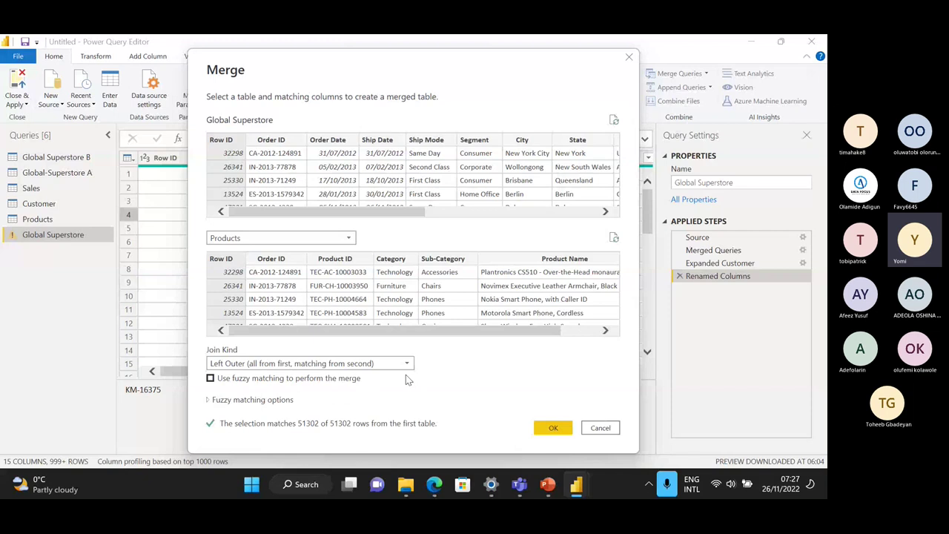
{"action": "left_click", "coordinate": [407, 365]}
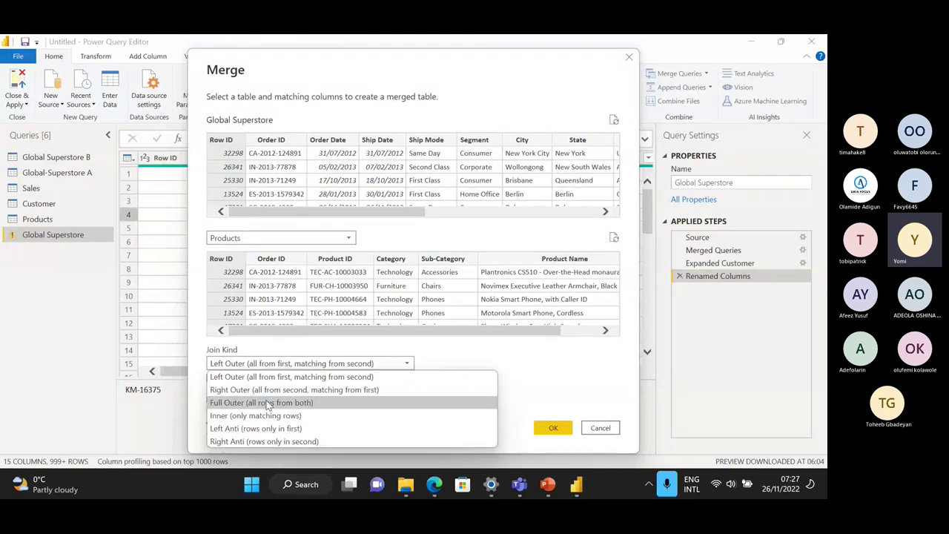
{"action": "left_click", "coordinate": [547, 365]}
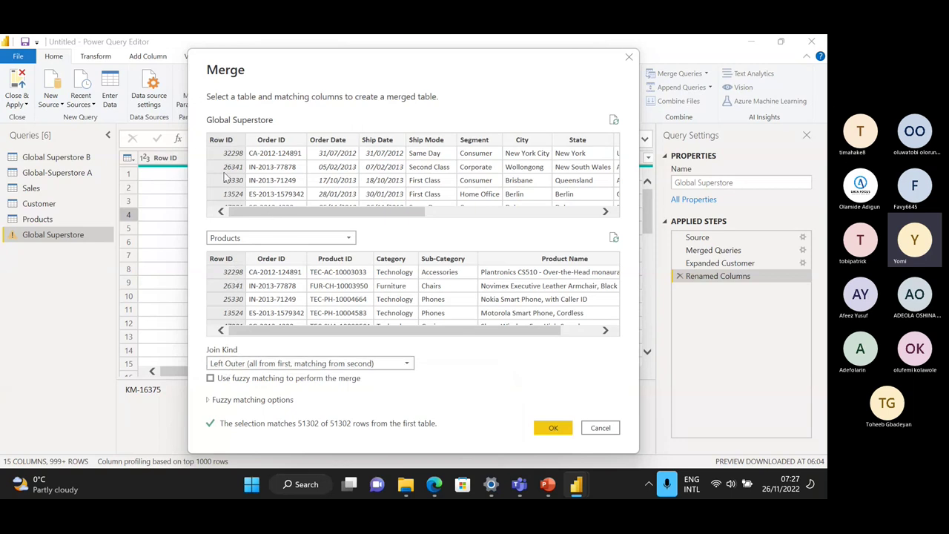
{"action": "left_click", "coordinate": [553, 430]}
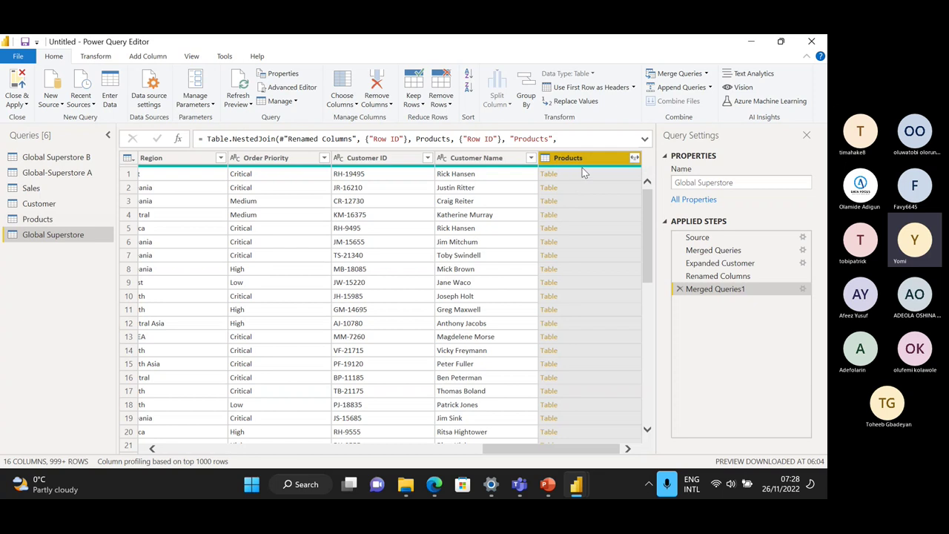
Step: Expand the merged Products column to Product ID, Category, Sub-Category and Product Name, leaving out Row ID and Order ID
{"action": "left_click", "coordinate": [635, 159]}
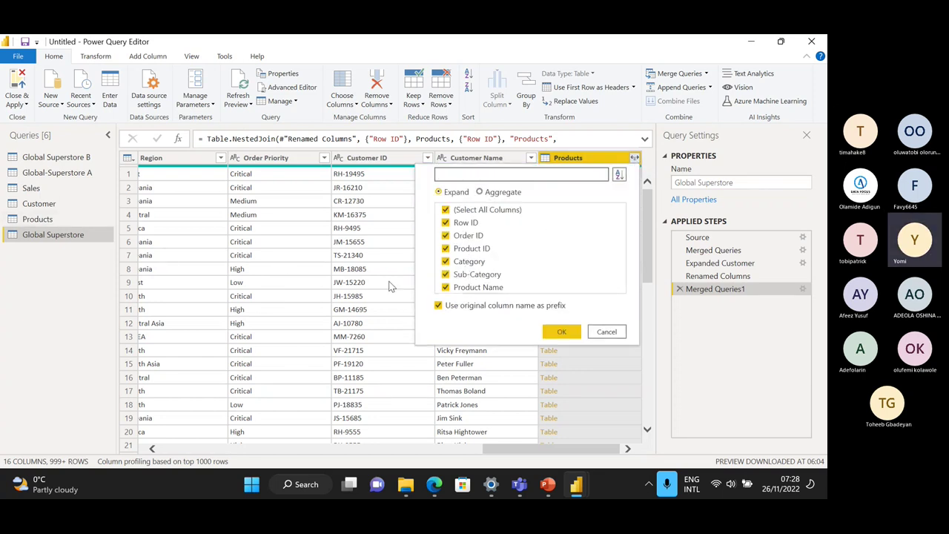
{"action": "left_click", "coordinate": [446, 223]}
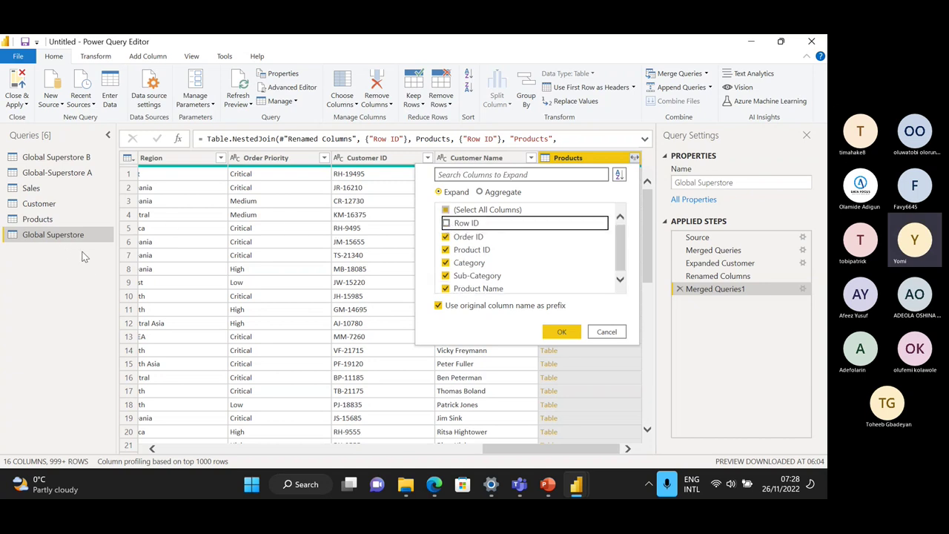
{"action": "left_click", "coordinate": [445, 236]}
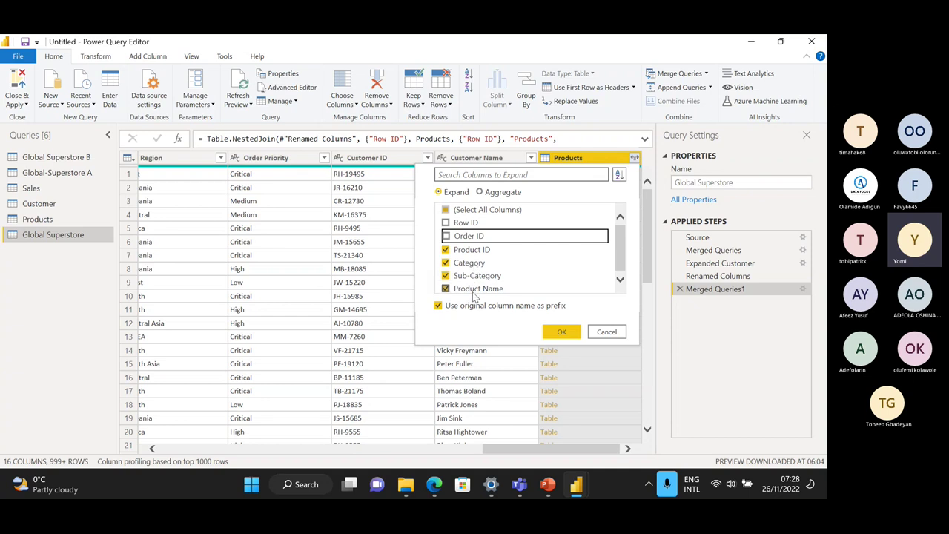
{"action": "left_click", "coordinate": [562, 335]}
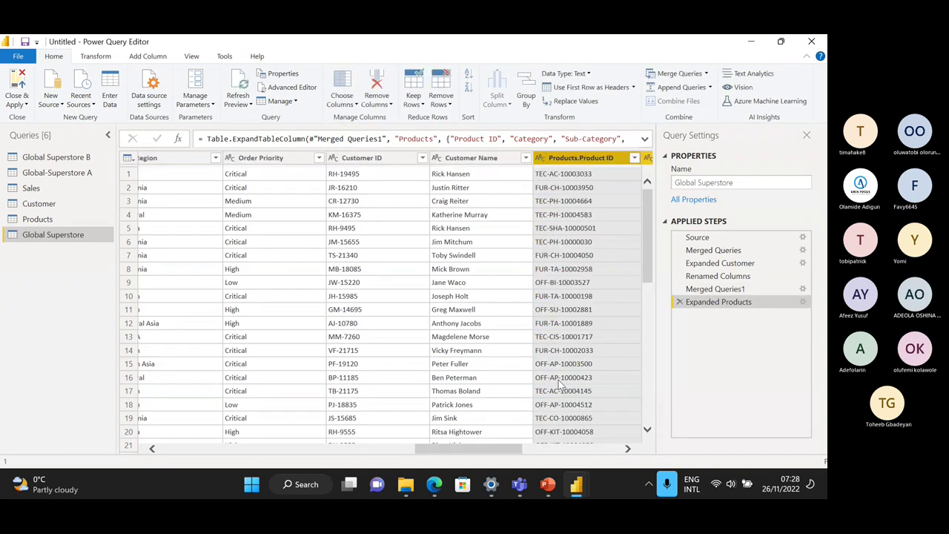
Step: Rename the Products.Product ID column as Product ID by removing its table prefix
{"action": "left_click", "coordinate": [629, 449]}
{"action": "left_click", "coordinate": [628, 450]}
{"action": "left_click", "coordinate": [629, 449]}
{"action": "left_click", "coordinate": [629, 449]}
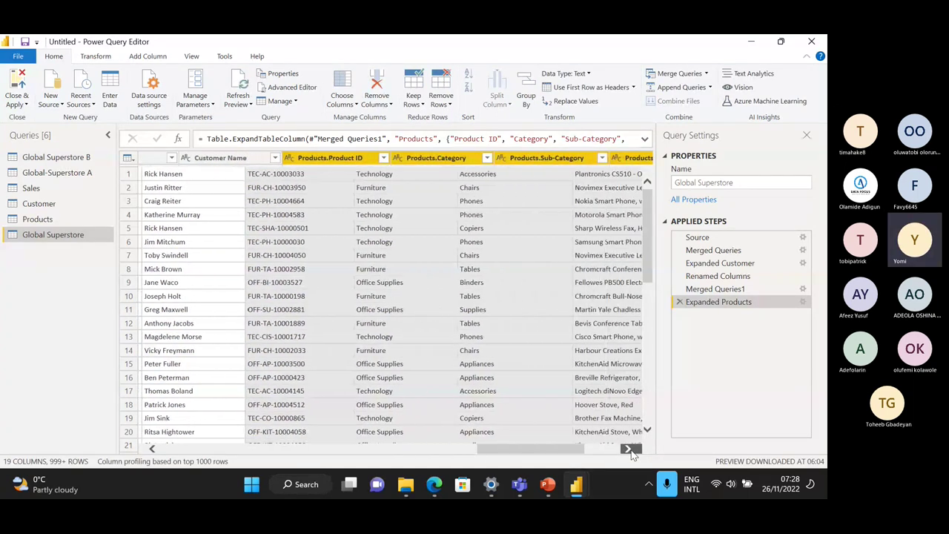
{"action": "left_click", "coordinate": [628, 450]}
{"action": "left_click", "coordinate": [628, 449]}
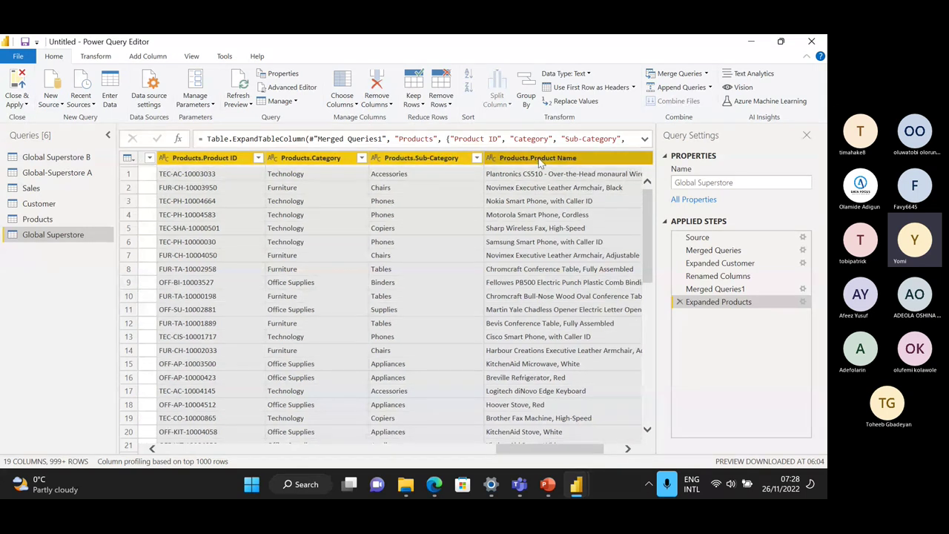
{"action": "double_click", "coordinate": [203, 158]}
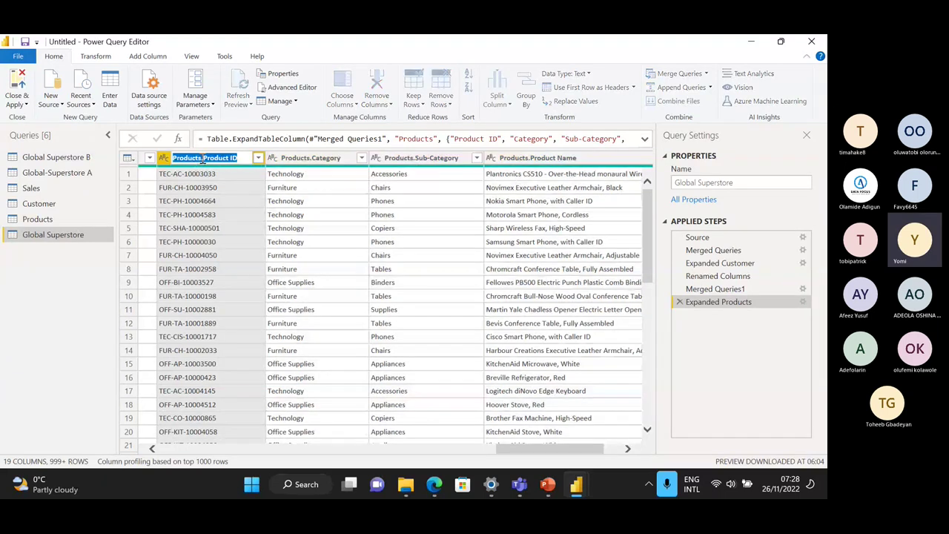
{"action": "left_click_drag", "start_coordinate": [204, 158], "coordinate": [169, 156]}
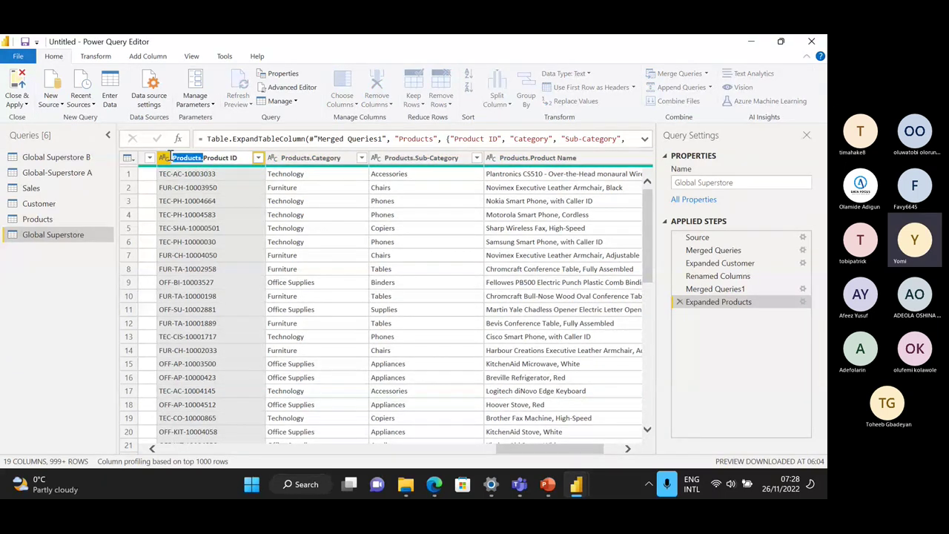
{"action": "key", "text": "BackSpace"}
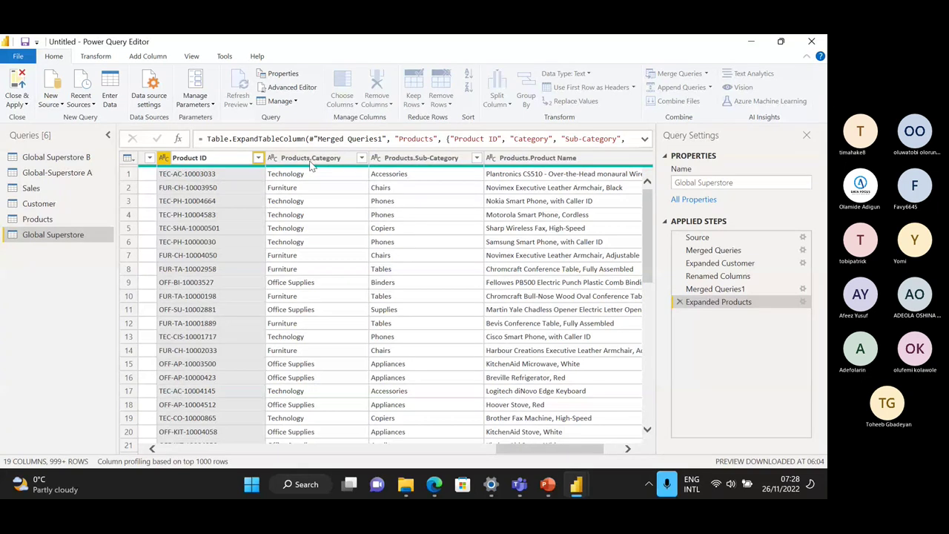
{"action": "key", "text": "Return"}
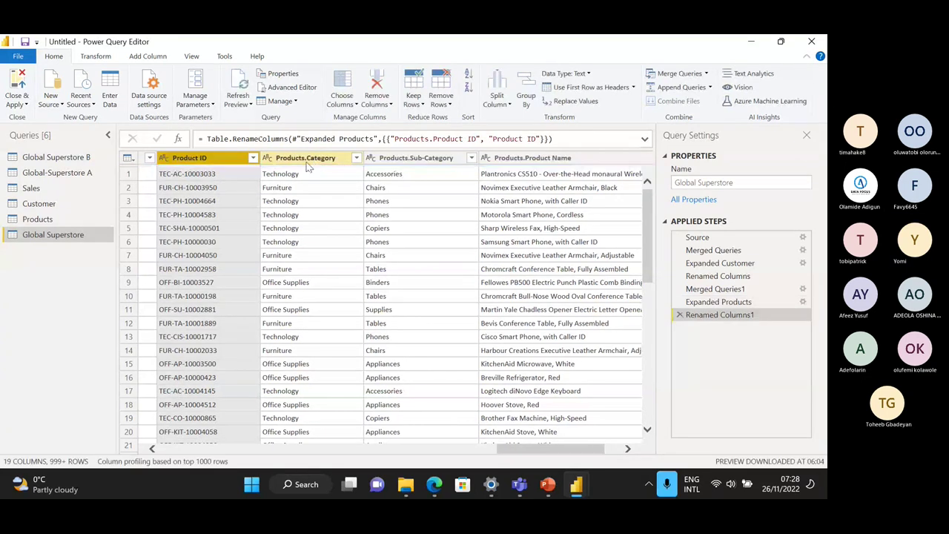
Step: Rename the Products.Category column as Category by removing its table prefix
{"action": "left_click", "coordinate": [307, 158]}
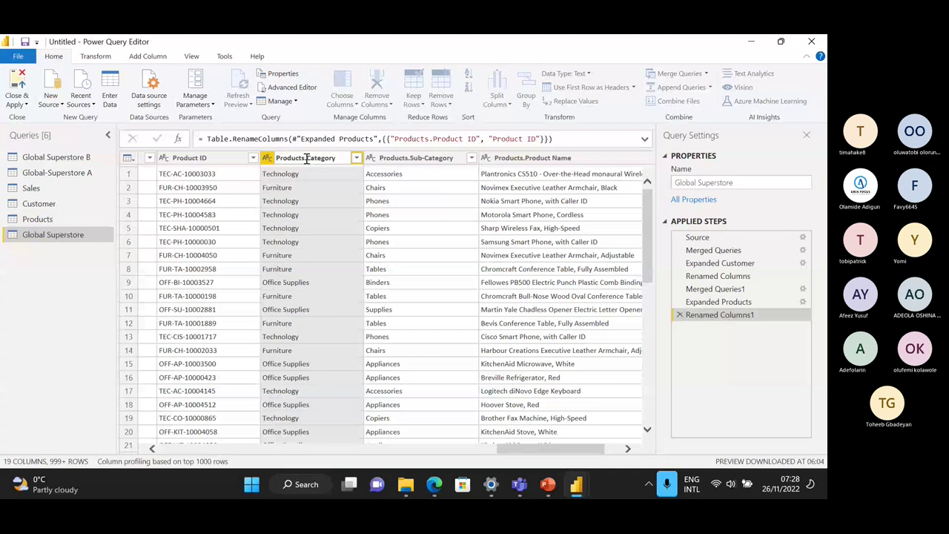
{"action": "left_click_drag", "start_coordinate": [306, 157], "coordinate": [275, 158]}
{"action": "key", "text": "BackSpace"}
{"action": "key", "text": "Return"}
Step: Rename the Products.Sub-Category column as Sub-Category by removing its table prefix
{"action": "double_click", "coordinate": [406, 158]}
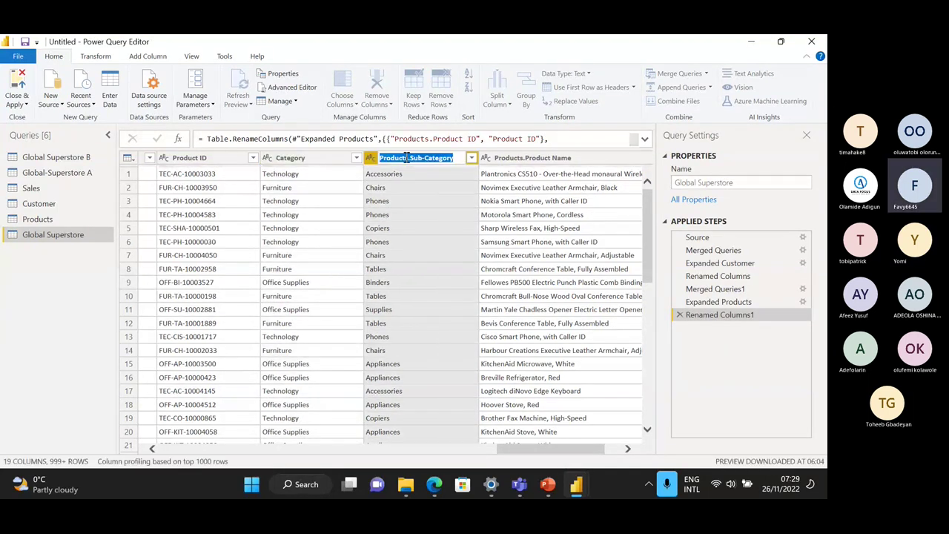
{"action": "left_click", "coordinate": [408, 158]}
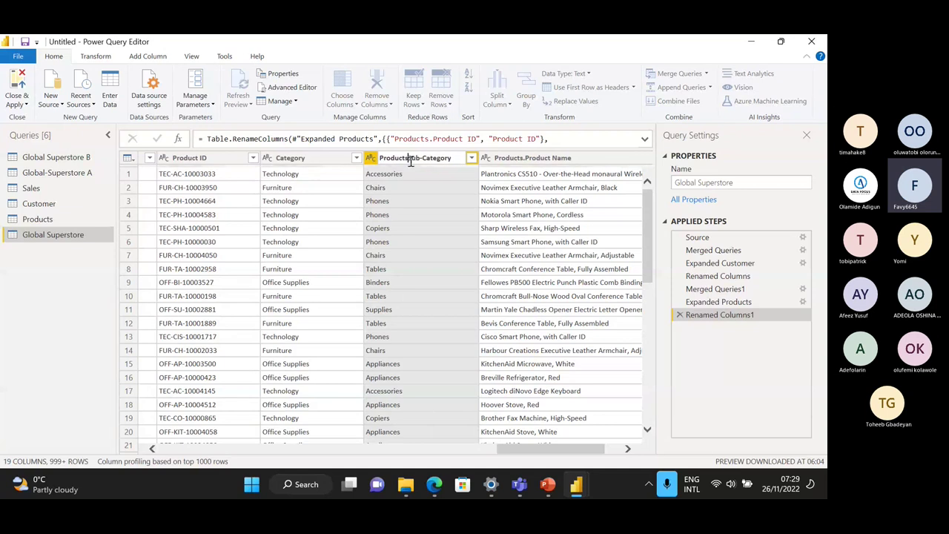
{"action": "key", "text": "BackSpace"}
{"action": "key", "text": "BackSpace"}
{"action": "key", "text": "BackSpace"}
{"action": "key", "text": "BackSpace"}
{"action": "key", "text": "BackSpace"}
{"action": "key", "text": "BackSpace"}
{"action": "key", "text": "BackSpace"}
{"action": "key", "text": "BackSpace"}
{"action": "key", "text": "BackSpace"}
{"action": "key", "text": "Return"}
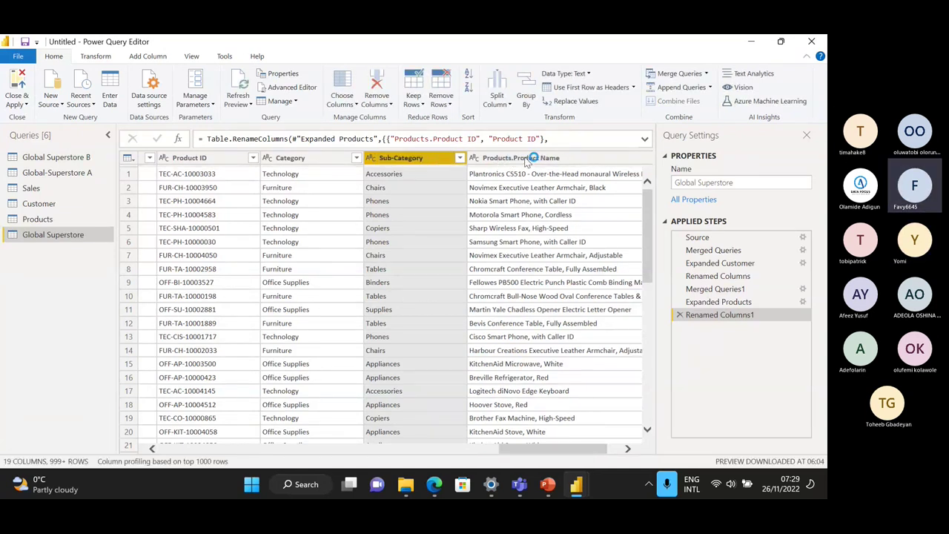
Step: Rename the Products.Product Name column as Product Name by removing its table prefix
{"action": "left_click", "coordinate": [517, 158]}
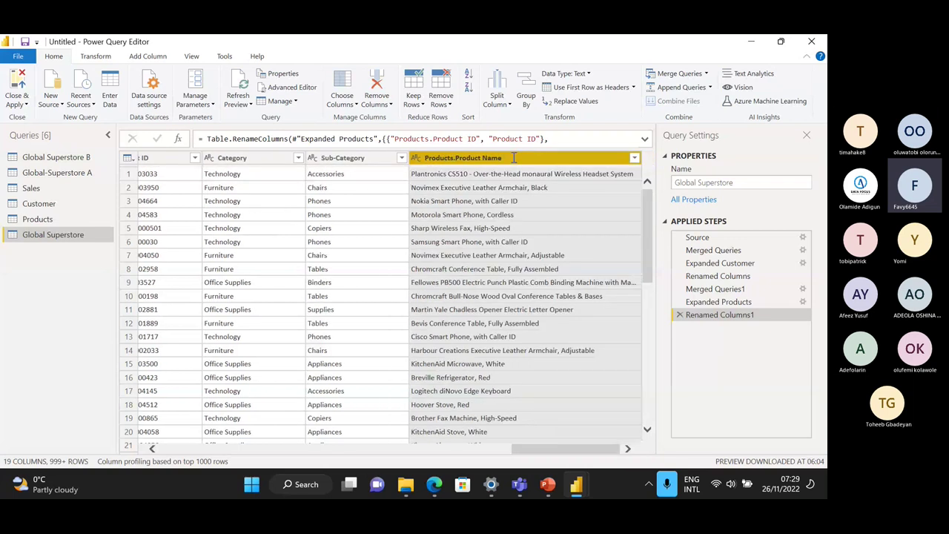
{"action": "double_click", "coordinate": [456, 157]}
{"action": "key", "text": "BackSpace"}
{"action": "key", "text": "BackSpace"}
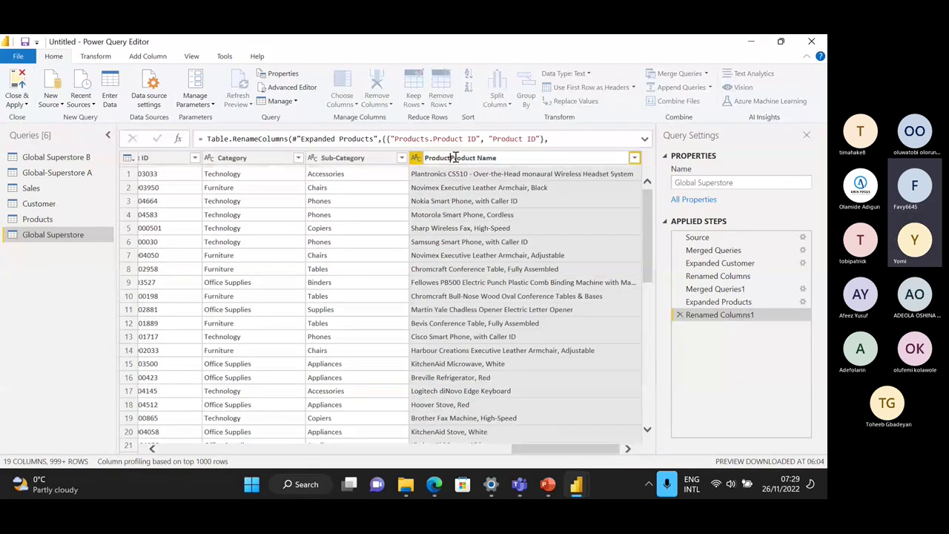
{"action": "key", "text": "BackSpace"}
{"action": "key", "text": "BackSpace"}
{"action": "key", "text": "BackSpace"}
{"action": "key", "text": "BackSpace"}
{"action": "key", "text": "BackSpace"}
{"action": "key", "text": "BackSpace"}
{"action": "key", "text": "BackSpace"}
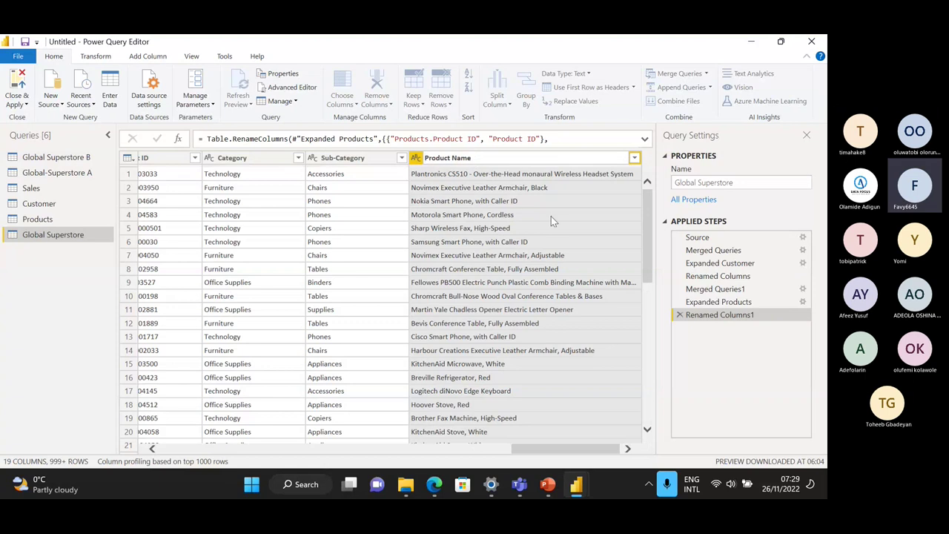
{"action": "key", "text": "Return"}
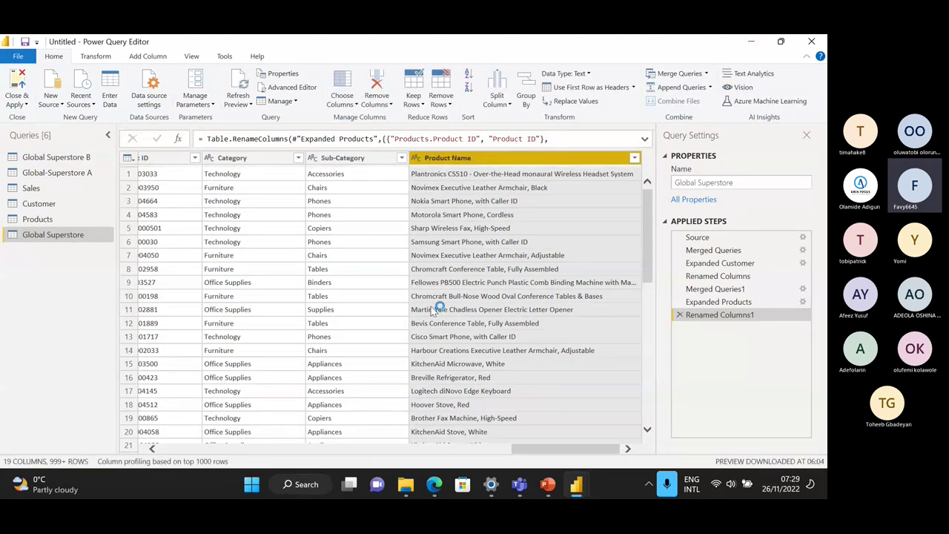
Step: Compare the Row ID and Order ID columns of Global Superstore with those in Products, and review all columns of the merged query
{"action": "left_click", "coordinate": [390, 281]}
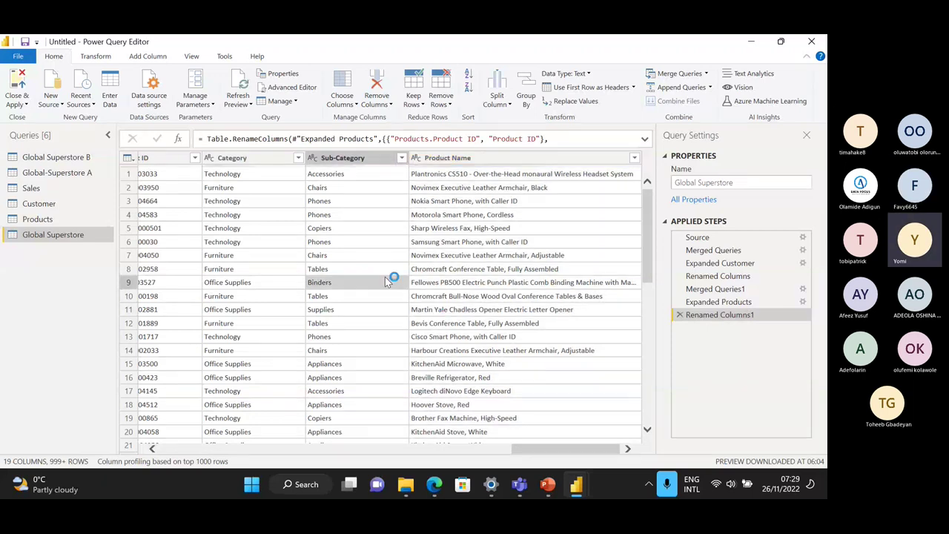
{"action": "left_click_drag", "start_coordinate": [556, 375], "coordinate": [193, 373]}
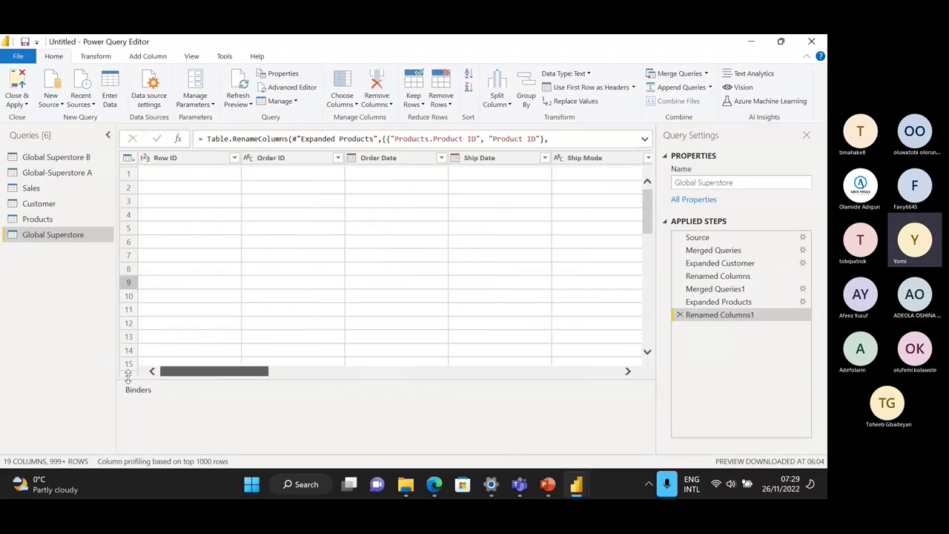
{"action": "left_click", "coordinate": [177, 157]}
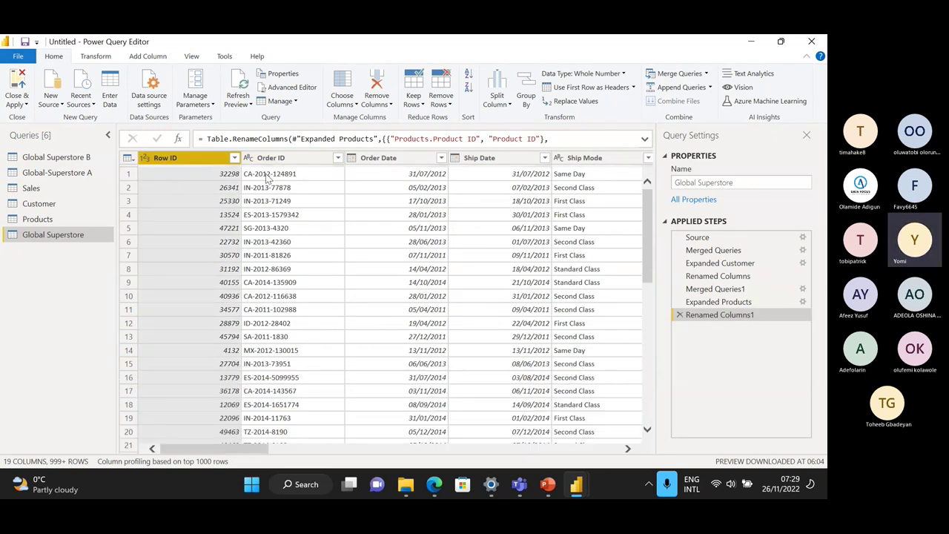
{"action": "left_click", "coordinate": [290, 157], "text": "ctrl"}
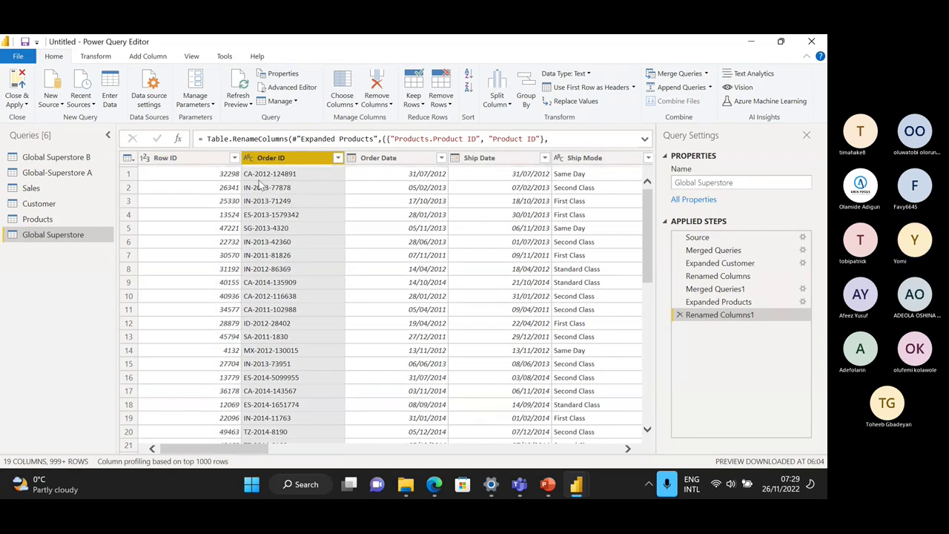
{"action": "left_click", "coordinate": [195, 155]}
{"action": "left_click", "coordinate": [271, 159], "text": "ctrl"}
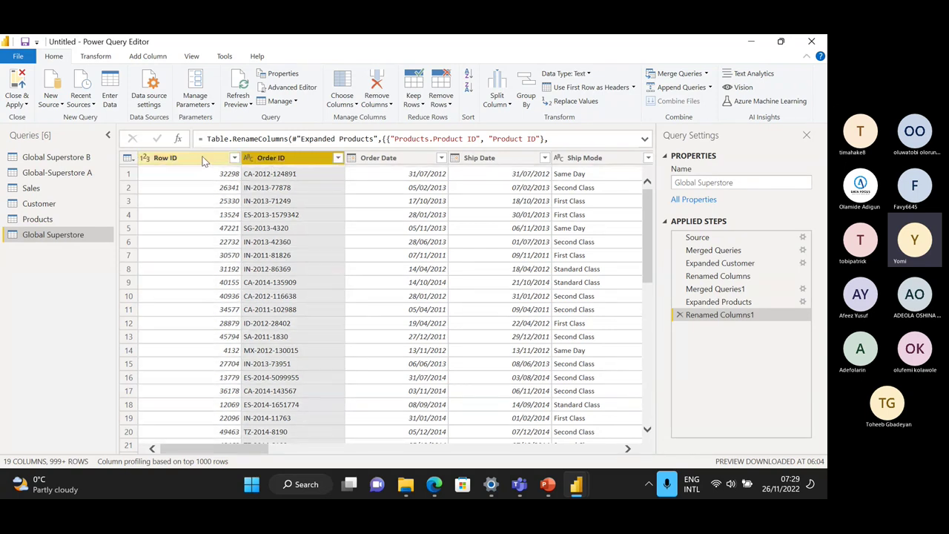
{"action": "left_click", "coordinate": [194, 159]}
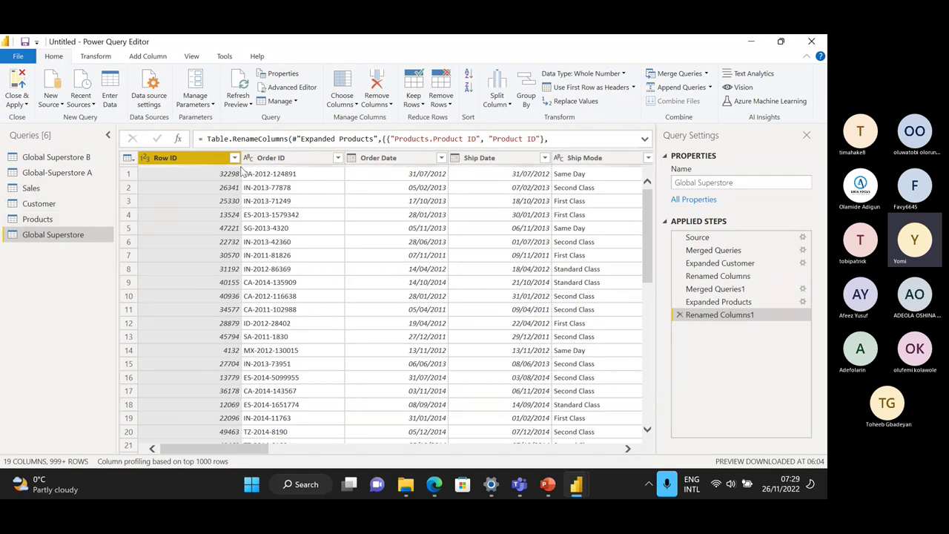
{"action": "left_click", "coordinate": [50, 220]}
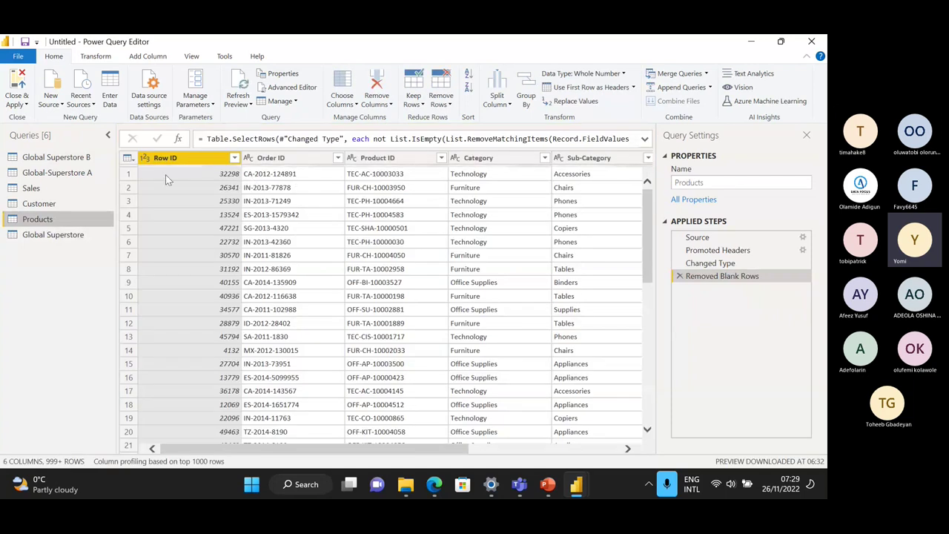
{"action": "left_click", "coordinate": [68, 235]}
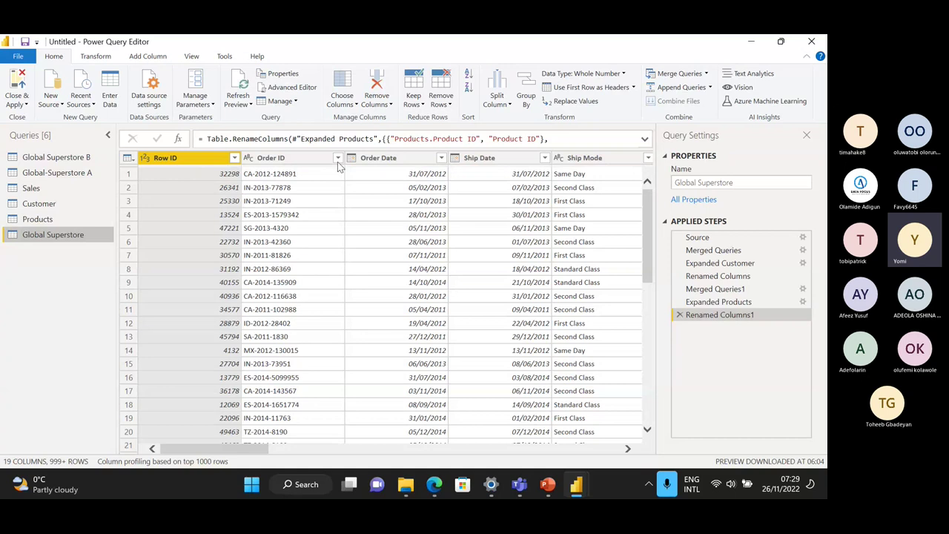
{"action": "left_click", "coordinate": [280, 159]}
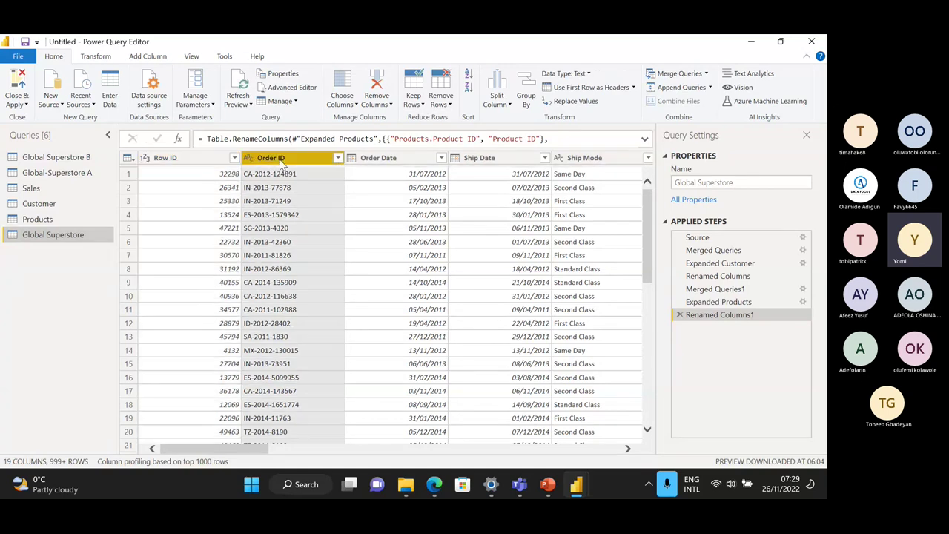
{"action": "left_click", "coordinate": [166, 158]}
{"action": "left_click", "coordinate": [259, 158]}
{"action": "left_click_drag", "start_coordinate": [223, 445], "coordinate": [627, 454]}
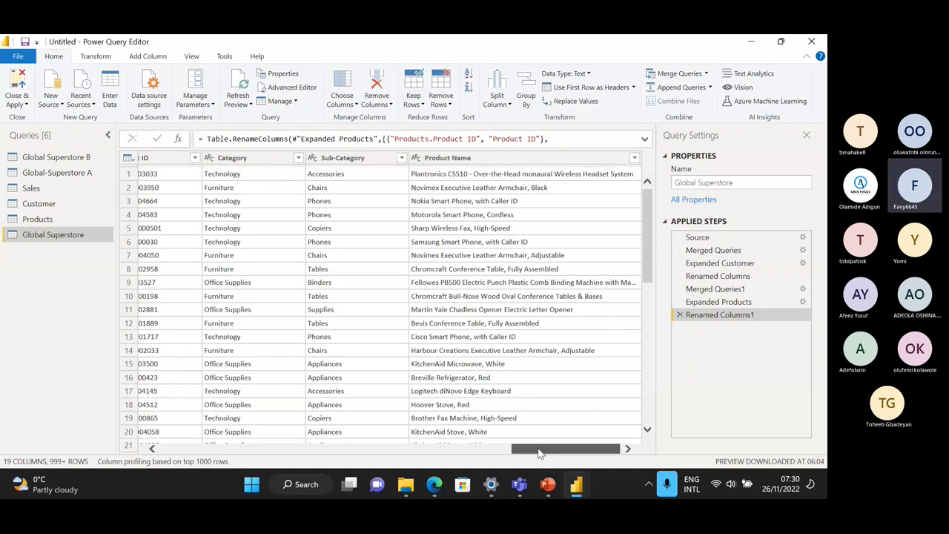
{"action": "left_click_drag", "start_coordinate": [538, 451], "coordinate": [175, 445]}
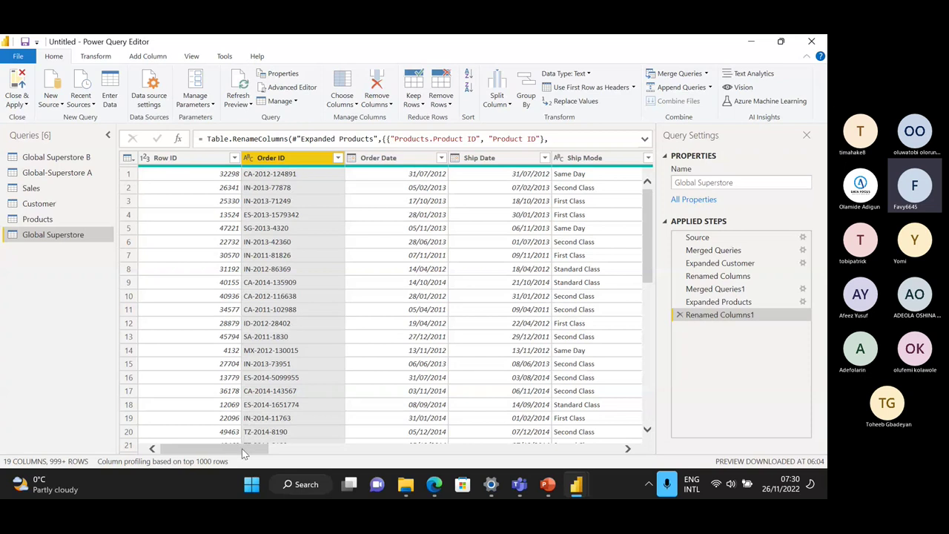
{"action": "left_click_drag", "start_coordinate": [243, 451], "coordinate": [246, 451]}
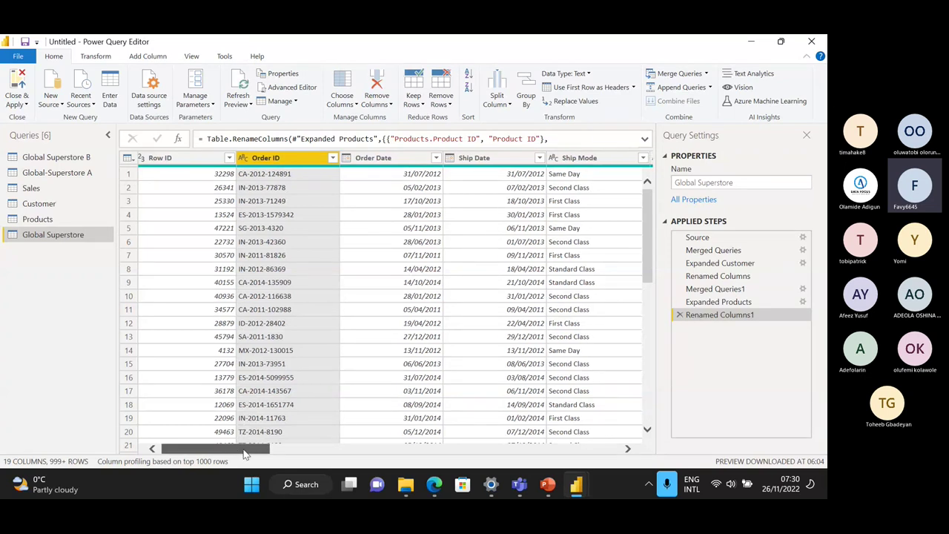
{"action": "left_click_drag", "start_coordinate": [245, 454], "coordinate": [605, 437]}
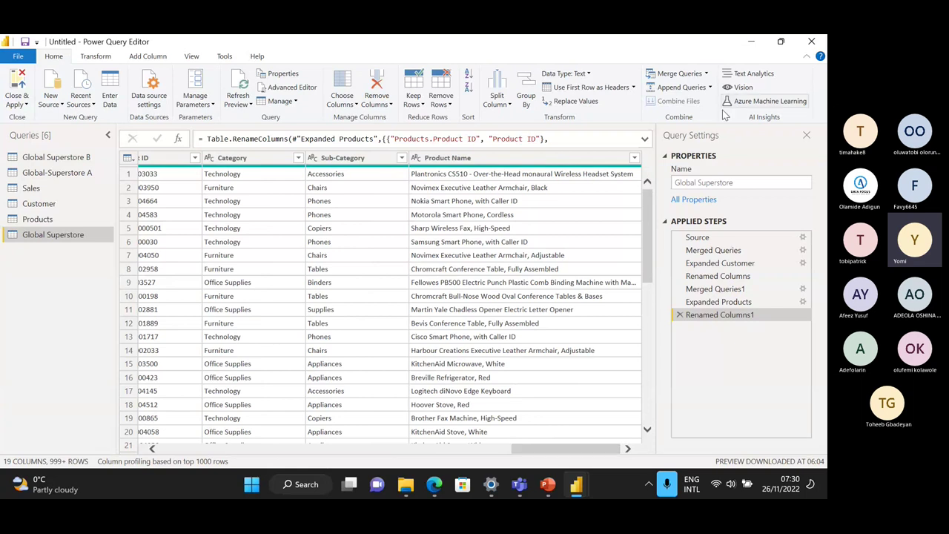
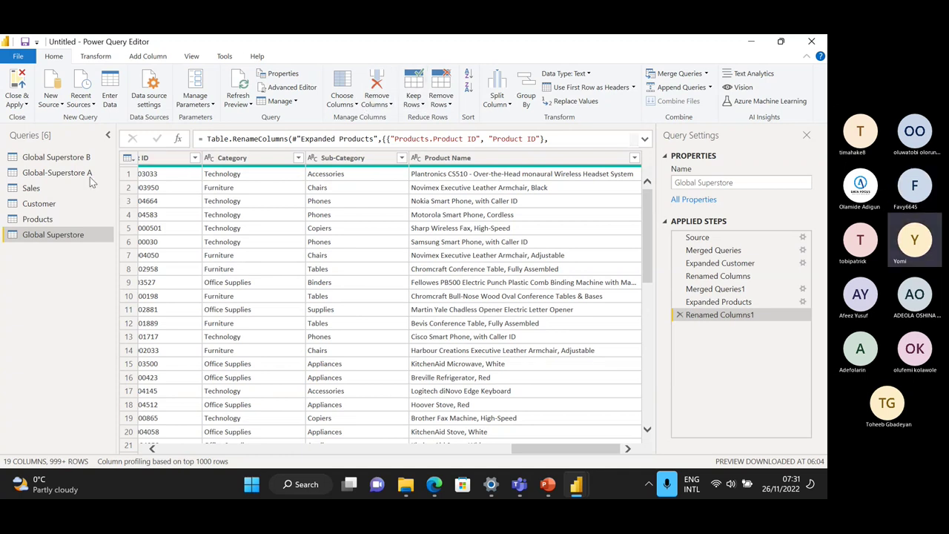
Step: Merge the Sales table into the Global Superstore query, matching on Row ID with a Left Outer join
{"action": "left_click", "coordinate": [85, 187]}
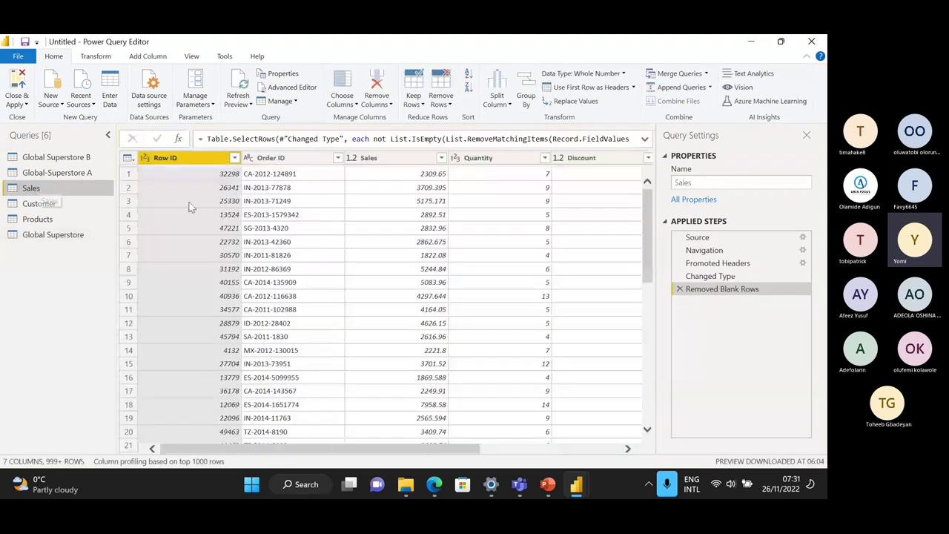
{"action": "left_click", "coordinate": [37, 234]}
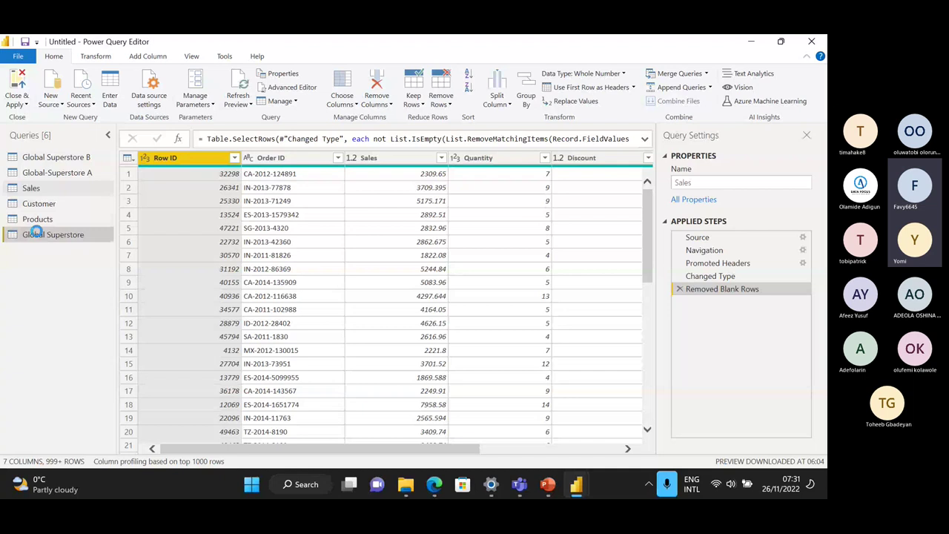
{"action": "left_click", "coordinate": [706, 74]}
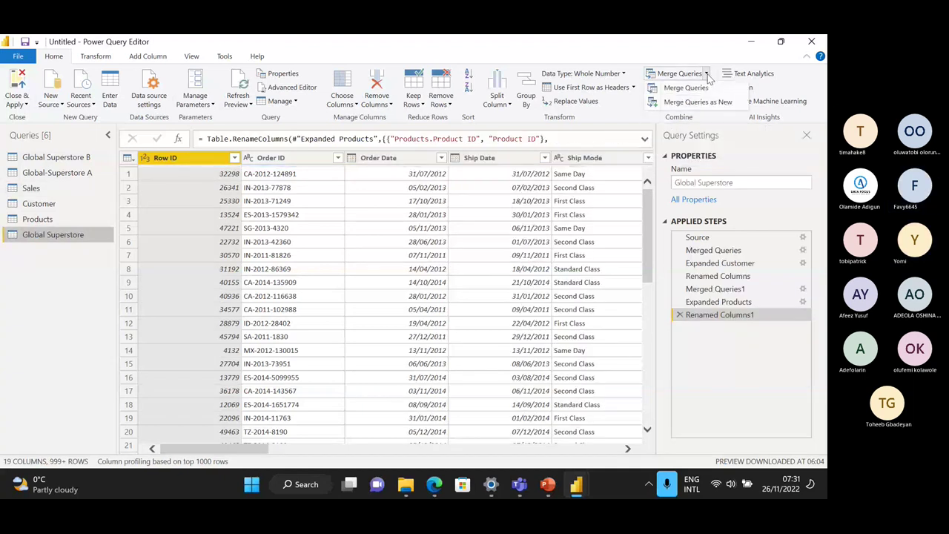
{"action": "left_click", "coordinate": [709, 88]}
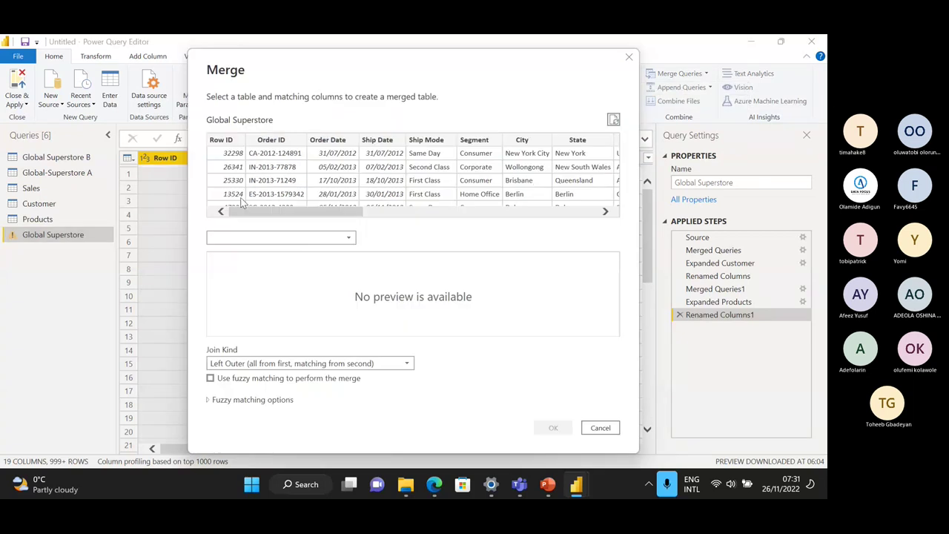
{"action": "left_click", "coordinate": [355, 241]}
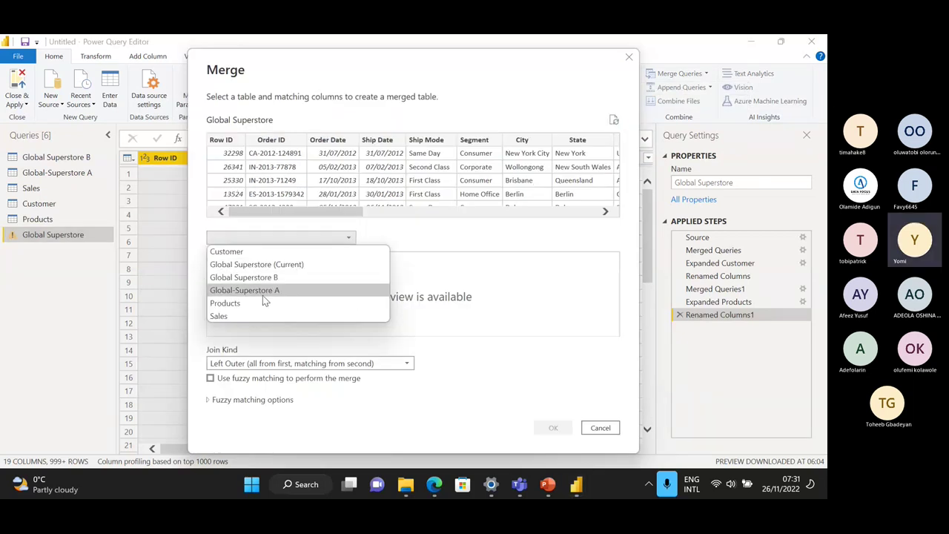
{"action": "left_click", "coordinate": [223, 314]}
{"action": "left_click", "coordinate": [231, 261]}
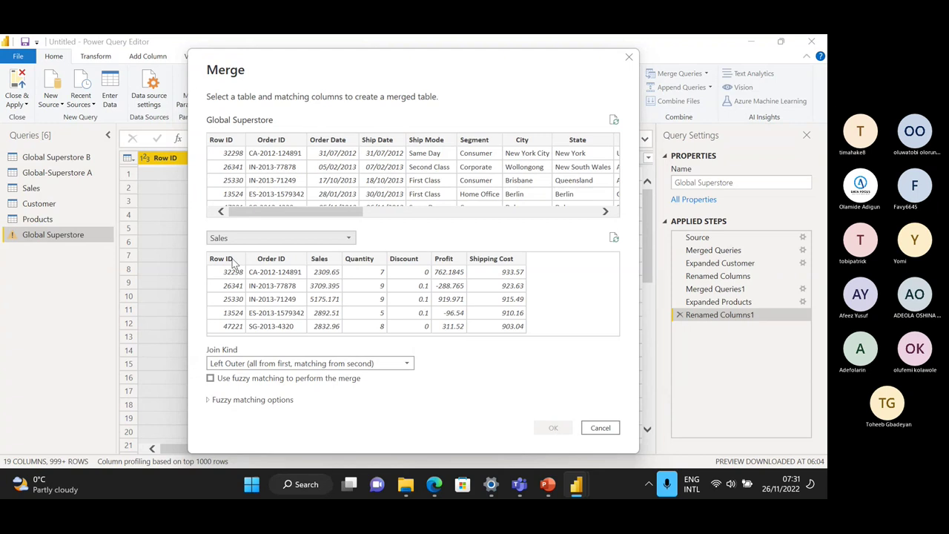
{"action": "left_click", "coordinate": [228, 143]}
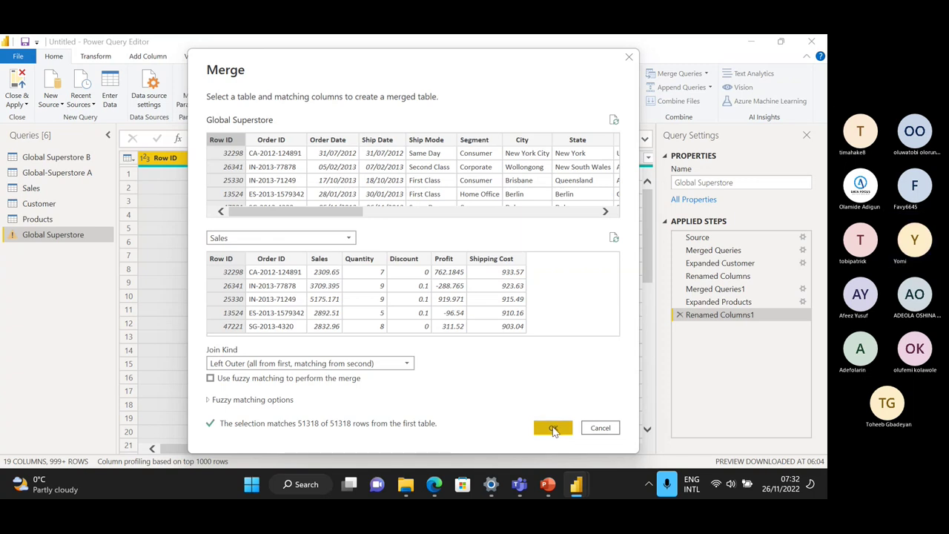
{"action": "left_click", "coordinate": [553, 428]}
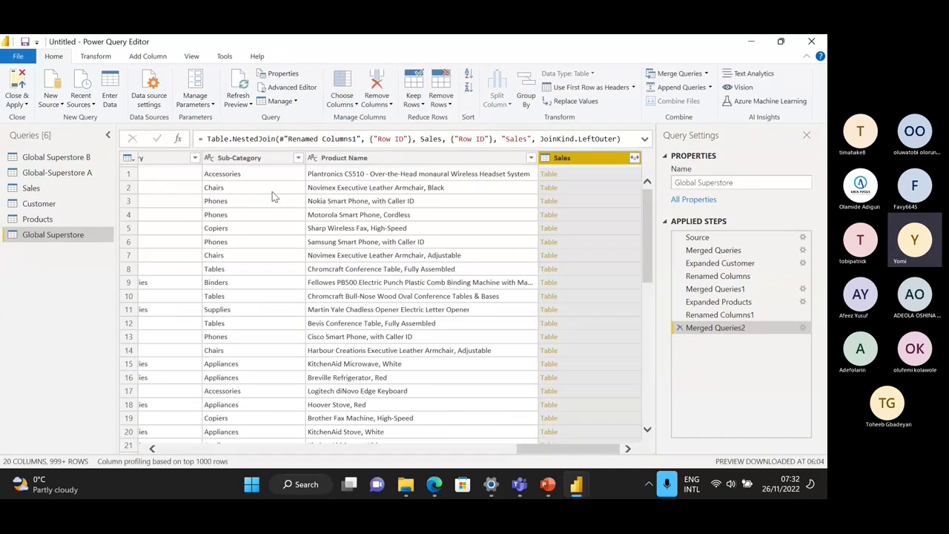
Step: Expand the merged Sales column into Sales, Quantity, Discount, Profit and Shipping Cost, excluding Row ID and Order ID, without the original column name as prefix
{"action": "left_click", "coordinate": [634, 158]}
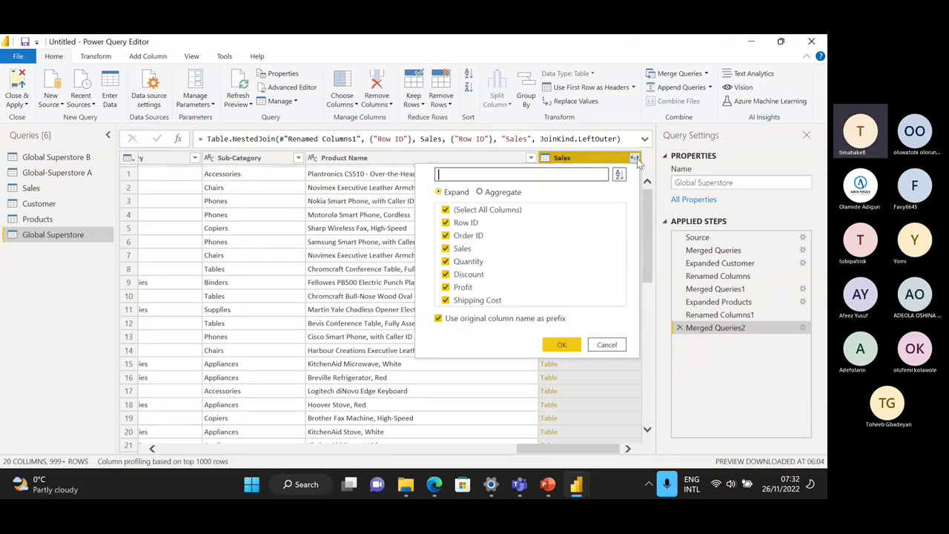
{"action": "left_click", "coordinate": [446, 223]}
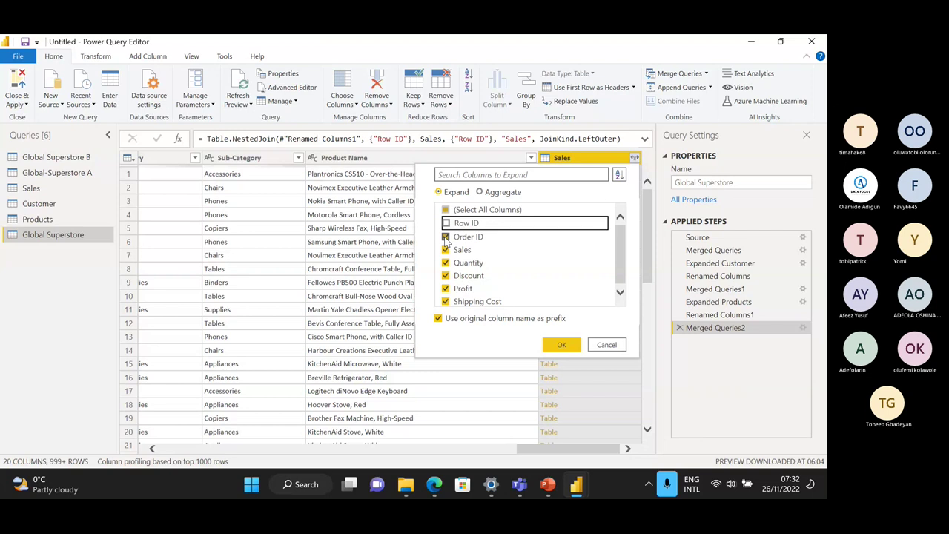
{"action": "left_click", "coordinate": [445, 237]}
{"action": "left_click", "coordinate": [450, 320]}
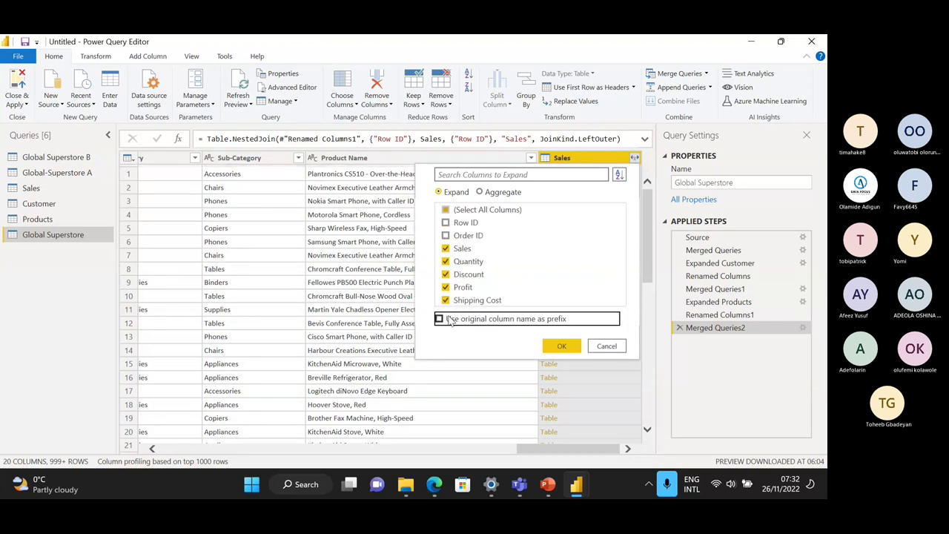
{"action": "key", "text": "Return"}
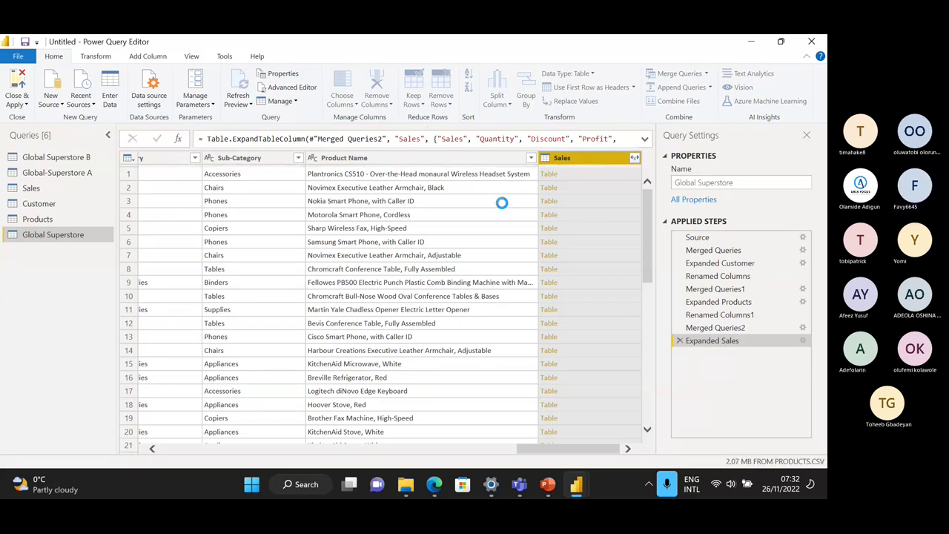
{"action": "left_click", "coordinate": [519, 484]}
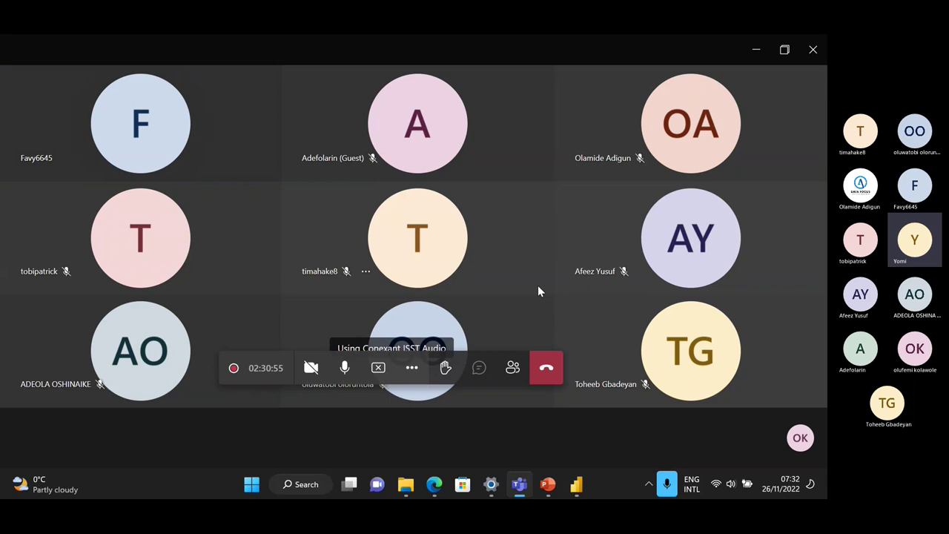
{"action": "left_click", "coordinate": [412, 368]}
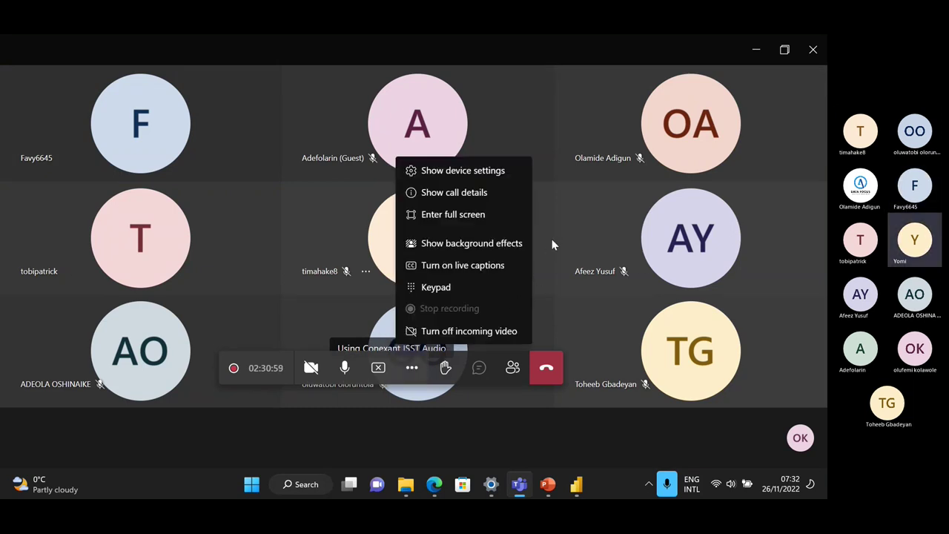
{"action": "left_click", "coordinate": [527, 99]}
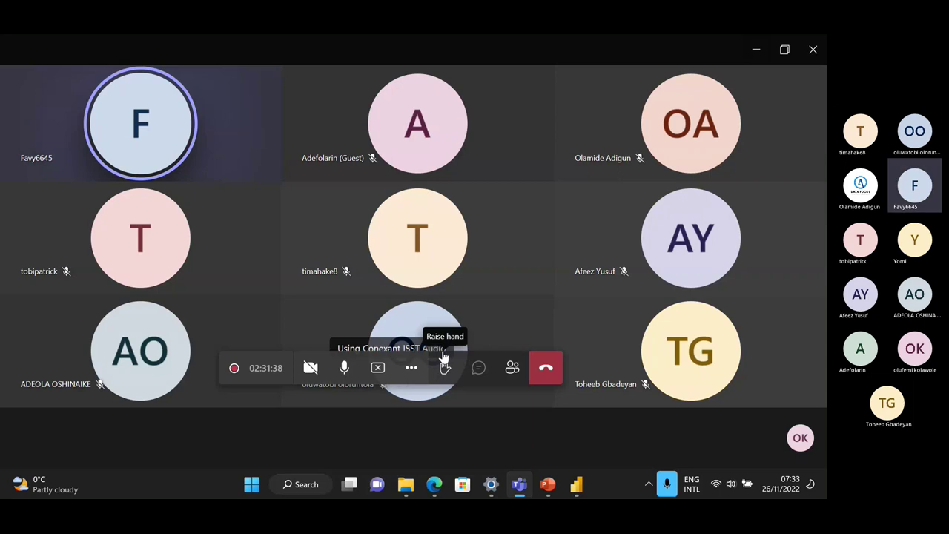
{"action": "left_click", "coordinate": [577, 484]}
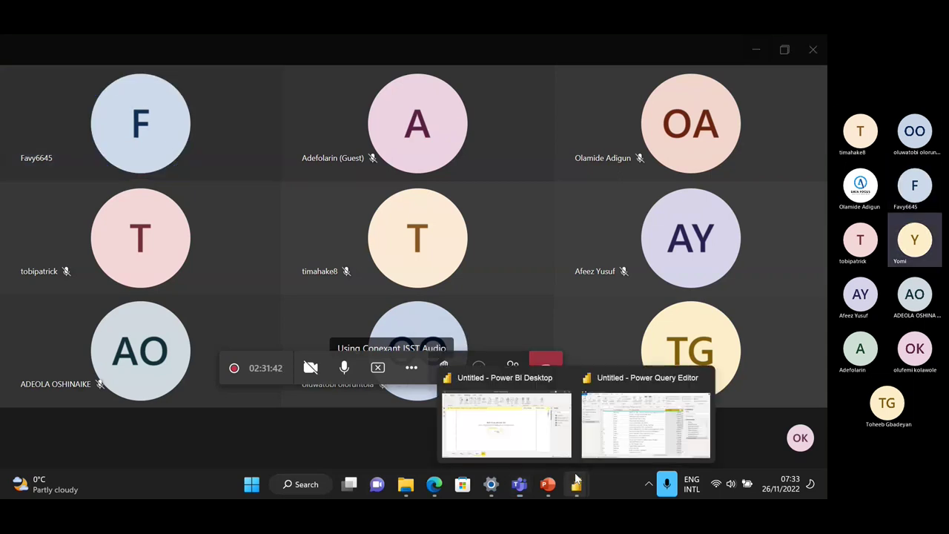
{"action": "left_click", "coordinate": [504, 437]}
Step: Move the Customer ID and Customer Name columns between Market and Region, with Customer ID first
{"action": "left_click_drag", "start_coordinate": [492, 450], "coordinate": [568, 452]}
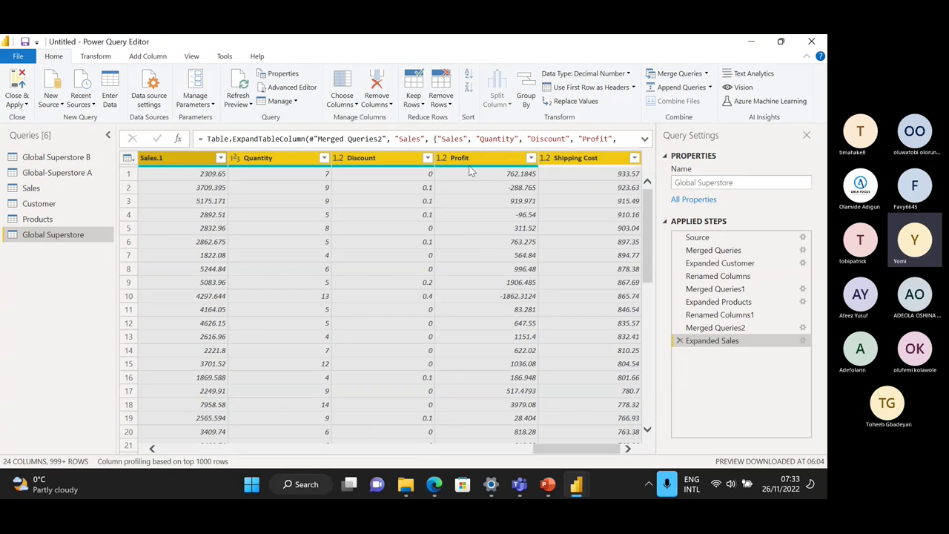
{"action": "mouse_move", "coordinate": [473, 167]}
{"action": "left_click", "coordinate": [567, 362]}
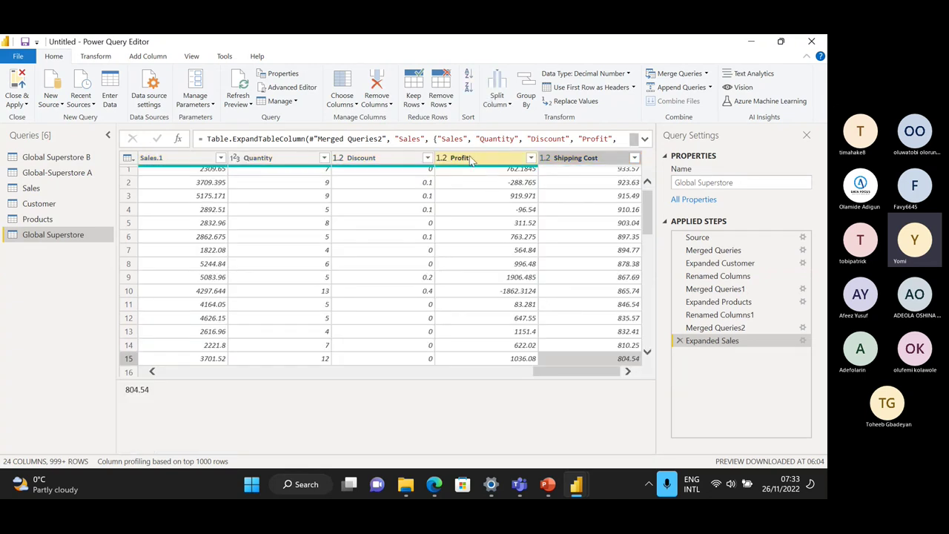
{"action": "left_click_drag", "start_coordinate": [524, 371], "coordinate": [391, 371]}
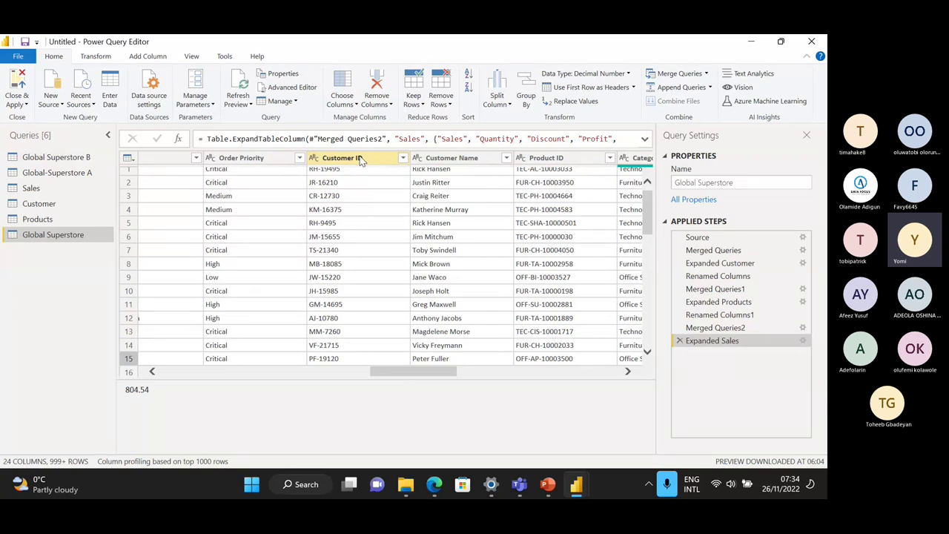
{"action": "mouse_move", "coordinate": [360, 161]}
{"action": "left_mouse_down"}
{"action": "mouse_move", "coordinate": [152, 157]}
{"action": "mouse_move", "coordinate": [126, 164]}
{"action": "mouse_move", "coordinate": [181, 163]}
{"action": "mouse_move", "coordinate": [125, 173]}
{"action": "mouse_move", "coordinate": [175, 173]}
{"action": "left_mouse_up"}
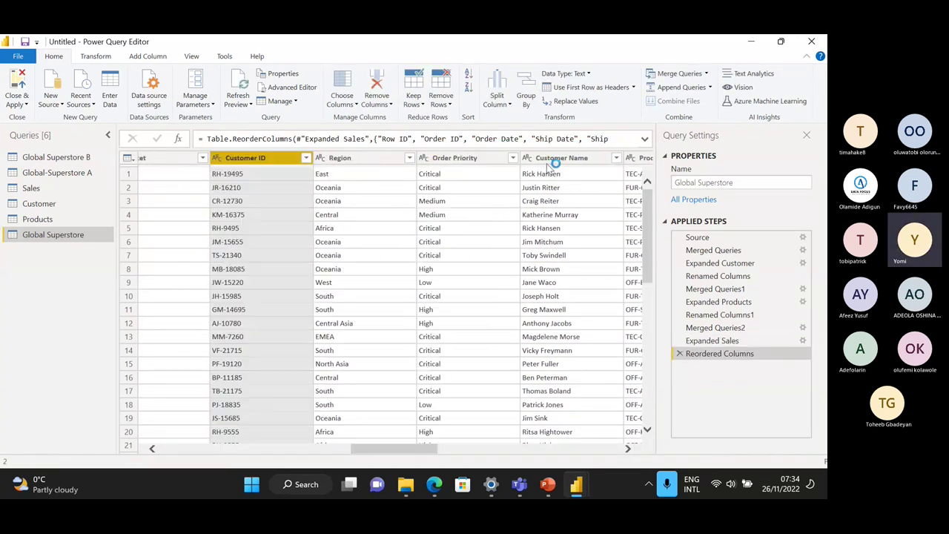
{"action": "left_click_drag", "start_coordinate": [547, 161], "coordinate": [346, 182]}
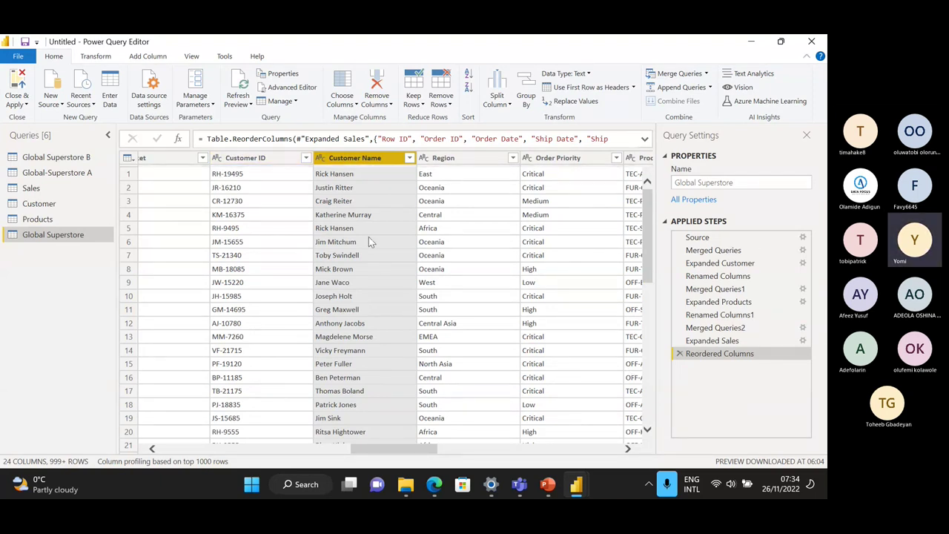
Step: Keep only the Global Superstore rows with duplicate Customer Name values
{"action": "scroll", "coordinate": [374, 319], "scroll_direction": "down", "scroll_amount": 10}
{"action": "scroll", "coordinate": [382, 404], "scroll_direction": "up", "scroll_amount": 9}
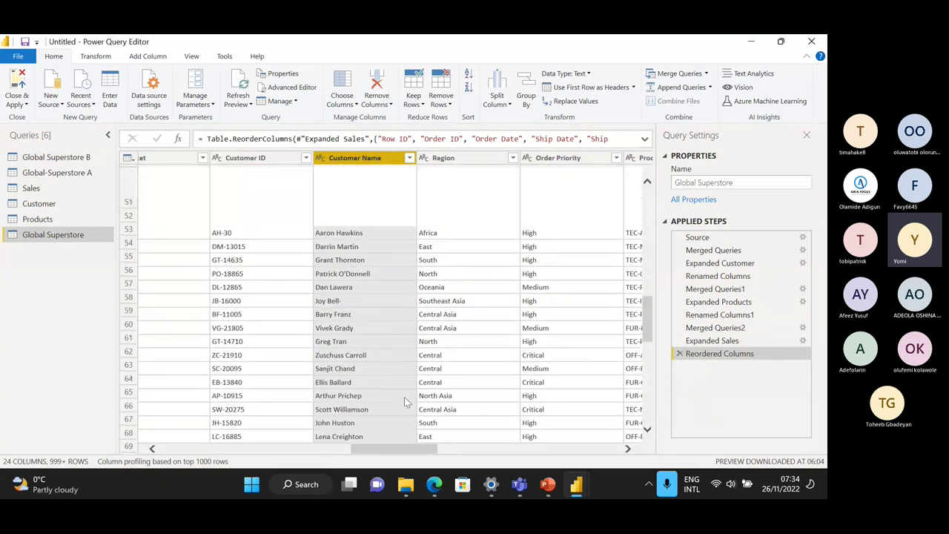
{"action": "scroll", "coordinate": [428, 398], "scroll_direction": "up", "scroll_amount": 1}
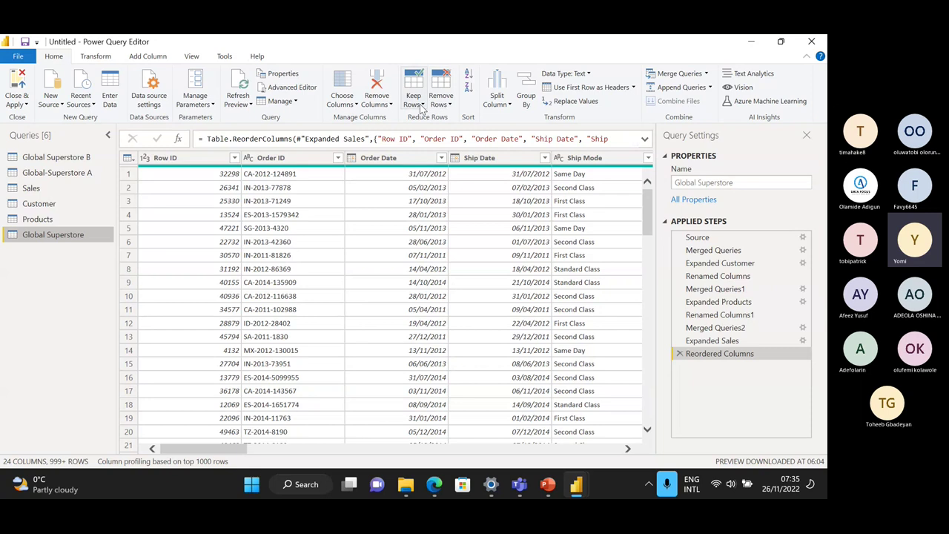
{"action": "left_click", "coordinate": [424, 109]}
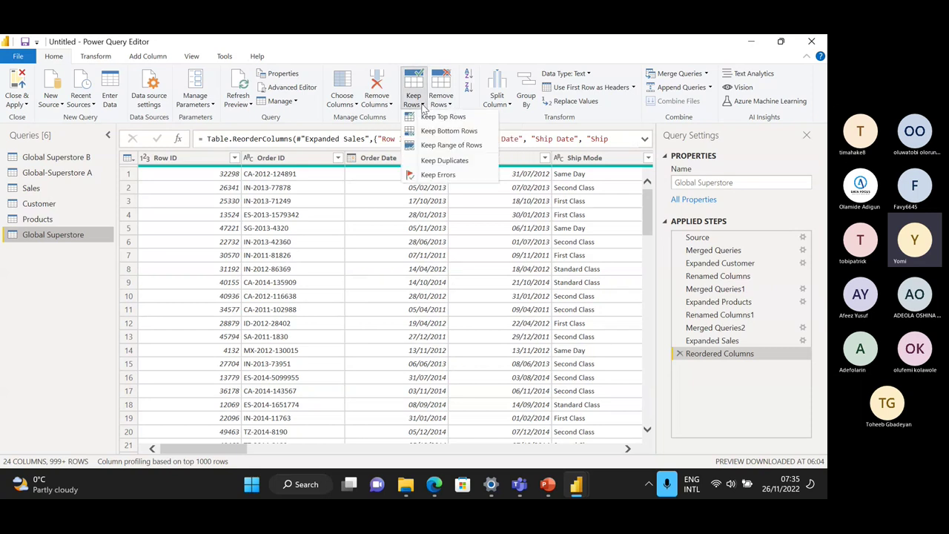
{"action": "left_click", "coordinate": [427, 161]}
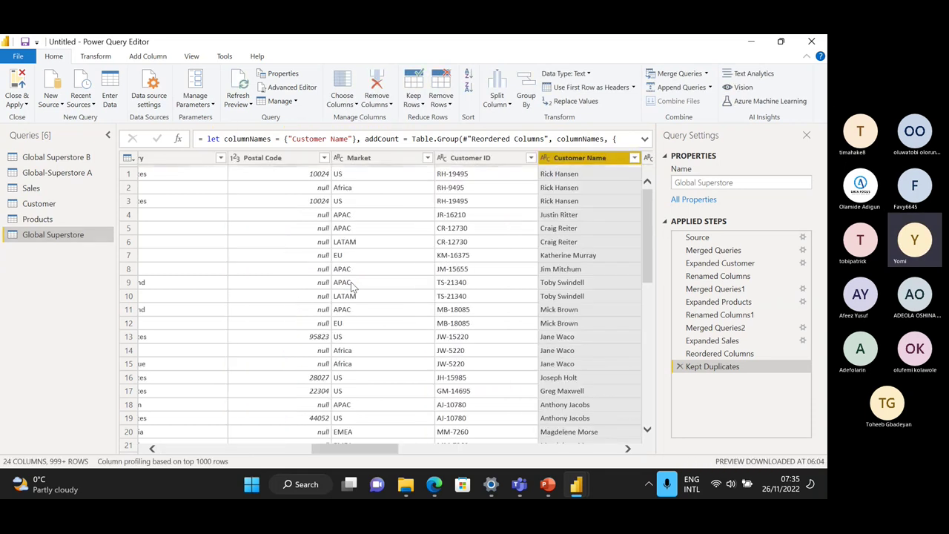
Step: Filter the Order ID column to AG-2011-8180 and check the customer details of the matching rows
{"action": "left_click_drag", "start_coordinate": [372, 448], "coordinate": [145, 464]}
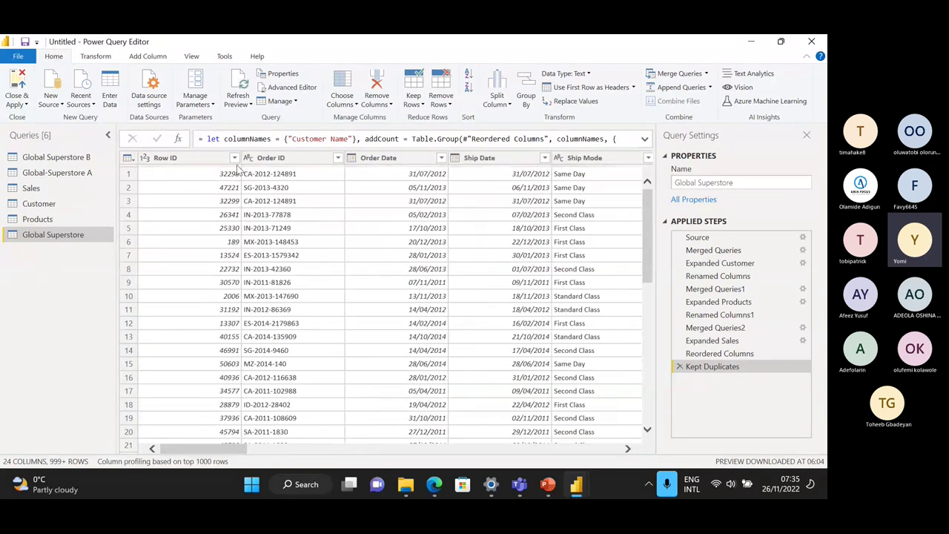
{"action": "left_click", "coordinate": [338, 158]}
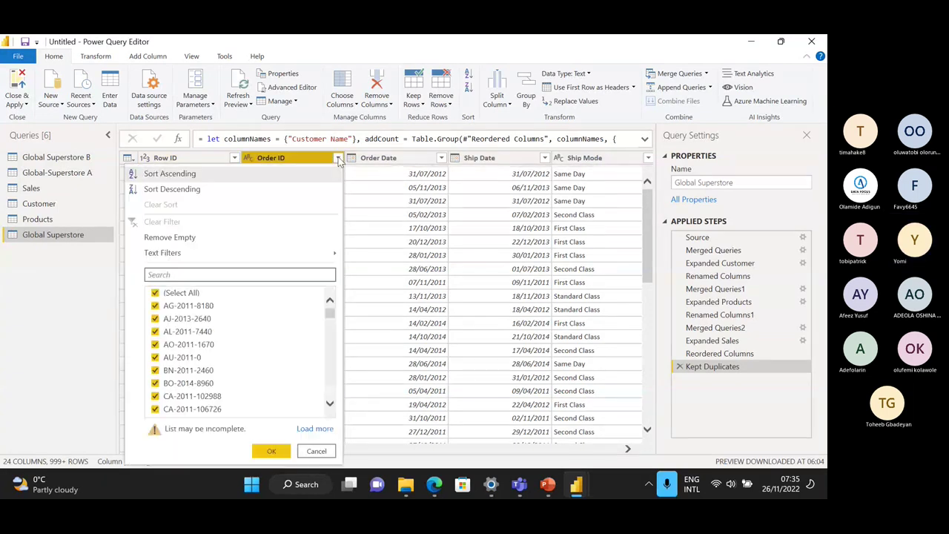
{"action": "left_click", "coordinate": [155, 293]}
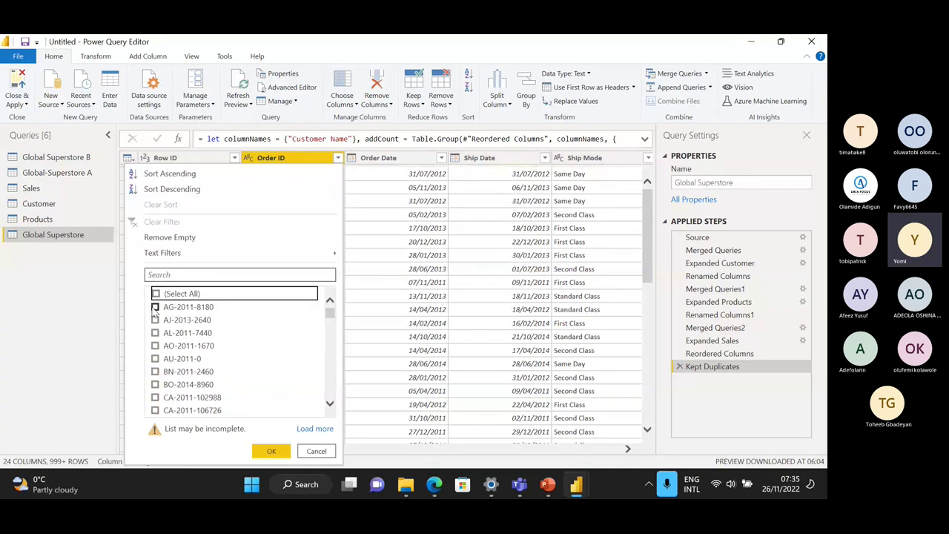
{"action": "left_click", "coordinate": [155, 307]}
{"action": "left_click", "coordinate": [264, 453]}
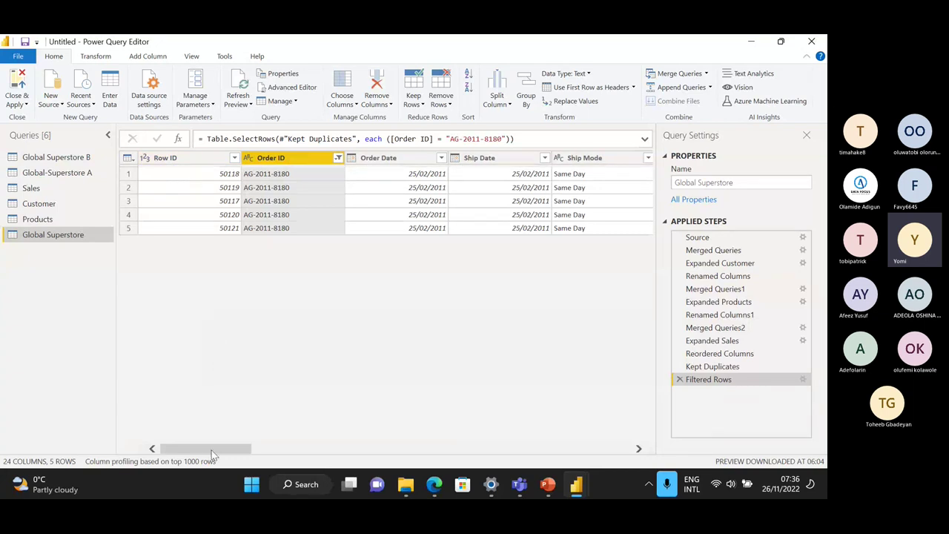
{"action": "left_click_drag", "start_coordinate": [211, 449], "coordinate": [380, 471]}
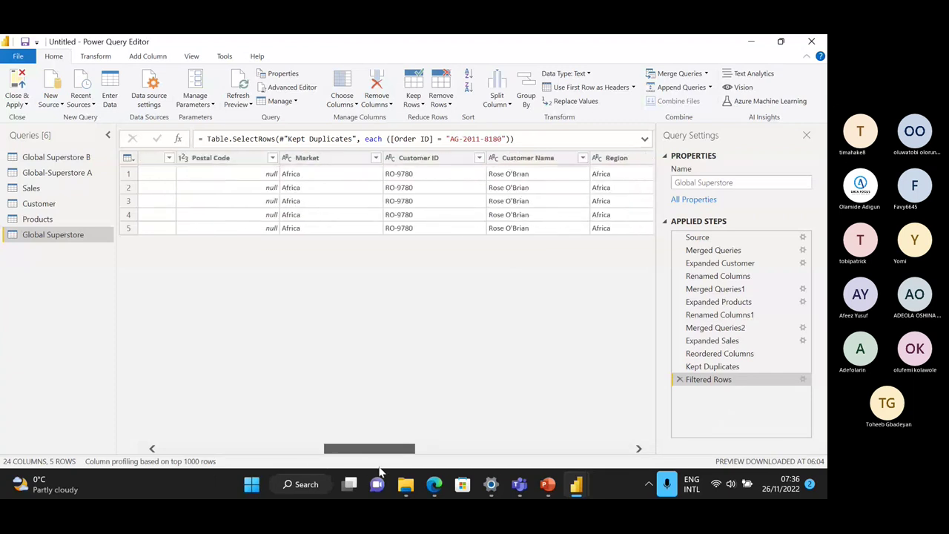
{"action": "left_click_drag", "start_coordinate": [380, 471], "coordinate": [241, 460]}
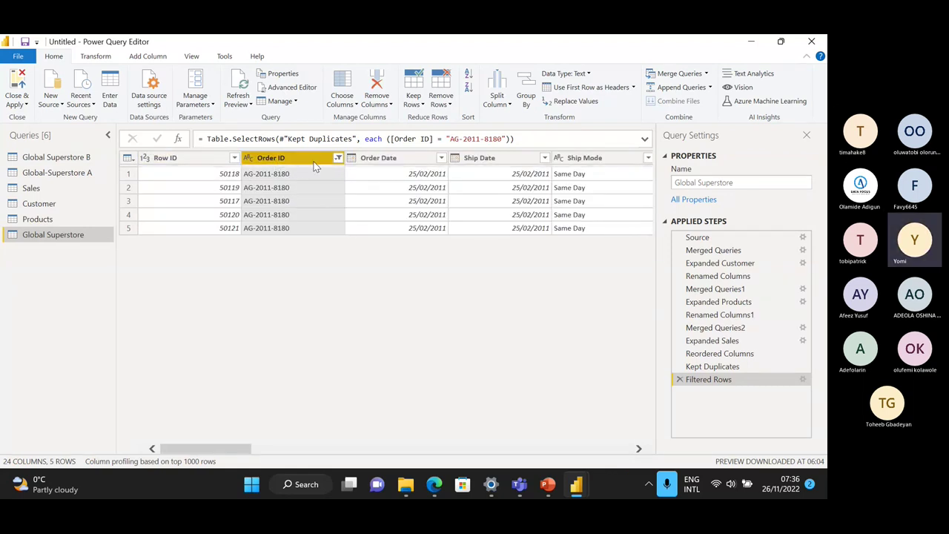
Step: Reselect all Order ID values and delete the Filtered Rows and Kept Duplicates applied steps
{"action": "left_click", "coordinate": [338, 158]}
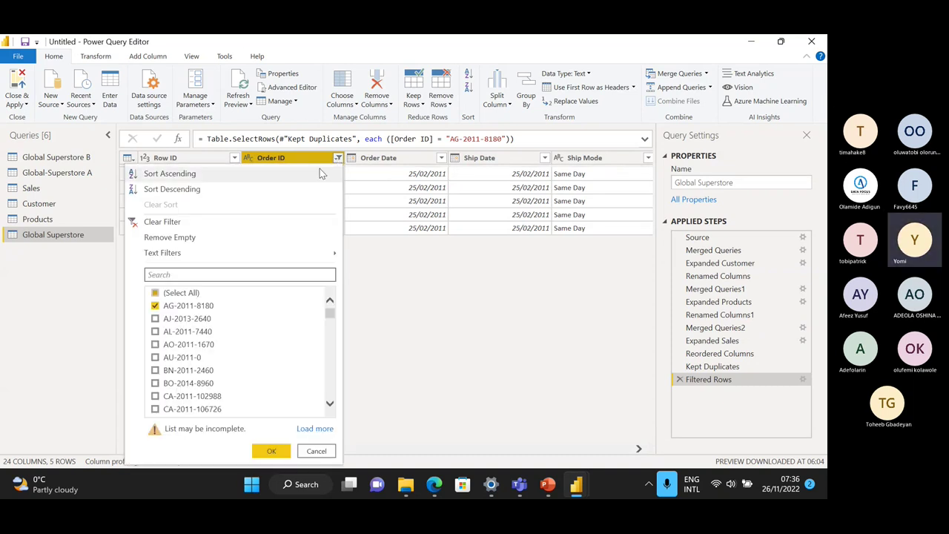
{"action": "left_click", "coordinate": [156, 294]}
{"action": "left_click", "coordinate": [270, 450]}
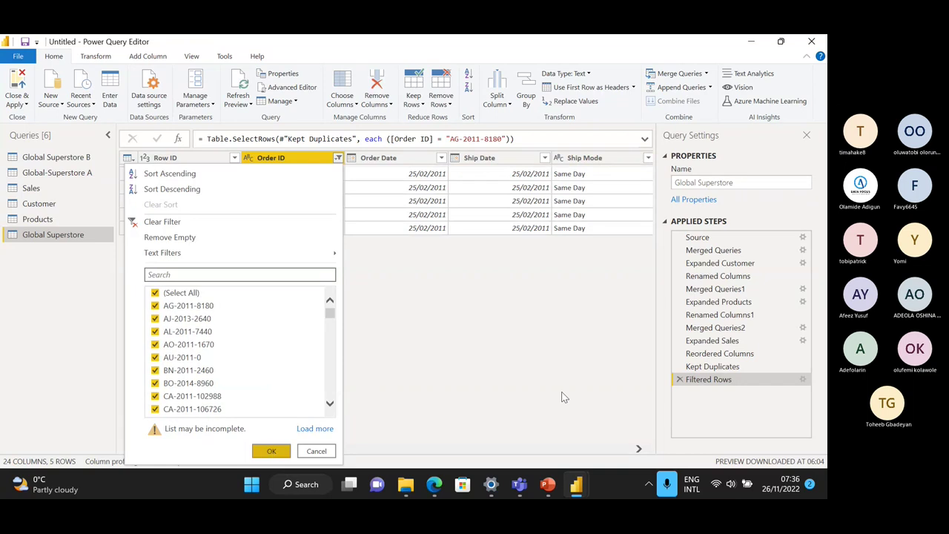
{"action": "left_click", "coordinate": [679, 379]}
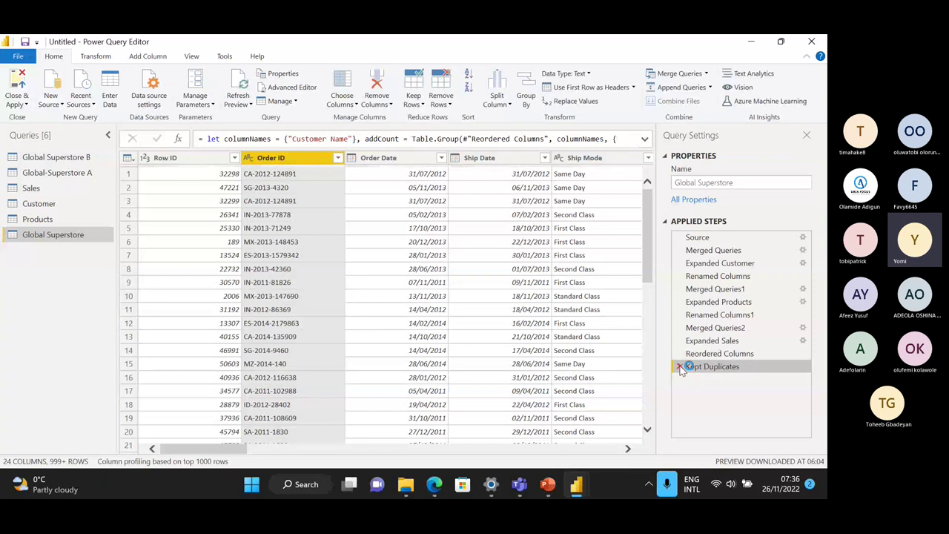
{"action": "left_click", "coordinate": [680, 366]}
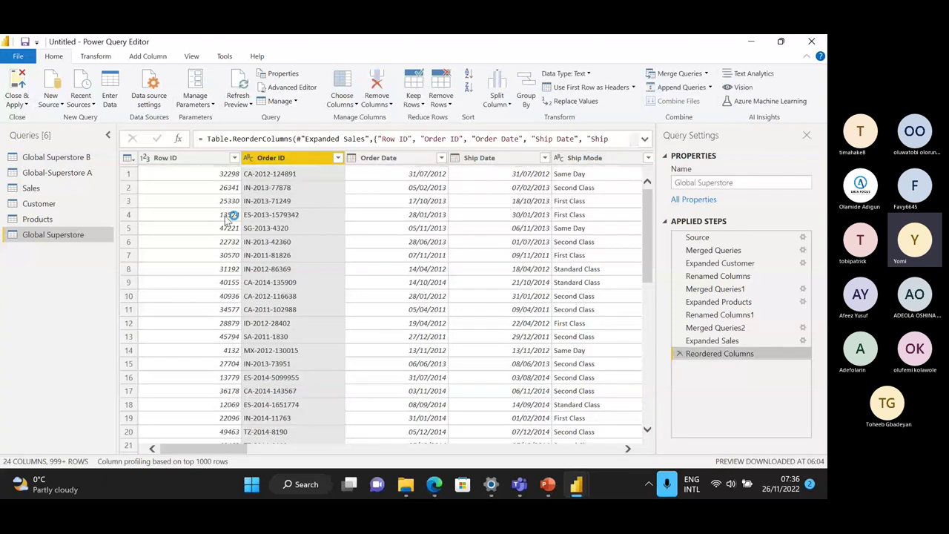
Step: Keep only the rows with duplicate Order ID values for inspection, and delete the Kept Duplicates applied step
{"action": "left_click", "coordinate": [418, 104]}
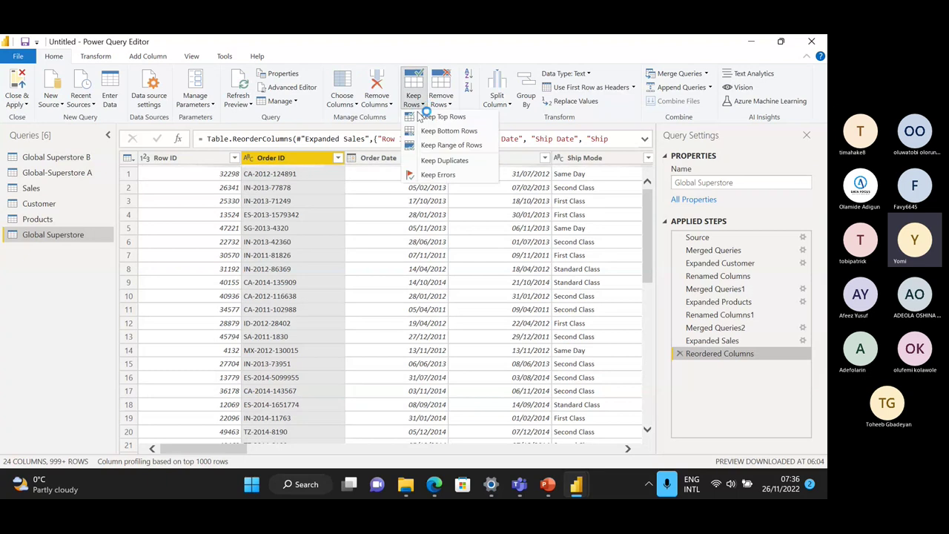
{"action": "left_click", "coordinate": [443, 161]}
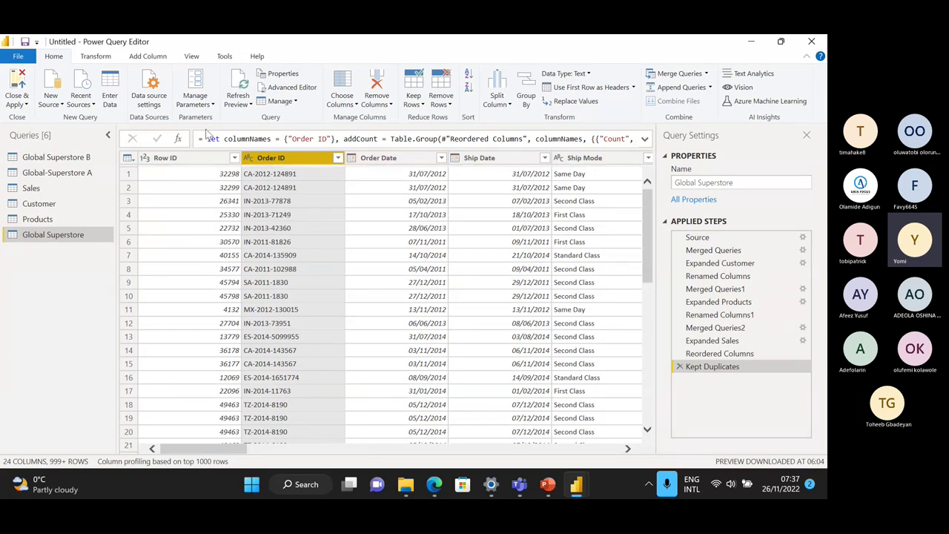
{"action": "scroll", "coordinate": [360, 338], "scroll_direction": "down", "scroll_amount": 20}
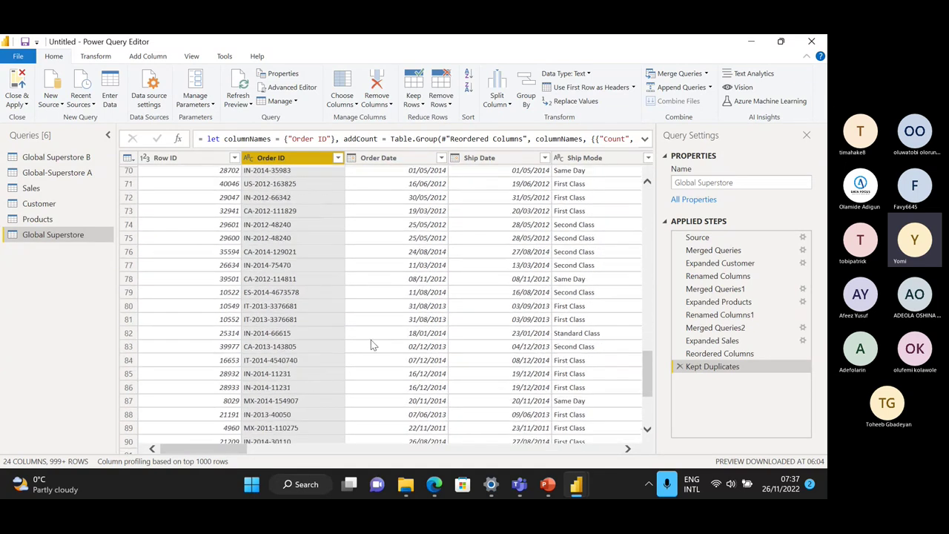
{"action": "scroll", "coordinate": [371, 345], "scroll_direction": "up", "scroll_amount": 1}
{"action": "scroll", "coordinate": [297, 319], "scroll_direction": "up", "scroll_amount": 3}
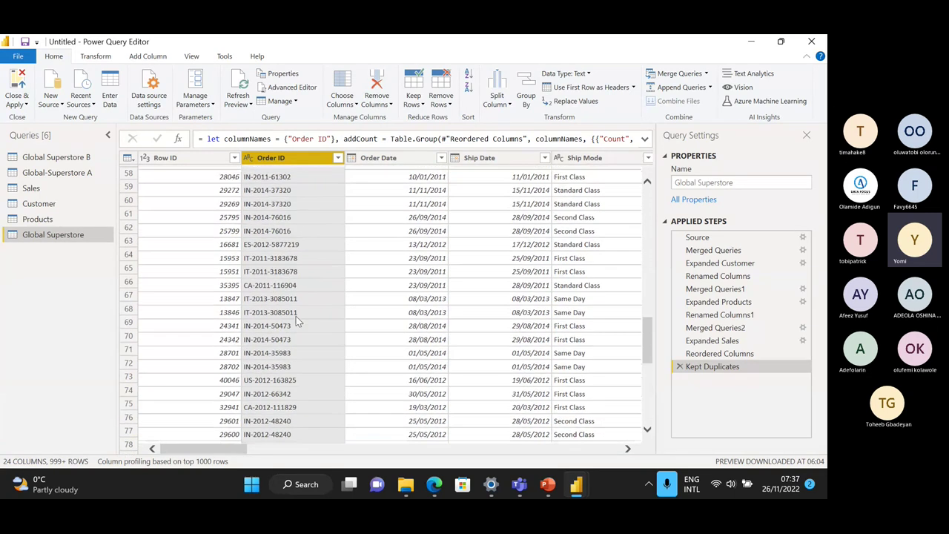
{"action": "scroll", "coordinate": [296, 319], "scroll_direction": "up", "scroll_amount": 19}
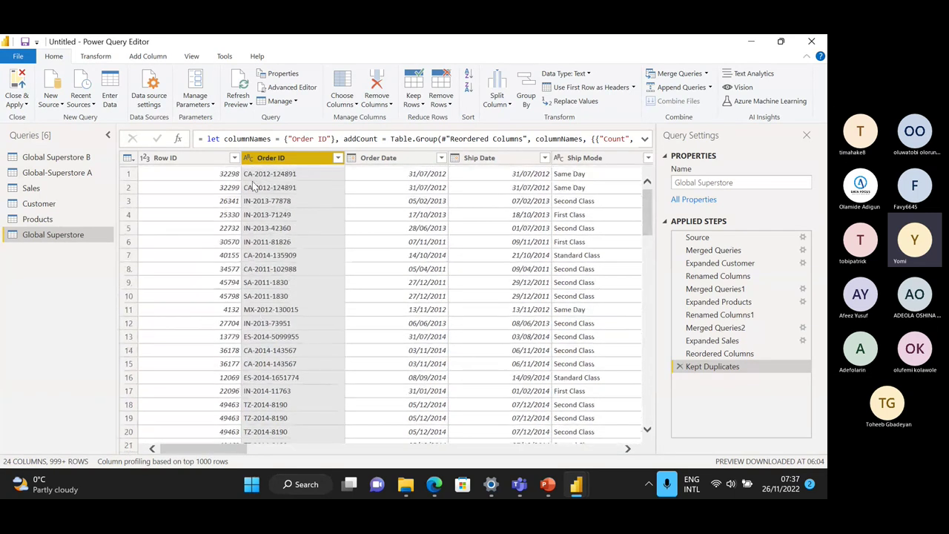
{"action": "left_click", "coordinate": [679, 367]}
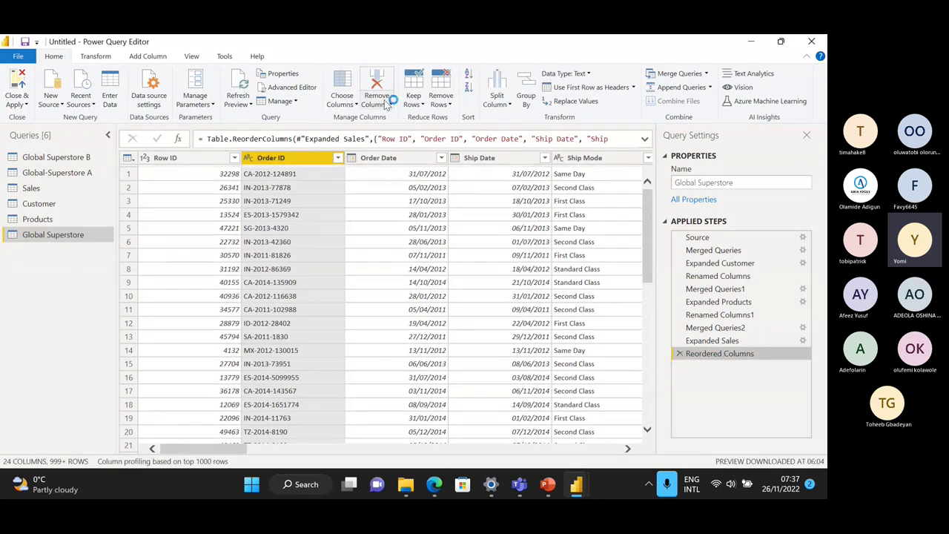
Step: Remove the rows with duplicate Order ID values from the Global Superstore query
{"action": "left_click", "coordinate": [448, 104]}
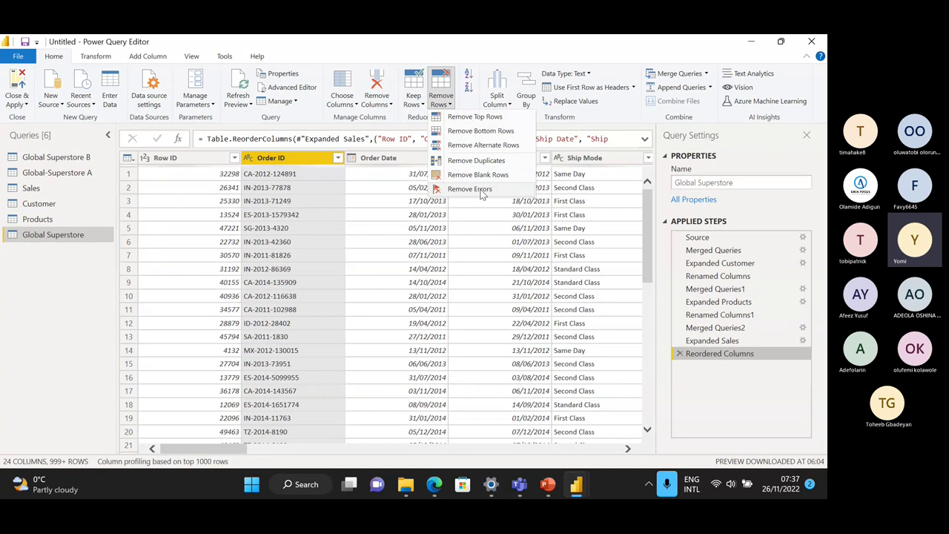
{"action": "left_click", "coordinate": [478, 161]}
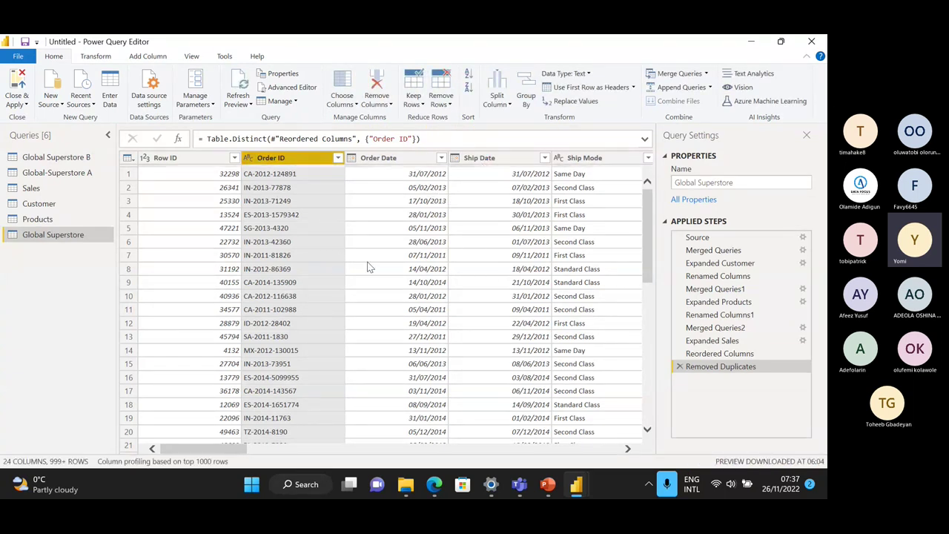
Step: Test the deduplicated query with Keep Duplicates on Order ID, and delete the resulting applied step
{"action": "left_click", "coordinate": [422, 108]}
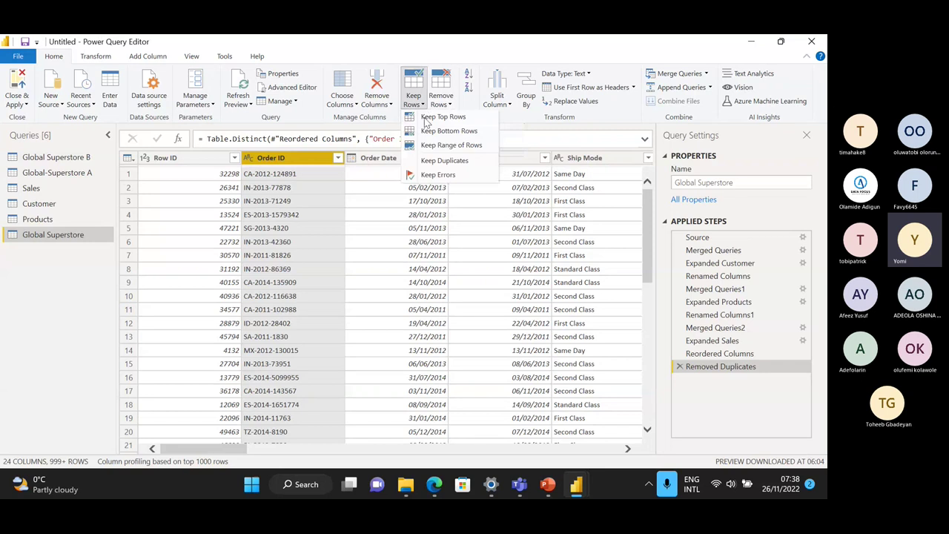
{"action": "left_click", "coordinate": [443, 162]}
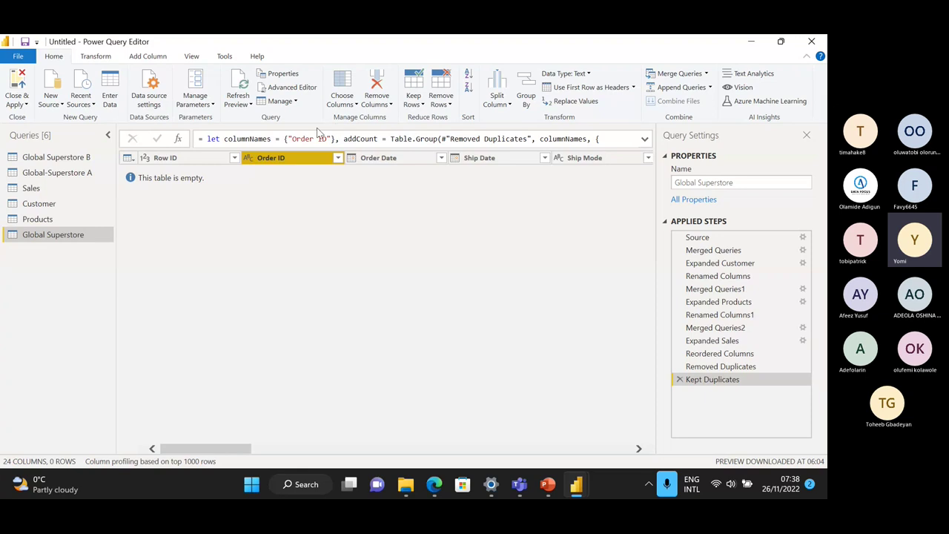
{"action": "left_click", "coordinate": [678, 380]}
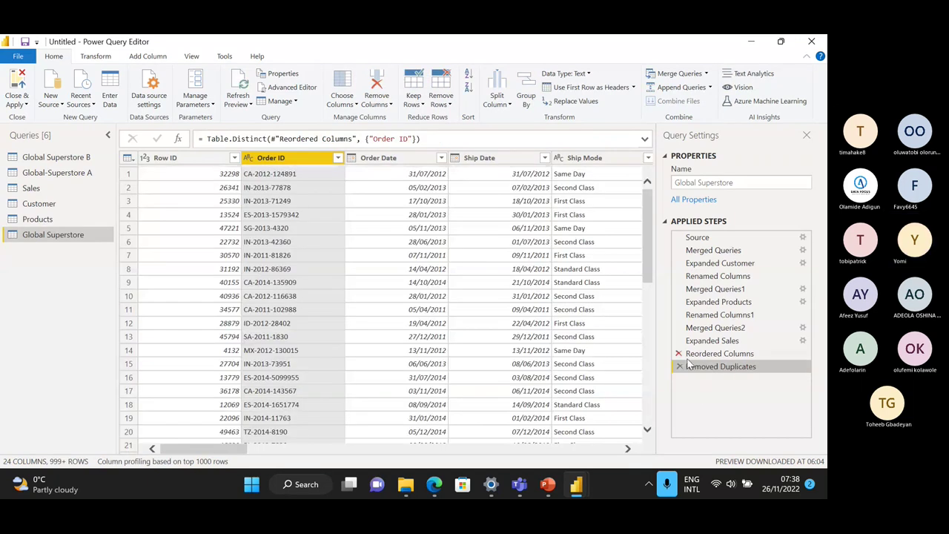
Step: Examine the Order ID values across the deduplicated rows for any remaining repeats
{"action": "scroll", "coordinate": [307, 239], "scroll_direction": "down", "scroll_amount": 9}
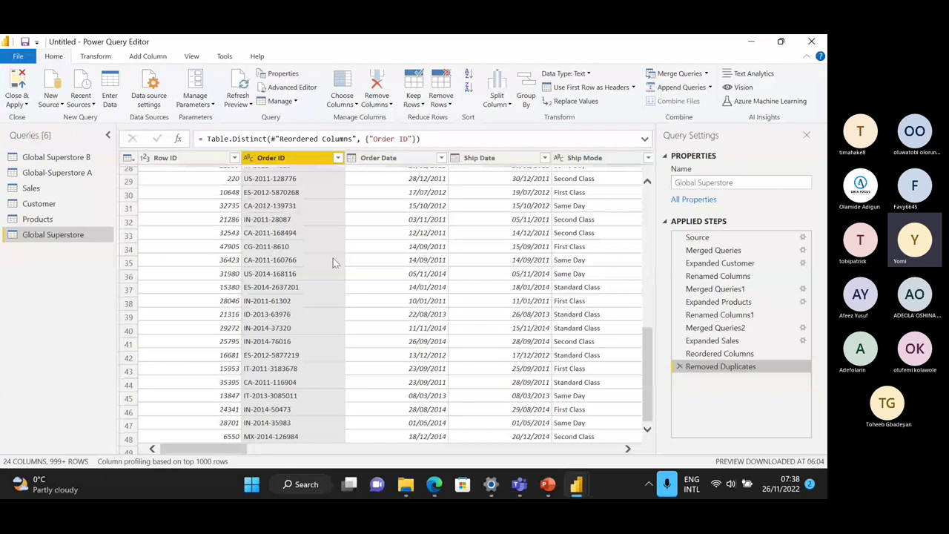
{"action": "scroll", "coordinate": [333, 261], "scroll_direction": "up", "scroll_amount": 9}
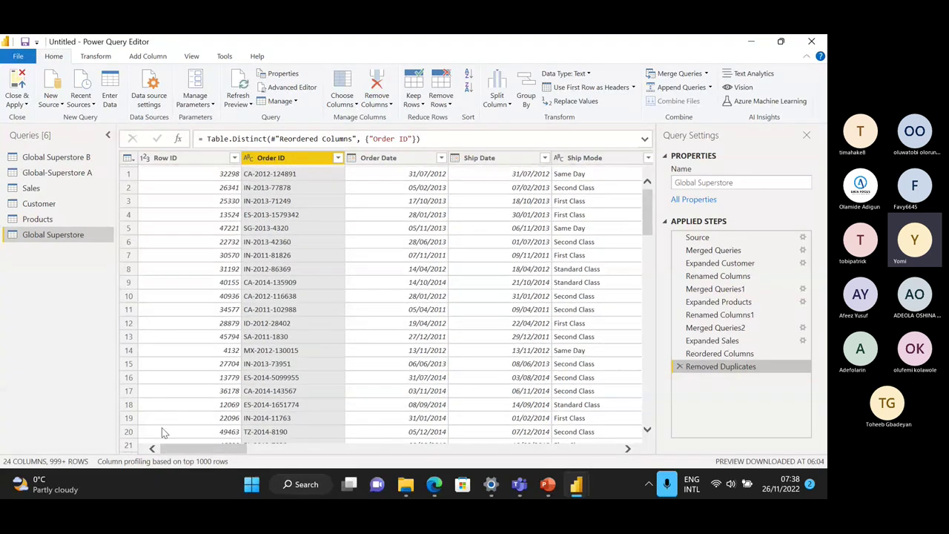
{"action": "scroll", "coordinate": [223, 448], "scroll_direction": "right", "scroll_amount": 1}
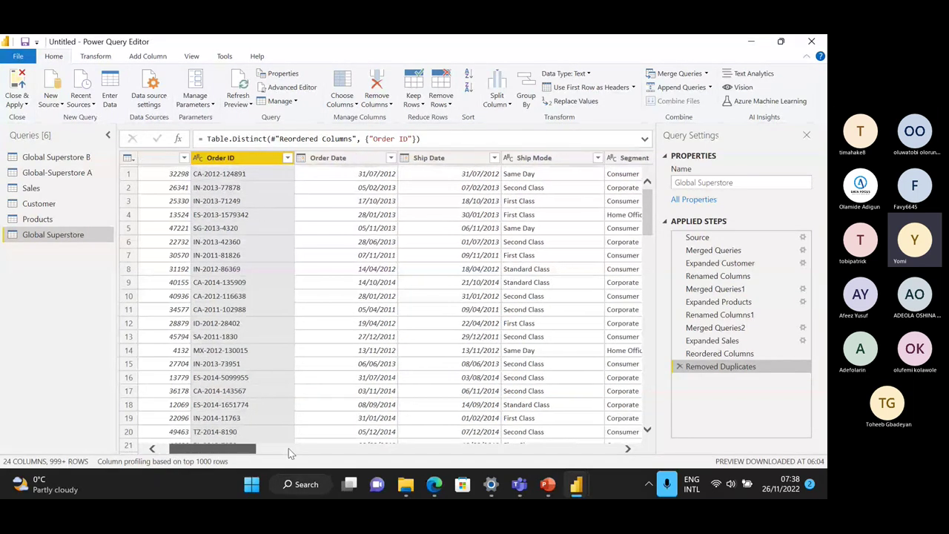
{"action": "left_click_drag", "start_coordinate": [290, 450], "coordinate": [173, 430]}
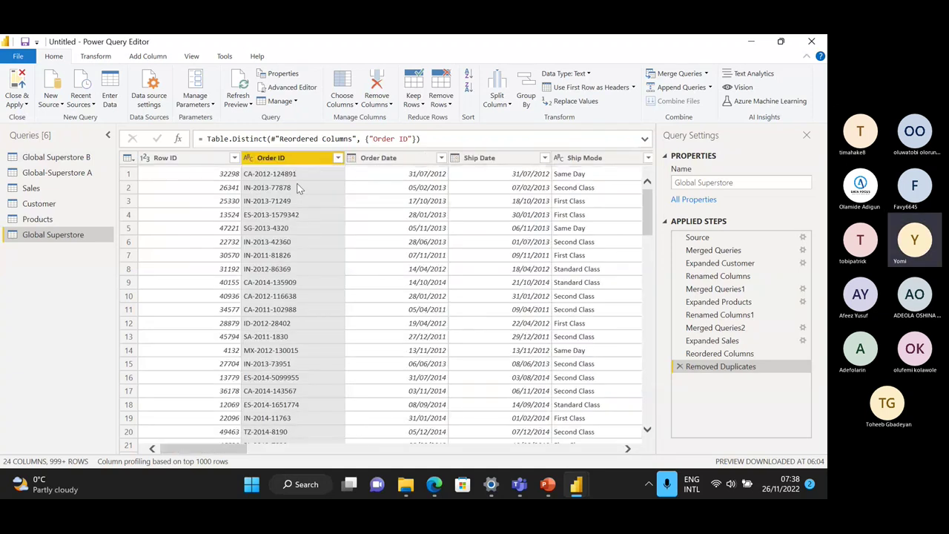
{"action": "scroll", "coordinate": [296, 189], "scroll_direction": "down", "scroll_amount": 20}
{"action": "scroll", "coordinate": [295, 252], "scroll_direction": "down", "scroll_amount": 10}
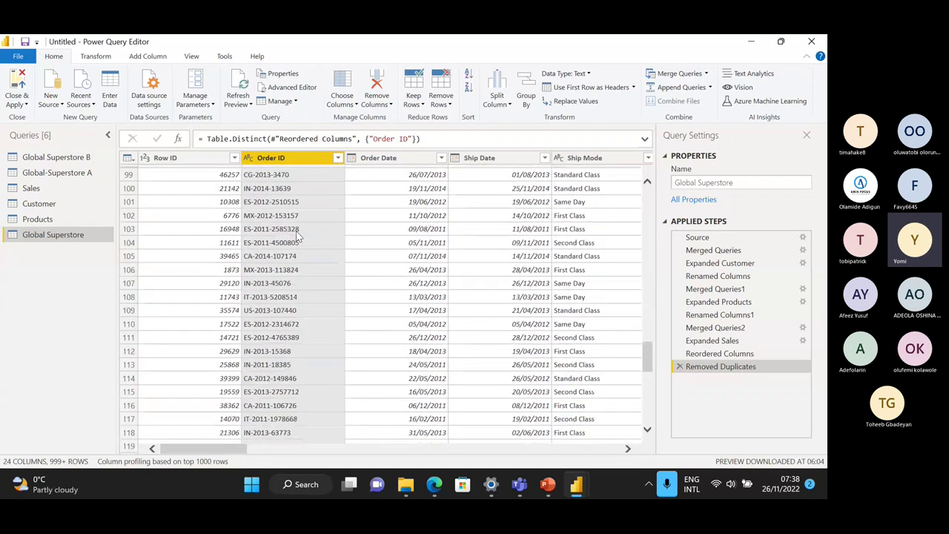
{"action": "scroll", "coordinate": [300, 234], "scroll_direction": "down", "scroll_amount": 20}
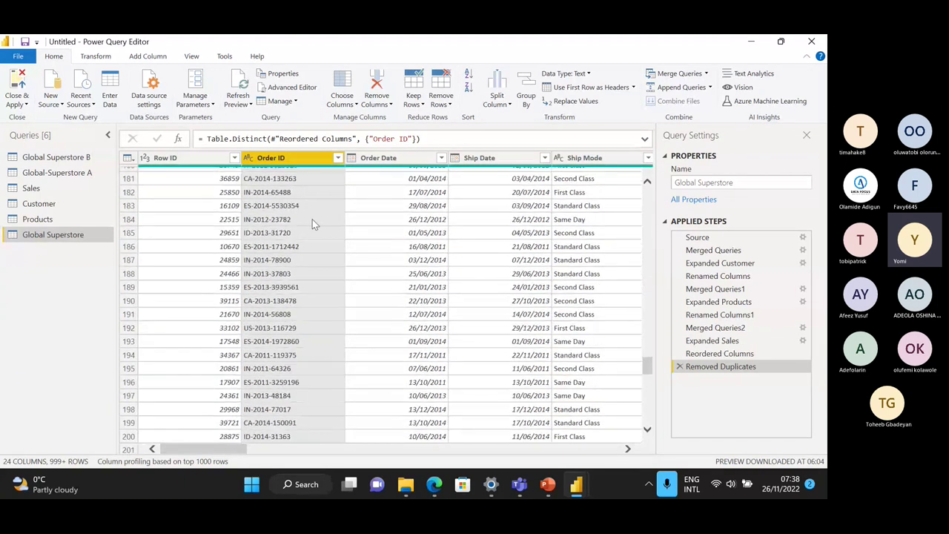
{"action": "scroll", "coordinate": [313, 211], "scroll_direction": "up", "scroll_amount": 20}
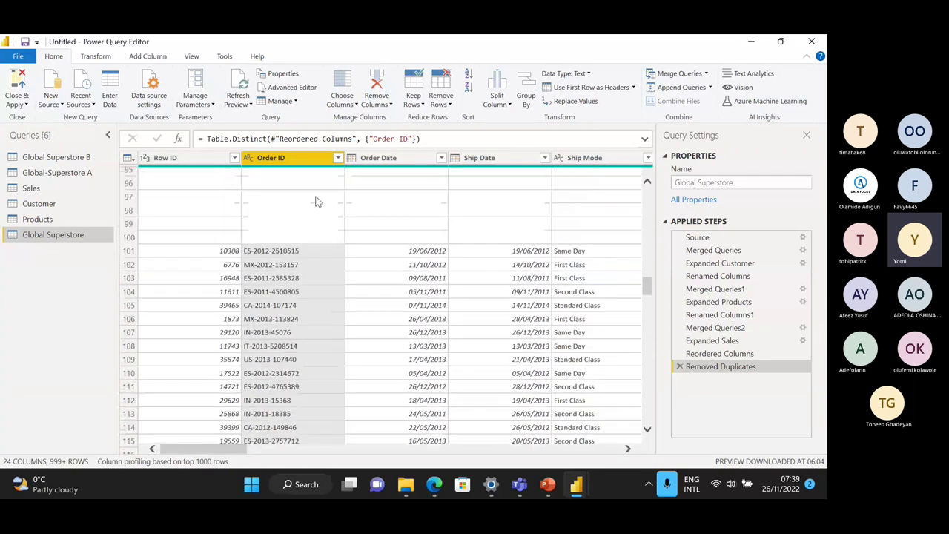
{"action": "scroll", "coordinate": [315, 201], "scroll_direction": "up", "scroll_amount": 6}
{"action": "scroll", "coordinate": [315, 198], "scroll_direction": "up", "scroll_amount": 20}
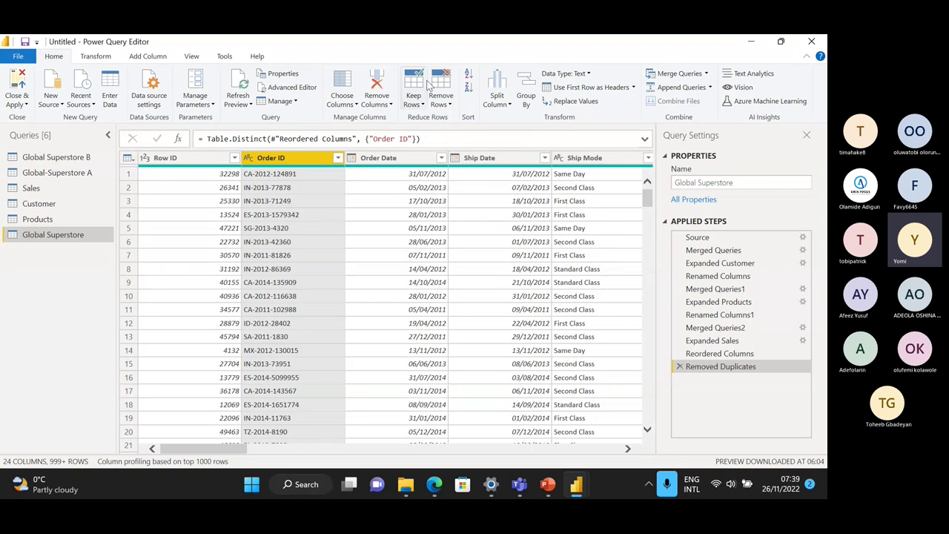
{"action": "left_click", "coordinate": [445, 101]}
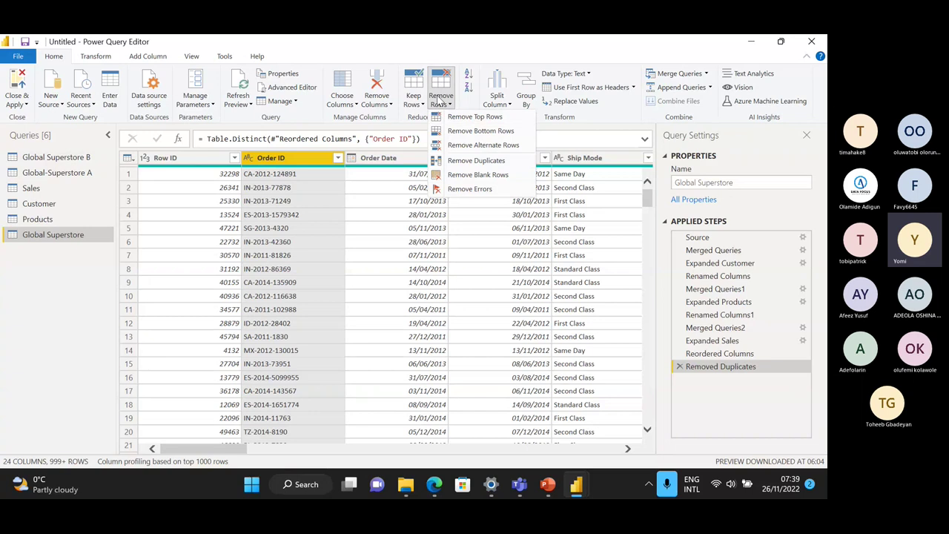
{"action": "left_click", "coordinate": [439, 100]}
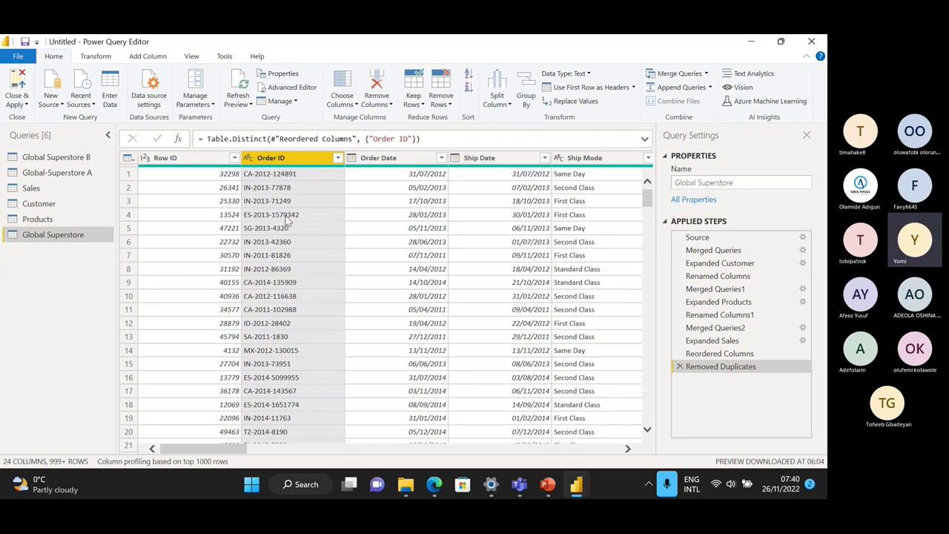
Step: Look through the Global Superstore columns from Row ID to Market and check the column quality of Postal Code
{"action": "scroll", "coordinate": [357, 232], "scroll_direction": "down", "scroll_amount": 3}
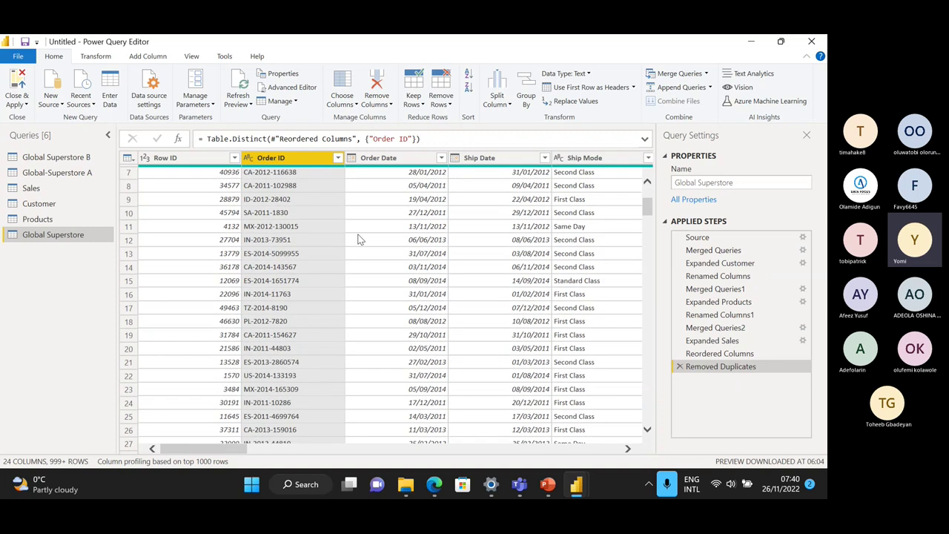
{"action": "scroll", "coordinate": [358, 245], "scroll_direction": "up", "scroll_amount": 3}
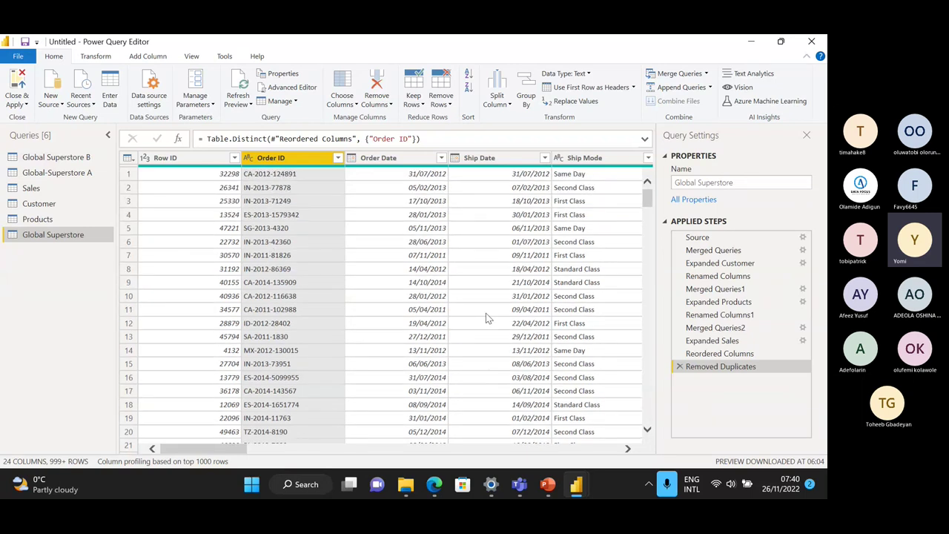
{"action": "left_click", "coordinate": [626, 450]}
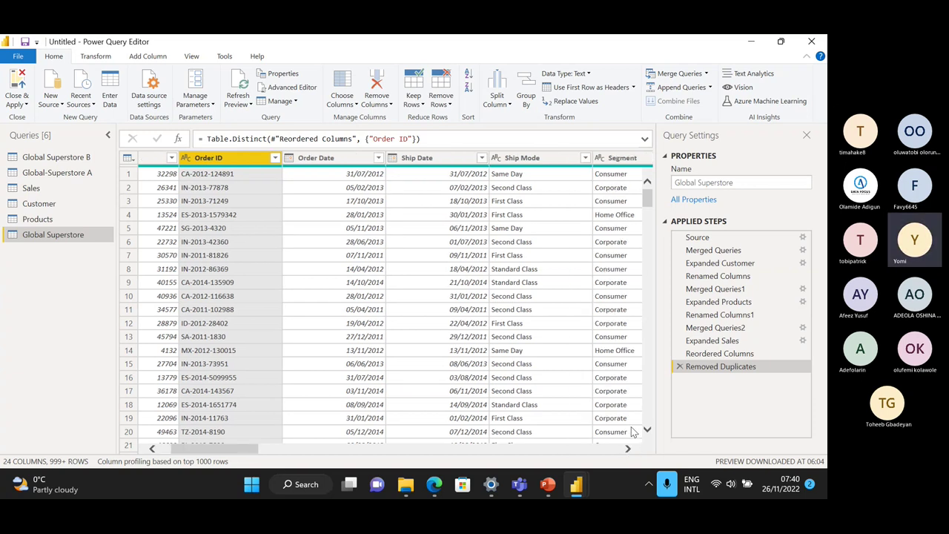
{"action": "left_click", "coordinate": [628, 450]}
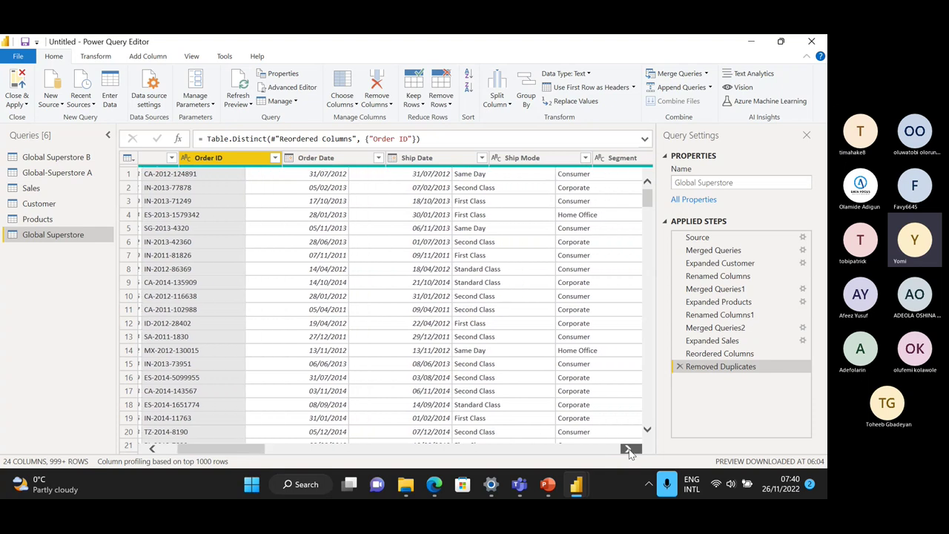
{"action": "left_click", "coordinate": [628, 450]}
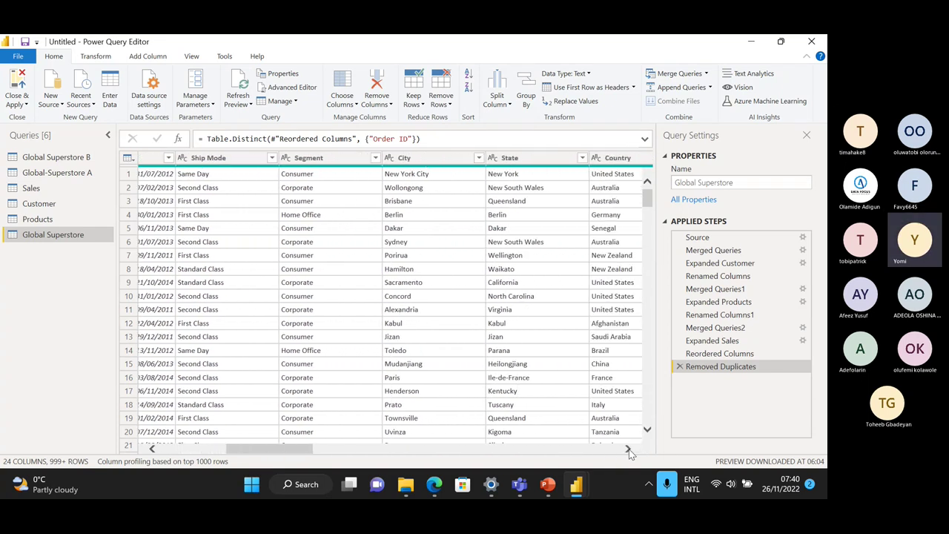
{"action": "left_click", "coordinate": [628, 450]}
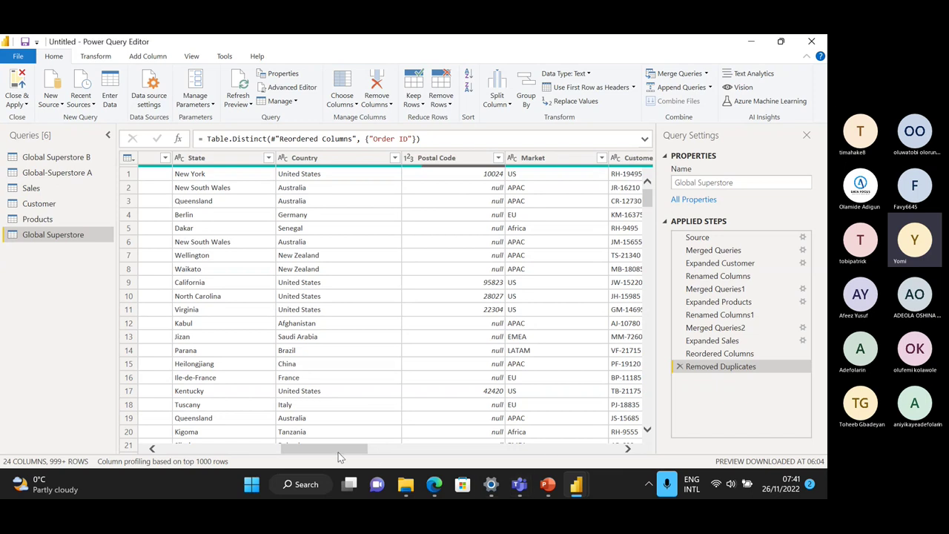
{"action": "left_click_drag", "start_coordinate": [324, 447], "coordinate": [191, 451]}
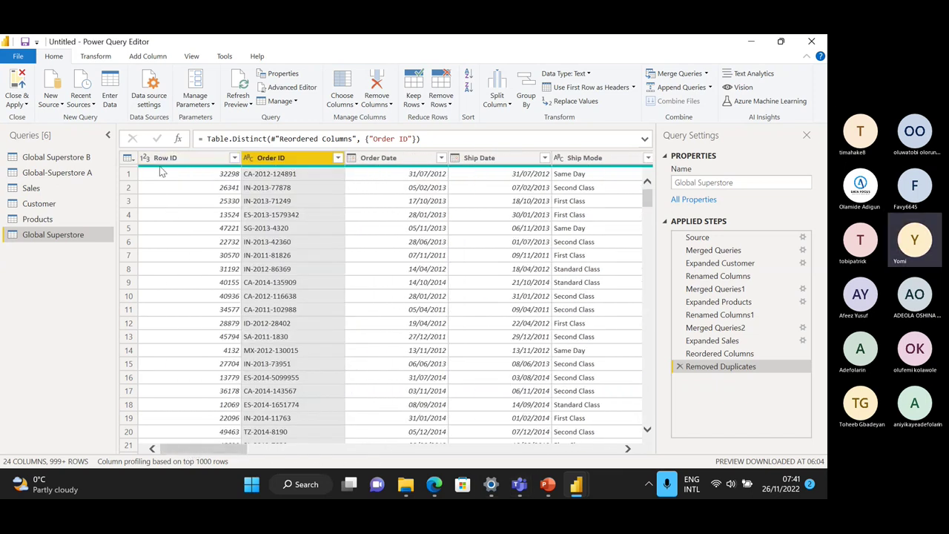
{"action": "mouse_move", "coordinate": [162, 167]}
{"action": "left_click_drag", "start_coordinate": [232, 451], "coordinate": [293, 467]}
{"action": "scroll", "coordinate": [426, 320], "scroll_direction": "right", "scroll_amount": 5}
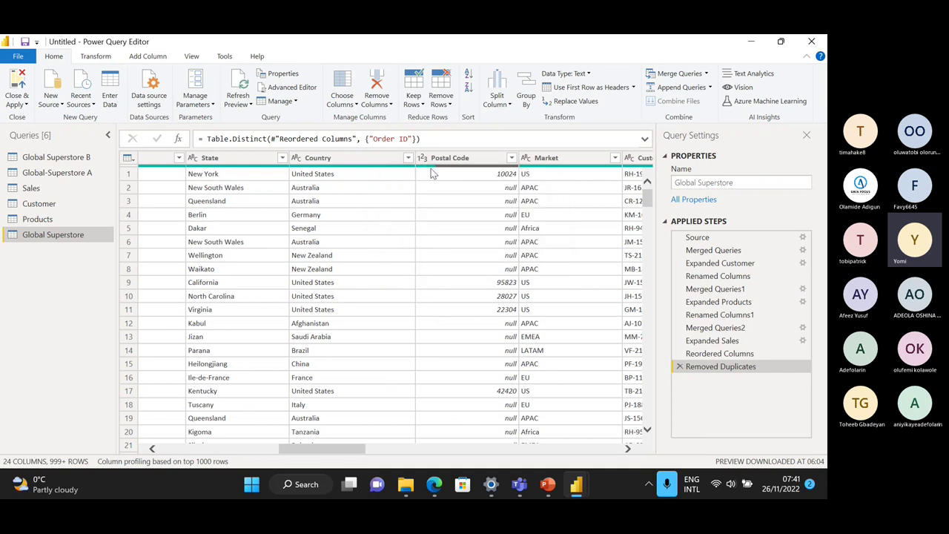
{"action": "mouse_move", "coordinate": [433, 171]}
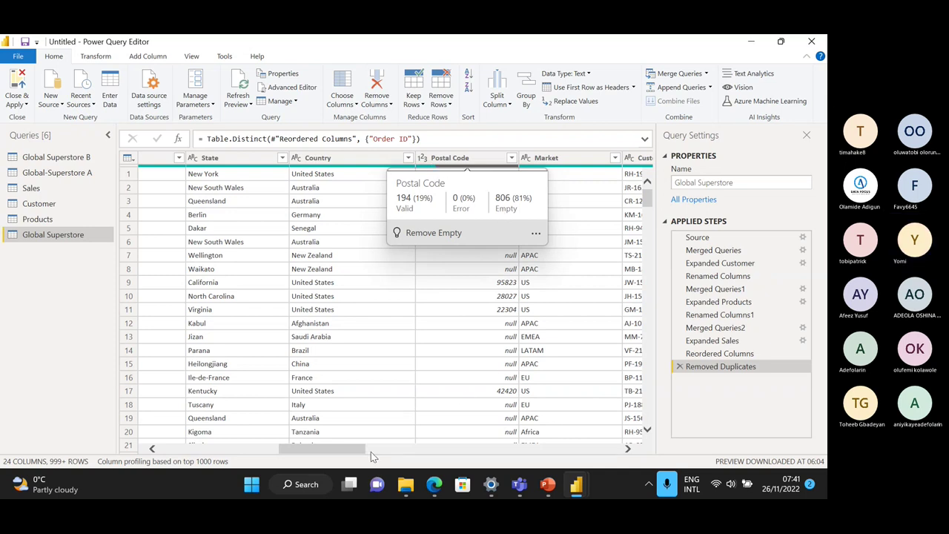
Step: Replace the null values in the Postal Code column with 10000
{"action": "mouse_move", "coordinate": [349, 450]}
{"action": "left_mouse_down"}
{"action": "mouse_move", "coordinate": [616, 479]}
{"action": "mouse_move", "coordinate": [349, 478]}
{"action": "mouse_move", "coordinate": [358, 479]}
{"action": "left_mouse_up"}
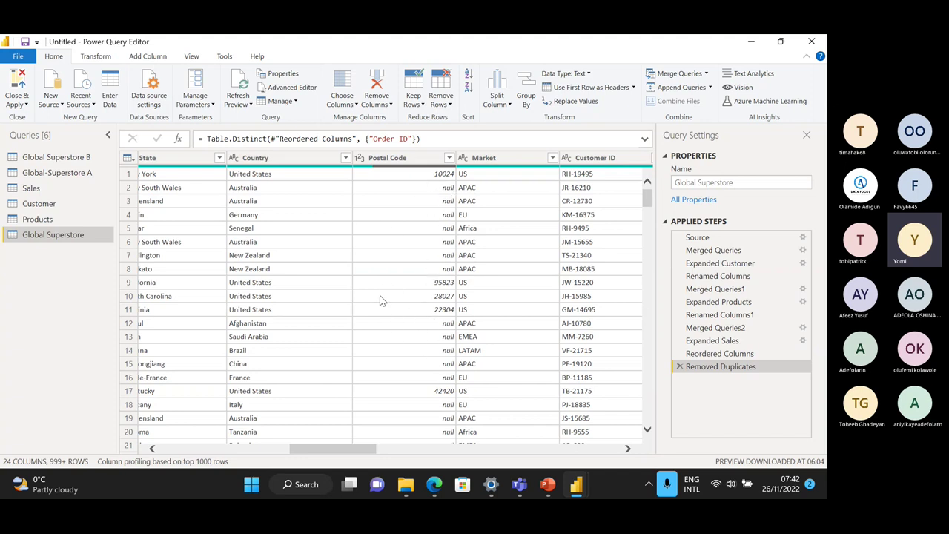
{"action": "left_click", "coordinate": [401, 159]}
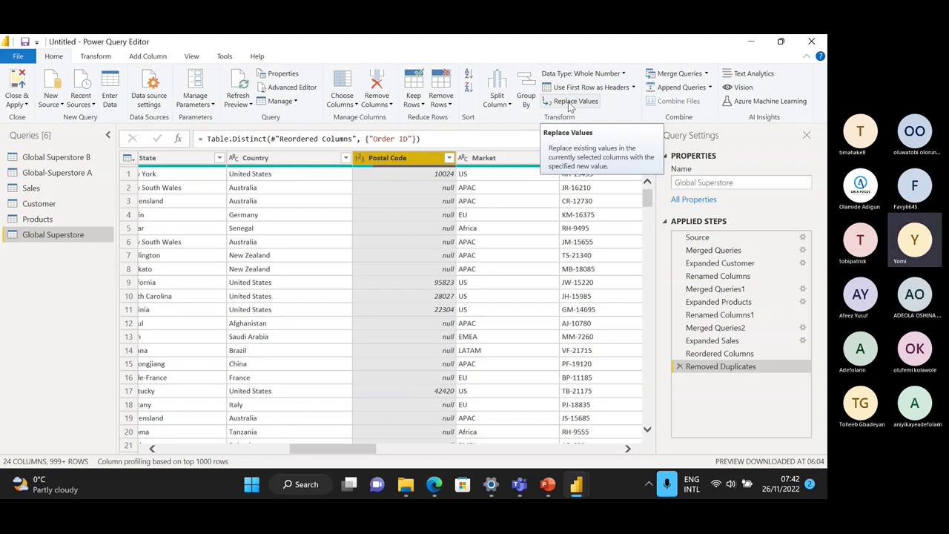
{"action": "left_click", "coordinate": [569, 103]}
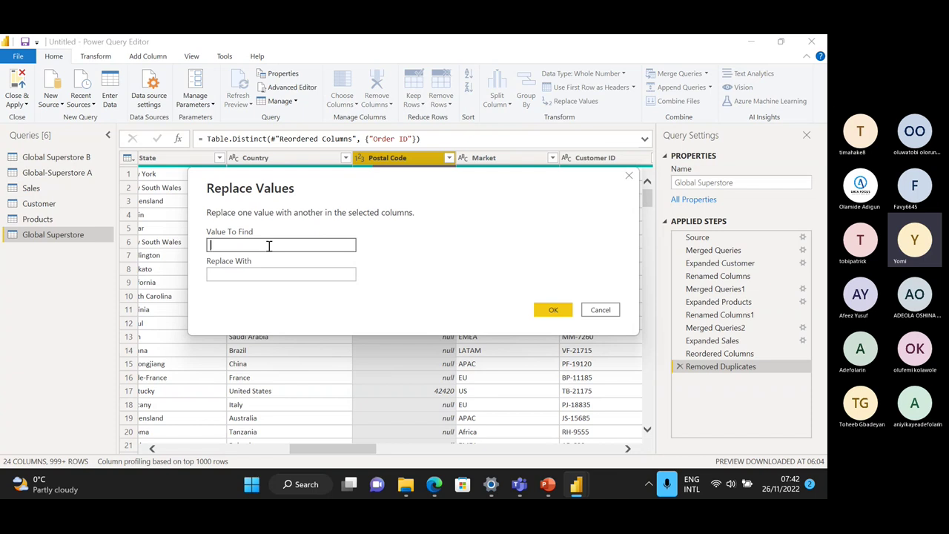
{"action": "type", "text": "ull"}
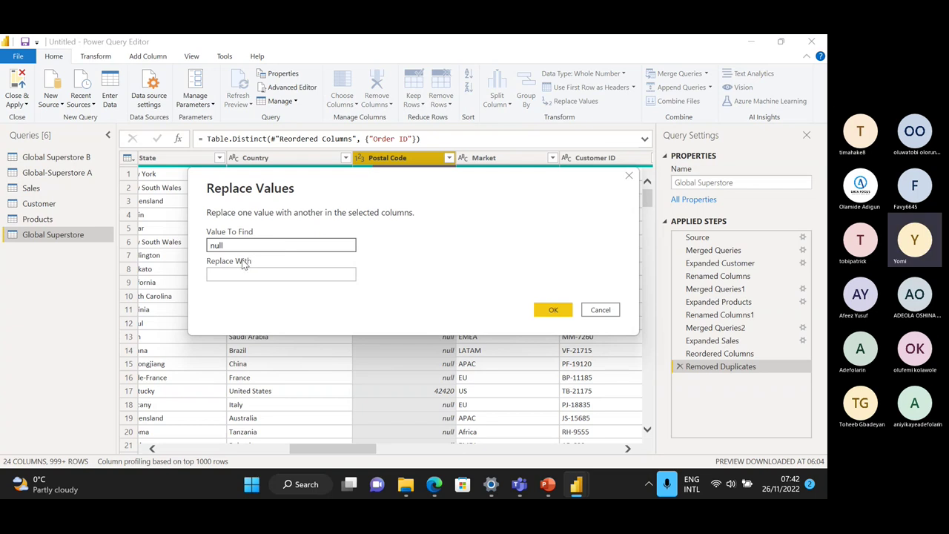
{"action": "left_click", "coordinate": [245, 272]}
{"action": "type", "text": "1"}
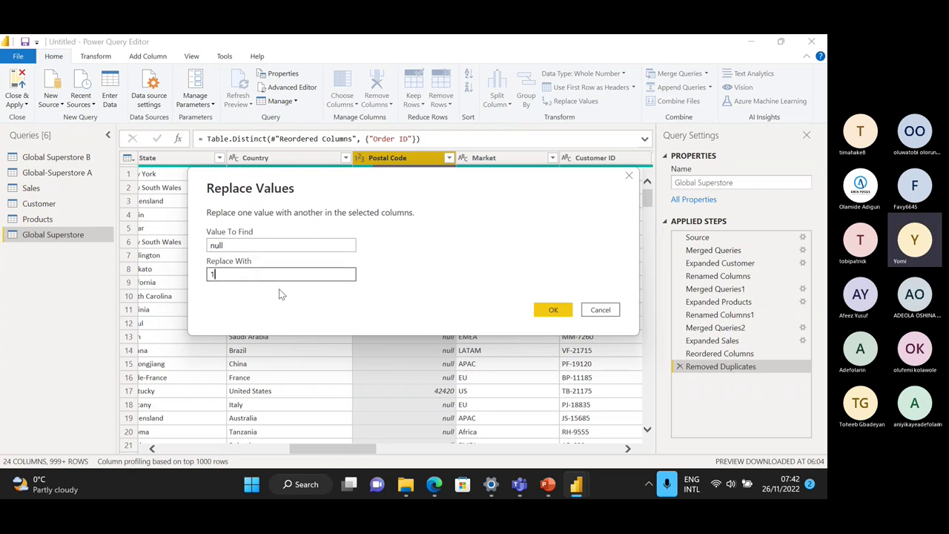
{"action": "type", "text": "0000"}
{"action": "left_click", "coordinate": [556, 312]}
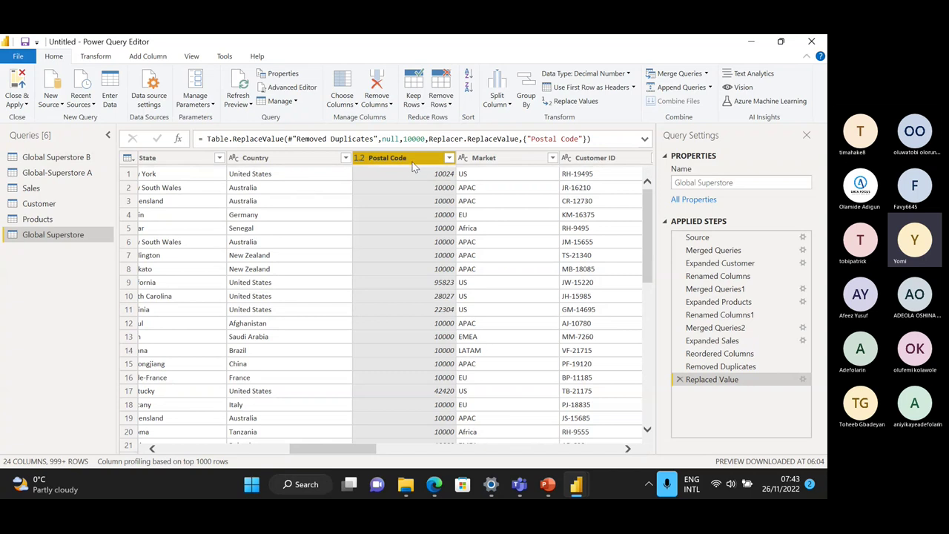
{"action": "left_click", "coordinate": [580, 104]}
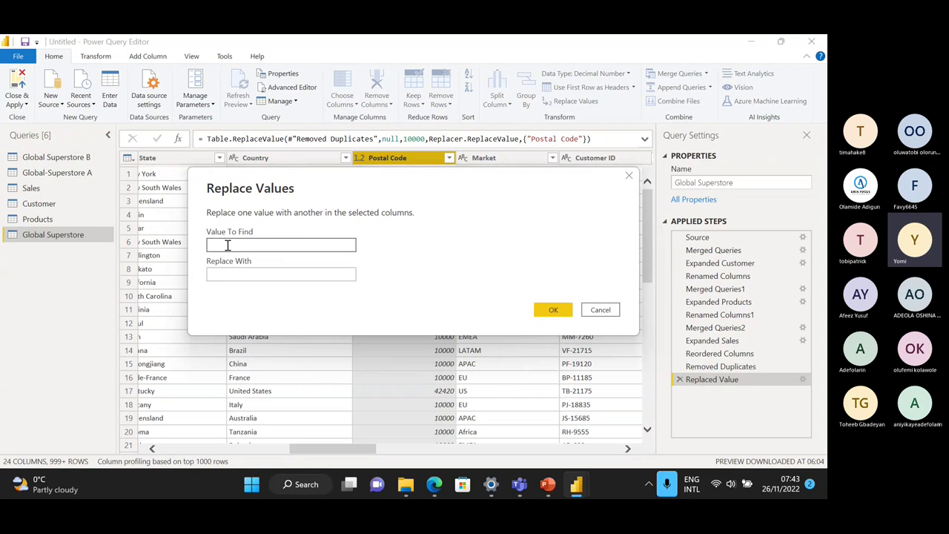
{"action": "left_click", "coordinate": [228, 276]}
{"action": "left_click", "coordinate": [602, 311]}
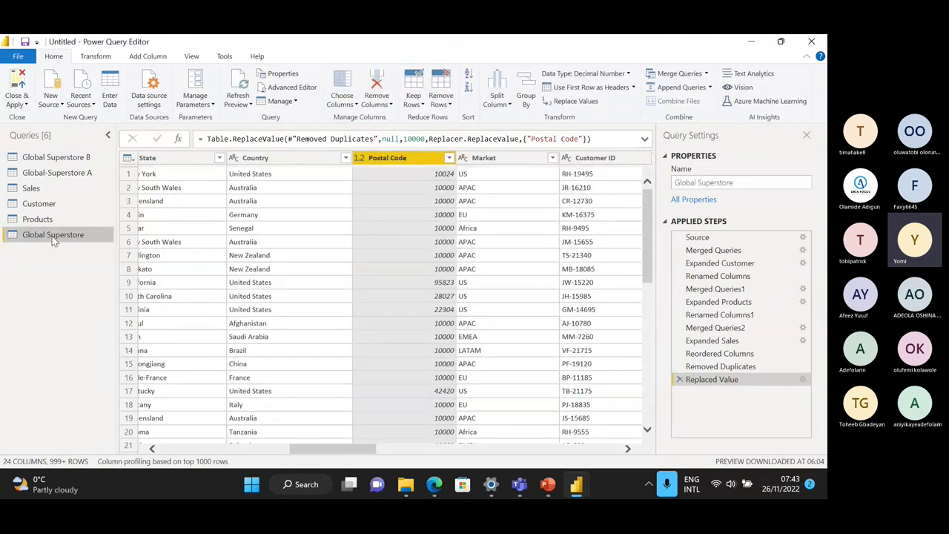
Step: Check the column quality of Postal Code and look back through the columns to Row ID
{"action": "left_click", "coordinate": [286, 243]}
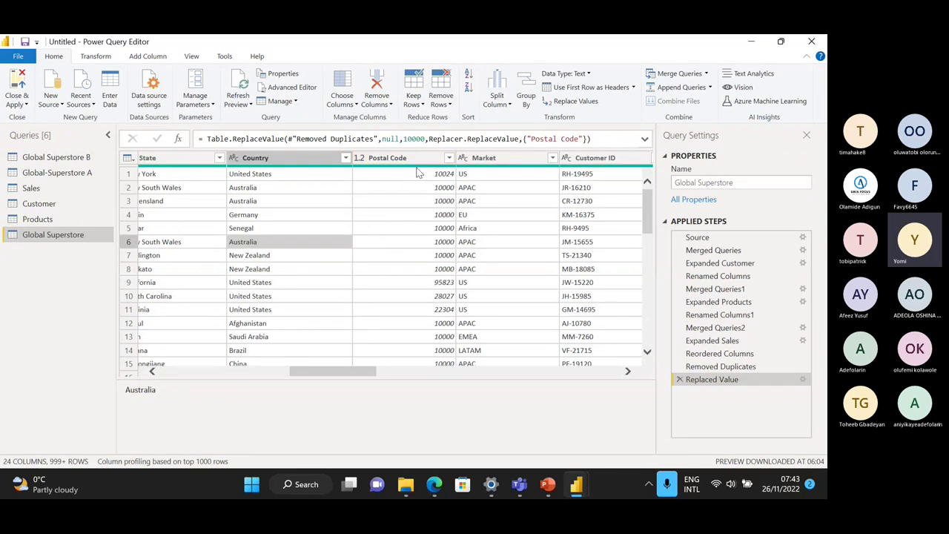
{"action": "mouse_move", "coordinate": [418, 172]}
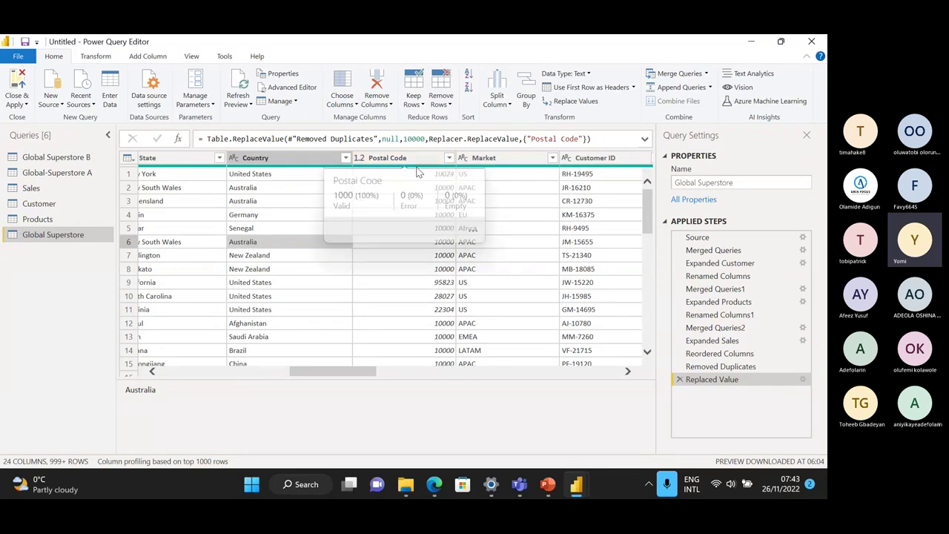
{"action": "left_click", "coordinate": [412, 300]}
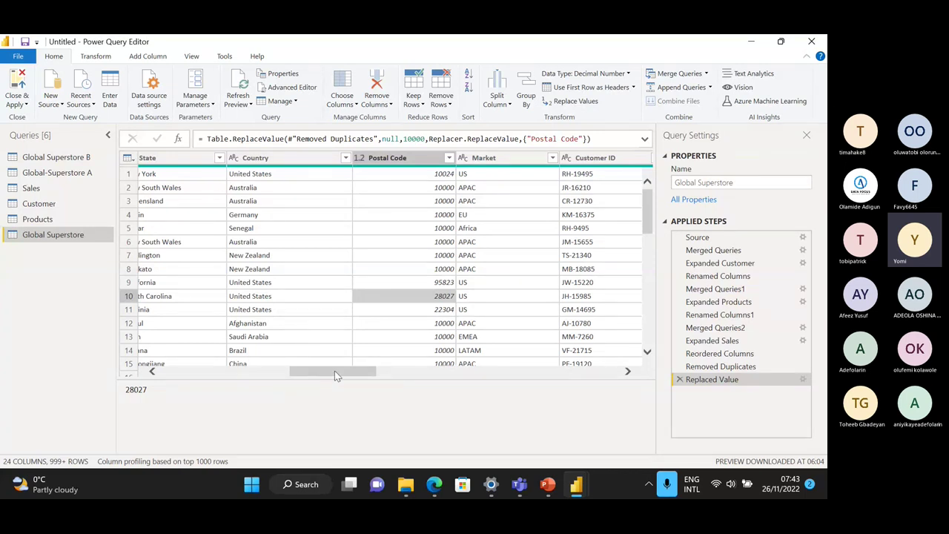
{"action": "mouse_move", "coordinate": [335, 371]}
{"action": "left_mouse_down"}
{"action": "mouse_move", "coordinate": [287, 376]}
{"action": "mouse_move", "coordinate": [331, 375]}
{"action": "left_mouse_up"}
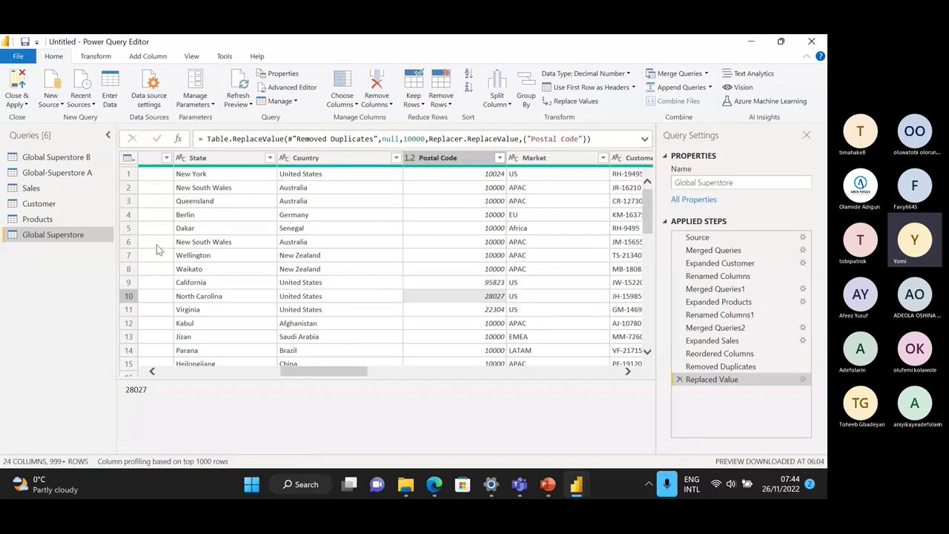
{"action": "left_click", "coordinate": [152, 158]}
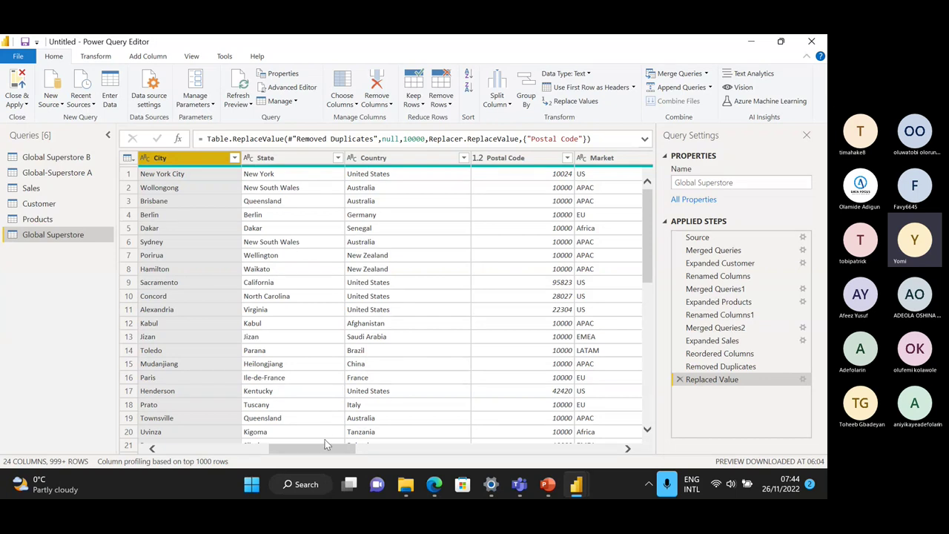
{"action": "left_click_drag", "start_coordinate": [326, 443], "coordinate": [178, 436]}
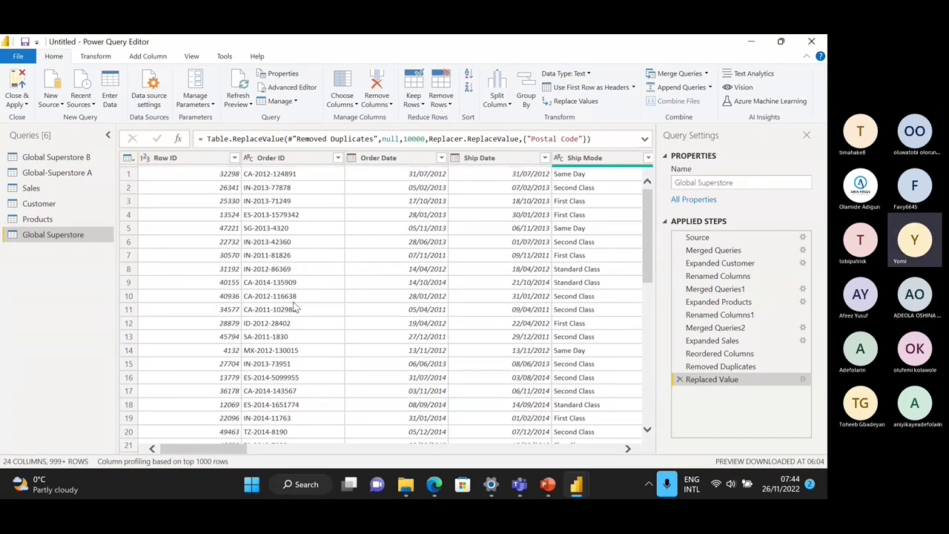
{"action": "left_click", "coordinate": [549, 486]}
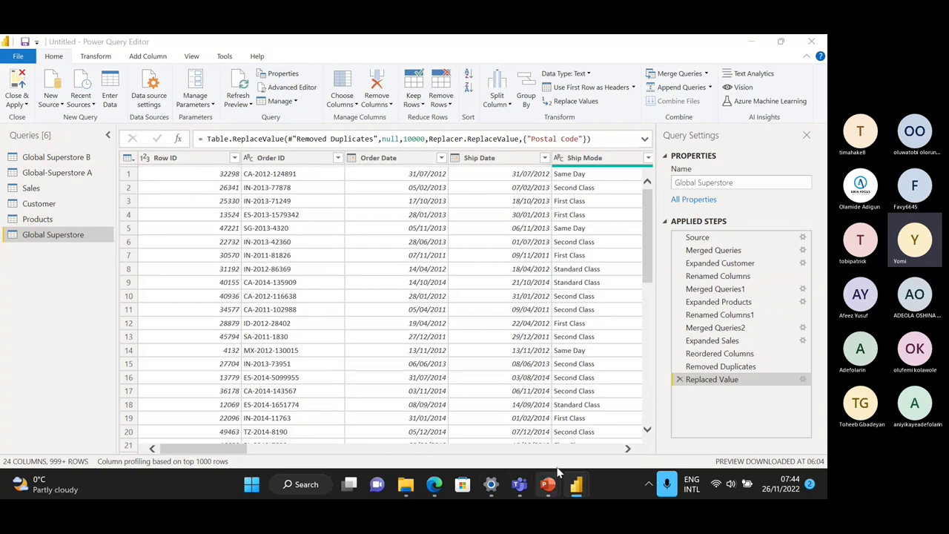
{"action": "left_click", "coordinate": [519, 486]}
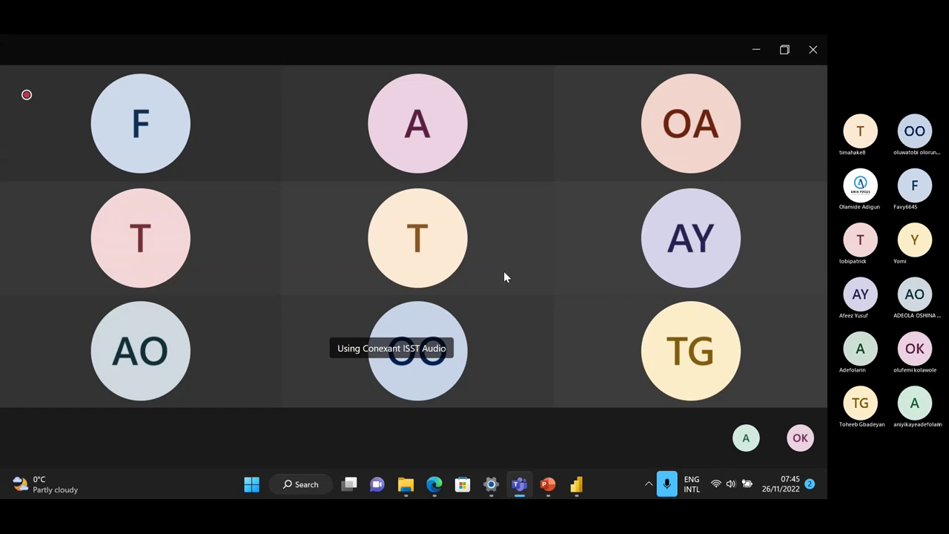
{"action": "mouse_move", "coordinate": [487, 408]}
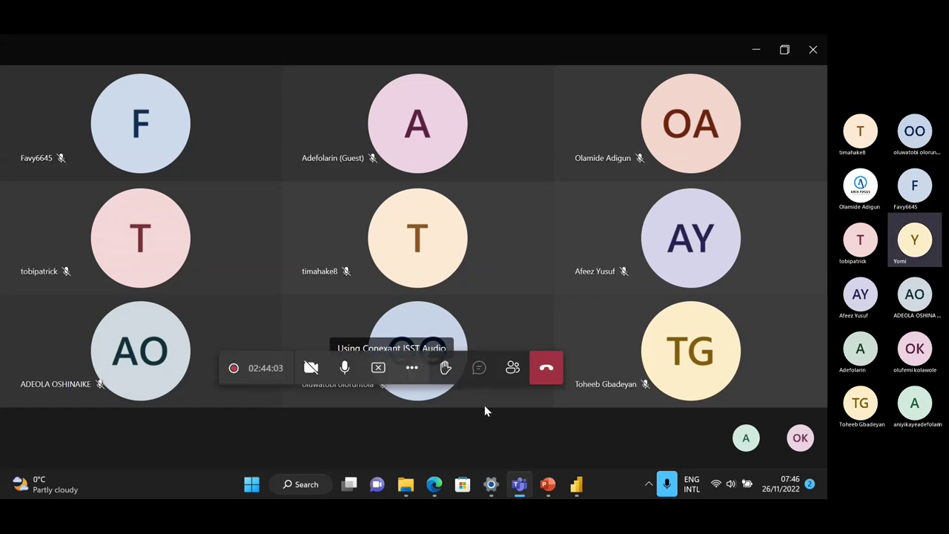
{"action": "mouse_move", "coordinate": [519, 484]}
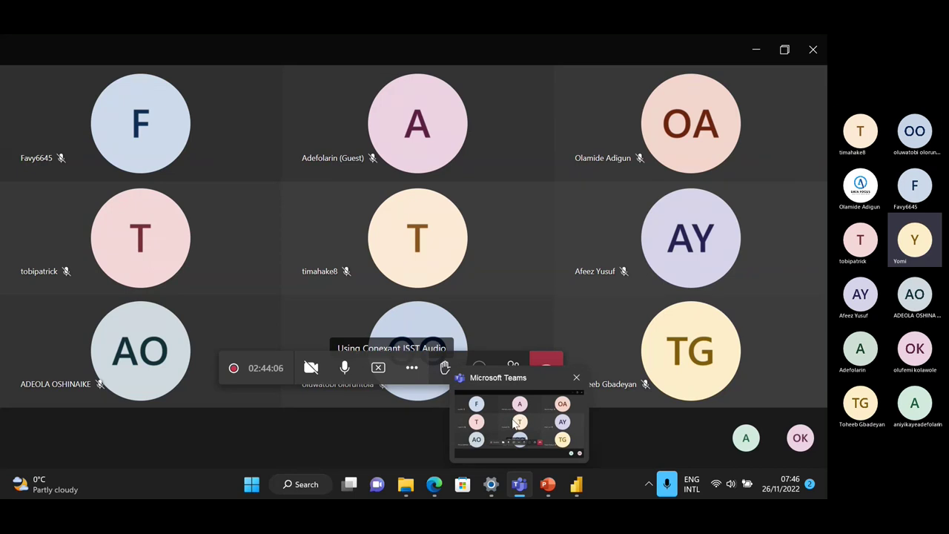
{"action": "left_click", "coordinate": [582, 485]}
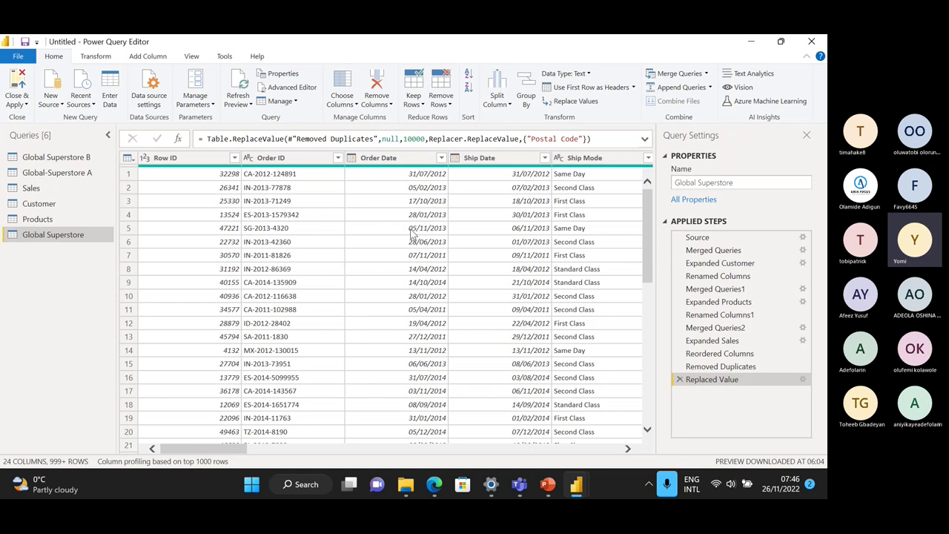
{"action": "scroll", "coordinate": [407, 230], "scroll_direction": "down", "scroll_amount": 10}
{"action": "scroll", "coordinate": [400, 186], "scroll_direction": "up", "scroll_amount": 15}
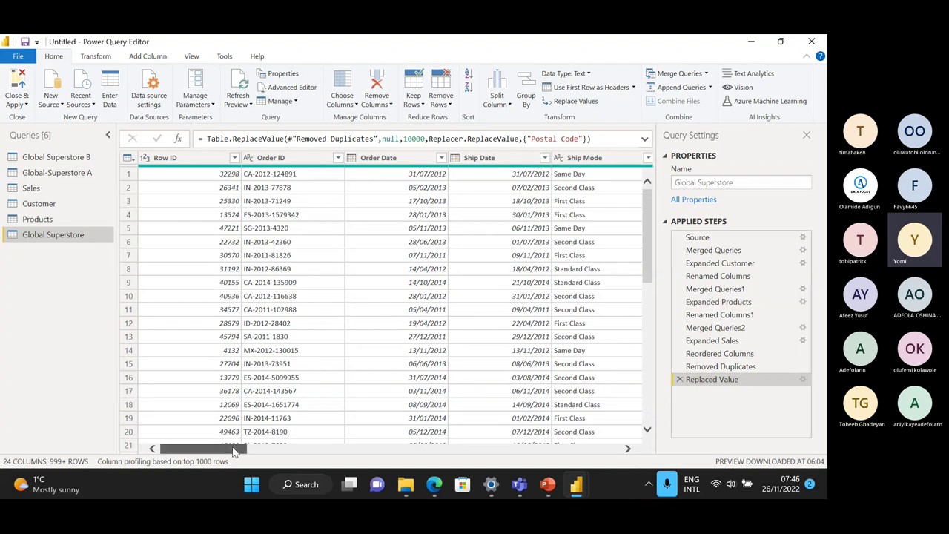
{"action": "left_click_drag", "start_coordinate": [233, 453], "coordinate": [237, 449]}
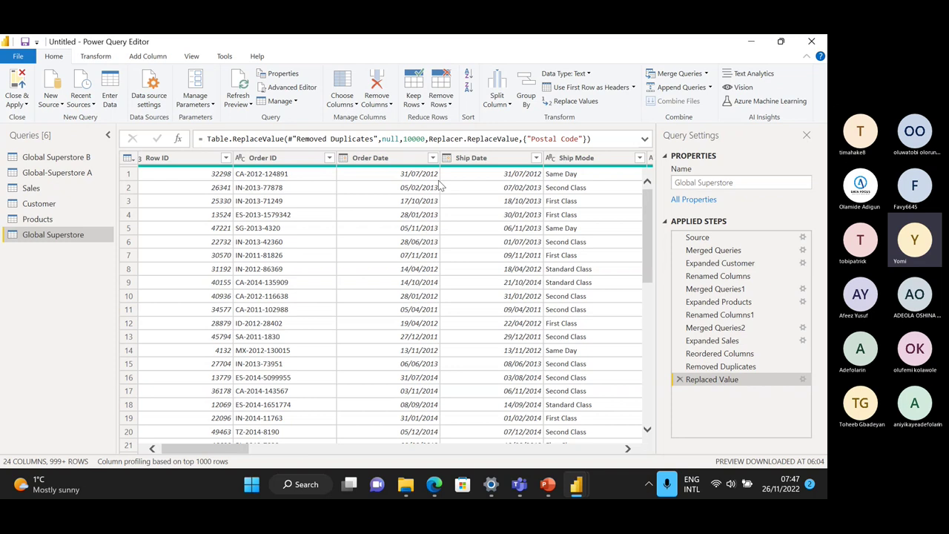
Step: Begin a new column extracting the text after the delimiter "/" from Order Date, with the advanced options expanded
{"action": "left_click", "coordinate": [397, 159]}
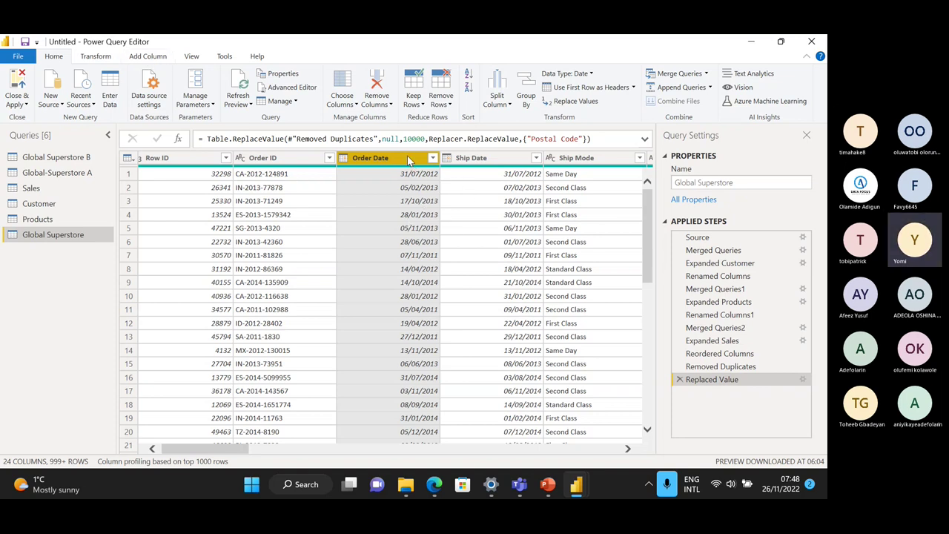
{"action": "left_click", "coordinate": [161, 59]}
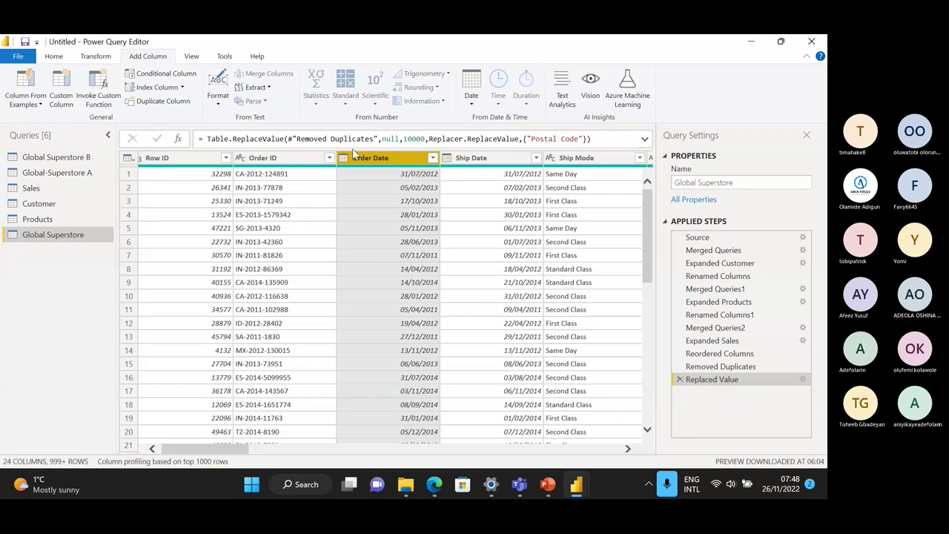
{"action": "left_click", "coordinate": [258, 89]}
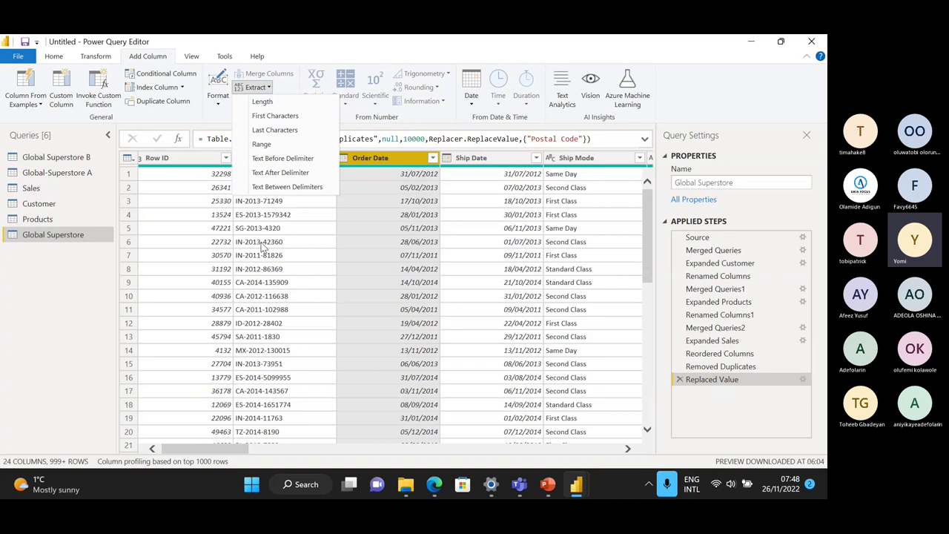
{"action": "left_click", "coordinate": [294, 174]}
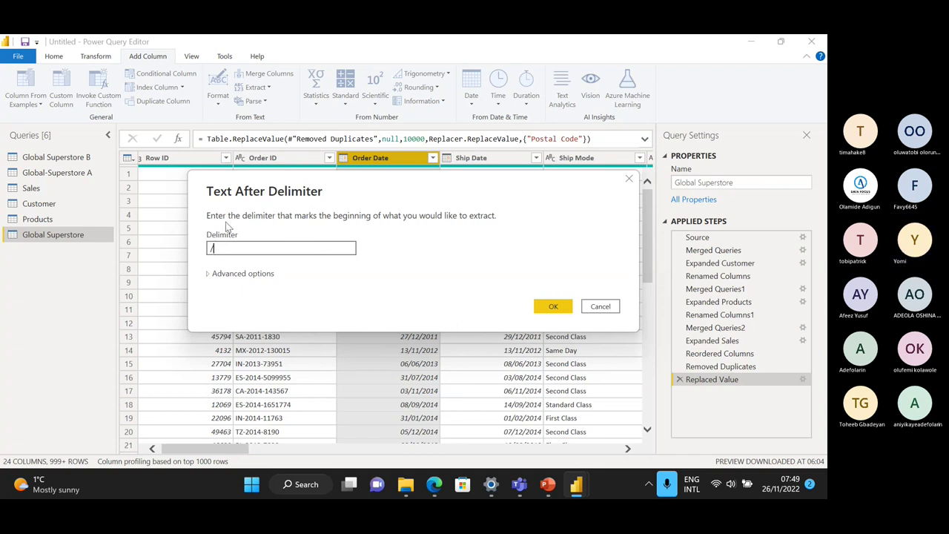
{"action": "left_click", "coordinate": [210, 276]}
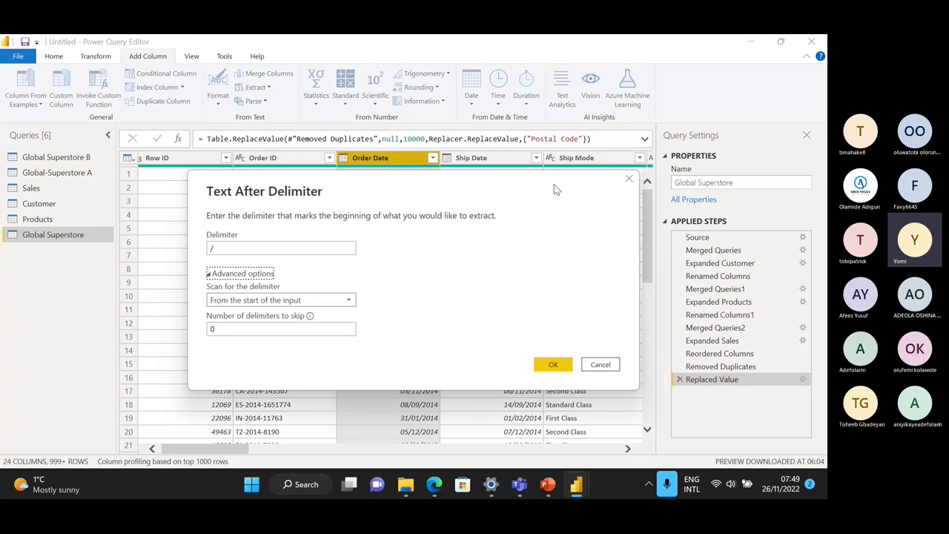
{"action": "left_click_drag", "start_coordinate": [554, 189], "coordinate": [547, 239]}
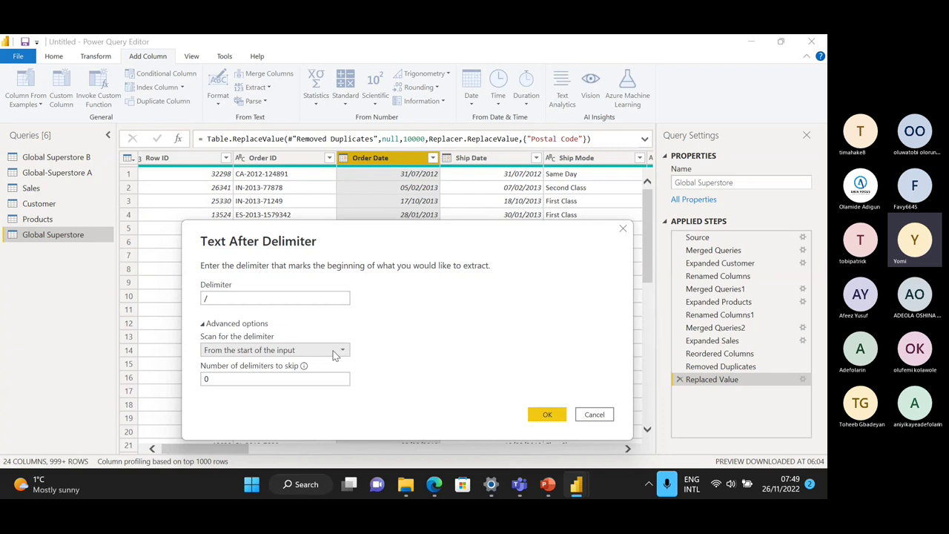
{"action": "left_click", "coordinate": [339, 350]}
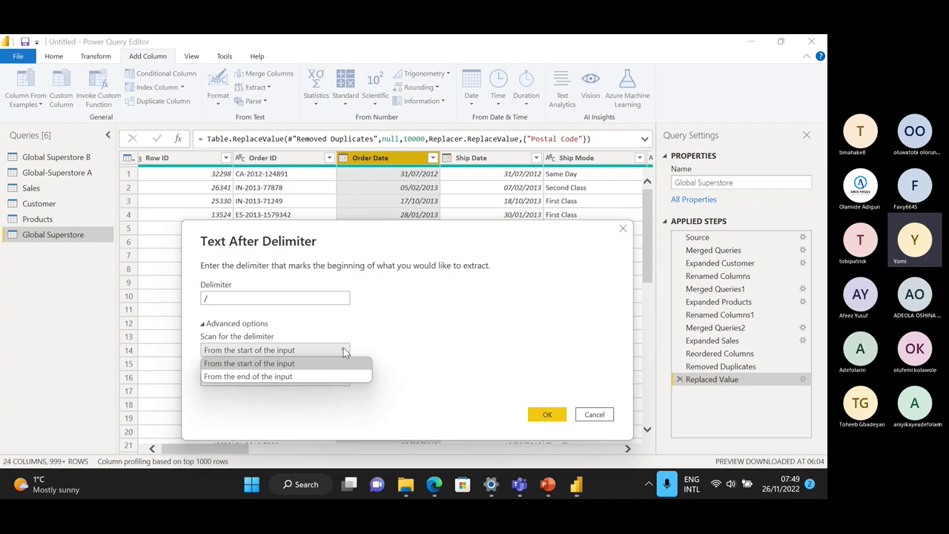
{"action": "left_click", "coordinate": [263, 378]}
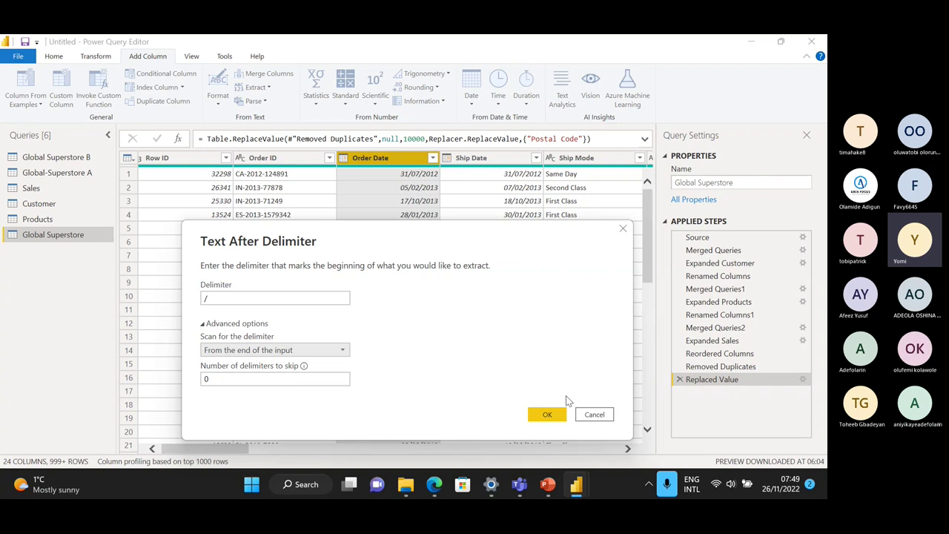
{"action": "left_click", "coordinate": [337, 352]}
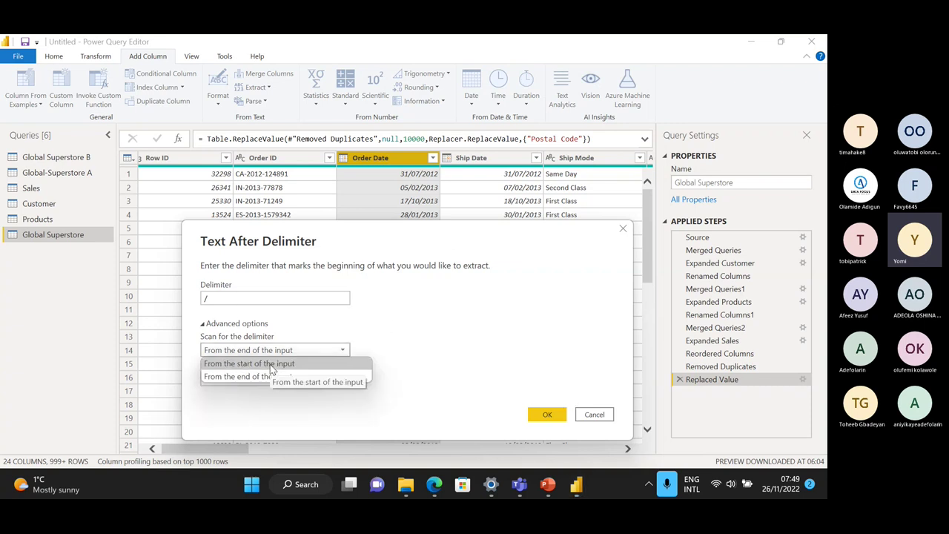
{"action": "left_click", "coordinate": [271, 365]}
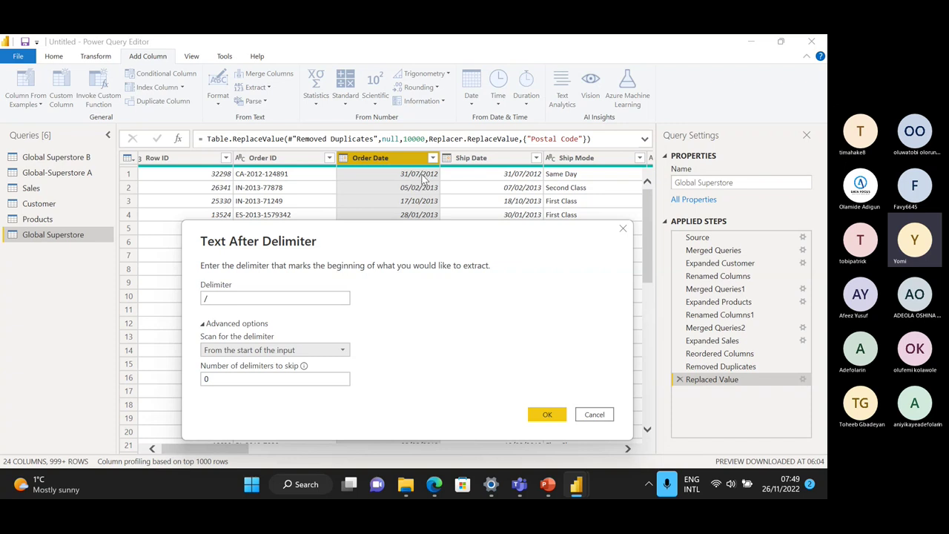
Step: Scan for the delimiter from the end of the input and add the extracted order year column to the query
{"action": "left_click", "coordinate": [338, 350]}
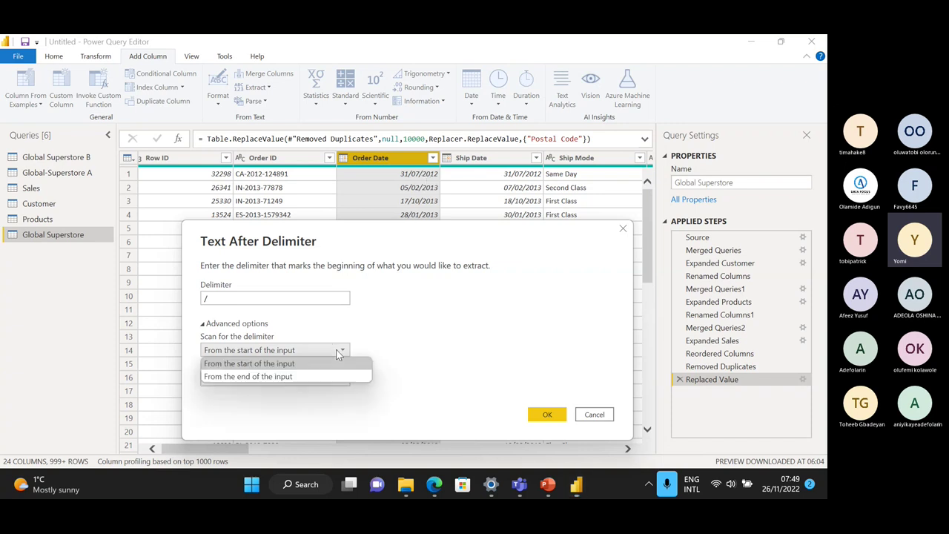
{"action": "left_click", "coordinate": [296, 379]}
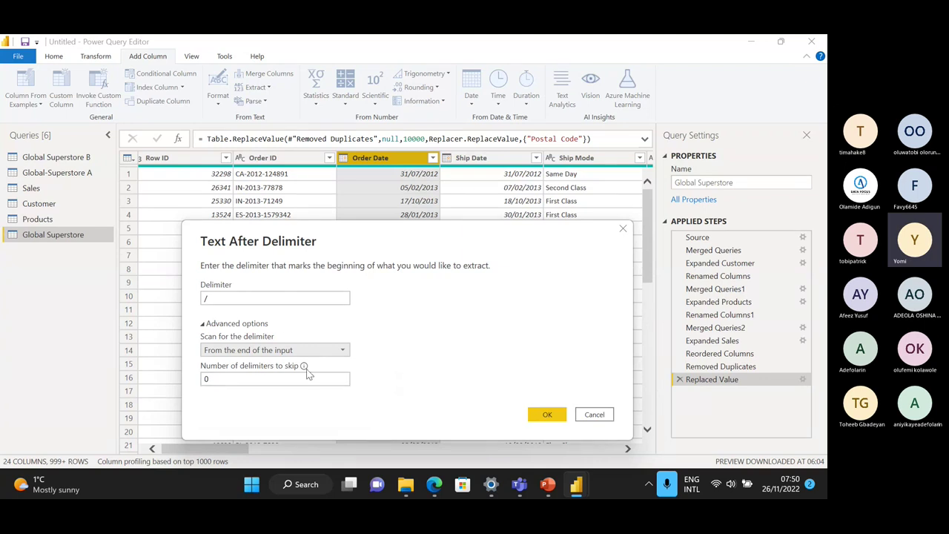
{"action": "left_click", "coordinate": [547, 415]}
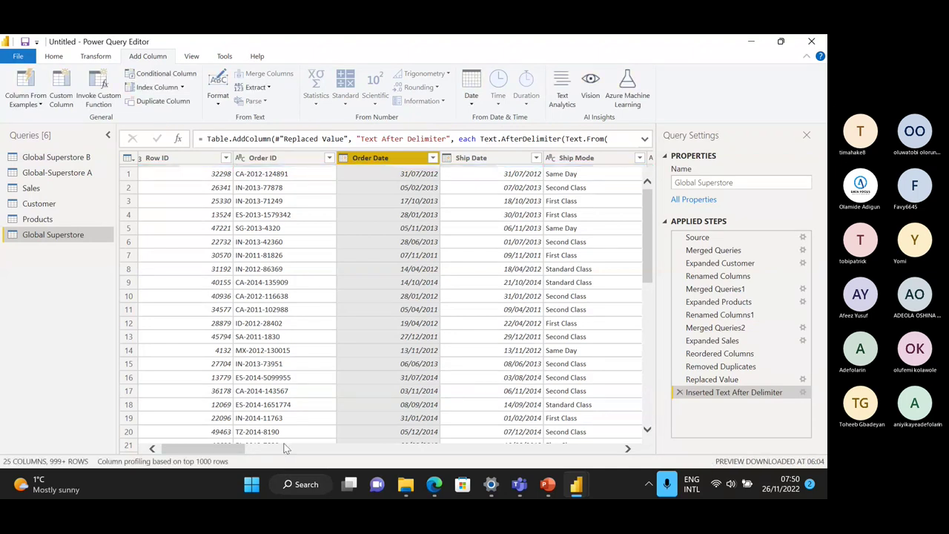
{"action": "left_click_drag", "start_coordinate": [252, 453], "coordinate": [623, 451]}
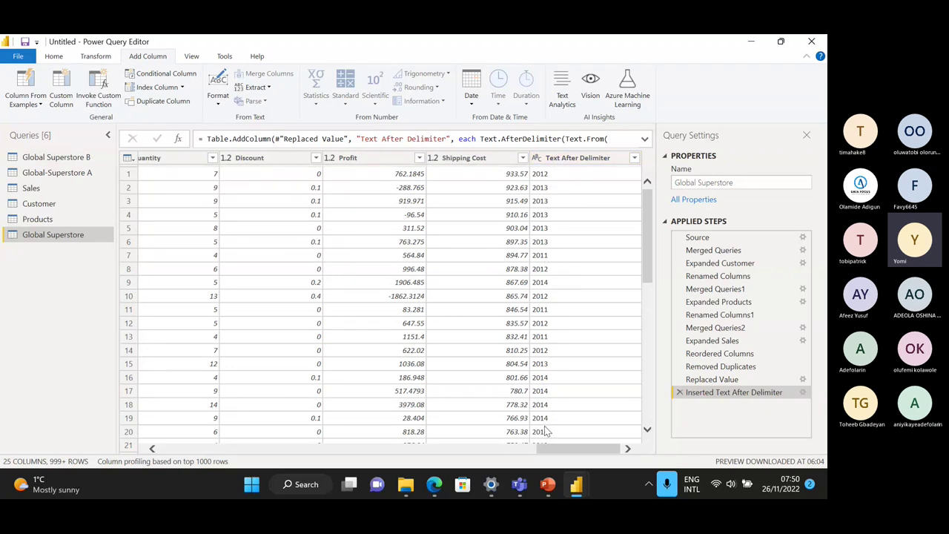
Step: Compare the extracted year column with Order Date and delete the Inserted Text After Delimiter step from the Global Superstore query
{"action": "left_click_drag", "start_coordinate": [553, 450], "coordinate": [166, 455]}
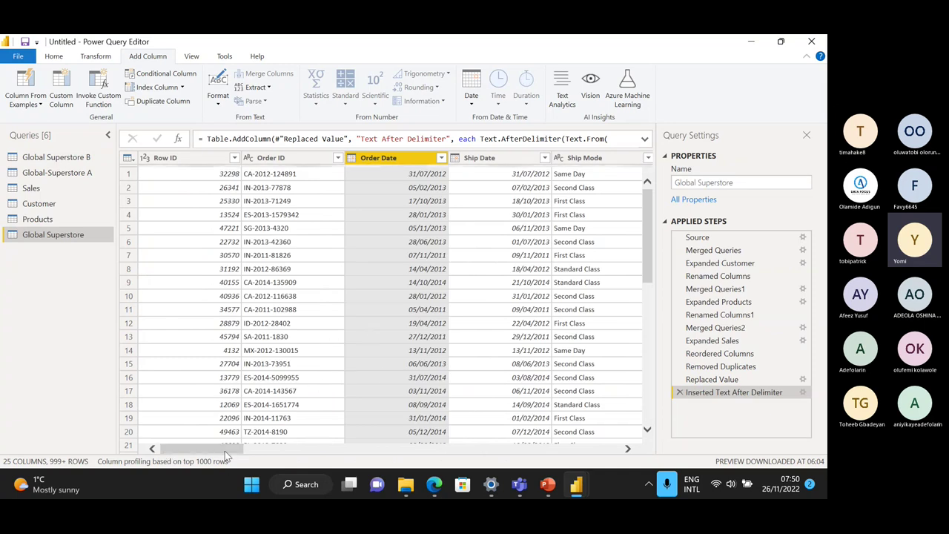
{"action": "left_click_drag", "start_coordinate": [229, 454], "coordinate": [264, 461]}
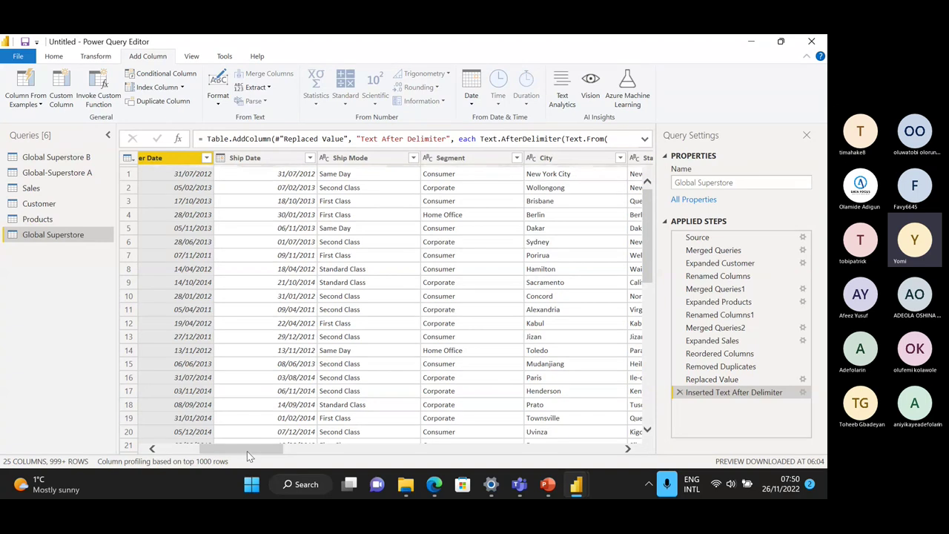
{"action": "left_click_drag", "start_coordinate": [247, 451], "coordinate": [288, 461]}
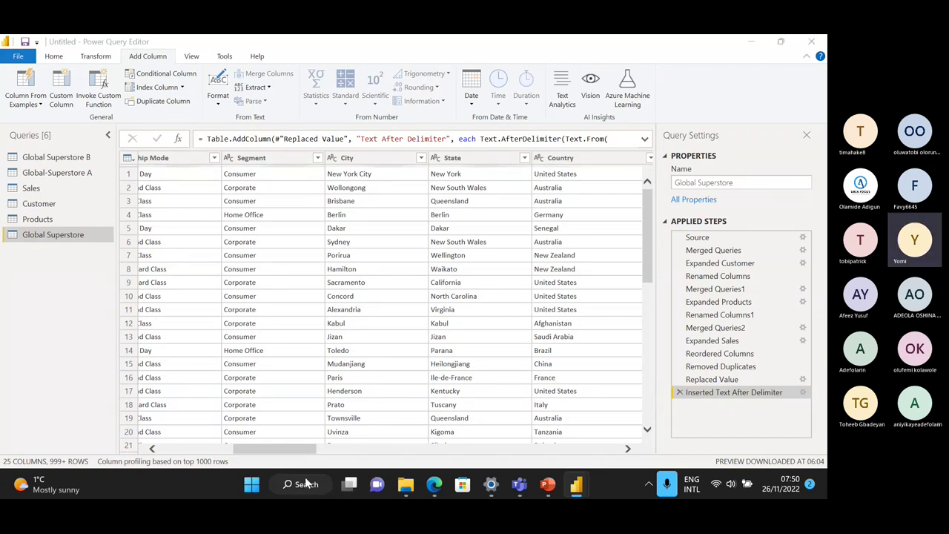
{"action": "left_click_drag", "start_coordinate": [259, 450], "coordinate": [571, 480]}
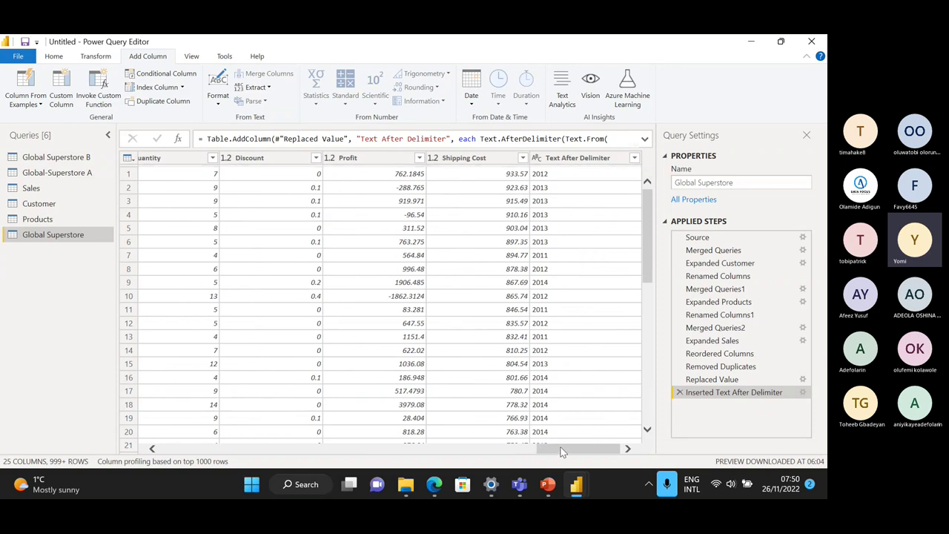
{"action": "left_click_drag", "start_coordinate": [561, 452], "coordinate": [600, 442]}
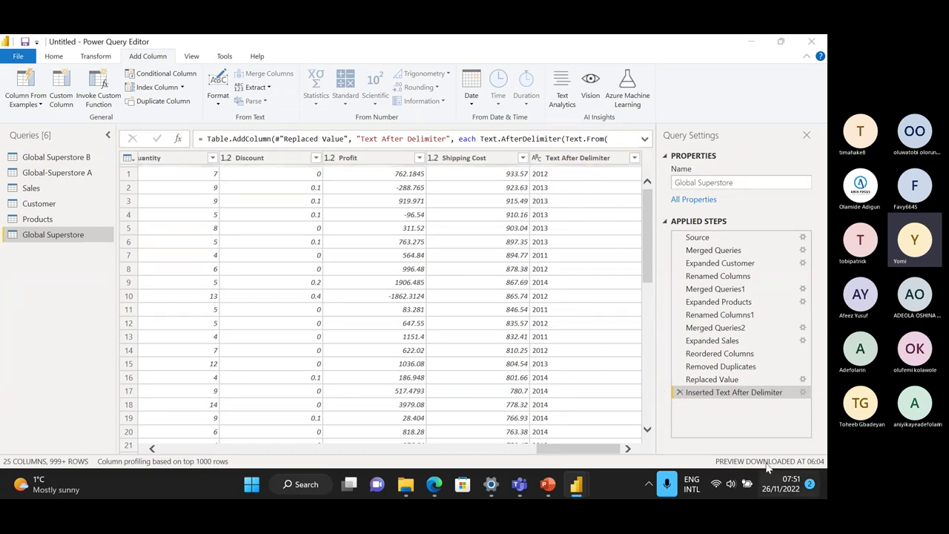
{"action": "left_click", "coordinate": [679, 393]}
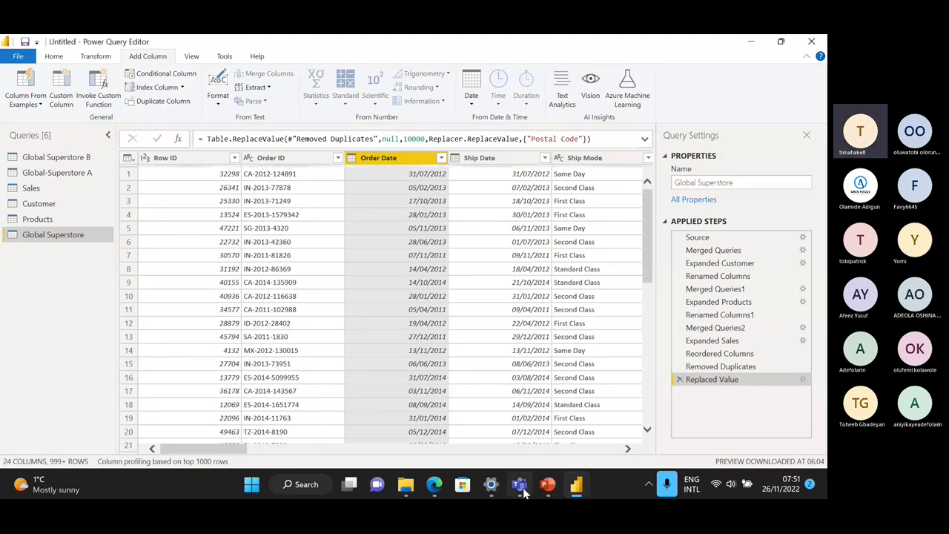
{"action": "mouse_move", "coordinate": [521, 487]}
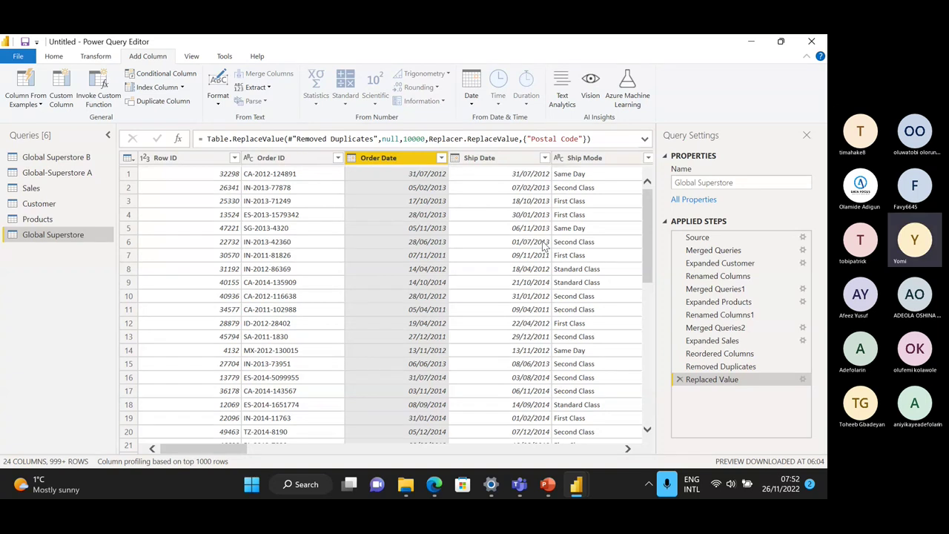
{"action": "left_click", "coordinate": [519, 484]}
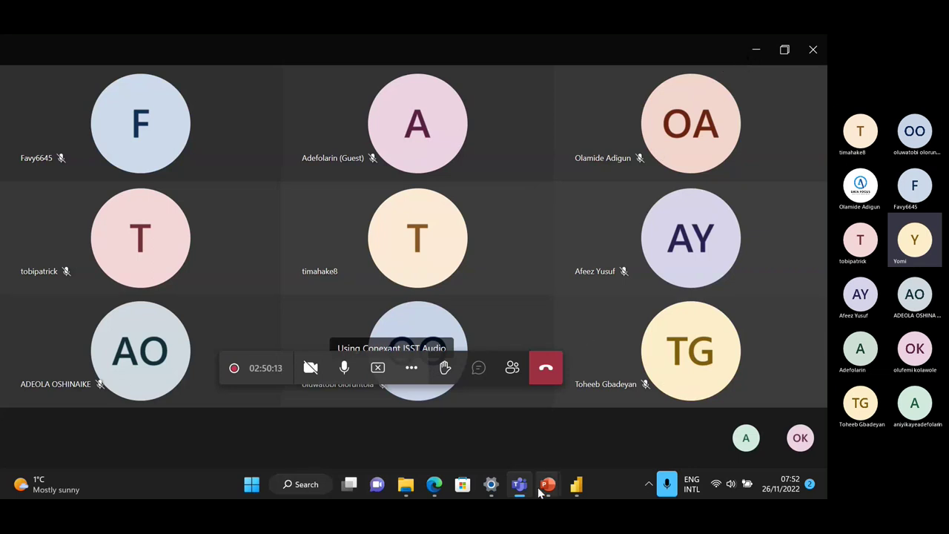
{"action": "mouse_move", "coordinate": [576, 485]}
{"action": "left_click", "coordinate": [593, 434]}
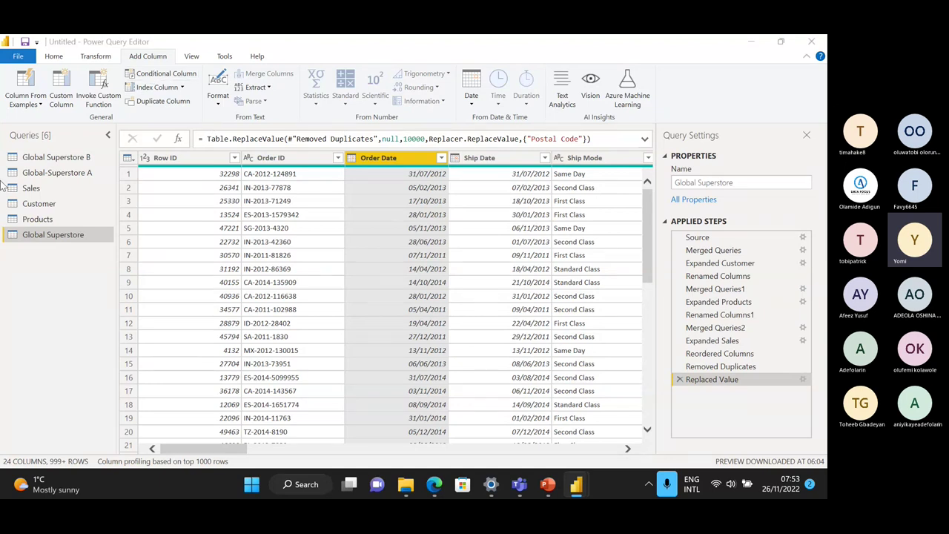
Step: Change the data type of the Postal Code column to Text
{"action": "left_click", "coordinate": [97, 57]}
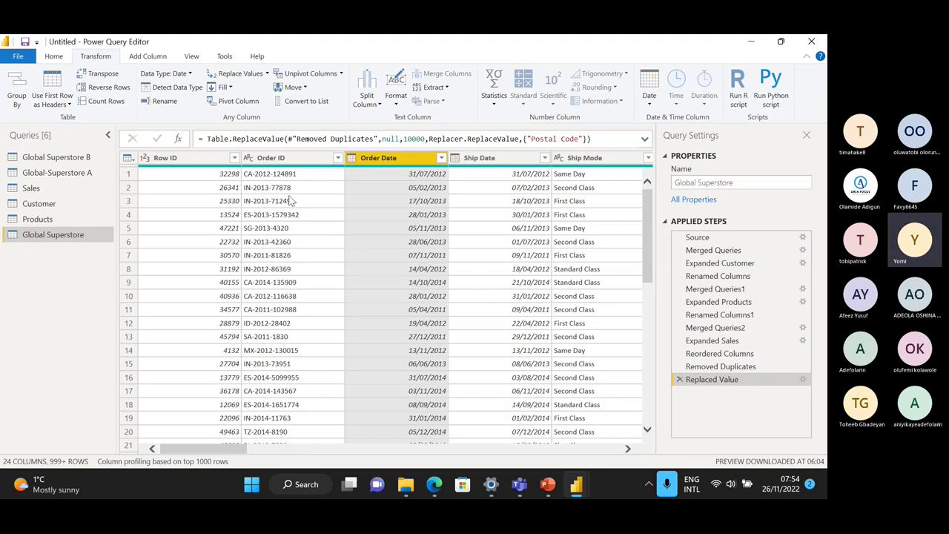
{"action": "left_click_drag", "start_coordinate": [224, 446], "coordinate": [363, 457]}
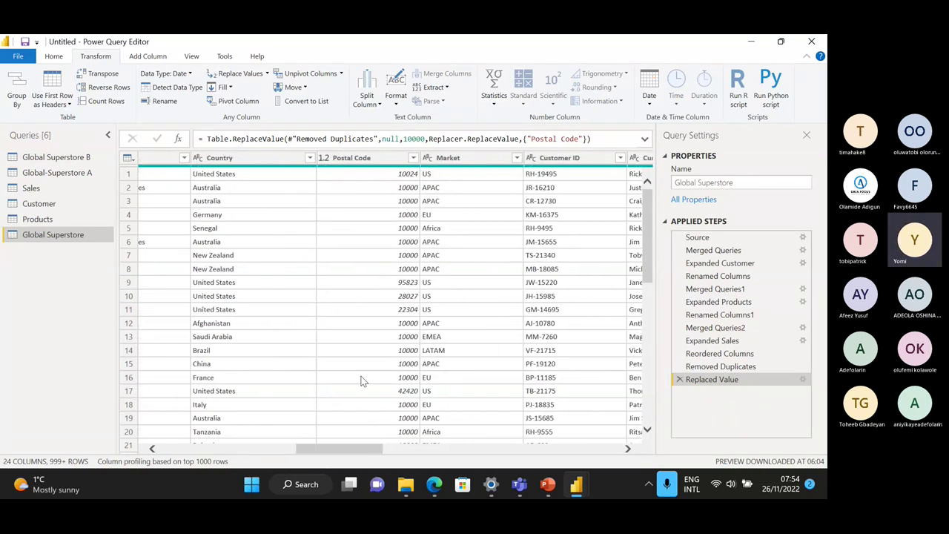
{"action": "left_click", "coordinate": [338, 158]}
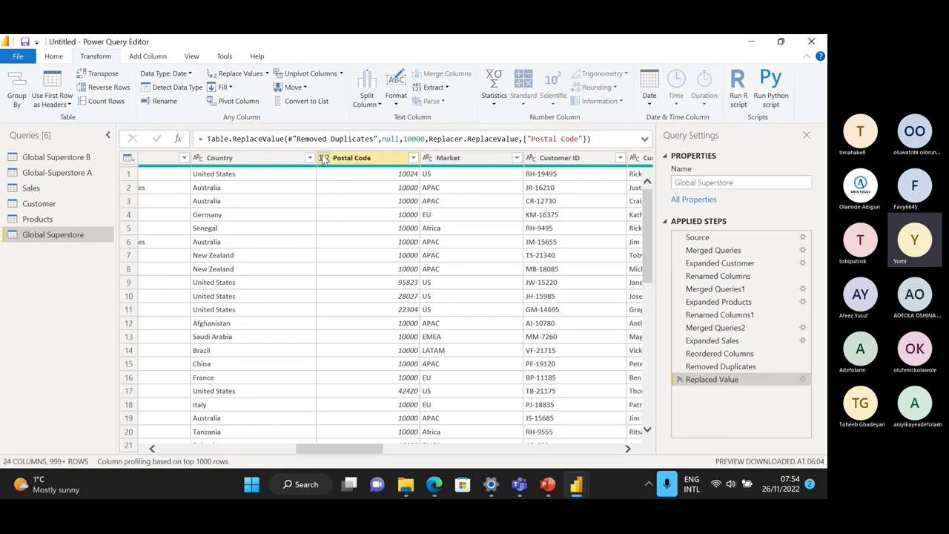
{"action": "left_click", "coordinate": [324, 158]}
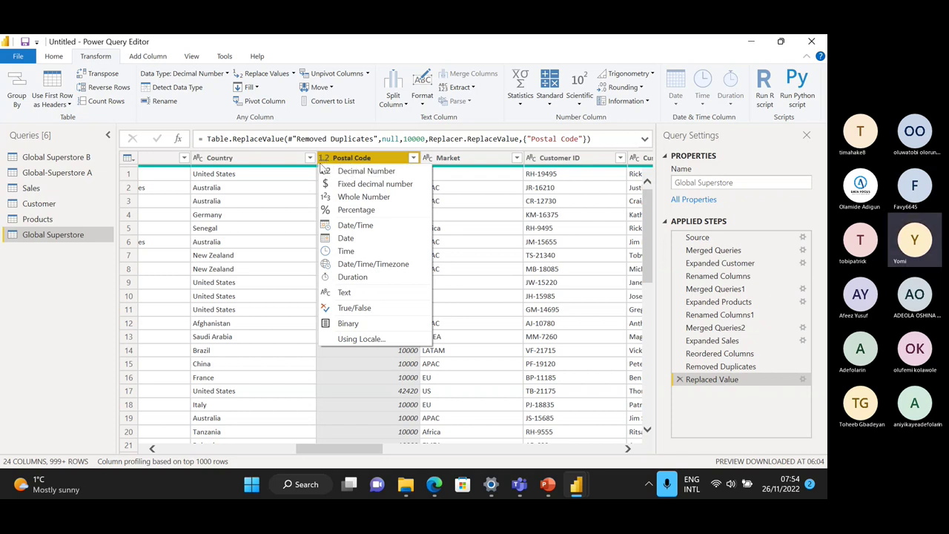
{"action": "left_click", "coordinate": [296, 258]}
{"action": "left_click", "coordinate": [323, 159]}
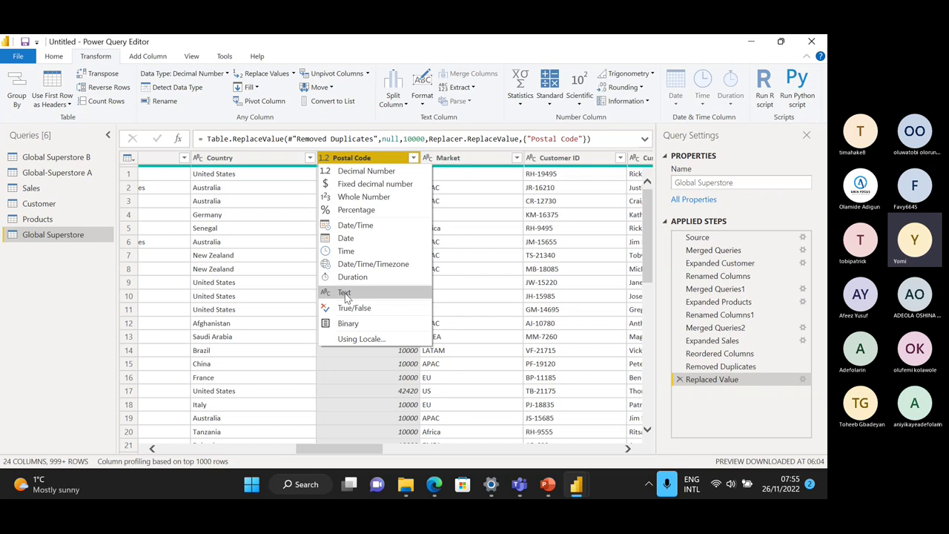
{"action": "left_click", "coordinate": [345, 293]}
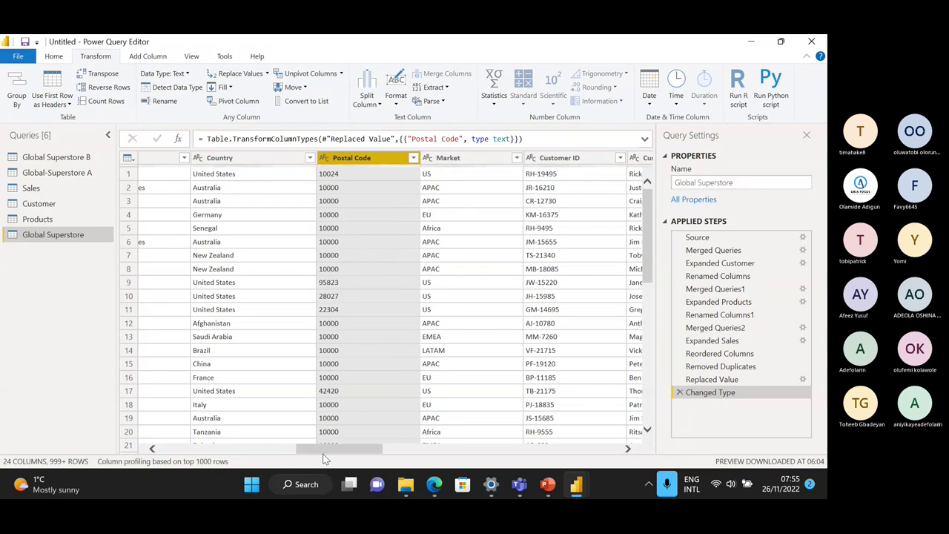
Step: Change the data type of the Row ID column to Text
{"action": "left_click_drag", "start_coordinate": [326, 454], "coordinate": [189, 450]}
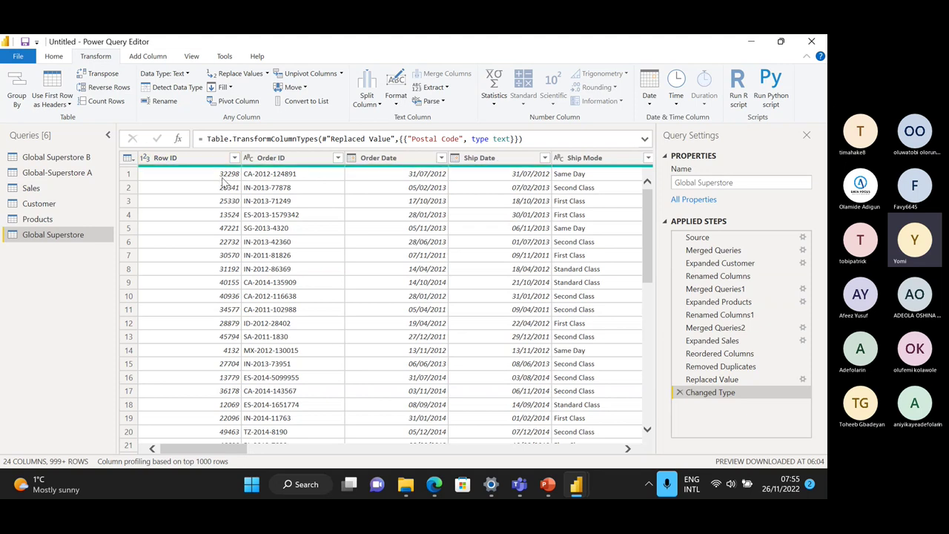
{"action": "left_click", "coordinate": [144, 159]}
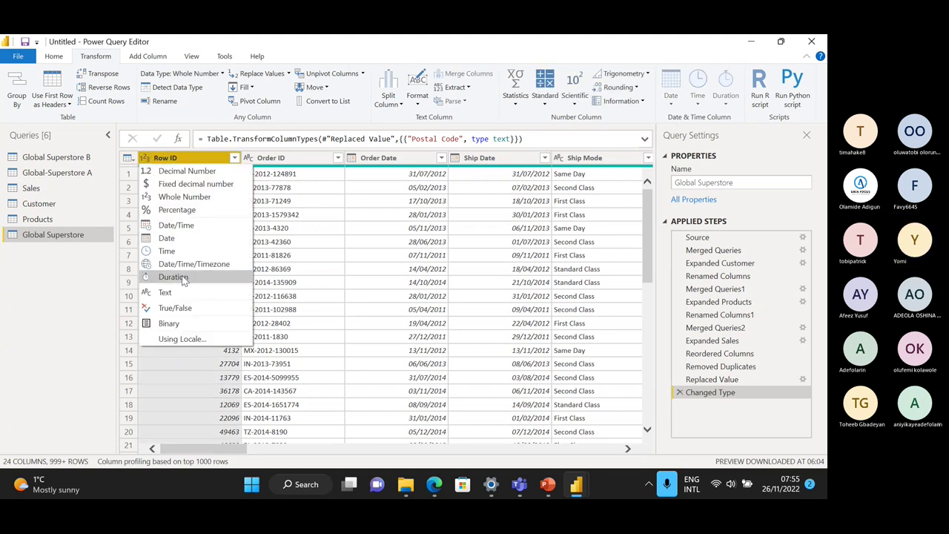
{"action": "left_click", "coordinate": [185, 295]}
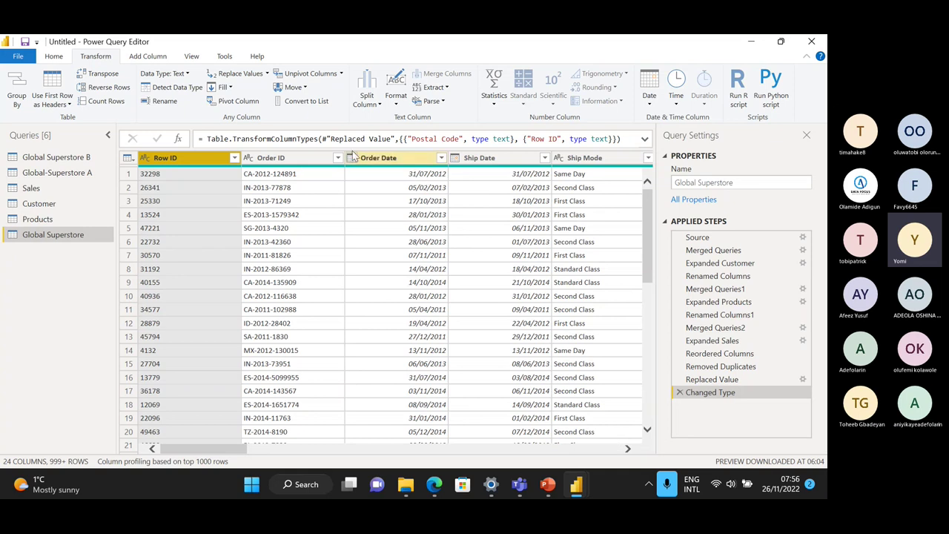
Step: Review the data types of the remaining columns through Shipping Cost, checking the type options for Sales.1
{"action": "left_click", "coordinate": [628, 450]}
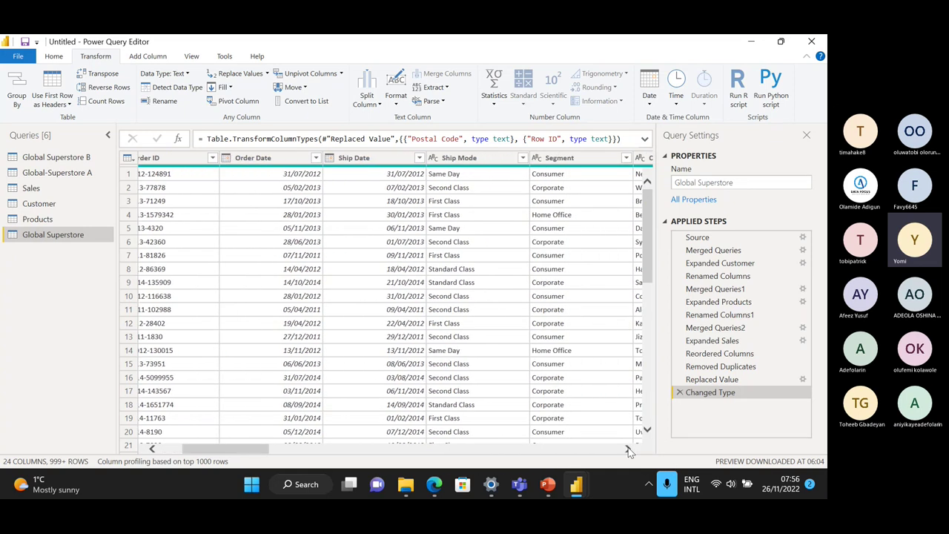
{"action": "left_click_drag", "start_coordinate": [629, 451], "coordinate": [628, 450]}
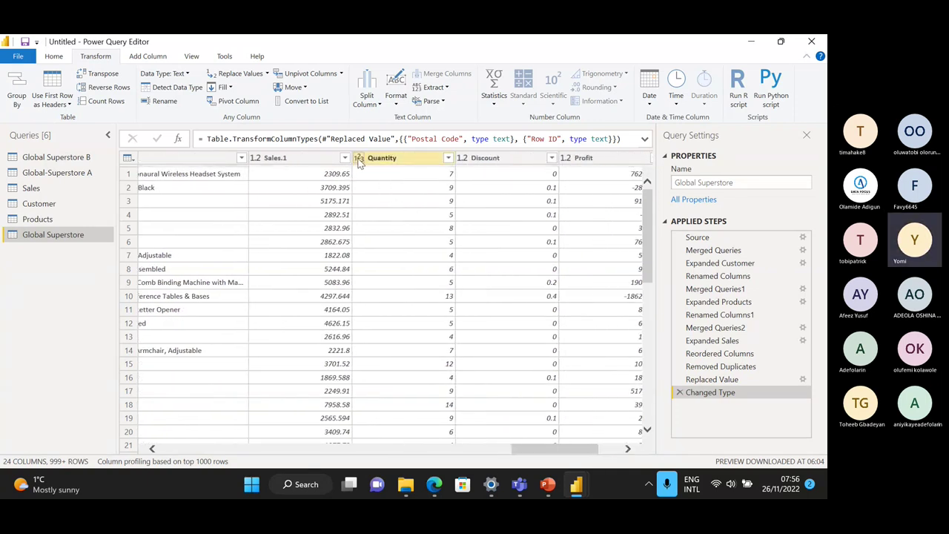
{"action": "left_click", "coordinate": [628, 448]}
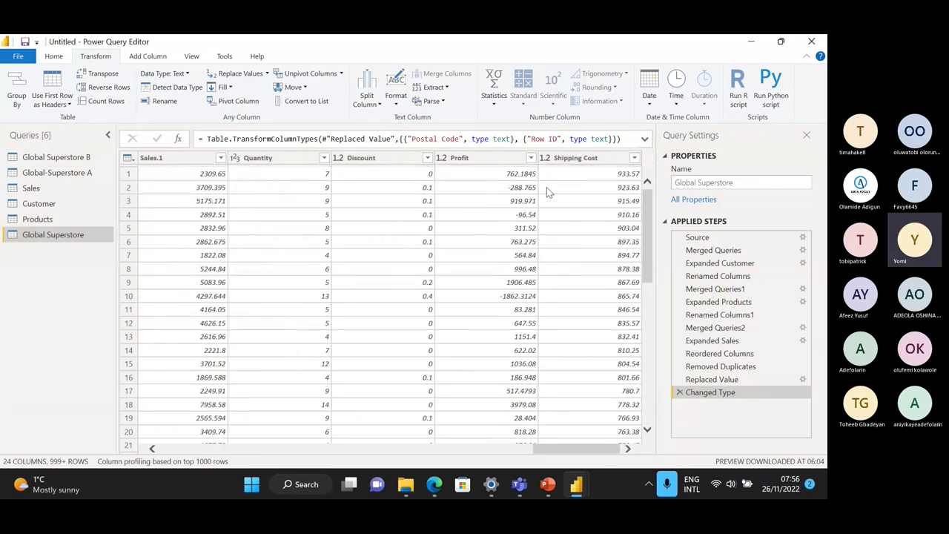
{"action": "left_click_drag", "start_coordinate": [579, 453], "coordinate": [559, 456]}
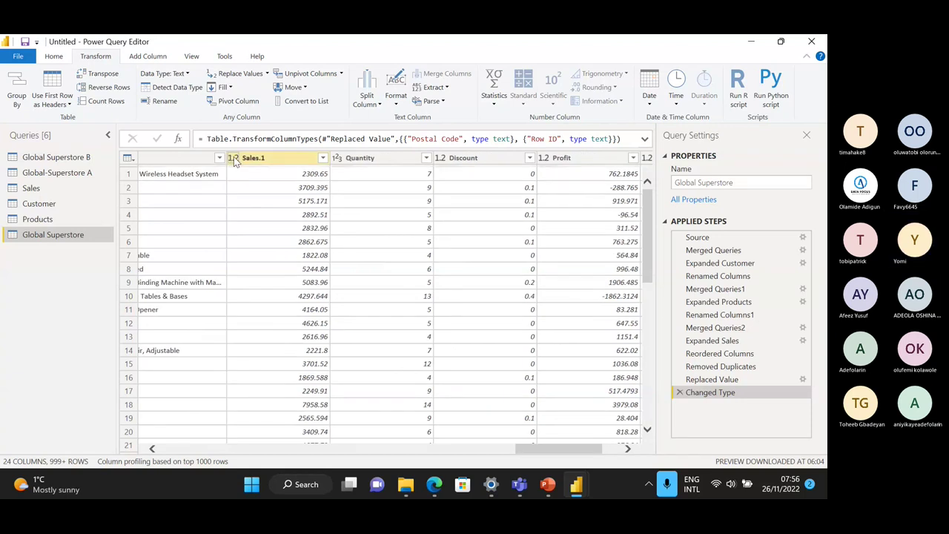
{"action": "left_click", "coordinate": [233, 157]}
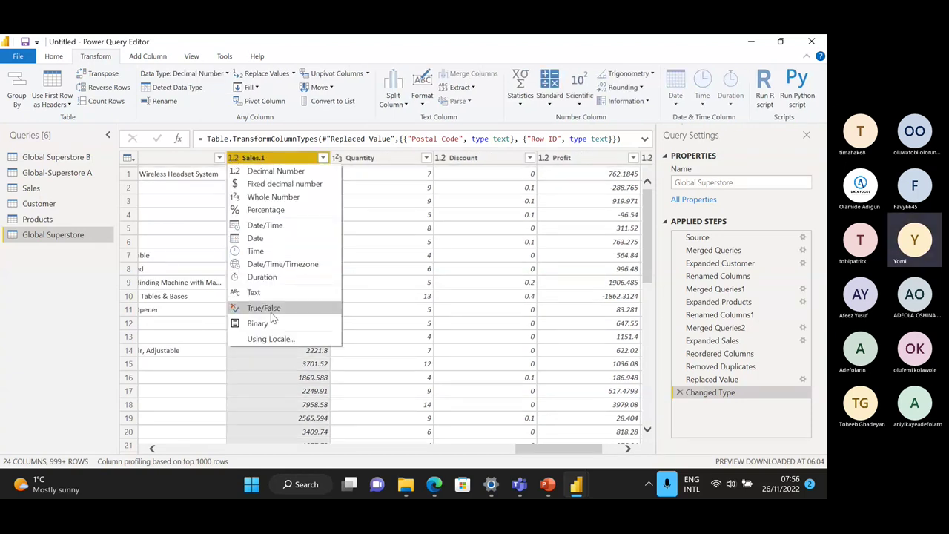
{"action": "left_click", "coordinate": [393, 228]}
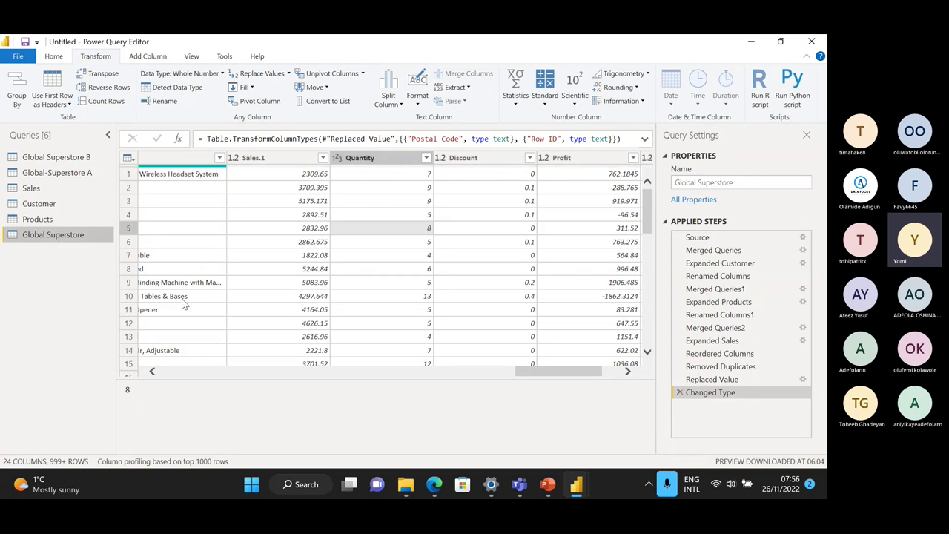
{"action": "scroll", "coordinate": [259, 244], "scroll_direction": "down", "scroll_amount": 4}
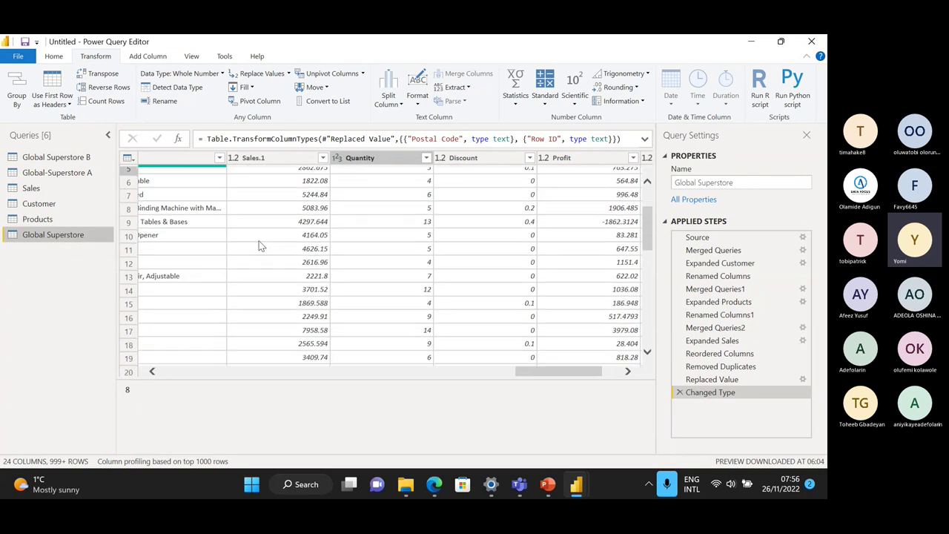
{"action": "scroll", "coordinate": [378, 301], "scroll_direction": "up", "scroll_amount": 4}
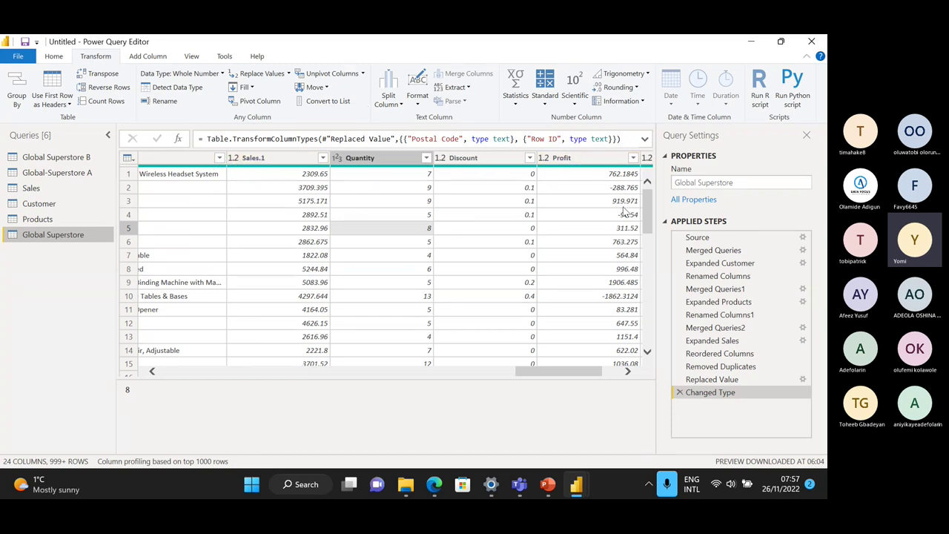
{"action": "left_click_drag", "start_coordinate": [571, 375], "coordinate": [642, 429]}
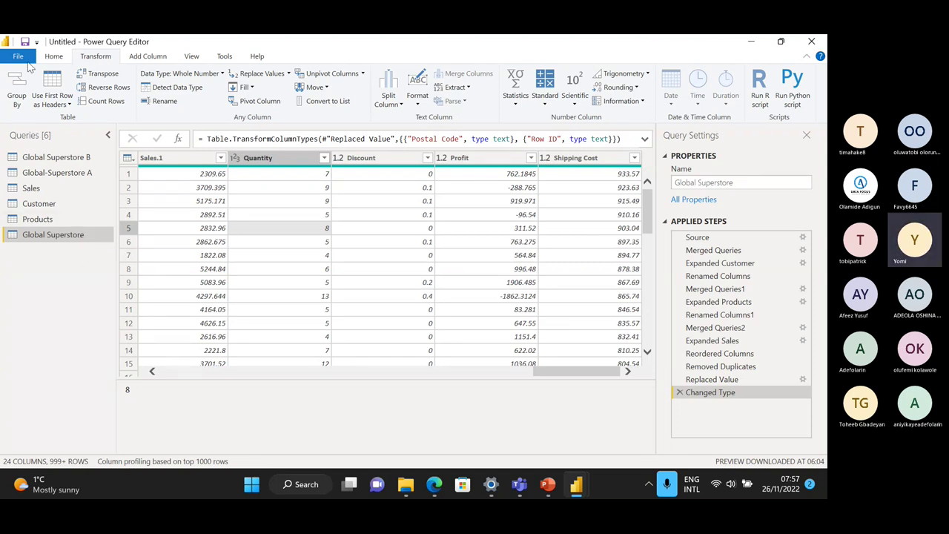
Step: Close the query editor and apply all query changes to the Power BI Desktop report
{"action": "left_click", "coordinate": [54, 57]}
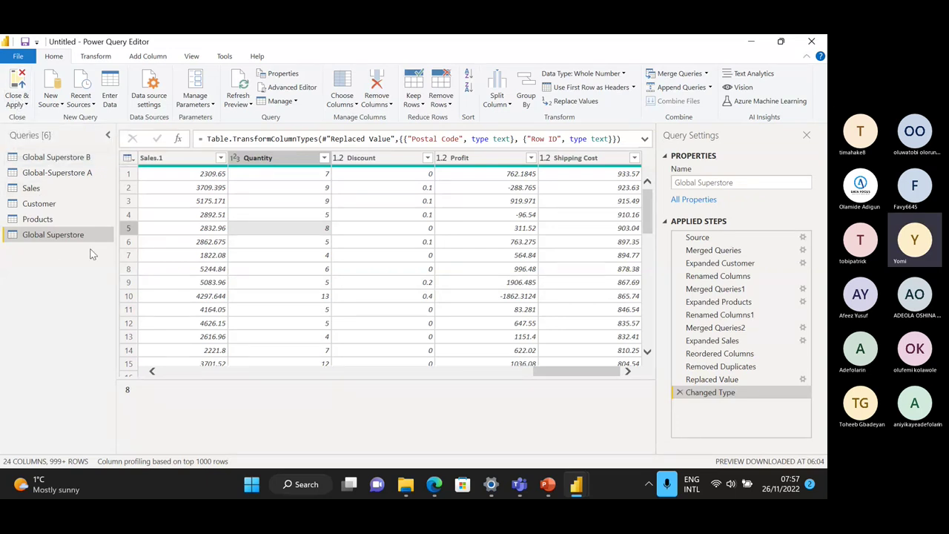
{"action": "left_click", "coordinate": [20, 103]}
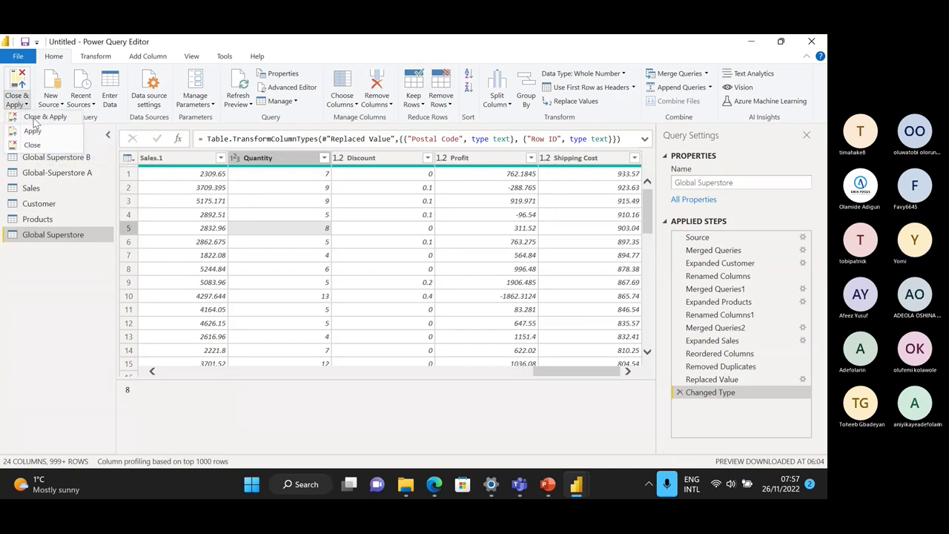
{"action": "left_click", "coordinate": [34, 118]}
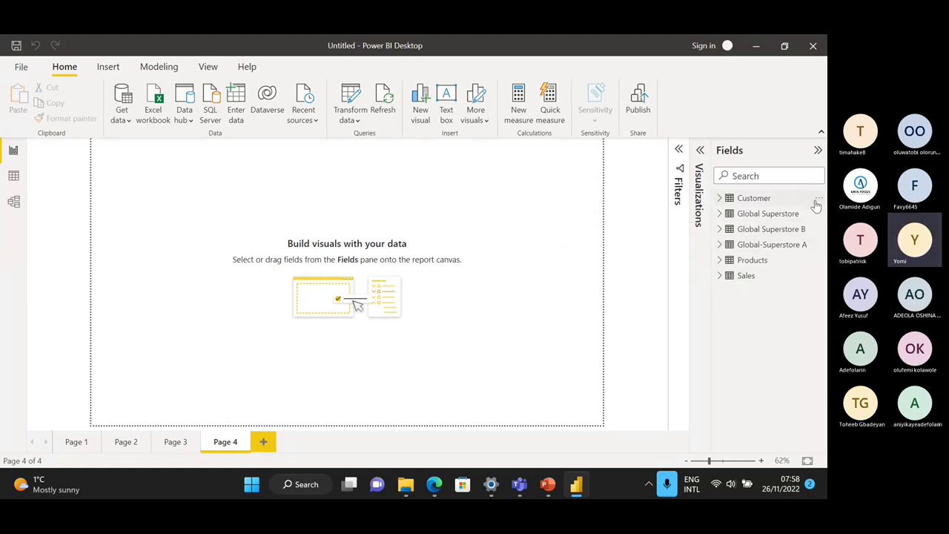
Step: Hide the Customer, Global Superstore B, Global-Superstore A, Products and Sales tables in the report's field list
{"action": "left_click", "coordinate": [817, 199]}
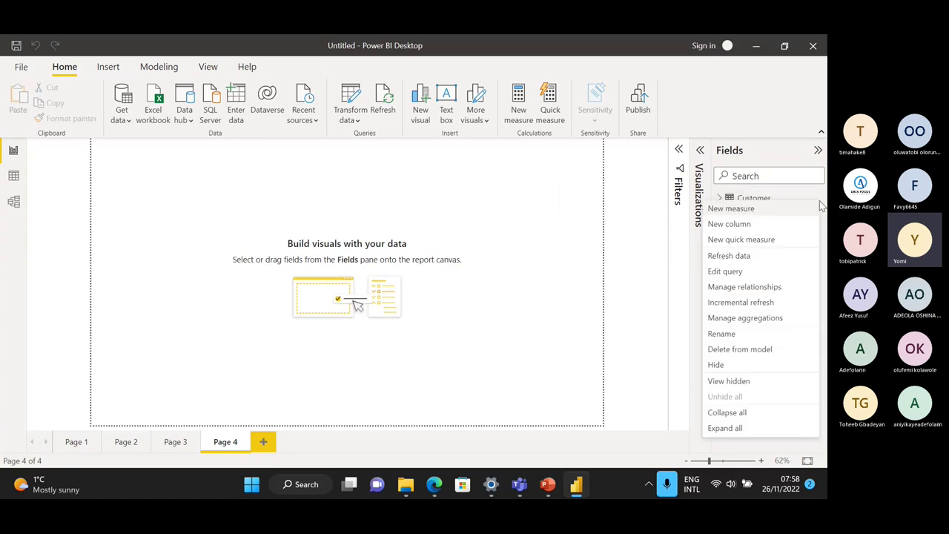
{"action": "key", "text": "Escape"}
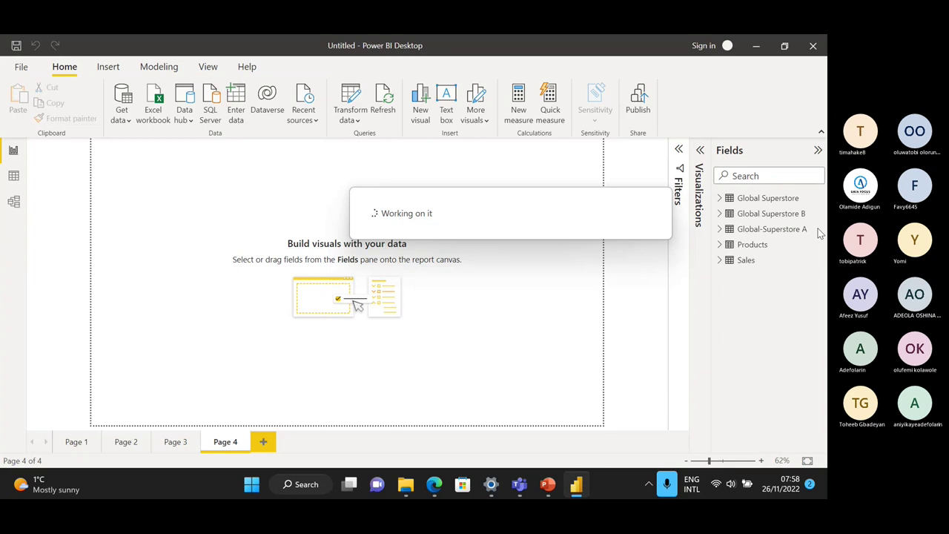
{"action": "left_click", "coordinate": [818, 216]}
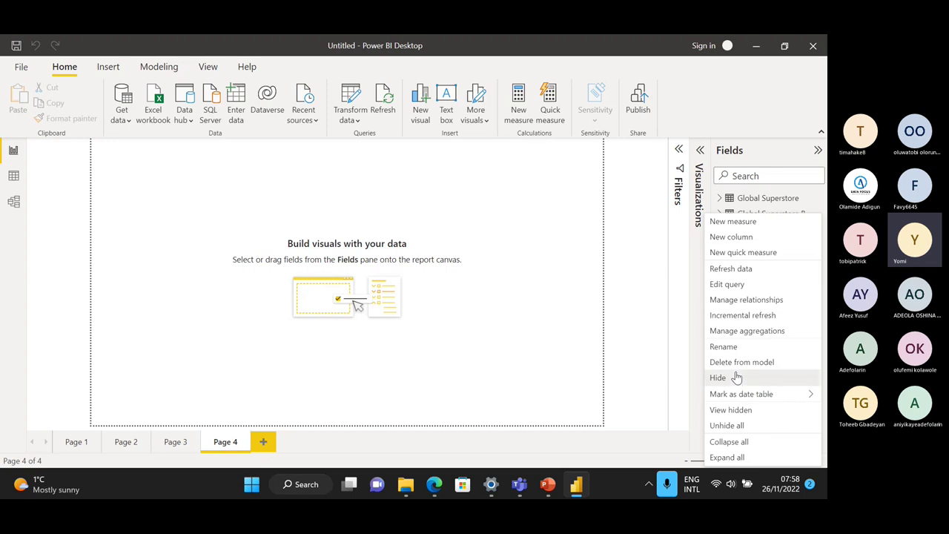
{"action": "left_click", "coordinate": [818, 214]}
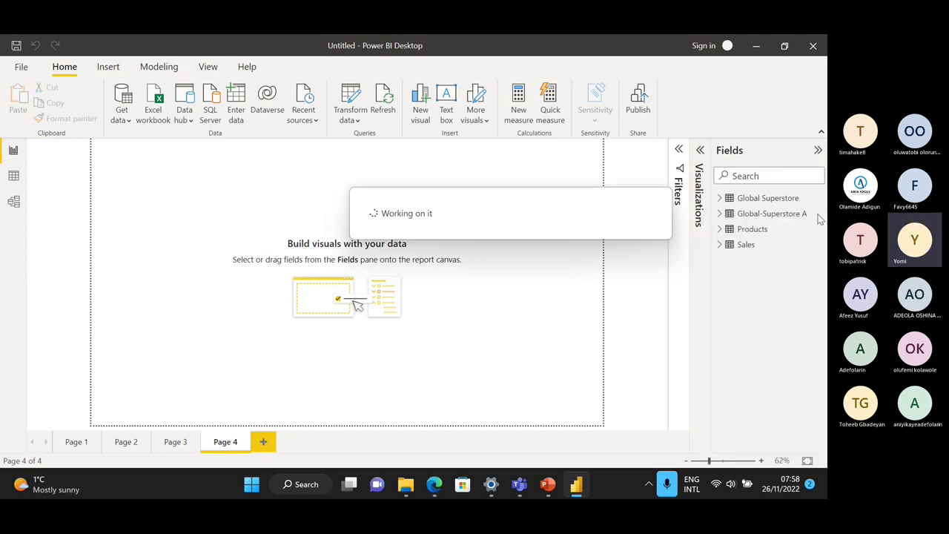
{"action": "left_click", "coordinate": [819, 213]}
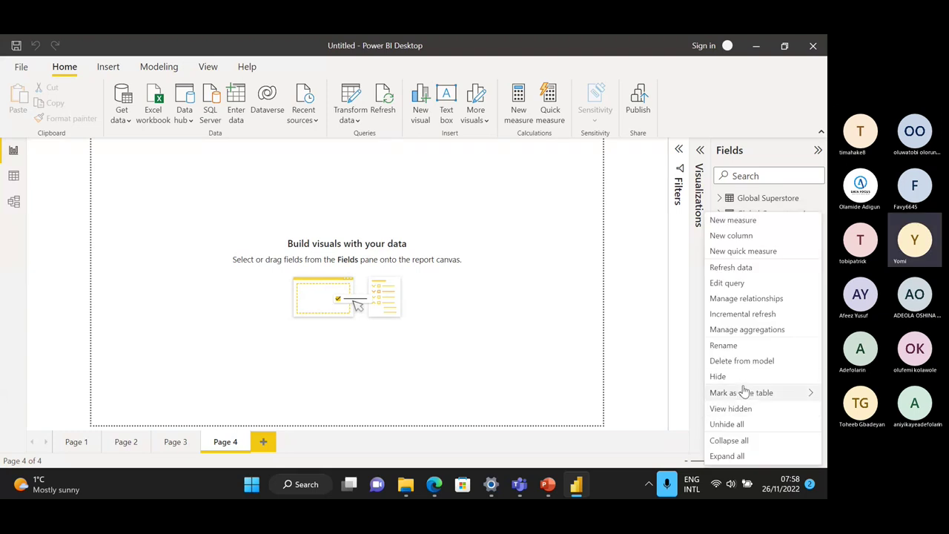
{"action": "left_click", "coordinate": [744, 376]}
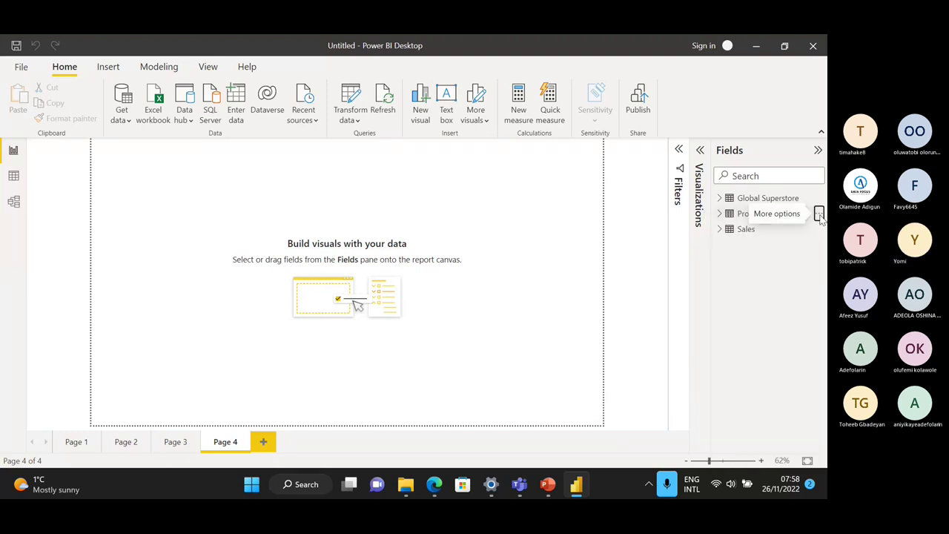
{"action": "left_click", "coordinate": [818, 213]}
{"action": "key", "text": "Escape"}
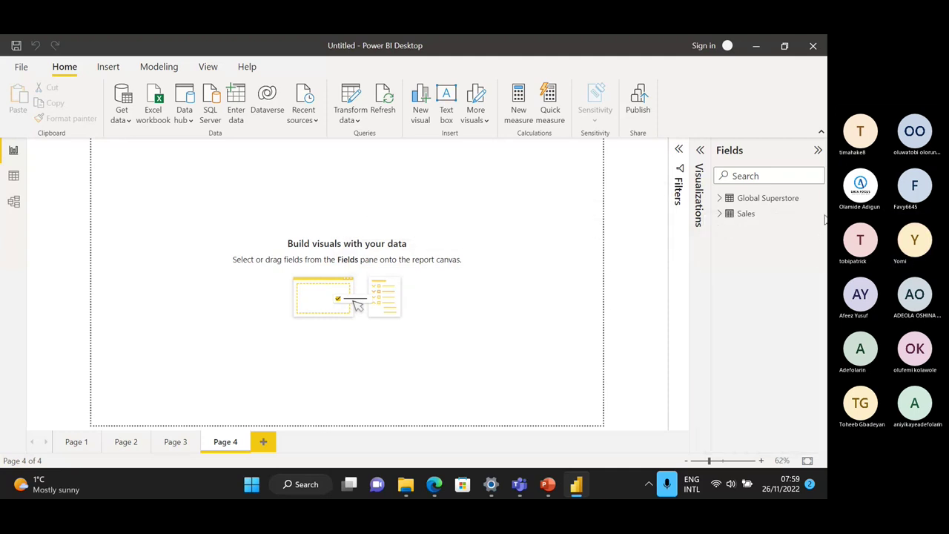
{"action": "left_click", "coordinate": [819, 216]}
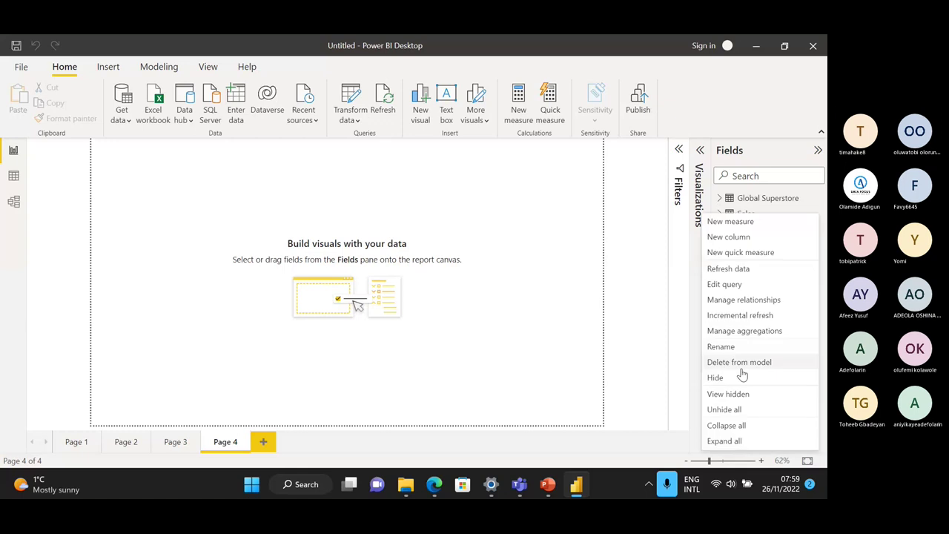
{"action": "left_click", "coordinate": [742, 377]}
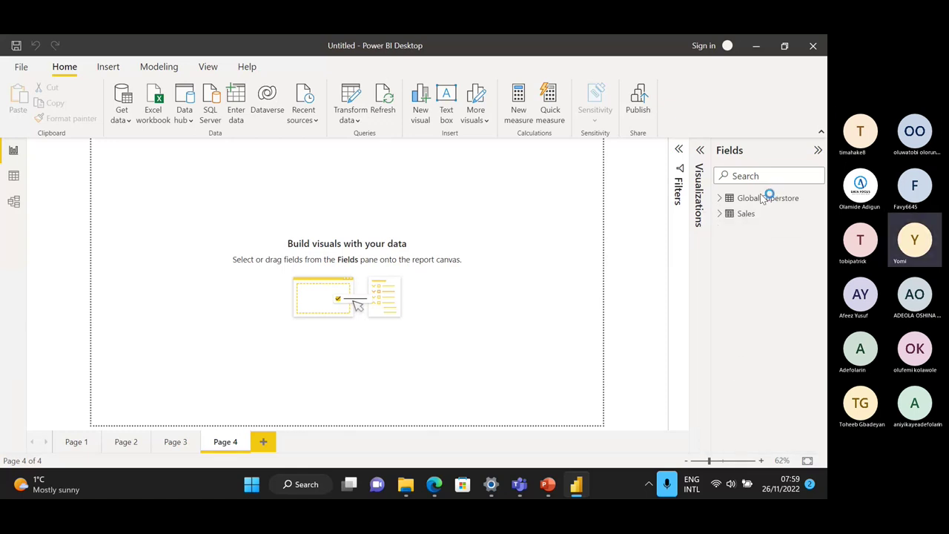
Step: Examine the Global Superstore table's fields and its data rows from Row ID through Shipping Cost
{"action": "left_click", "coordinate": [760, 201]}
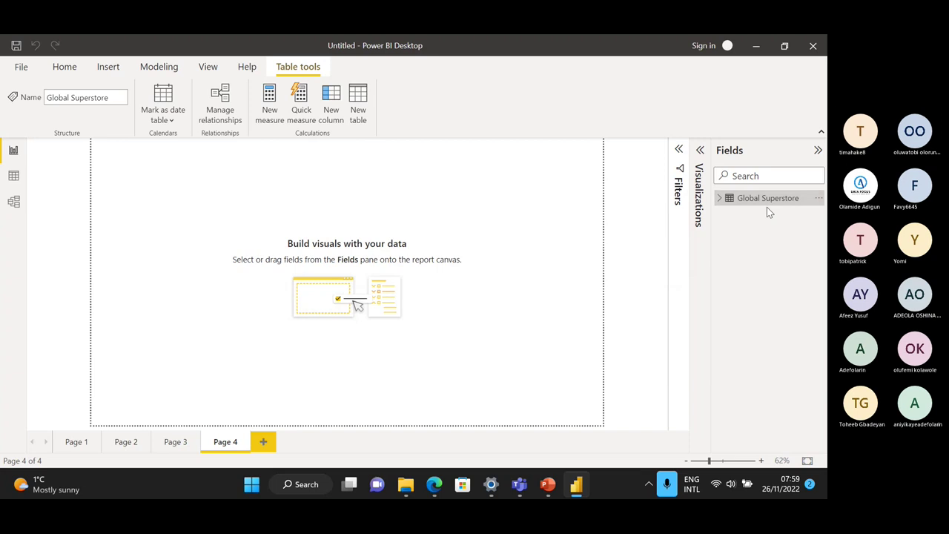
{"action": "left_click", "coordinate": [13, 177]}
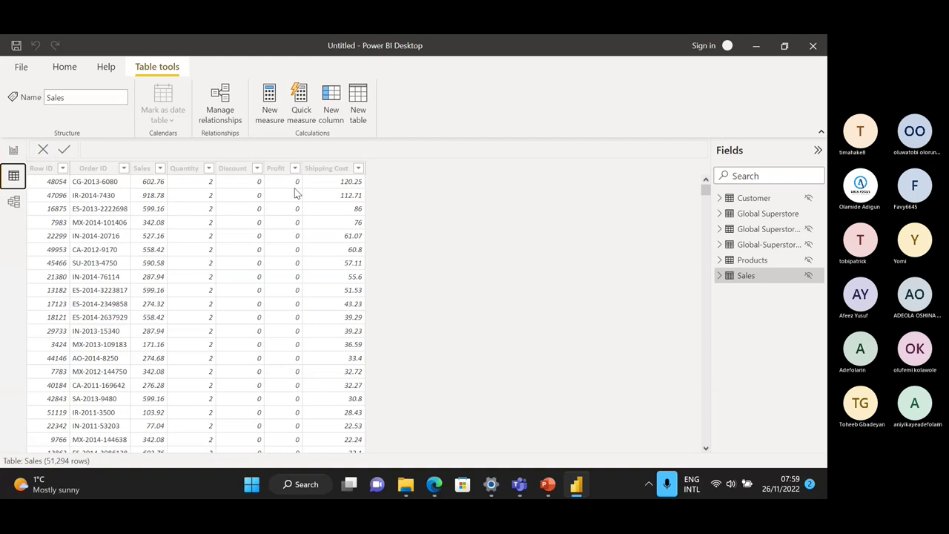
{"action": "left_click", "coordinate": [777, 215]}
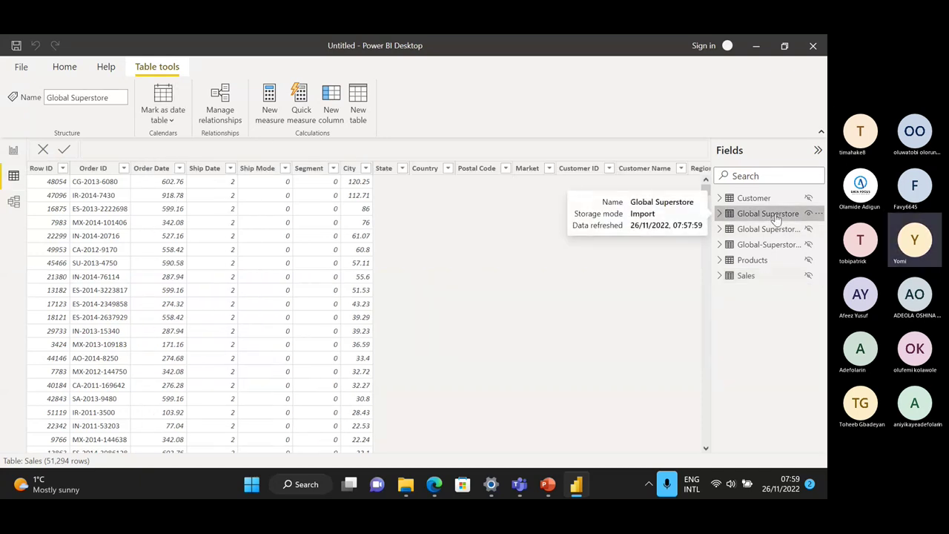
{"action": "mouse_move", "coordinate": [214, 449]}
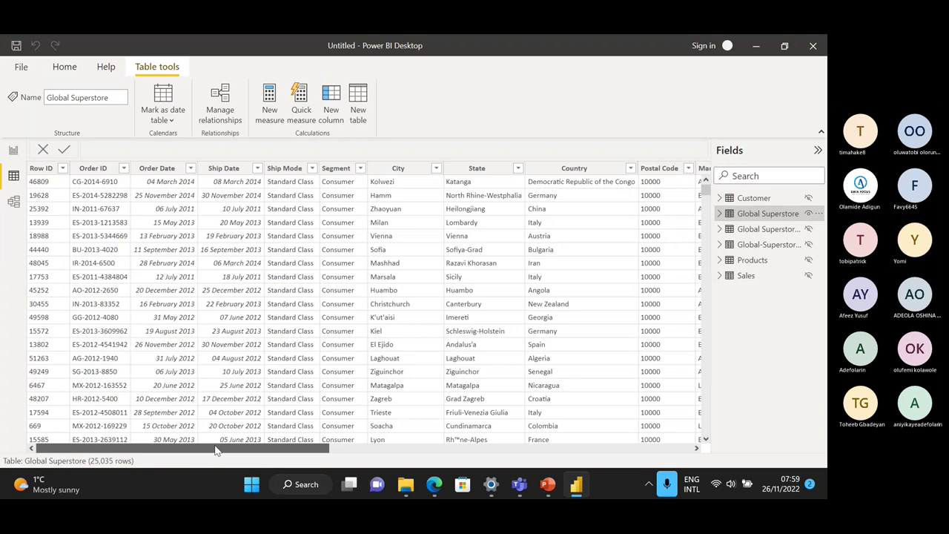
{"action": "left_click_drag", "start_coordinate": [214, 450], "coordinate": [184, 343]}
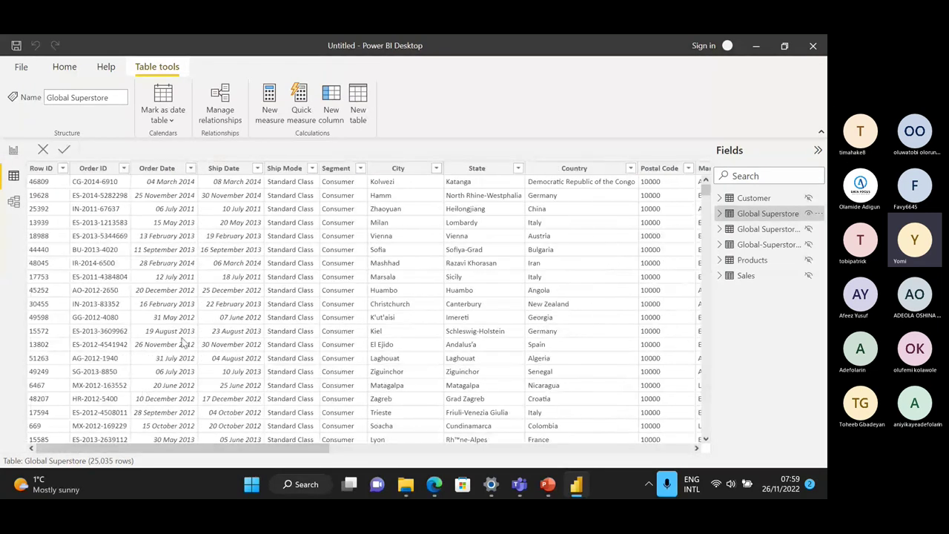
{"action": "left_click", "coordinate": [13, 151]}
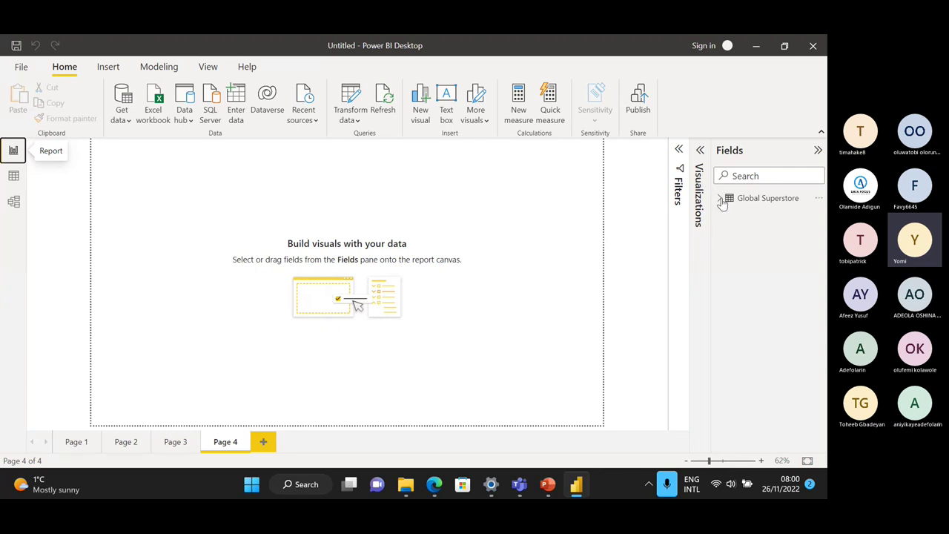
{"action": "left_click", "coordinate": [720, 199]}
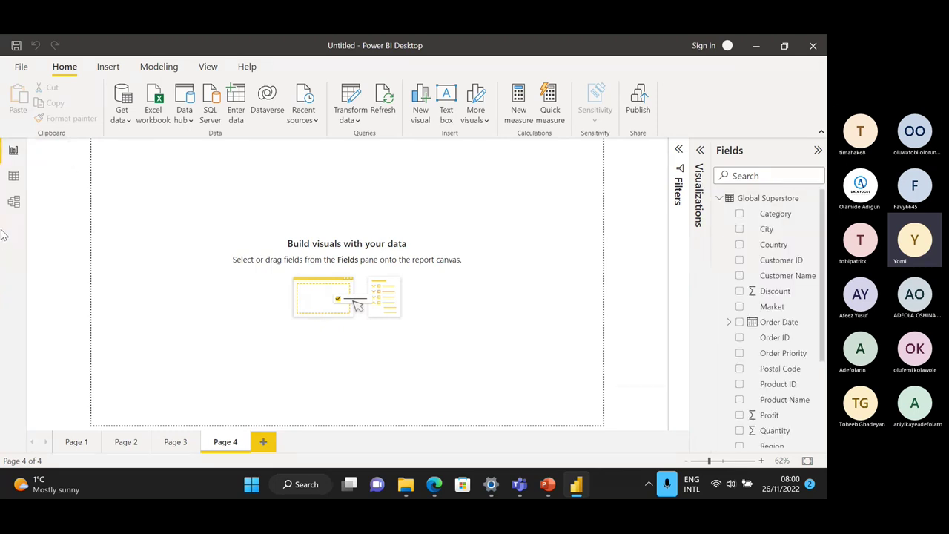
{"action": "left_click", "coordinate": [14, 175]}
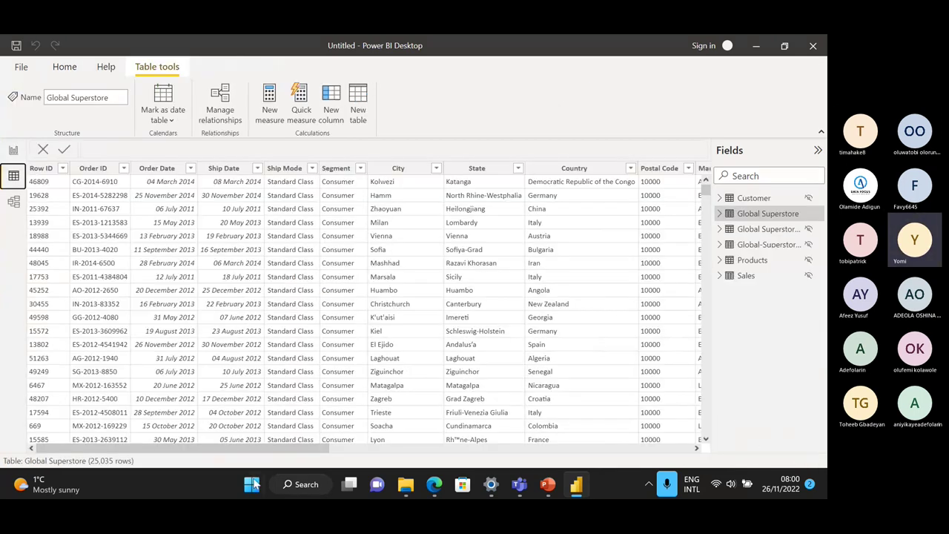
{"action": "left_click_drag", "start_coordinate": [246, 449], "coordinate": [600, 455]}
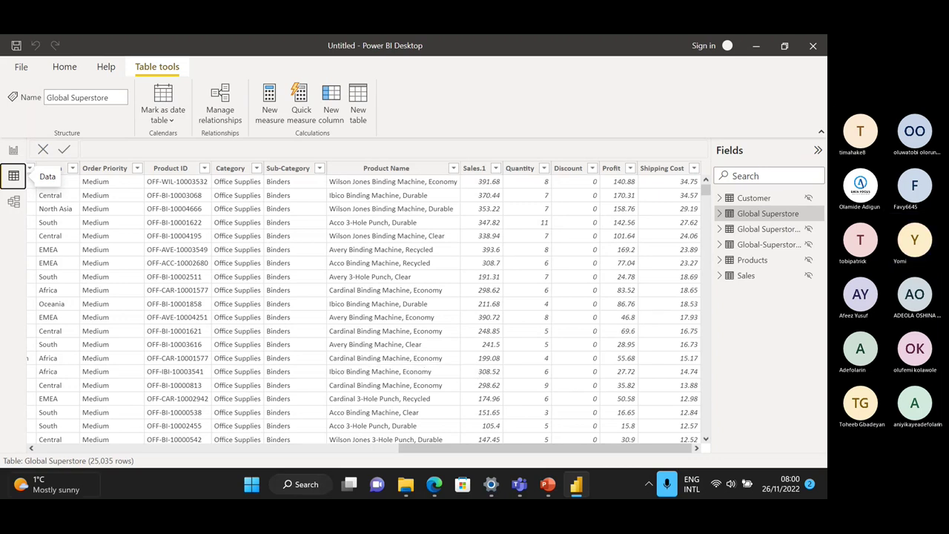
{"action": "mouse_move", "coordinate": [46, 499]}
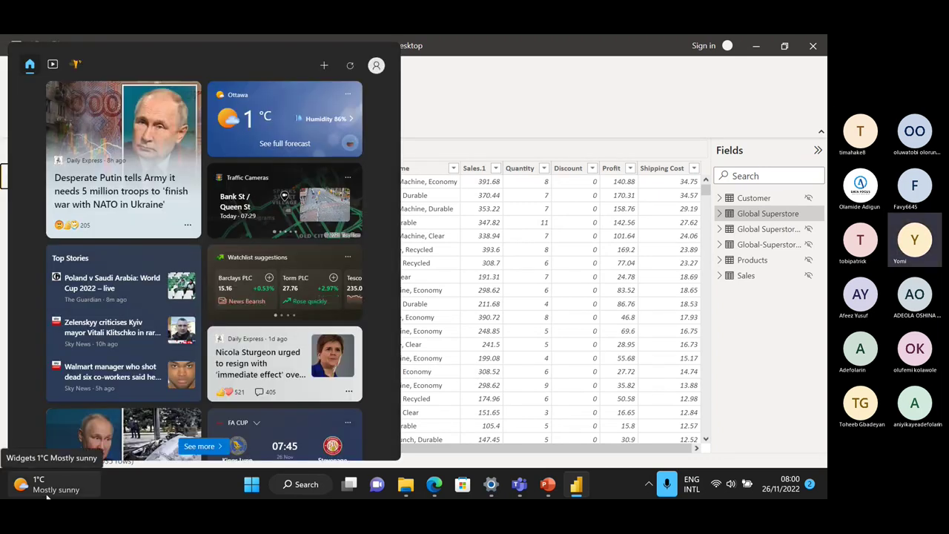
{"action": "left_click", "coordinate": [529, 122]}
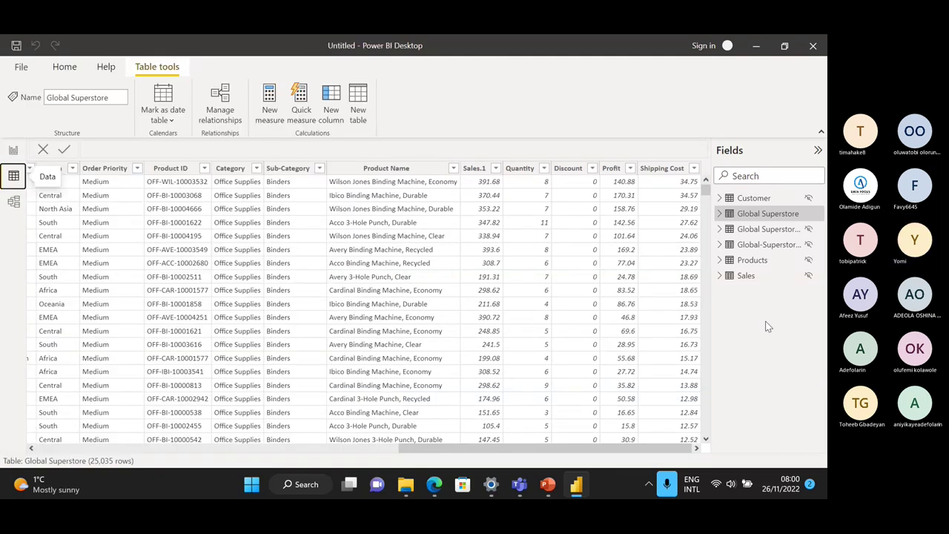
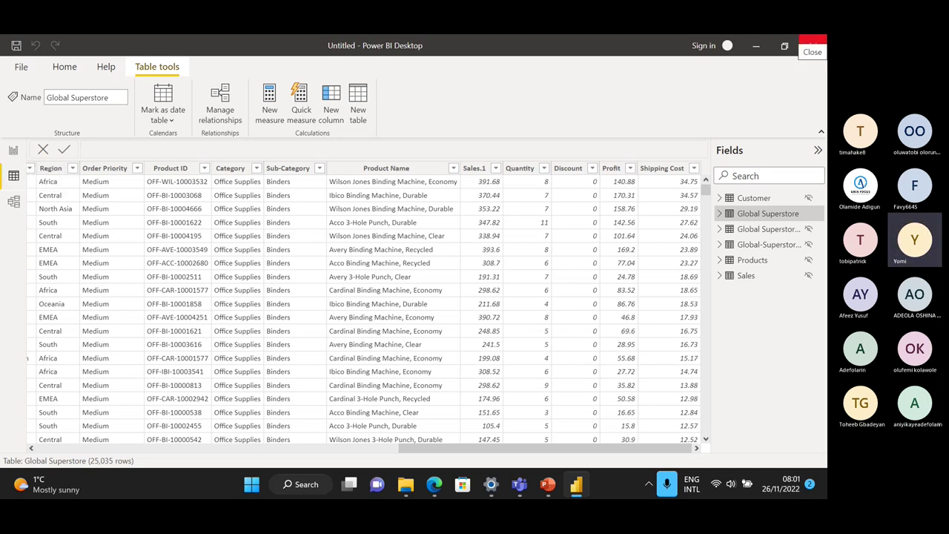
Step: Return to the report view, collapse the Global Superstore fields and check which commands the table offers
{"action": "left_click", "coordinate": [14, 150]}
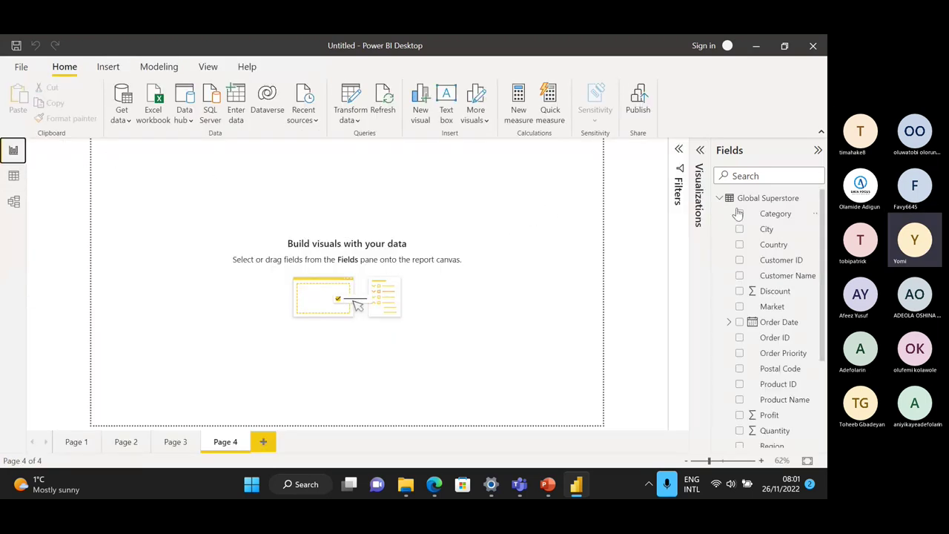
{"action": "left_click", "coordinate": [716, 199]}
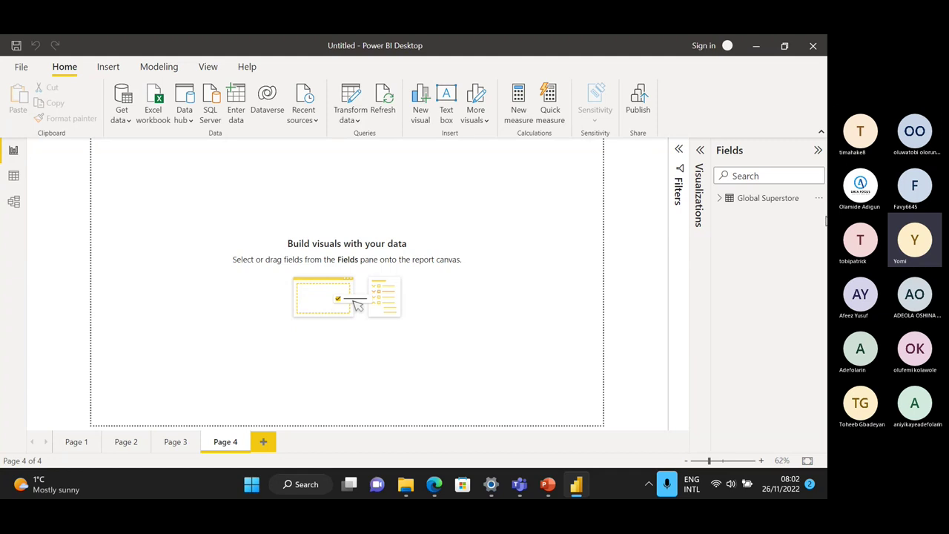
{"action": "left_click", "coordinate": [820, 198]}
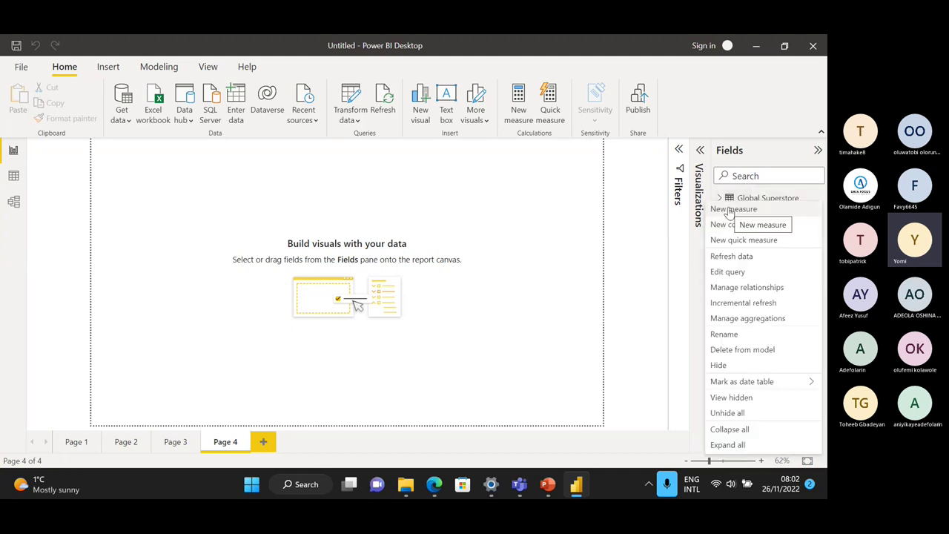
{"action": "left_click", "coordinate": [509, 226]}
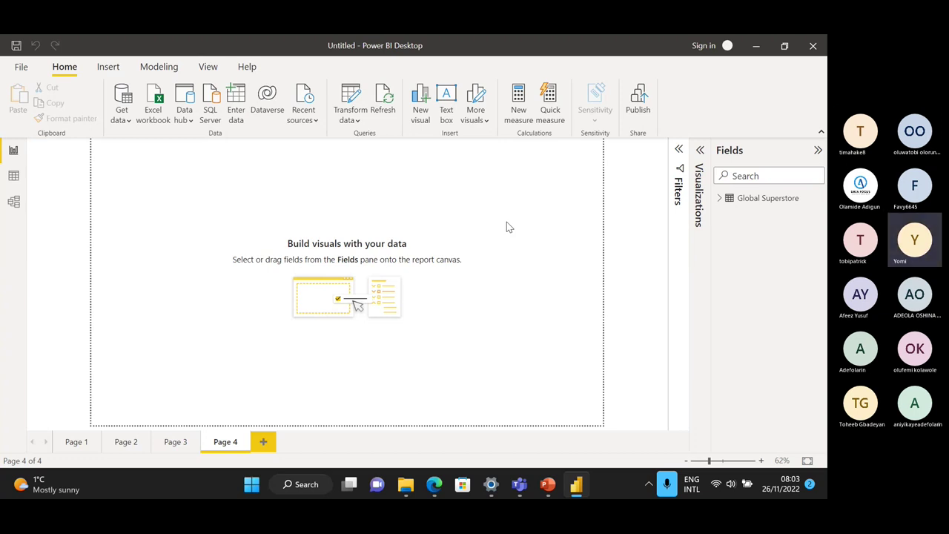
Step: Create an empty manually entered table named Measures and load it into the model
{"action": "left_click", "coordinate": [107, 68]}
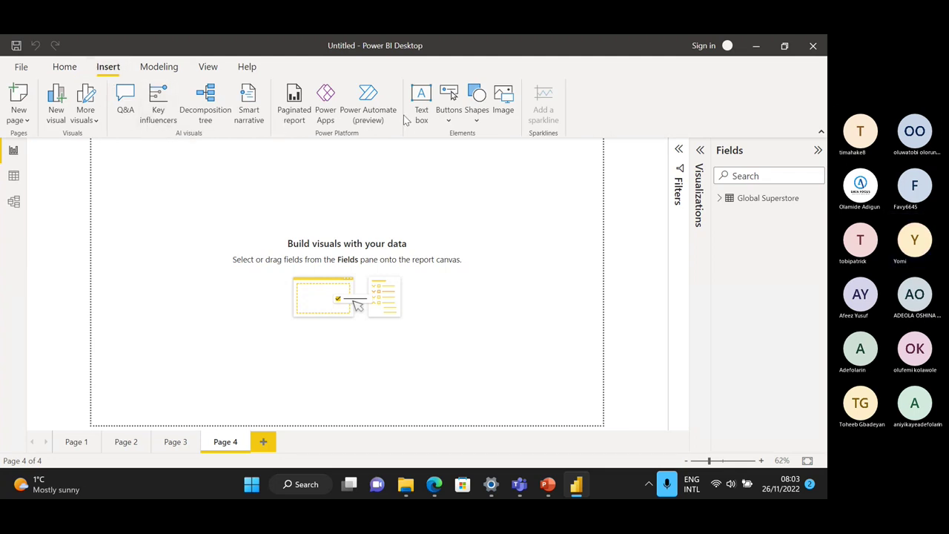
{"action": "left_click", "coordinate": [70, 68]}
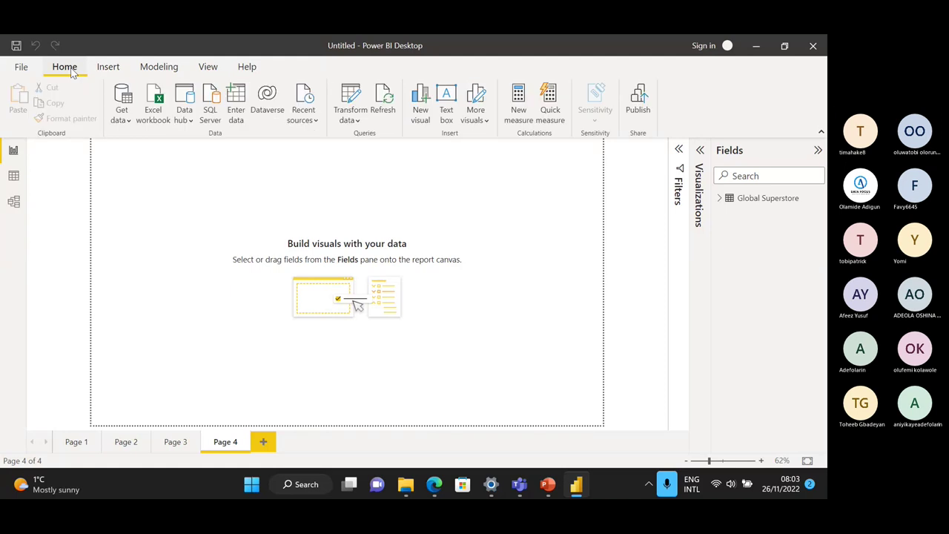
{"action": "left_click", "coordinate": [237, 111]}
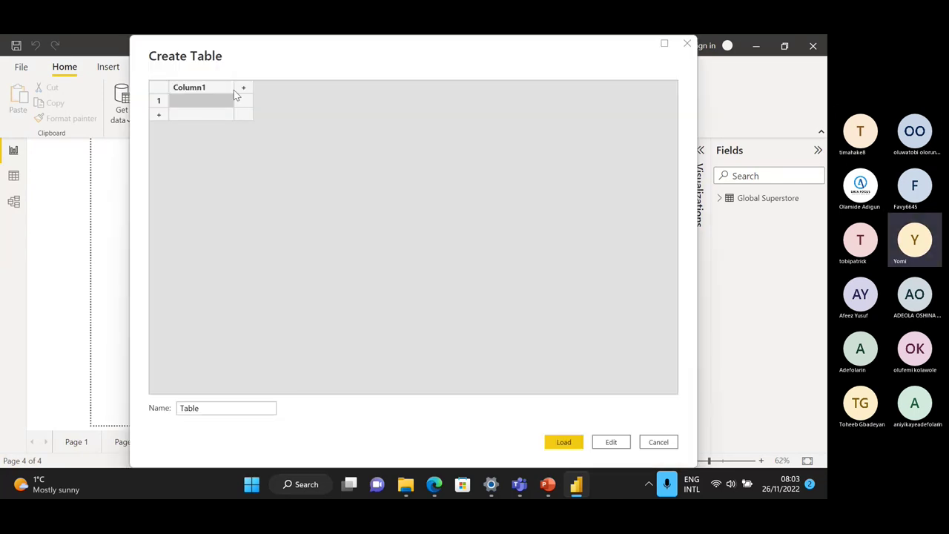
{"action": "left_click", "coordinate": [198, 408]}
{"action": "double_click", "coordinate": [210, 408]}
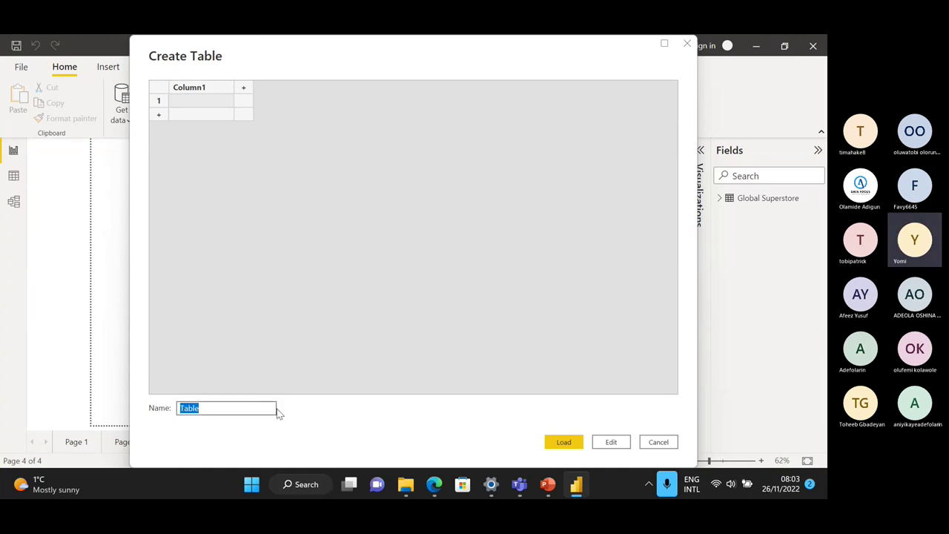
{"action": "type", "text": "Measures"}
{"action": "left_click", "coordinate": [574, 445]}
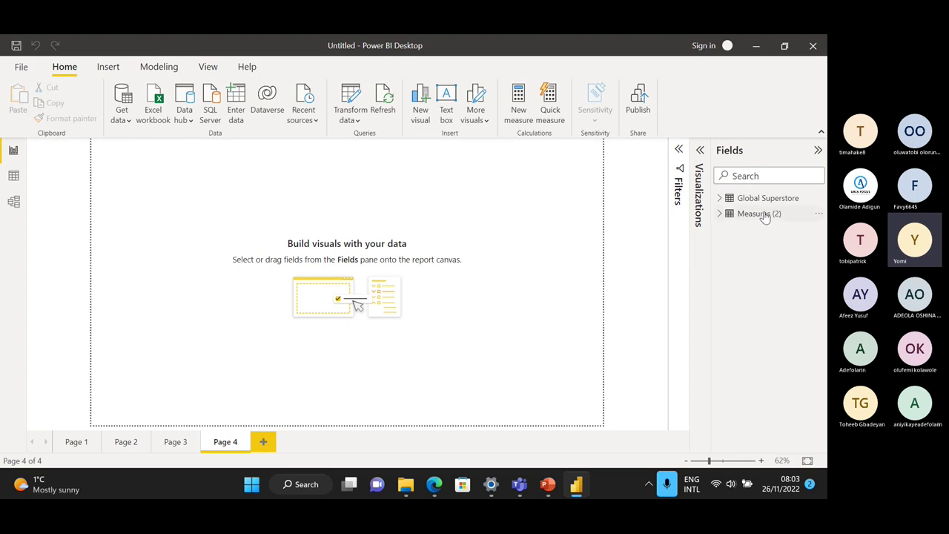
Step: Expand the new measures table, add its Column1 to the report page and delete that column from the model
{"action": "left_click", "coordinate": [720, 213]}
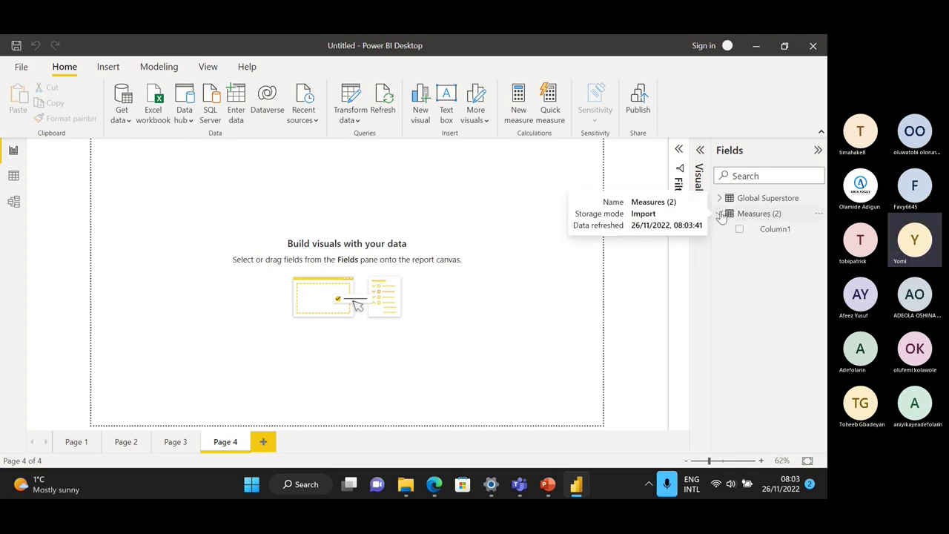
{"action": "left_click", "coordinate": [720, 214]}
{"action": "left_click", "coordinate": [720, 214]}
{"action": "left_click", "coordinate": [720, 214]}
{"action": "left_click", "coordinate": [720, 213]}
{"action": "left_click", "coordinate": [739, 230]}
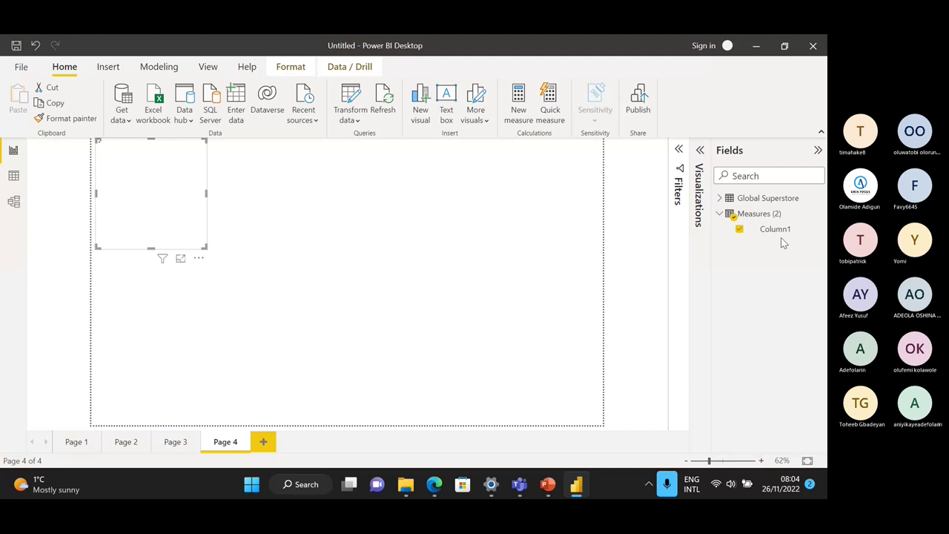
{"action": "right_click", "coordinate": [780, 238]}
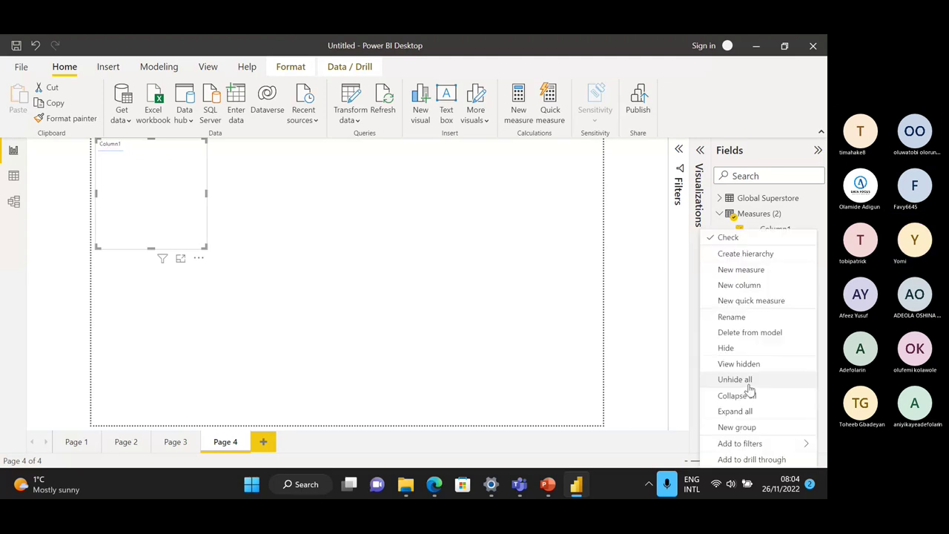
{"action": "left_click", "coordinate": [769, 328]}
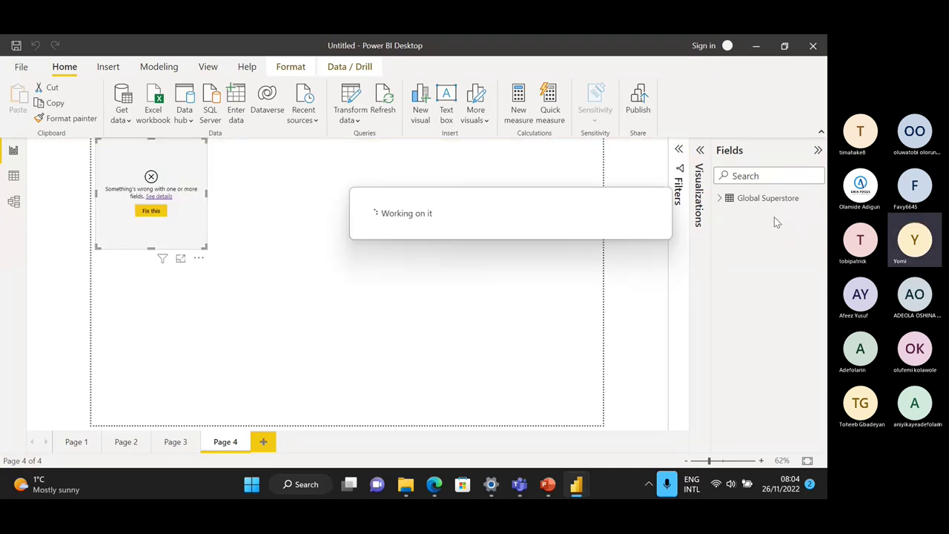
Step: Create an empty manually entered table named Measure and load it into the model
{"action": "left_click", "coordinate": [236, 116]}
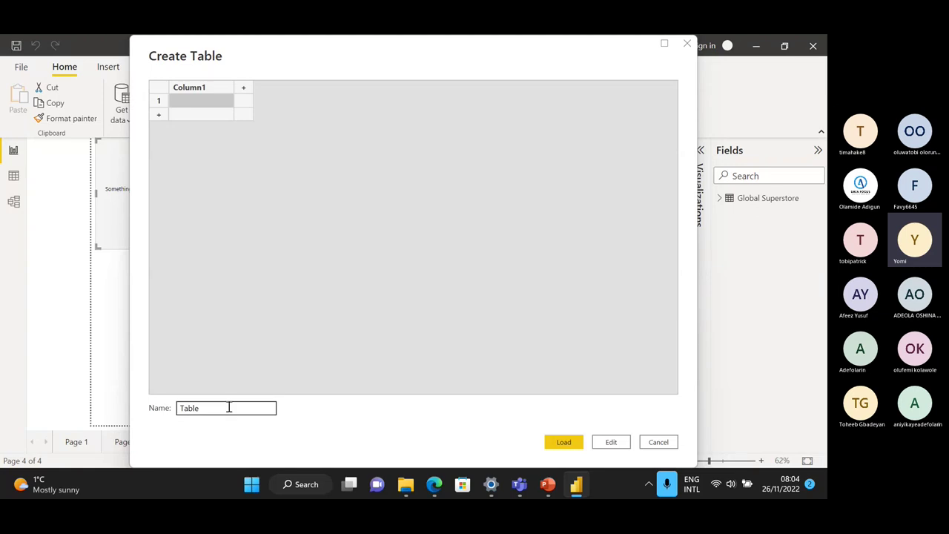
{"action": "left_click_drag", "start_coordinate": [229, 407], "coordinate": [160, 408]}
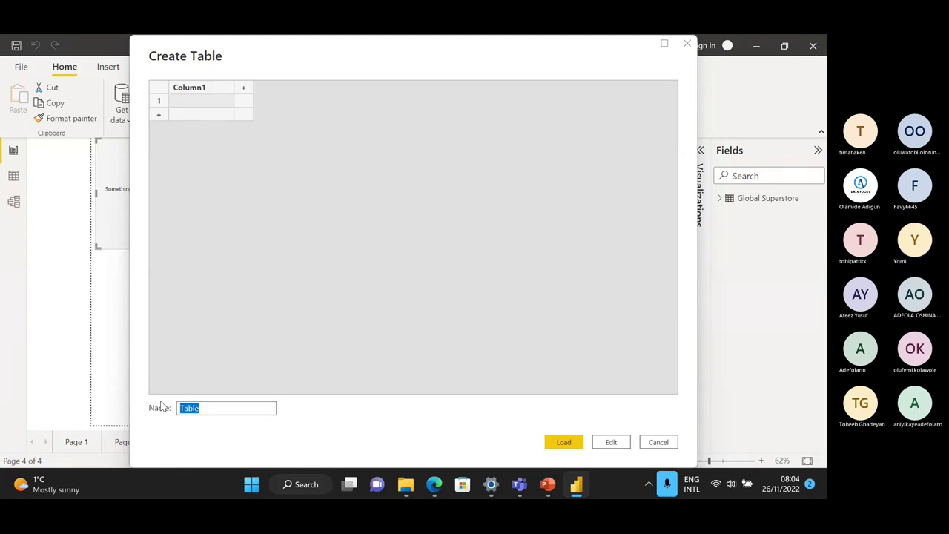
{"action": "type", "text": "Measure"}
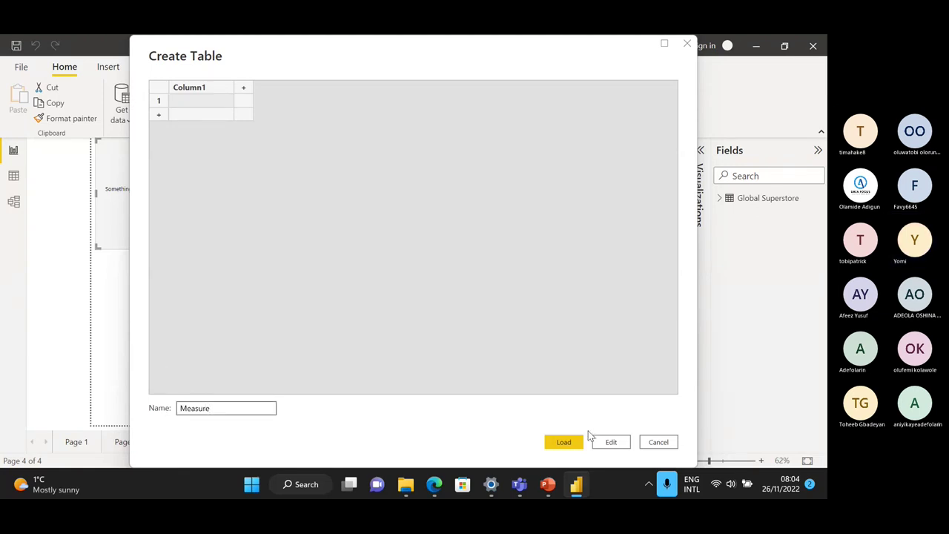
{"action": "left_click", "coordinate": [563, 442]}
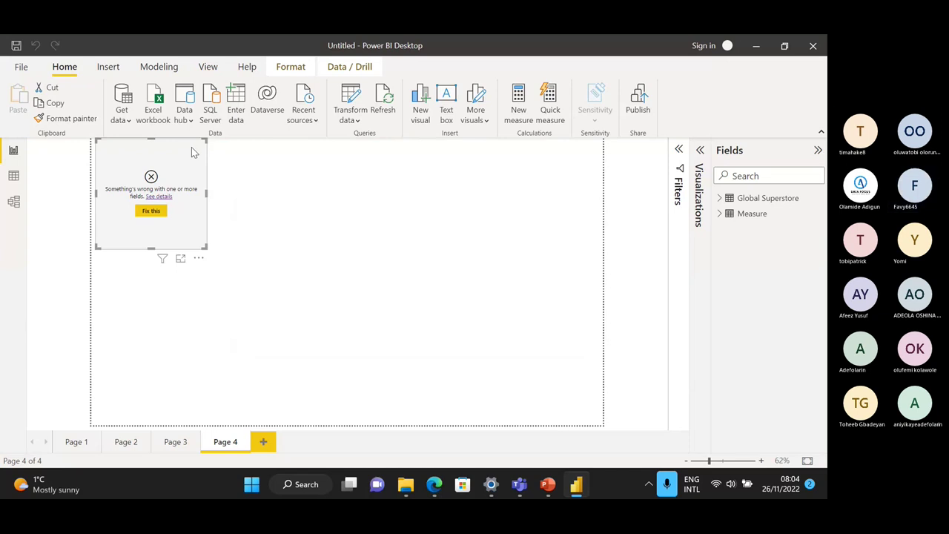
Step: Check which commands are offered for the broken visual and for the Global Superstore table
{"action": "right_click", "coordinate": [187, 165]}
{"action": "left_click", "coordinate": [639, 229]}
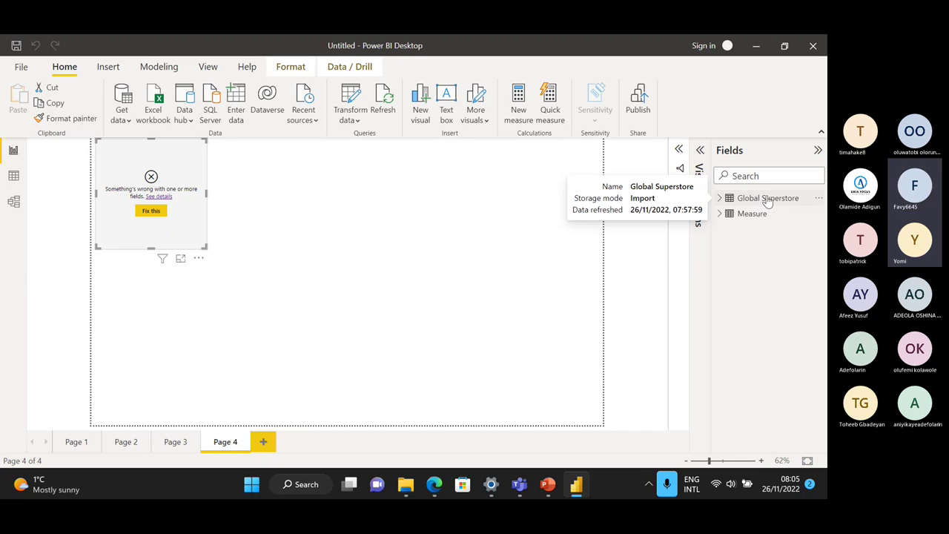
{"action": "left_click", "coordinate": [818, 198]}
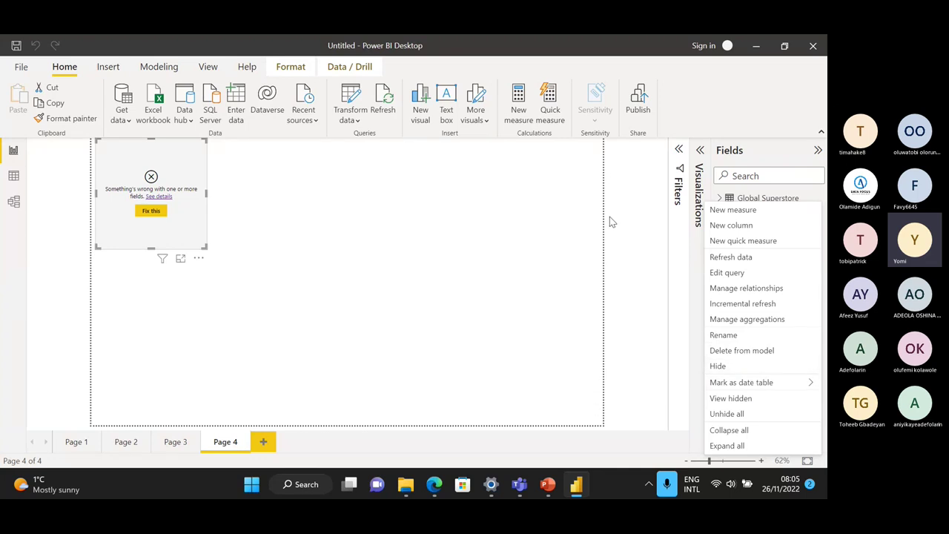
{"action": "left_click", "coordinate": [520, 247]}
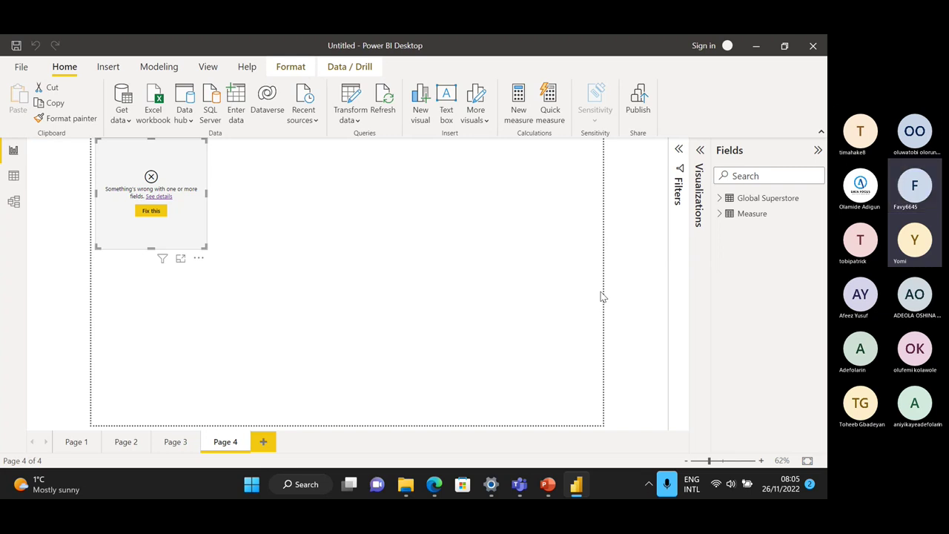
Step: Examine the Global Superstore data rows, including the sales, quantity, discount and profit columns
{"action": "left_click", "coordinate": [14, 176]}
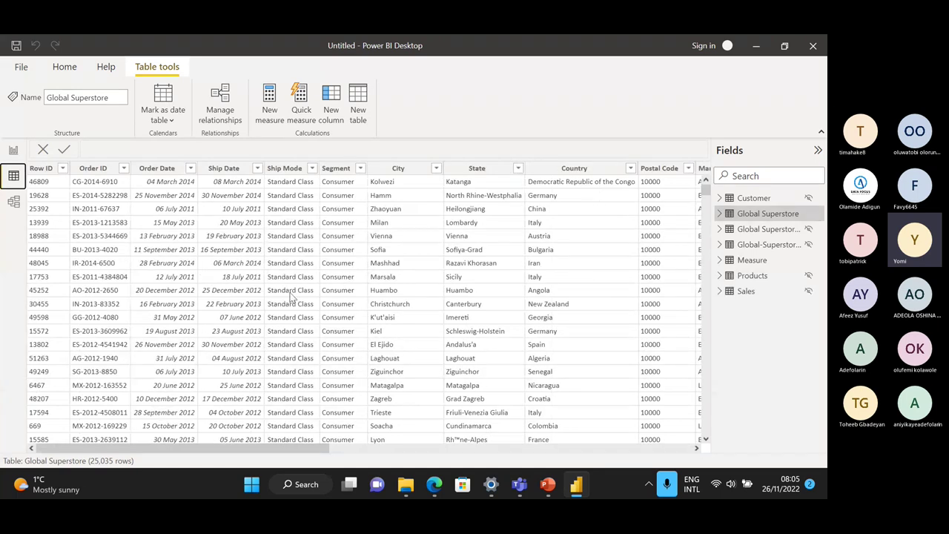
{"action": "left_click_drag", "start_coordinate": [273, 449], "coordinate": [602, 472]}
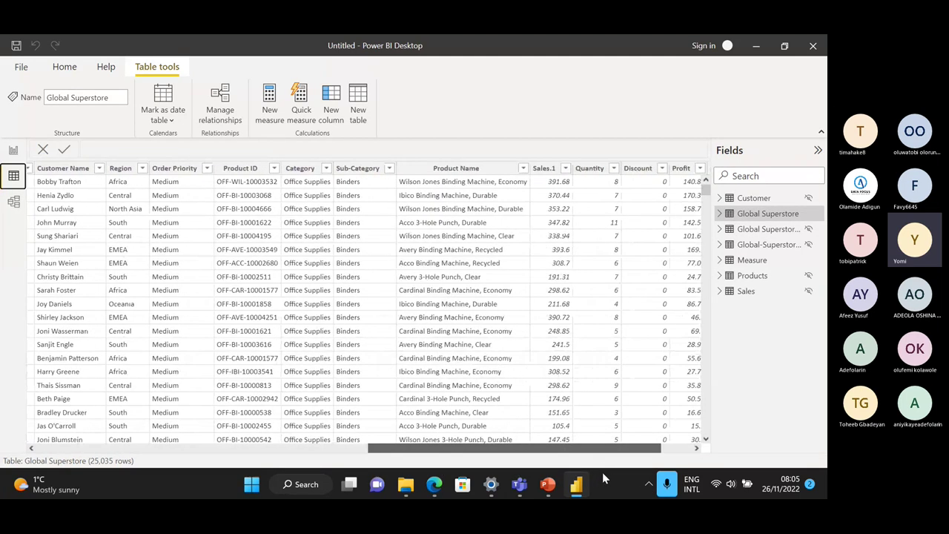
{"action": "left_click", "coordinate": [13, 149]}
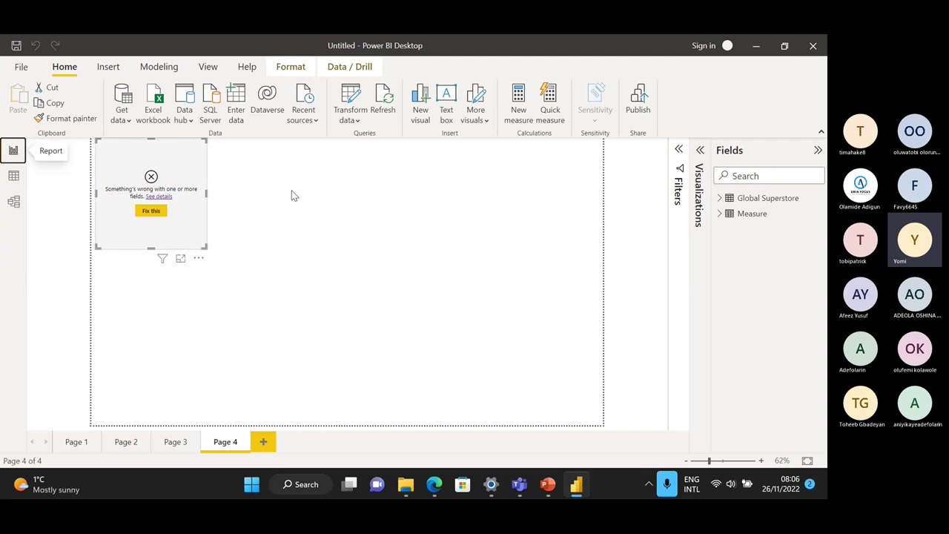
{"action": "left_click", "coordinate": [13, 178]}
{"action": "left_click_drag", "start_coordinate": [520, 446], "coordinate": [532, 449]}
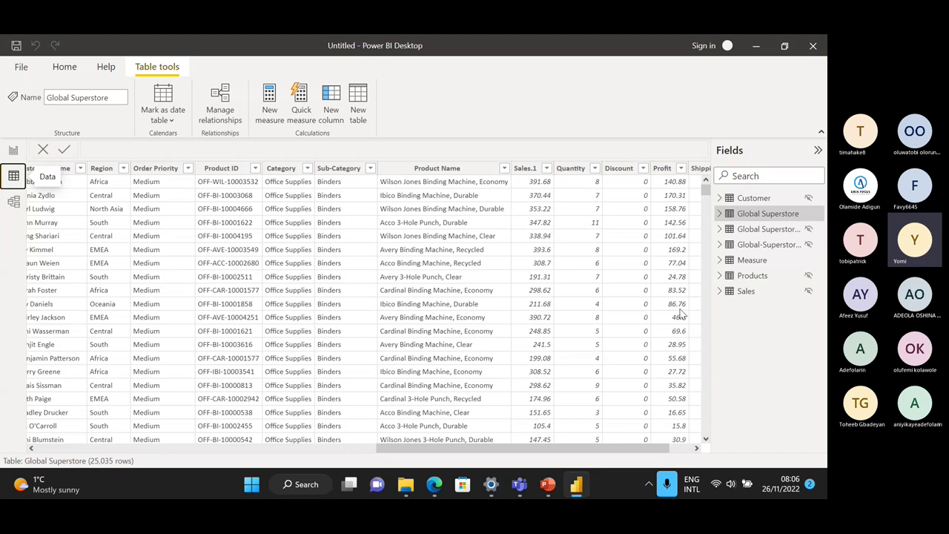
Step: Return to the report view and remove the broken visual from Page 4
{"action": "left_click", "coordinate": [13, 149]}
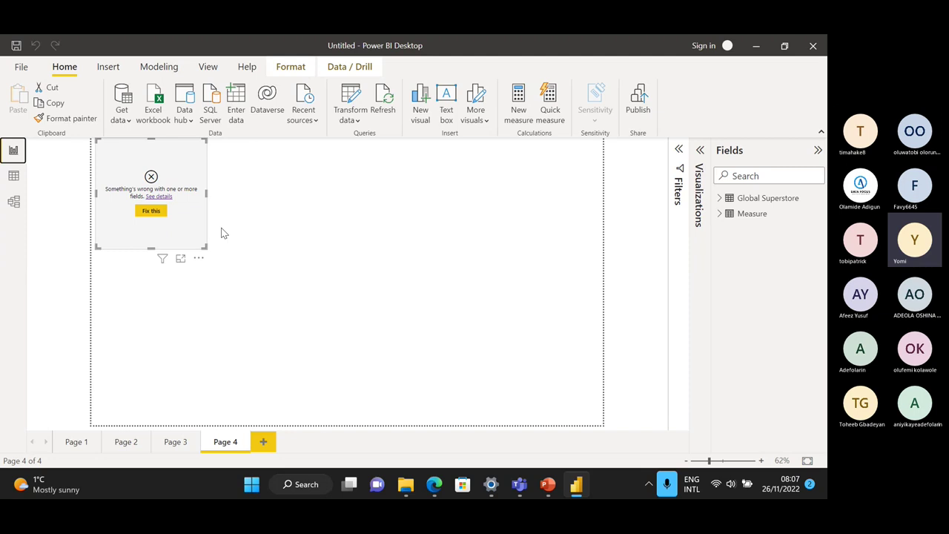
{"action": "left_click", "coordinate": [199, 258]}
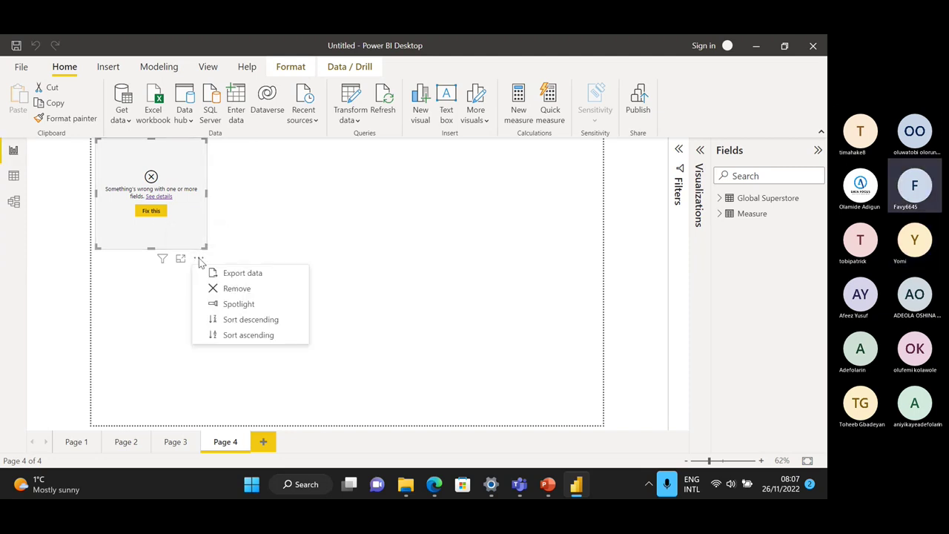
{"action": "left_click", "coordinate": [228, 290]}
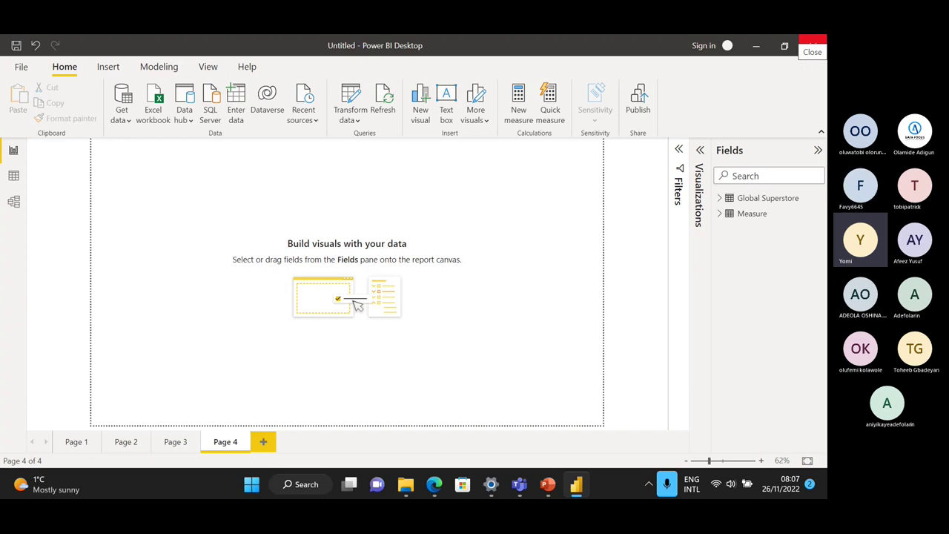
Step: Look through further rows of the Global Superstore table in the data view and return to its first rows
{"action": "left_click", "coordinate": [14, 176]}
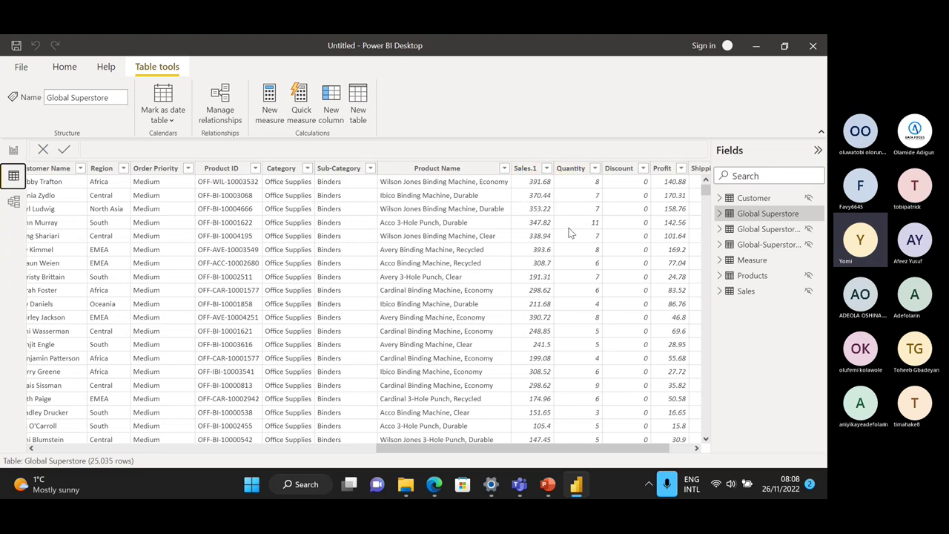
{"action": "scroll", "coordinate": [631, 279], "scroll_direction": "down", "scroll_amount": 8}
{"action": "scroll", "coordinate": [618, 266], "scroll_direction": "down", "scroll_amount": 4}
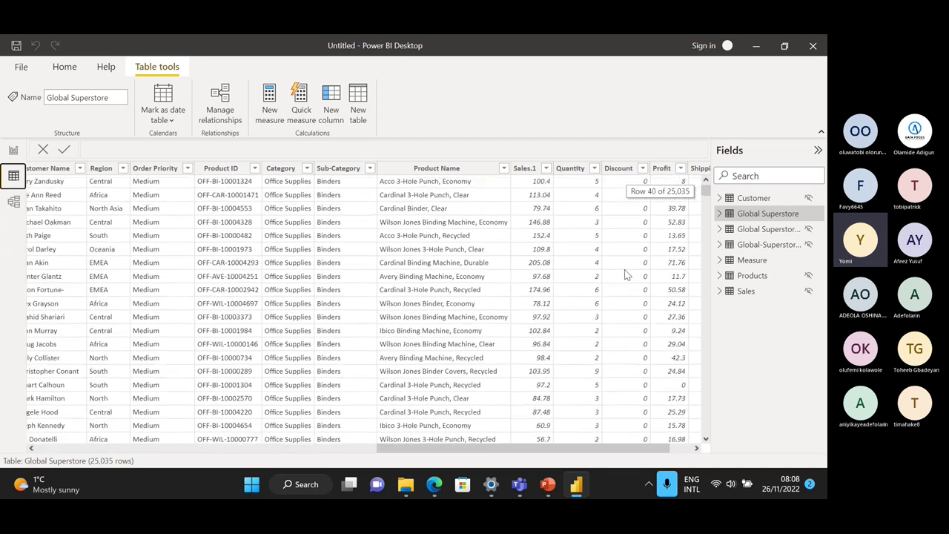
{"action": "scroll", "coordinate": [618, 267], "scroll_direction": "up", "scroll_amount": 13}
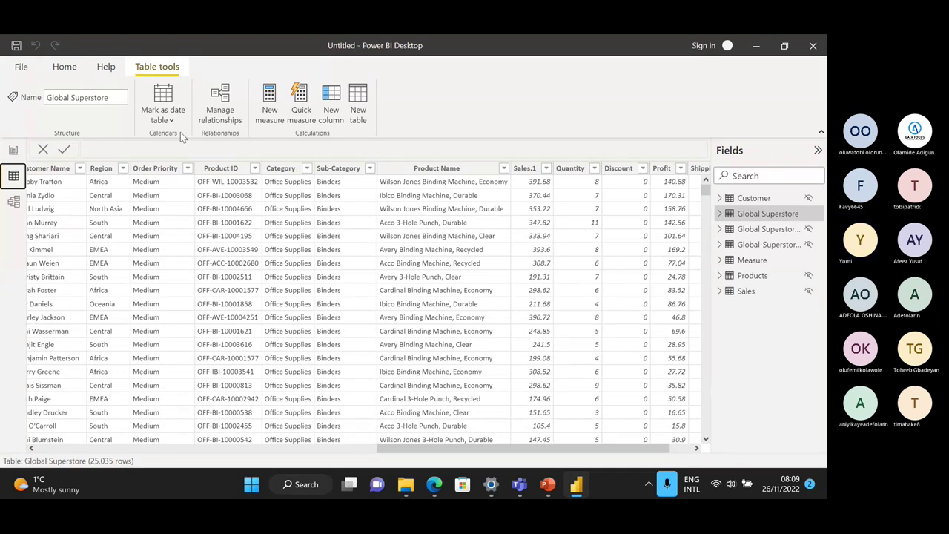
Step: Go back to the report view and review the measure and column commands of the Global Superstore table
{"action": "left_click", "coordinate": [12, 151]}
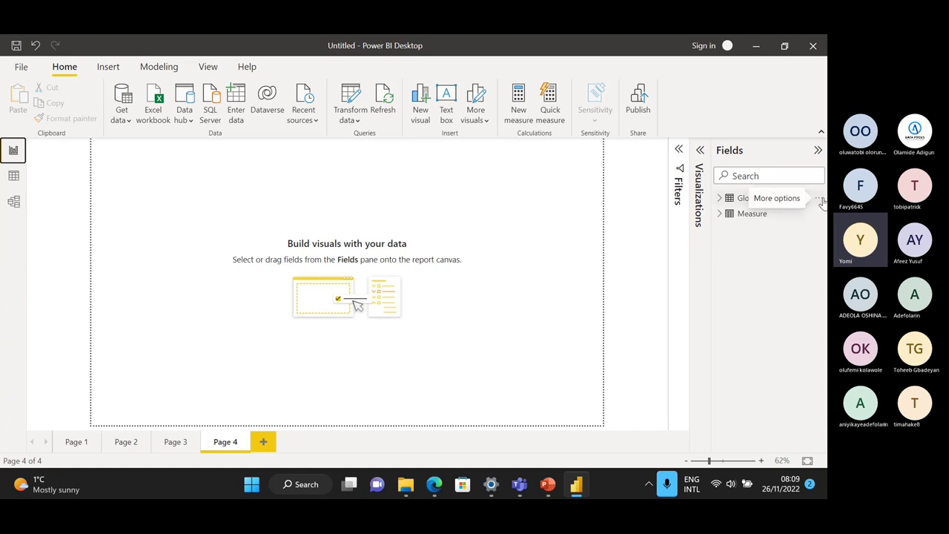
{"action": "left_click", "coordinate": [819, 198]}
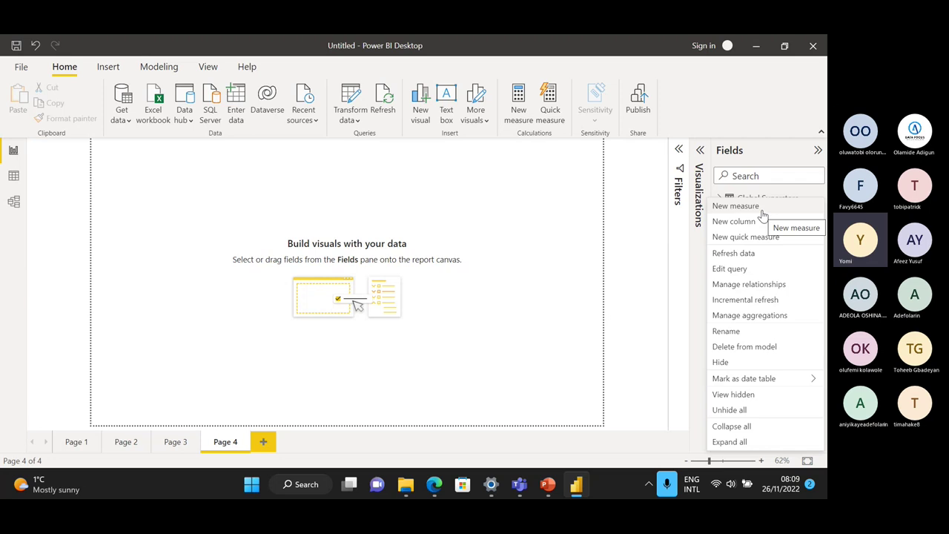
{"action": "left_click", "coordinate": [558, 260]}
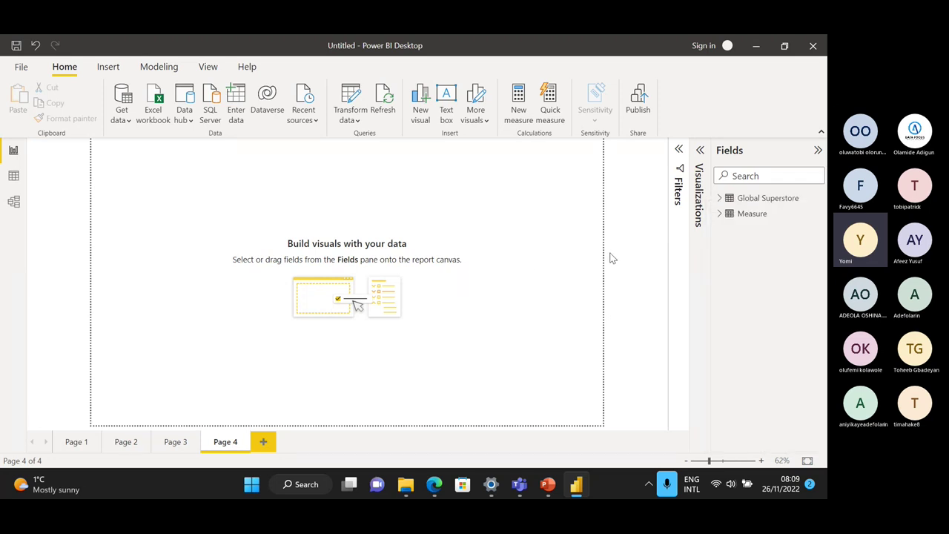
Step: Delete the Measure table from the model
{"action": "left_click", "coordinate": [820, 214]}
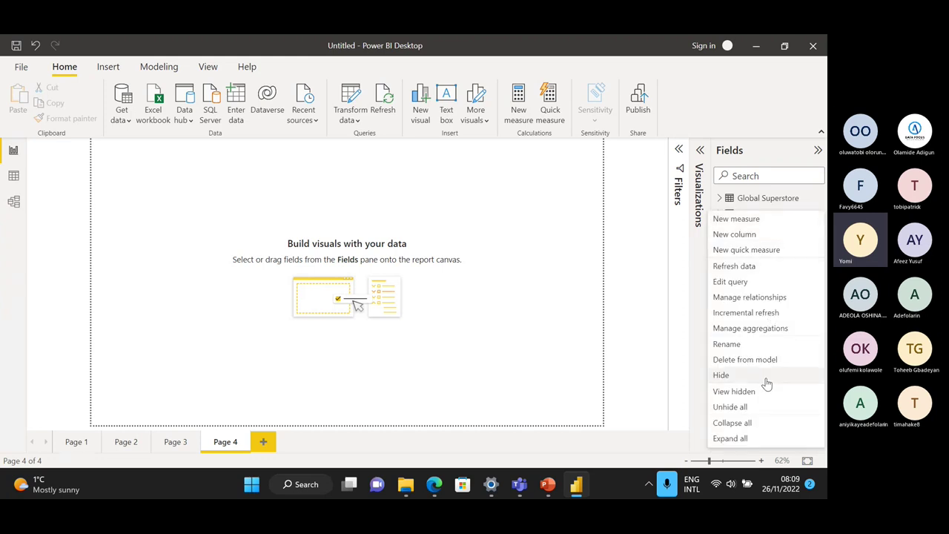
{"action": "left_click", "coordinate": [746, 361]}
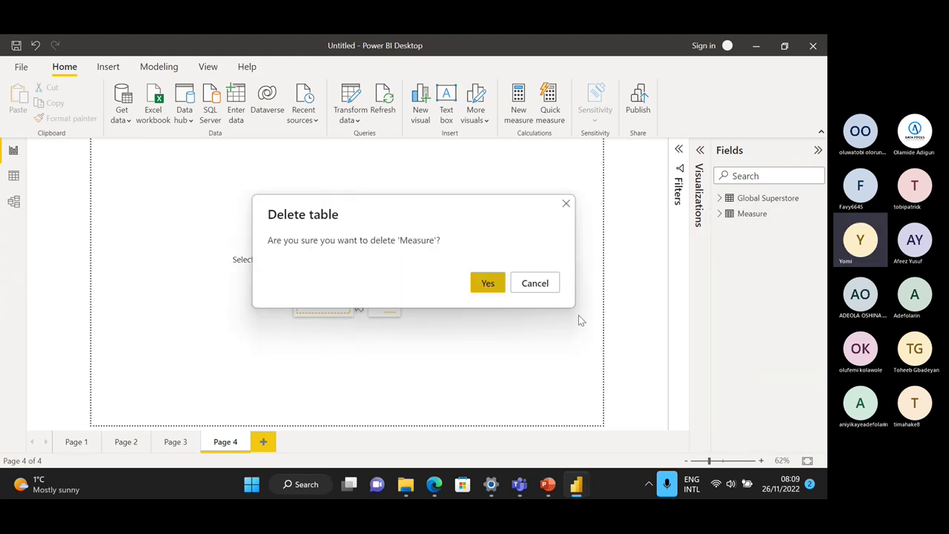
{"action": "left_click", "coordinate": [487, 289]}
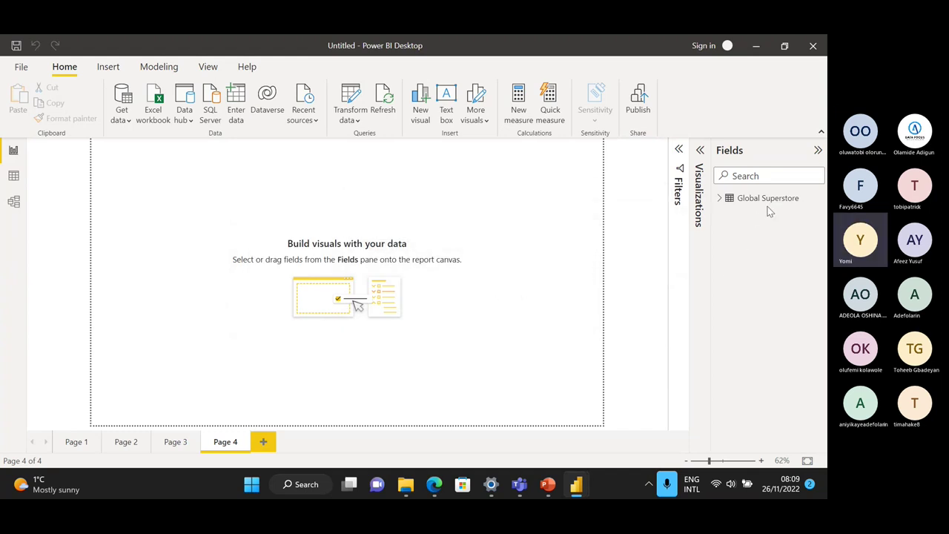
Step: Enter a new empty table named Measures and load it into the model
{"action": "left_click", "coordinate": [236, 97]}
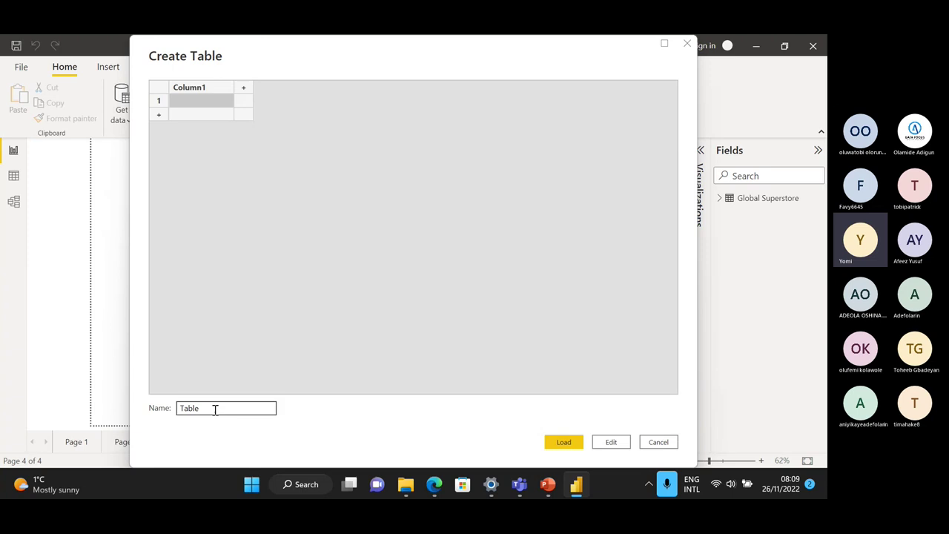
{"action": "double_click", "coordinate": [175, 410]}
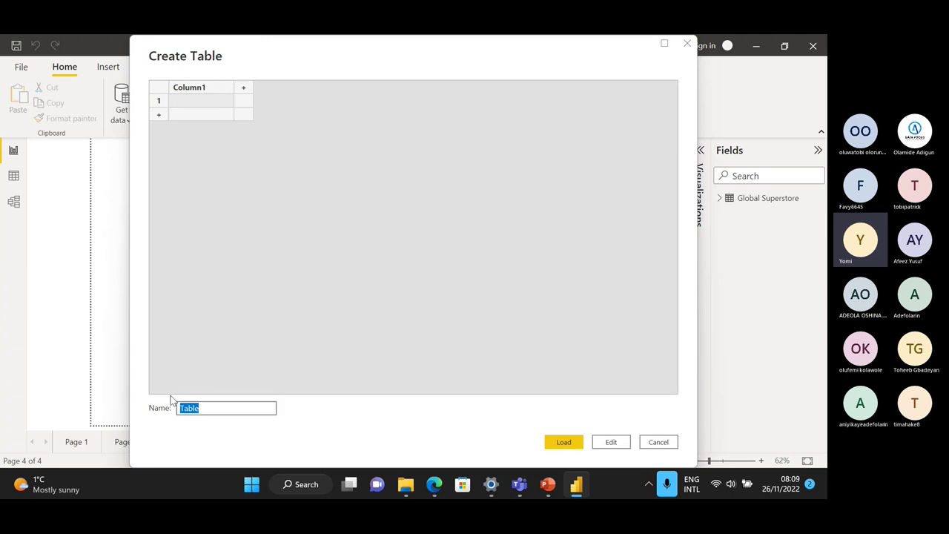
{"action": "type", "text": "Measures"}
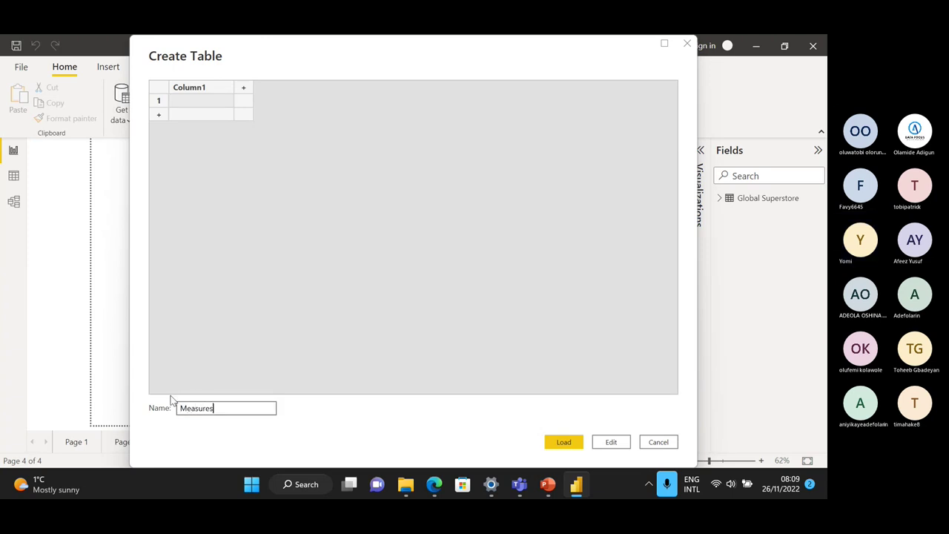
{"action": "left_click", "coordinate": [565, 443]}
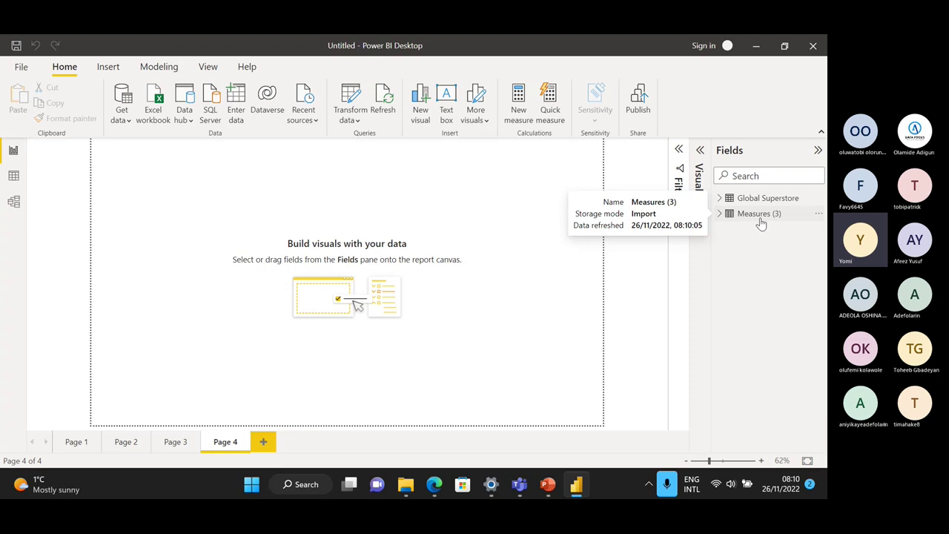
Step: Add a new measure to the measures table and name it Total Sales in its formula
{"action": "left_click", "coordinate": [820, 216]}
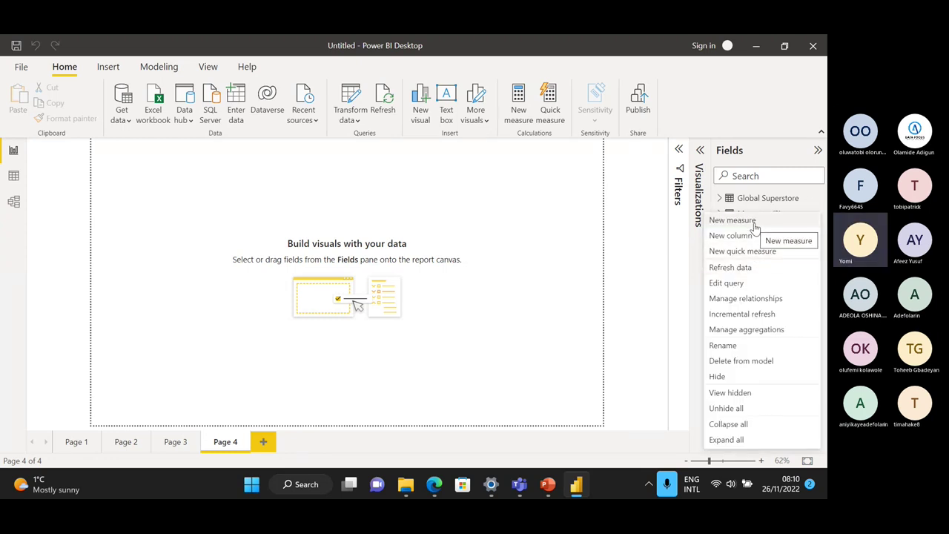
{"action": "left_click", "coordinate": [754, 223]}
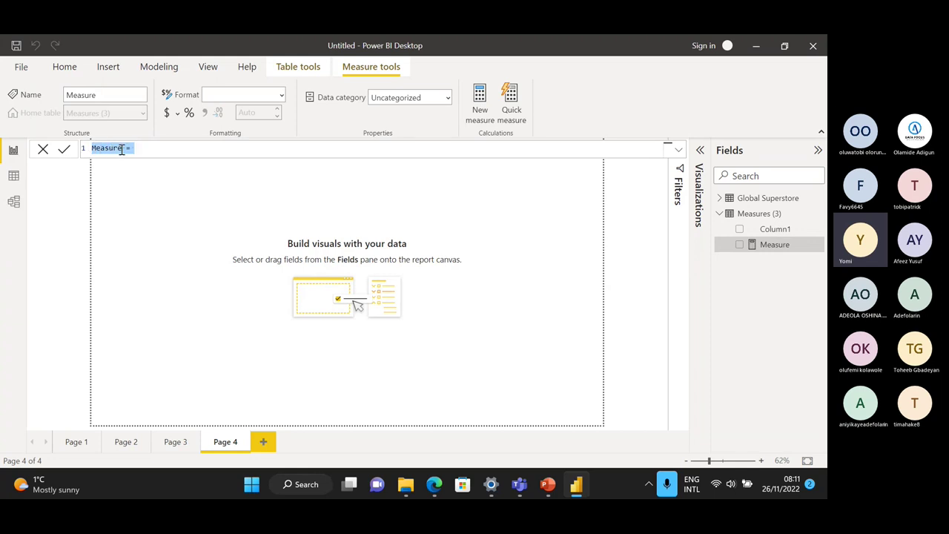
{"action": "left_click", "coordinate": [122, 148]}
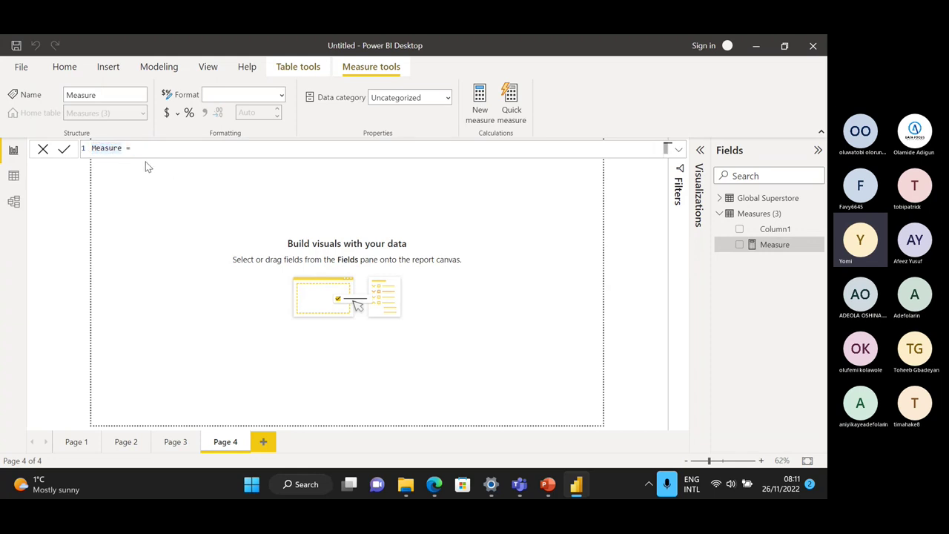
{"action": "key", "text": "BackSpace"}
{"action": "key", "text": "BackSpace"}
{"action": "key", "text": "BackSpace"}
{"action": "key", "text": "BackSpace"}
{"action": "key", "text": "BackSpace"}
{"action": "key", "text": "BackSpace"}
{"action": "key", "text": "BackSpace"}
{"action": "type", "text": "Total Sales"}
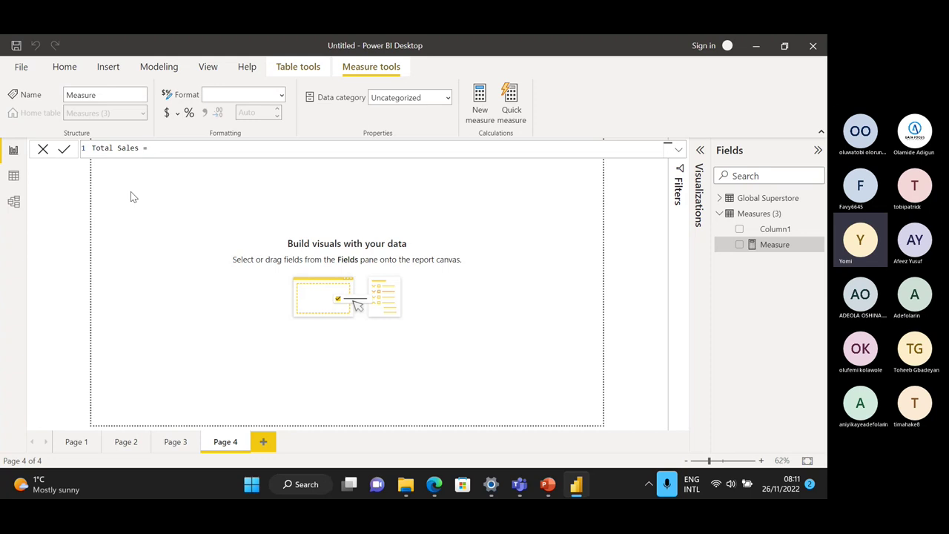
Step: Complete the Total Sales measure with the SUM function over the Global Superstore table's Sales.1 column and commit it
{"action": "type", "text": "sum"}
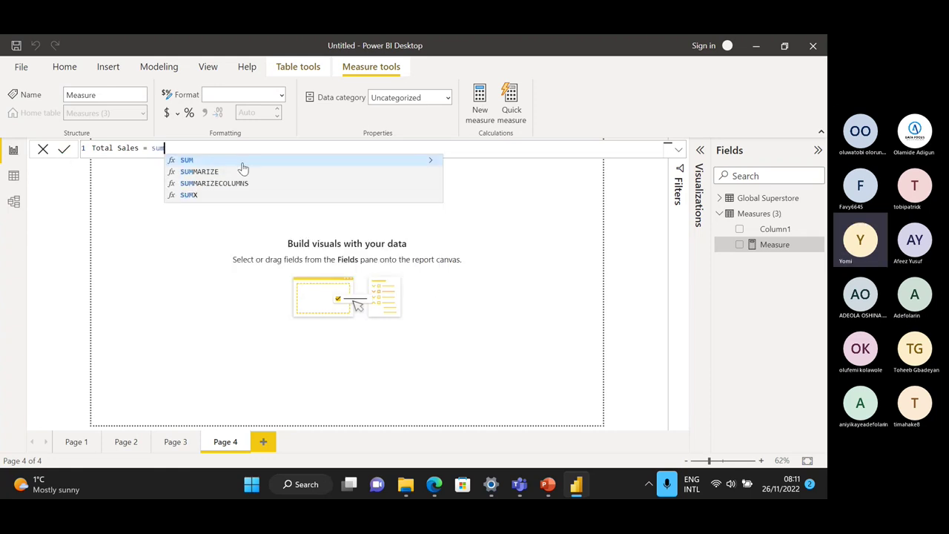
{"action": "key", "text": "Tab"}
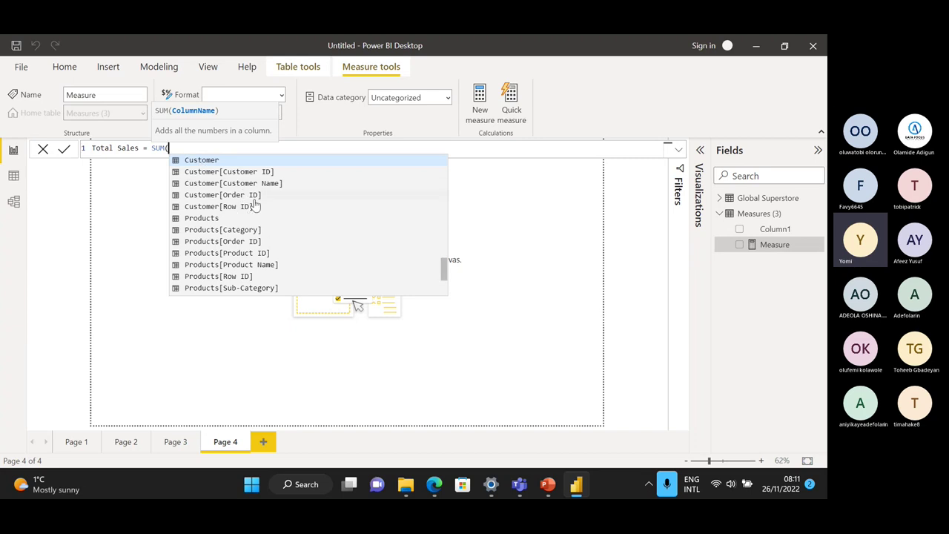
{"action": "scroll", "coordinate": [237, 228], "scroll_direction": "down", "scroll_amount": 3}
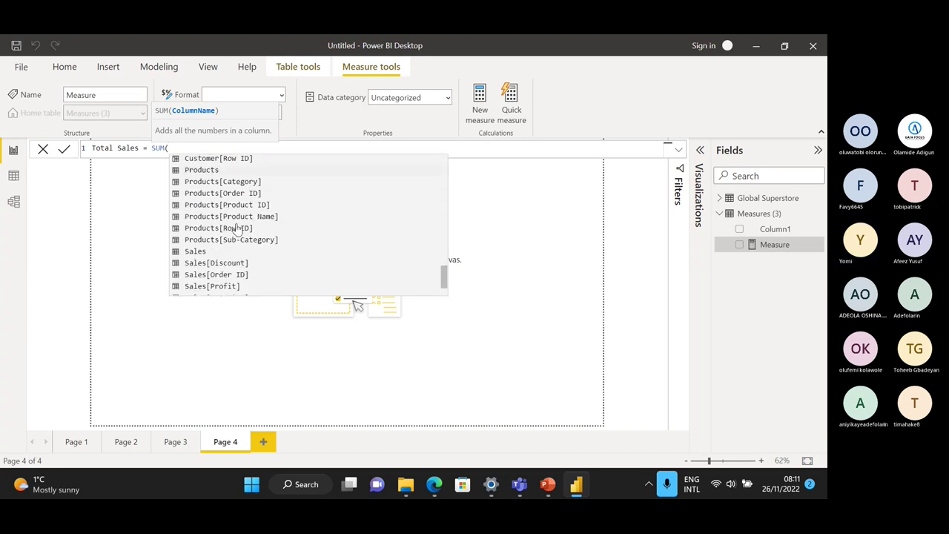
{"action": "scroll", "coordinate": [239, 227], "scroll_direction": "up", "scroll_amount": 8}
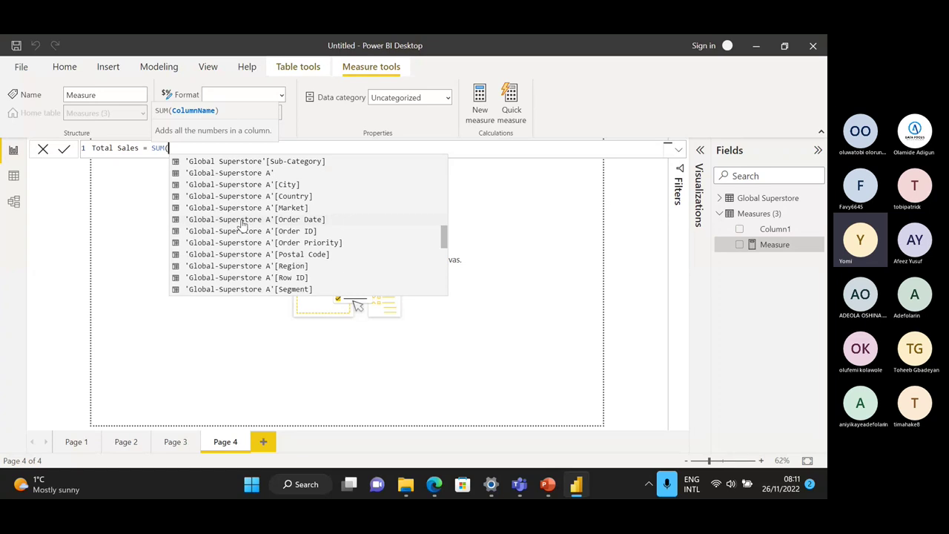
{"action": "scroll", "coordinate": [241, 226], "scroll_direction": "down", "scroll_amount": 3}
{"action": "scroll", "coordinate": [241, 226], "scroll_direction": "up", "scroll_amount": 7}
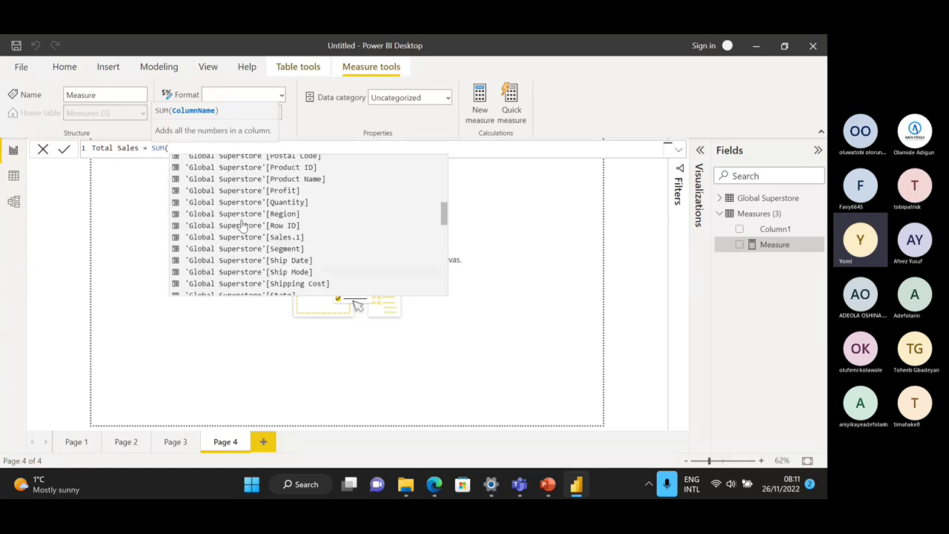
{"action": "scroll", "coordinate": [241, 226], "scroll_direction": "up", "scroll_amount": 6}
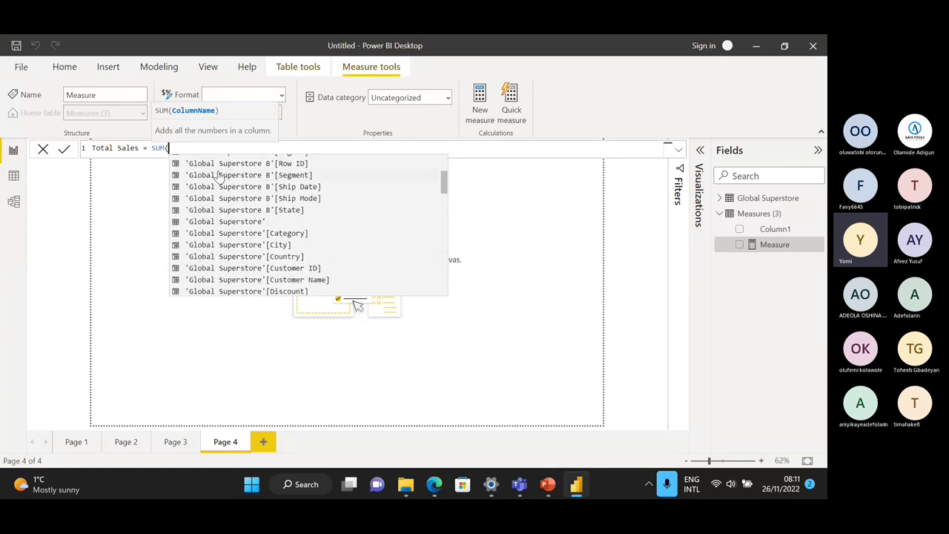
{"action": "scroll", "coordinate": [267, 178], "scroll_direction": "up", "scroll_amount": 3}
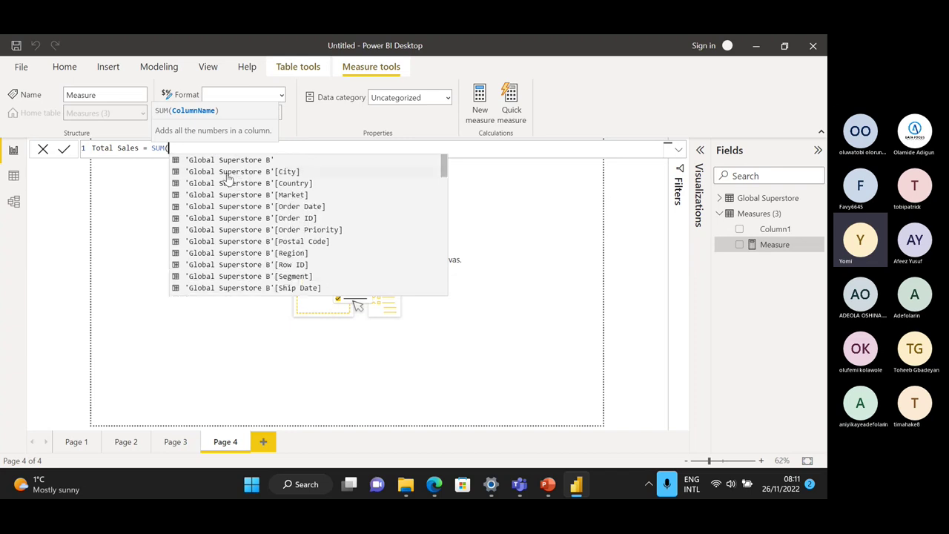
{"action": "scroll", "coordinate": [267, 223], "scroll_direction": "down", "scroll_amount": 3}
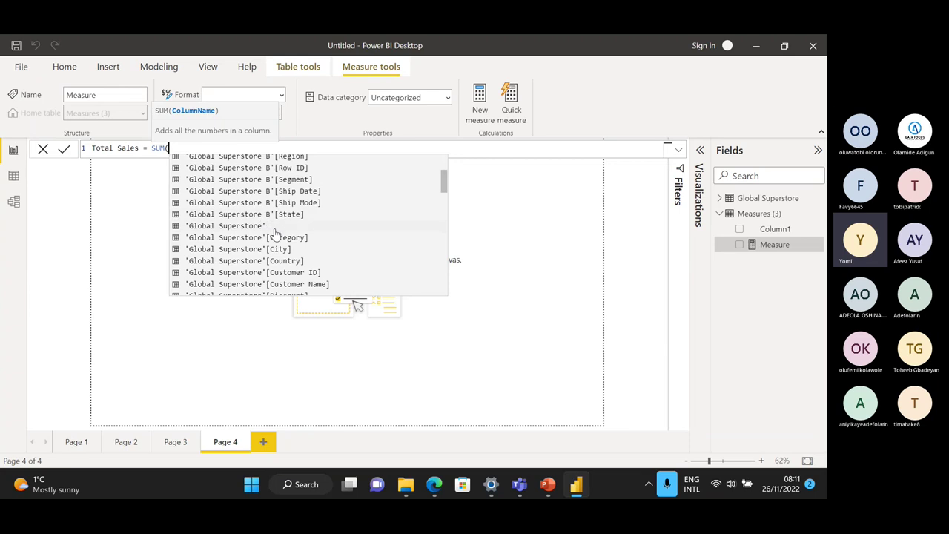
{"action": "scroll", "coordinate": [252, 235], "scroll_direction": "down", "scroll_amount": 1}
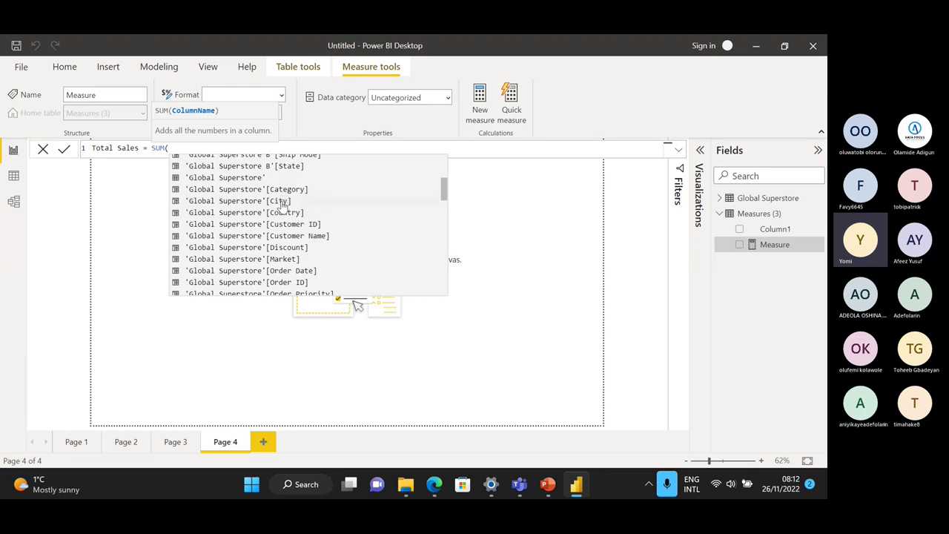
{"action": "scroll", "coordinate": [293, 230], "scroll_direction": "down", "scroll_amount": 3}
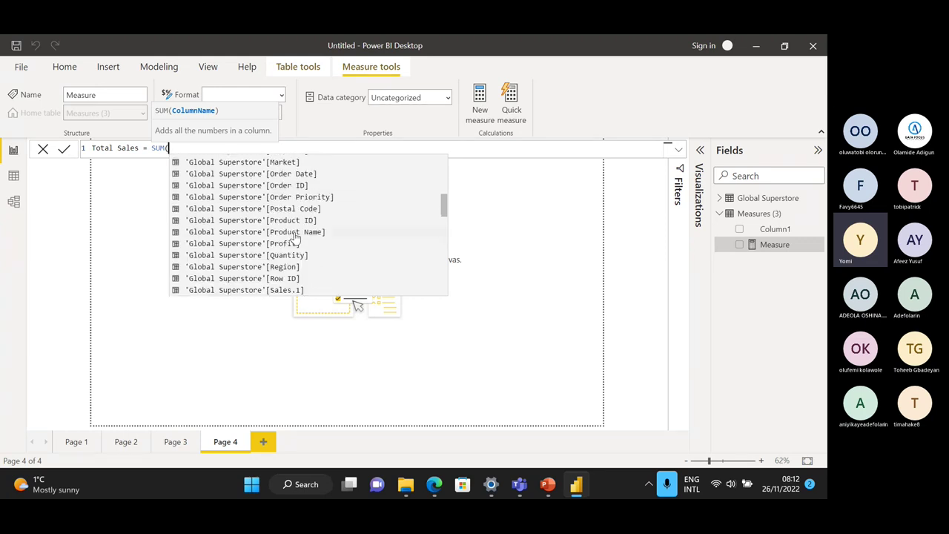
{"action": "scroll", "coordinate": [294, 236], "scroll_direction": "down", "scroll_amount": 1}
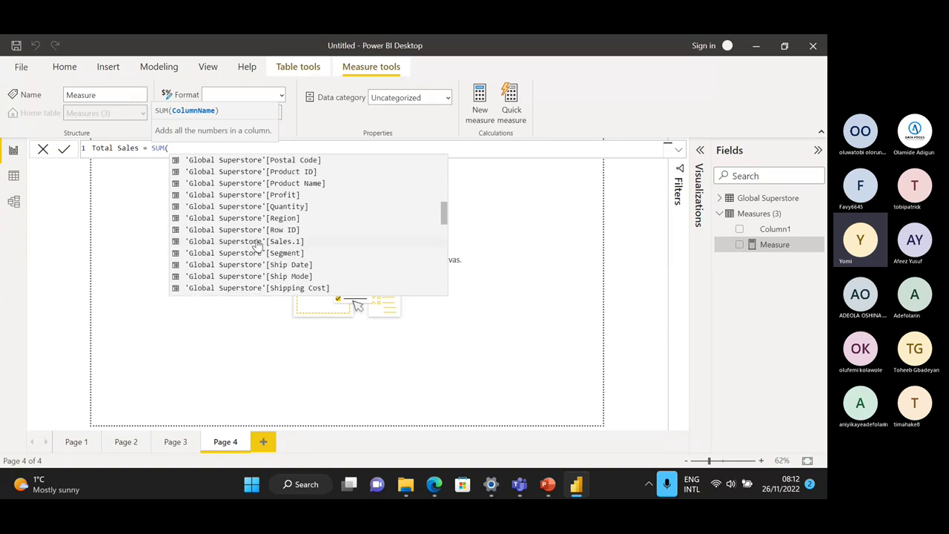
{"action": "left_click", "coordinate": [259, 246]}
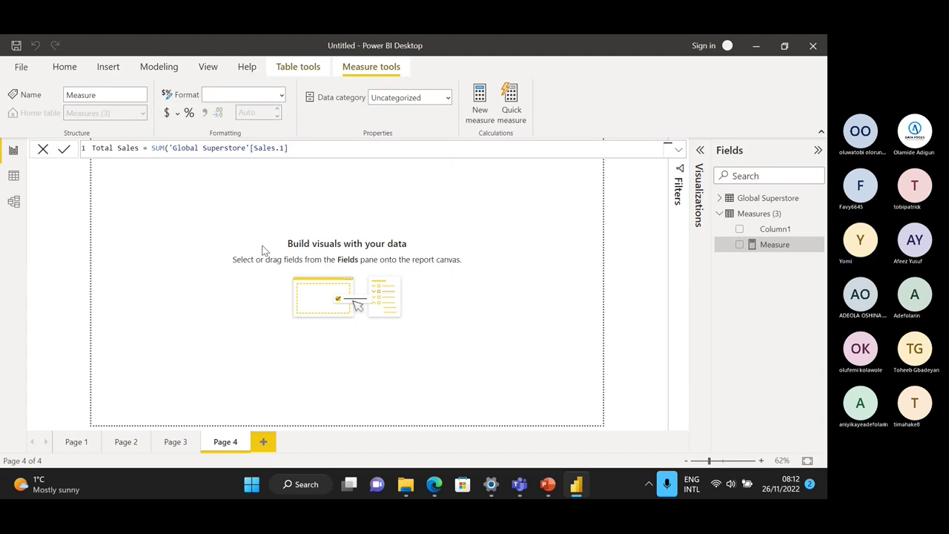
{"action": "type", "text": ")"}
{"action": "key", "text": "Return"}
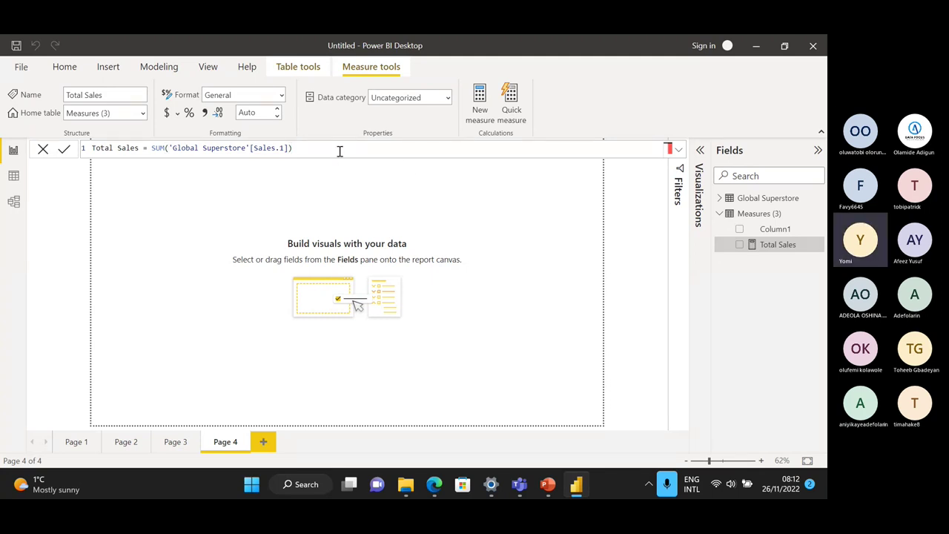
Step: Clear the expression of the Total Sales measure and re-enter it as the SUM of the Global Superstore Sales.1 column
{"action": "left_click", "coordinate": [677, 152]}
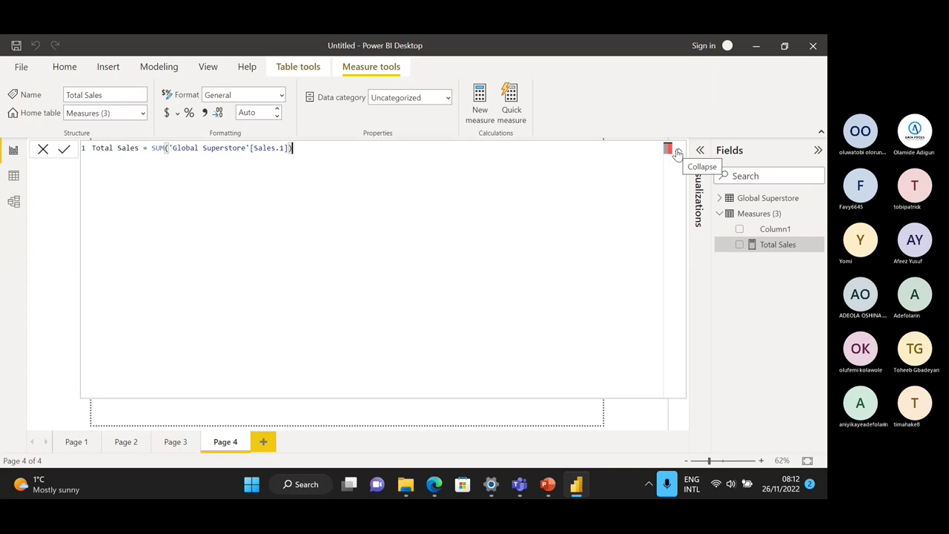
{"action": "left_click", "coordinate": [677, 152]}
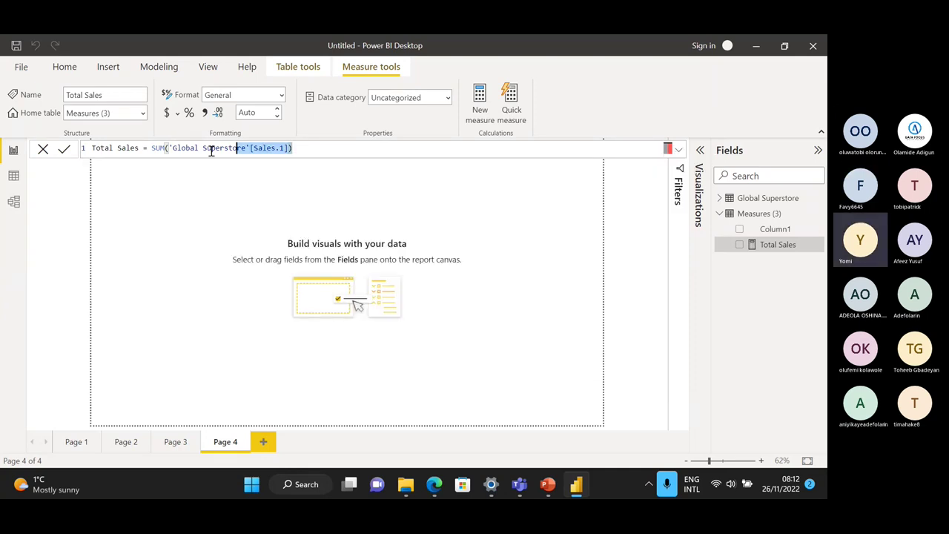
{"action": "left_click", "coordinate": [153, 148], "text": "shift"}
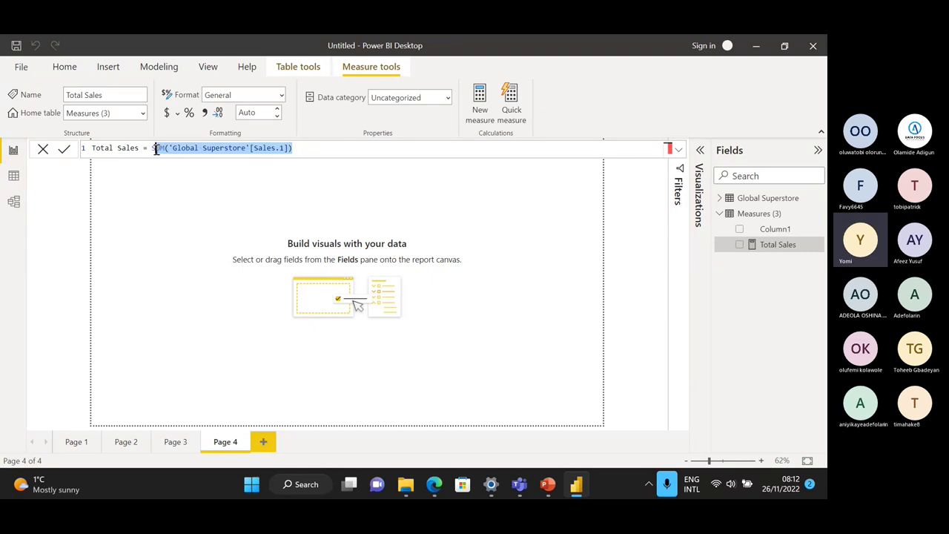
{"action": "key", "text": "BackSpace"}
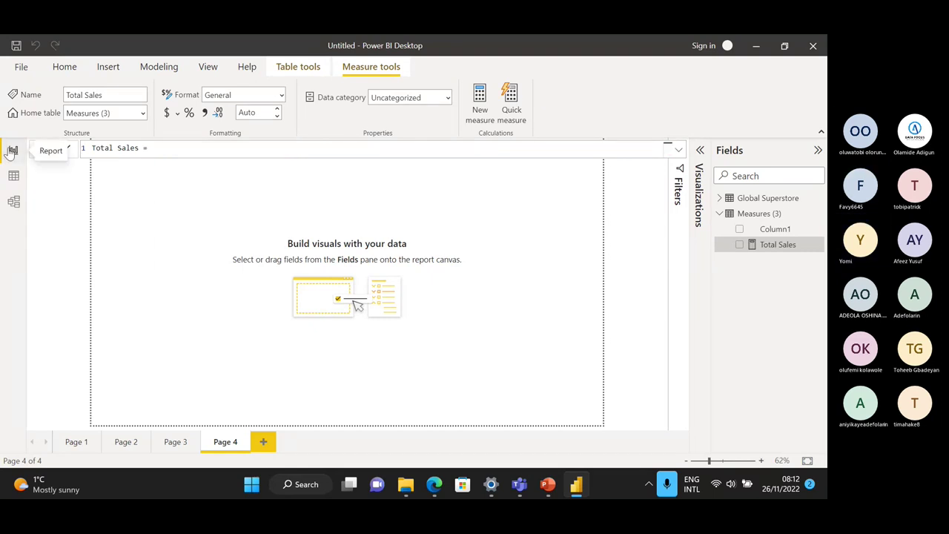
{"action": "type", "text": "Sum"}
{"action": "key", "text": "Escape"}
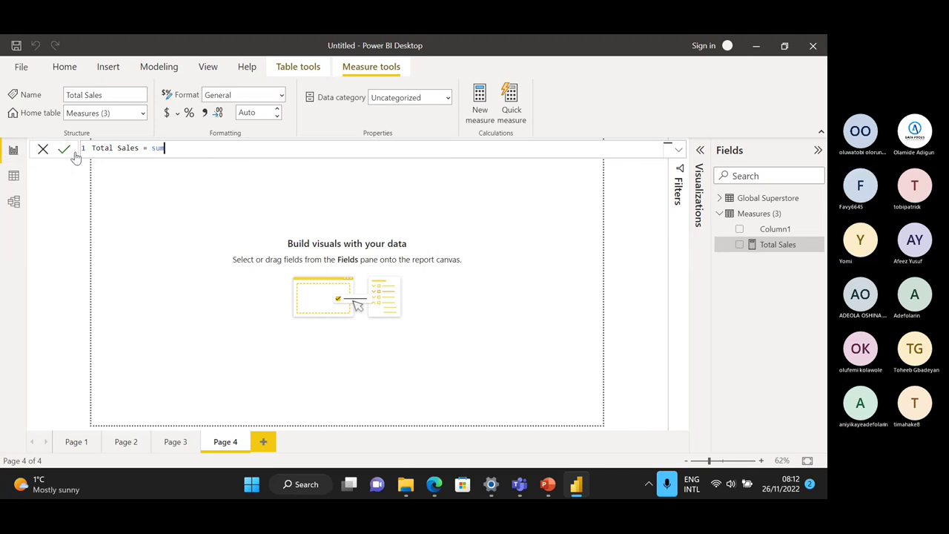
{"action": "key", "text": "ctrl+space"}
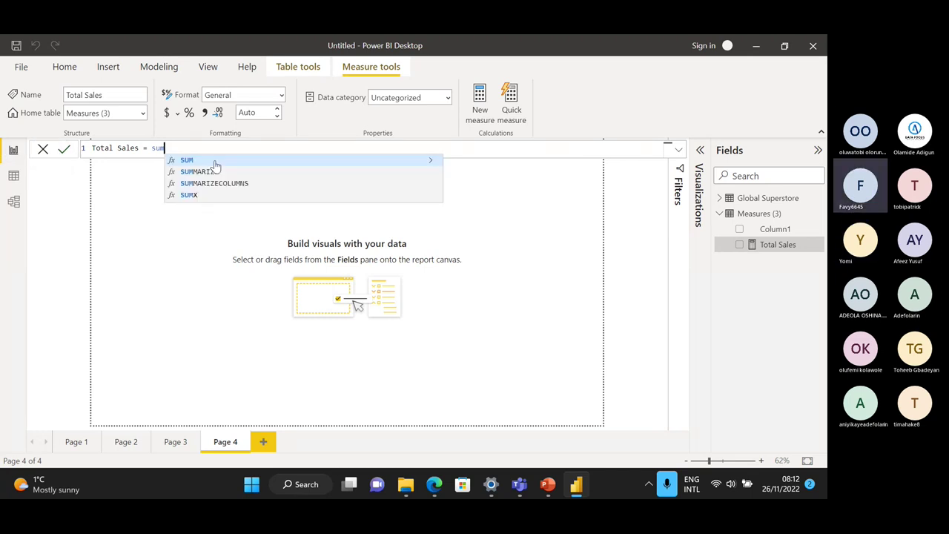
{"action": "left_click", "coordinate": [212, 163]}
{"action": "scroll", "coordinate": [277, 215], "scroll_direction": "up", "scroll_amount": 10}
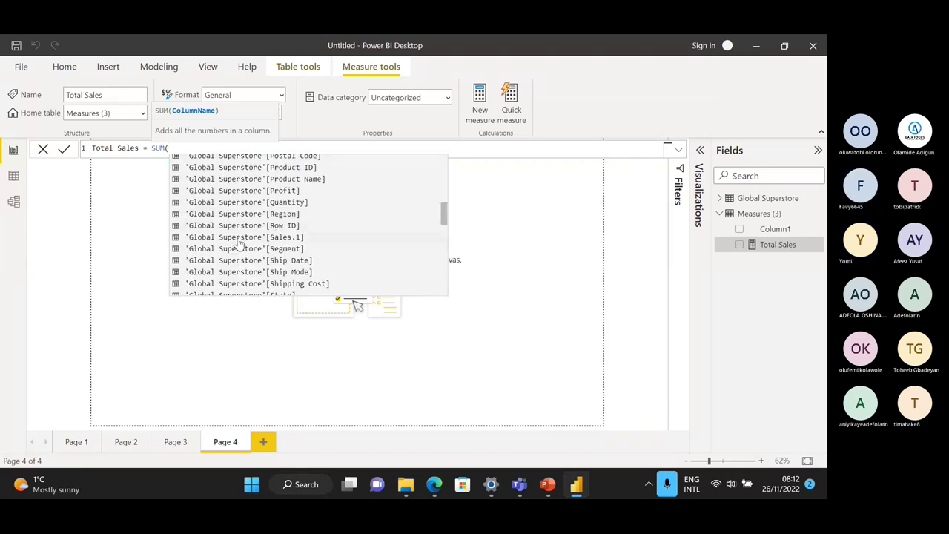
{"action": "left_click", "coordinate": [238, 239]}
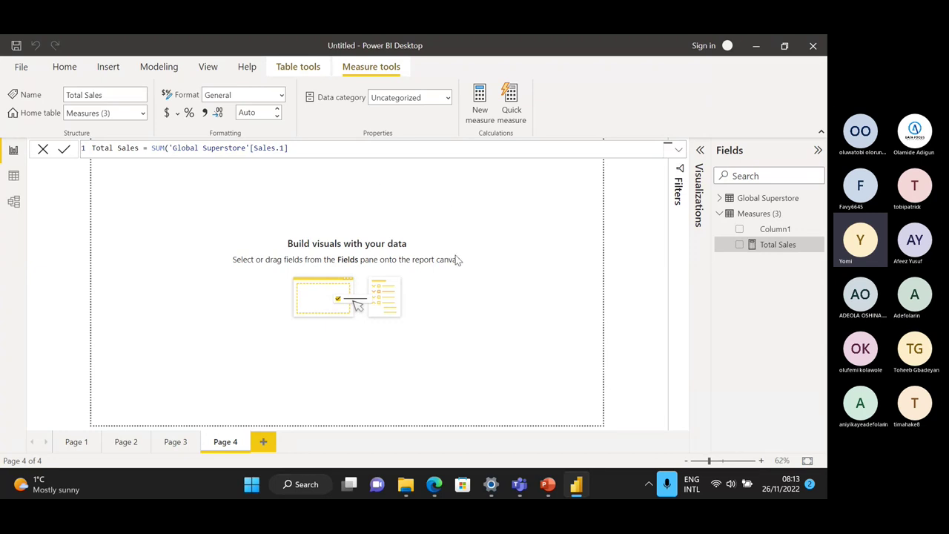
Step: Add the Total Sales measure to the Page 4 canvas as a column chart and widen the chart slightly
{"action": "left_click", "coordinate": [740, 245]}
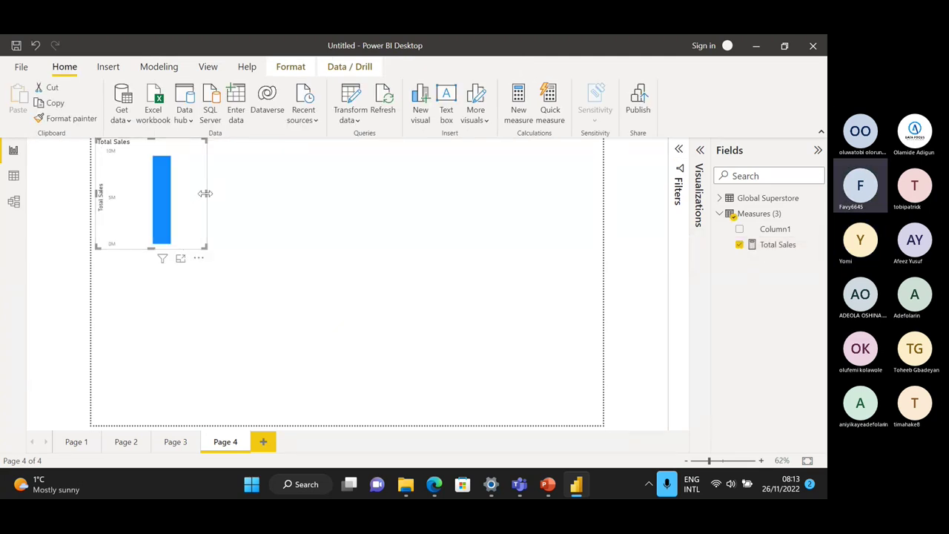
{"action": "left_click_drag", "start_coordinate": [206, 194], "coordinate": [247, 207]}
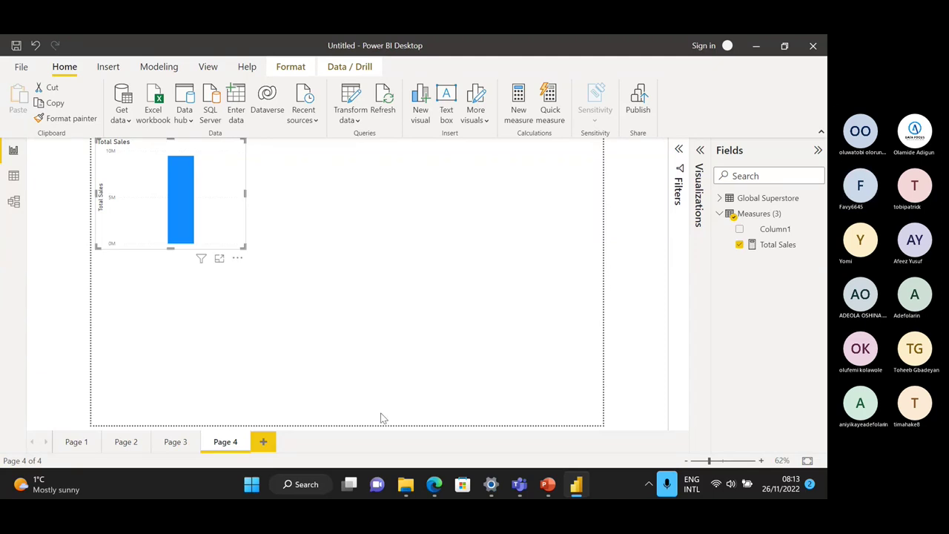
{"action": "mouse_move", "coordinate": [437, 486]}
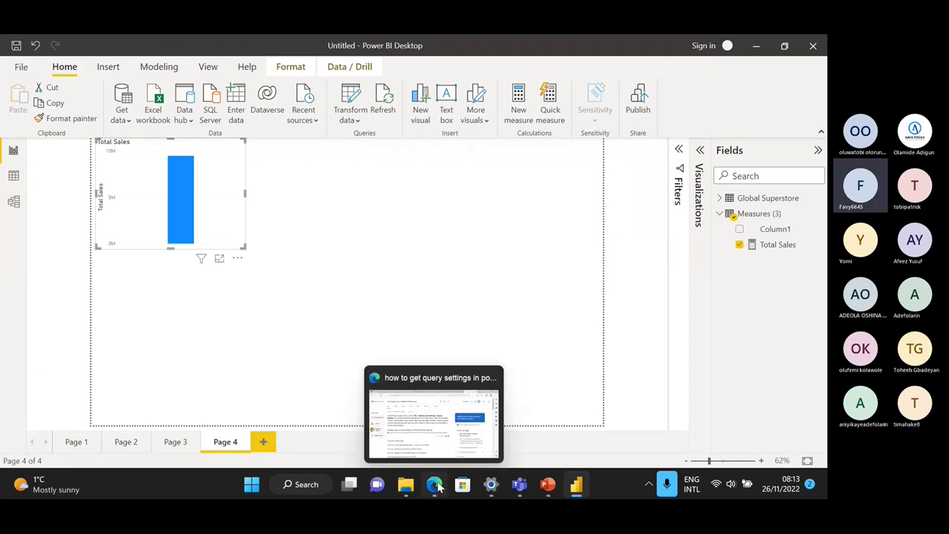
{"action": "left_click", "coordinate": [519, 484]}
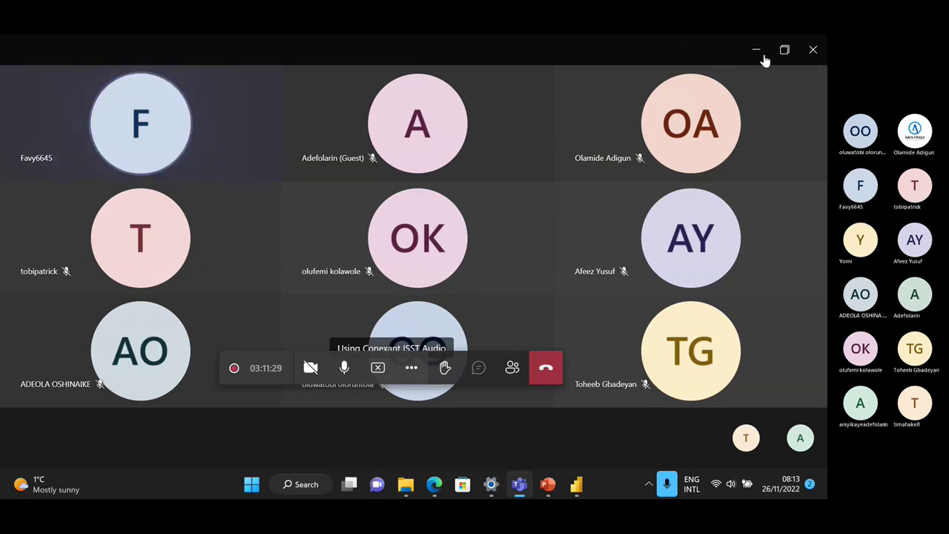
{"action": "mouse_move", "coordinate": [522, 486]}
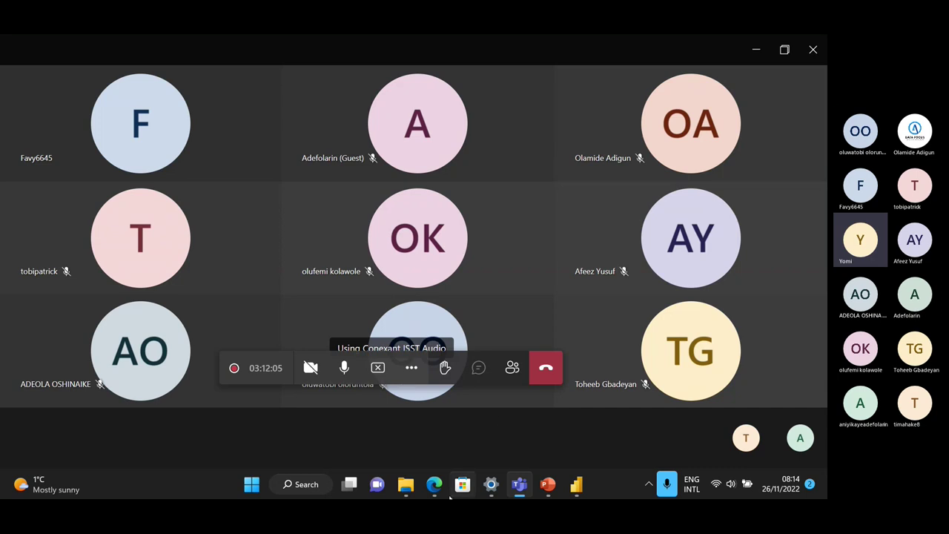
{"action": "left_click", "coordinate": [576, 485]}
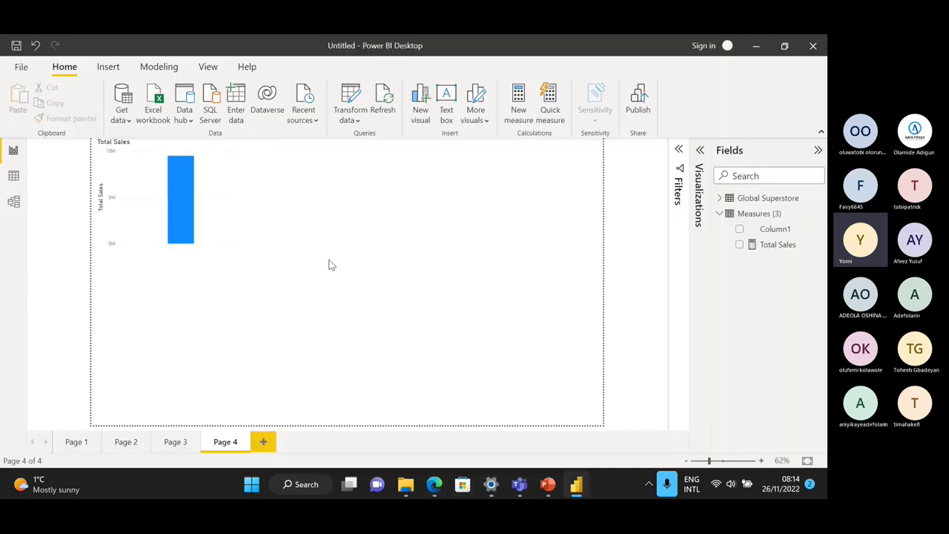
Step: Examine the Global Superstore table's rows in the data view, through to its sales, quantity, discount and profit columns
{"action": "left_click", "coordinate": [13, 175]}
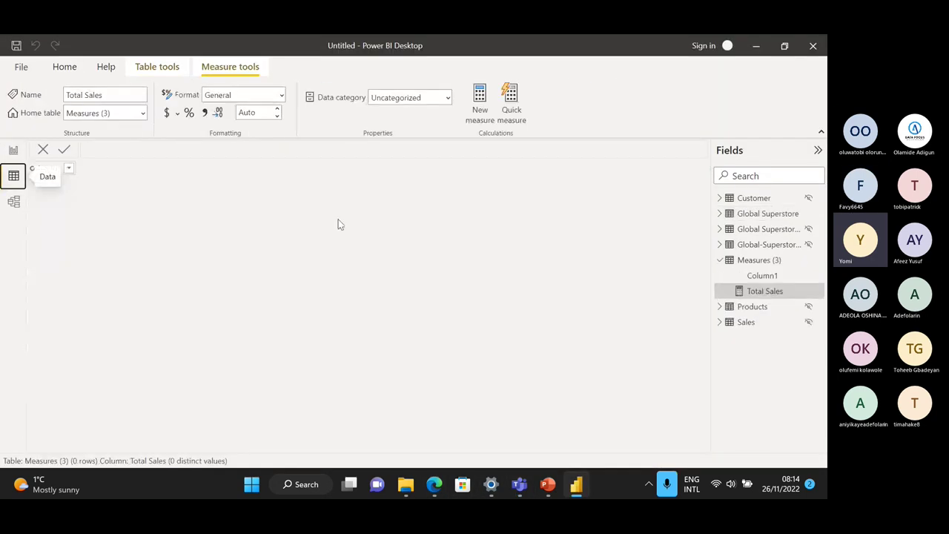
{"action": "left_click", "coordinate": [766, 216]}
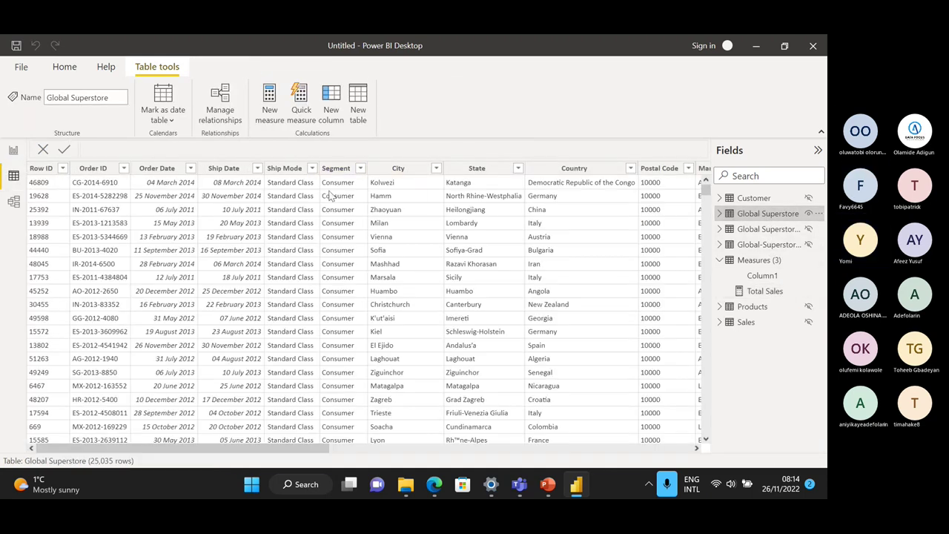
{"action": "left_click", "coordinate": [438, 449]}
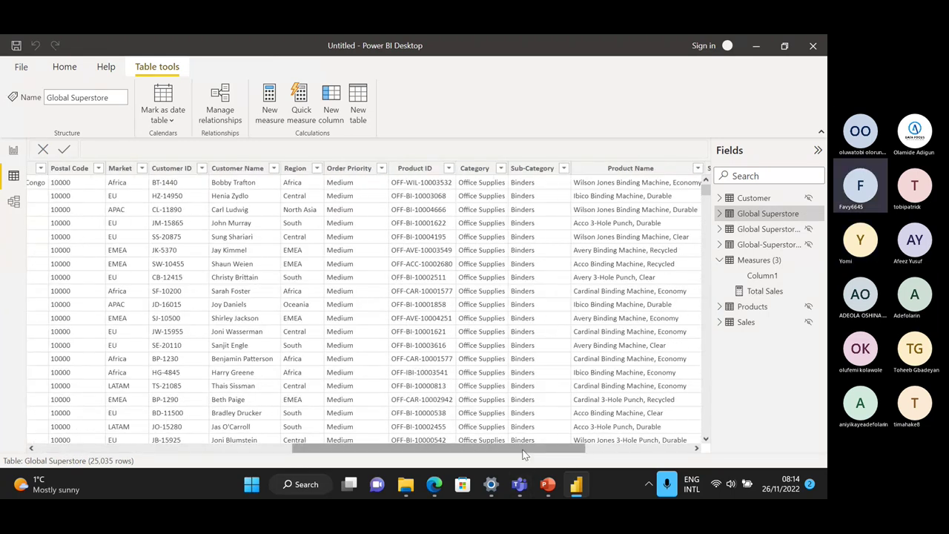
{"action": "left_click_drag", "start_coordinate": [526, 451], "coordinate": [633, 451]}
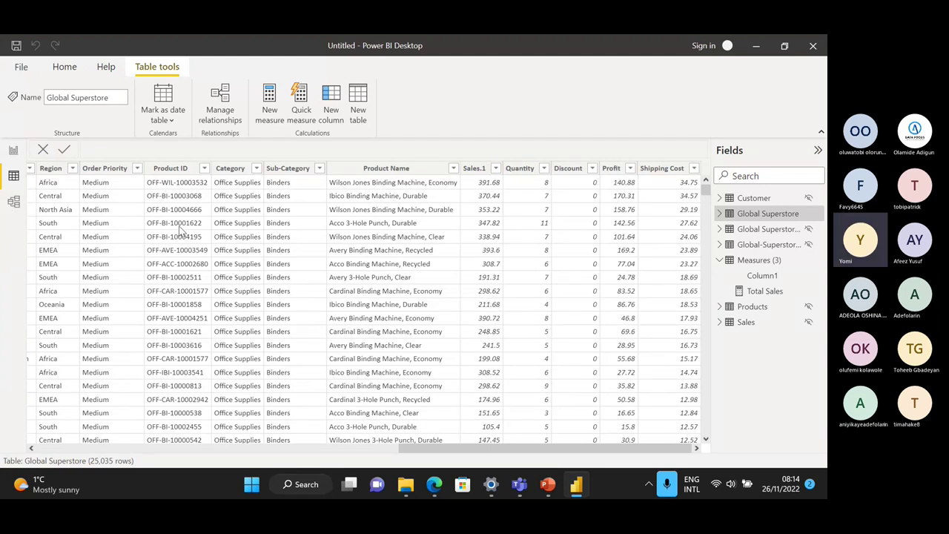
Step: Return to the report view and create a new measure named Total sales2 in the Measures table
{"action": "left_click", "coordinate": [14, 152]}
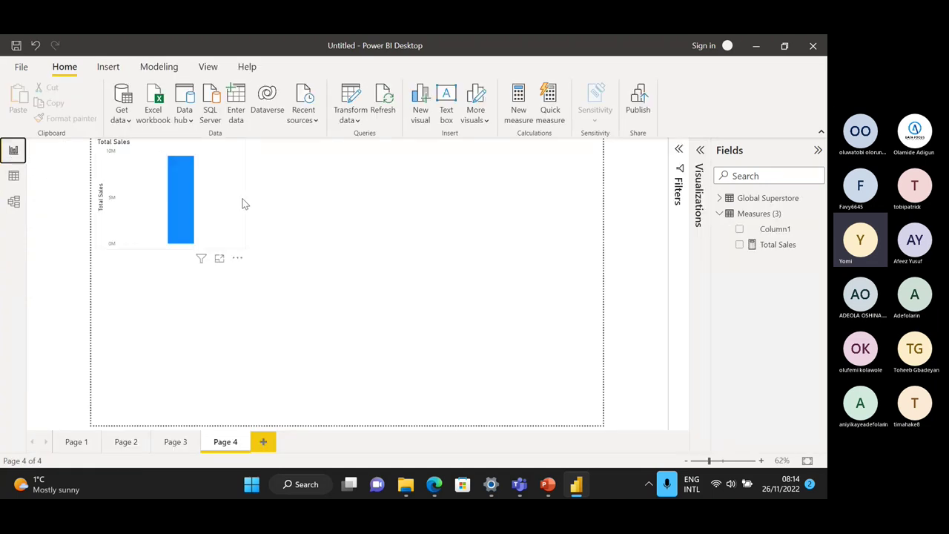
{"action": "left_click", "coordinate": [779, 247]}
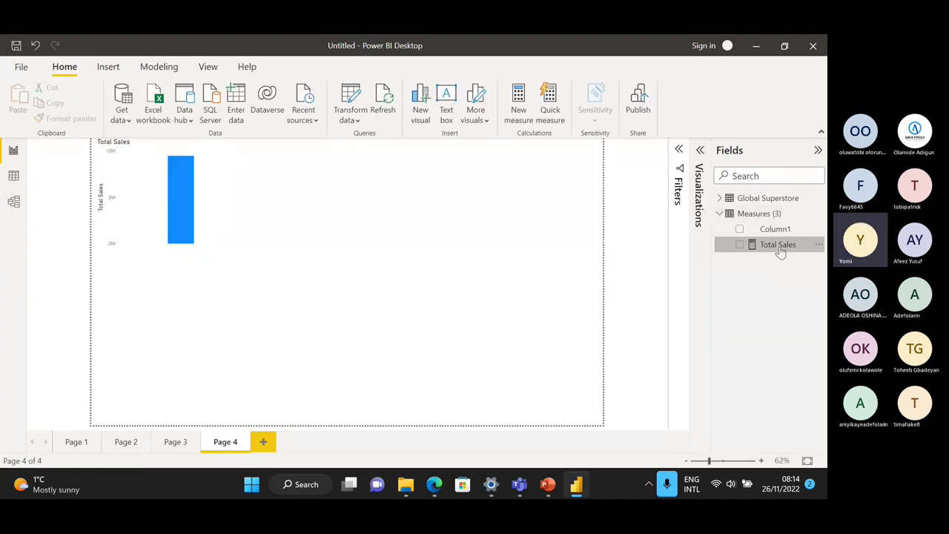
{"action": "left_click", "coordinate": [819, 230]}
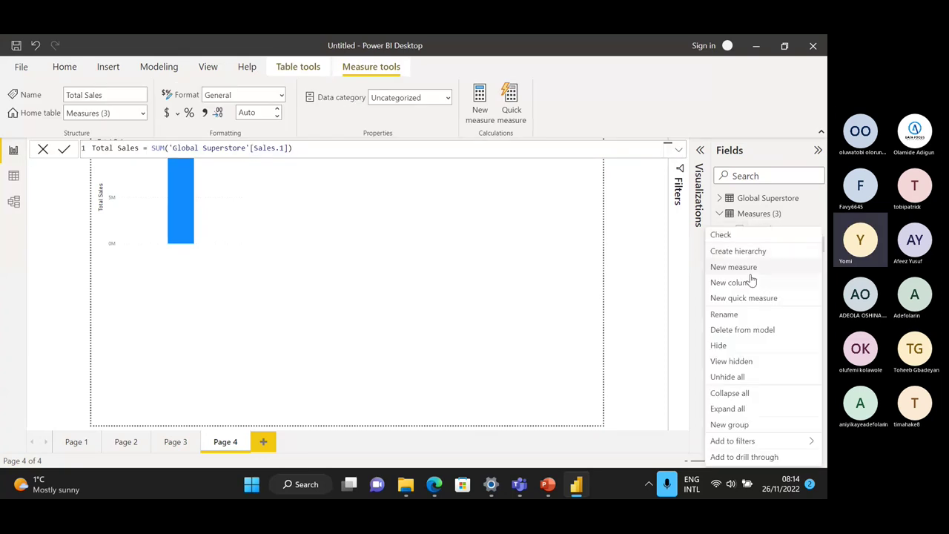
{"action": "left_click", "coordinate": [466, 210]}
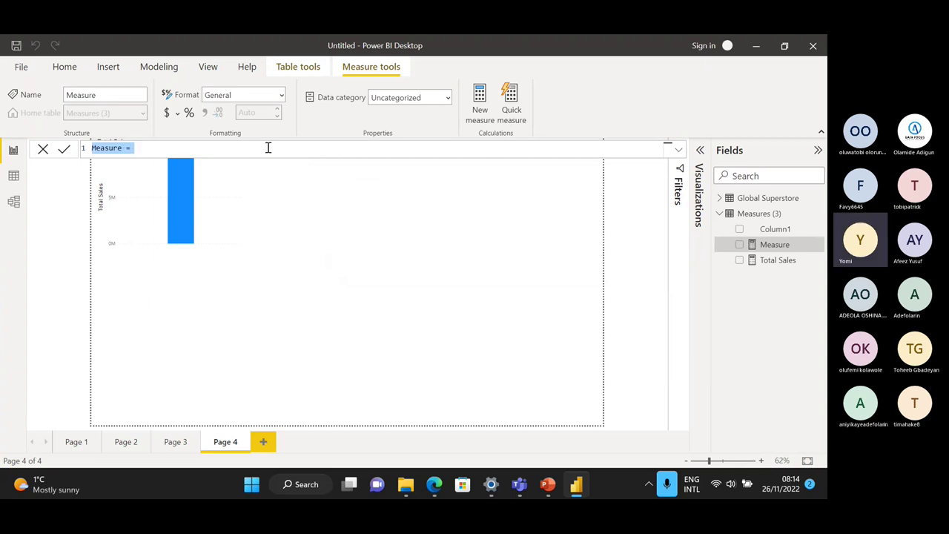
{"action": "key", "text": "BackSpace"}
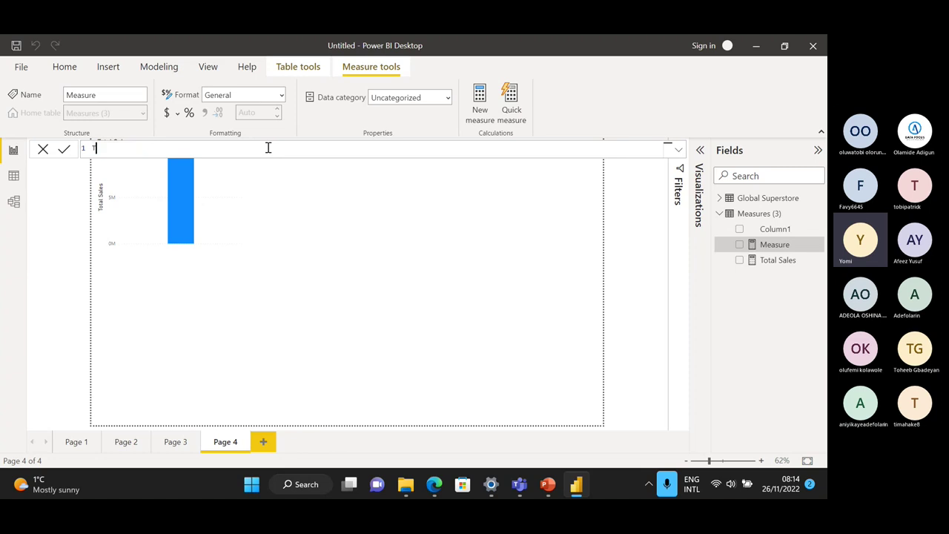
{"action": "type", "text": "Total saled"}
{"action": "key", "text": "BackSpace"}
{"action": "type", "text": "s2 = s"}
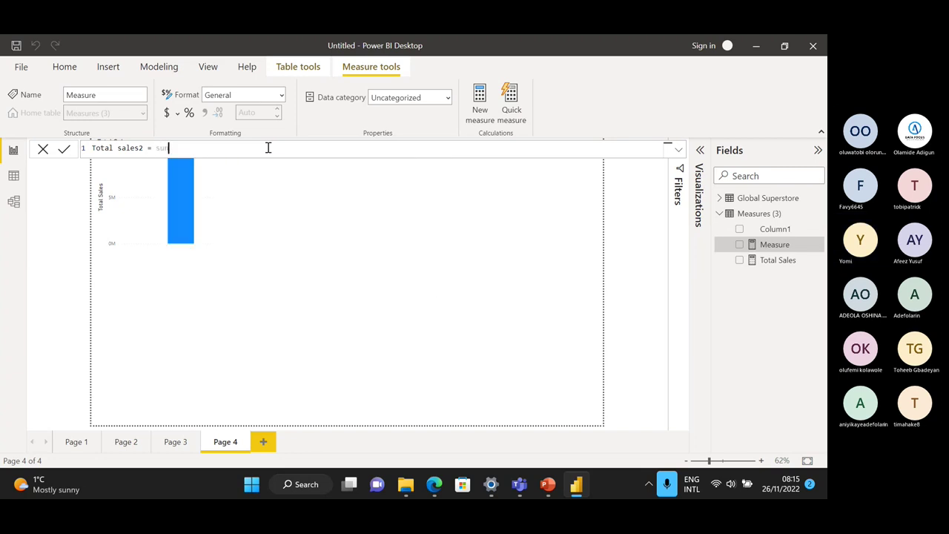
Step: Define the Total sales2 measure as the SUM of the Global Superstore table's Sales.1 column and commit it
{"action": "type", "text": "um"}
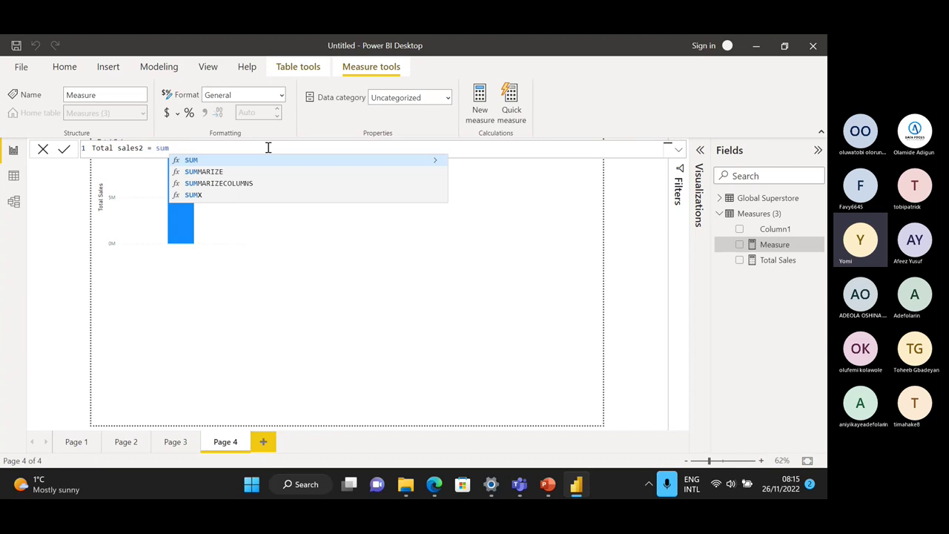
{"action": "left_click", "coordinate": [207, 160]}
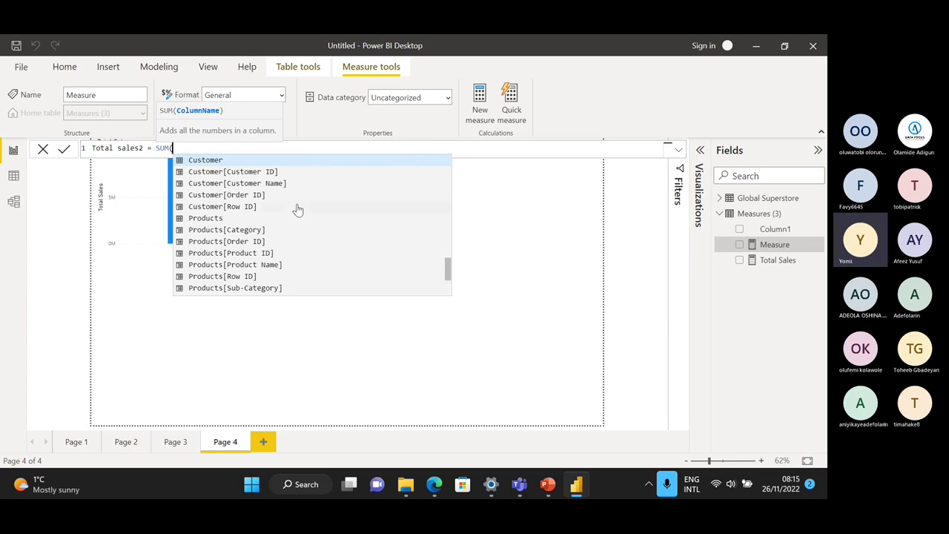
{"action": "scroll", "coordinate": [297, 212], "scroll_direction": "down", "scroll_amount": 1}
{"action": "scroll", "coordinate": [297, 211], "scroll_direction": "down", "scroll_amount": 1}
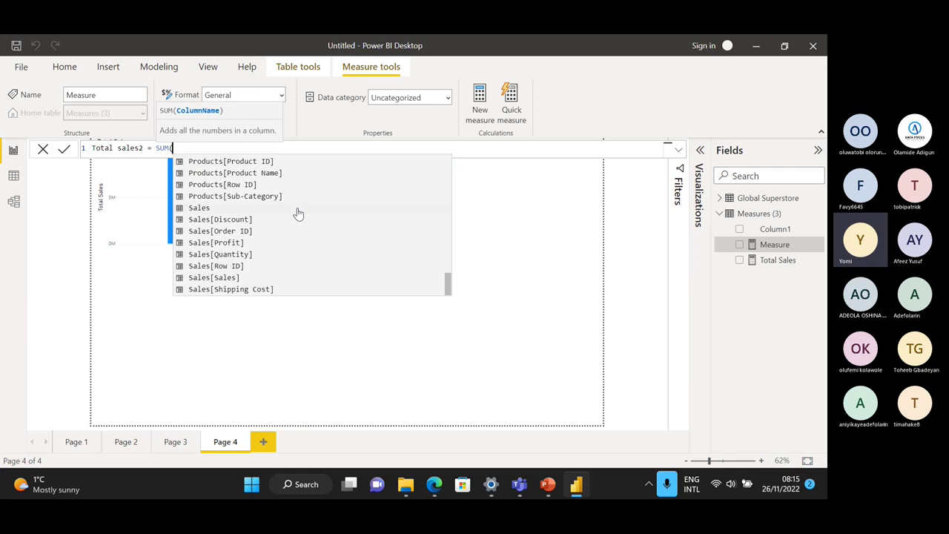
{"action": "scroll", "coordinate": [288, 222], "scroll_direction": "up", "scroll_amount": 5}
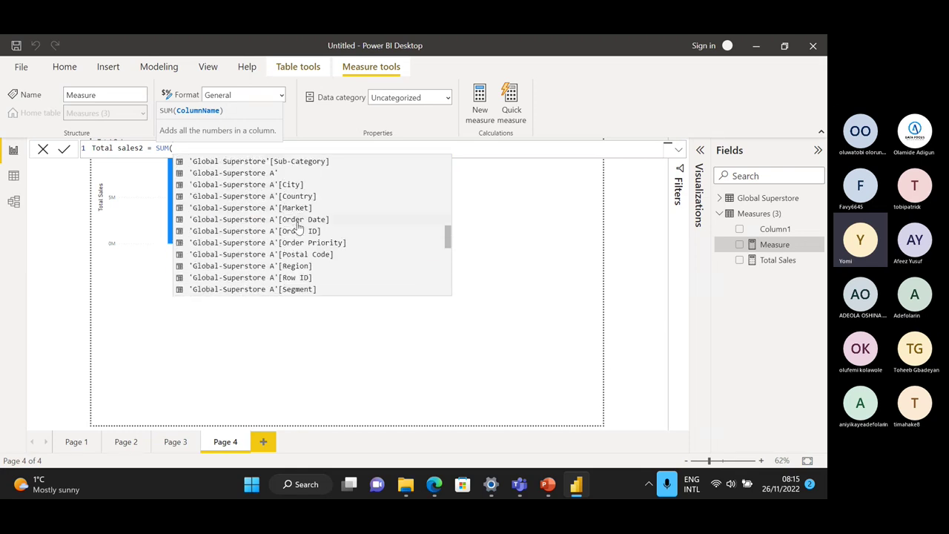
{"action": "scroll", "coordinate": [299, 229], "scroll_direction": "down", "scroll_amount": 1}
{"action": "scroll", "coordinate": [301, 234], "scroll_direction": "up", "scroll_amount": 1}
{"action": "scroll", "coordinate": [301, 235], "scroll_direction": "up", "scroll_amount": 1}
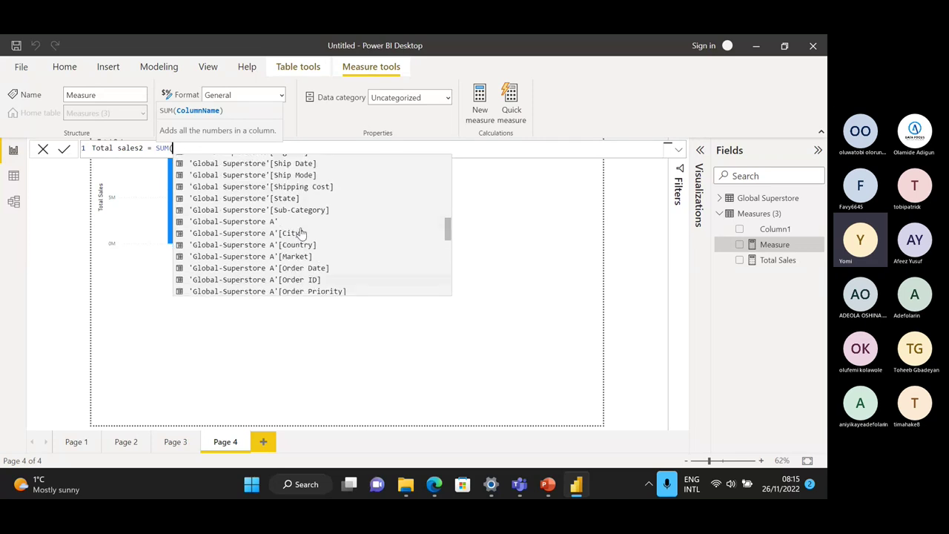
{"action": "scroll", "coordinate": [301, 234], "scroll_direction": "up", "scroll_amount": 1}
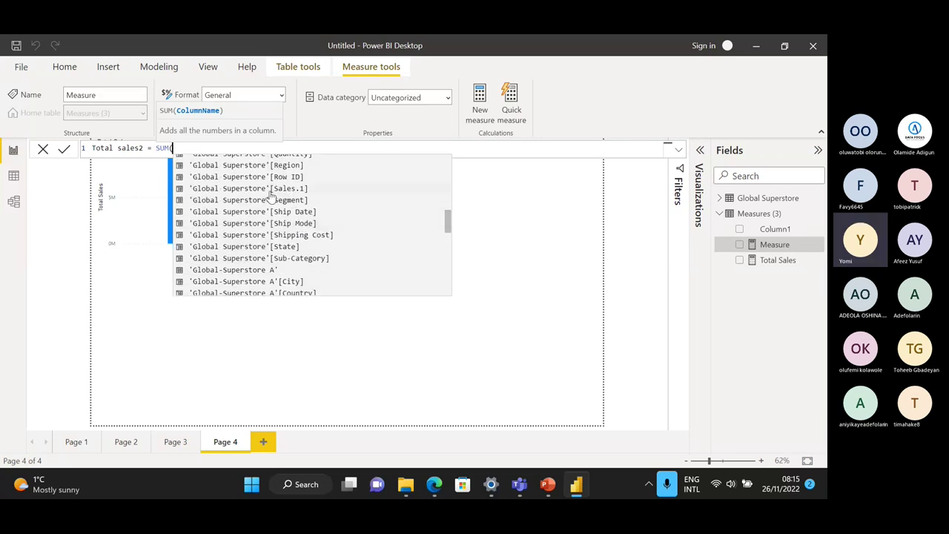
{"action": "left_click", "coordinate": [286, 189]}
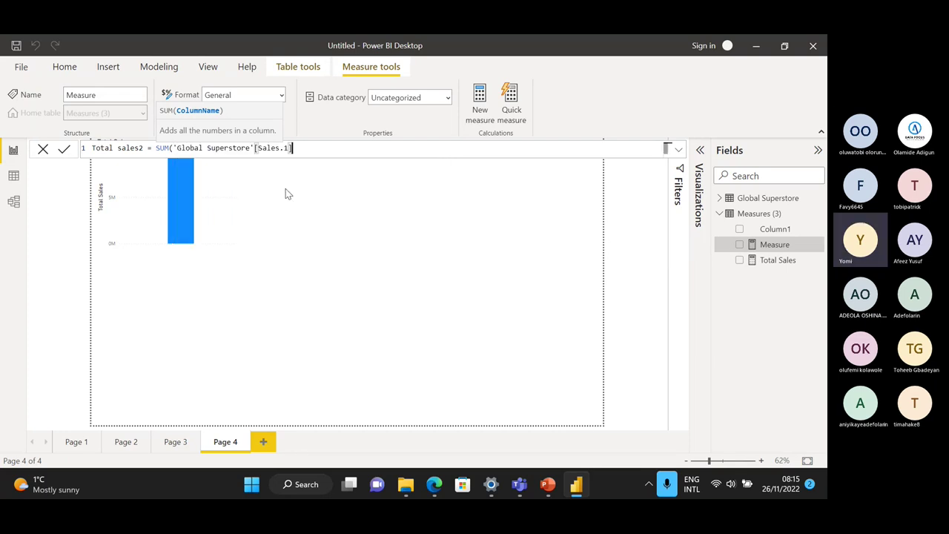
{"action": "key", "text": "Return"}
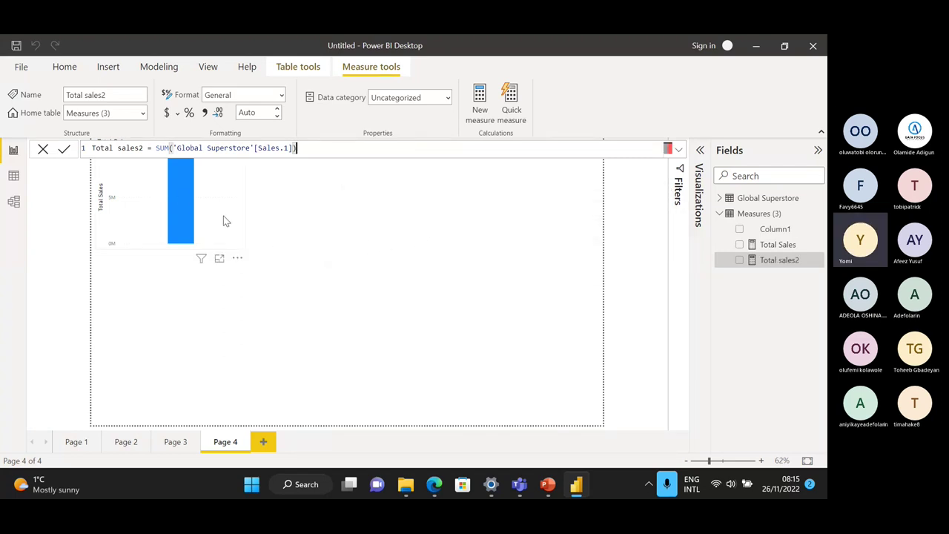
Step: Add the Total sales2 measure to Page 4 as a column chart and inspect its bar
{"action": "left_click", "coordinate": [739, 260]}
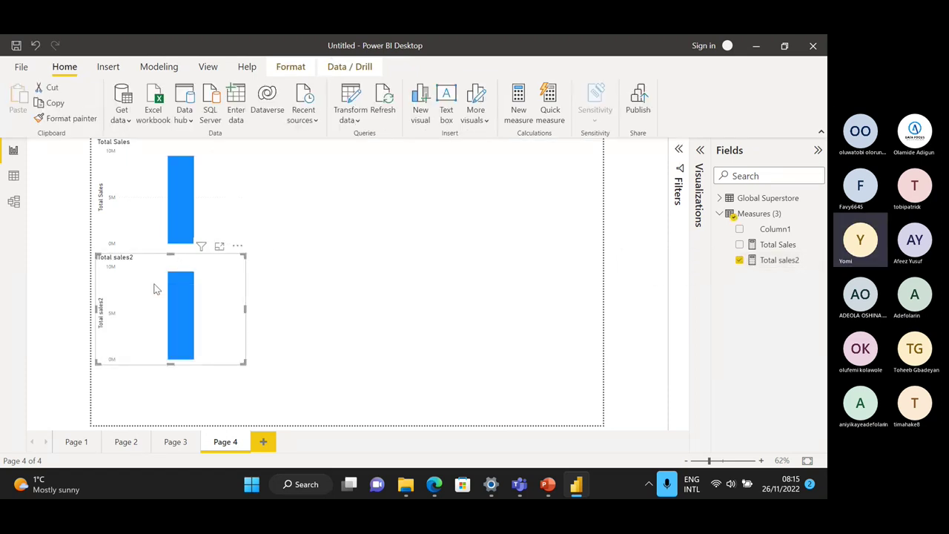
{"action": "mouse_move", "coordinate": [175, 277]}
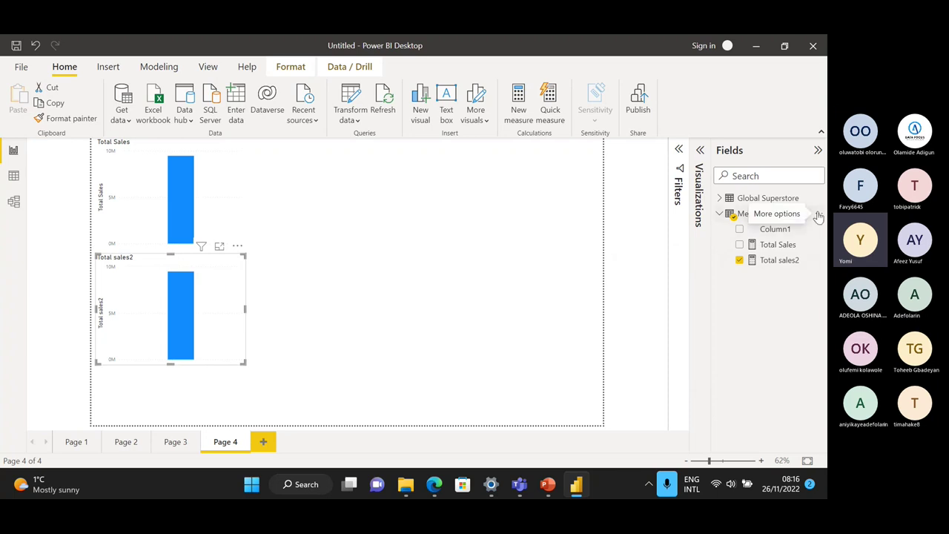
Step: Create another measure in the Measures table and name it Total Profit
{"action": "left_click", "coordinate": [818, 214]}
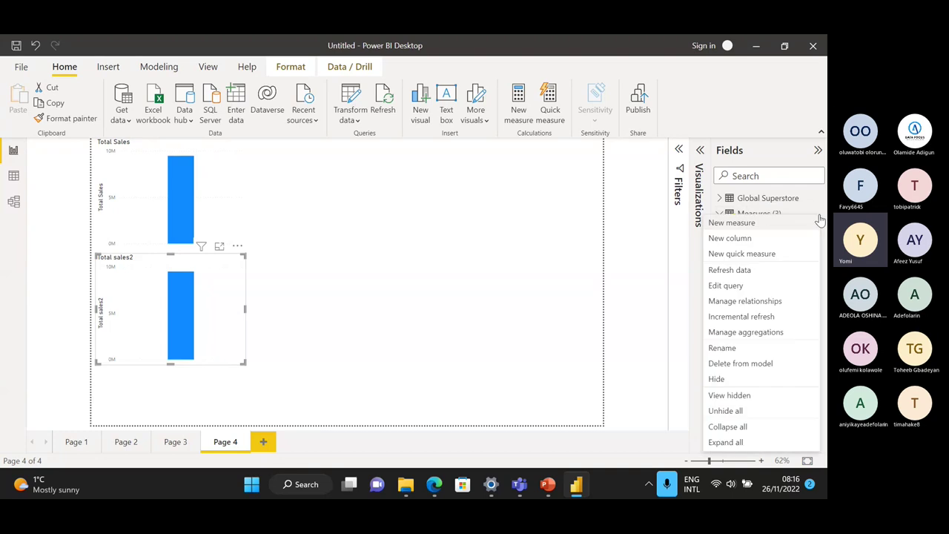
{"action": "left_click", "coordinate": [732, 223]}
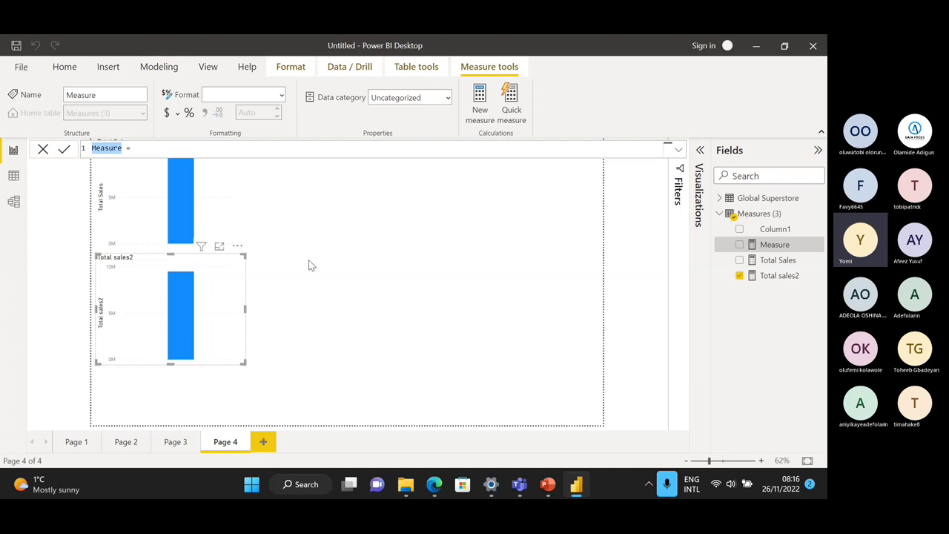
{"action": "type", "text": "Tota"}
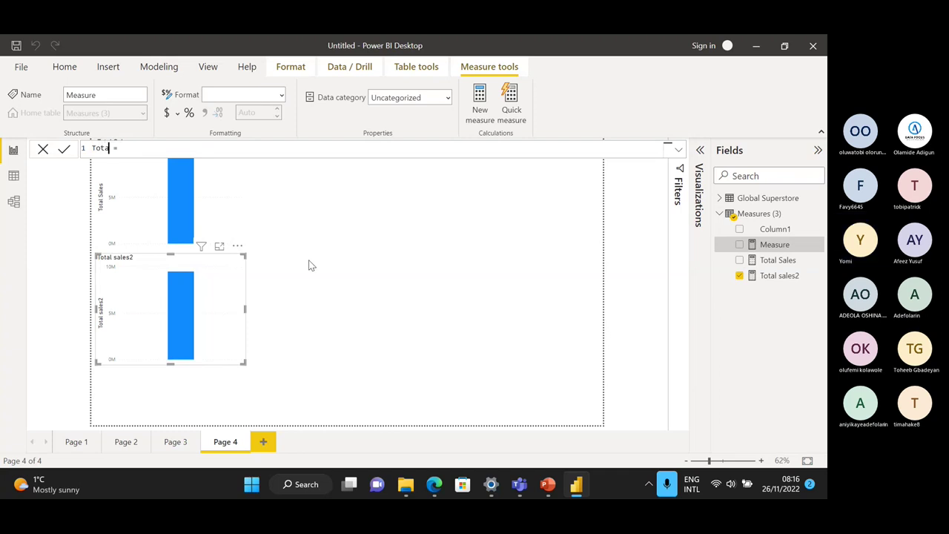
{"action": "type", "text": "l"}
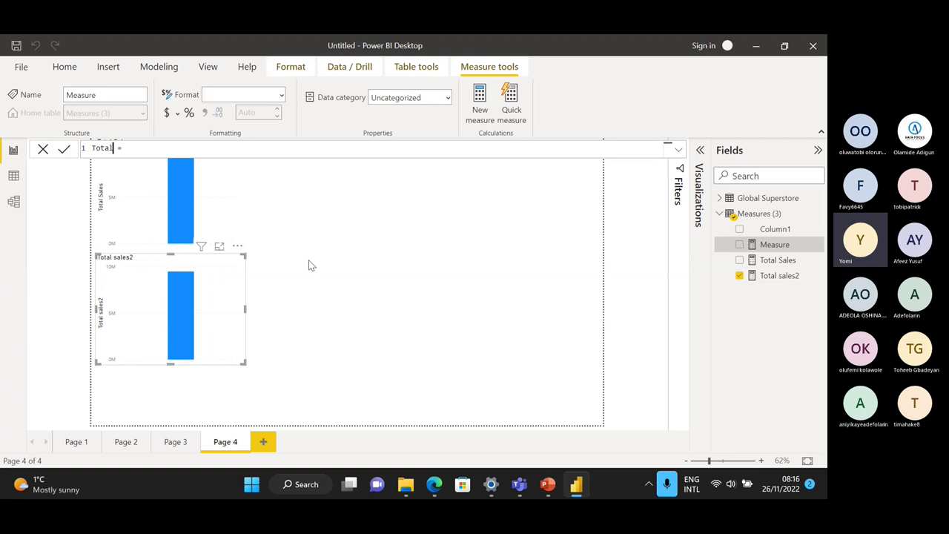
{"action": "type", "text": " Profit"}
Step: Define the Total Profit measure as the SUM of the Global Superstore table's Profit column and commit it
{"action": "left_click", "coordinate": [172, 152]}
{"action": "type", "text": "sum"}
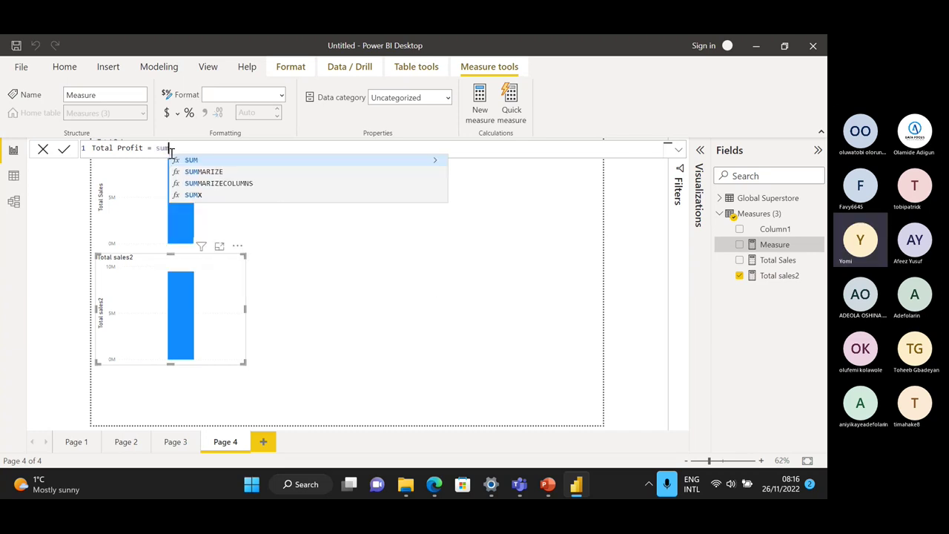
{"action": "left_click", "coordinate": [201, 161]}
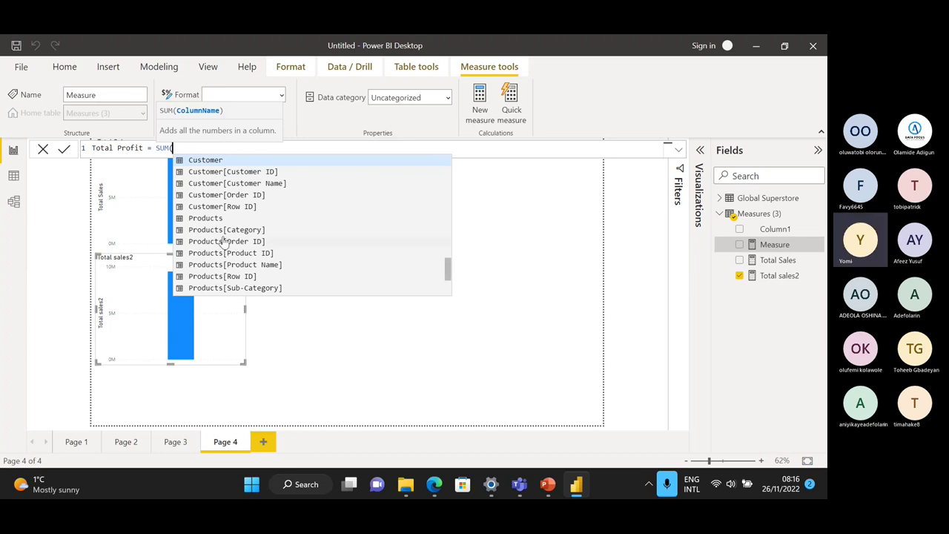
{"action": "scroll", "coordinate": [274, 193], "scroll_direction": "up", "scroll_amount": 5}
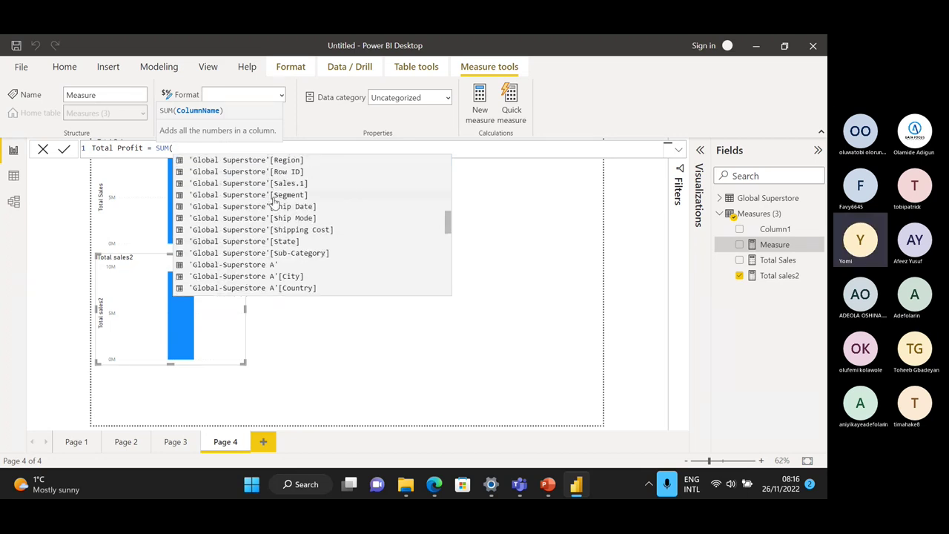
{"action": "scroll", "coordinate": [273, 229], "scroll_direction": "down", "scroll_amount": 2}
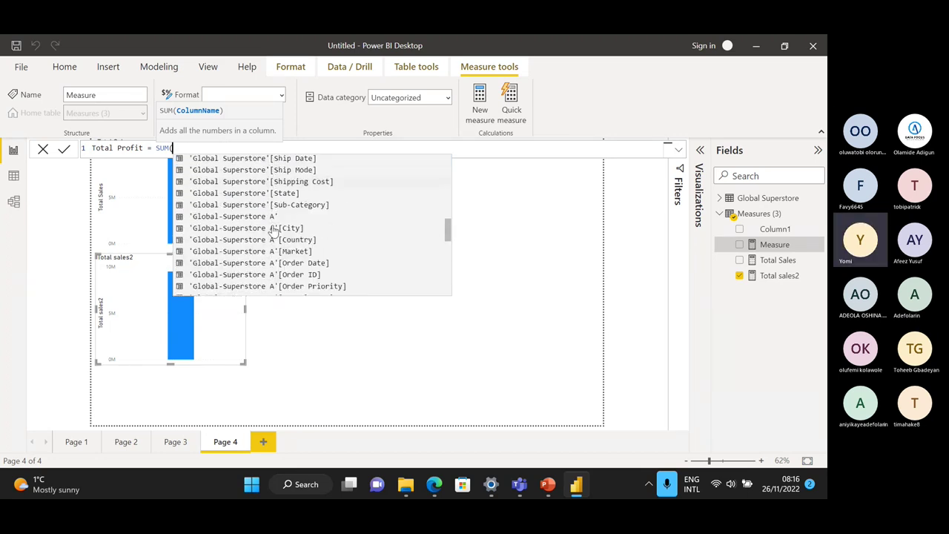
{"action": "scroll", "coordinate": [273, 230], "scroll_direction": "up", "scroll_amount": 4}
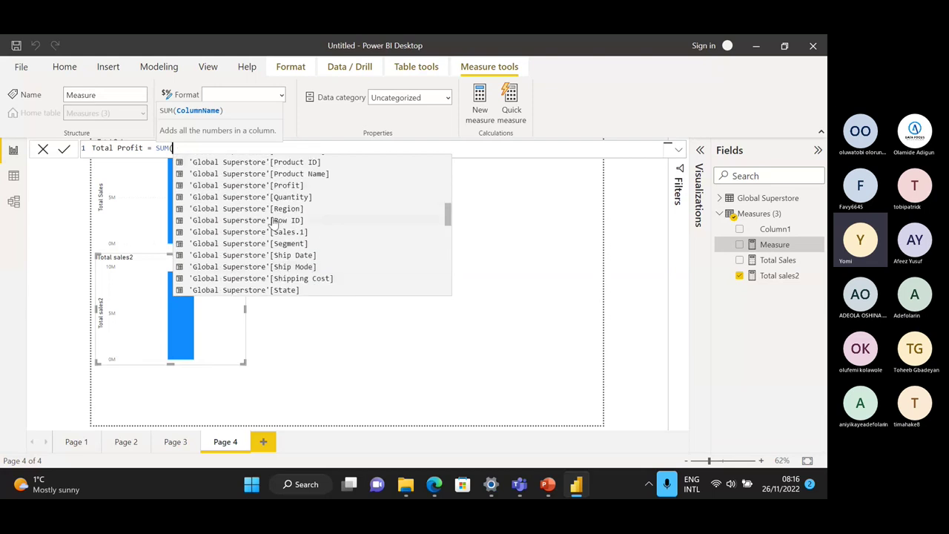
{"action": "scroll", "coordinate": [273, 222], "scroll_direction": "up", "scroll_amount": 2}
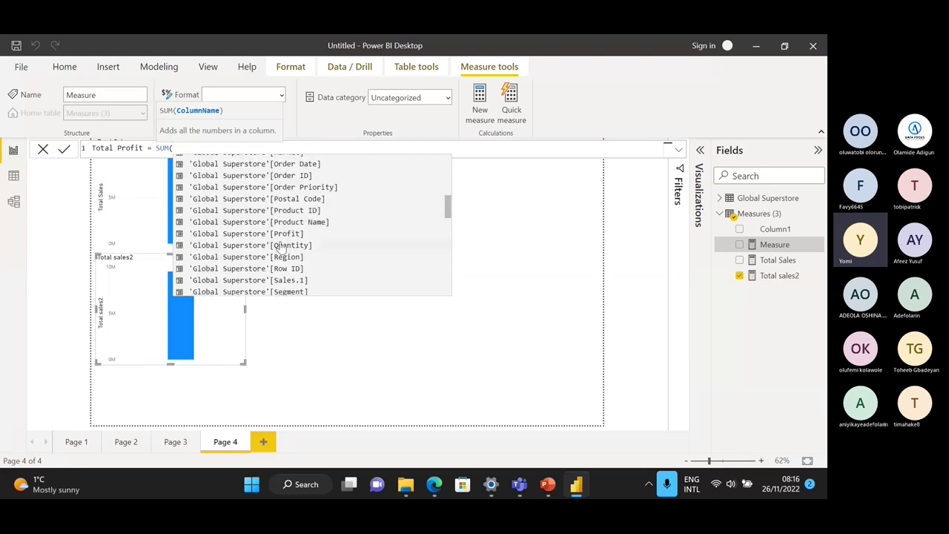
{"action": "left_click", "coordinate": [255, 234]}
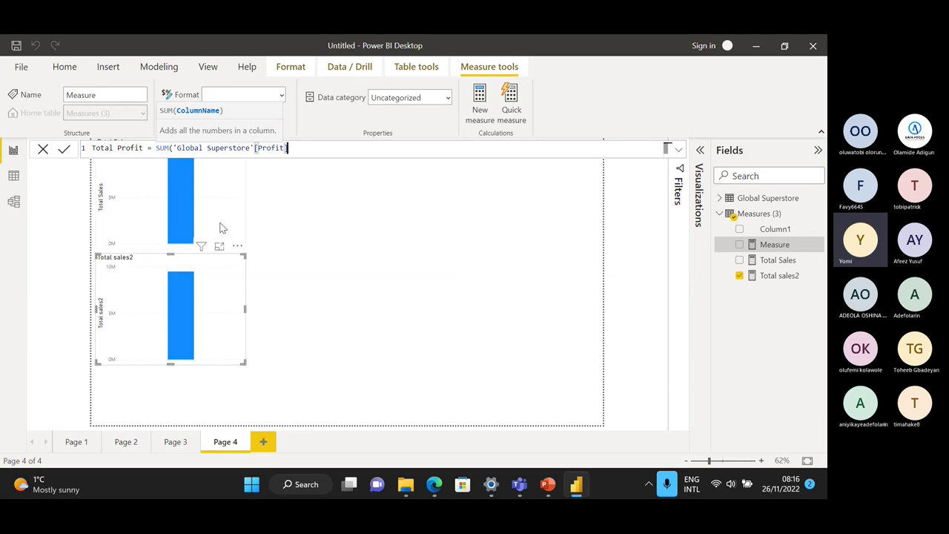
{"action": "type", "text": ")"}
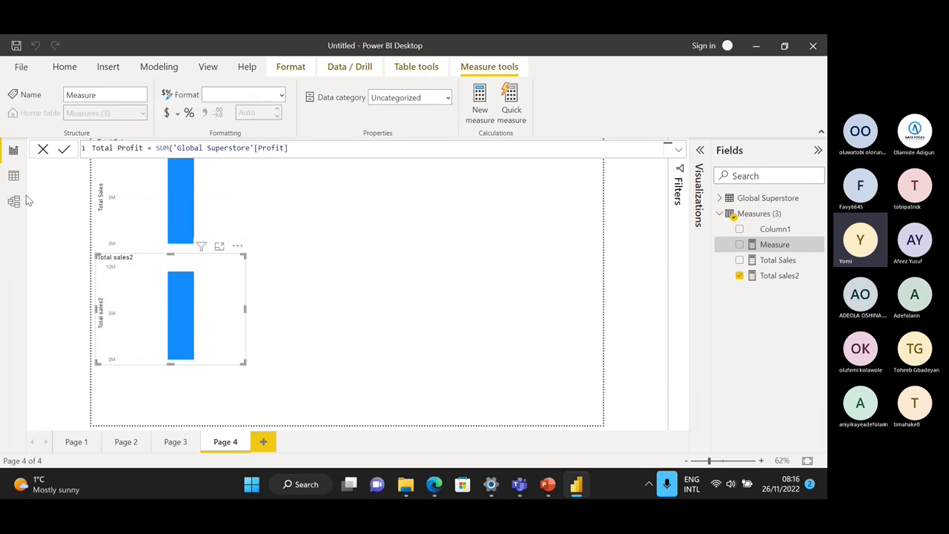
{"action": "key", "text": "Return"}
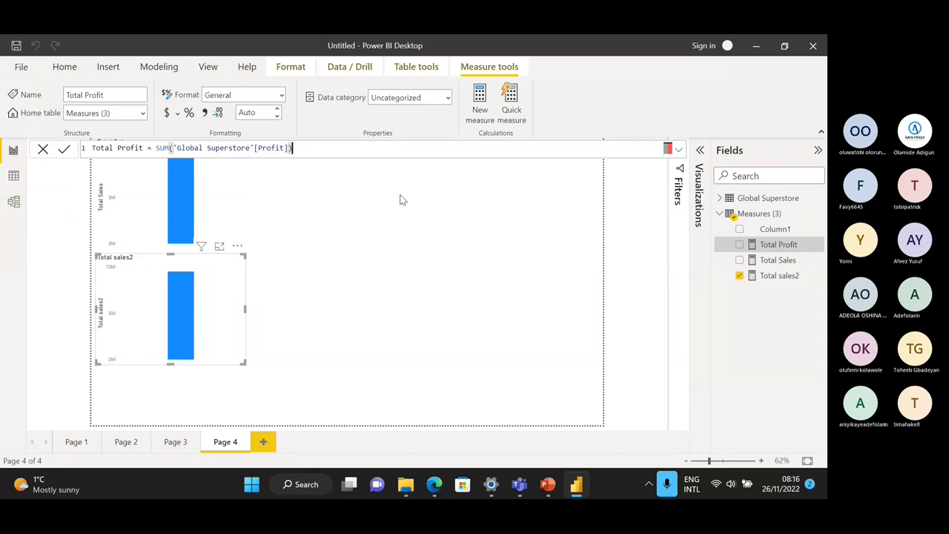
Step: Replace the Total sales2 chart on Page 4 with a column chart showing only Total Profit and inspect its bar
{"action": "left_click", "coordinate": [740, 245]}
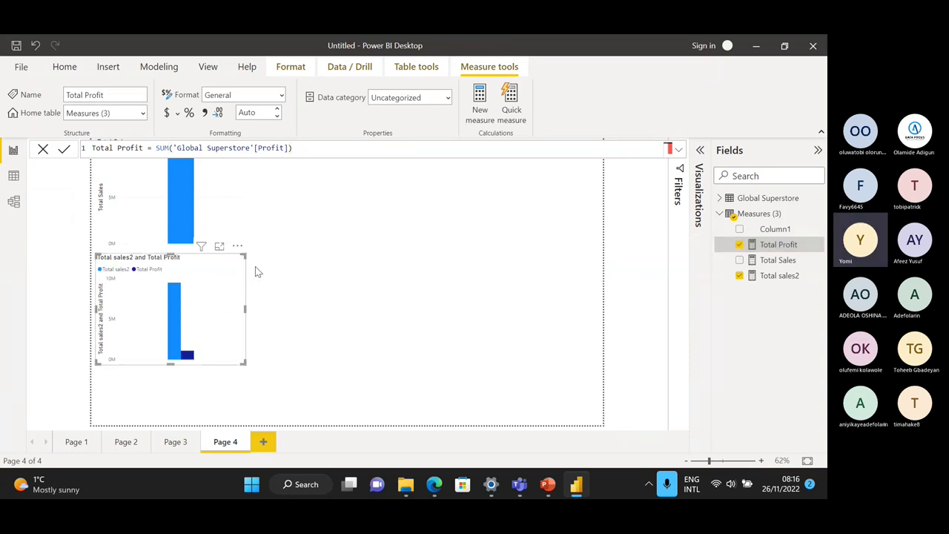
{"action": "key", "text": "Delete"}
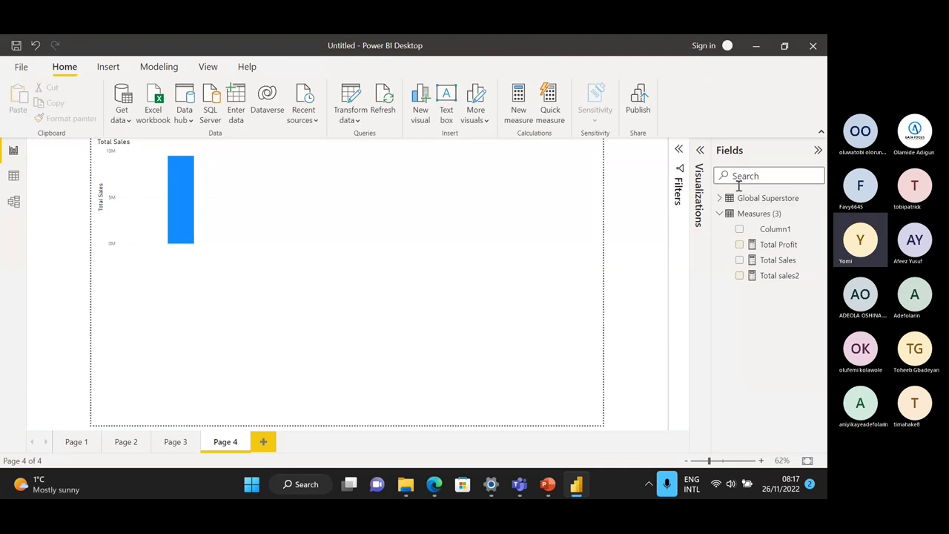
{"action": "left_click", "coordinate": [739, 246]}
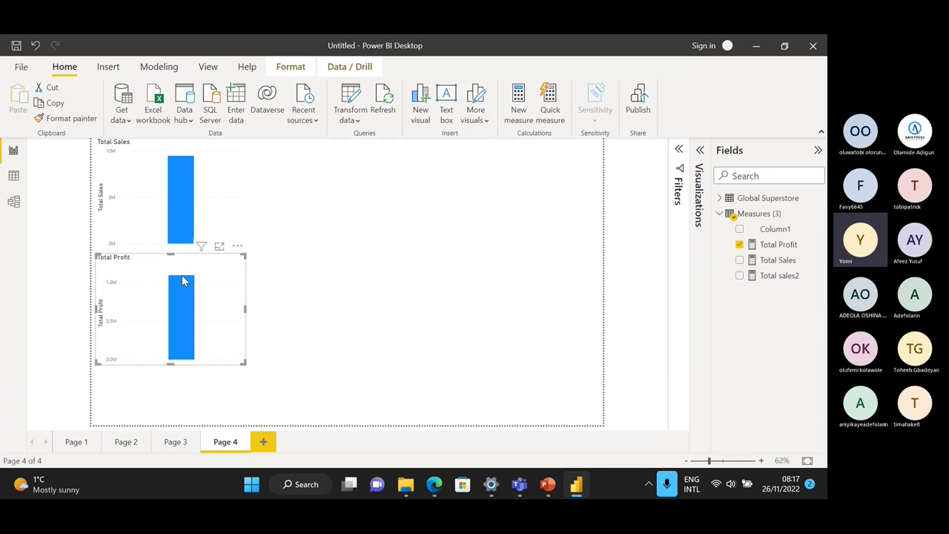
{"action": "mouse_move", "coordinate": [182, 279]}
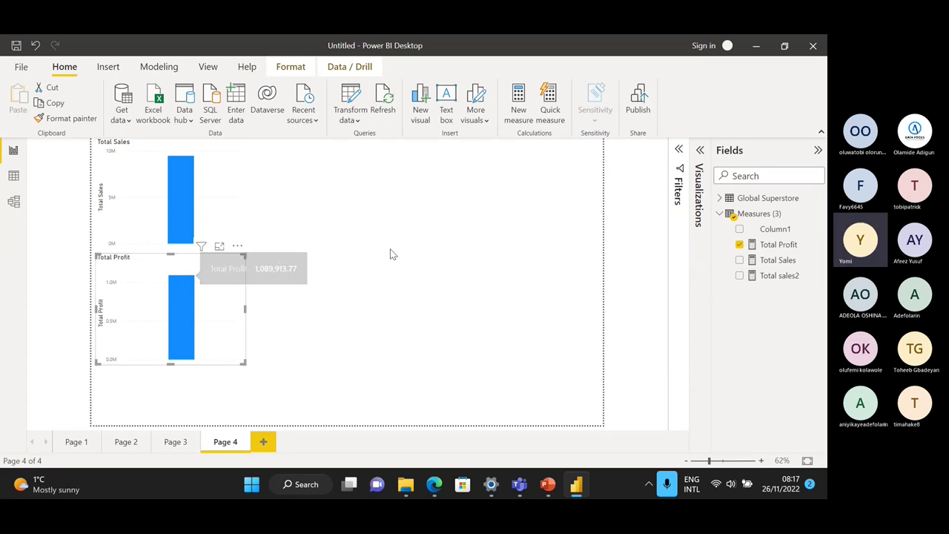
Step: Create another measure in the Measures table and name it Total SHipping Cost
{"action": "left_click", "coordinate": [283, 267]}
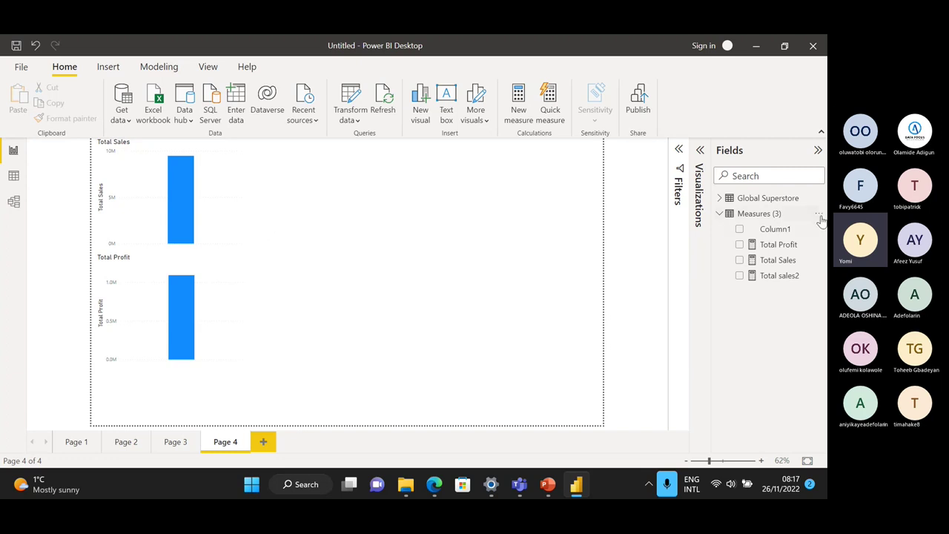
{"action": "left_click", "coordinate": [820, 215]}
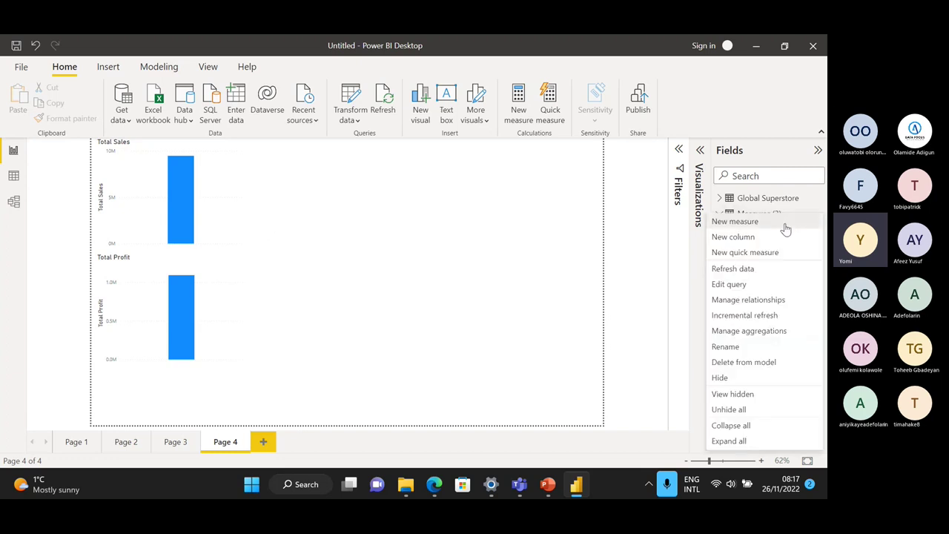
{"action": "key", "text": "Escape"}
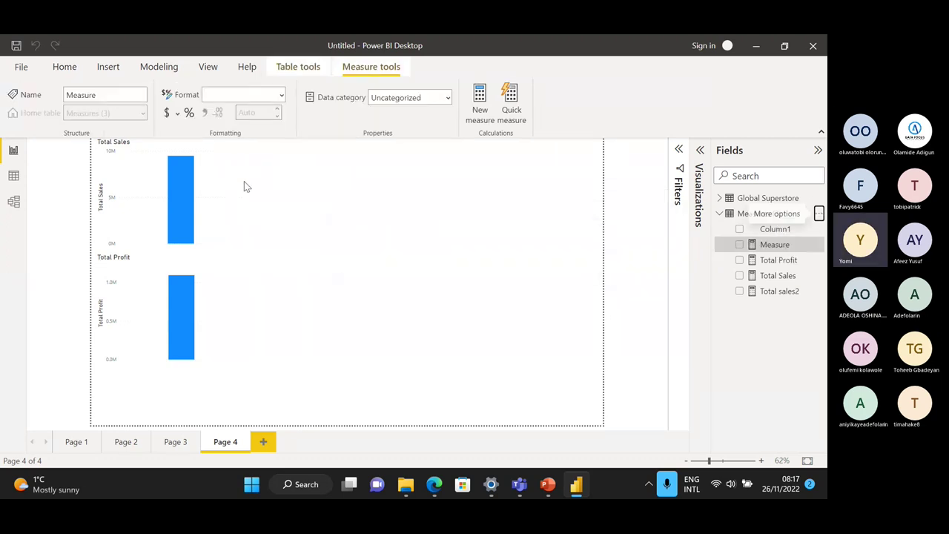
{"action": "type", "text": "T"}
{"action": "type", "text": "o"}
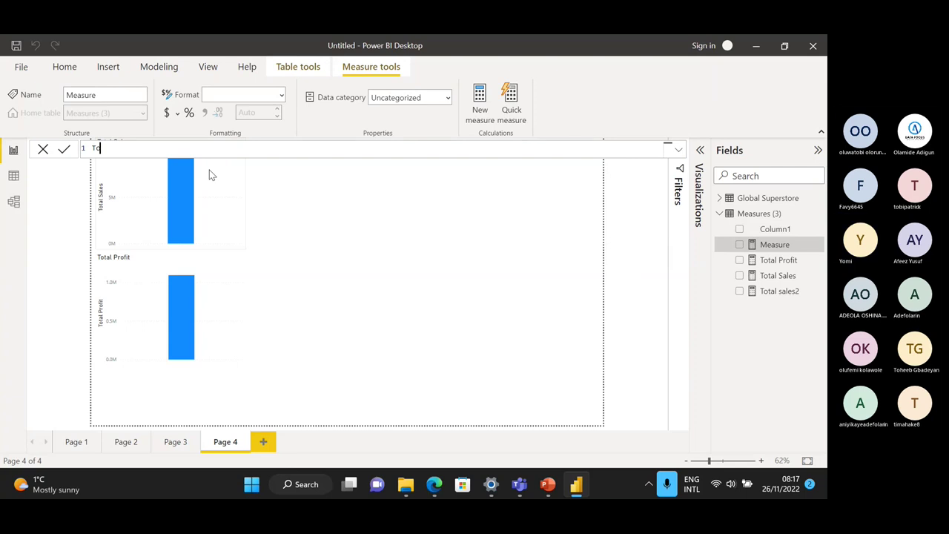
{"action": "type", "text": "tal SHipping Cost ="}
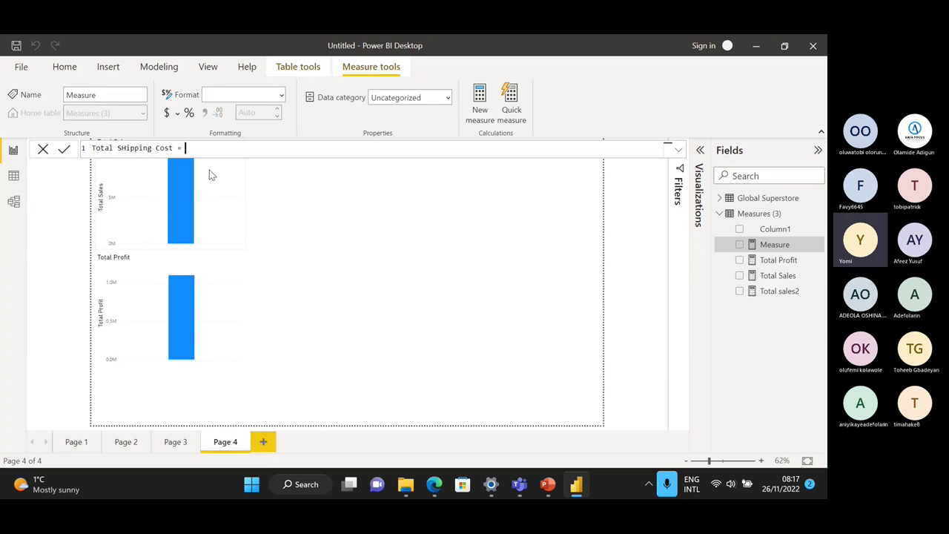
Step: Define the Total SHipping Cost measure as the SUM of the Global Superstore table's Shipping Cost column and commit it
{"action": "type", "text": " sum"}
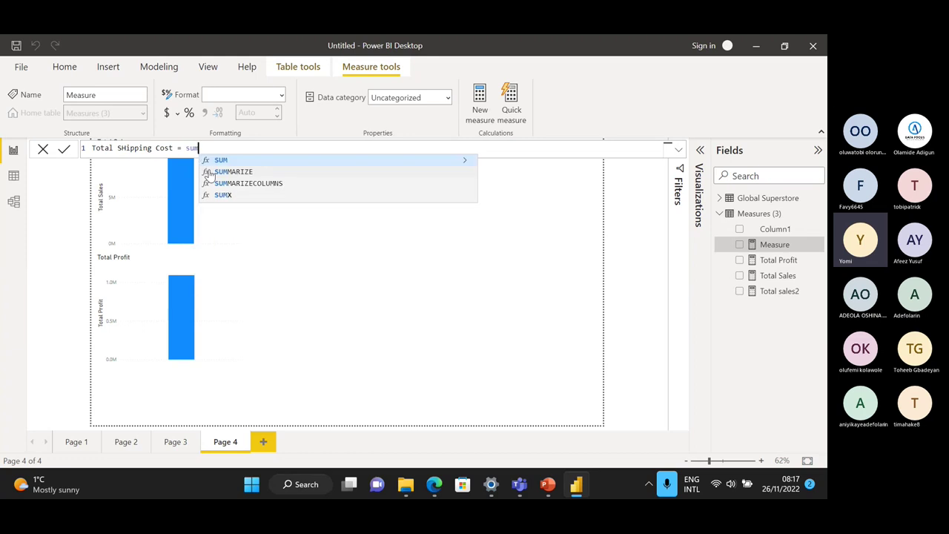
{"action": "left_click", "coordinate": [237, 160]}
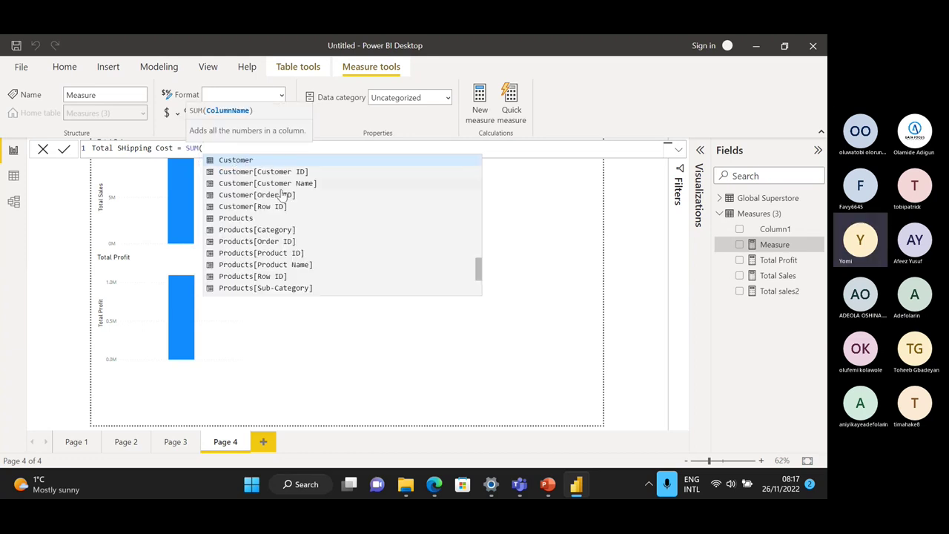
{"action": "scroll", "coordinate": [273, 220], "scroll_direction": "up", "scroll_amount": 5}
{"action": "scroll", "coordinate": [275, 214], "scroll_direction": "up", "scroll_amount": 2}
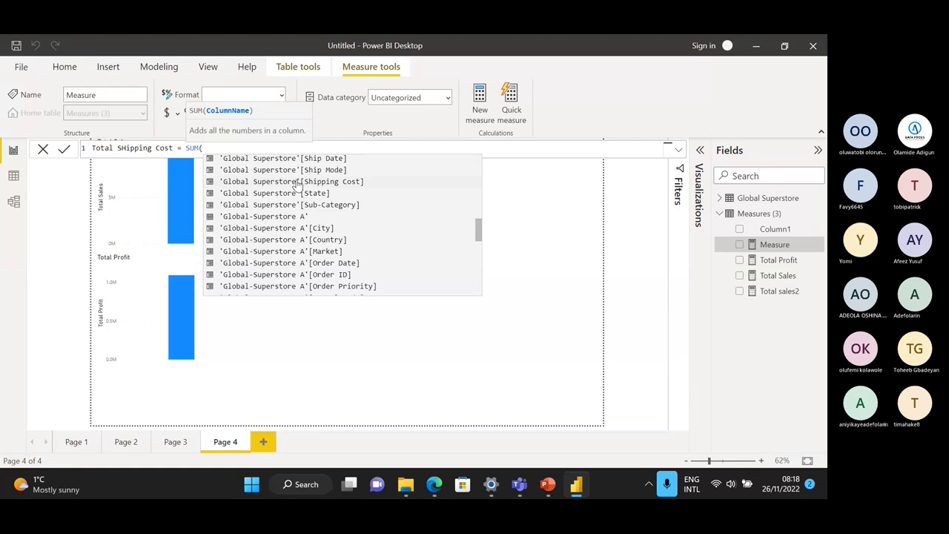
{"action": "left_click", "coordinate": [284, 184]}
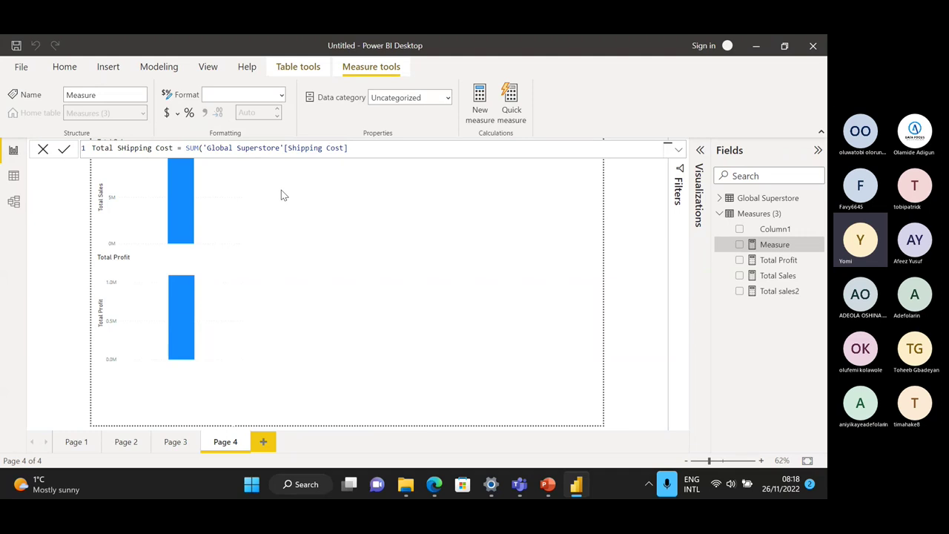
{"action": "key", "text": "Return"}
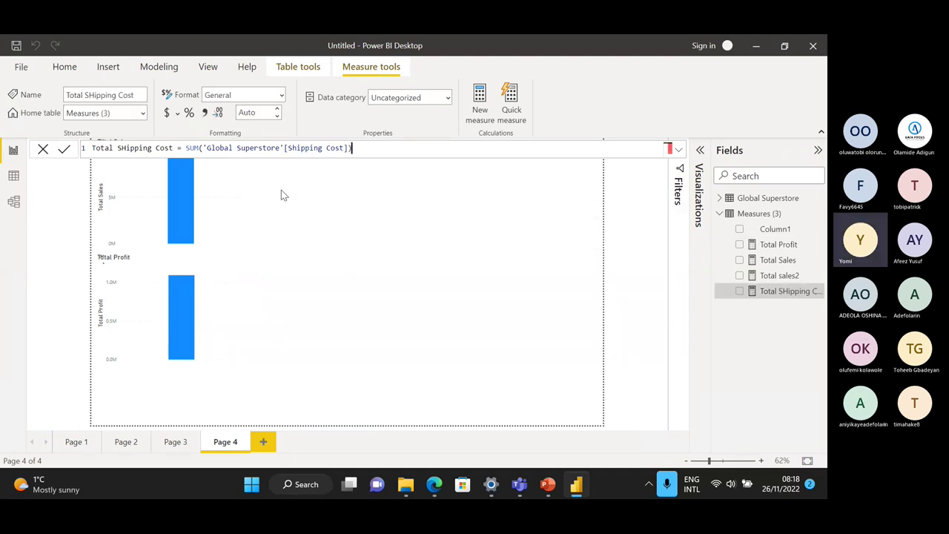
Step: Add the Total SHipping Cost measure to Page 4 as a column chart, inspect its bar and switch to Microsoft Teams
{"action": "left_click", "coordinate": [740, 292]}
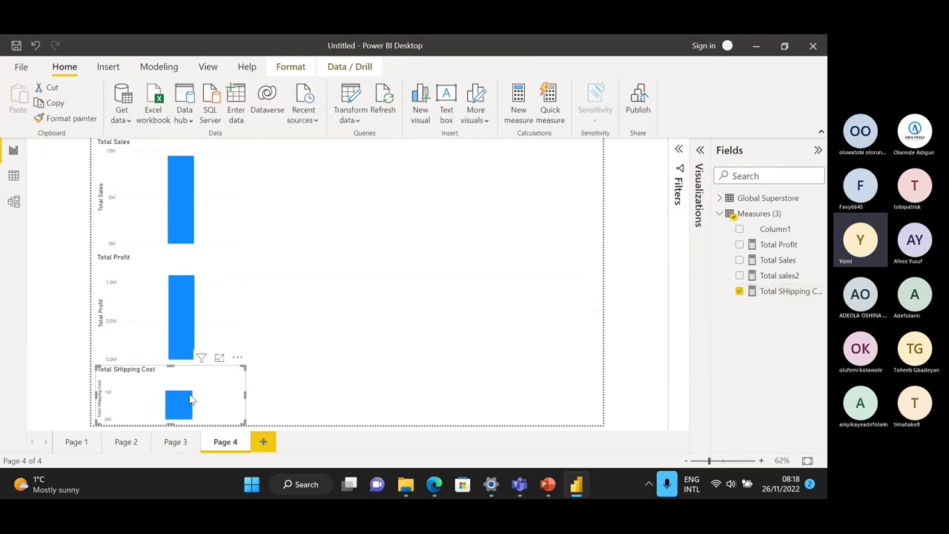
{"action": "mouse_move", "coordinate": [186, 398]}
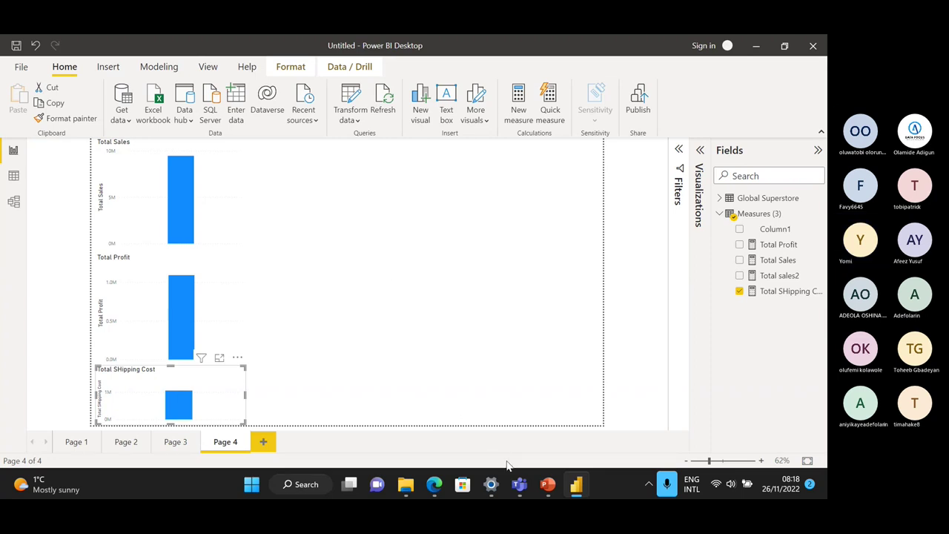
{"action": "left_click", "coordinate": [519, 483]}
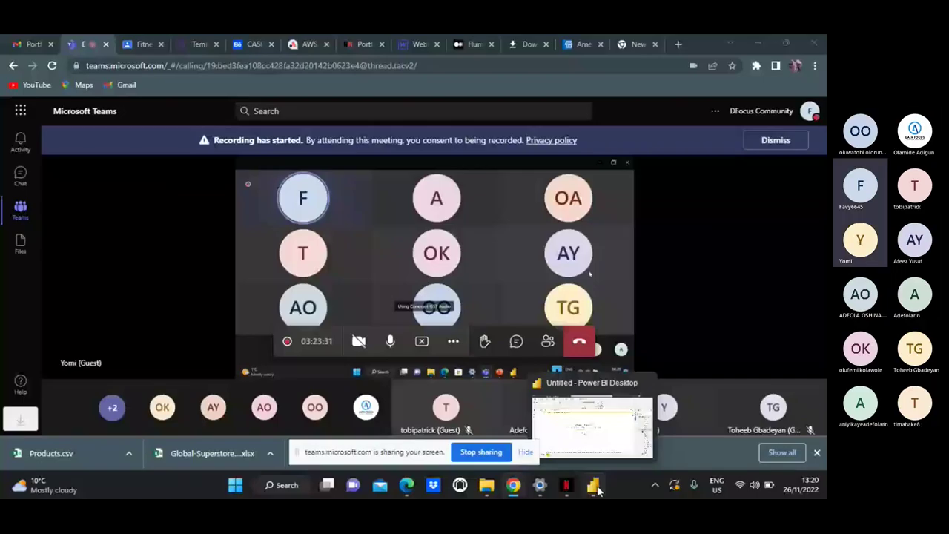
Step: Switch to Power BI Desktop, delete the faulty total quantity measure from the GLOBAL SUPERSTORE table and collapse that table's field list
{"action": "left_click", "coordinate": [598, 489]}
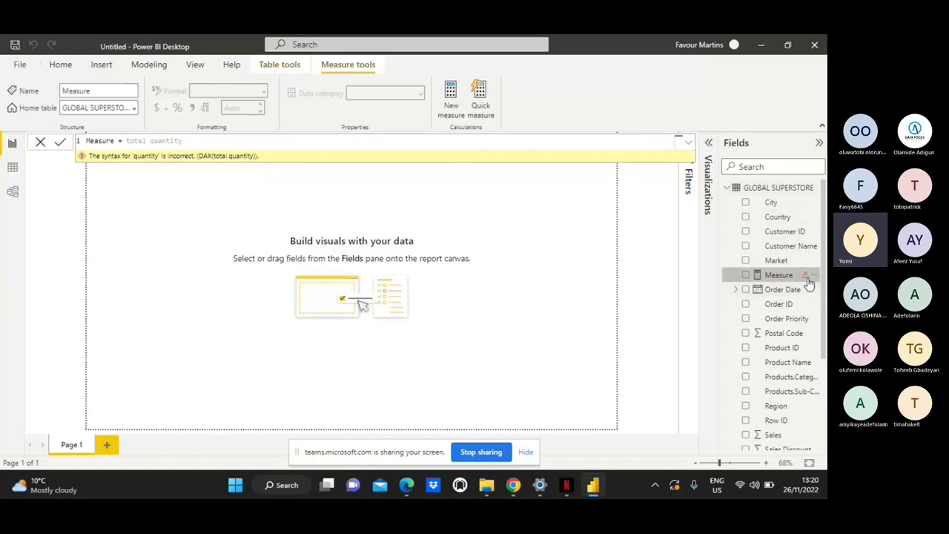
{"action": "mouse_move", "coordinate": [809, 284]}
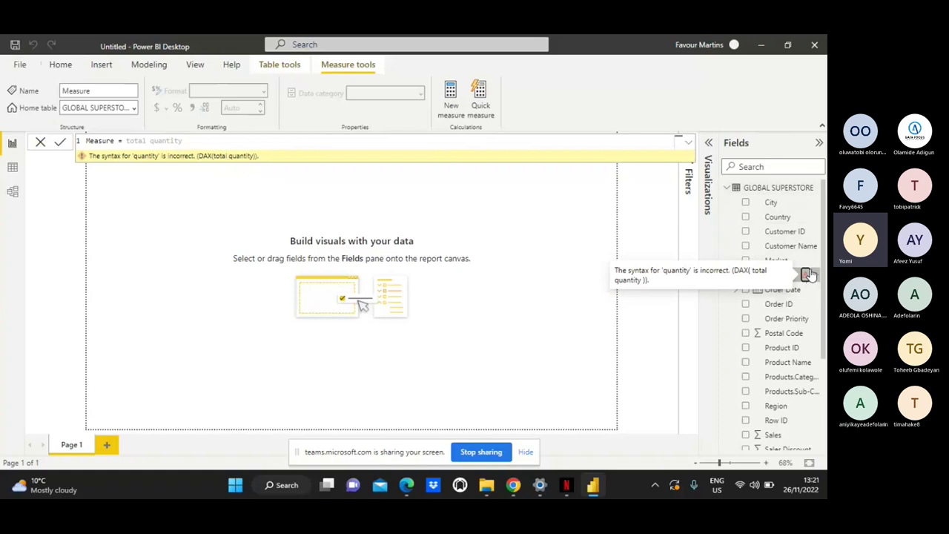
{"action": "scroll", "coordinate": [779, 371], "scroll_direction": "down", "scroll_amount": 3}
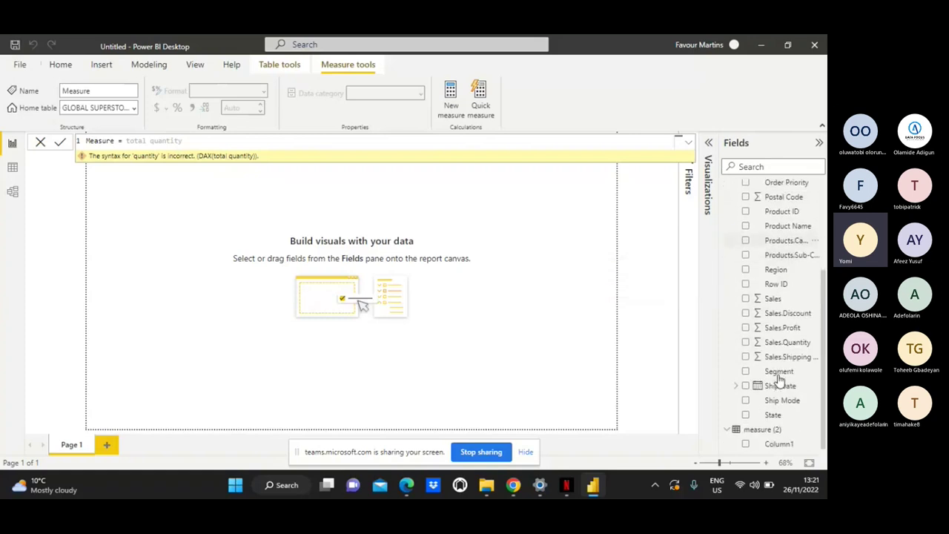
{"action": "scroll", "coordinate": [779, 375], "scroll_direction": "up", "scroll_amount": 3}
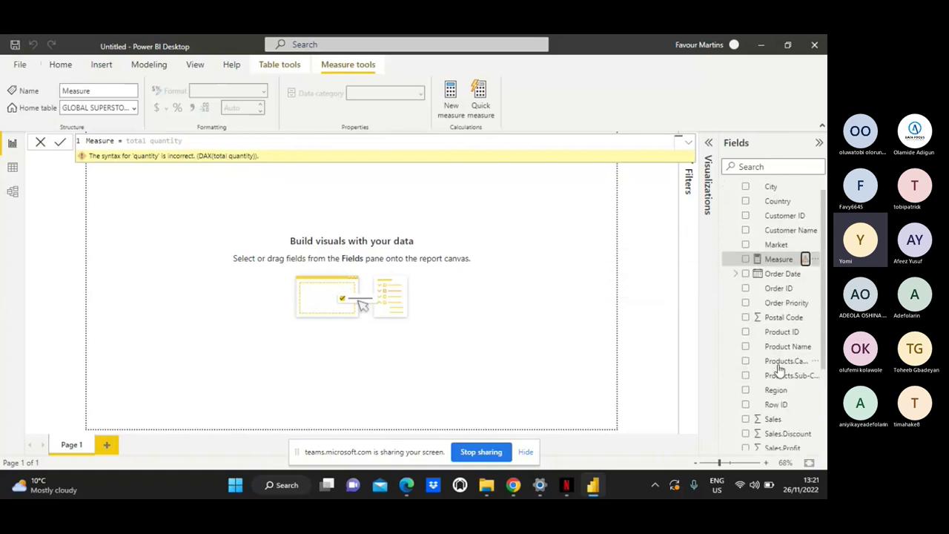
{"action": "left_click", "coordinate": [811, 261]}
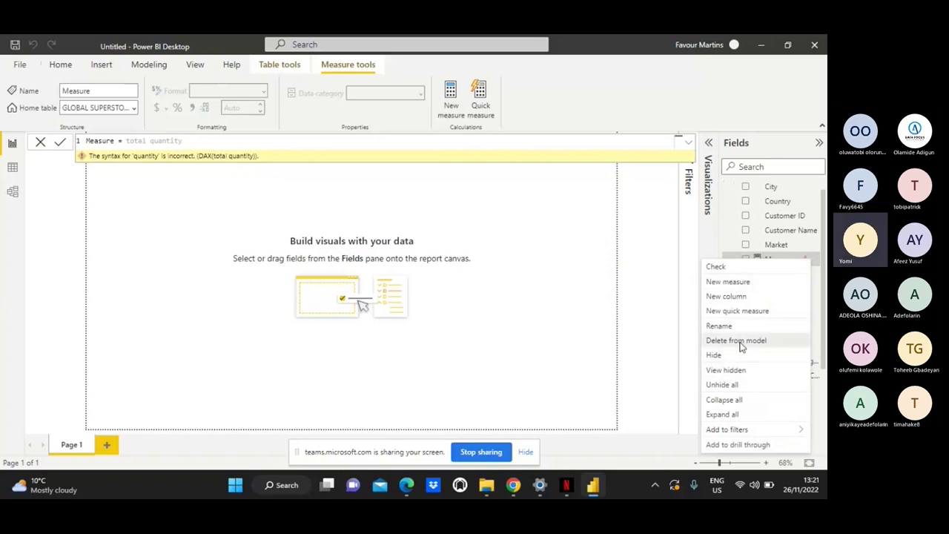
{"action": "left_click", "coordinate": [739, 343]}
{"action": "left_click", "coordinate": [482, 283]}
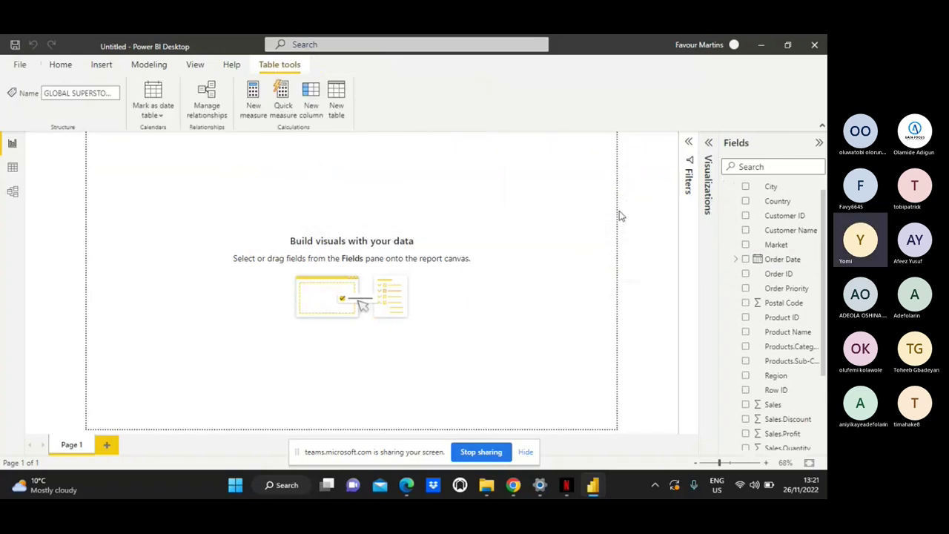
{"action": "scroll", "coordinate": [760, 231], "scroll_direction": "up", "scroll_amount": 1}
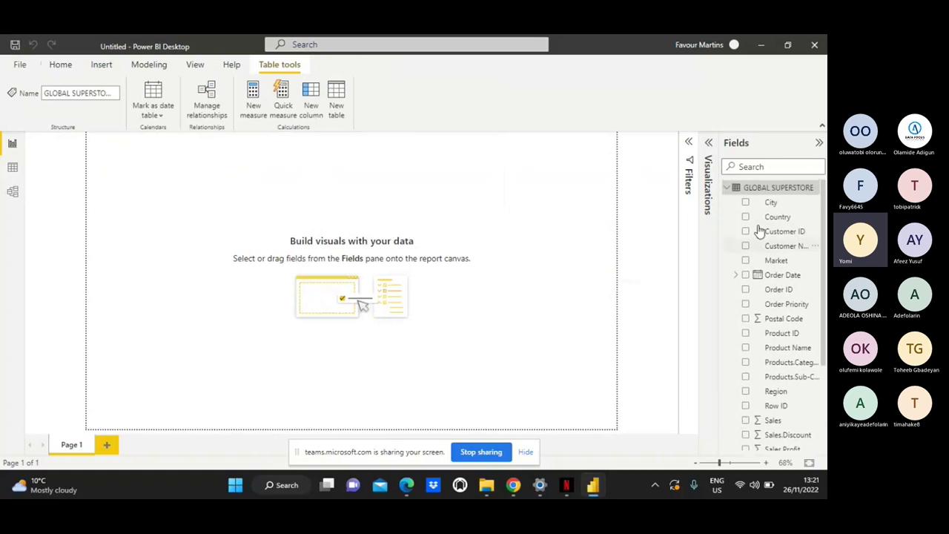
{"action": "left_click", "coordinate": [726, 189]}
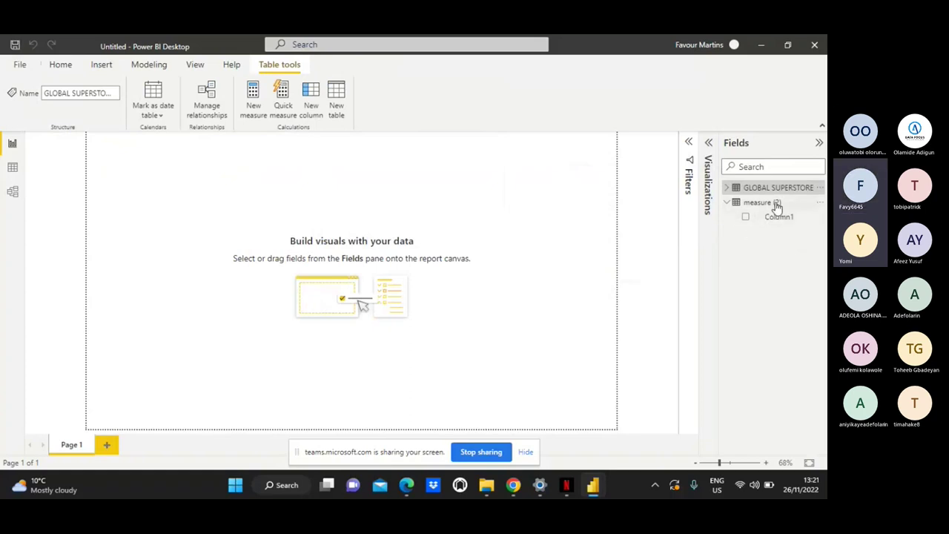
{"action": "right_click", "coordinate": [778, 208]}
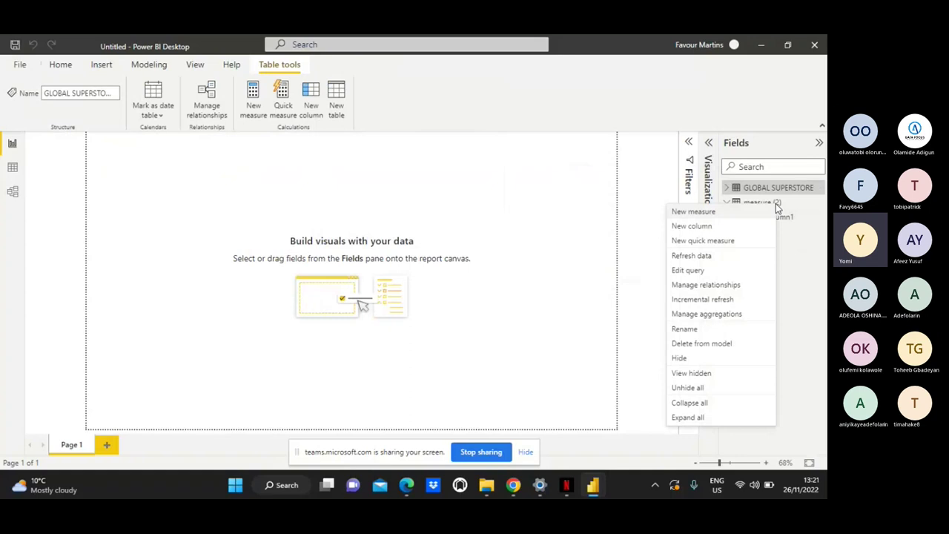
{"action": "left_click", "coordinate": [761, 213]}
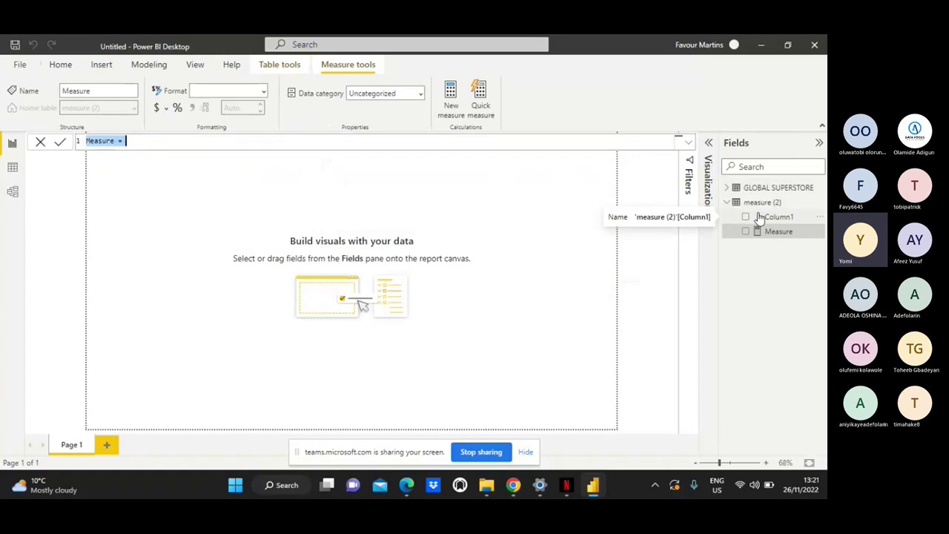
{"action": "left_click", "coordinate": [92, 91]}
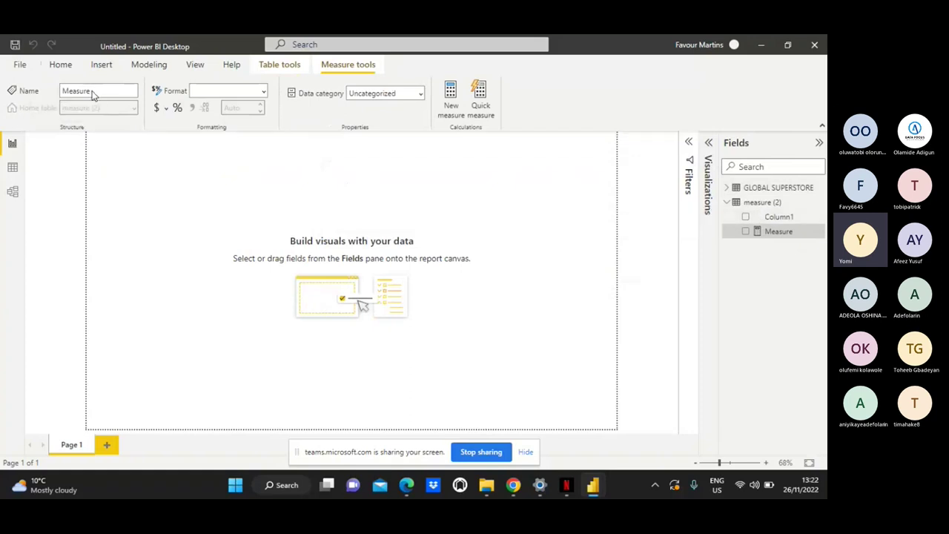
{"action": "left_click", "coordinate": [148, 154]}
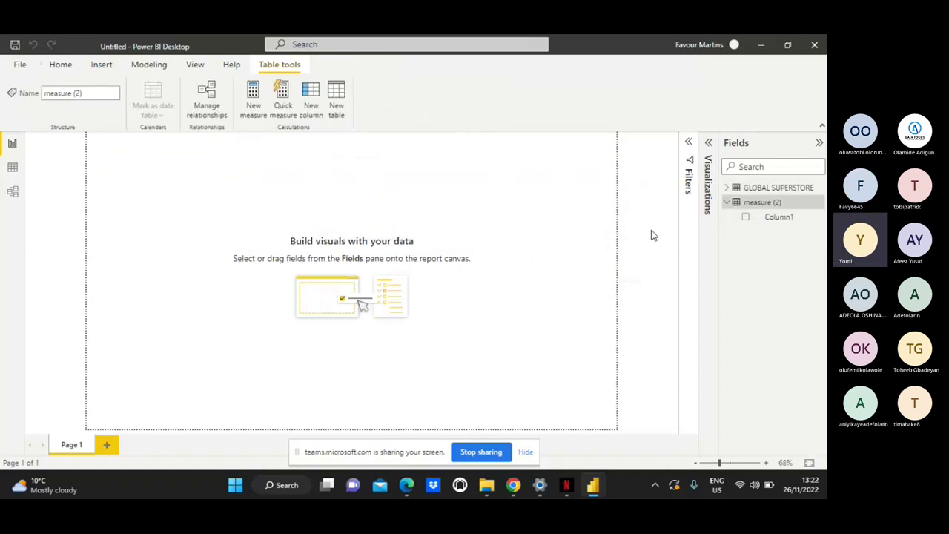
Step: Create a new measure in the measure (2) table and place the cursor in its formula
{"action": "right_click", "coordinate": [738, 203]}
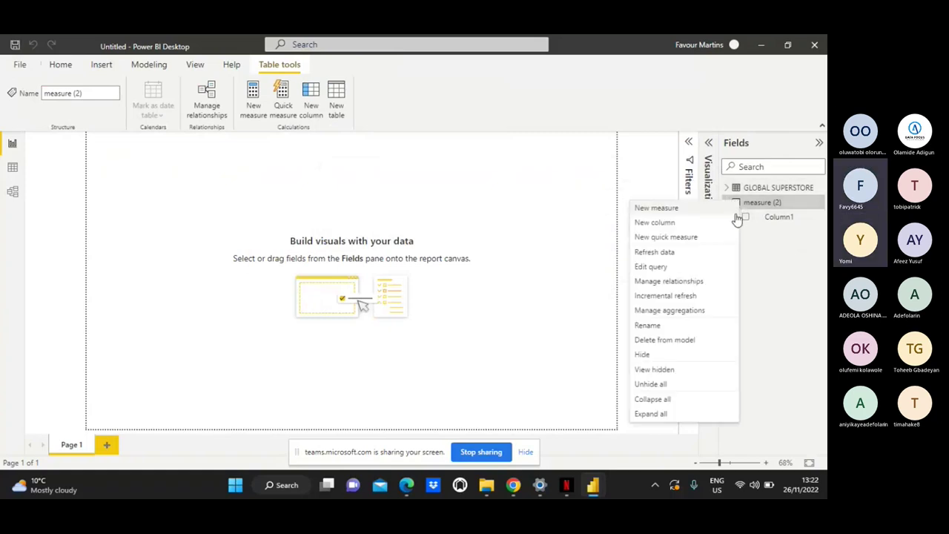
{"action": "left_click", "coordinate": [717, 210]}
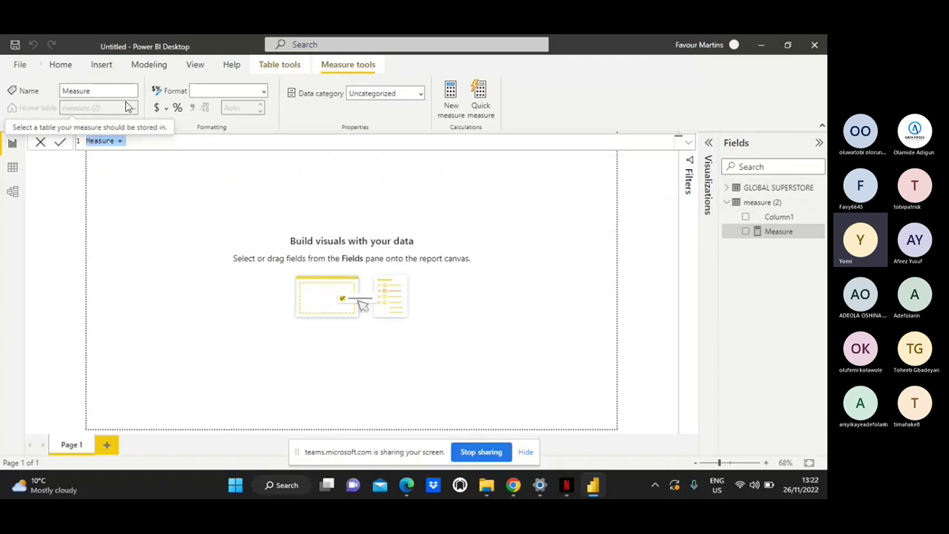
{"action": "left_click", "coordinate": [139, 141]}
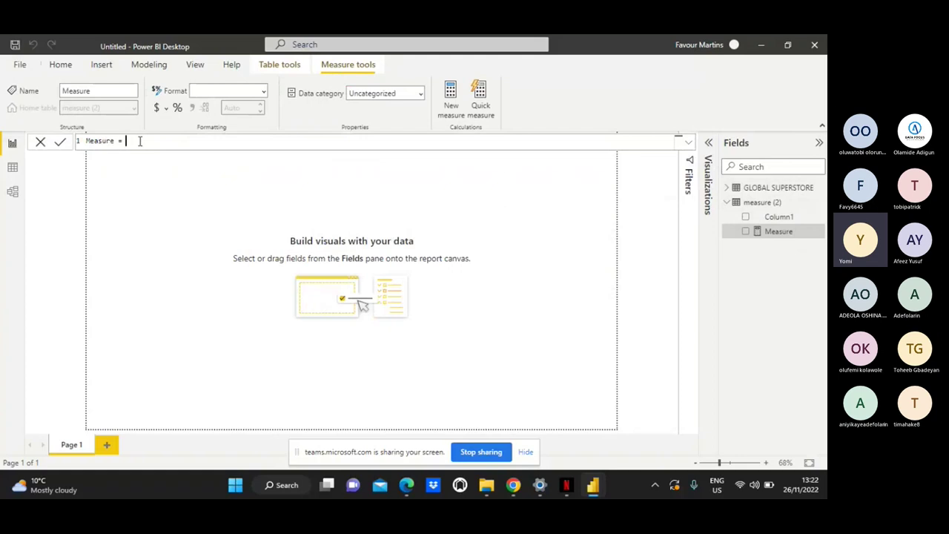
{"action": "type", "text": "tot"}
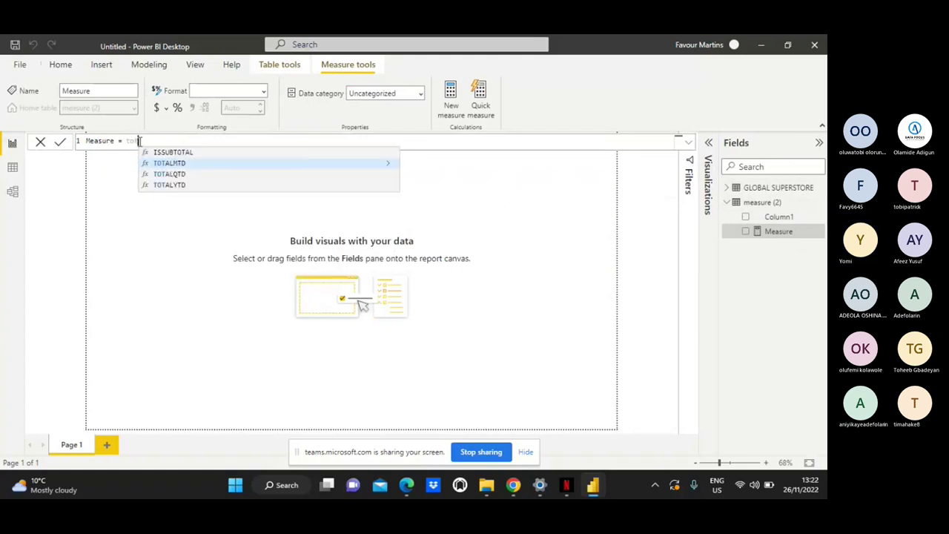
{"action": "type", "text": "a"}
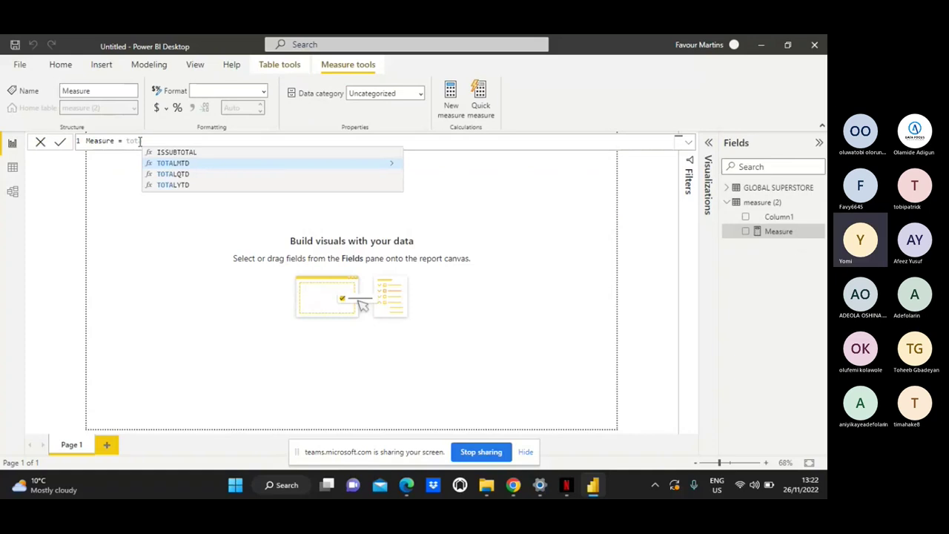
{"action": "key", "text": "BackSpace"}
{"action": "key", "text": "BackSpace"}
{"action": "key", "text": "BackSpace"}
{"action": "key", "text": "BackSpace"}
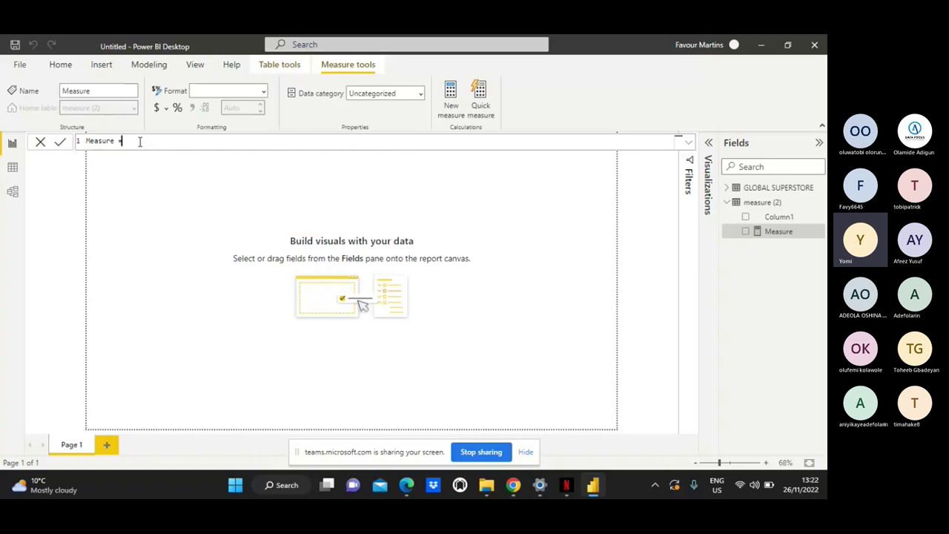
Step: Replace the default measure name in the formula with Total sales, followed by an equals sign
{"action": "key", "text": "BackSpace"}
{"action": "key", "text": "BackSpace"}
{"action": "key", "text": "BackSpace"}
{"action": "key", "text": "BackSpace"}
{"action": "key", "text": "BackSpace"}
{"action": "key", "text": "BackSpace"}
{"action": "key", "text": "BackSpace"}
{"action": "key", "text": "BackSpace"}
{"action": "key", "text": "BackSpace"}
{"action": "type", "text": "Total sal"}
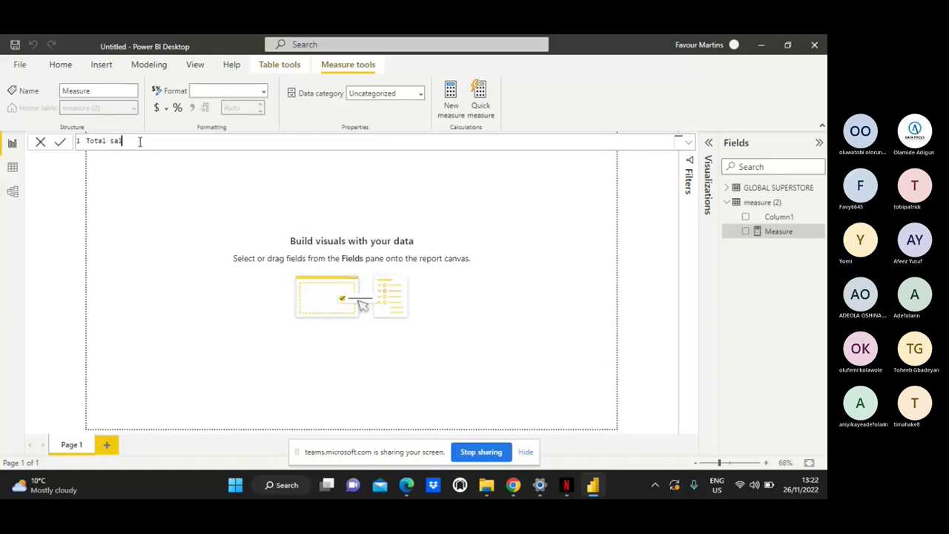
{"action": "type", "text": "es"}
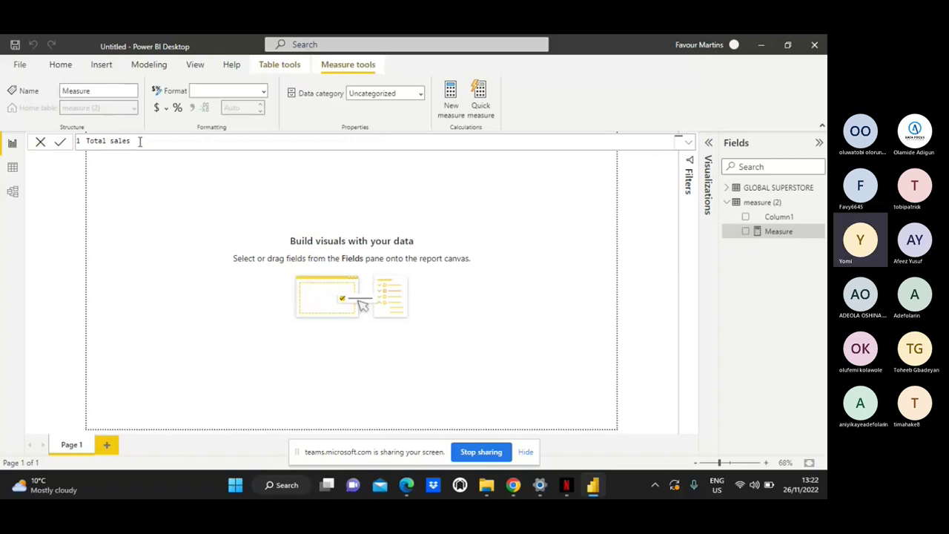
{"action": "type", "text": "="}
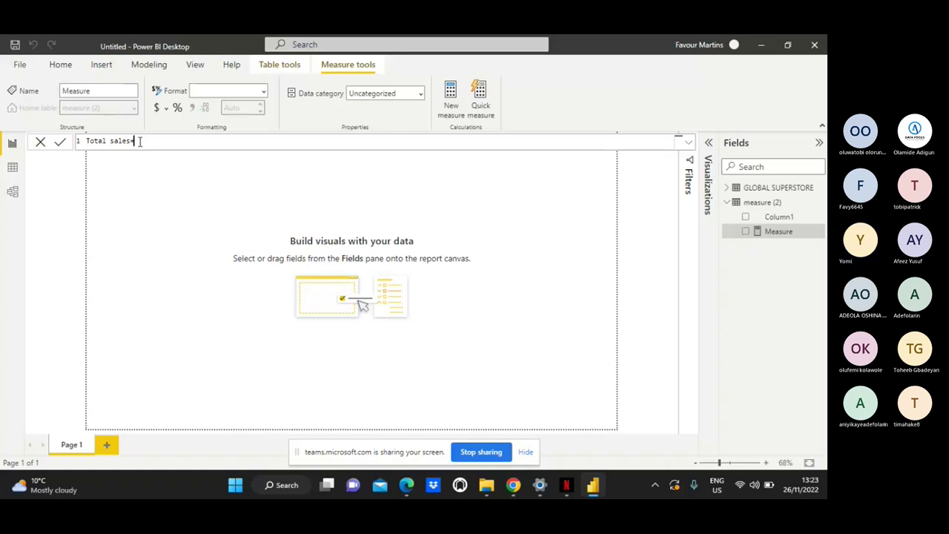
Step: Define Total sales as the SUM of 'GLOBAL SUPERSTORE'[Sales], commit it and add the measure to Page 1 as a column chart
{"action": "type", "text": "s"}
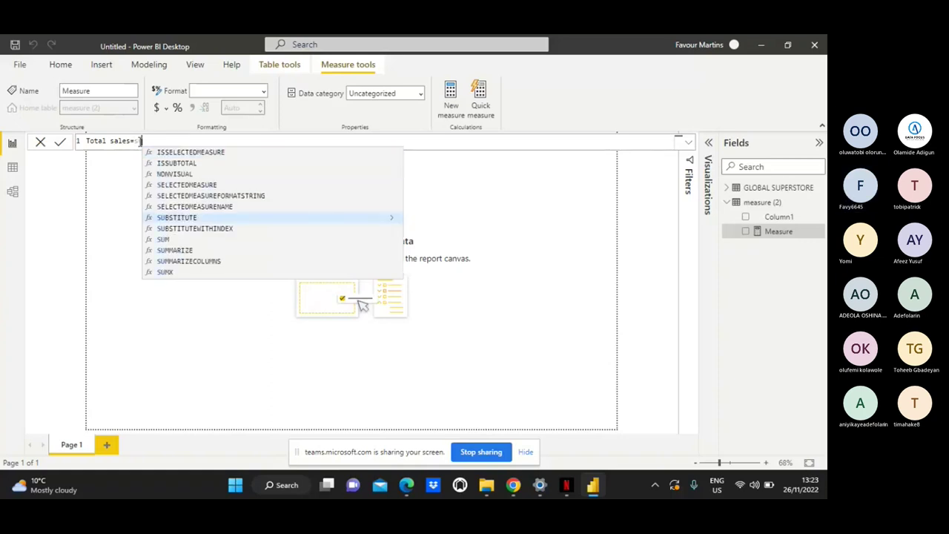
{"action": "type", "text": "u"}
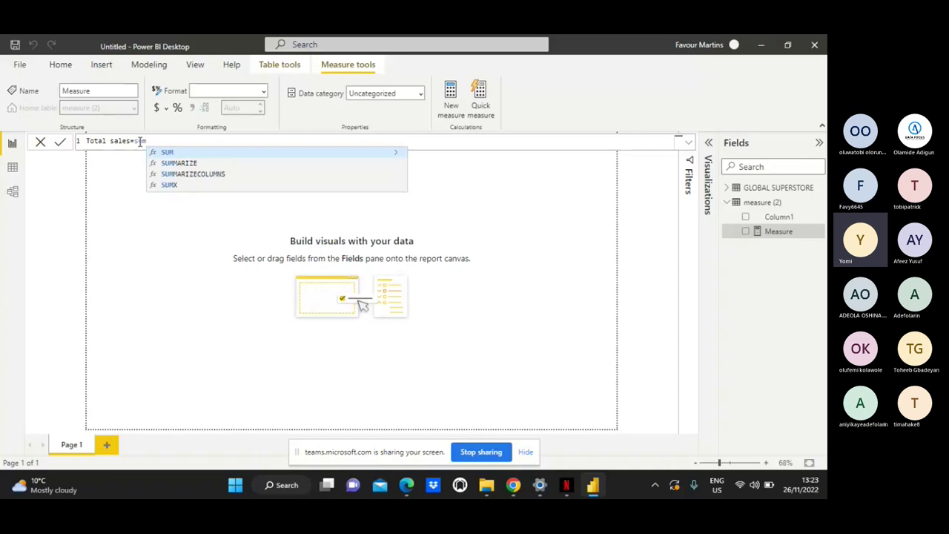
{"action": "type", "text": "m"}
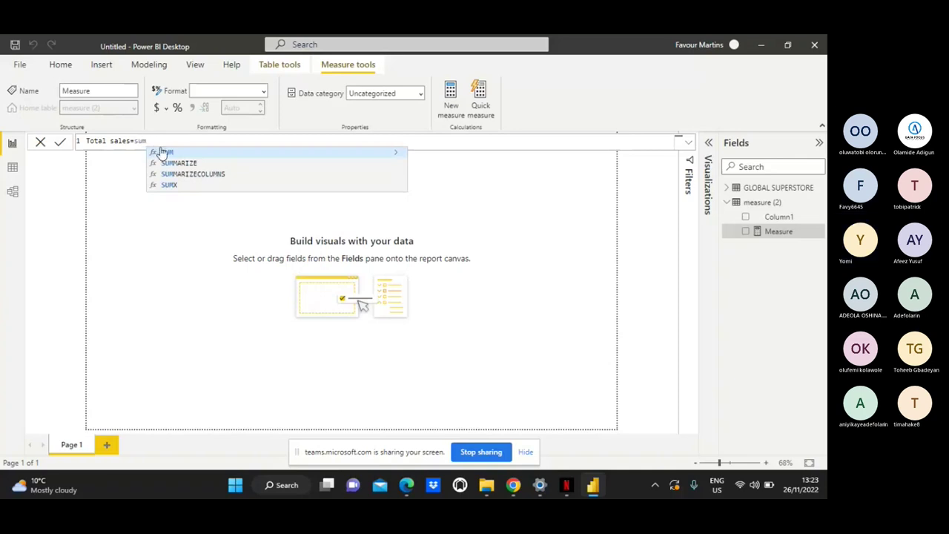
{"action": "left_click", "coordinate": [163, 152]}
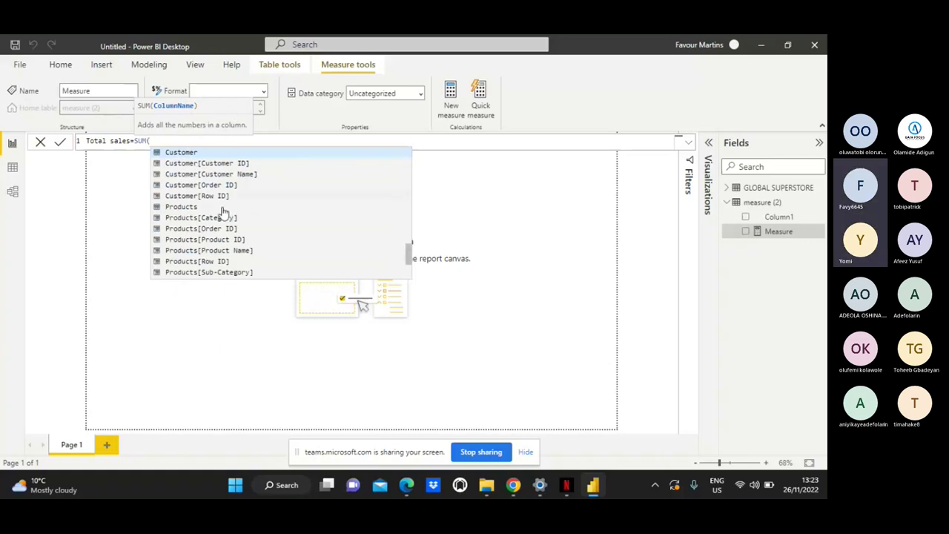
{"action": "scroll", "coordinate": [222, 214], "scroll_direction": "down", "scroll_amount": 3}
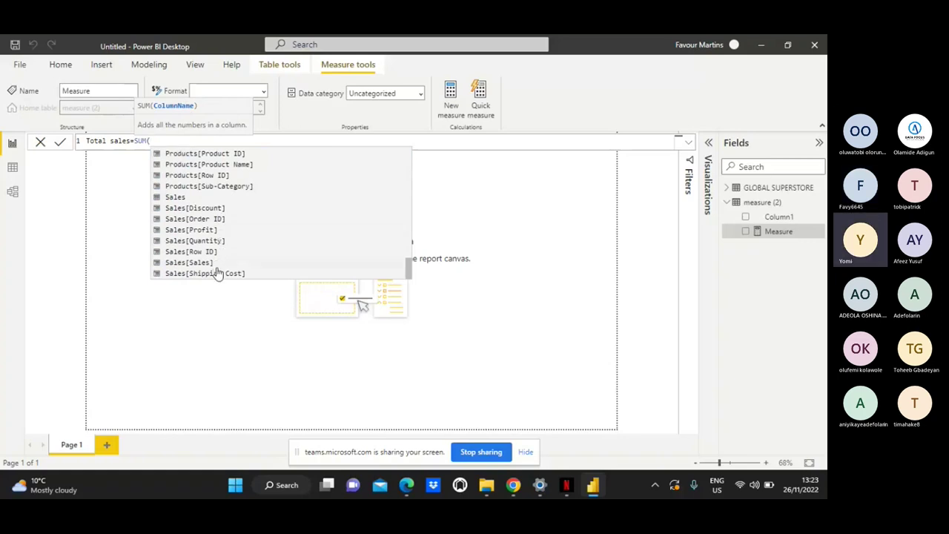
{"action": "scroll", "coordinate": [217, 273], "scroll_direction": "up", "scroll_amount": 6}
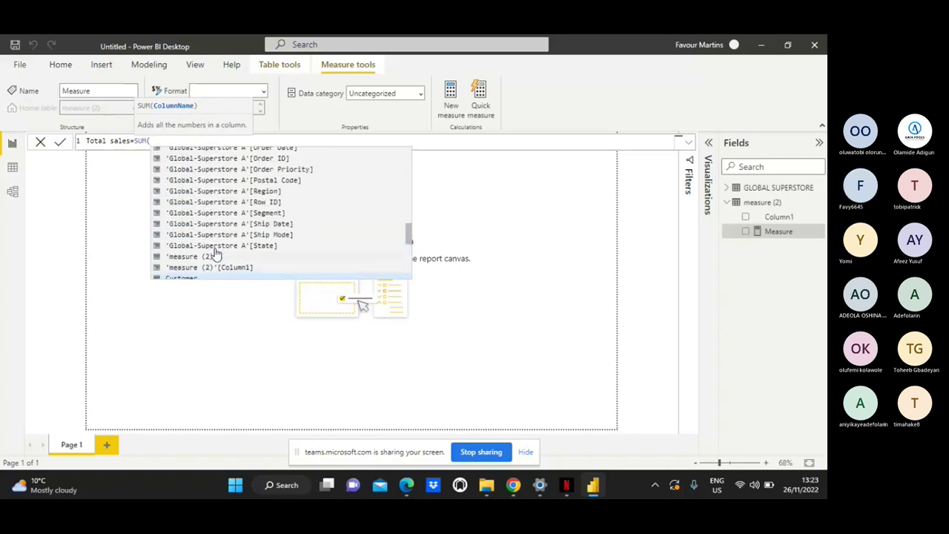
{"action": "scroll", "coordinate": [220, 233], "scroll_direction": "up", "scroll_amount": 3}
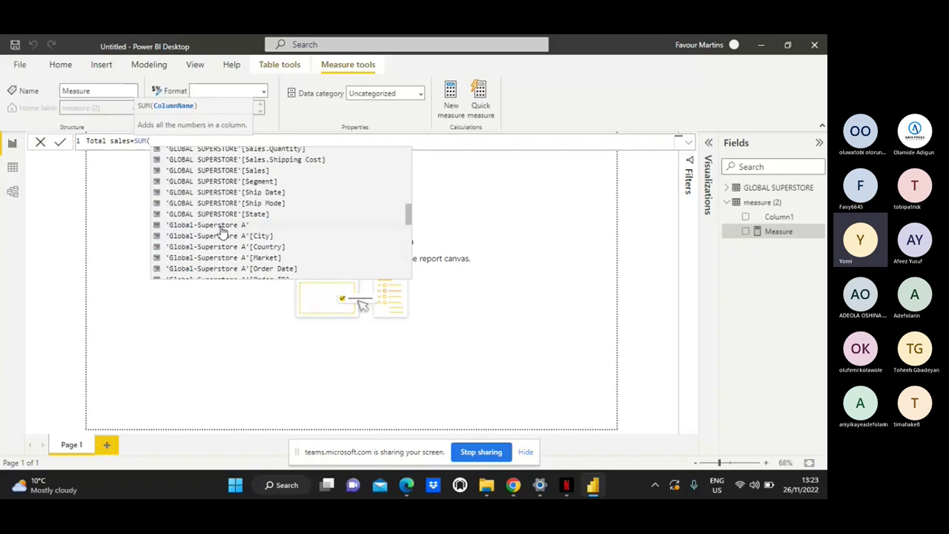
{"action": "scroll", "coordinate": [222, 232], "scroll_direction": "up", "scroll_amount": 1}
{"action": "scroll", "coordinate": [222, 232], "scroll_direction": "up", "scroll_amount": 5}
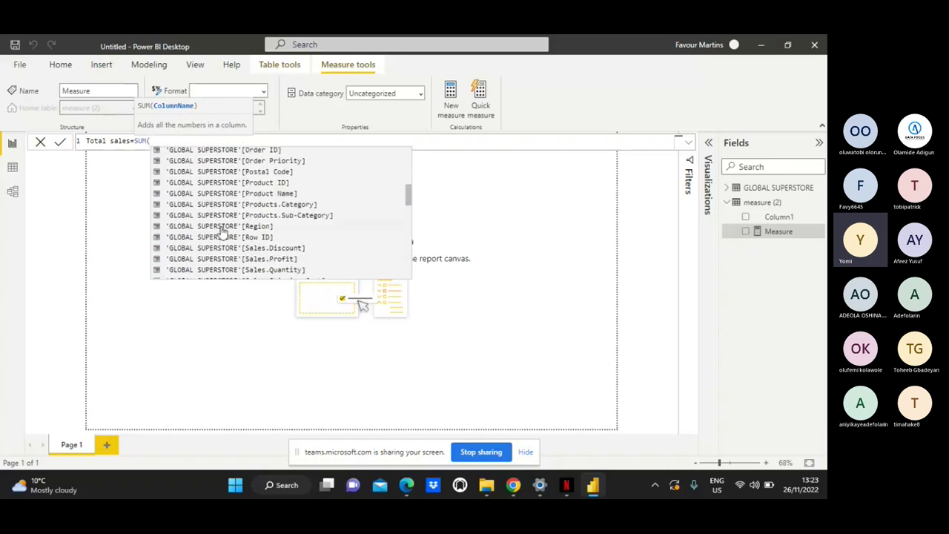
{"action": "scroll", "coordinate": [222, 232], "scroll_direction": "down", "scroll_amount": 1}
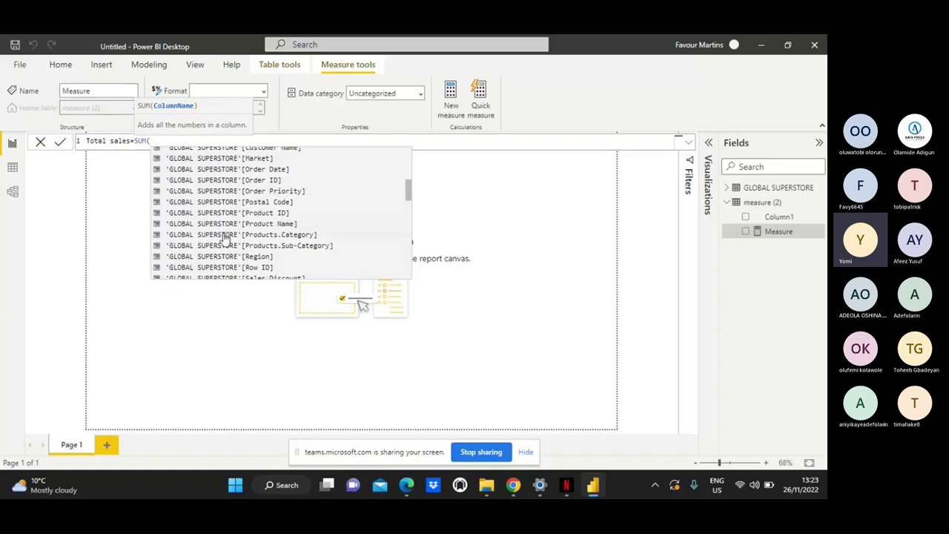
{"action": "scroll", "coordinate": [225, 237], "scroll_direction": "down", "scroll_amount": 1}
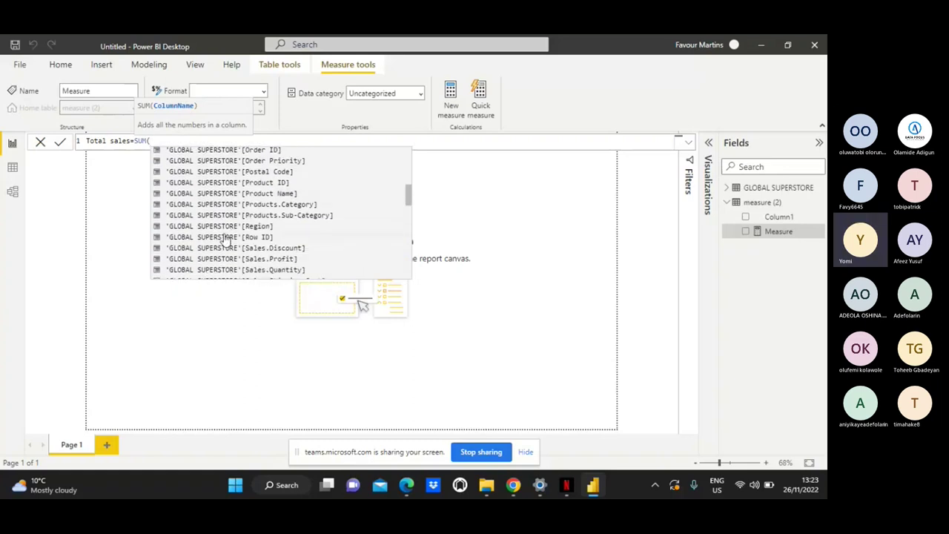
{"action": "scroll", "coordinate": [234, 261], "scroll_direction": "down", "scroll_amount": 1}
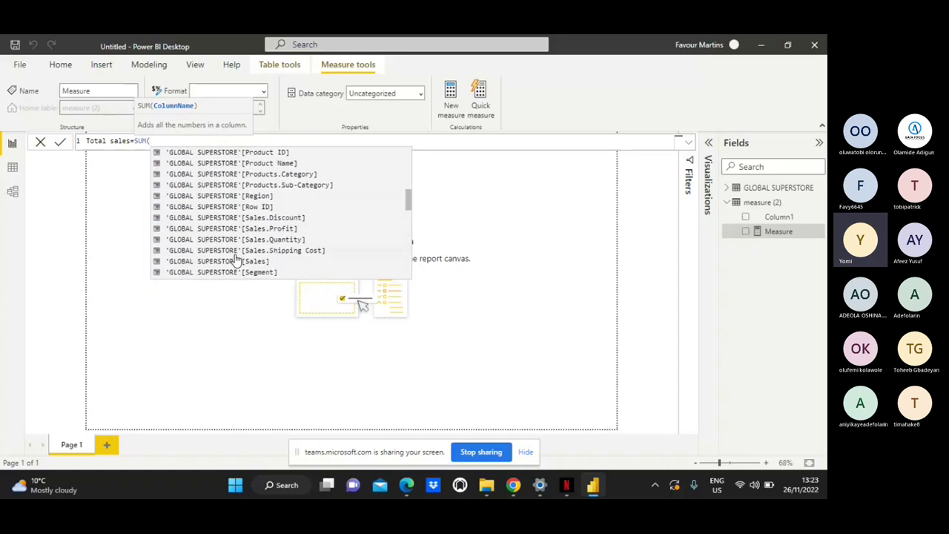
{"action": "left_click", "coordinate": [235, 263]}
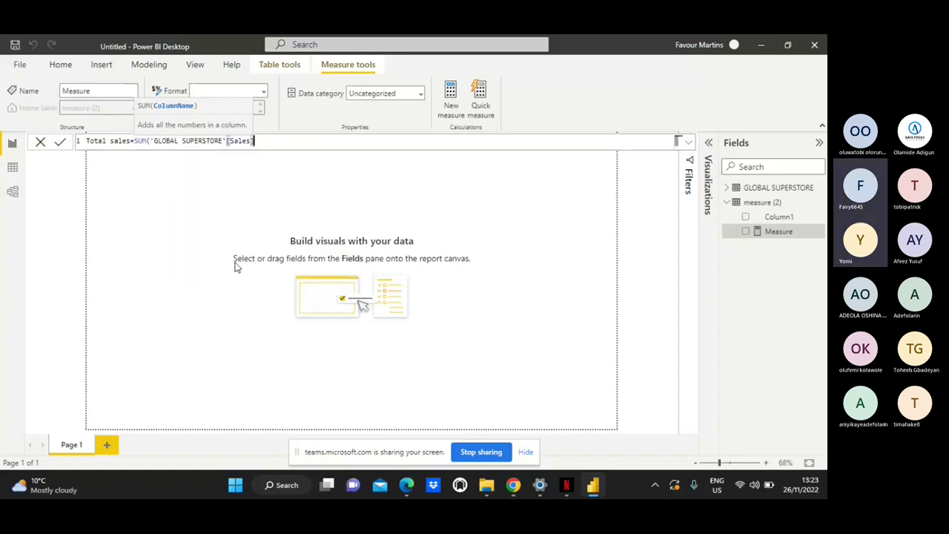
{"action": "key", "text": "Return"}
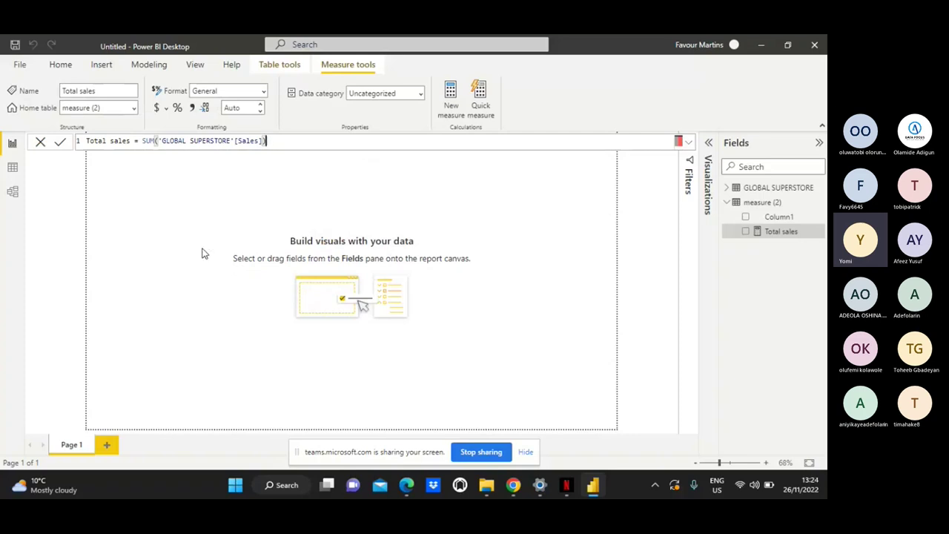
{"action": "left_click", "coordinate": [746, 232]}
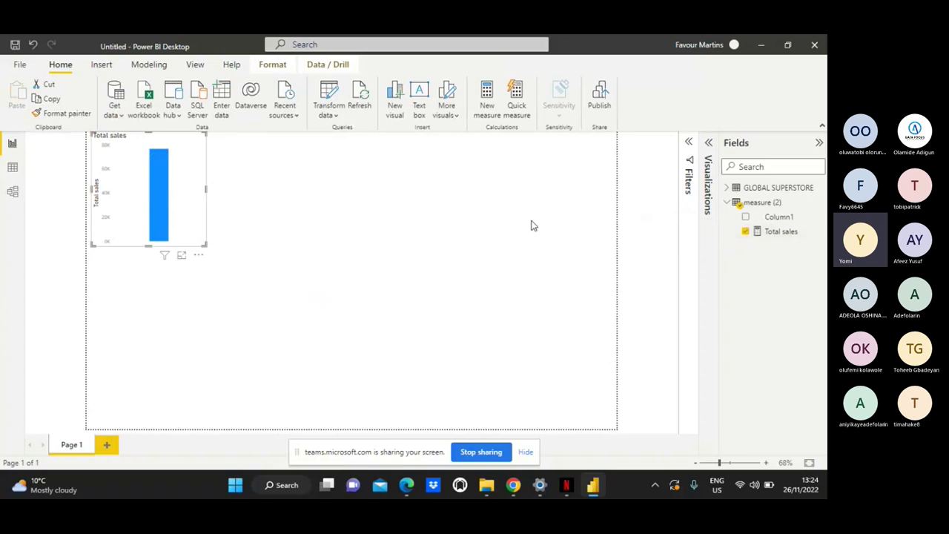
Step: Create another measure in the measure (2) table, name it total profit and start its formula with the SUM function
{"action": "right_click", "coordinate": [776, 203]}
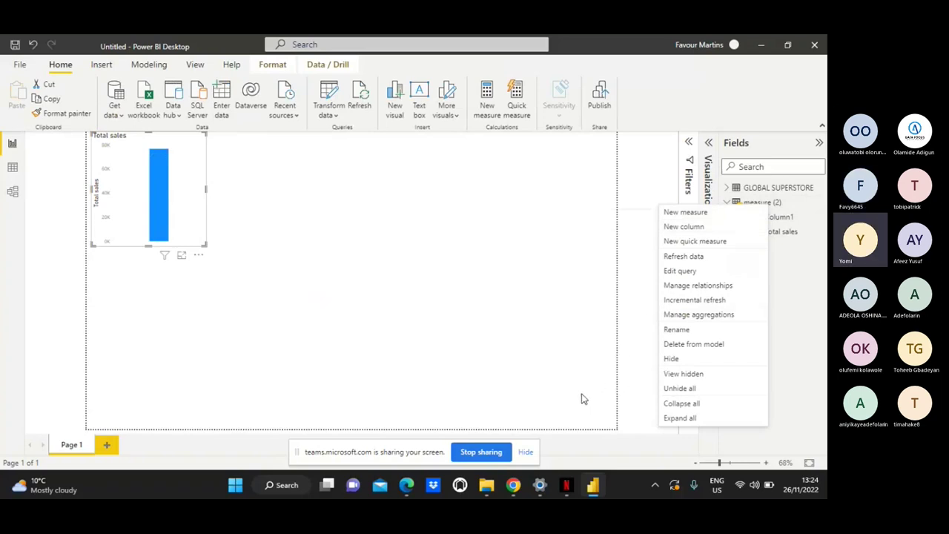
{"action": "left_click", "coordinate": [685, 213]}
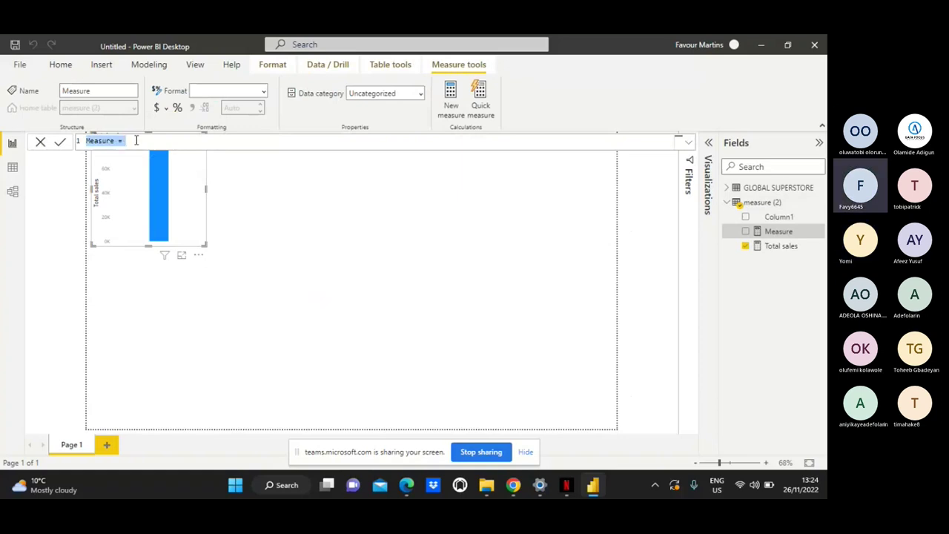
{"action": "key", "text": "BackSpace"}
{"action": "type", "text": "to"}
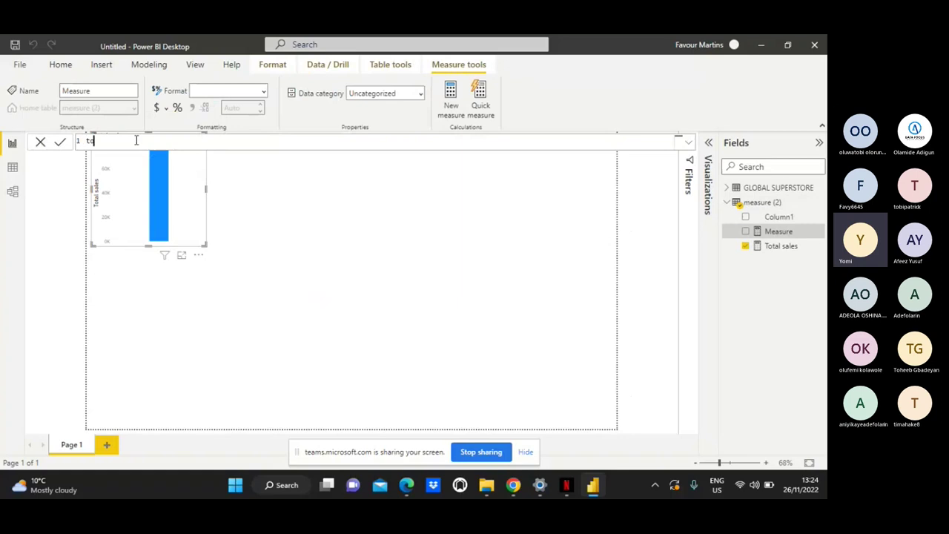
{"action": "type", "text": "tal p"}
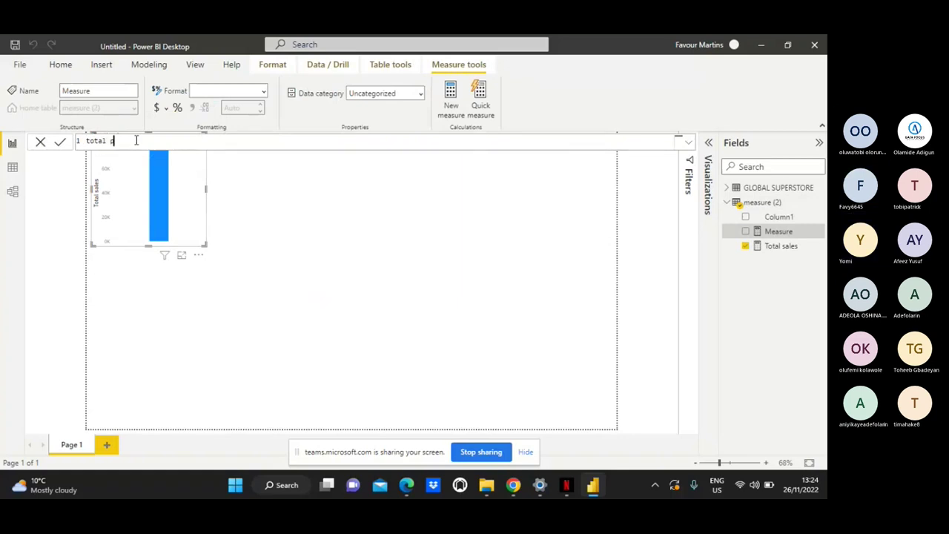
{"action": "type", "text": "rofit=sum"}
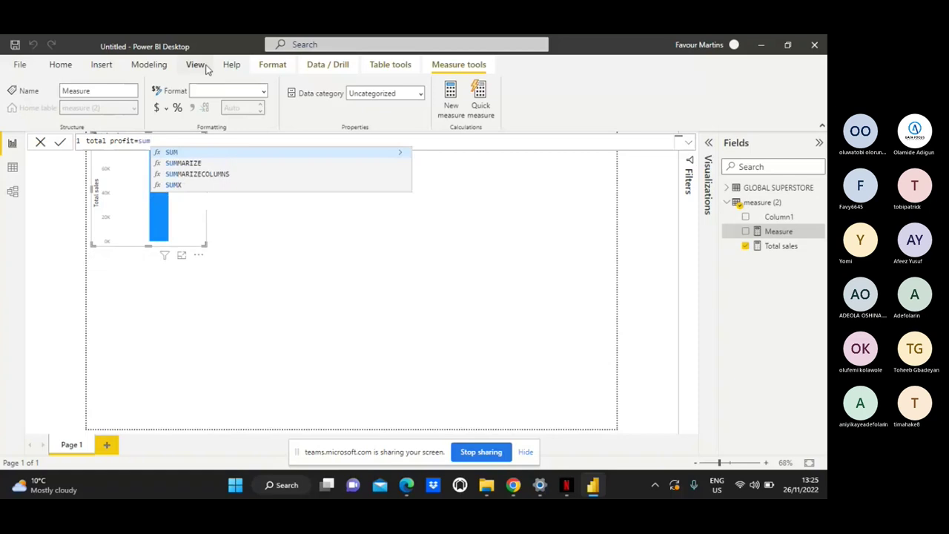
{"action": "key", "text": "Tab"}
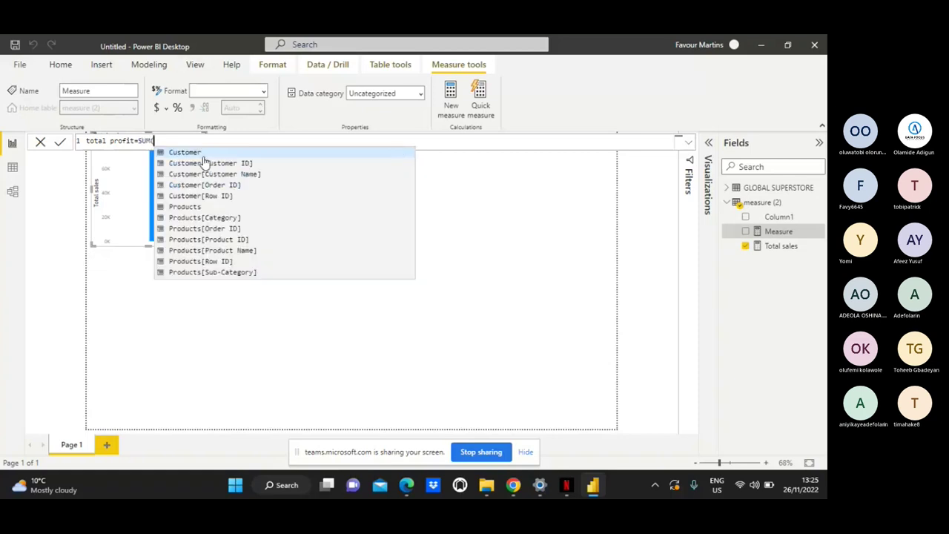
Step: Insert the 'GLOBAL SUPERSTORE' table reference into the SUM function of the total profit formula
{"action": "scroll", "coordinate": [210, 250], "scroll_direction": "down", "scroll_amount": 3}
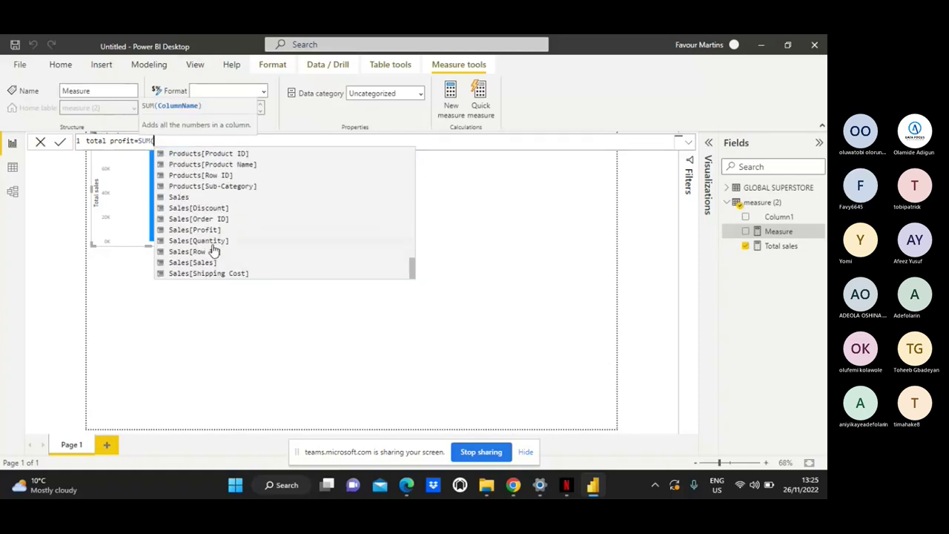
{"action": "scroll", "coordinate": [215, 237], "scroll_direction": "up", "scroll_amount": 4}
{"action": "scroll", "coordinate": [215, 235], "scroll_direction": "up", "scroll_amount": 5}
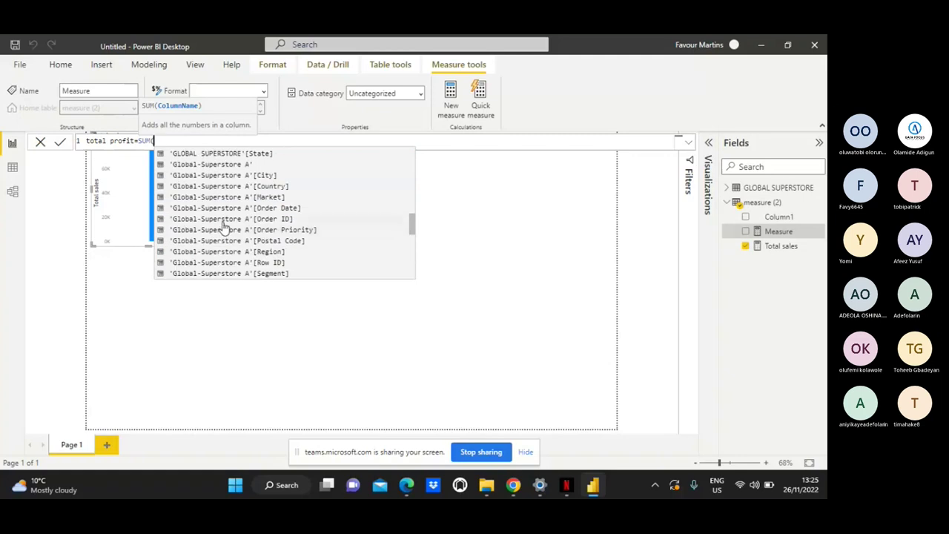
{"action": "scroll", "coordinate": [224, 227], "scroll_direction": "down", "scroll_amount": 1}
{"action": "scroll", "coordinate": [226, 224], "scroll_direction": "up", "scroll_amount": 3}
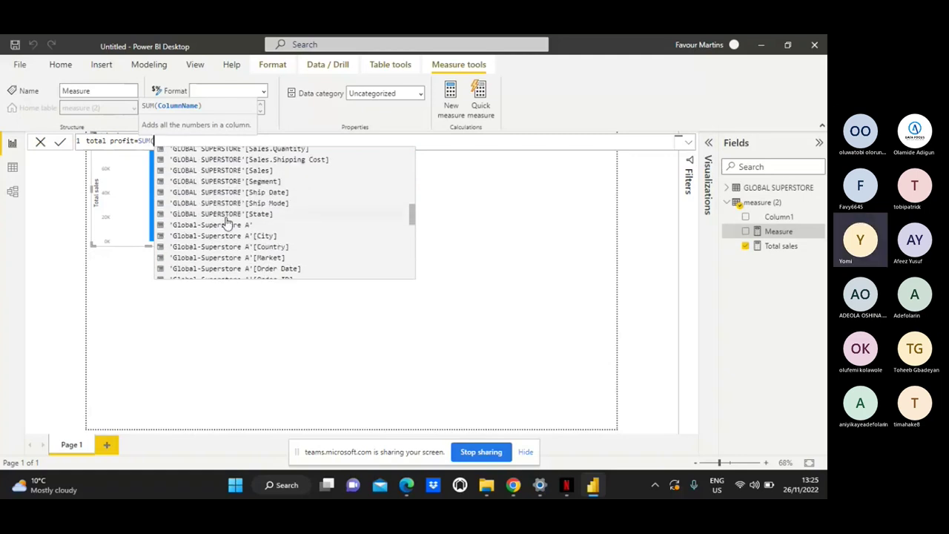
{"action": "scroll", "coordinate": [229, 222], "scroll_direction": "down", "scroll_amount": 3}
{"action": "scroll", "coordinate": [228, 224], "scroll_direction": "down", "scroll_amount": 1}
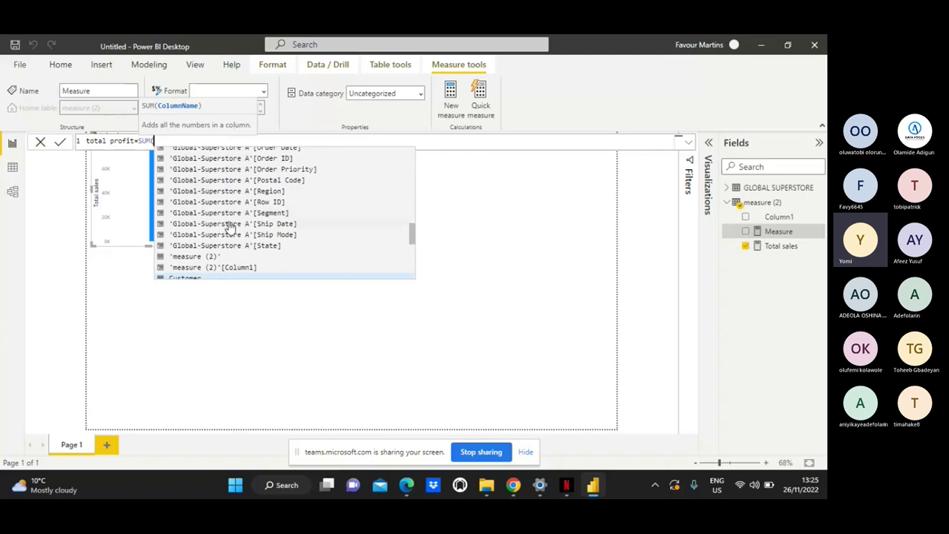
{"action": "scroll", "coordinate": [234, 236], "scroll_direction": "down", "scroll_amount": 2}
{"action": "scroll", "coordinate": [236, 238], "scroll_direction": "up", "scroll_amount": 1}
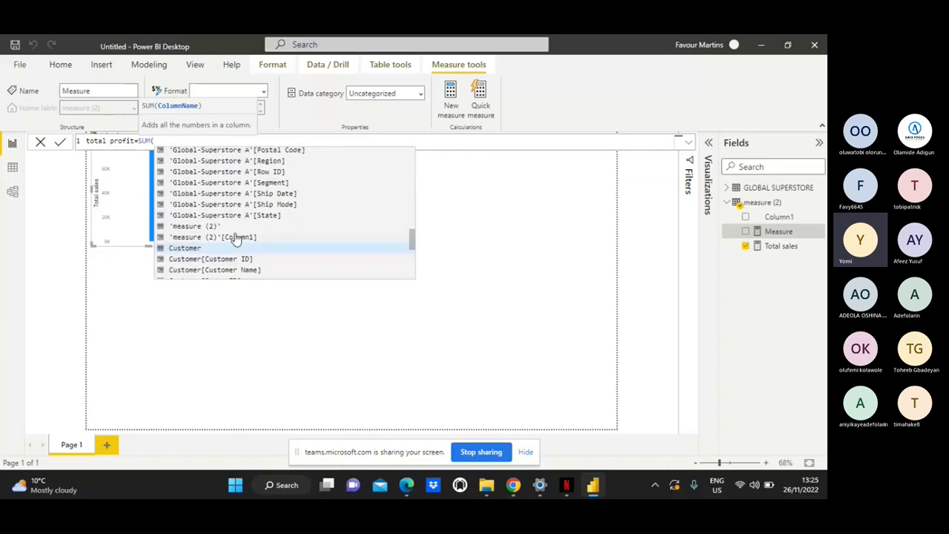
{"action": "scroll", "coordinate": [236, 239], "scroll_direction": "down", "scroll_amount": 1}
{"action": "scroll", "coordinate": [235, 239], "scroll_direction": "up", "scroll_amount": 1}
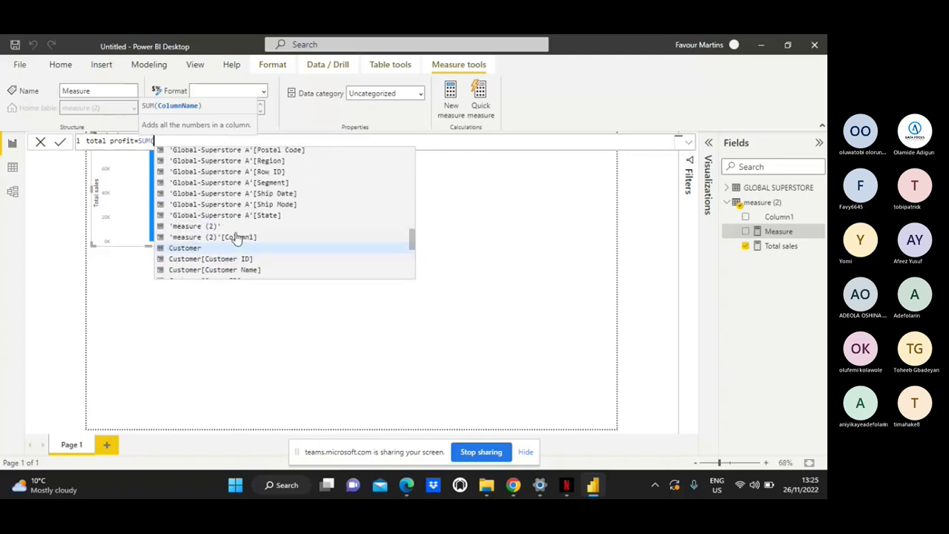
{"action": "scroll", "coordinate": [275, 227], "scroll_direction": "up", "scroll_amount": 2}
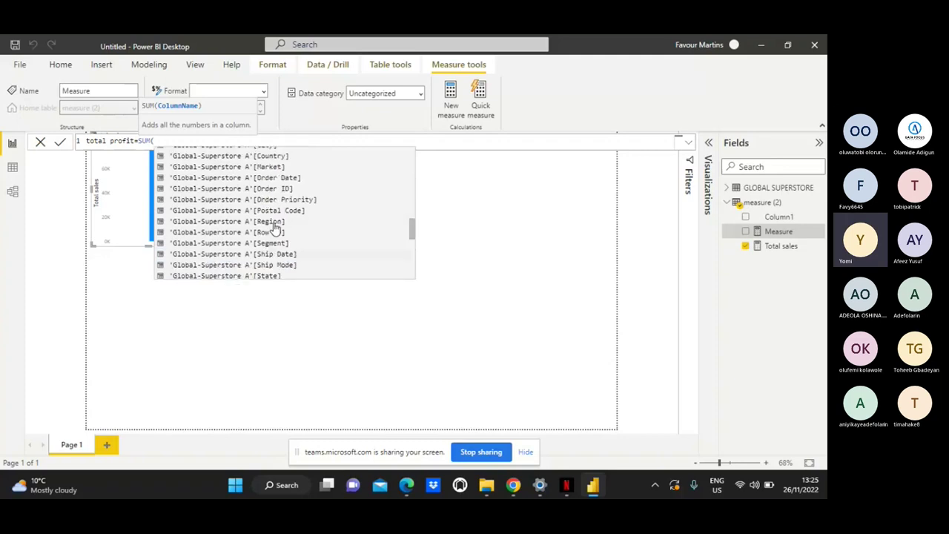
{"action": "scroll", "coordinate": [275, 227], "scroll_direction": "up", "scroll_amount": 2}
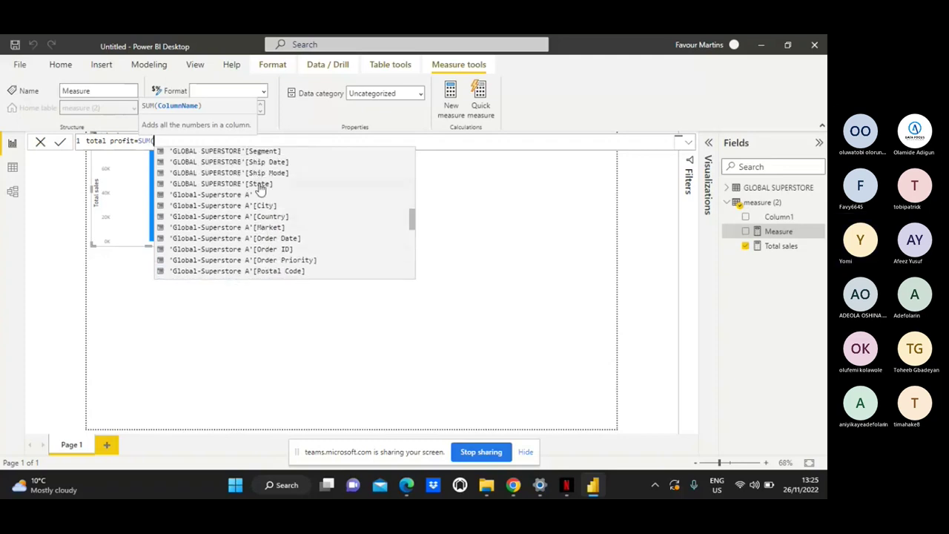
{"action": "scroll", "coordinate": [261, 189], "scroll_direction": "up", "scroll_amount": 8}
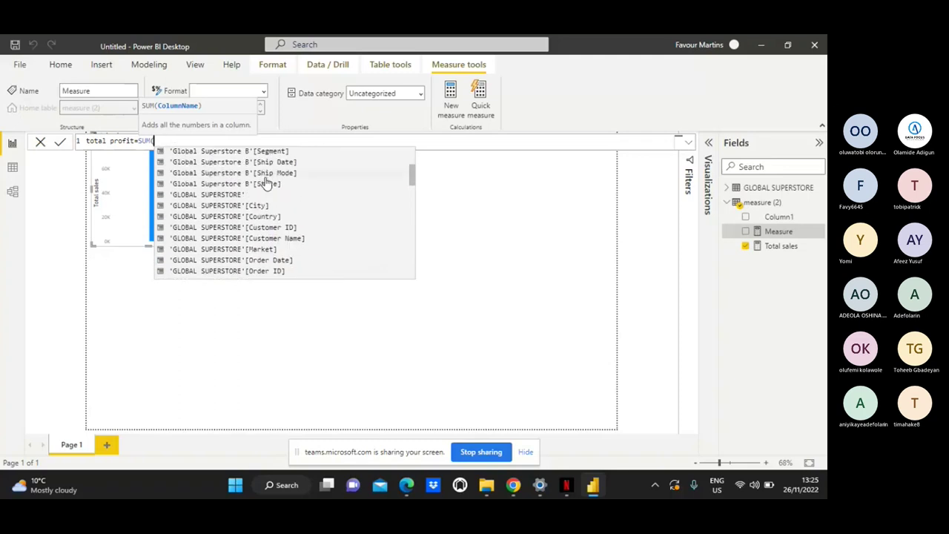
{"action": "scroll", "coordinate": [265, 183], "scroll_direction": "up", "scroll_amount": 3}
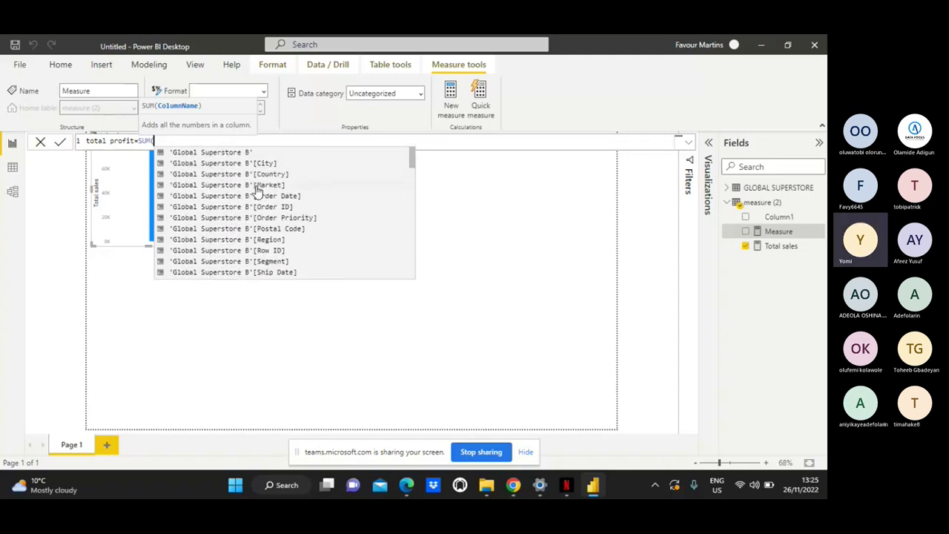
{"action": "scroll", "coordinate": [256, 191], "scroll_direction": "down", "scroll_amount": 3}
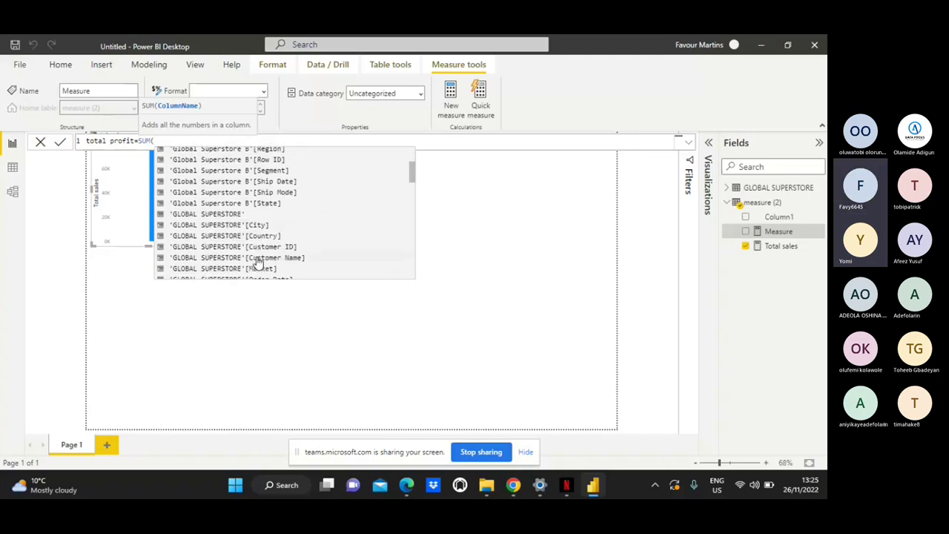
{"action": "left_click", "coordinate": [228, 215]}
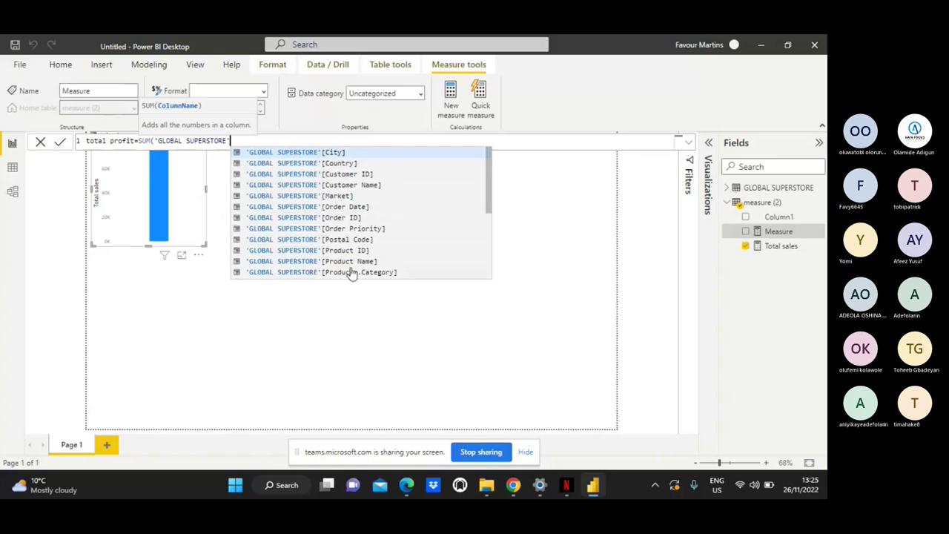
Step: Complete the total profit formula with the [Sales.Profit] column, commit it and add the measure to the column chart
{"action": "scroll", "coordinate": [350, 271], "scroll_direction": "down", "scroll_amount": 2}
{"action": "scroll", "coordinate": [353, 272], "scroll_direction": "down", "scroll_amount": 2}
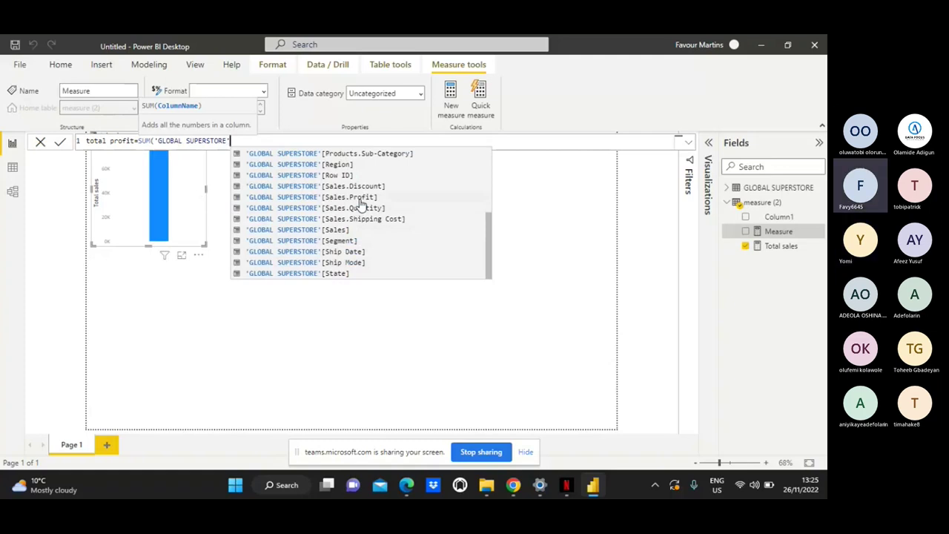
{"action": "scroll", "coordinate": [358, 251], "scroll_direction": "up", "scroll_amount": 4}
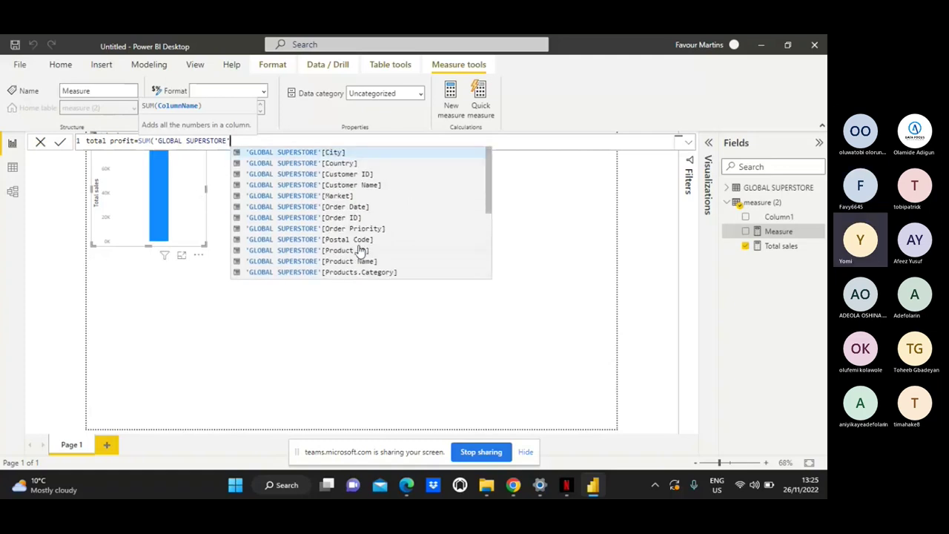
{"action": "scroll", "coordinate": [356, 250], "scroll_direction": "down", "scroll_amount": 4}
{"action": "double_click", "coordinate": [360, 199]}
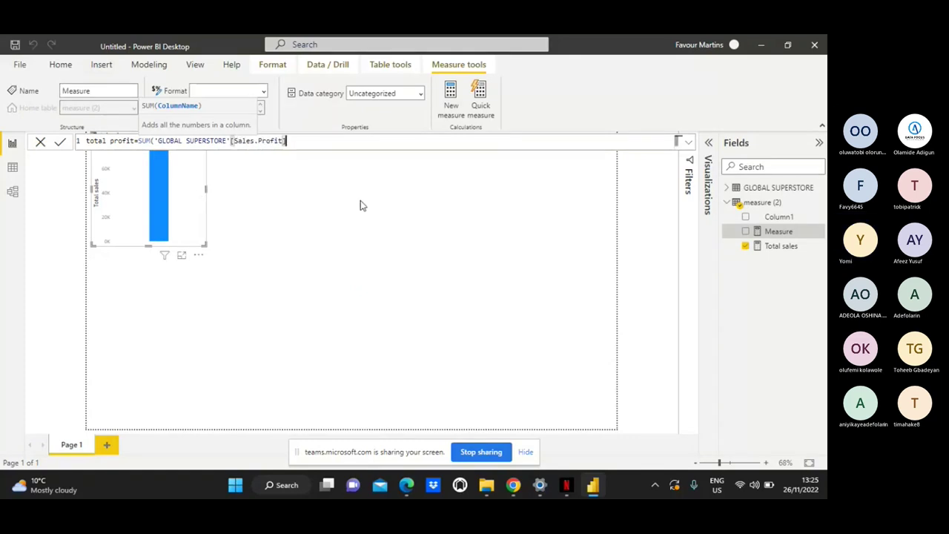
{"action": "type", "text": ")"}
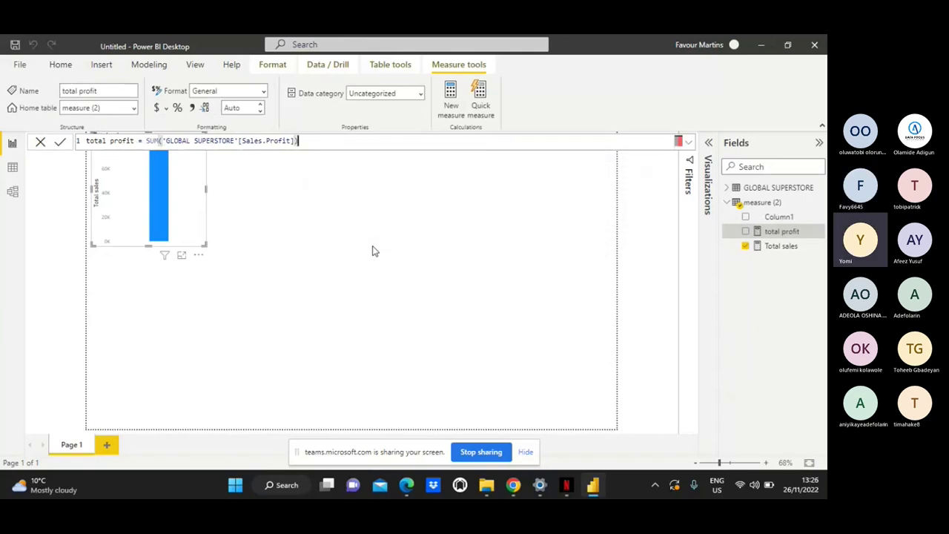
{"action": "left_click", "coordinate": [745, 233]}
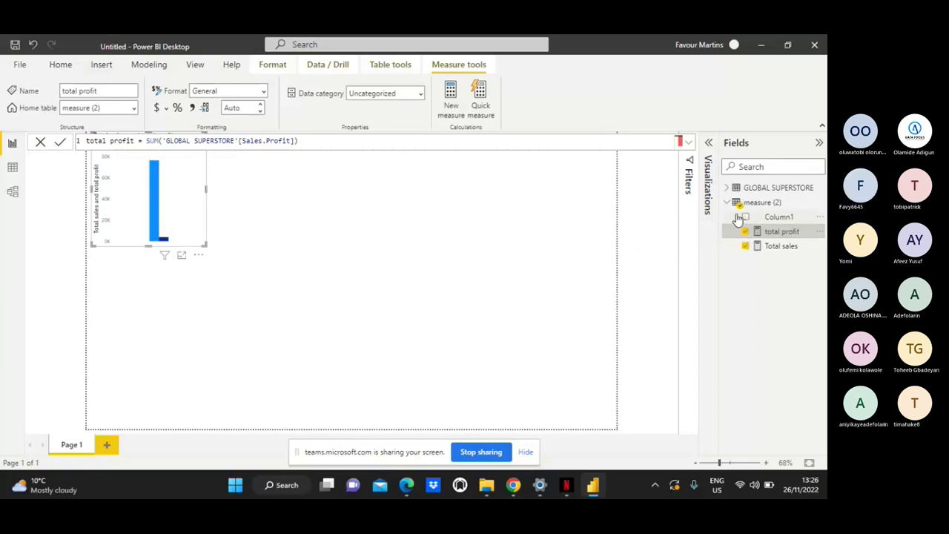
Step: Create another measure in the measure (2) table and clear its default formula text
{"action": "right_click", "coordinate": [756, 205]}
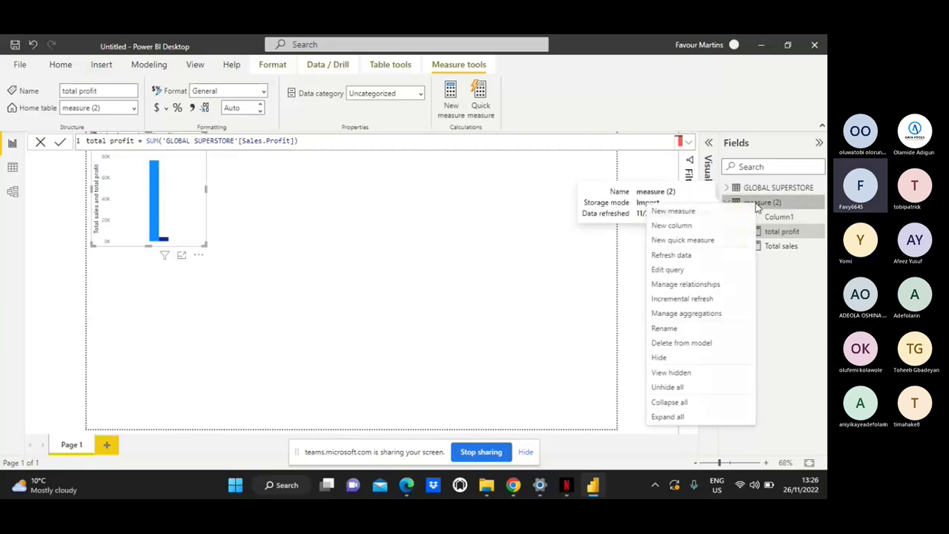
{"action": "key", "text": "Escape"}
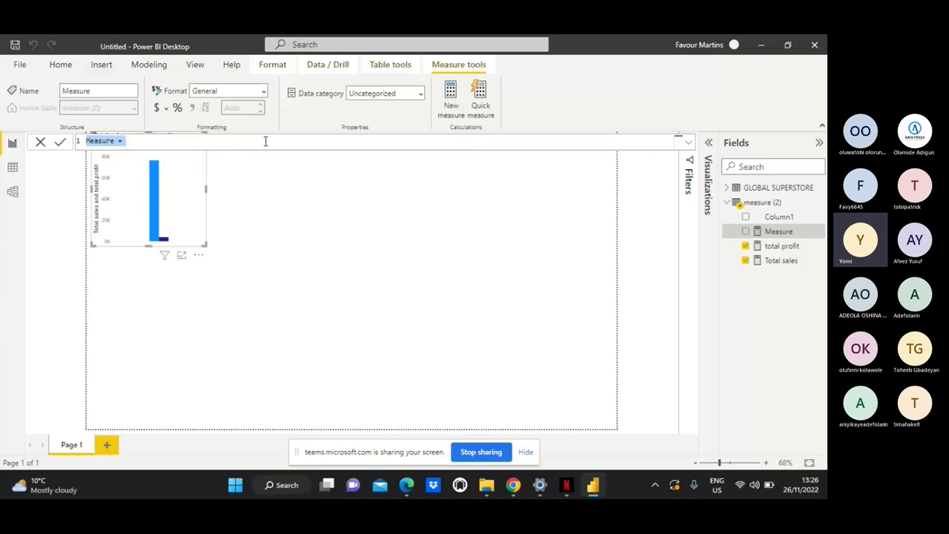
{"action": "key", "text": "BackSpace"}
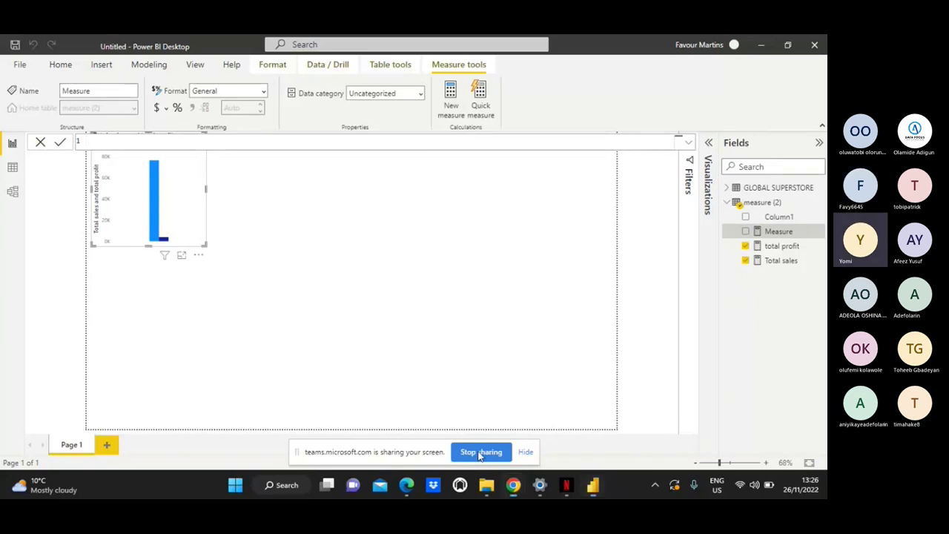
Step: Stop sharing the screen in the Teams meeting
{"action": "left_click", "coordinate": [479, 453]}
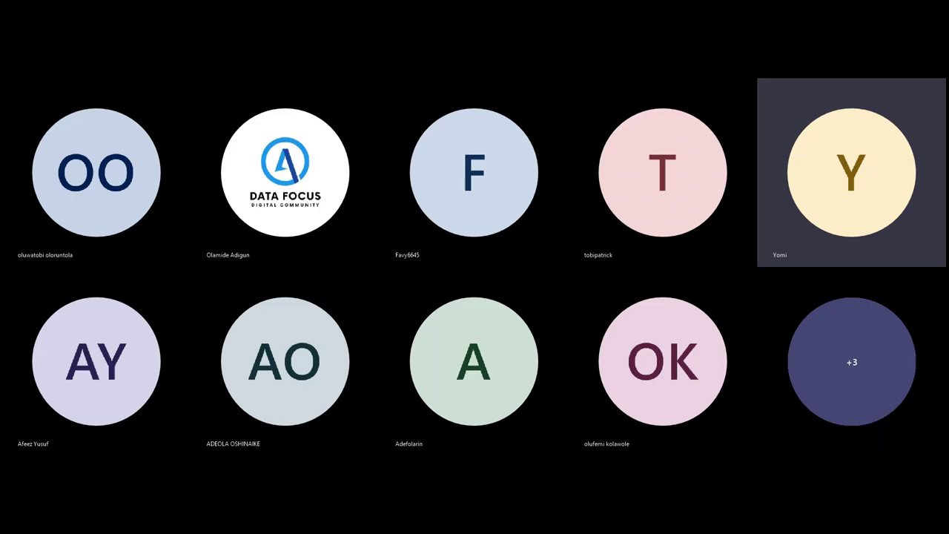